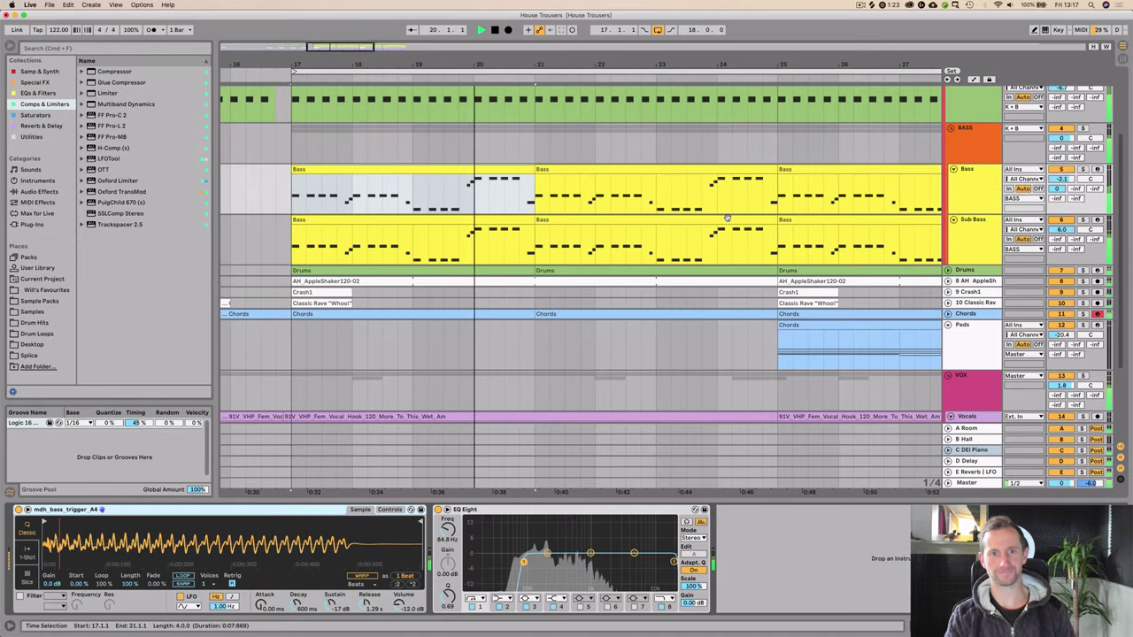
# Step: Open the Kicks clip, play its four-on-the-floor pattern, and show the Kicks track's devices
pyautogui.scroll(-5, 731, 231)
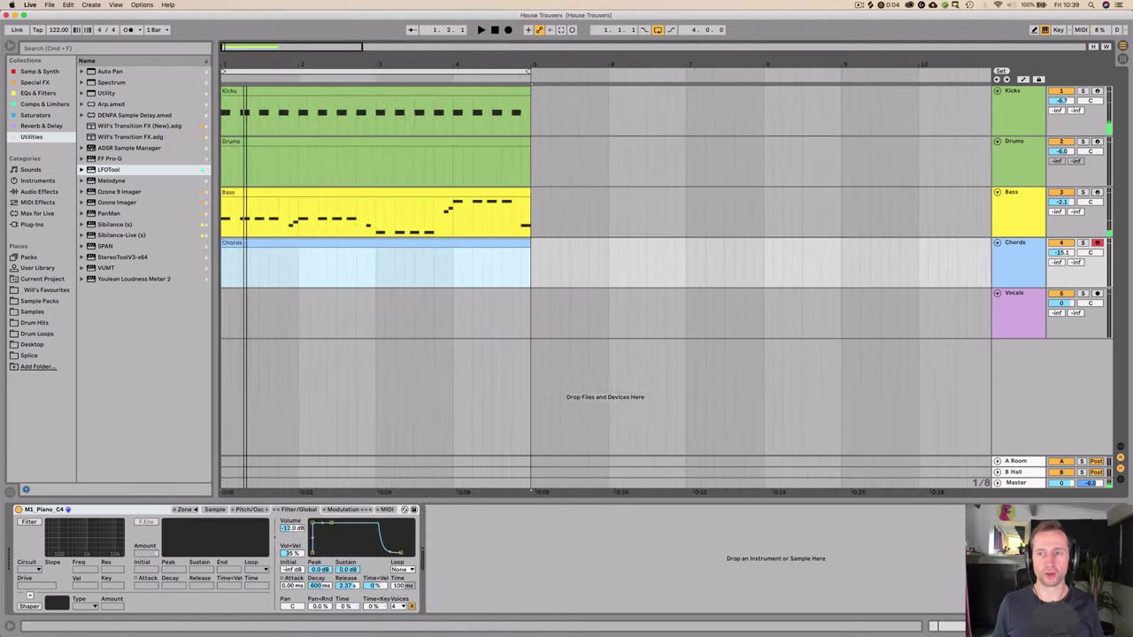
pyautogui.scroll(1, 606, 266)
pyautogui.doubleClick(240, 90)
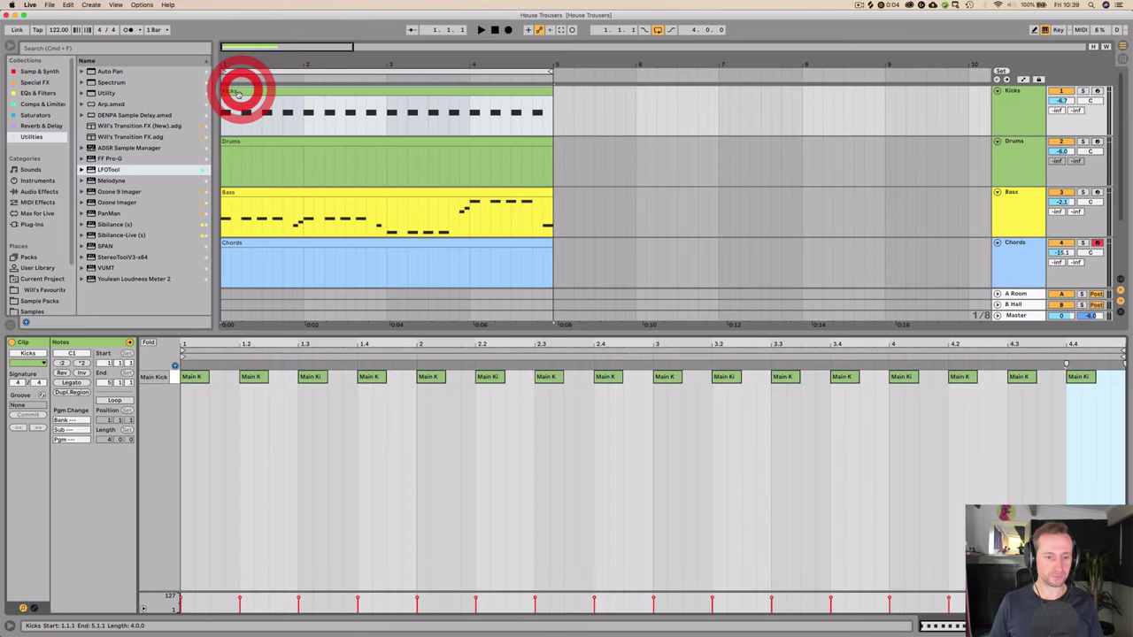
pyautogui.moveTo(218, 343); pyautogui.dragTo(239, 363)
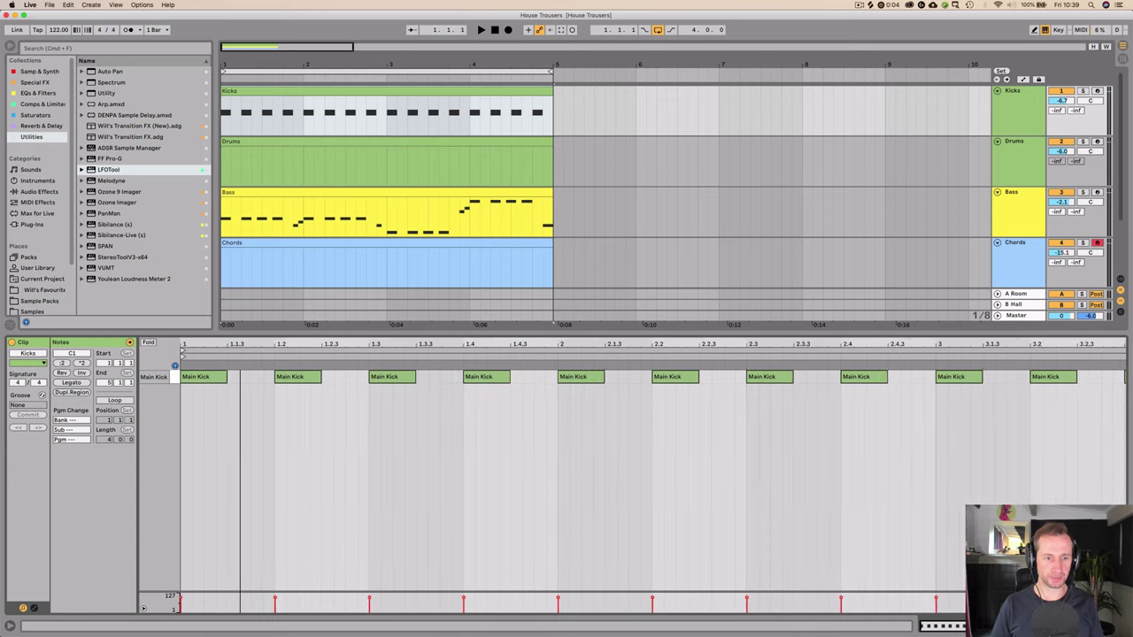
pyautogui.click(213, 384)
pyautogui.click(271, 384)
pyautogui.press('space')
pyautogui.press('space')
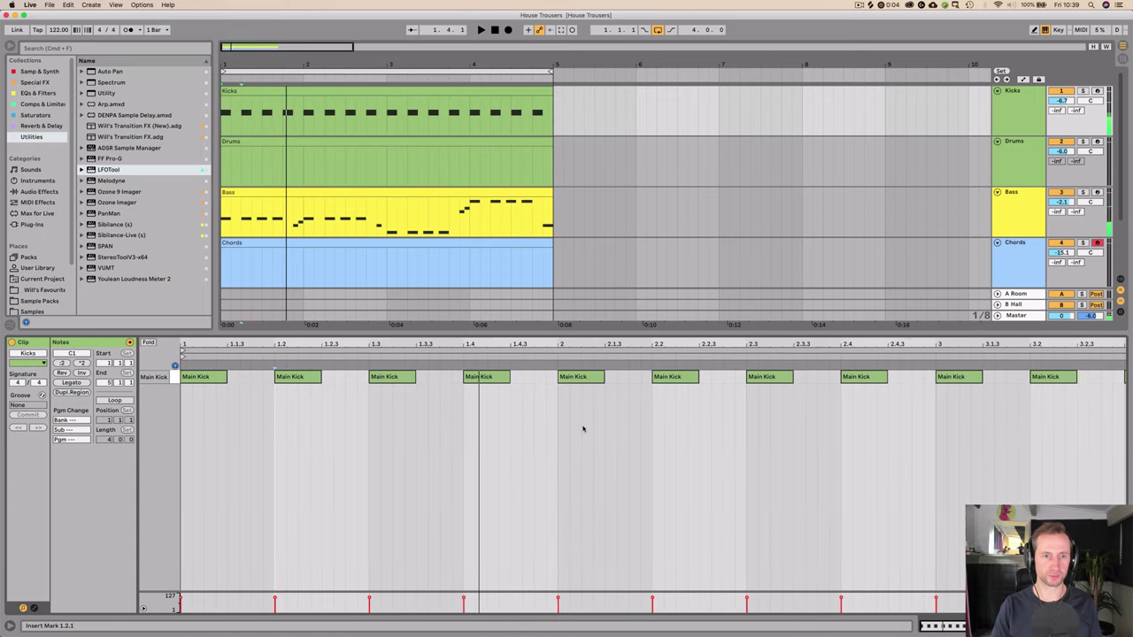
pyautogui.hotkey('shift', 'Tab')
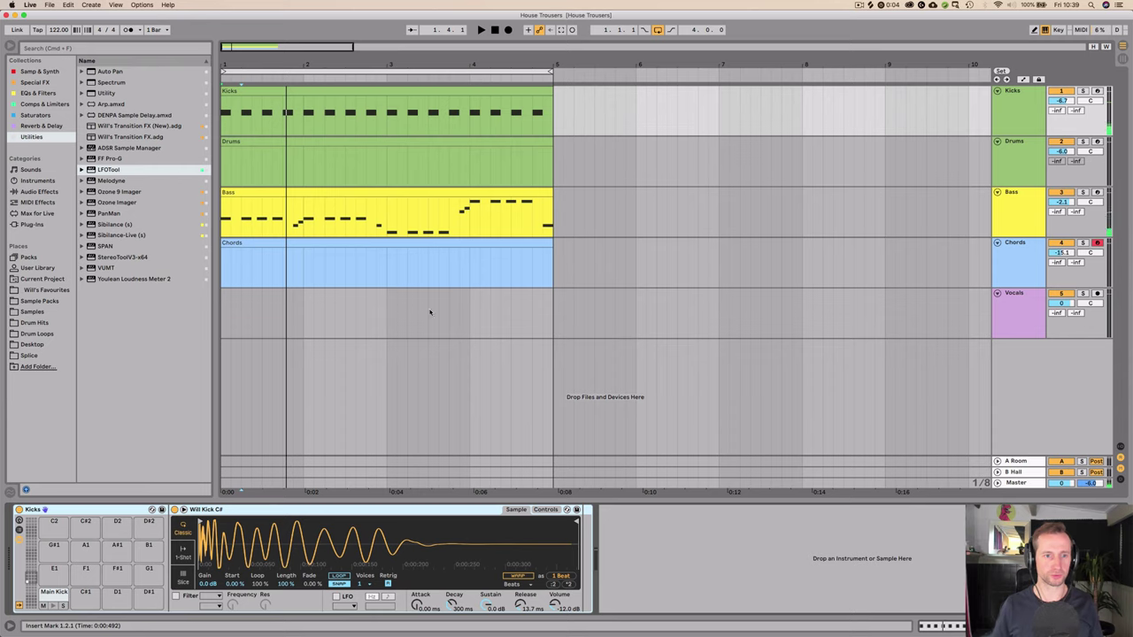
# Step: Open the Bass clip in an enlarged note editor, and show the Bass track's devices and arm it for recording
pyautogui.doubleClick(296, 192)
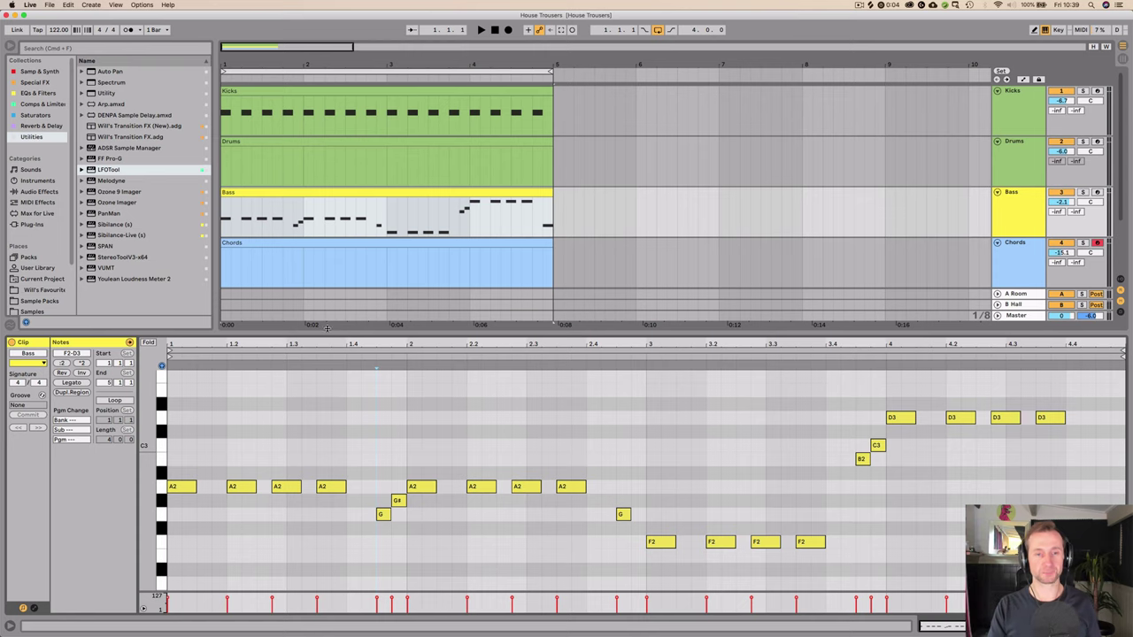
pyautogui.moveTo(326, 327); pyautogui.dragTo(327, 292)
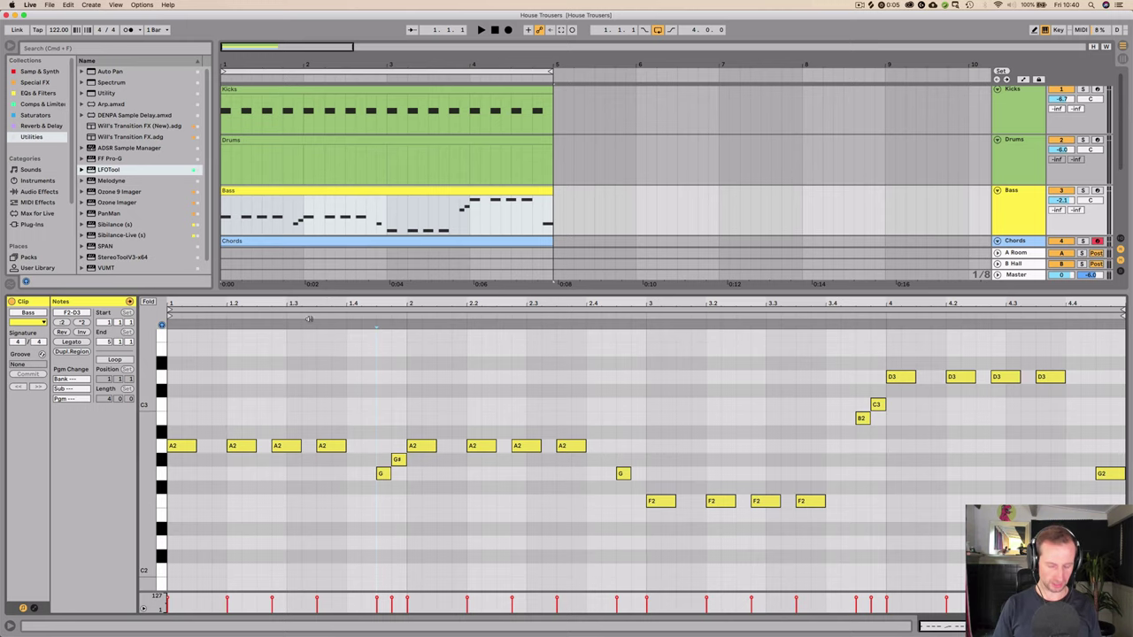
pyautogui.click(1018, 213)
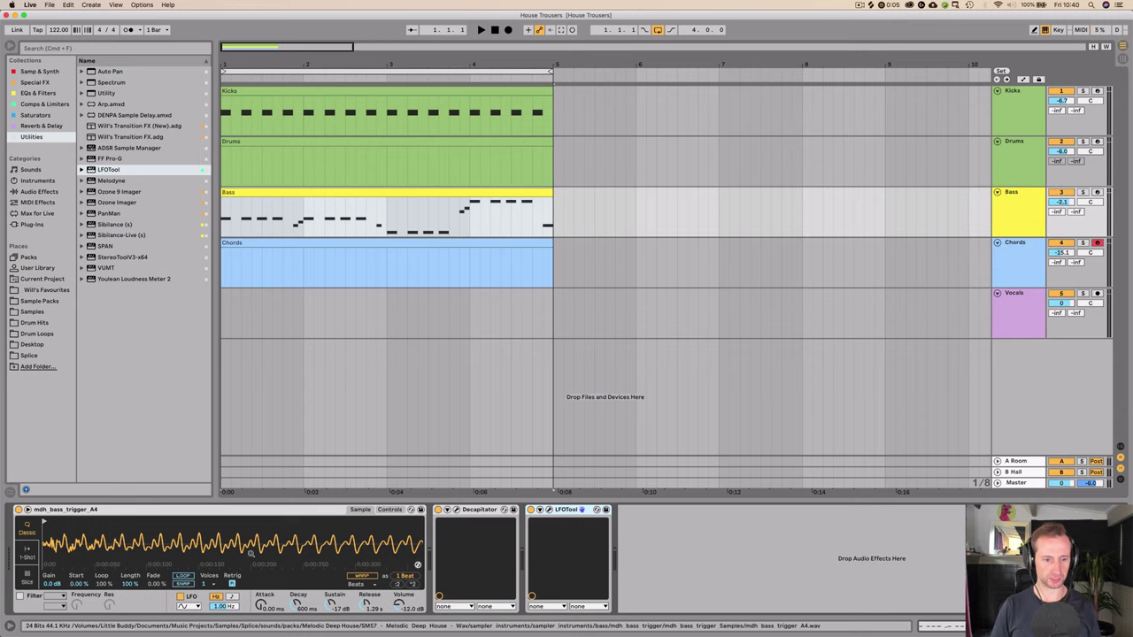
pyautogui.click(1098, 193)
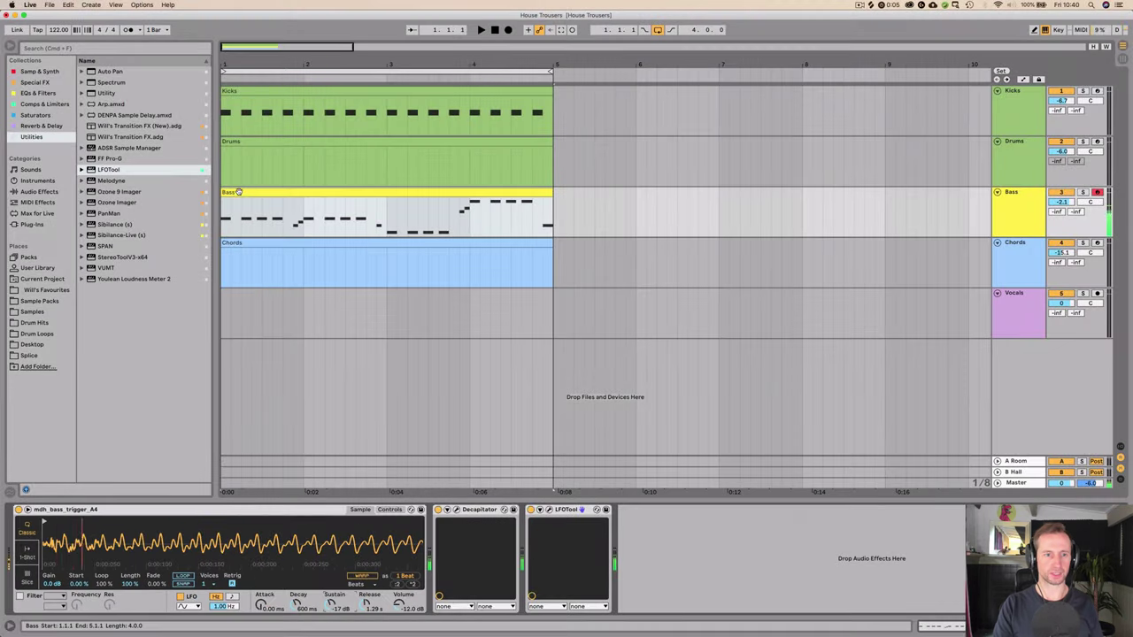
# Step: In the Bass clip, stack the natural notes B2, C3, D3, E3, F3, G3 and A3 above the first A2
pyautogui.click(241, 191)
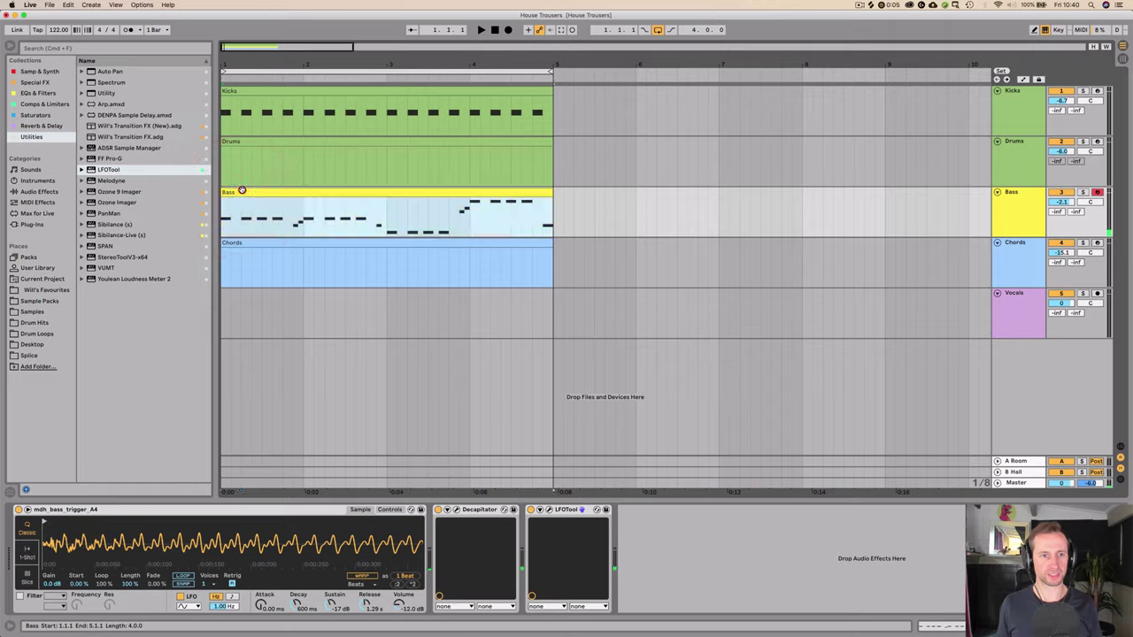
pyautogui.doubleClick(241, 191)
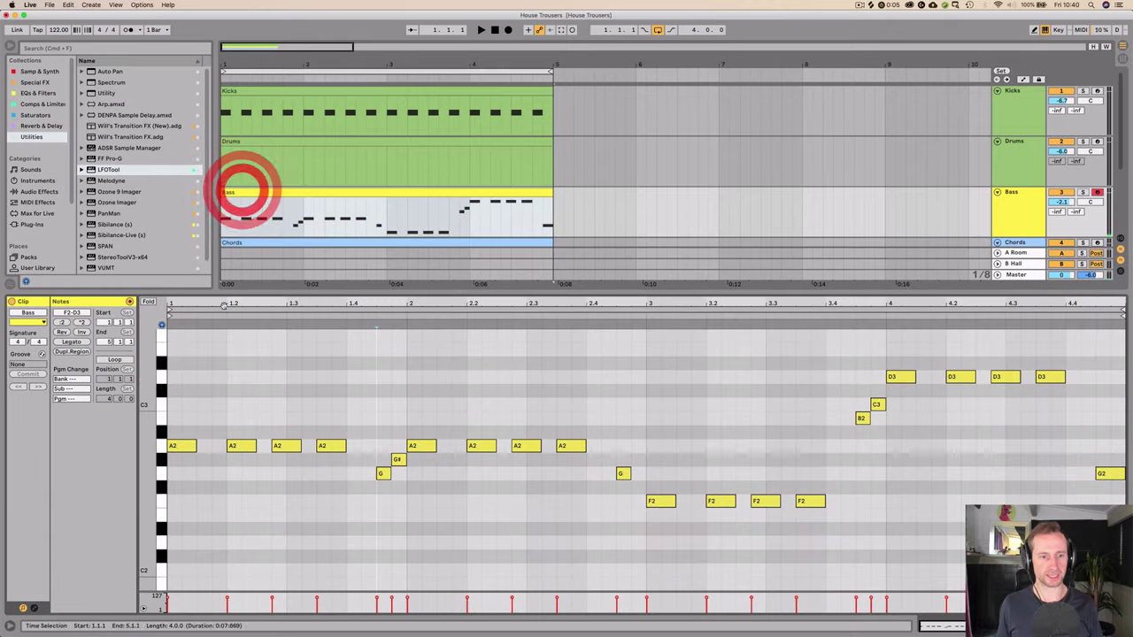
pyautogui.click(161, 446)
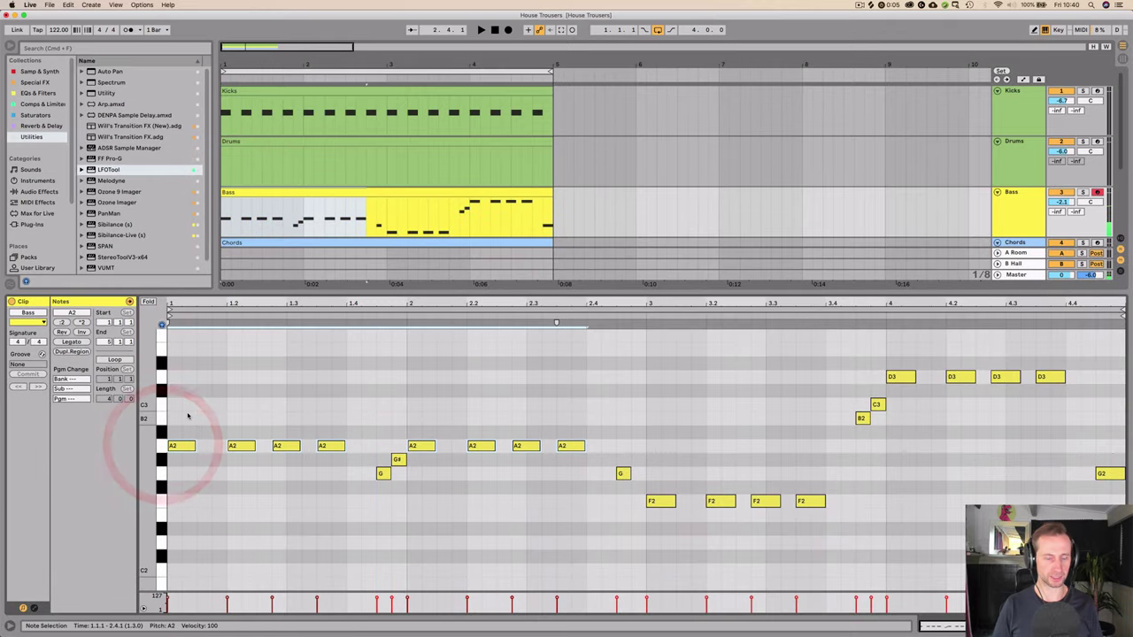
pyautogui.scroll(5, 187, 421)
pyautogui.scroll(-4, 186, 423)
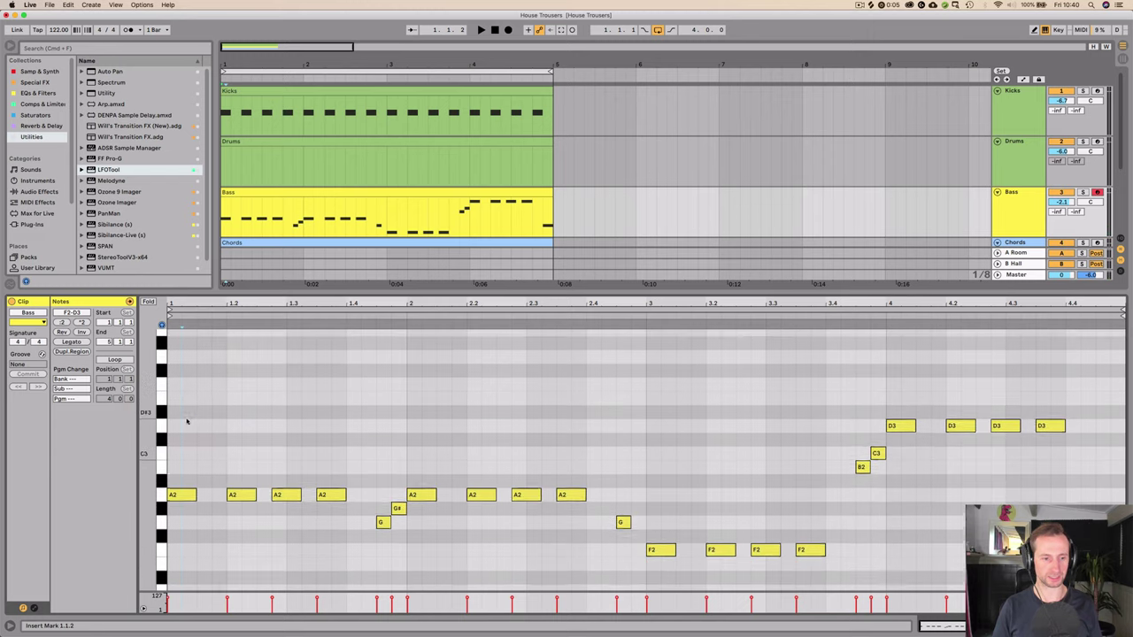
pyautogui.moveTo(177, 475); pyautogui.dragTo(186, 370)
pyautogui.moveTo(185, 370); pyautogui.dragTo(177, 341)
pyautogui.scroll(2, 188, 362)
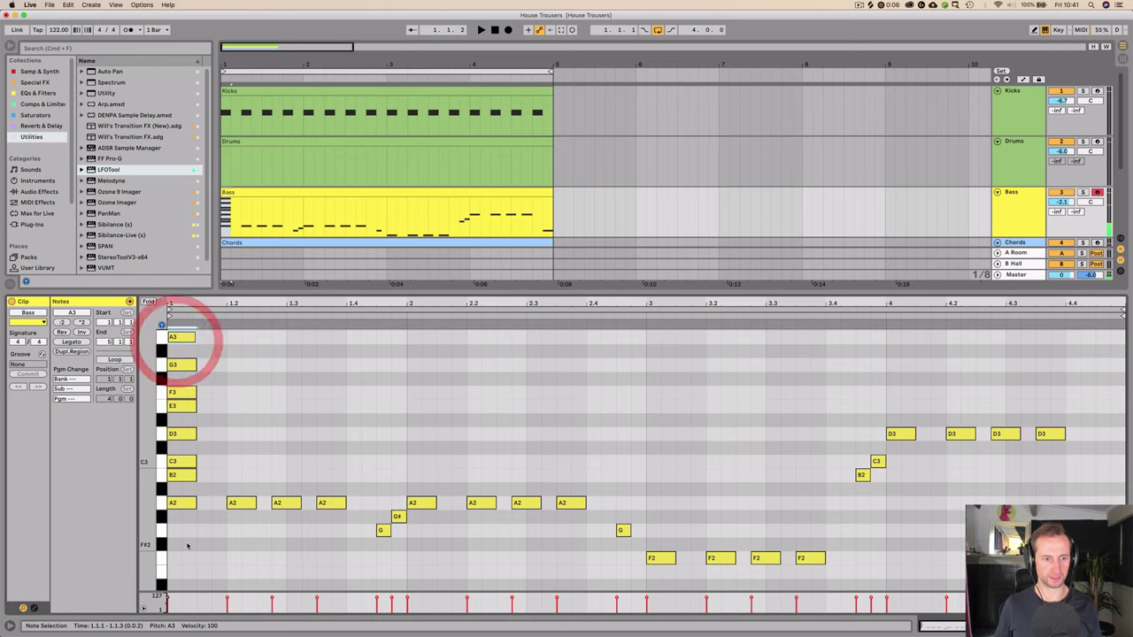
# Step: Copy the stacked scale notes at bar 1 down an octave so the column spans A1 to A3
pyautogui.moveTo(188, 542); pyautogui.dragTo(187, 329)
pyautogui.moveTo(185, 333); pyautogui.dragTo(183, 502)
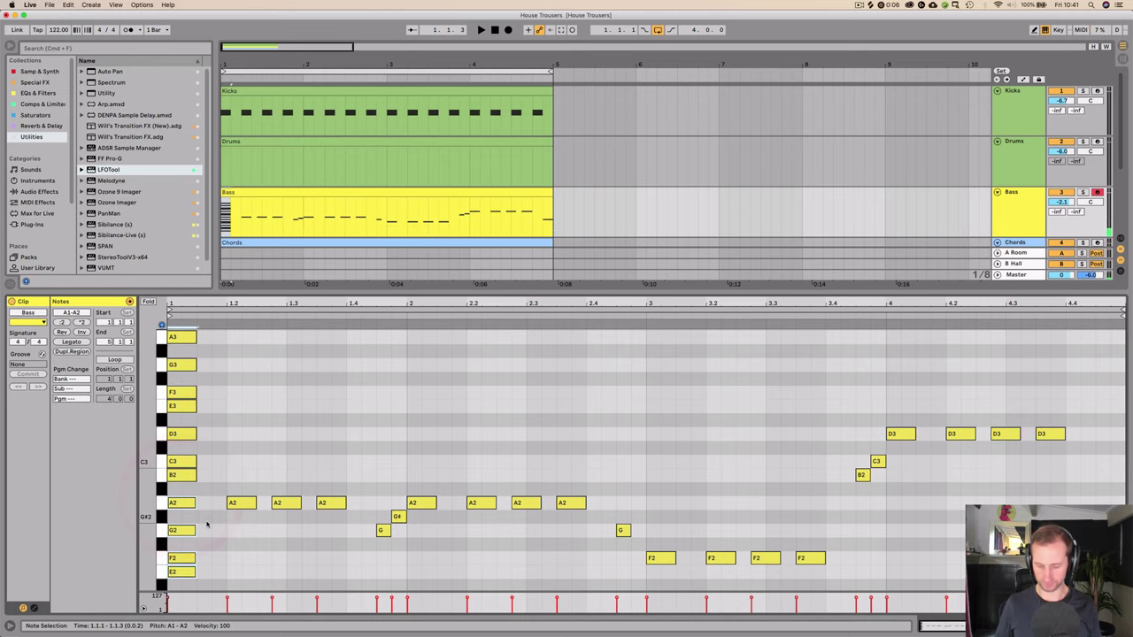
pyautogui.click(207, 523)
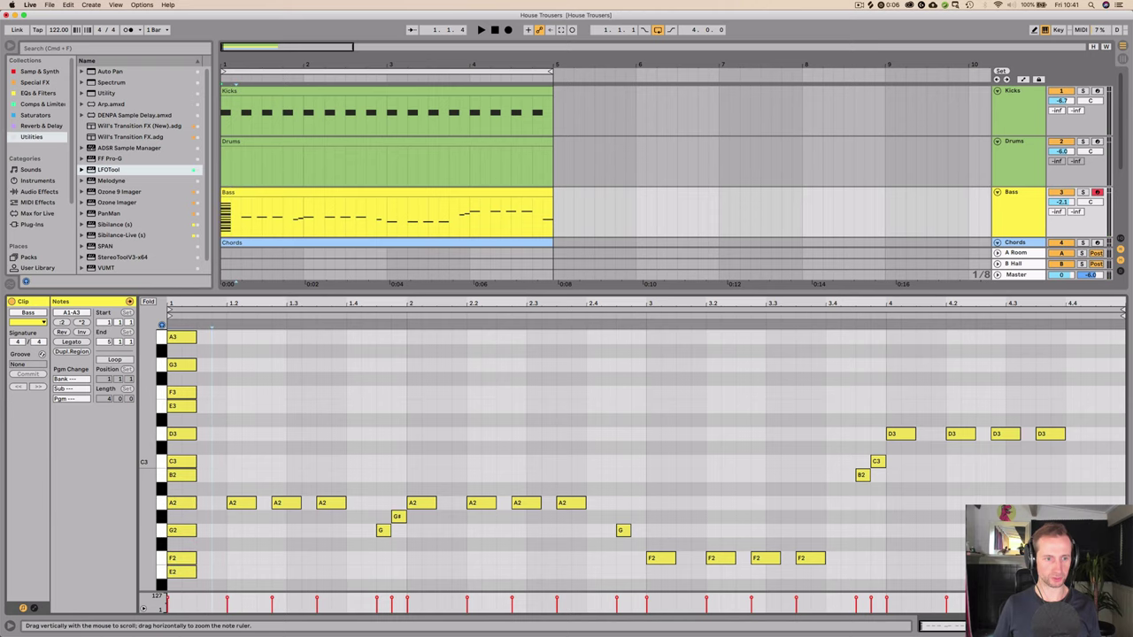
# Step: Move the whole A1 to A3 note column to just before bar 1 and redraw the A2 note at 1.1.1
pyautogui.moveTo(162, 328); pyautogui.dragTo(150, 344)
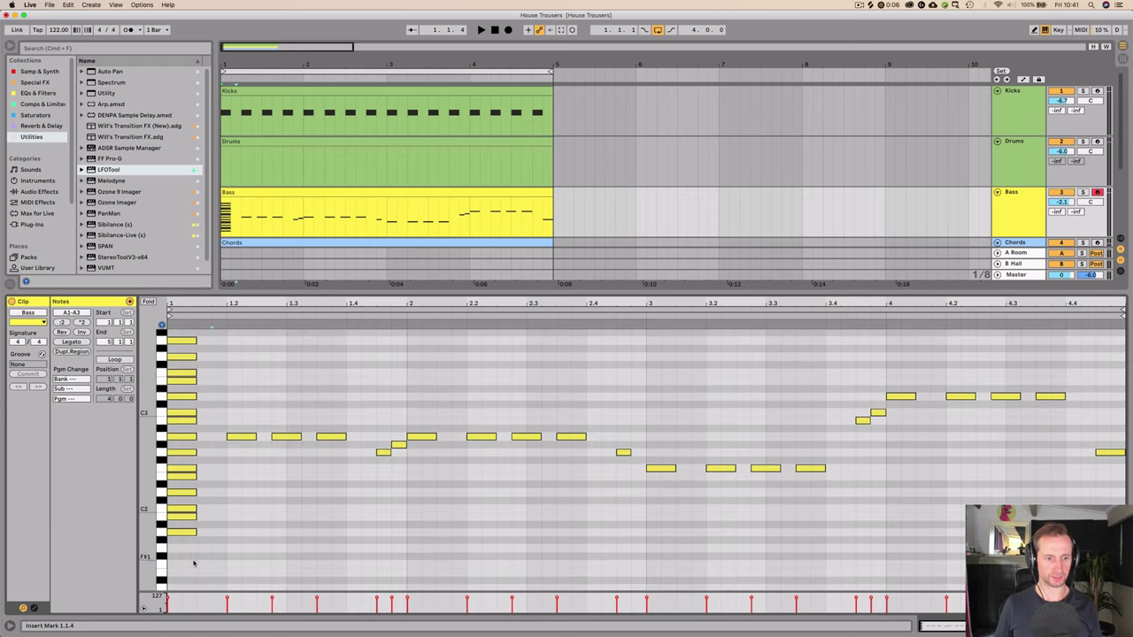
pyautogui.click(183, 340)
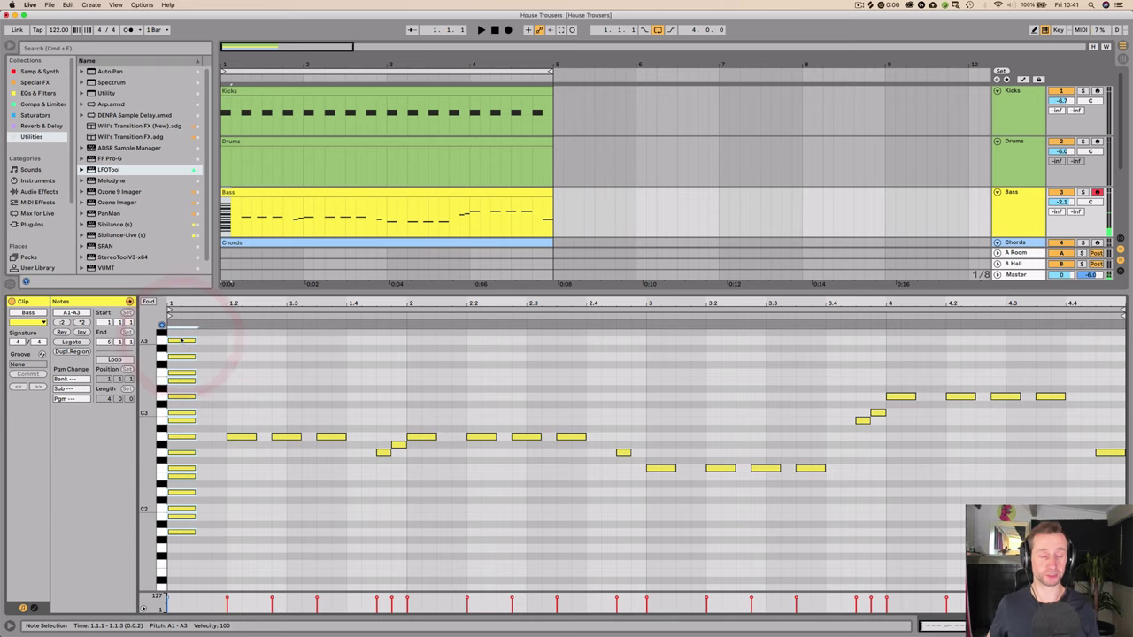
pyautogui.press('Left')
pyautogui.press('Left')
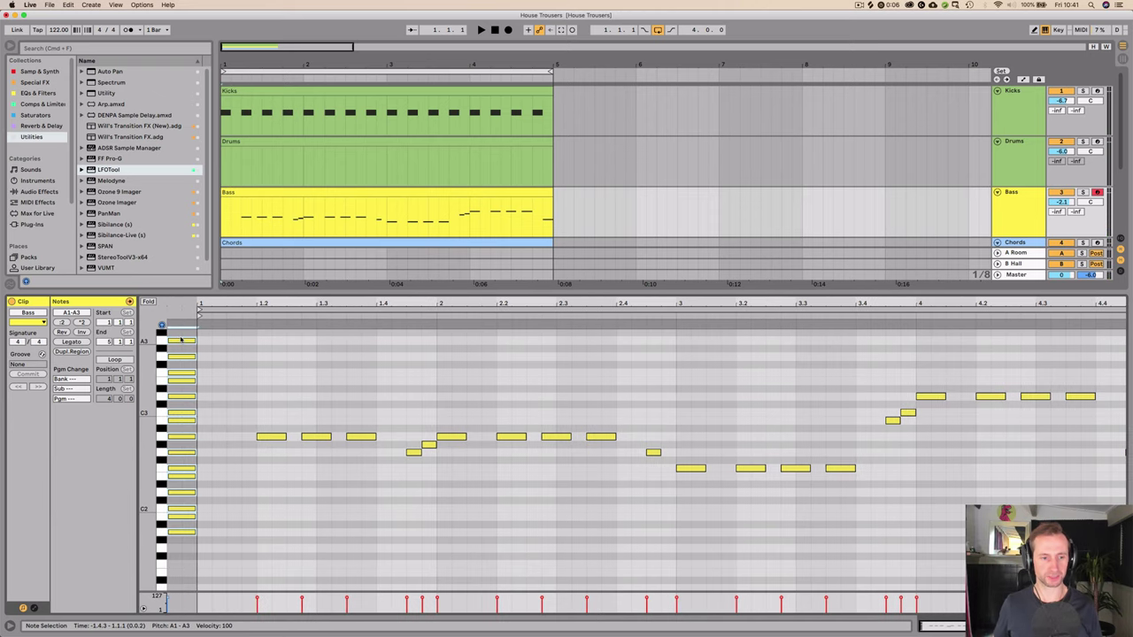
pyautogui.click(202, 417)
pyautogui.doubleClick(217, 438)
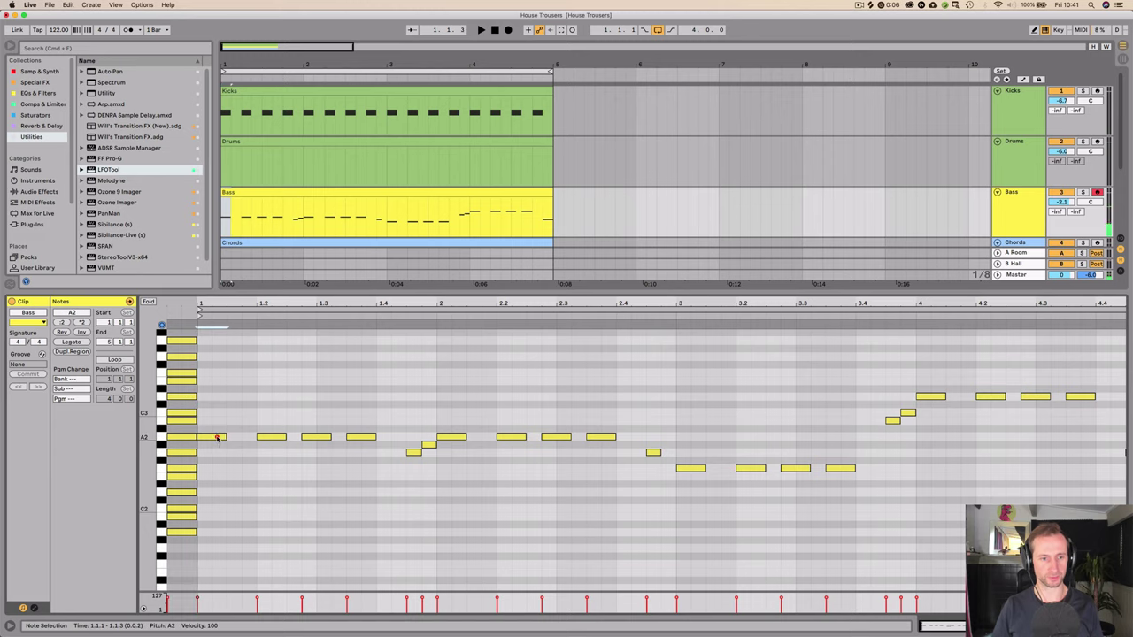
# Step: Fold the editor to the used notes, try removing the G#2 passing note before bar 2, and undo it and unfold
pyautogui.click(146, 303)
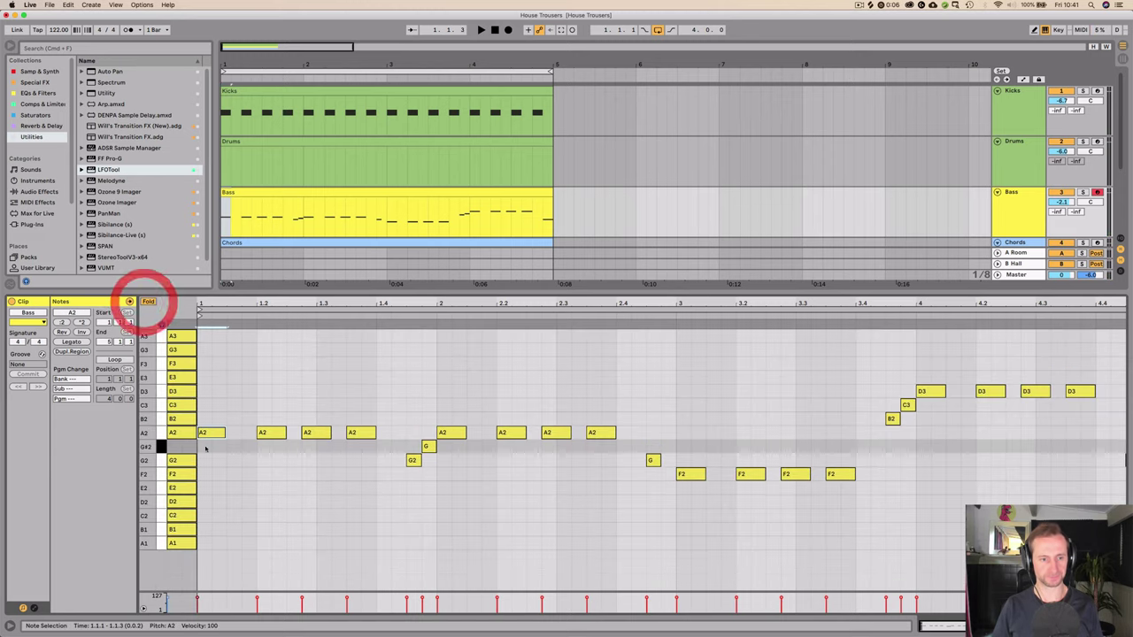
pyautogui.click(413, 462)
pyautogui.click(428, 448)
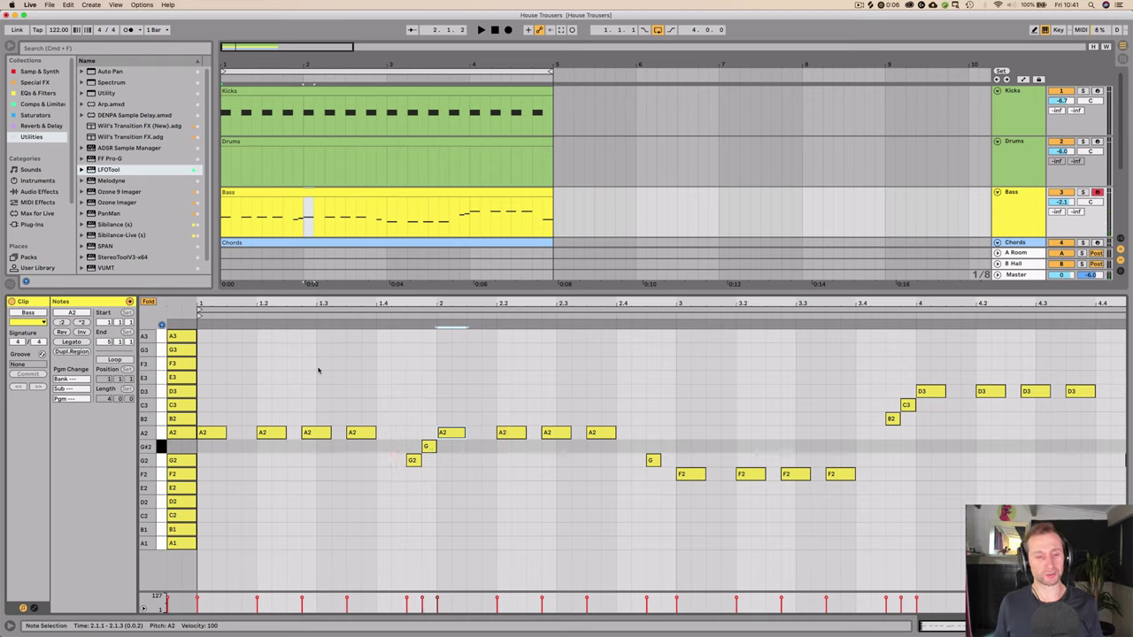
pyautogui.doubleClick(429, 447)
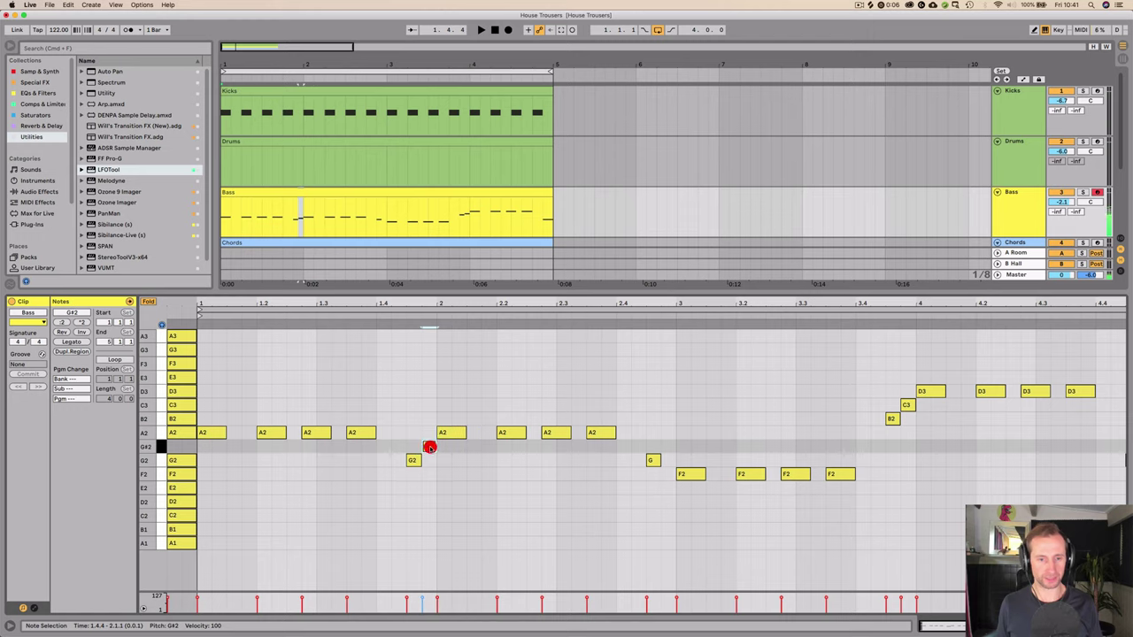
pyautogui.click(144, 307)
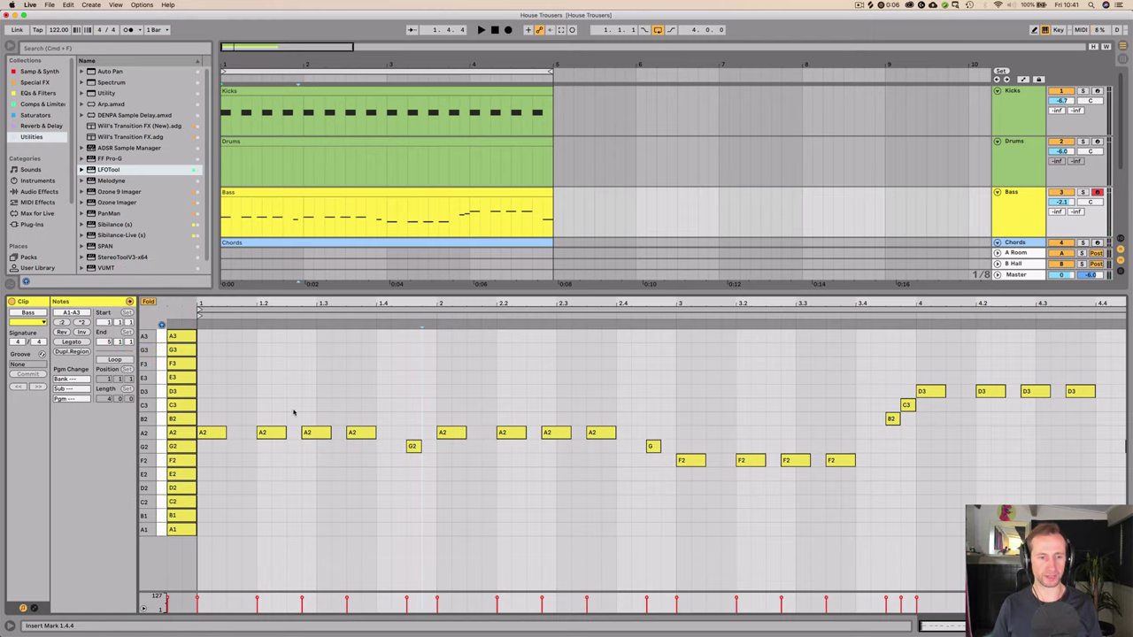
pyautogui.press('super+z')
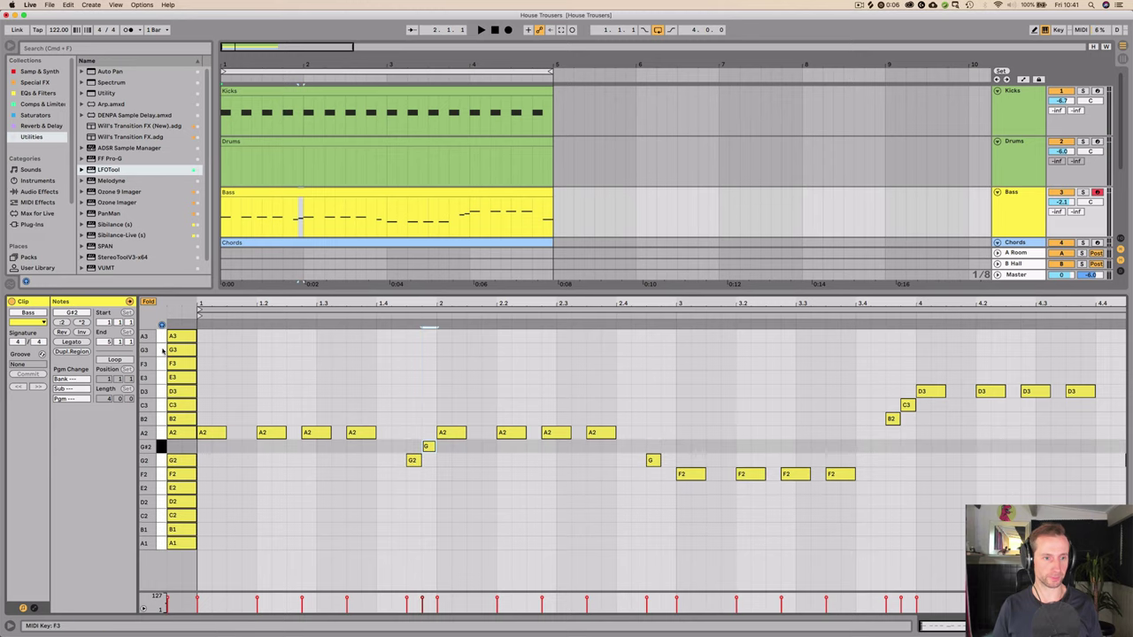
pyautogui.click(150, 302)
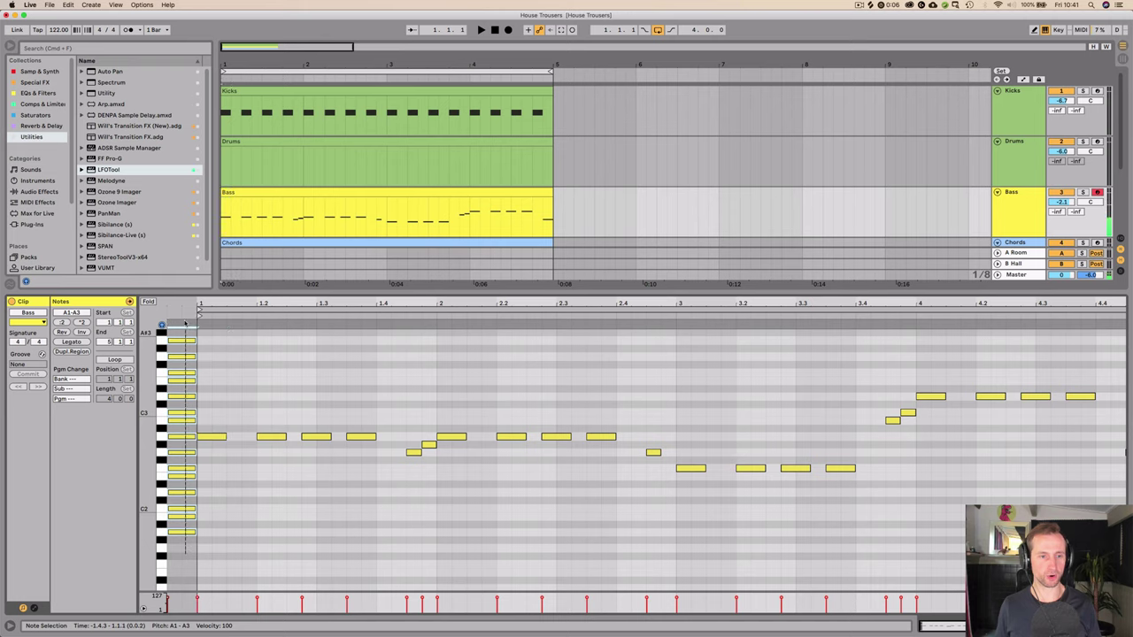
# Step: Delete the scale note column before bar 1 and play the bass pattern from the start
pyautogui.click(184, 324)
pyautogui.click(197, 404)
pyautogui.press('space')
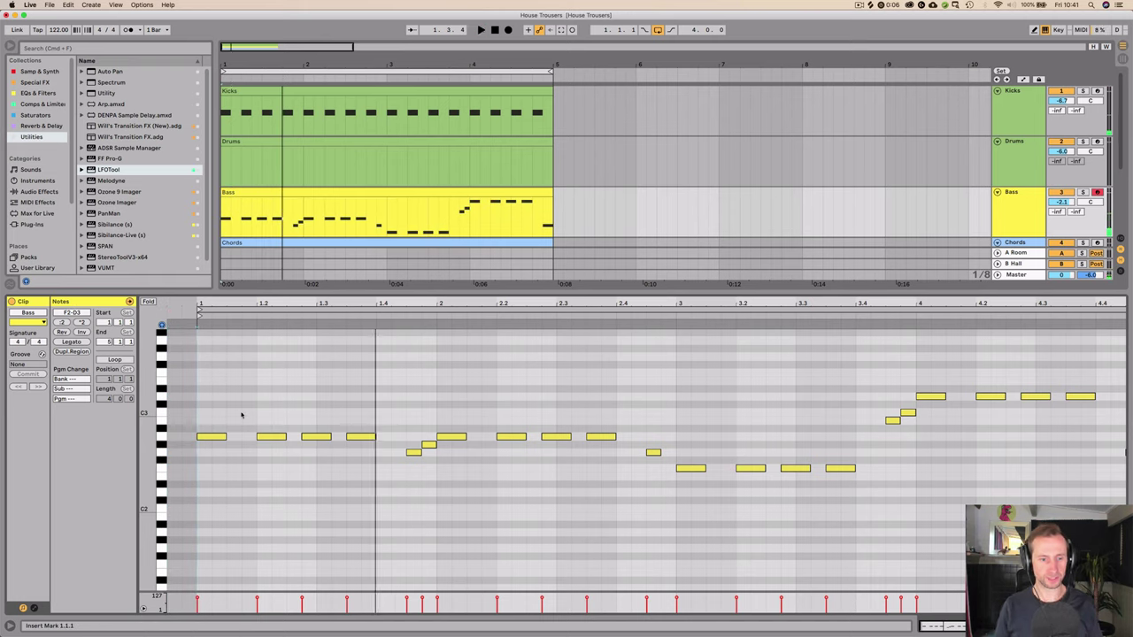
pyautogui.press('space')
# Step: Audition the first A2 notes of the bass pattern one by one and play the opening beats
pyautogui.click(215, 437)
pyautogui.click(274, 437)
pyautogui.click(316, 436)
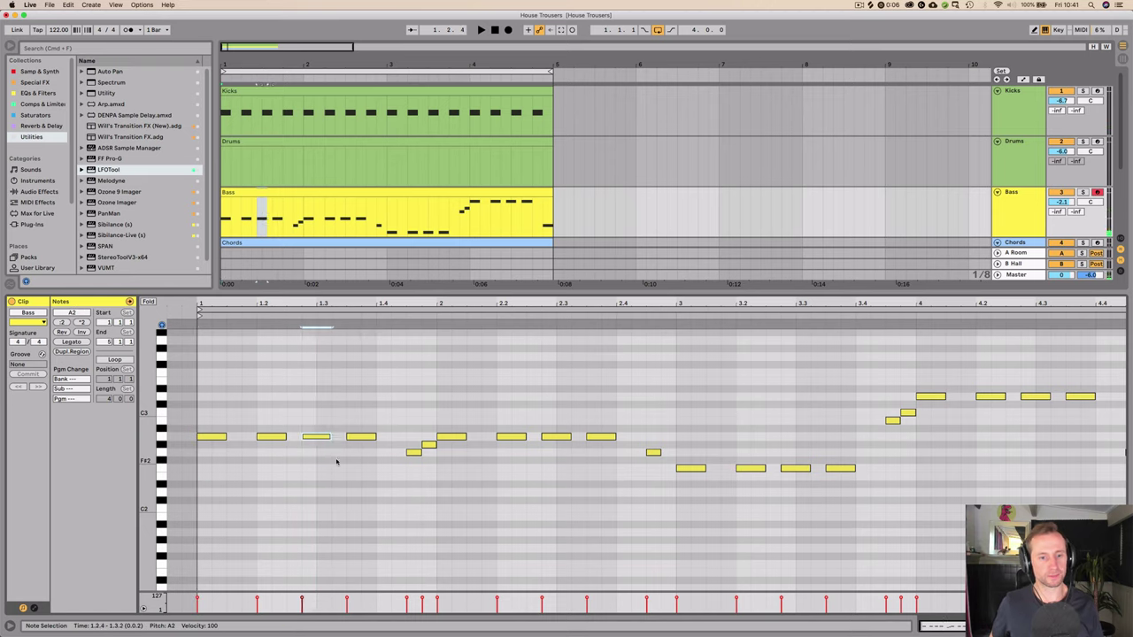
pyautogui.click(216, 437)
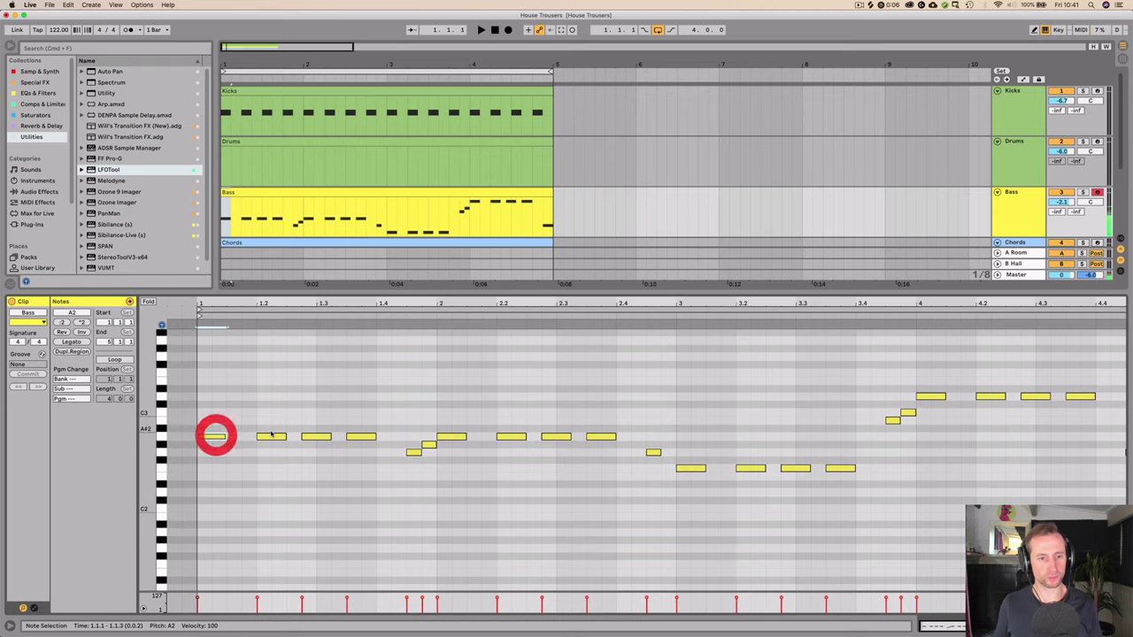
pyautogui.click(273, 436)
pyautogui.press('space')
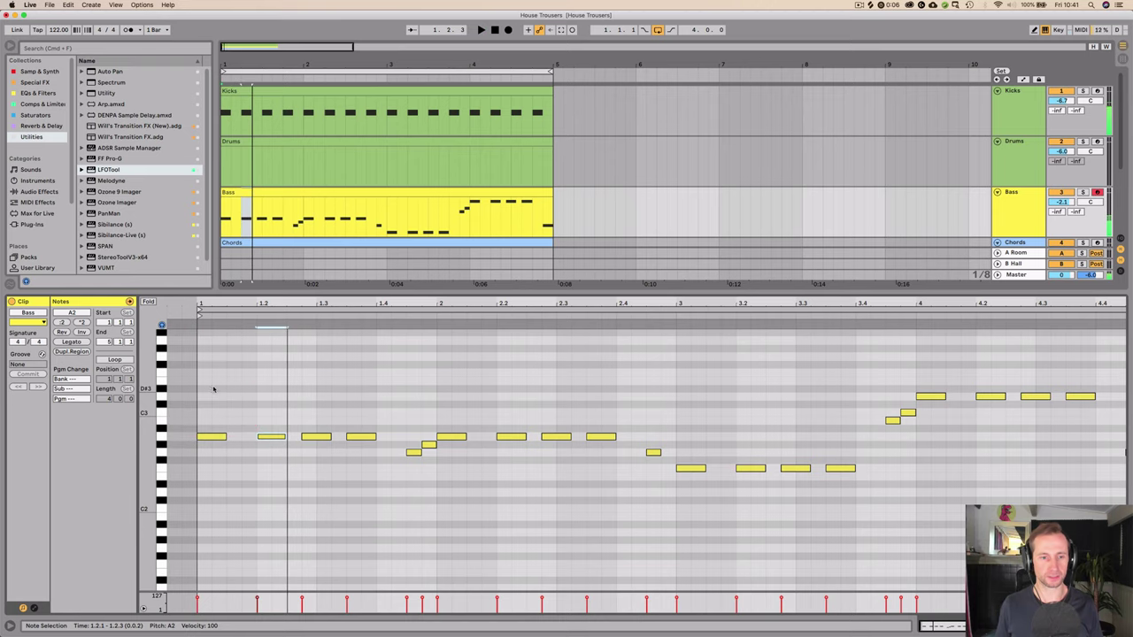
# Step: Loop the Bass clip from 1.1.1 to 1.3.1 and listen to the kick and bass in that section
pyautogui.moveTo(284, 395); pyautogui.dragTo(203, 385)
pyautogui.moveTo(262, 212); pyautogui.dragTo(221, 209)
pyautogui.press('space')
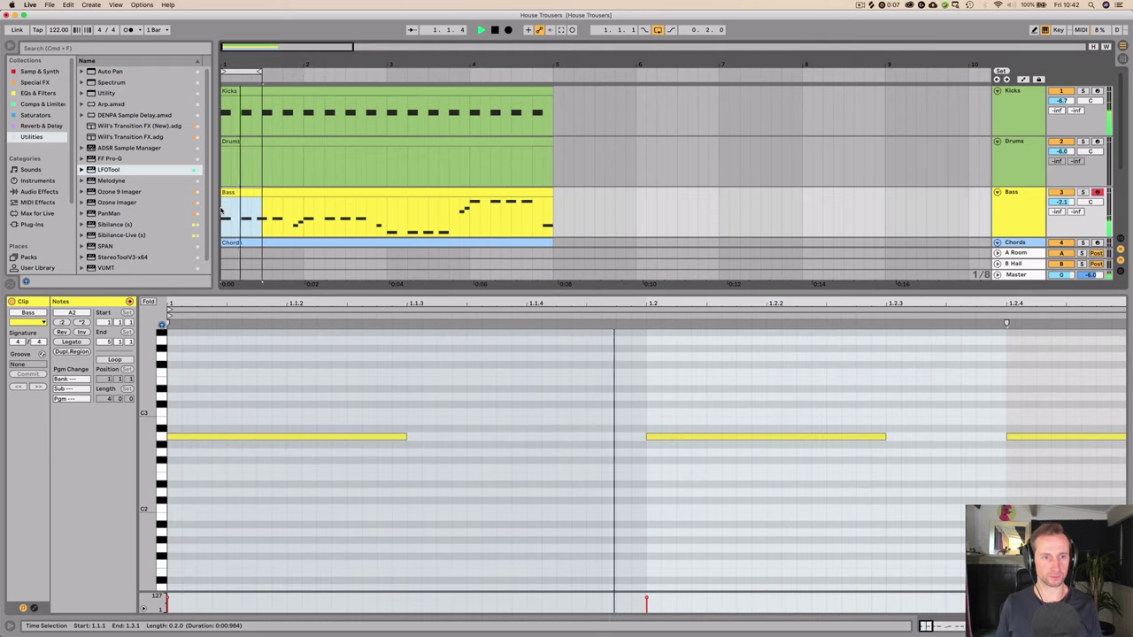
pyautogui.press('space')
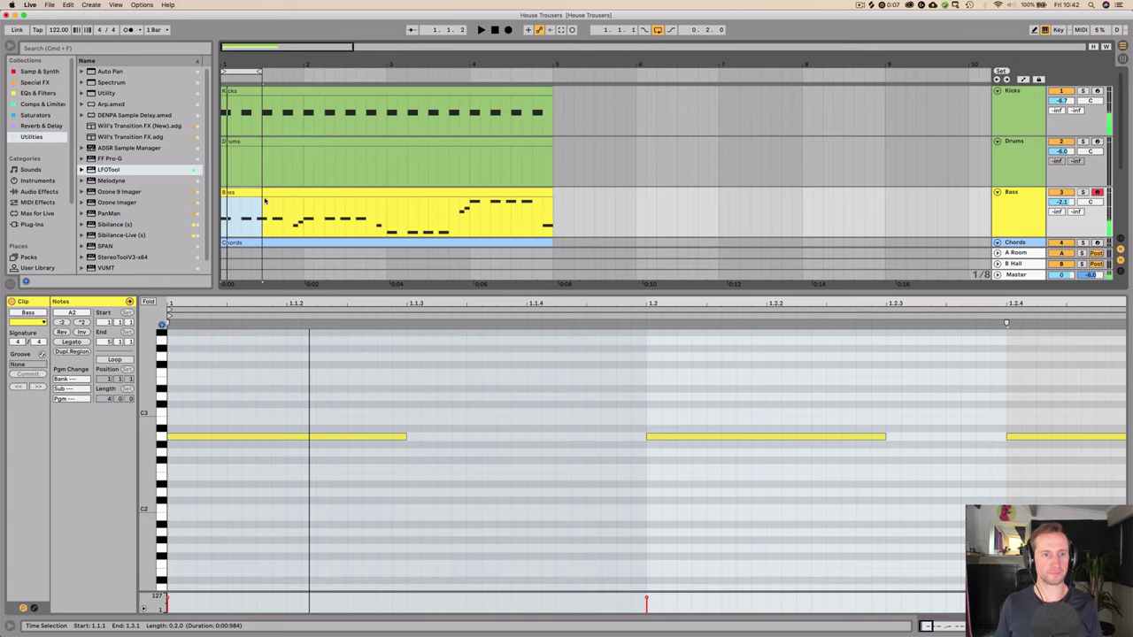
# Step: Extend the loop to four bars, ending at 5.1.1, and play it with the Bass track's devices shown
pyautogui.moveTo(260, 72); pyautogui.dragTo(552, 72)
pyautogui.press('space')
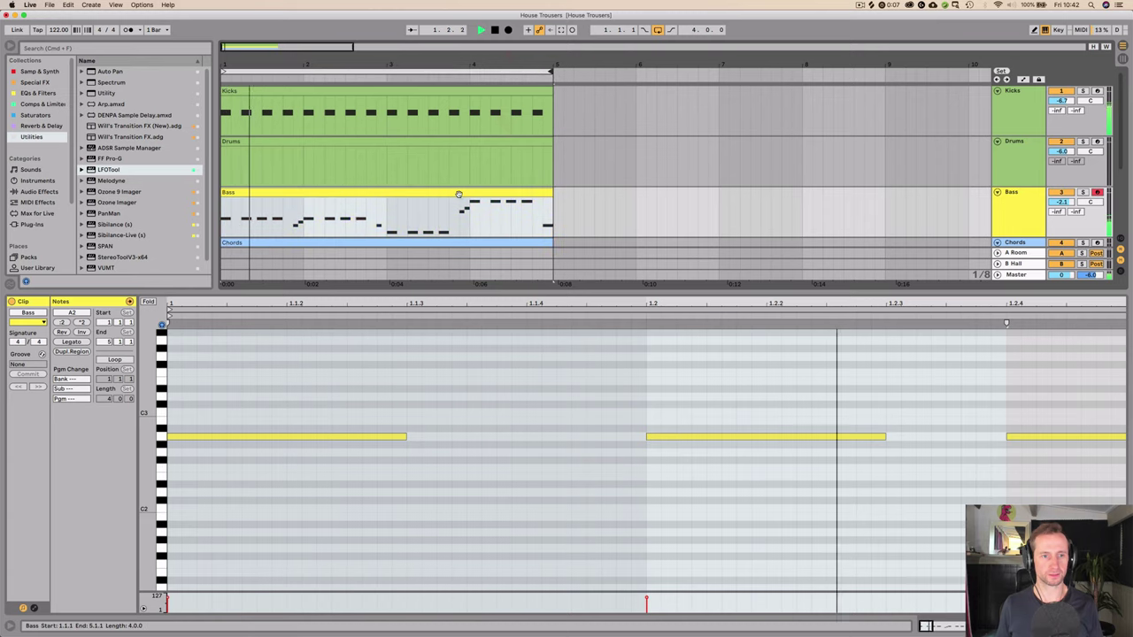
pyautogui.press('space')
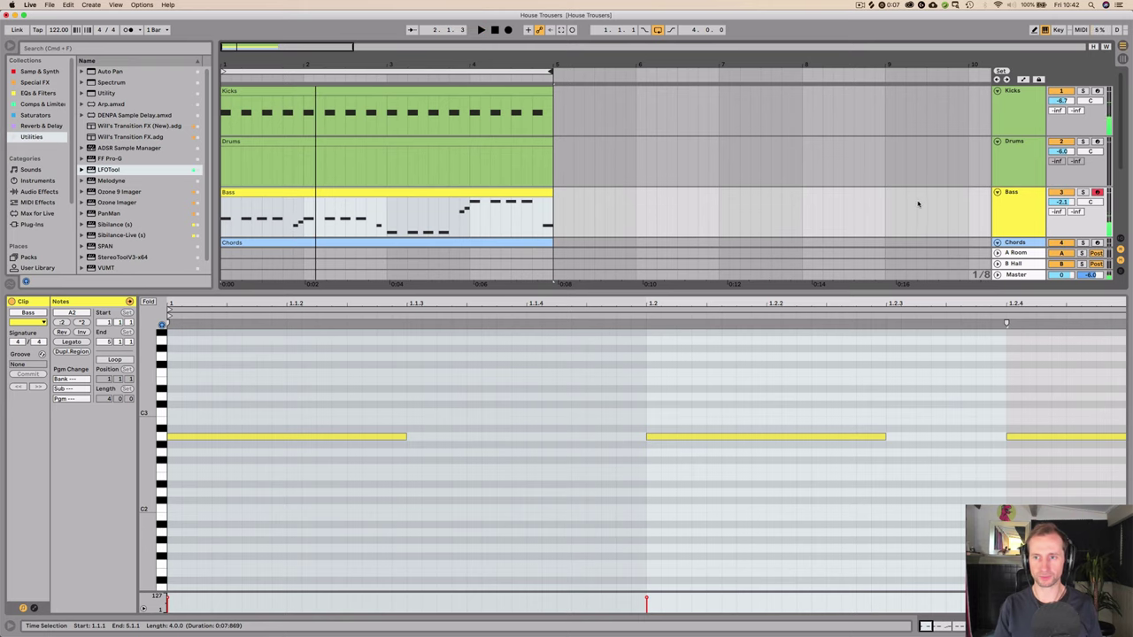
pyautogui.click(1013, 217)
pyautogui.press('space')
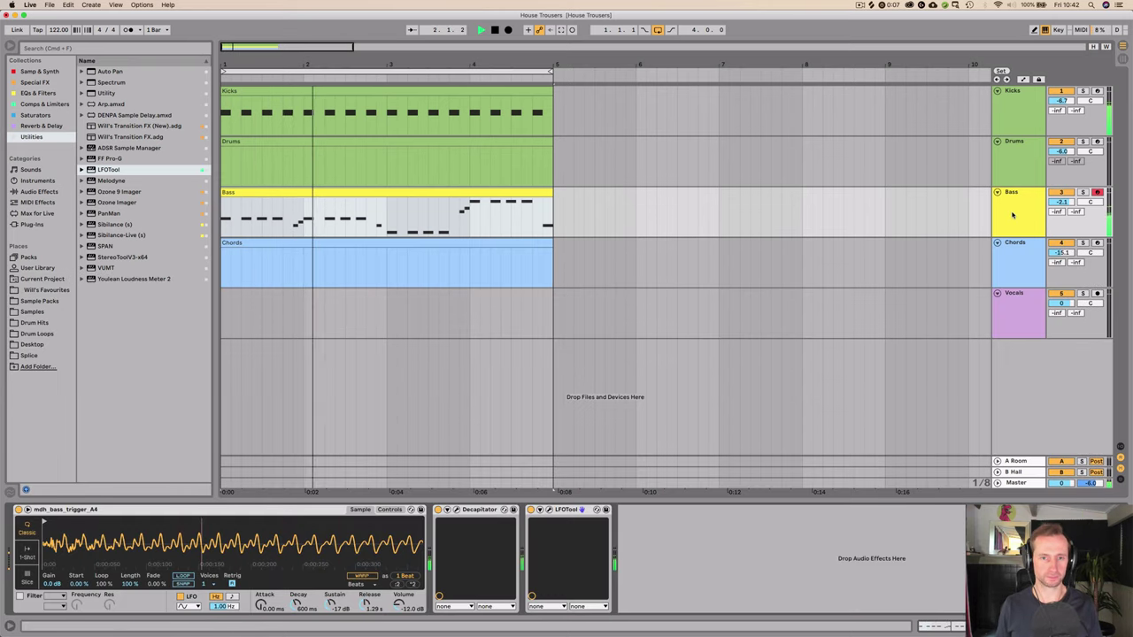
# Step: Stop playback, open the Groove Pool and expand the Logic folder in the Core Library's Swing and Groove collection
pyautogui.press('space')
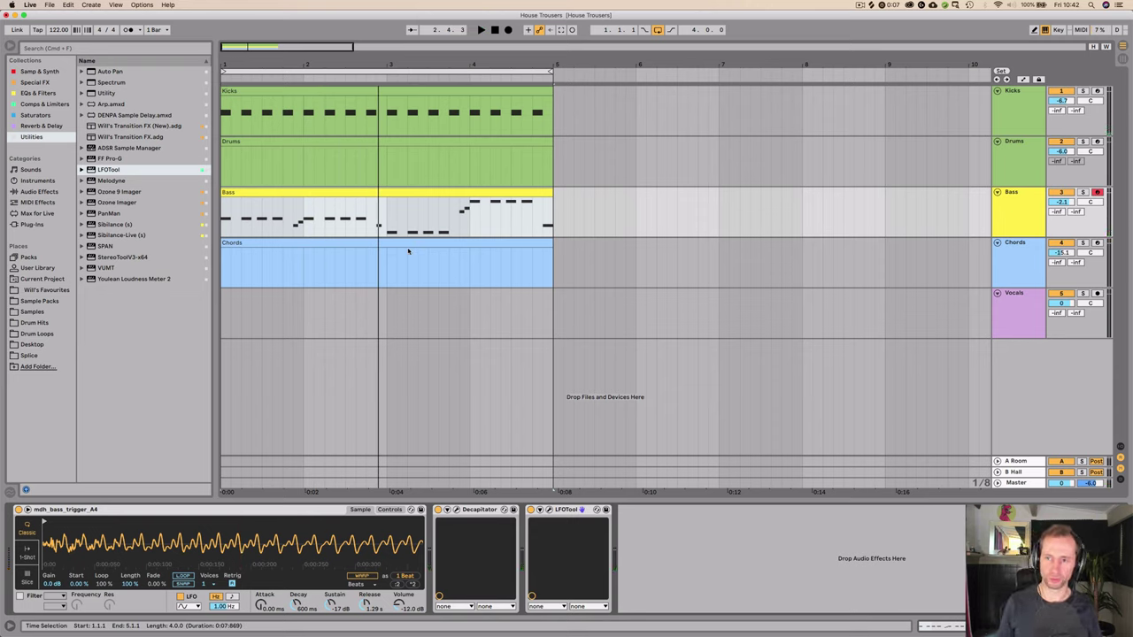
pyautogui.click(1040, 203)
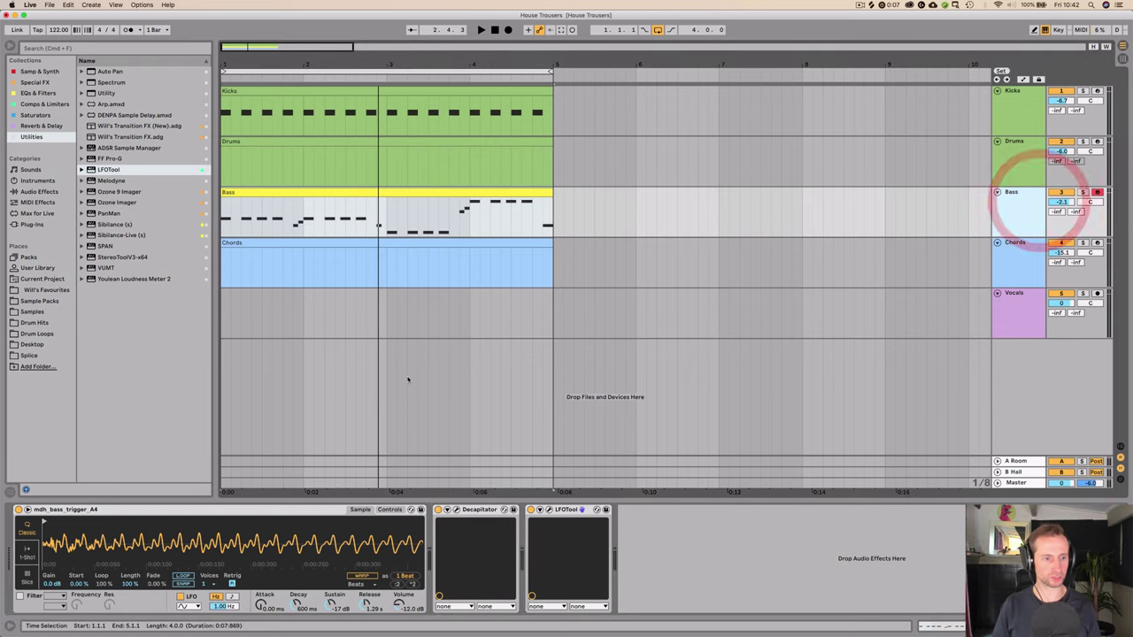
pyautogui.click(11, 493)
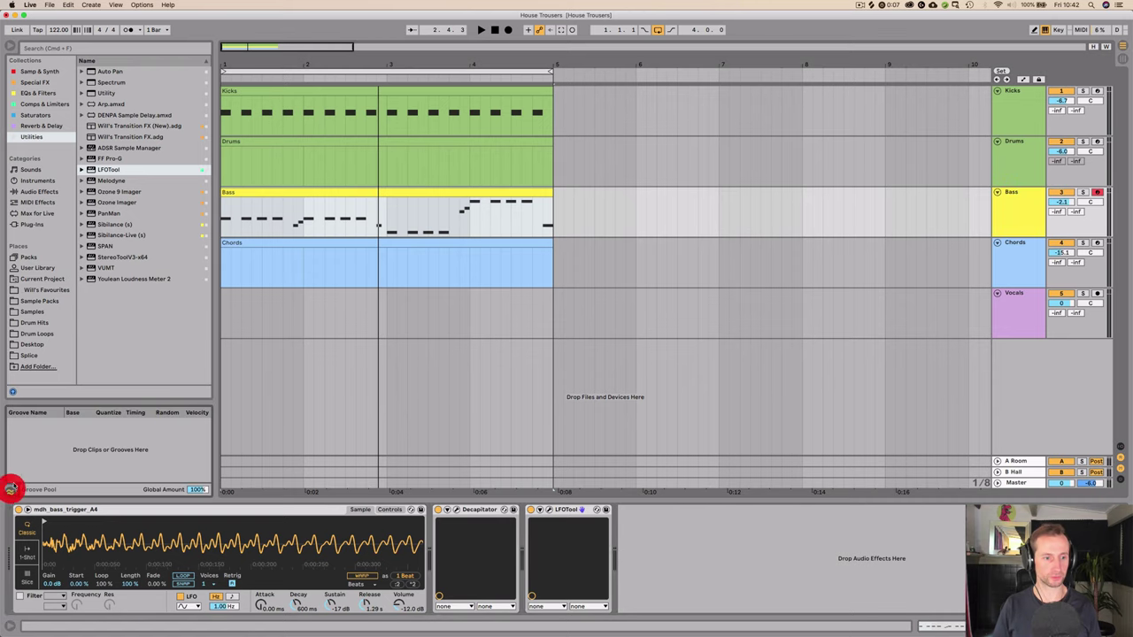
pyautogui.click(93, 431)
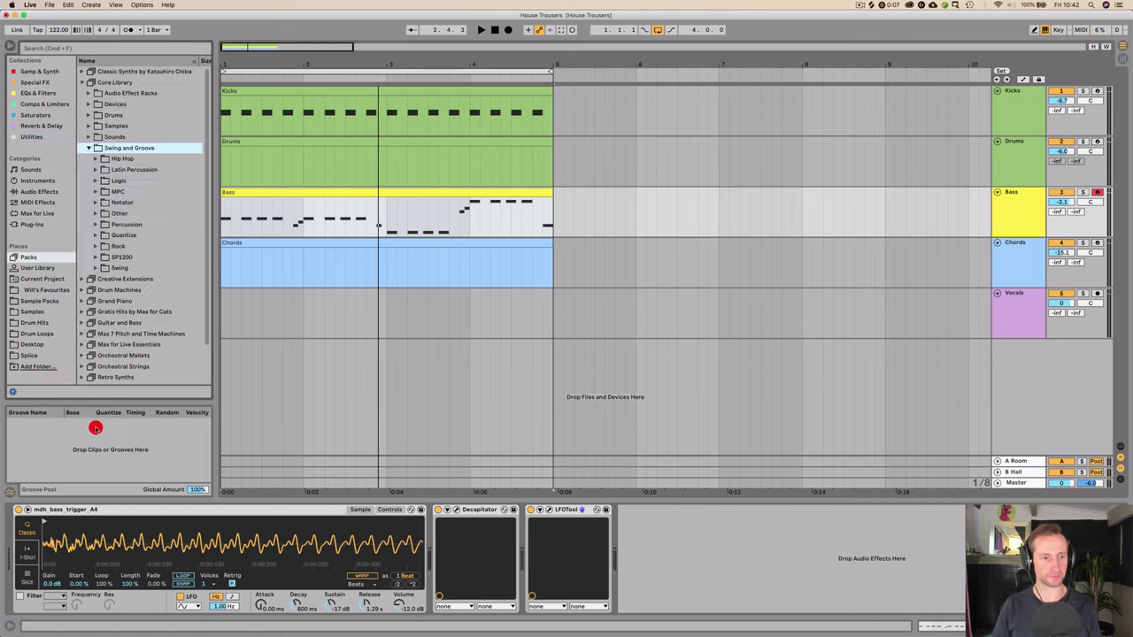
pyautogui.click(133, 191)
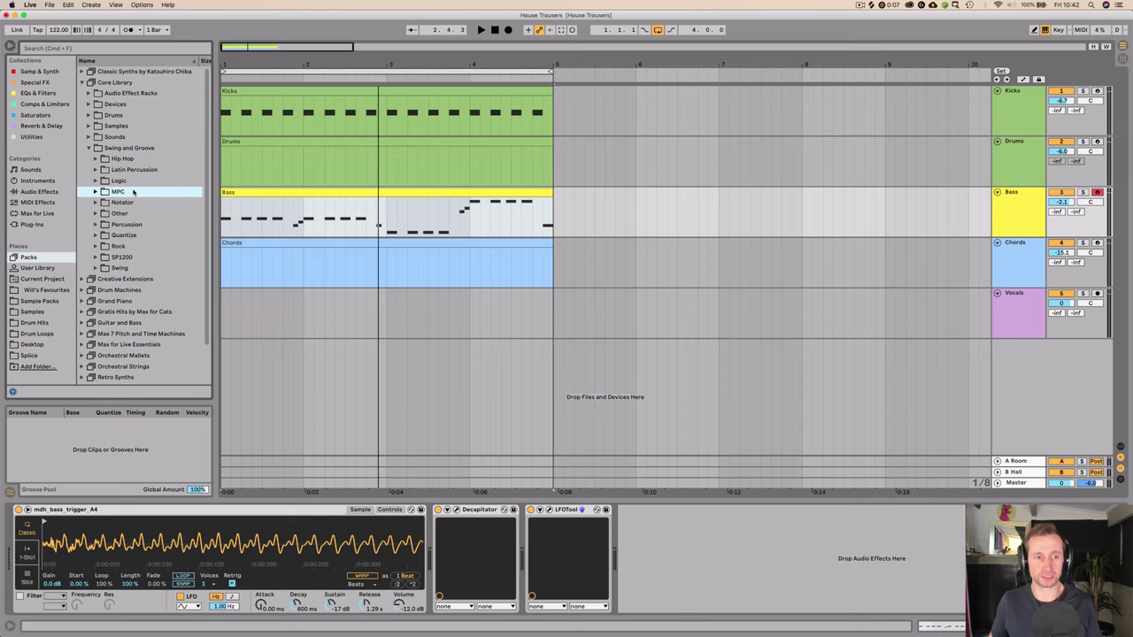
pyautogui.press('Down')
pyautogui.press('Up')
pyautogui.press('Up')
pyautogui.press('Right')
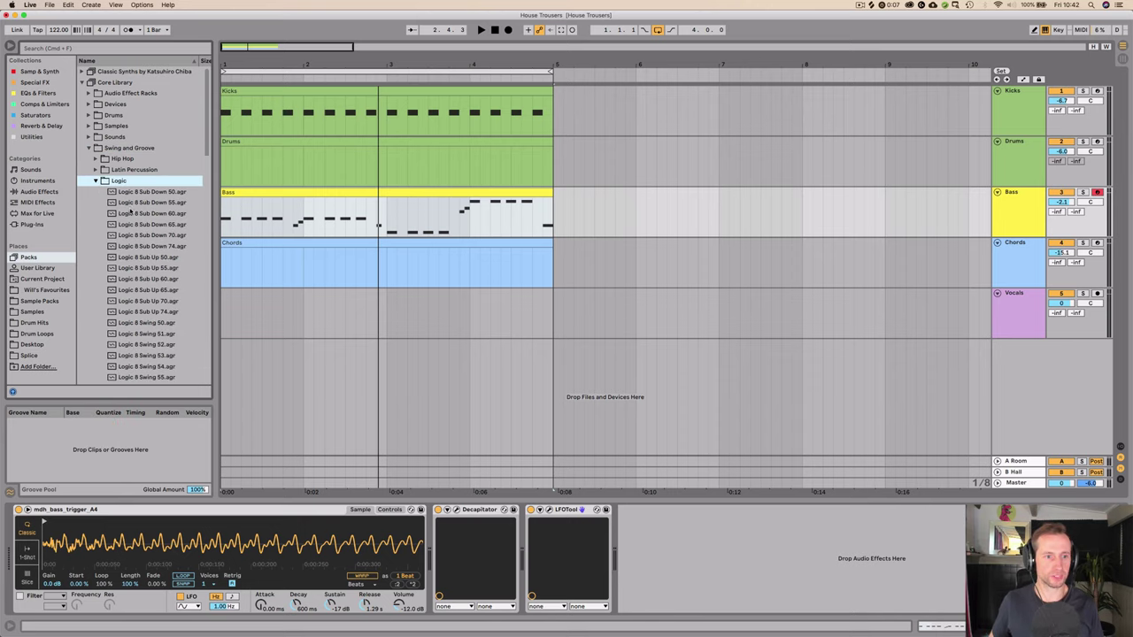
# Step: Load the Logic 16 Swing 64 groove into the Groove Pool for the Bass clip and play the loop
pyautogui.scroll(-15, 130, 212)
pyautogui.scroll(-6, 130, 211)
pyautogui.scroll(-4, 130, 214)
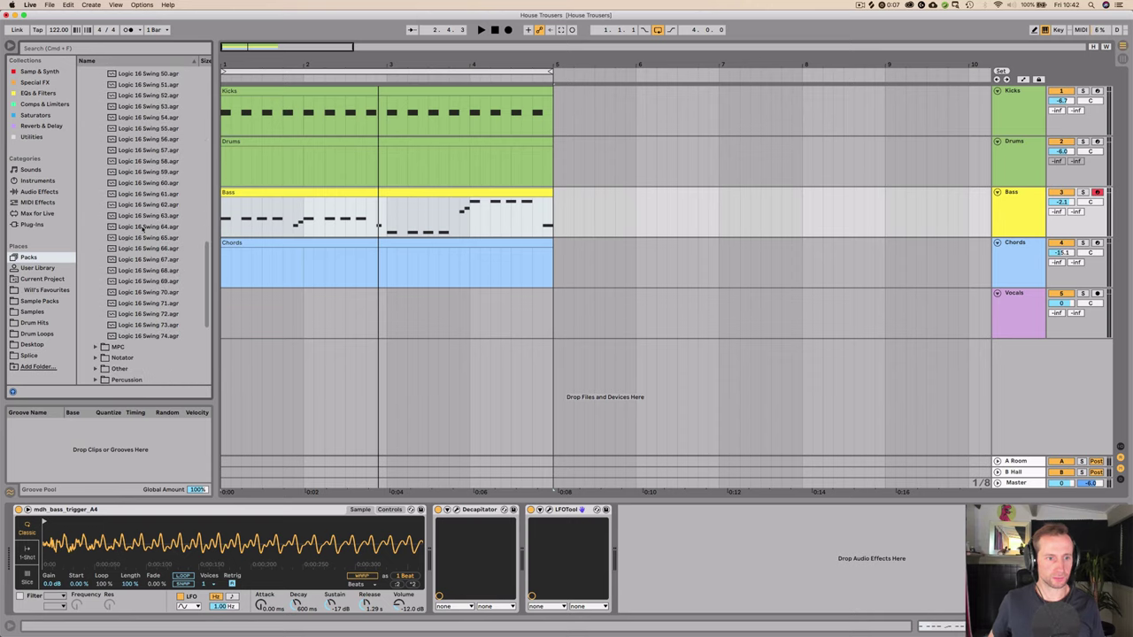
pyautogui.moveTo(159, 461); pyautogui.dragTo(144, 445)
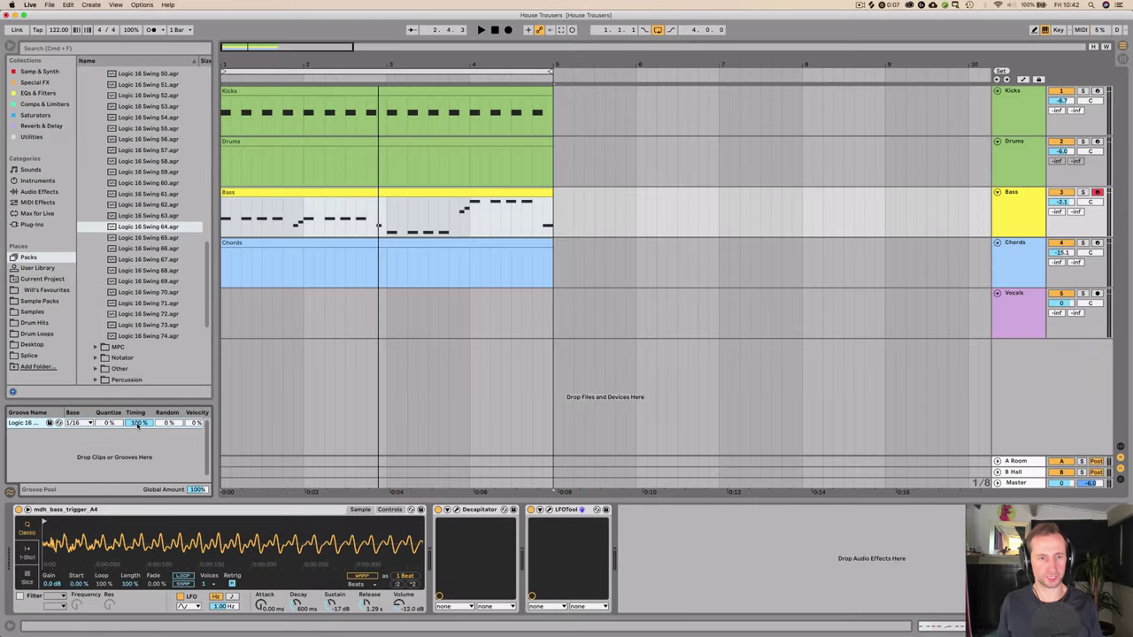
pyautogui.press('space')
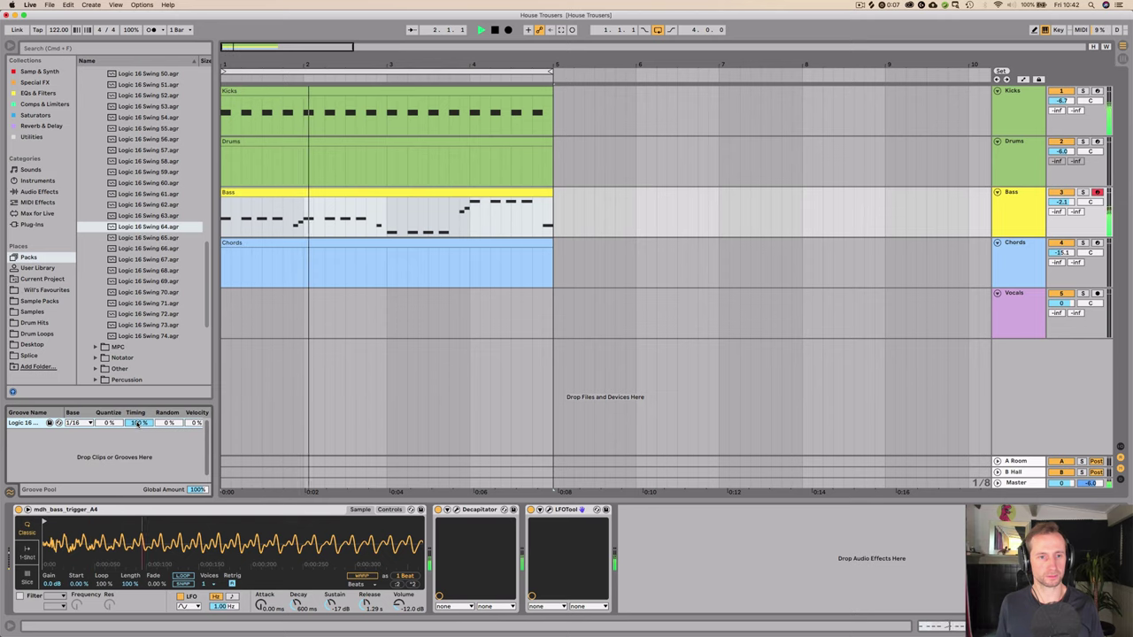
pyautogui.press('space')
# Step: Loop the Bass clip from 1.4.1 to 2.1.1 and compare the groove at 5% and 100% timing
pyautogui.moveTo(280, 210); pyautogui.dragTo(303, 209)
pyautogui.press('super+l')
pyautogui.press('space')
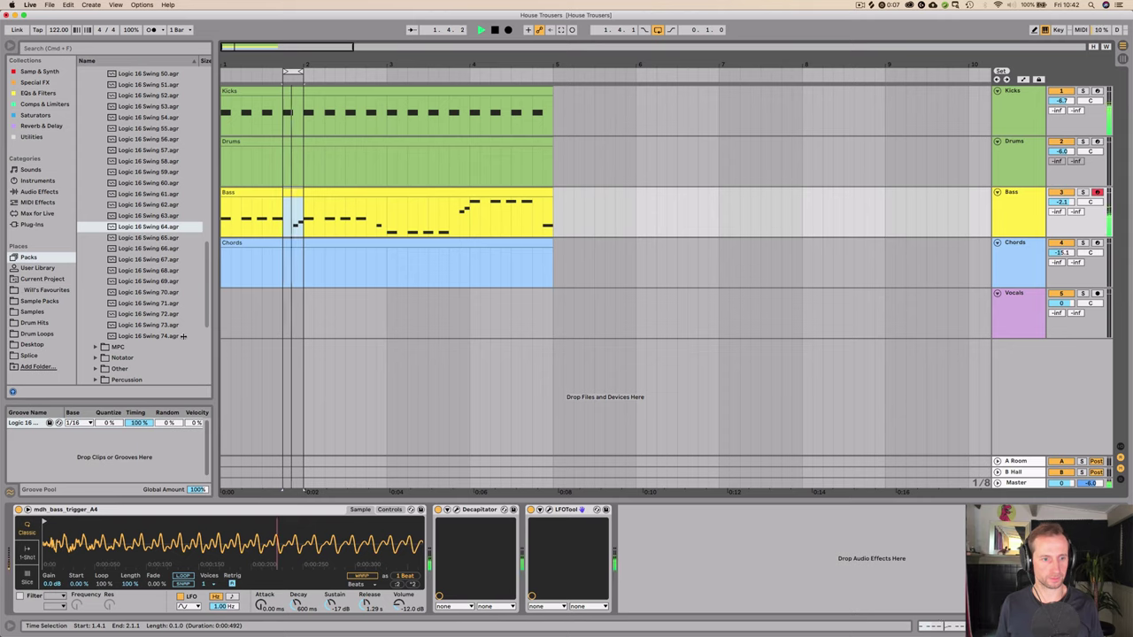
pyautogui.moveTo(139, 423); pyautogui.dragTo(139, 495)
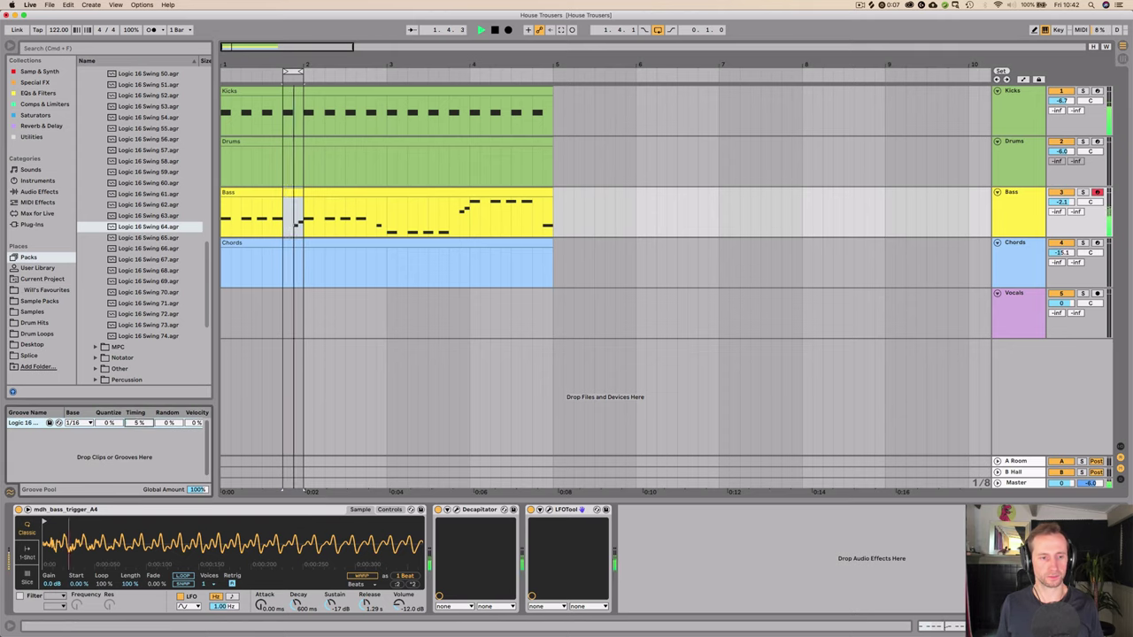
pyautogui.moveTo(139, 423); pyautogui.dragTo(139, 351)
pyautogui.press('space')
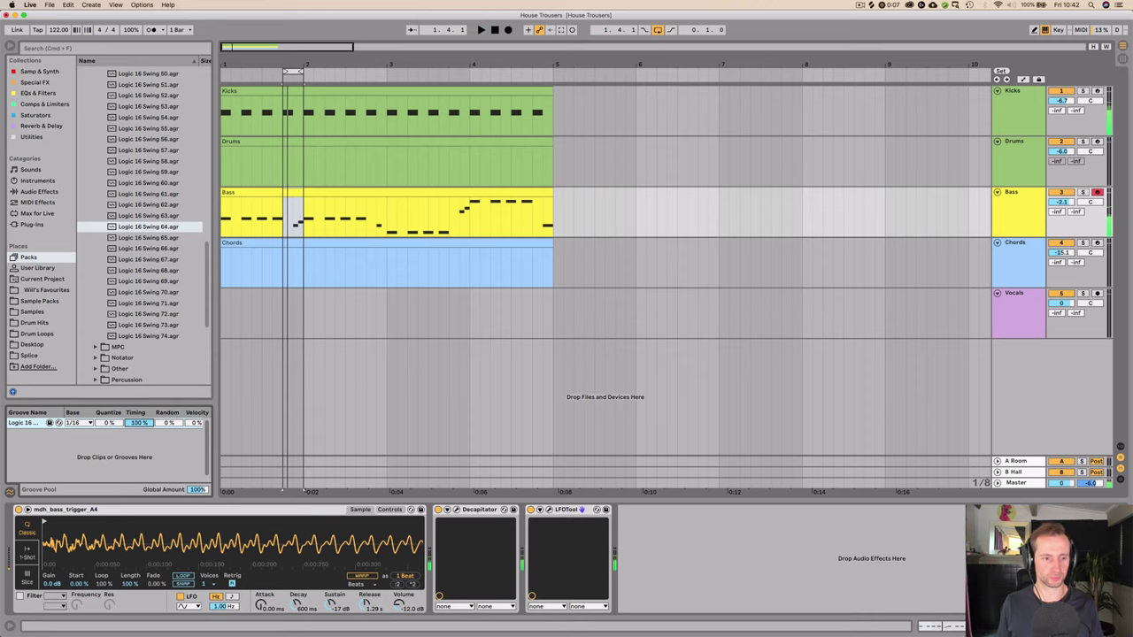
# Step: Set the groove's timing to 48% and listen to the looped bass notes
pyautogui.moveTo(139, 423); pyautogui.dragTo(139, 443)
pyautogui.press('space')
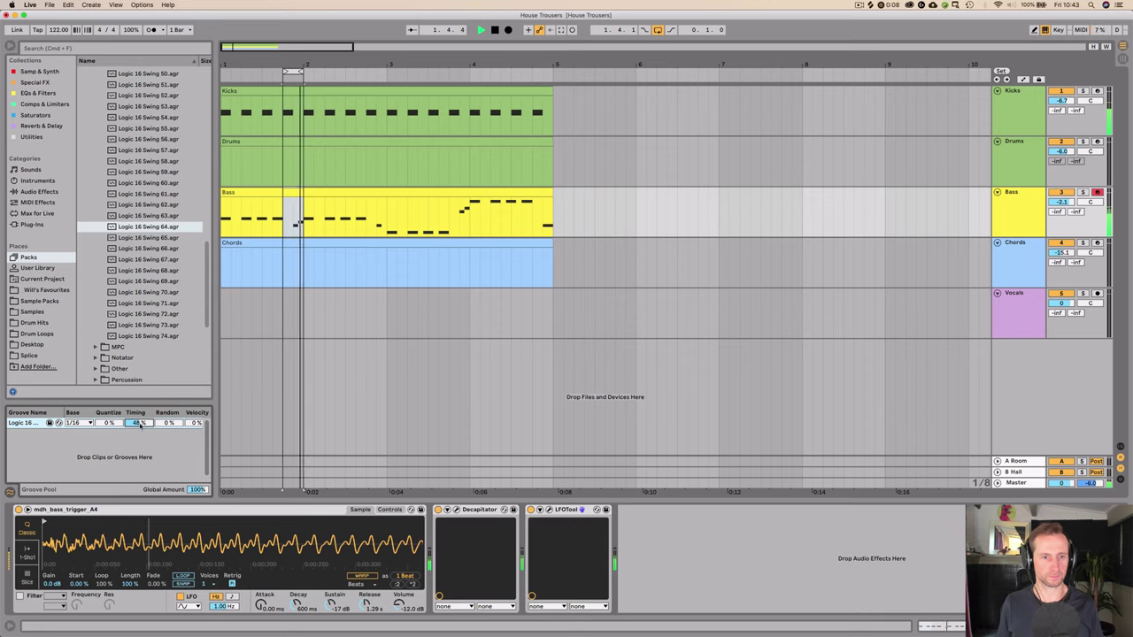
pyautogui.press('space')
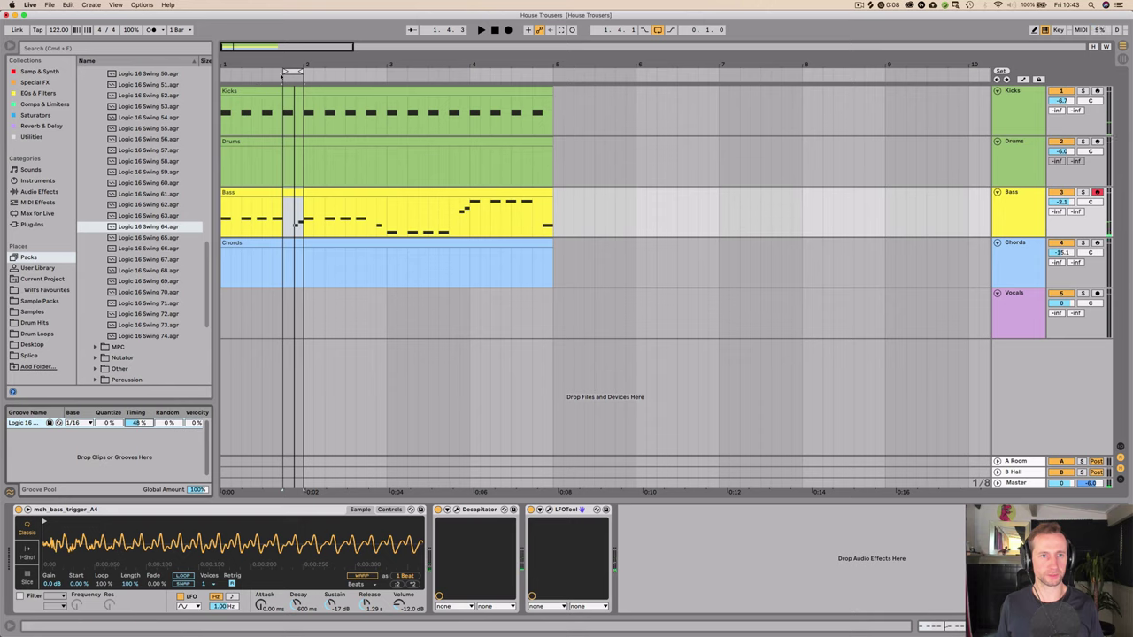
# Step: Extend the loop to span 1.1.1 to 5.1.1, play it and check the Bass clip's notes and groove setting
pyautogui.moveTo(285, 73); pyautogui.dragTo(223, 73)
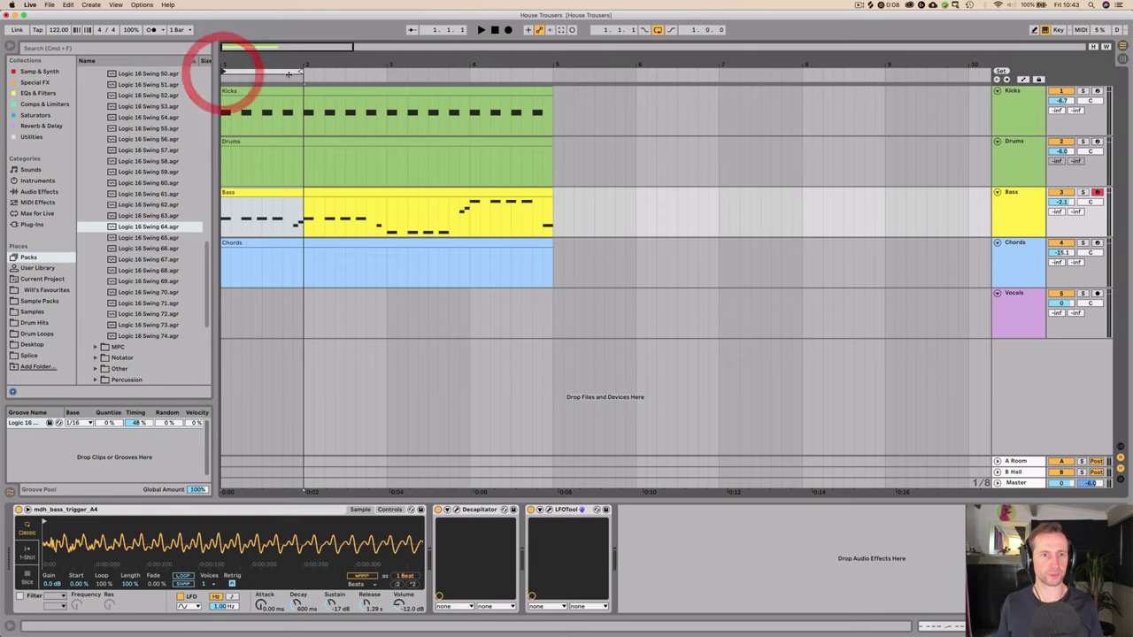
pyautogui.moveTo(302, 72); pyautogui.dragTo(552, 71)
pyautogui.press('space')
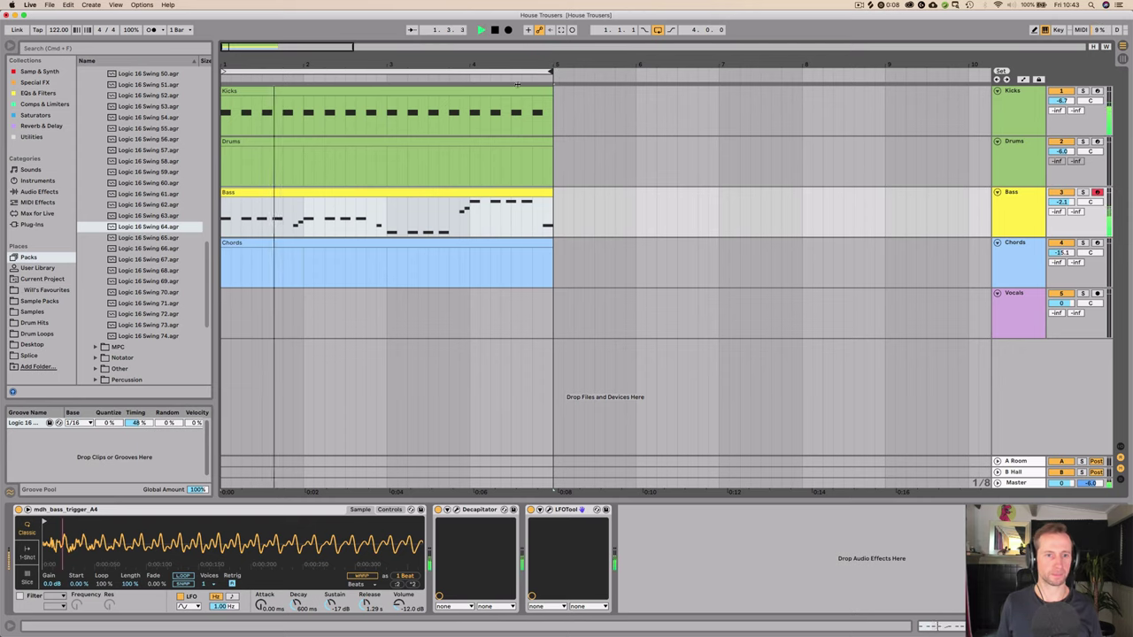
pyautogui.doubleClick(346, 193)
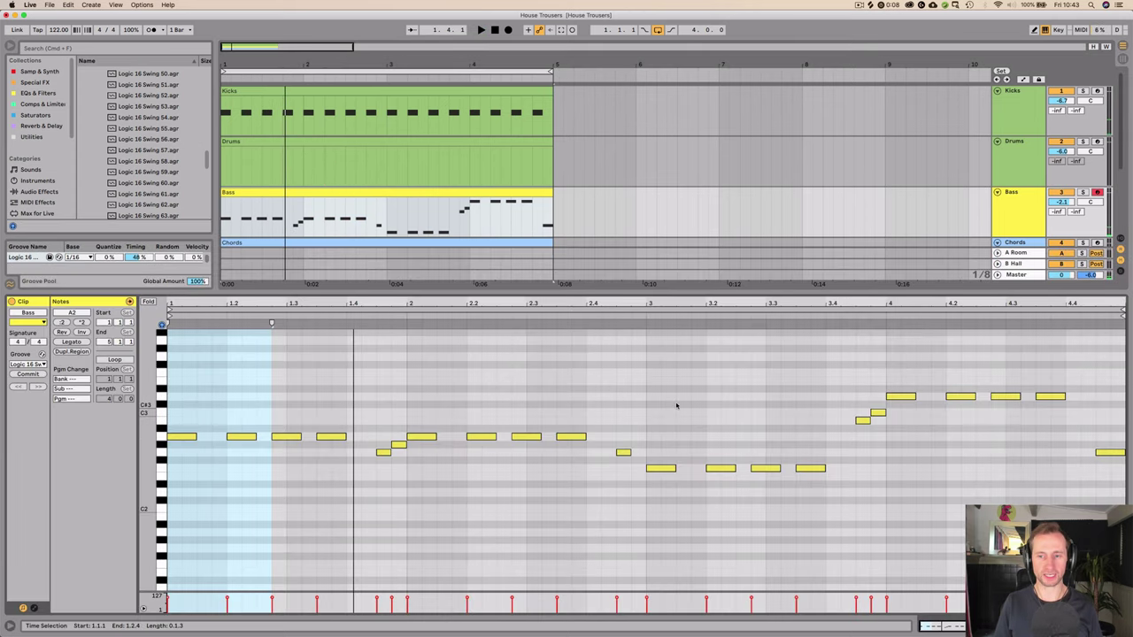
pyautogui.hotkey('shift', 'Tab')
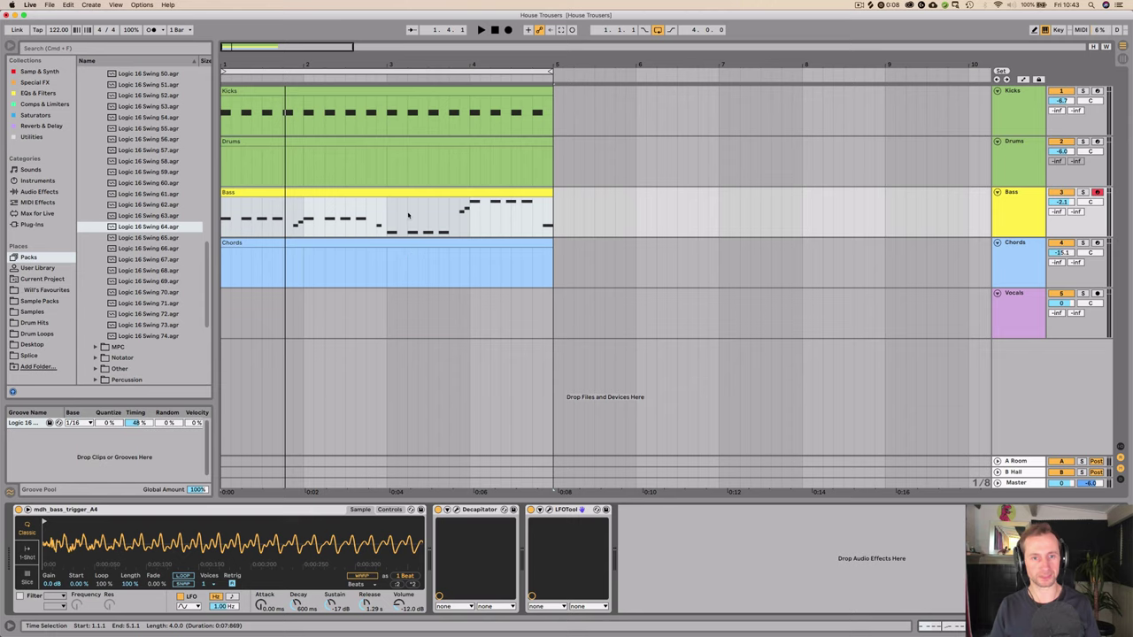
# Step: Duplicate the Bass track and rename the copy Sub Bass
pyautogui.click(401, 192)
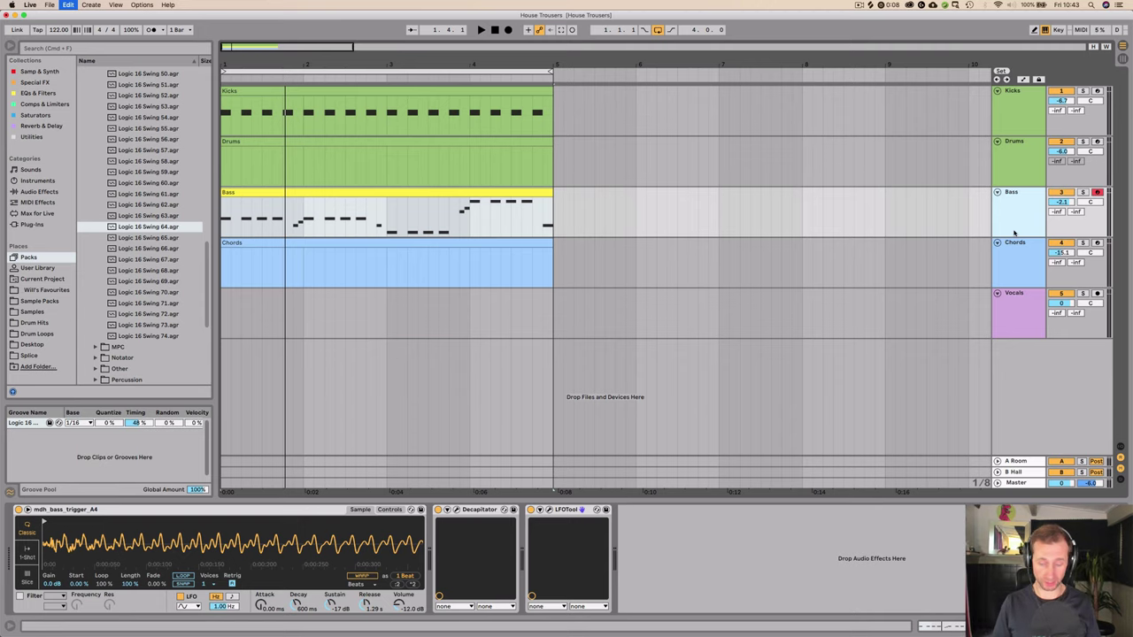
pyautogui.press('super+d')
pyautogui.doubleClick(1011, 243)
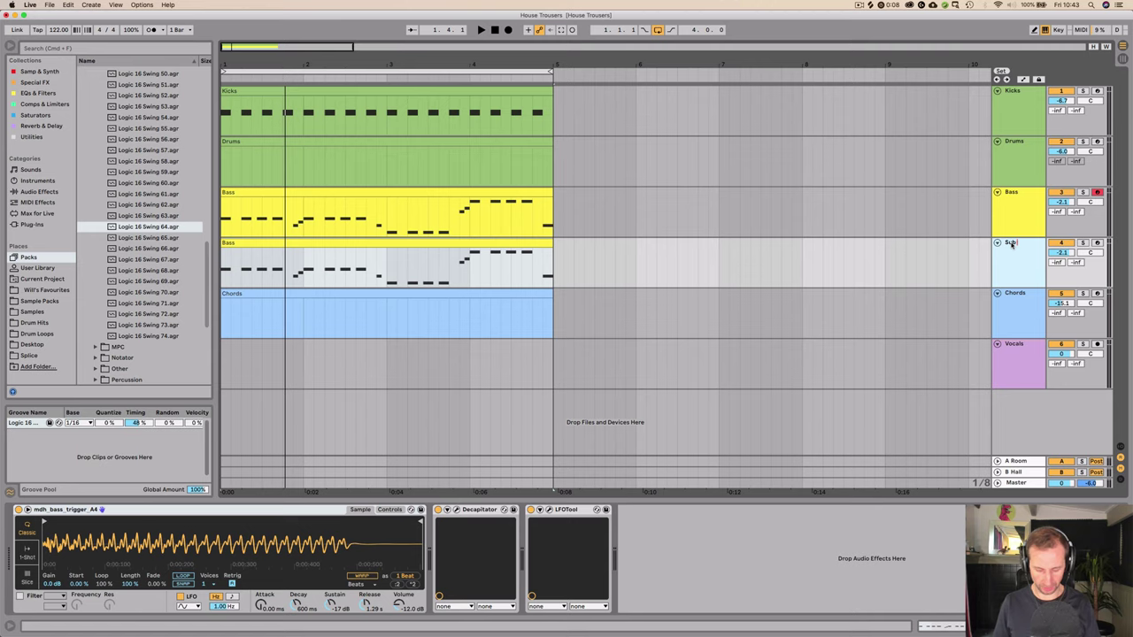
# Step: Compare the devices on the Bass and Sub Bass tracks, and play the Sub Bass track soloed
pyautogui.click(1014, 210)
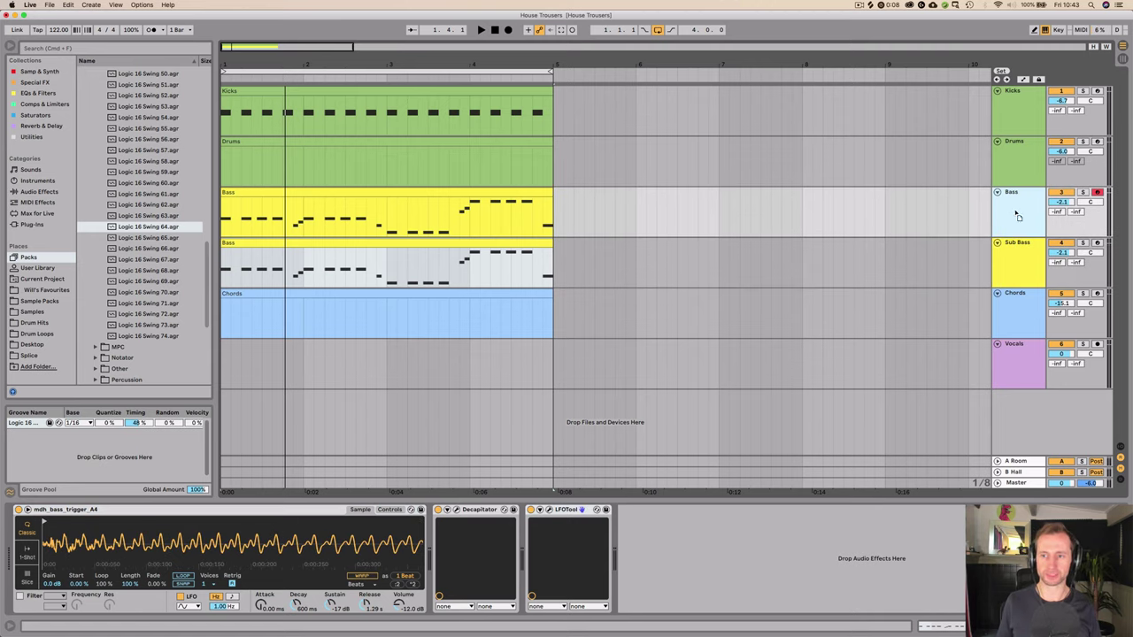
pyautogui.click(997, 252)
pyautogui.click(1014, 257)
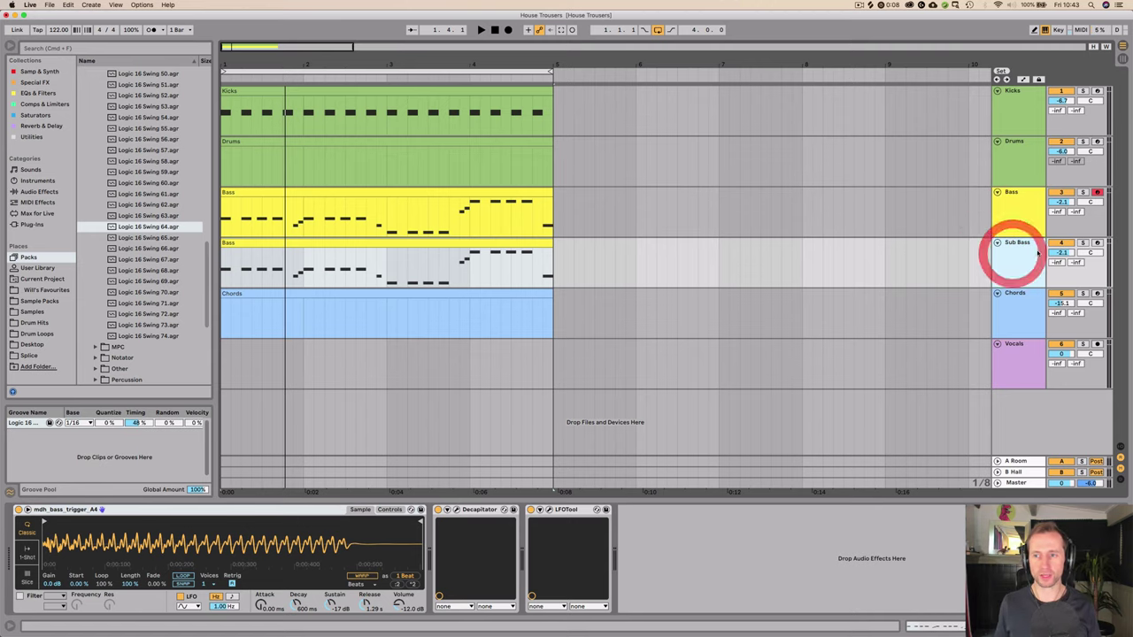
pyautogui.click(1033, 257)
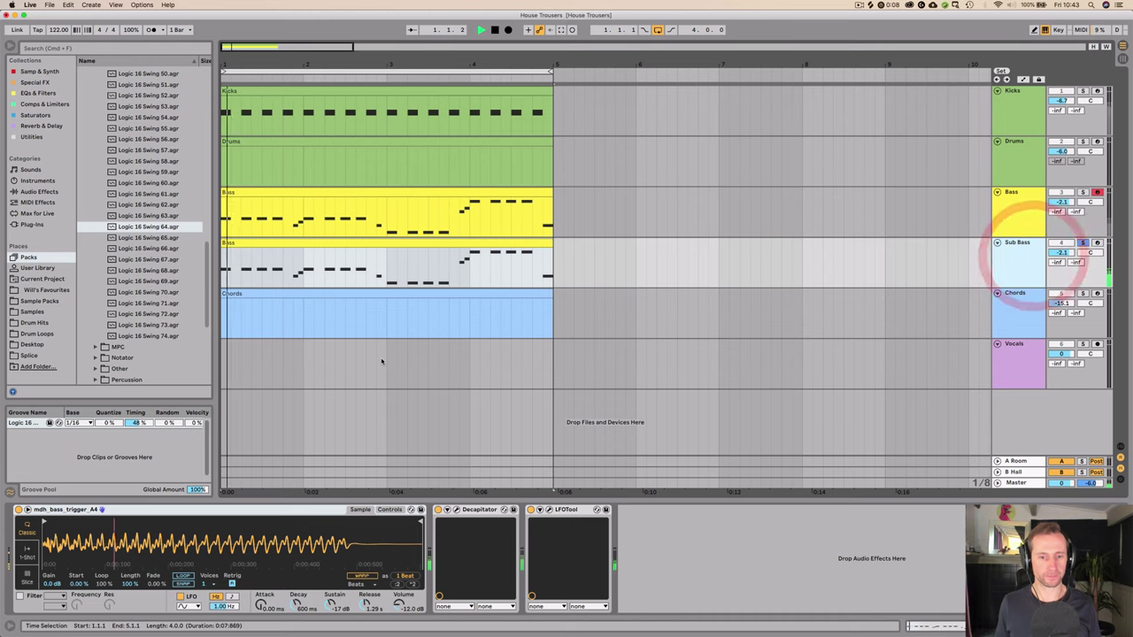
pyautogui.press('space')
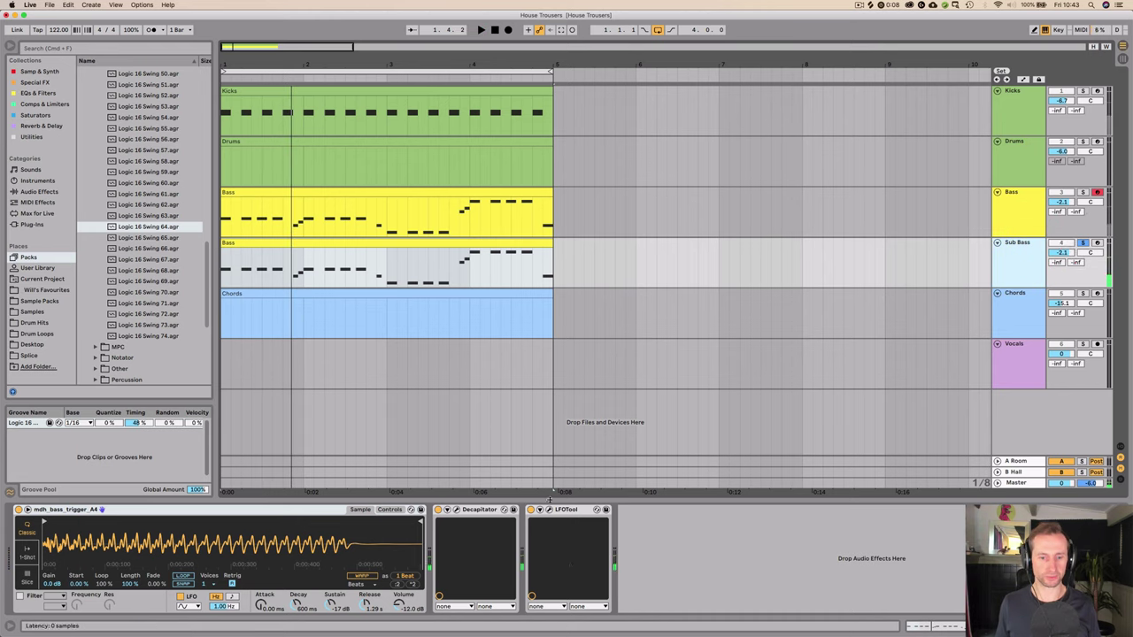
# Step: Delete the Decapitator and LFOTool devices from both the Sub Bass and Bass tracks
pyautogui.click(481, 510)
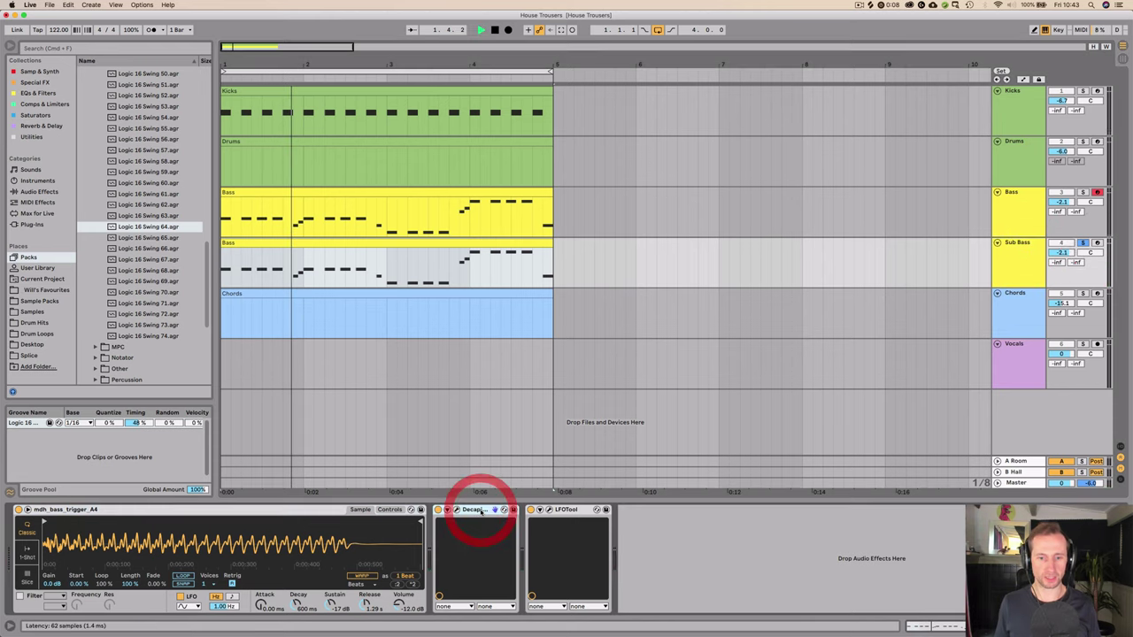
pyautogui.press('Delete')
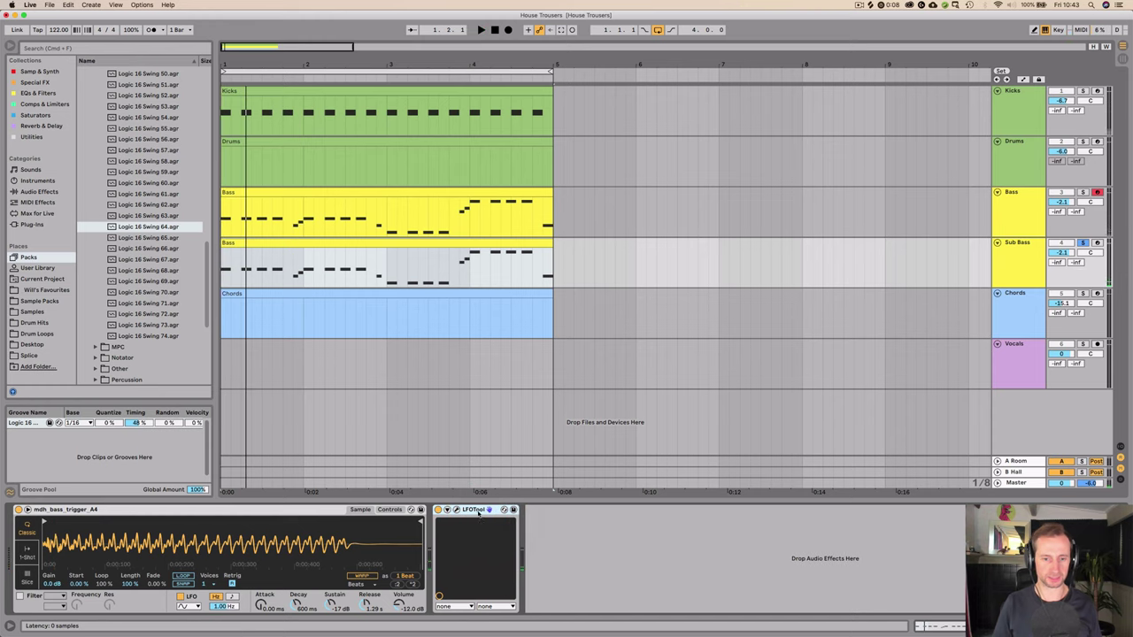
pyautogui.click(1012, 205)
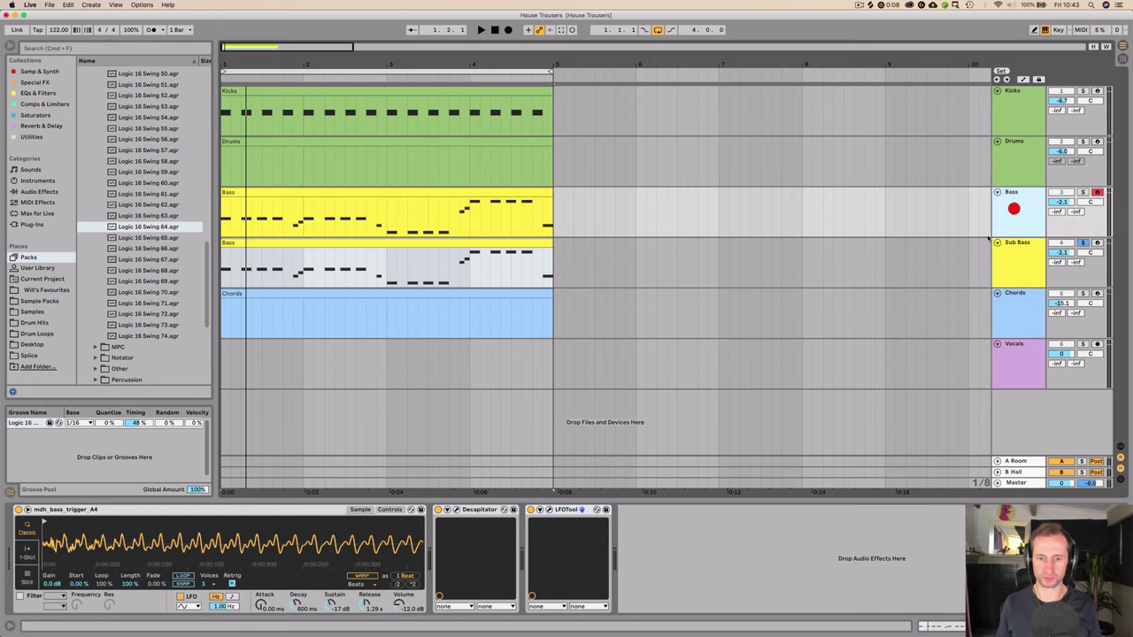
pyautogui.click(487, 509)
pyautogui.press('Delete')
pyautogui.click(563, 511)
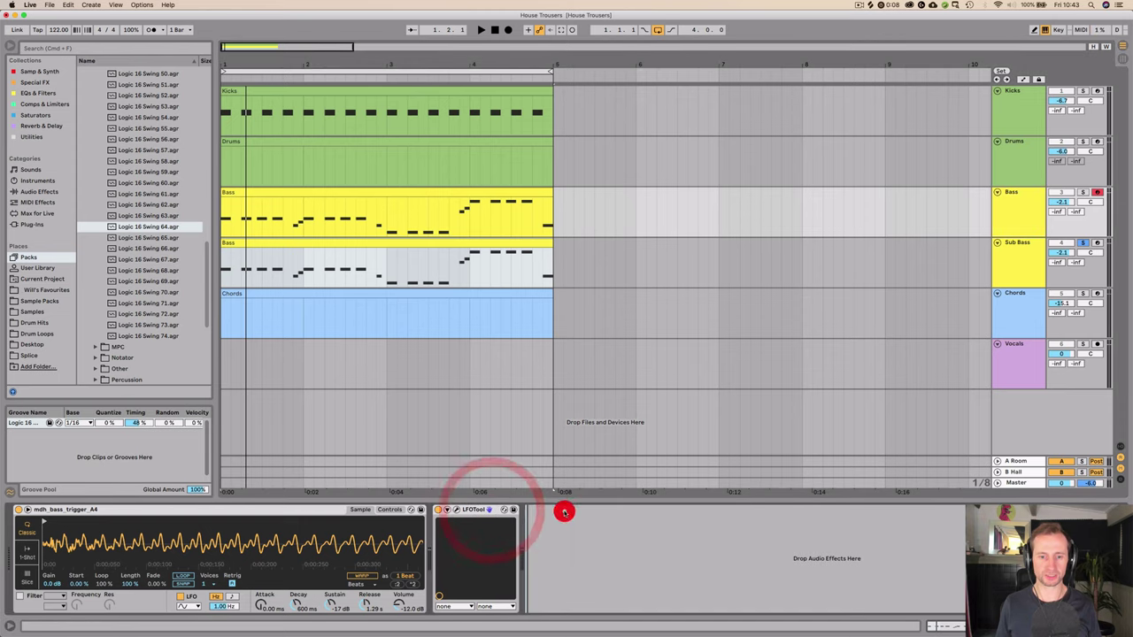
pyautogui.click(470, 509)
pyautogui.press('Delete')
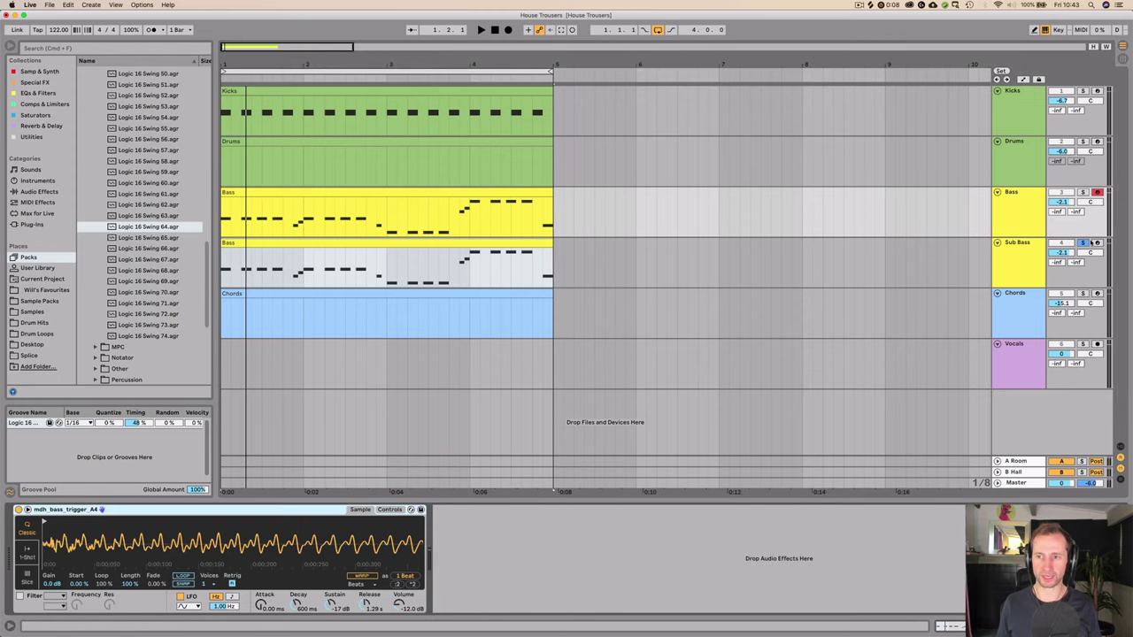
# Step: Turn off solo on the Sub Bass track, mute it and play the loop with the unprocessed bass
pyautogui.click(1081, 244)
pyautogui.click(1063, 243)
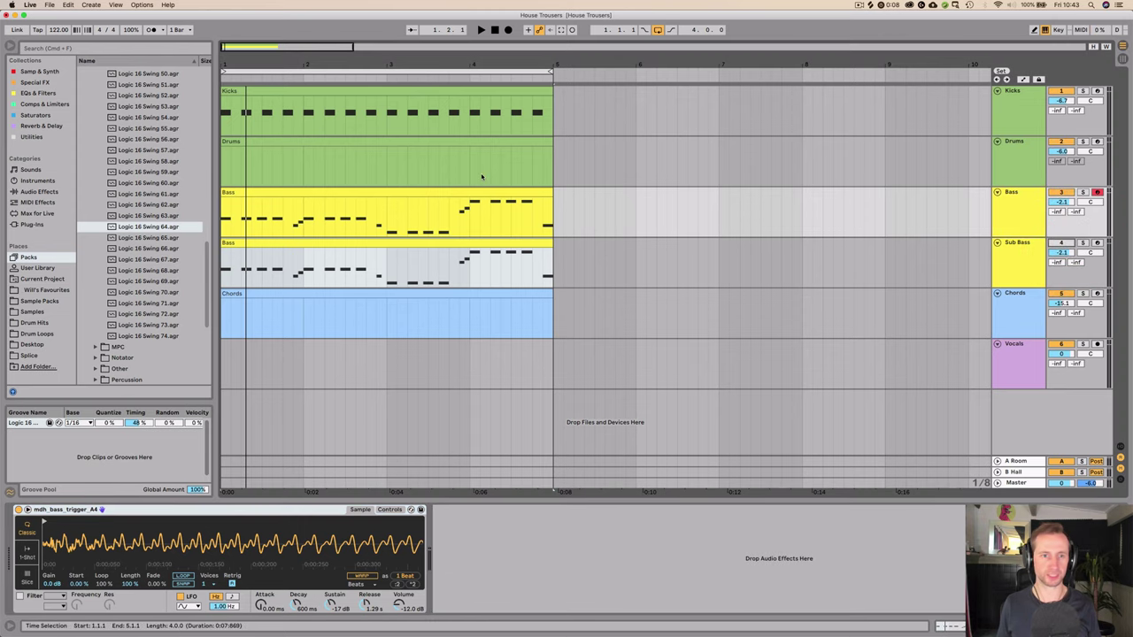
pyautogui.press('space')
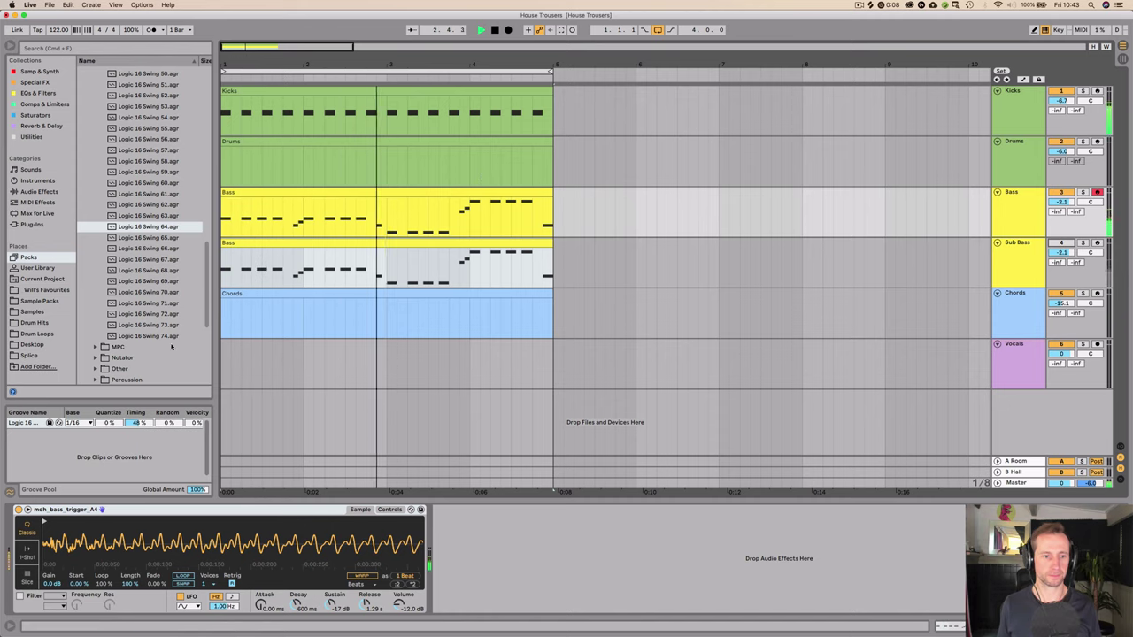
# Step: Set the groove's timing to 63% and replay the kick and bass with the Bass track's devices shown
pyautogui.moveTo(147, 423); pyautogui.dragTo(147, 411)
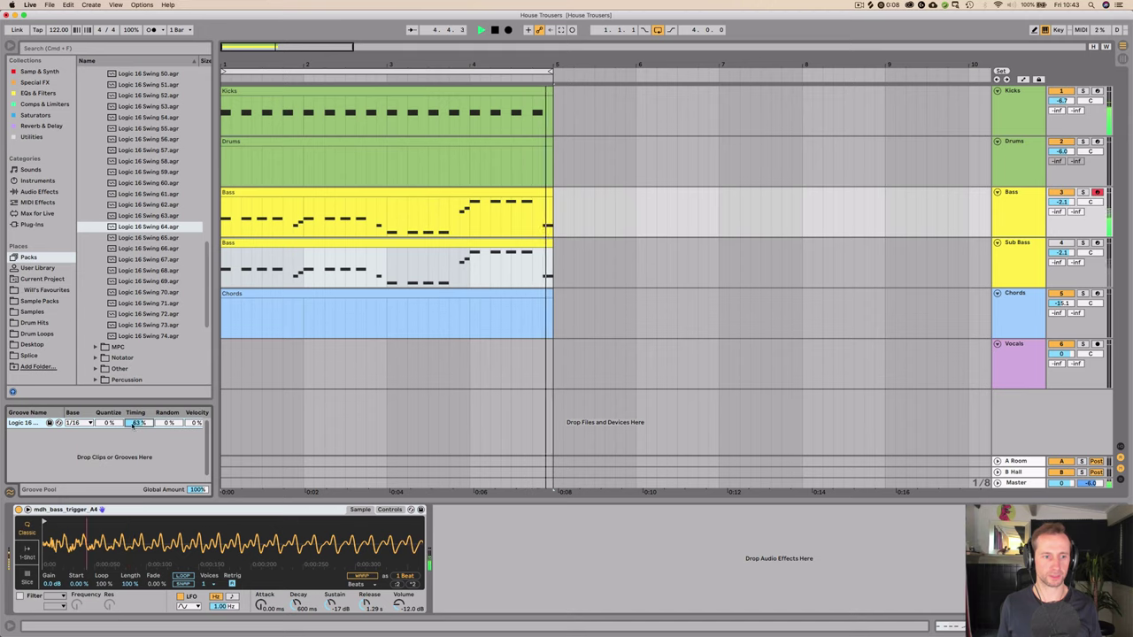
pyautogui.click(273, 193)
pyautogui.click(274, 253)
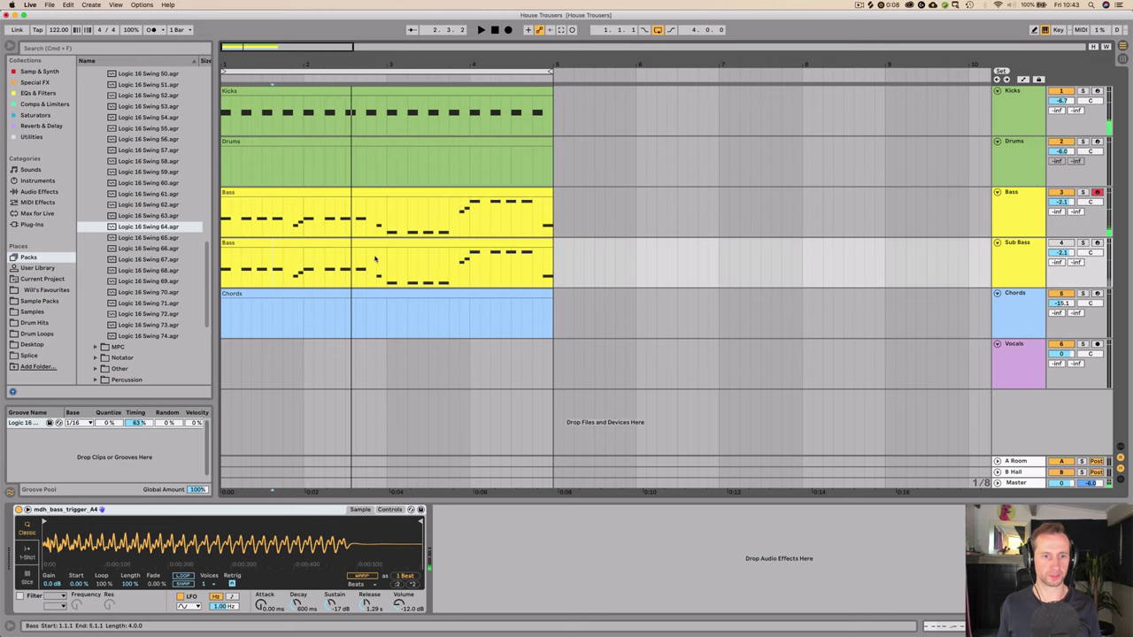
pyautogui.press('space')
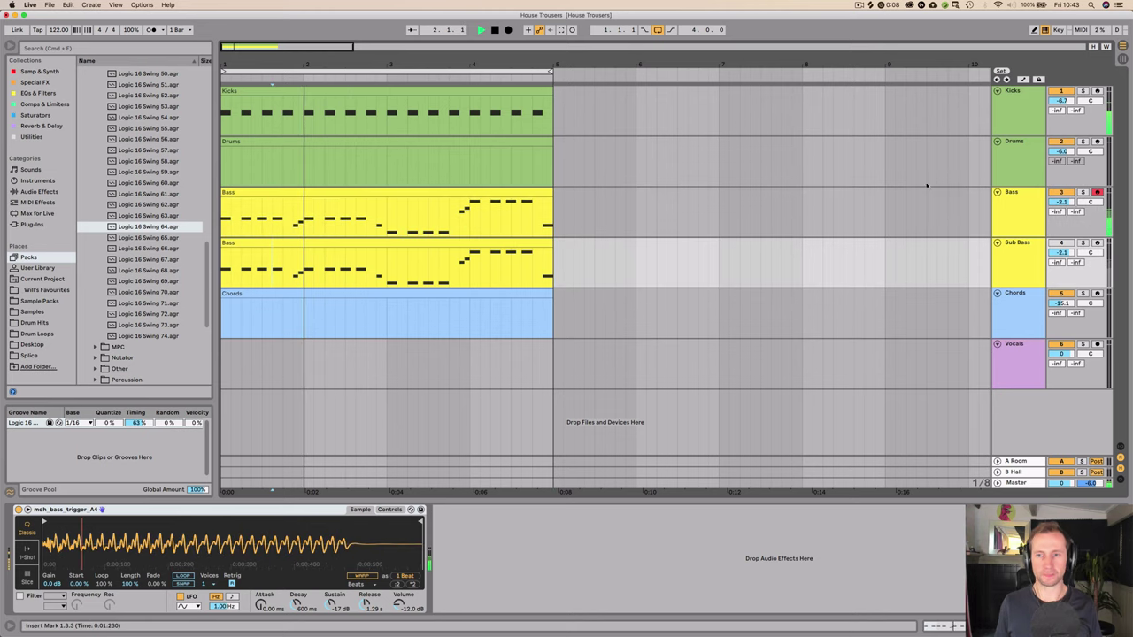
pyautogui.click(995, 206)
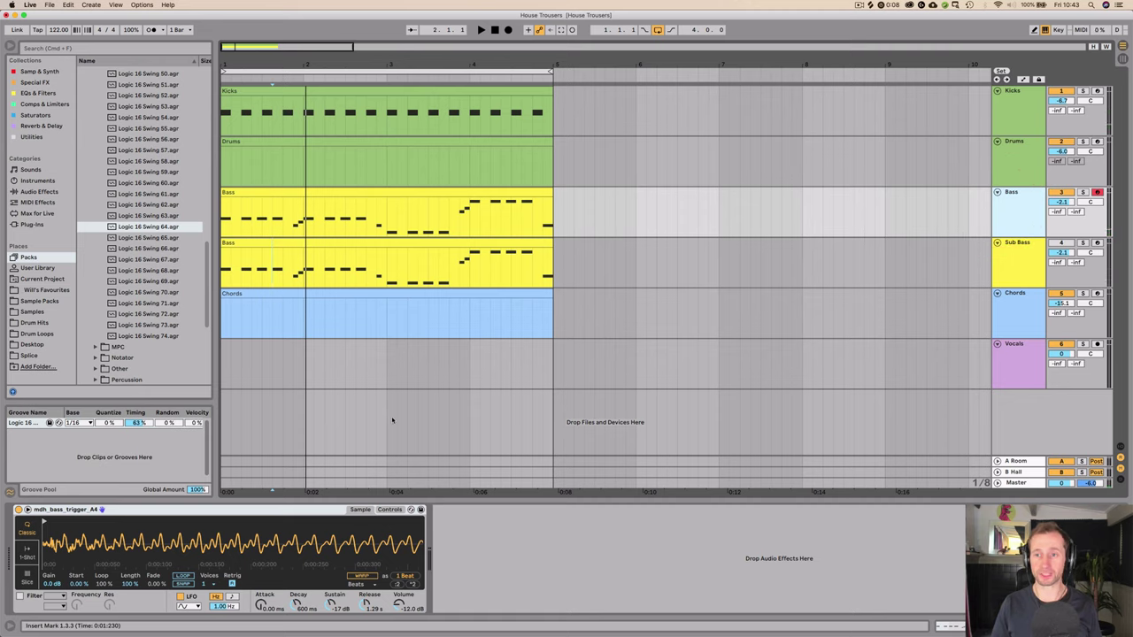
# Step: Group the Bass and Sub Bass tracks together and solo the Sub Bass track
pyautogui.keyDown('shift'); pyautogui.click(1019, 256); pyautogui.keyUp('shift')
pyautogui.press('super+g')
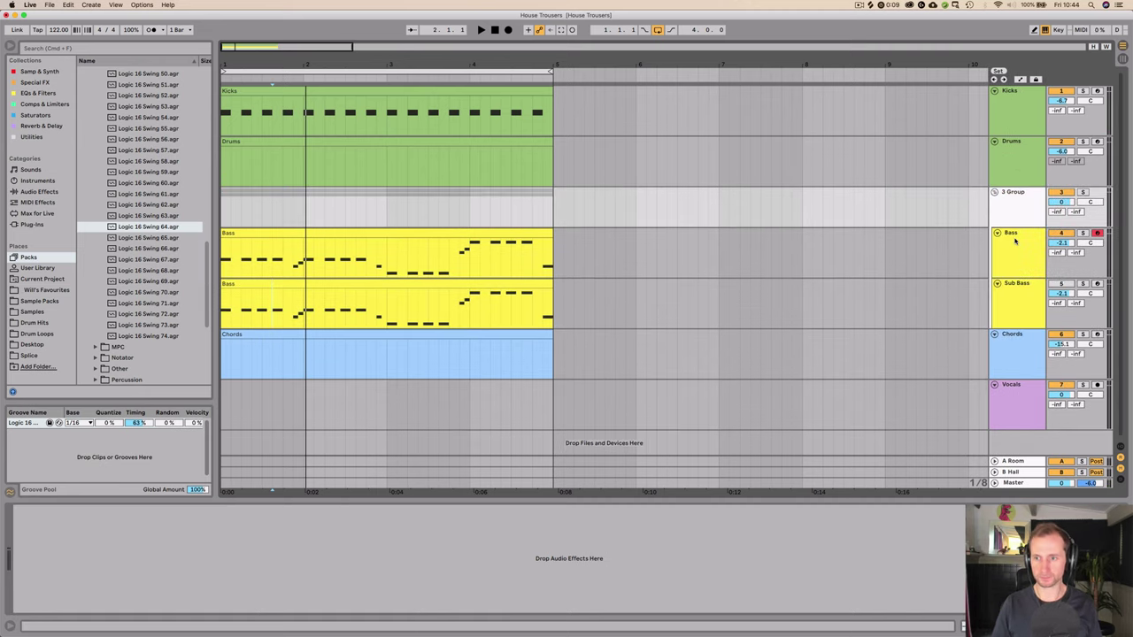
pyautogui.click(1016, 240)
pyautogui.click(1013, 292)
pyautogui.click(1081, 283)
pyautogui.click(1019, 286)
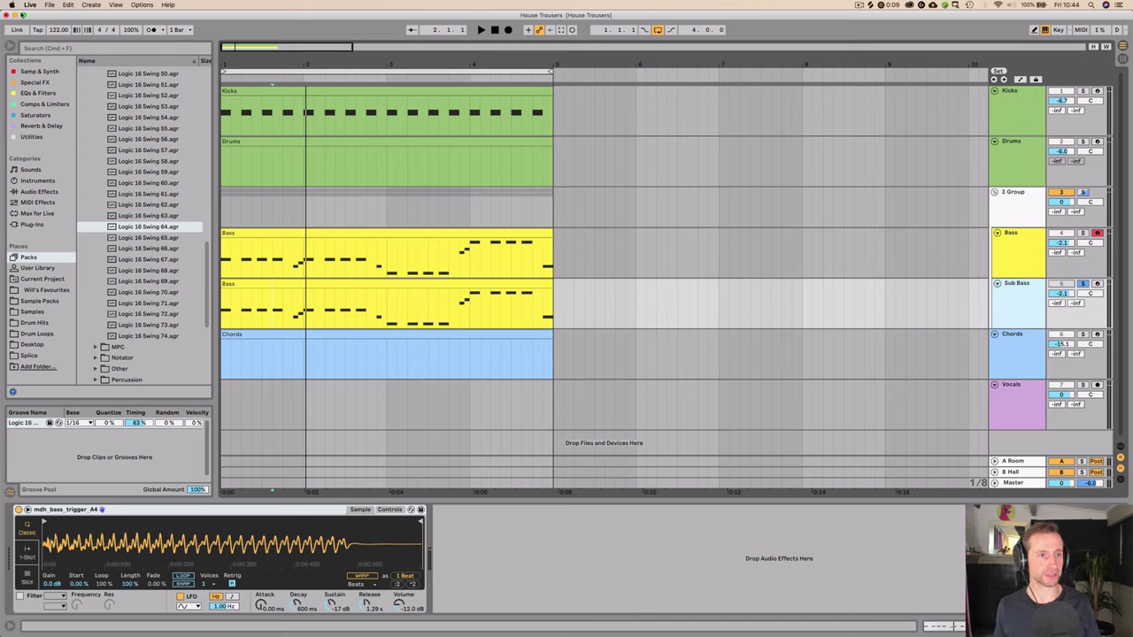
# Step: Add EQ Eight to the Sub Bass track and low-pass it at about 55.3 Hz with band 8 while the loop plays
pyautogui.click(36, 93)
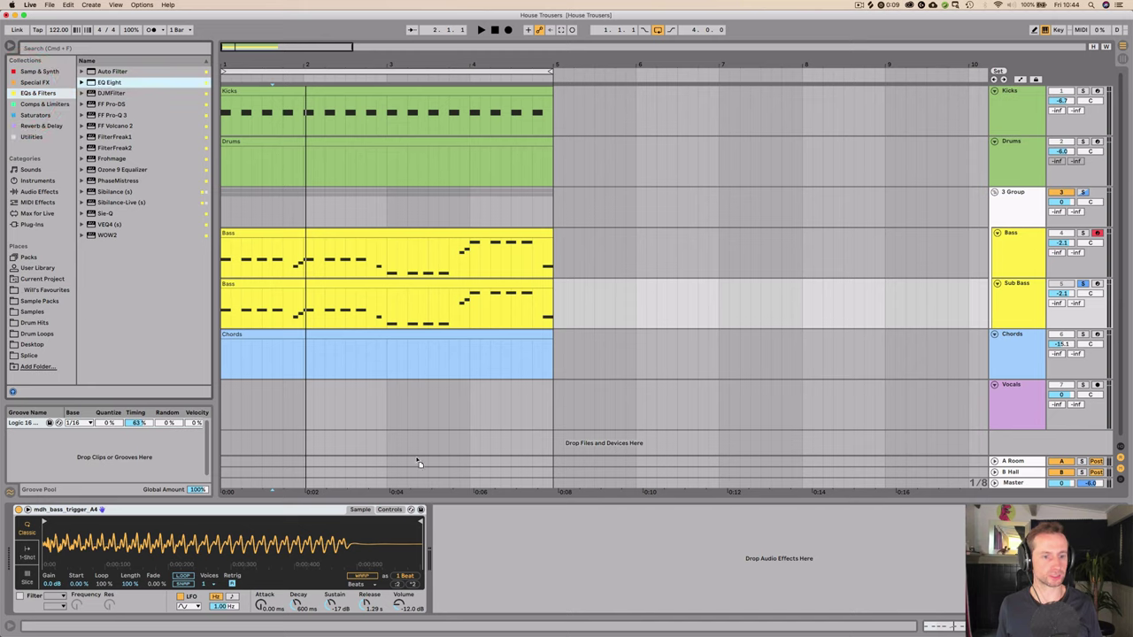
pyautogui.moveTo(449, 537); pyautogui.dragTo(446, 532)
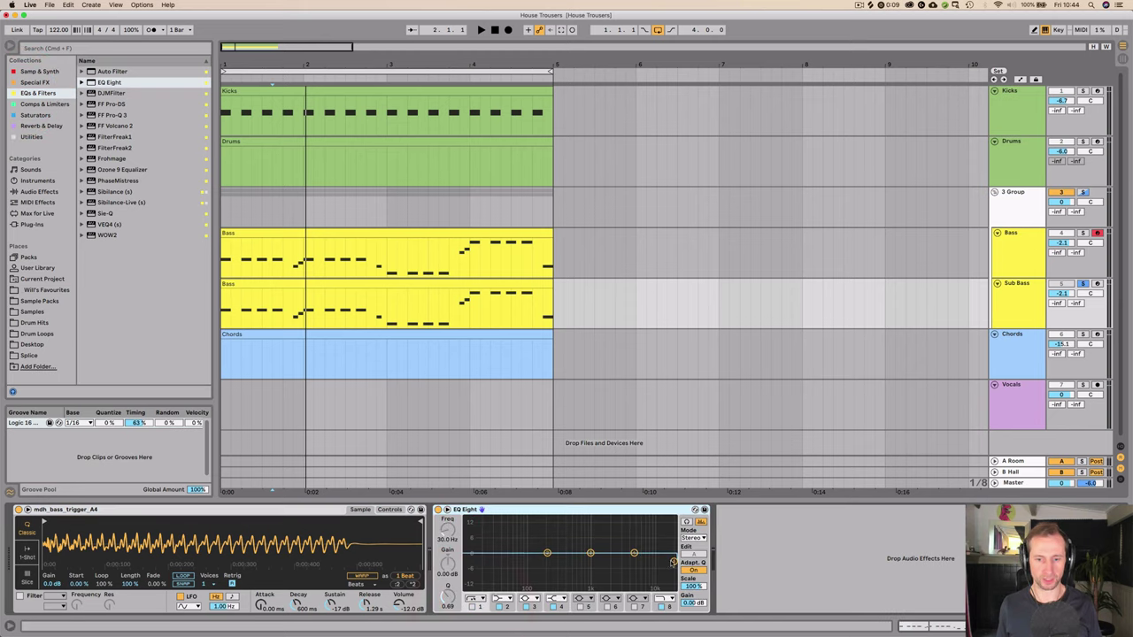
pyautogui.click(504, 537)
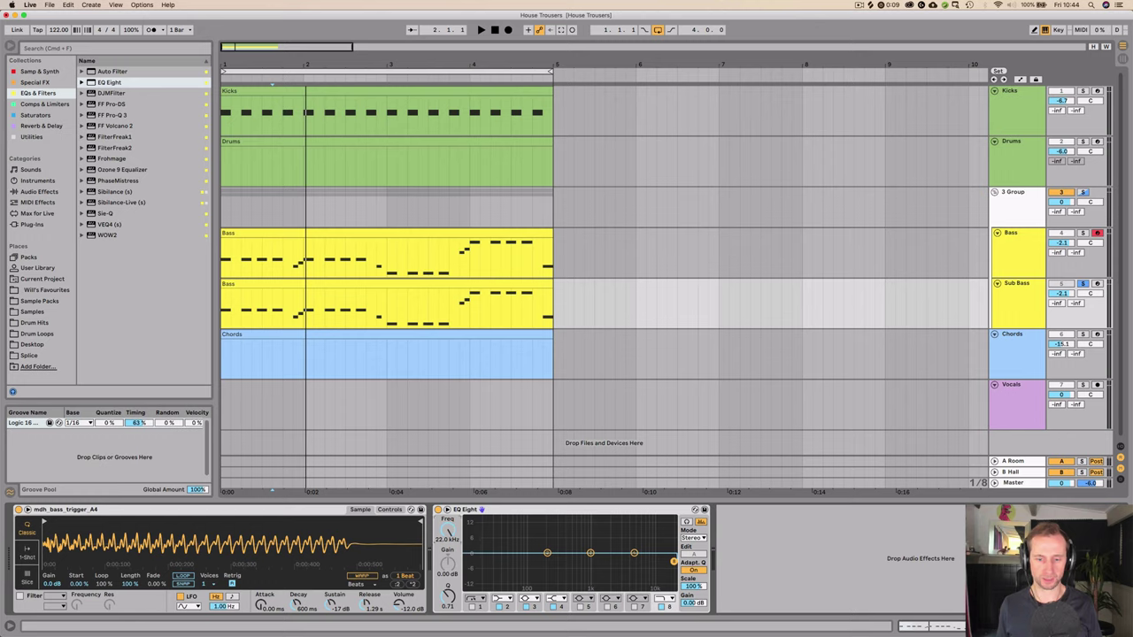
pyautogui.press('space')
pyautogui.moveTo(448, 530)
pyautogui.mouseDown()
pyautogui.moveTo(448, 622)
pyautogui.moveTo(448, 612)
pyautogui.mouseUp()
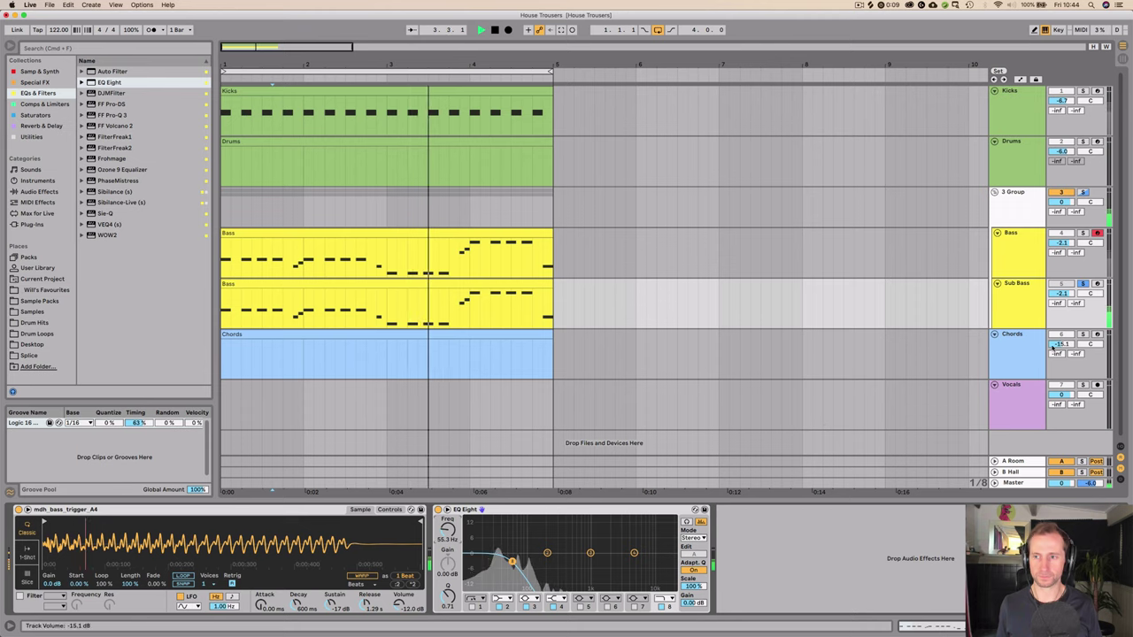
# Step: Solo the Bass track instead, add EQ Eight to it and high-pass it at about 84.8 Hz during playback
pyautogui.click(1016, 254)
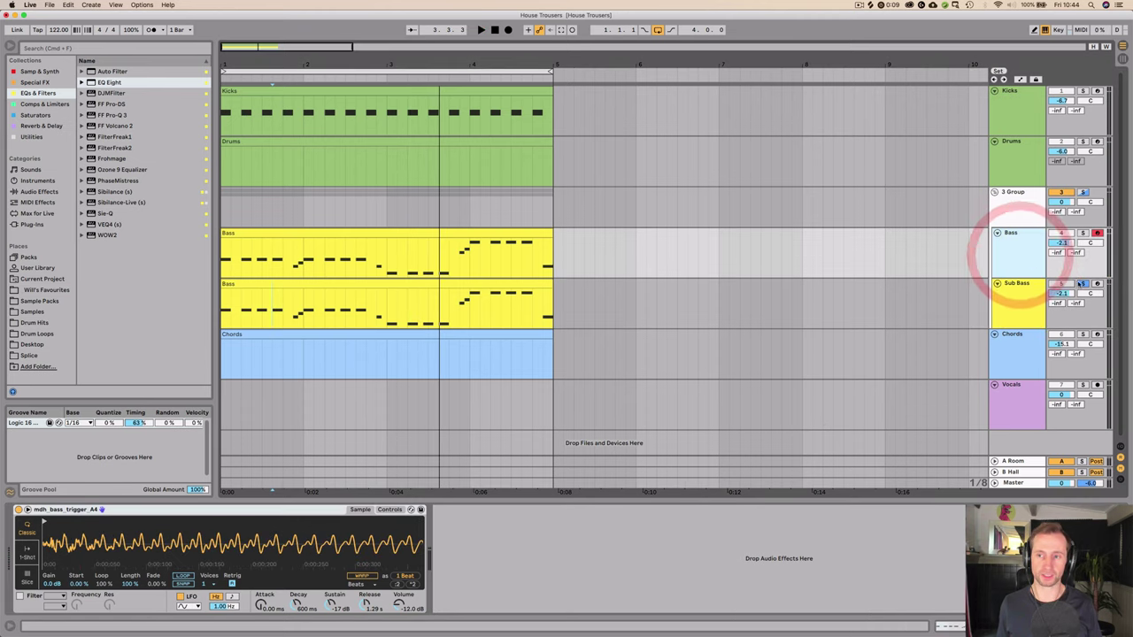
pyautogui.click(1082, 232)
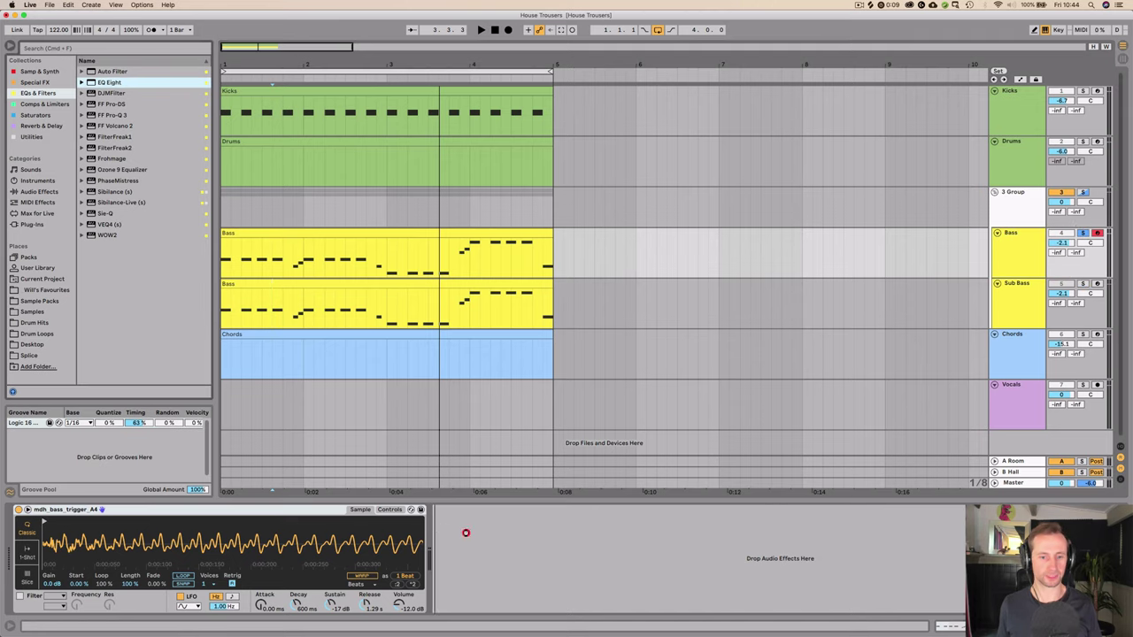
pyautogui.moveTo(466, 533); pyautogui.dragTo(471, 533)
pyautogui.press('space')
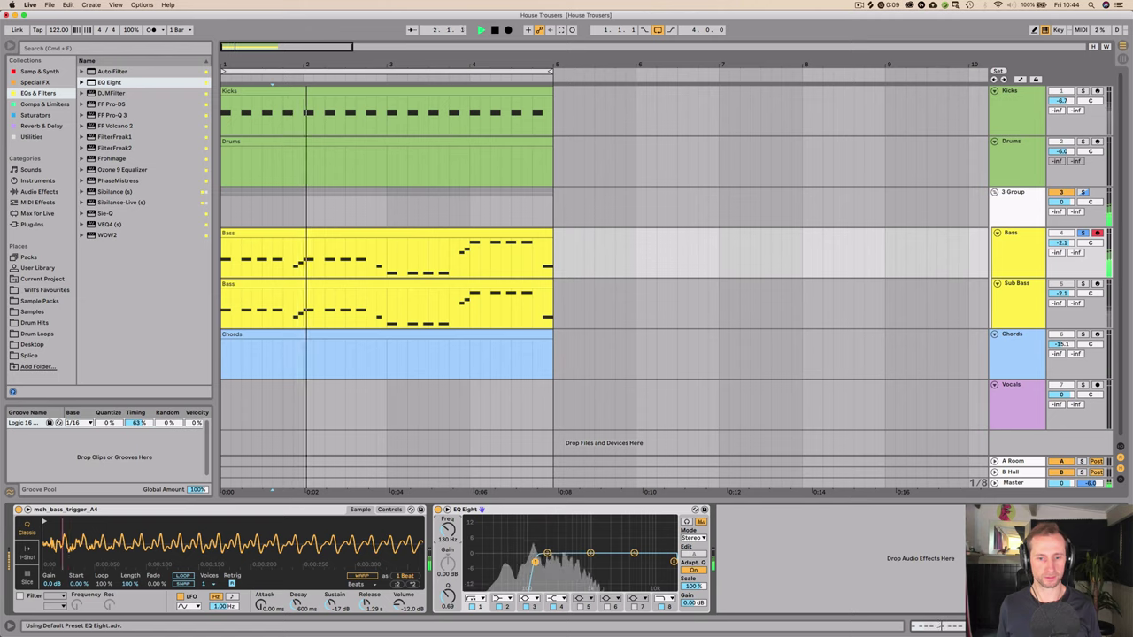
pyautogui.moveTo(535, 563); pyautogui.dragTo(524, 562)
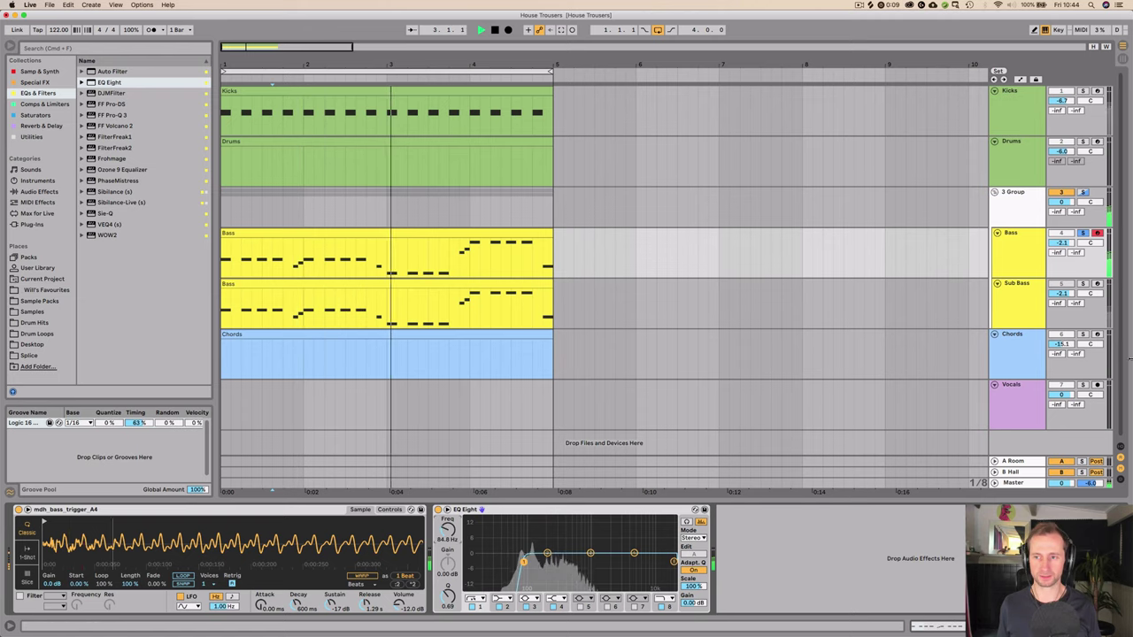
# Step: Solo the Sub Bass along with the Bass, and set its track volume to 6.0 and its sampler volume to -4.50 dB
pyautogui.click(1082, 284)
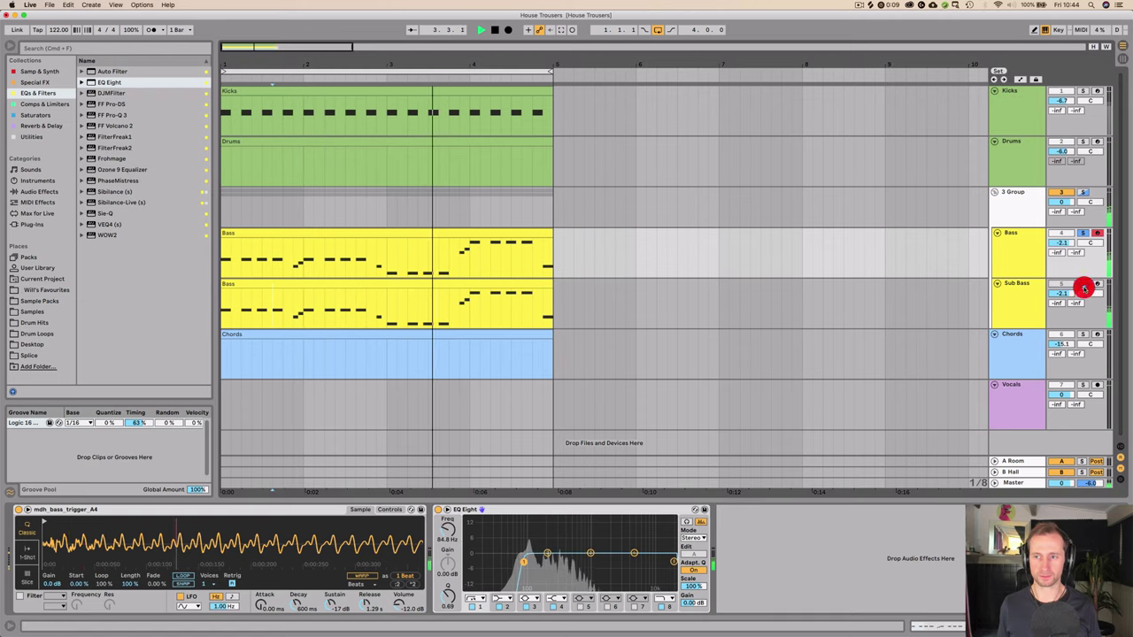
pyautogui.click(1015, 296)
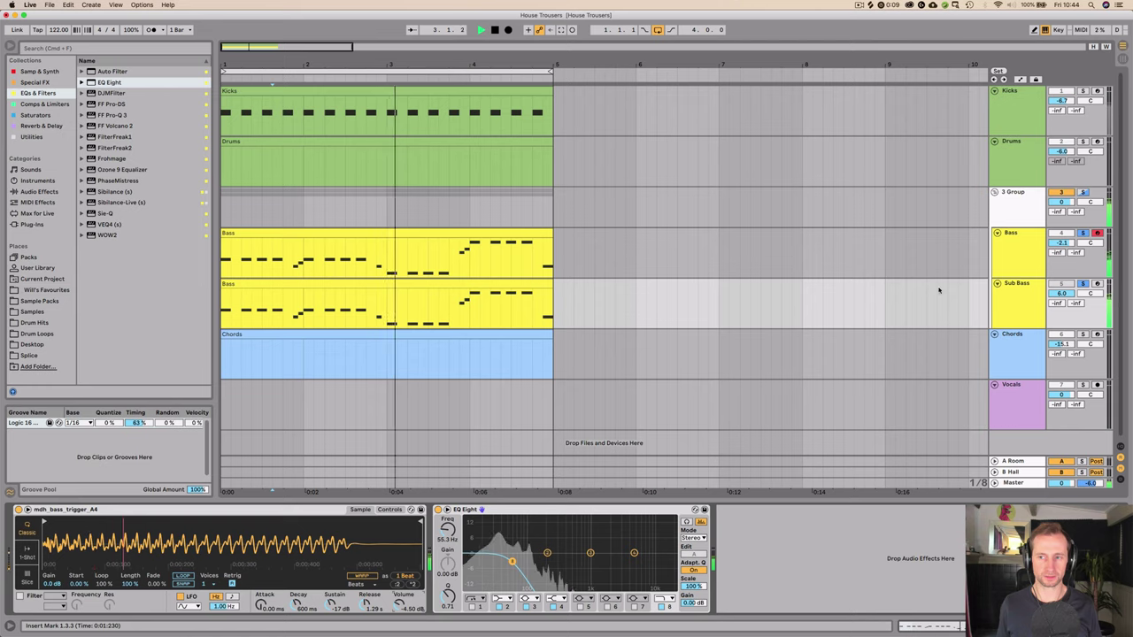
pyautogui.click(1023, 246)
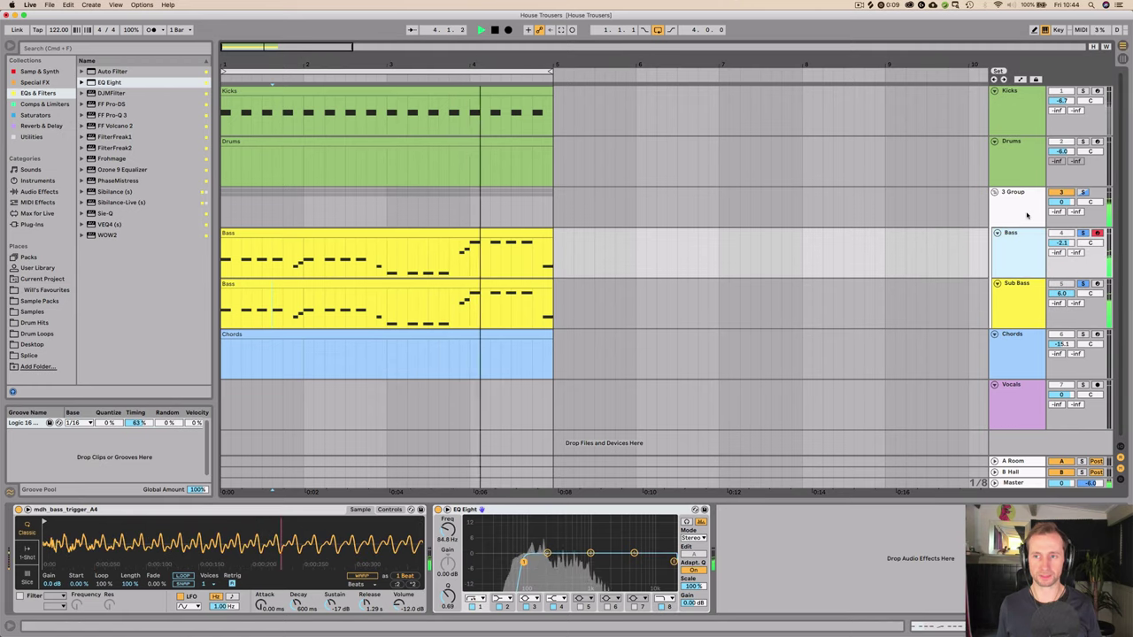
# Step: Add LFOTool to the bass group track and switch the device off
pyautogui.click(1027, 211)
pyautogui.click(468, 523)
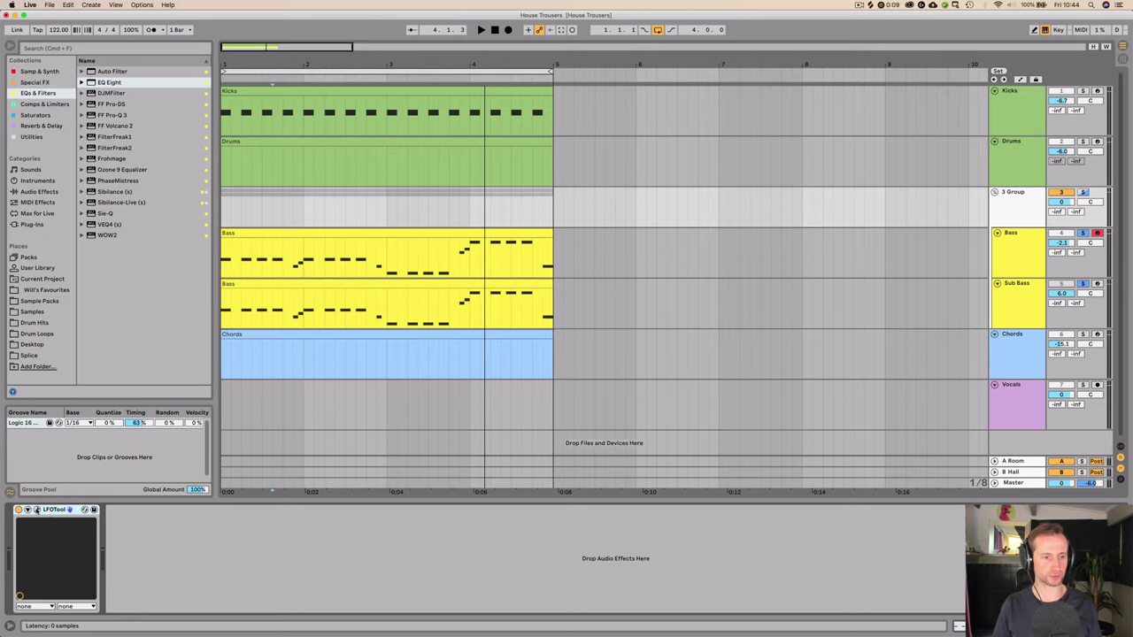
pyautogui.click(18, 510)
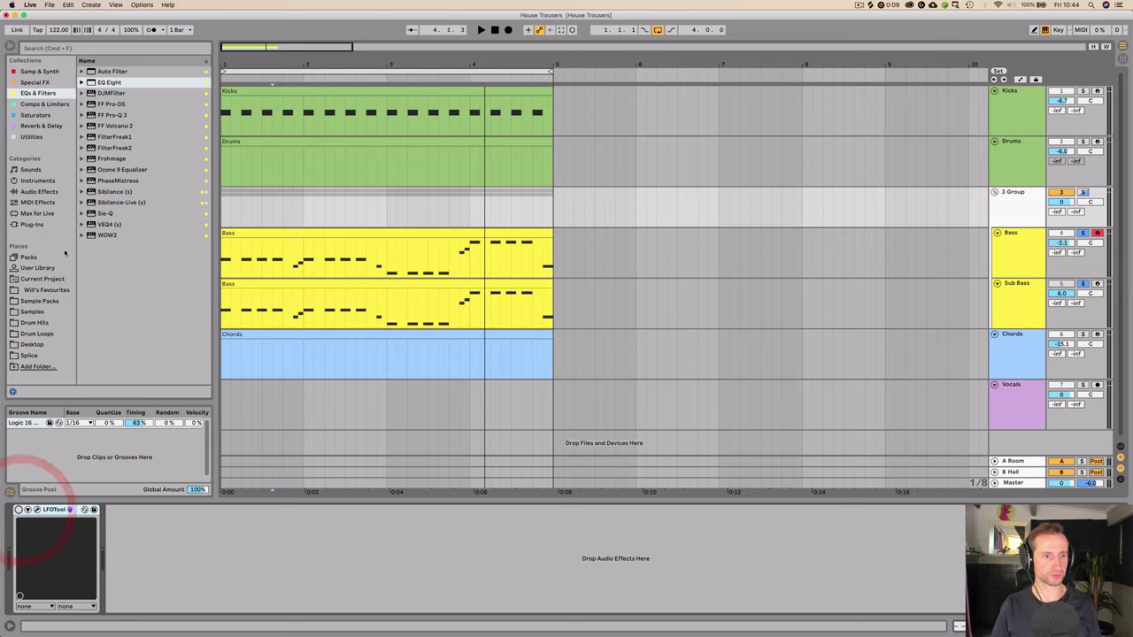
# Step: Insert Decapitator from the Saturators collection before LFOTool on the bass group track
pyautogui.click(33, 127)
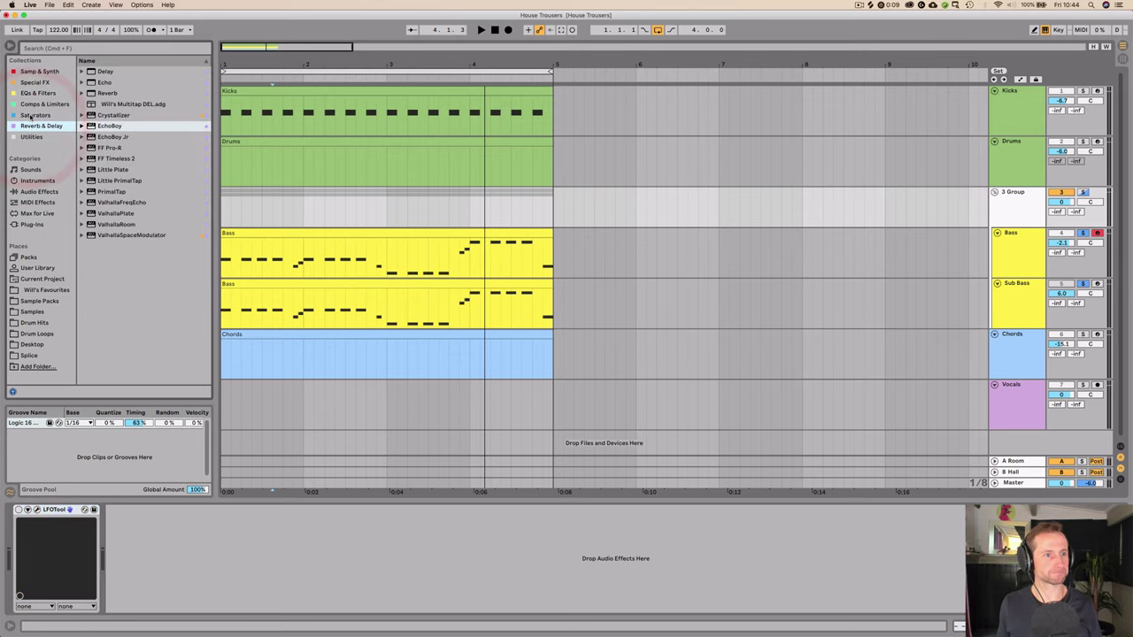
pyautogui.click(33, 115)
pyautogui.click(112, 213)
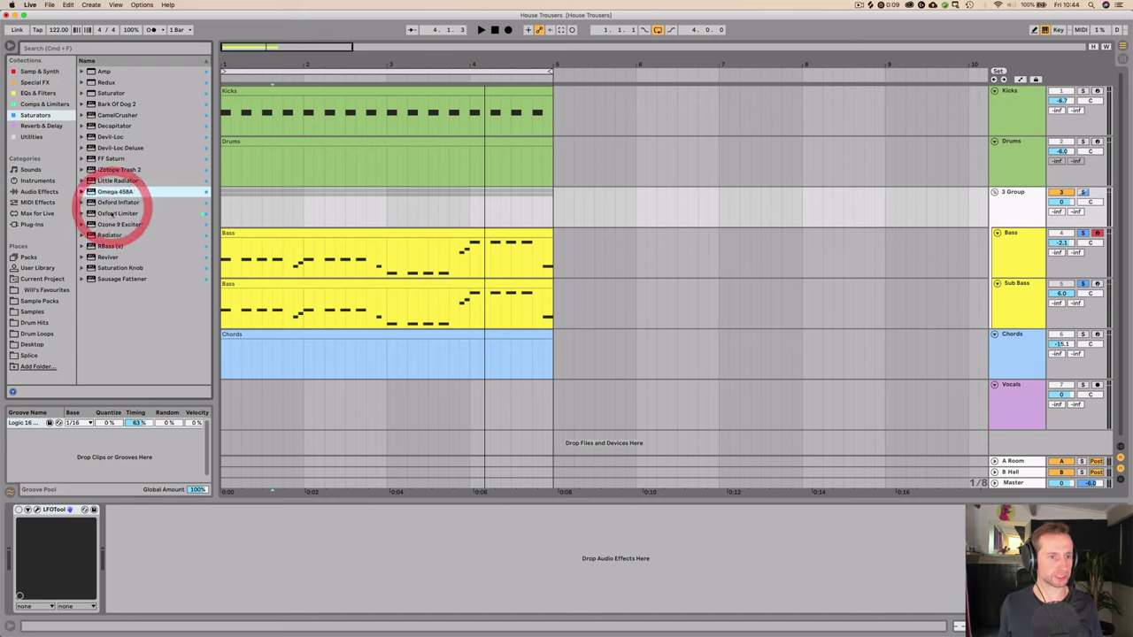
pyautogui.click(113, 127)
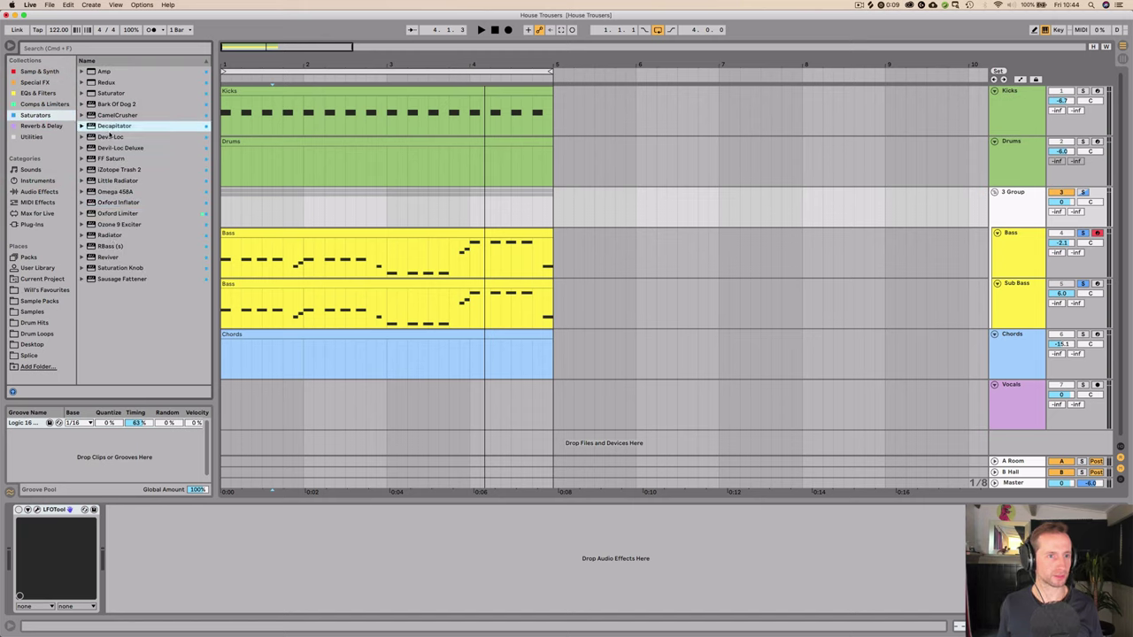
pyautogui.click(34, 526)
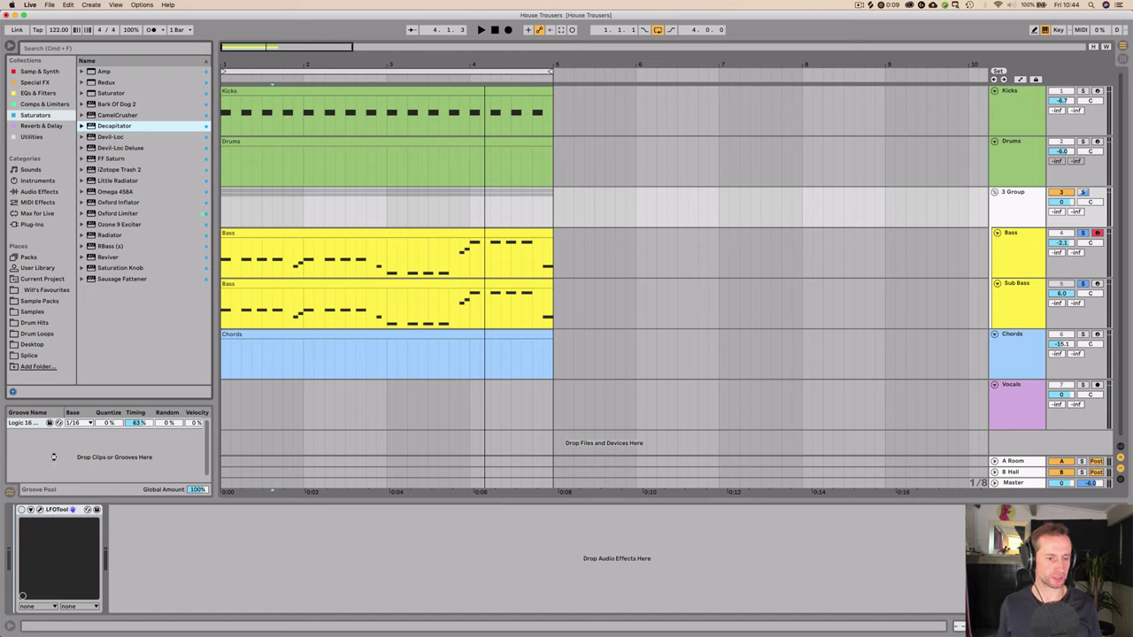
pyautogui.press('Return')
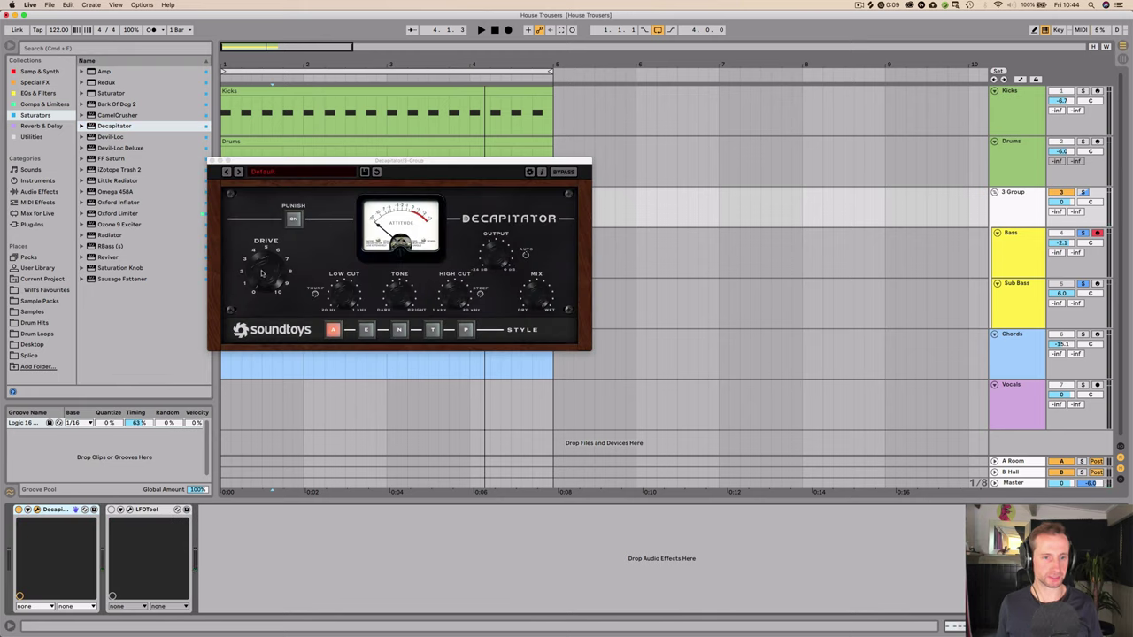
# Step: Play the soloed basses through Decapitator, stop playback and close the plug-in window
pyautogui.press('space')
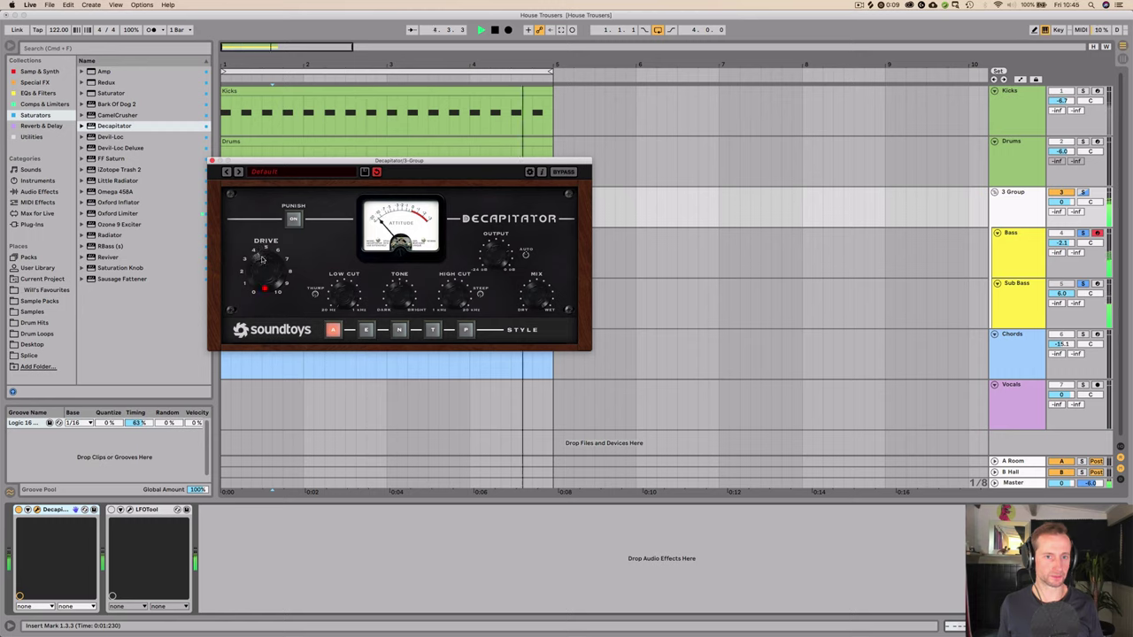
pyautogui.press('space')
pyautogui.click(213, 160)
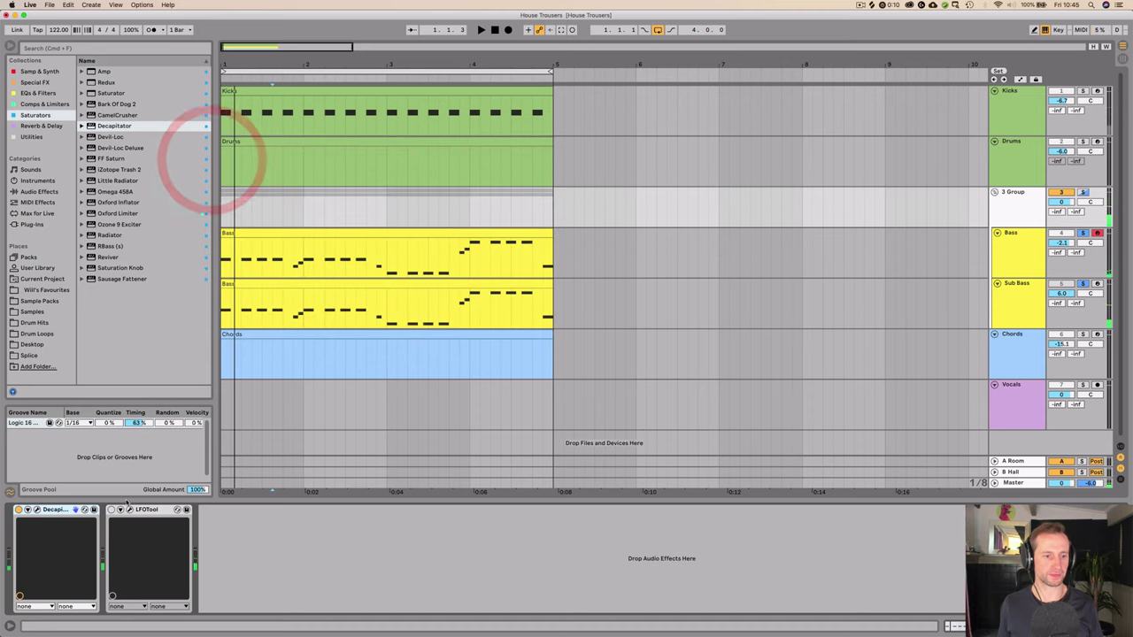
# Step: Enable LFOTool on the bass group, solo the Kicks too, and steepen the LFO curve with the volume amount at 72
pyautogui.click(125, 511)
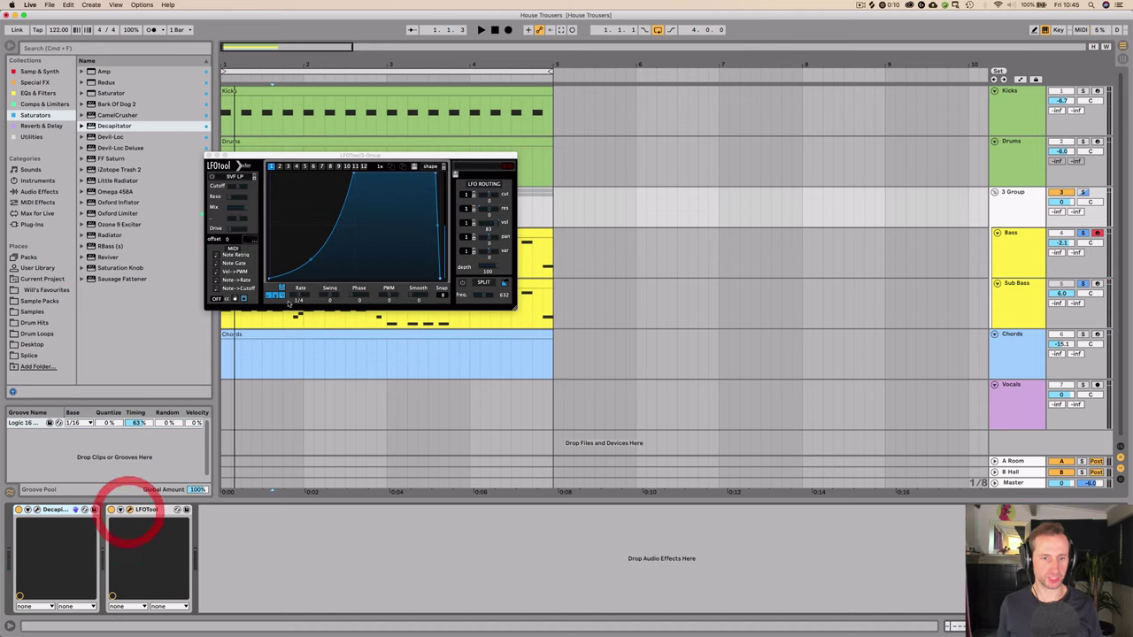
pyautogui.click(1082, 91)
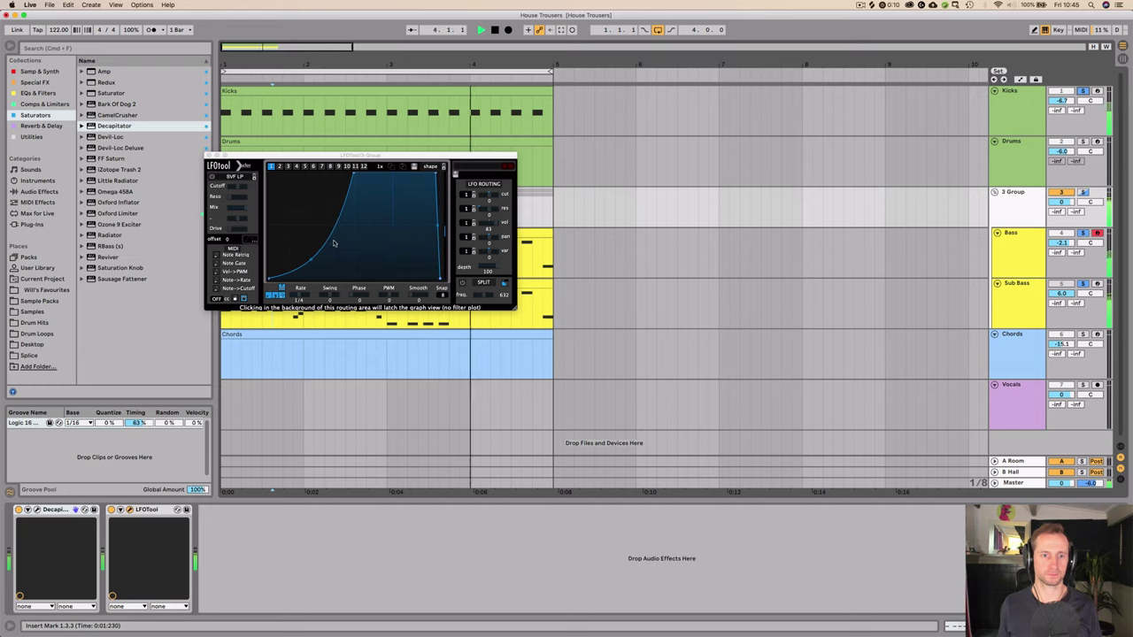
pyautogui.moveTo(333, 223); pyautogui.dragTo(340, 257)
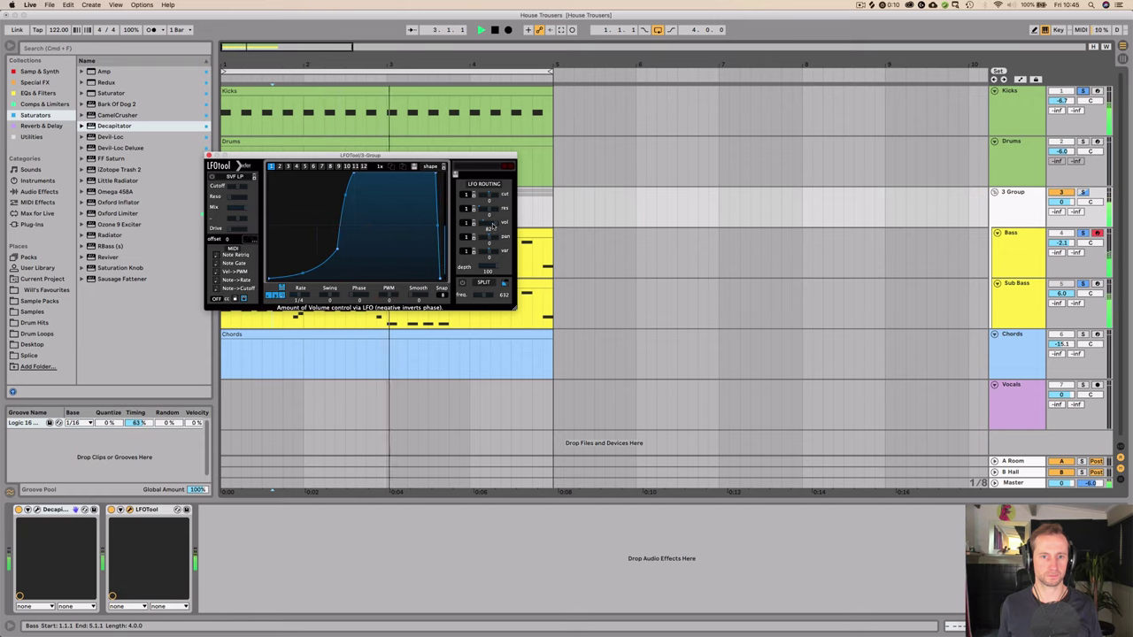
# Step: Compare the kick and bass with LFOTool bypassed and enabled, leave it on and close its window
pyautogui.click(111, 510)
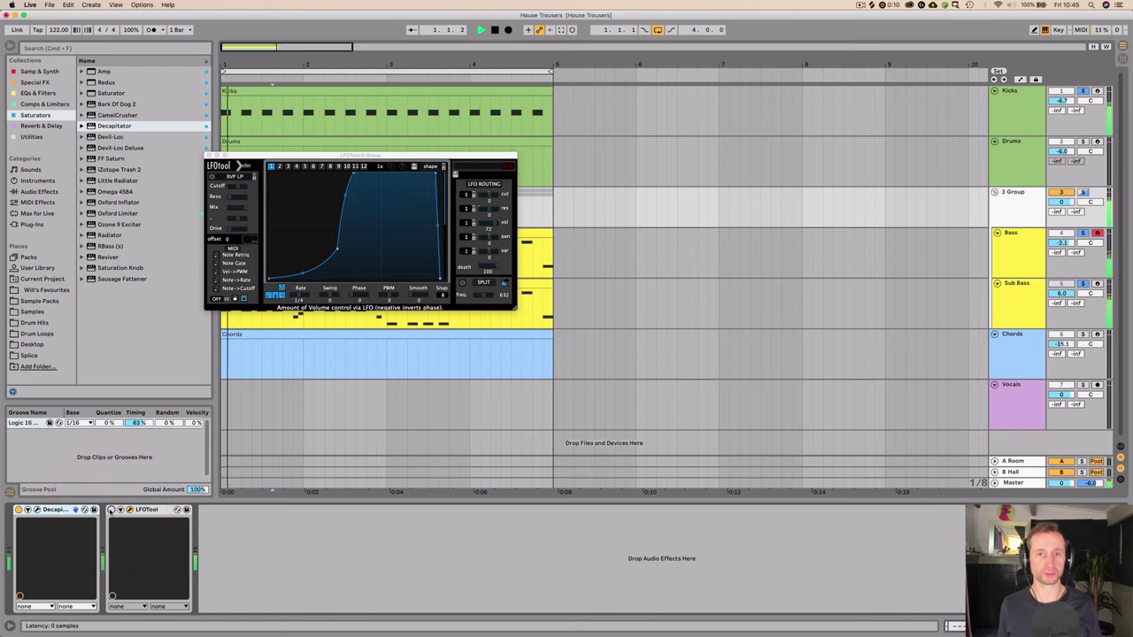
pyautogui.click(111, 510)
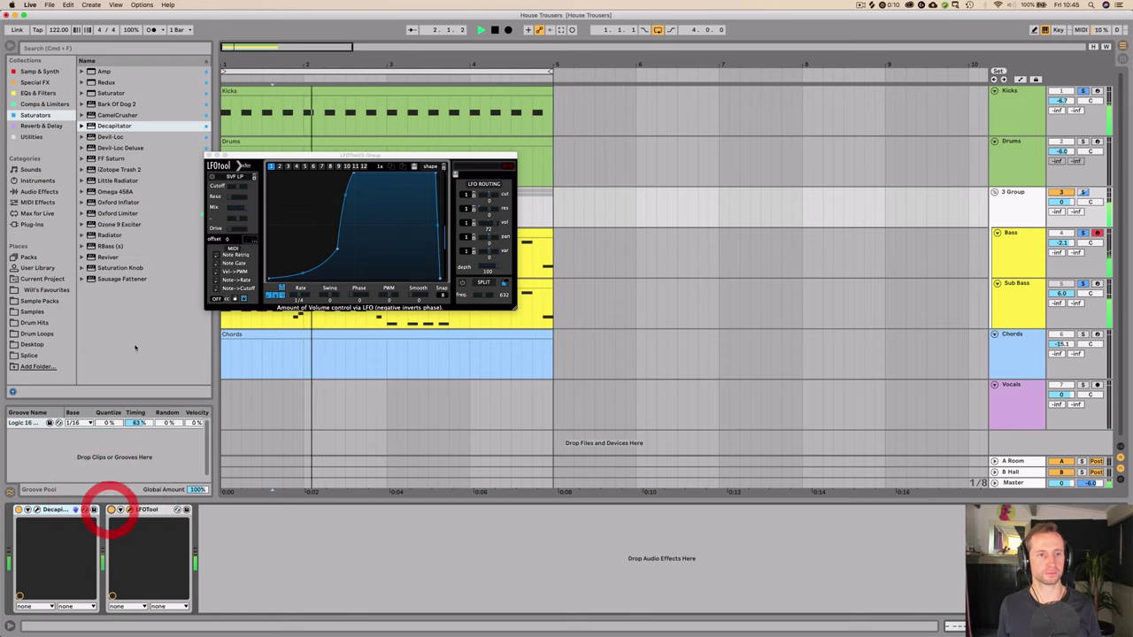
pyautogui.click(208, 155)
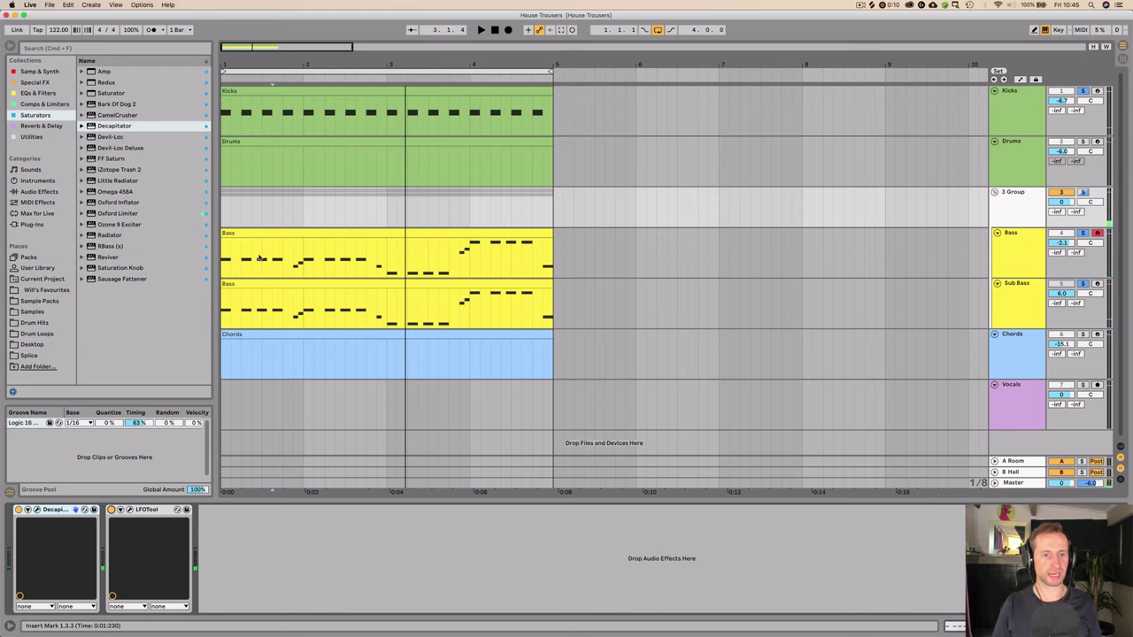
# Step: Select the Drums track to show its drum rack and turn off solo on the kick and bass tracks
pyautogui.click(276, 139)
pyautogui.click(1024, 167)
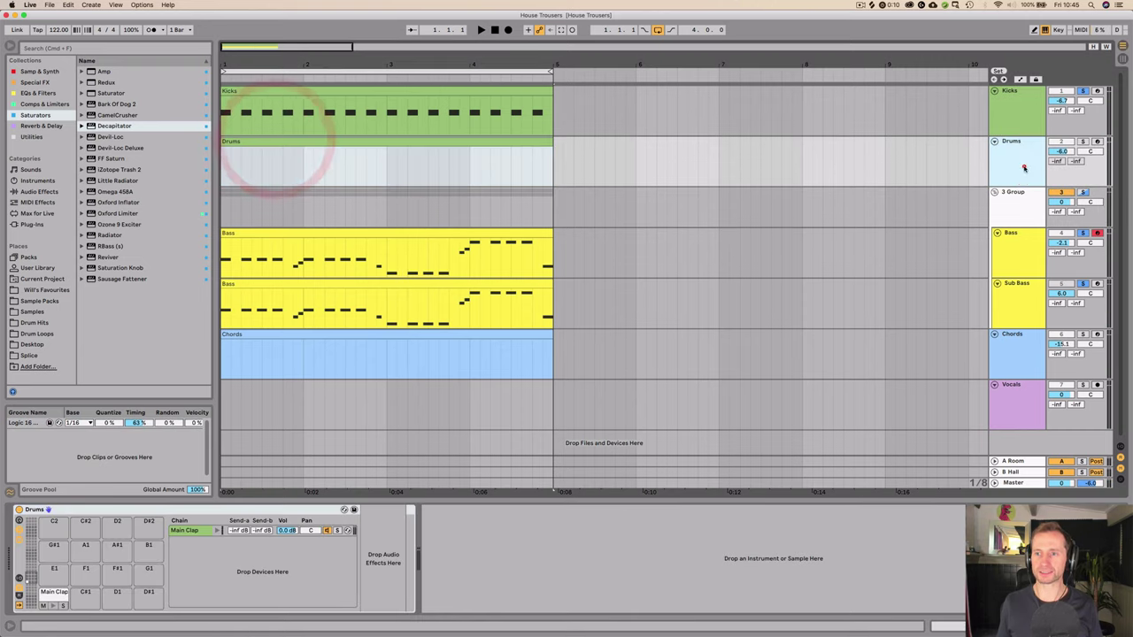
pyautogui.click(1077, 90)
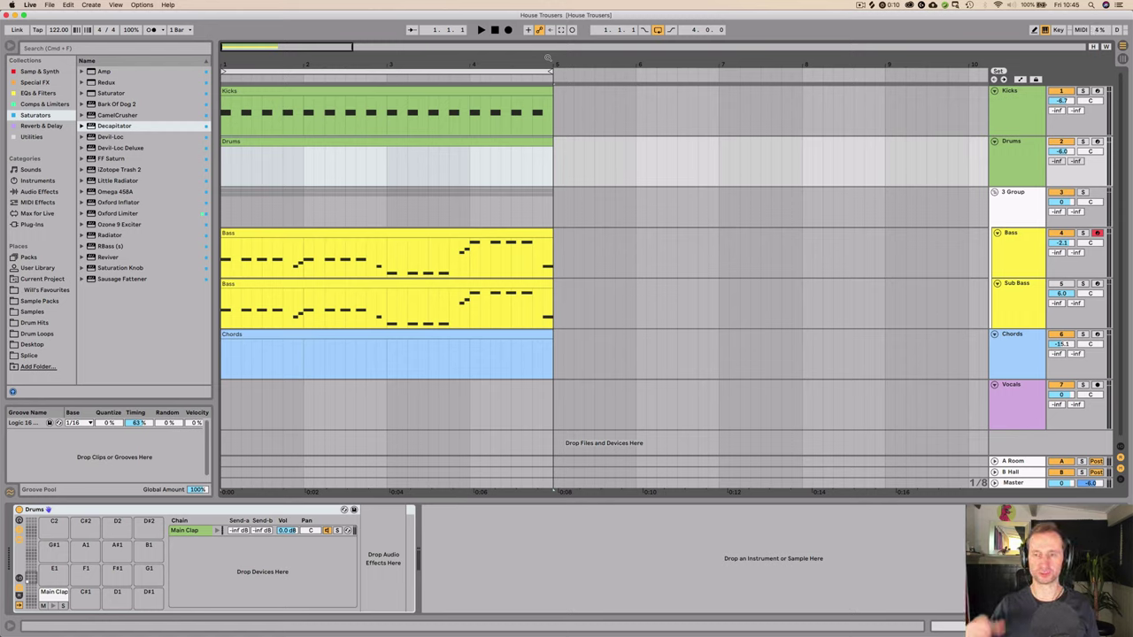
# Step: Look through the Drum Hits sample folders and the contents of the Claps folder
pyautogui.click(43, 323)
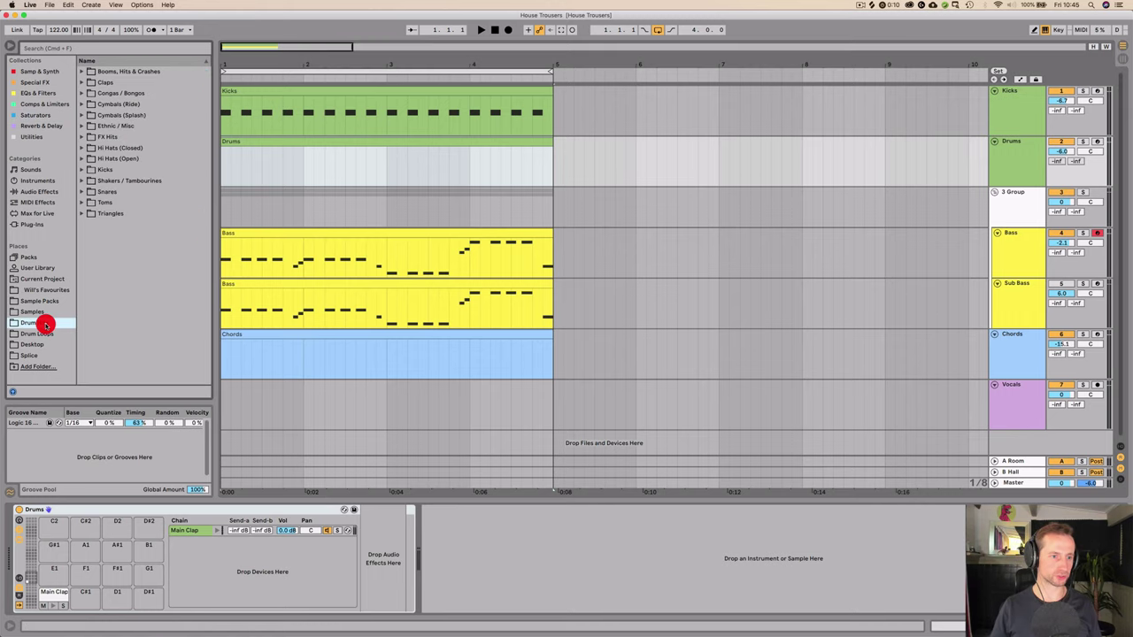
pyautogui.press('Up')
pyautogui.press('Up')
pyautogui.press('Up')
pyautogui.press('Up')
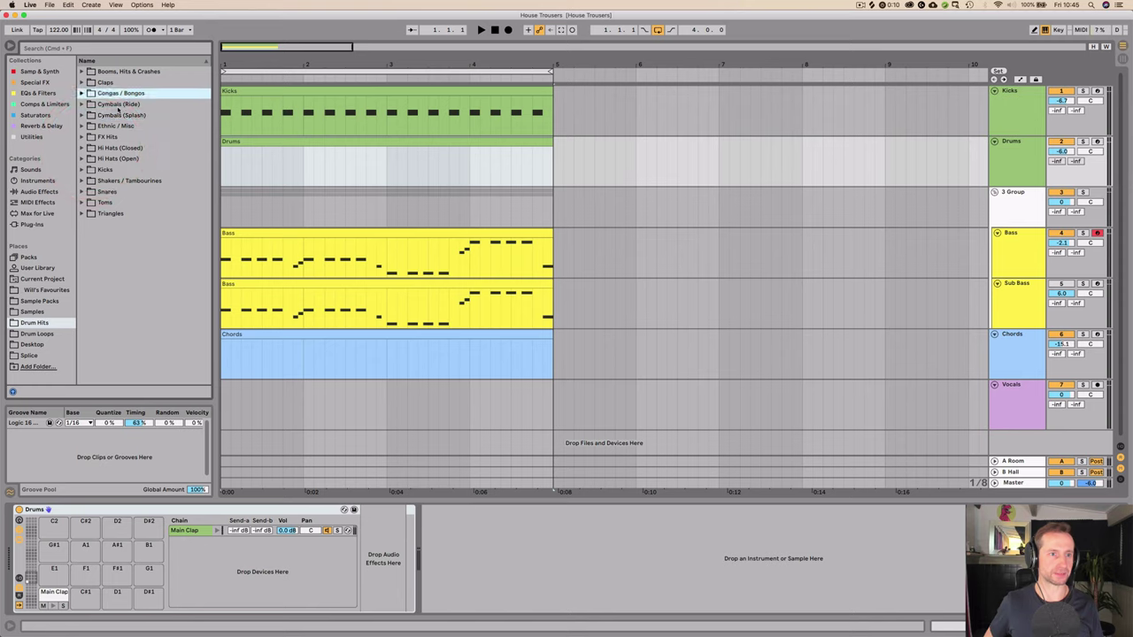
pyautogui.press('Right')
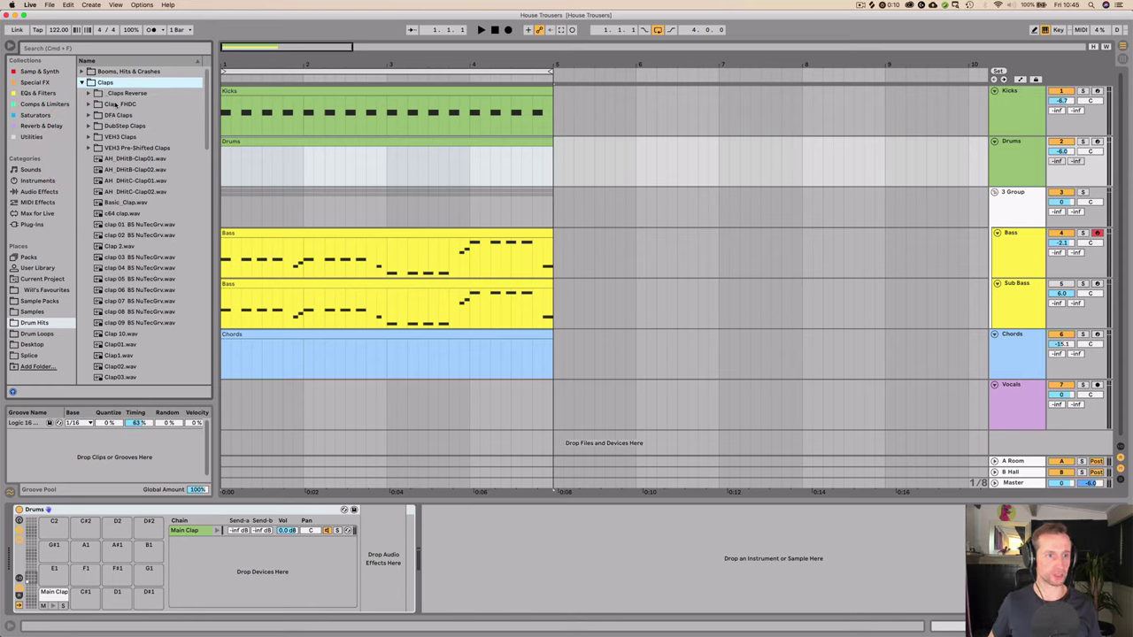
pyautogui.press('Left')
# Step: Find the Claps folder under Drum Hits in the favourites sample folder and audition its clap samples, ending on Dance Clap.wav
pyautogui.click(31, 312)
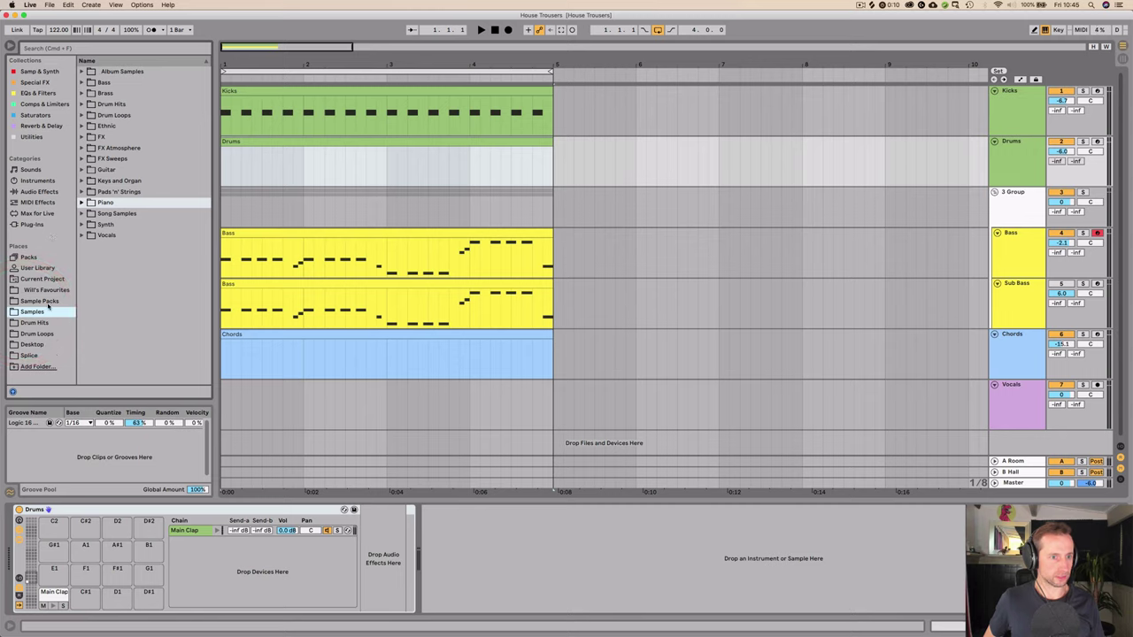
pyautogui.click(47, 302)
pyautogui.click(31, 290)
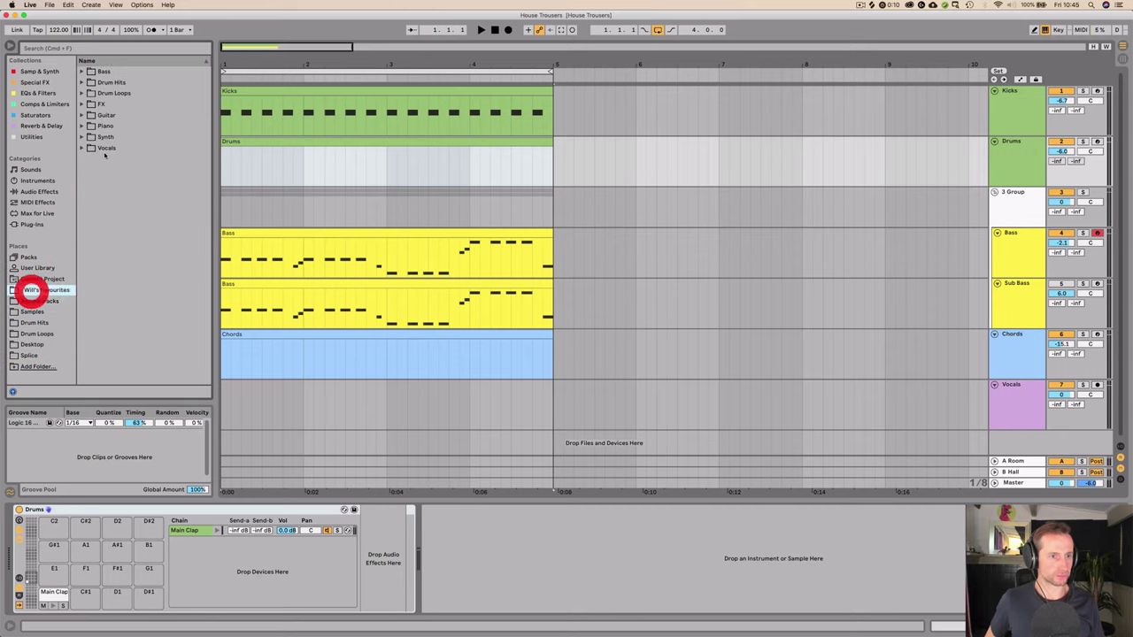
pyautogui.click(100, 103)
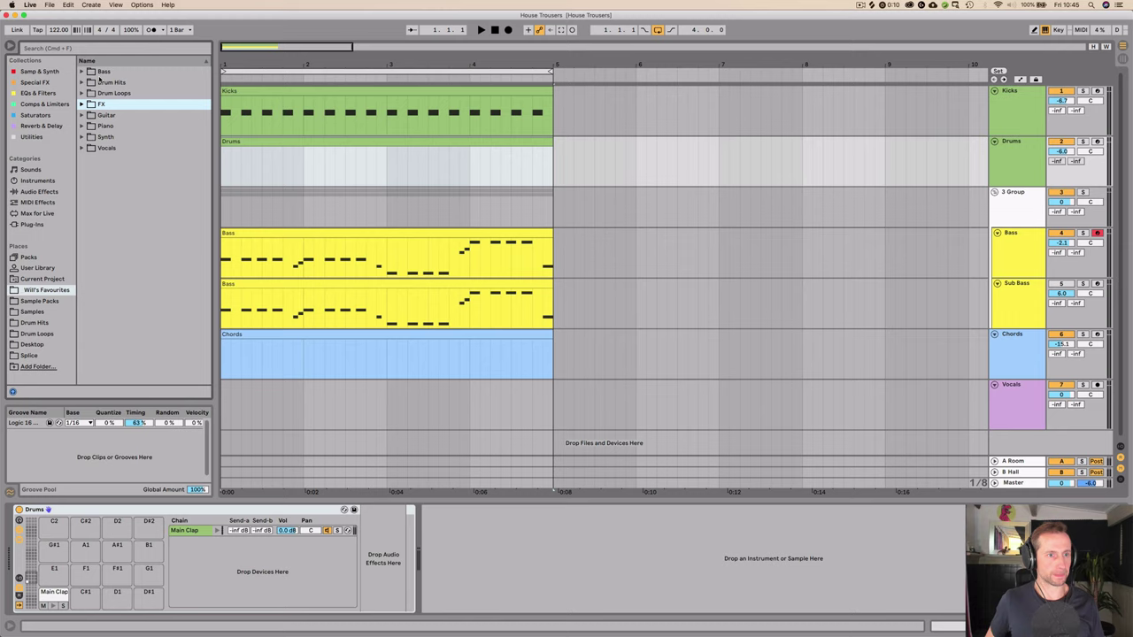
pyautogui.click(99, 82)
pyautogui.press('Right')
pyautogui.press('Down')
pyautogui.press('Right')
pyautogui.press('Down')
pyautogui.press('Down')
pyautogui.press('Down')
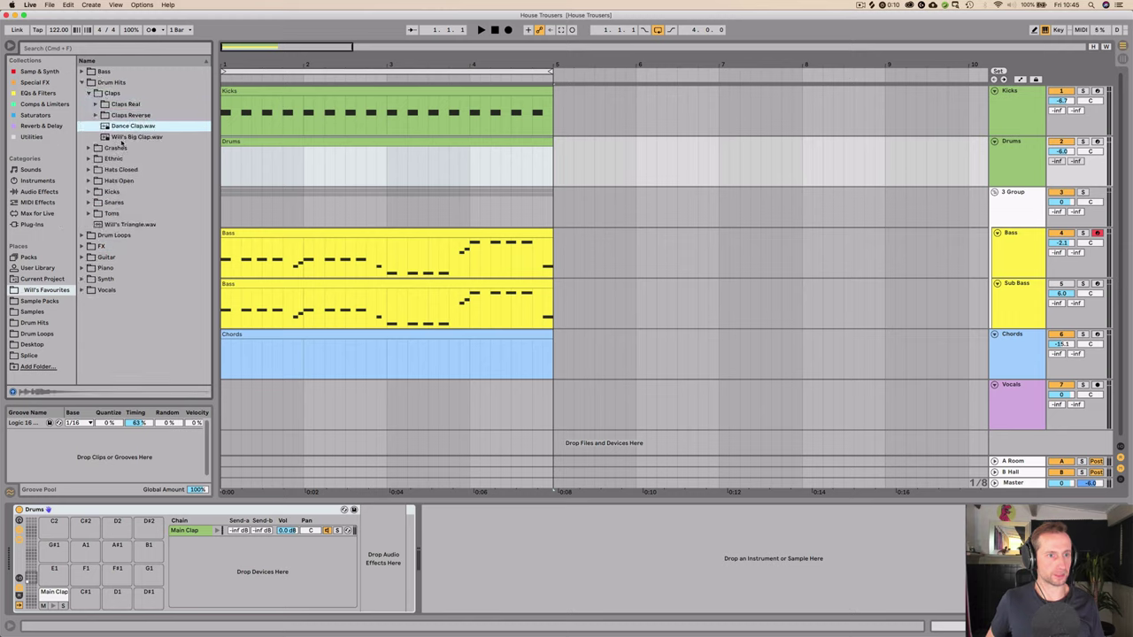
pyautogui.press('Down')
pyautogui.press('Up')
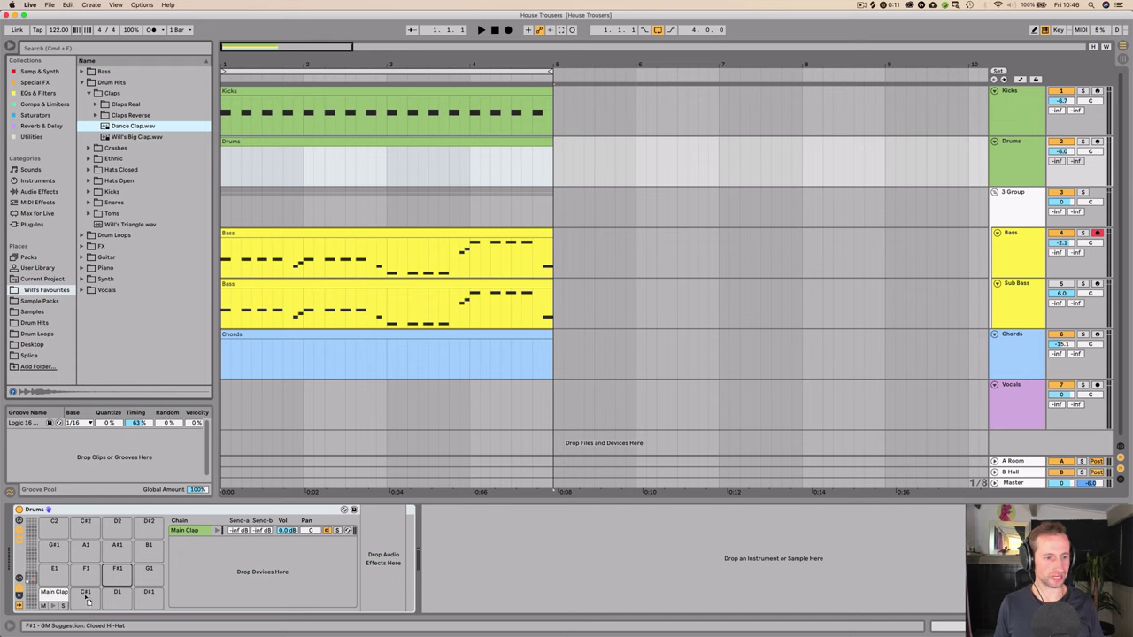
# Step: Load Dance Clap.wav onto the Main Clap pad of the drum rack and show the sample in its chain
pyautogui.moveTo(85, 597); pyautogui.dragTo(85, 594)
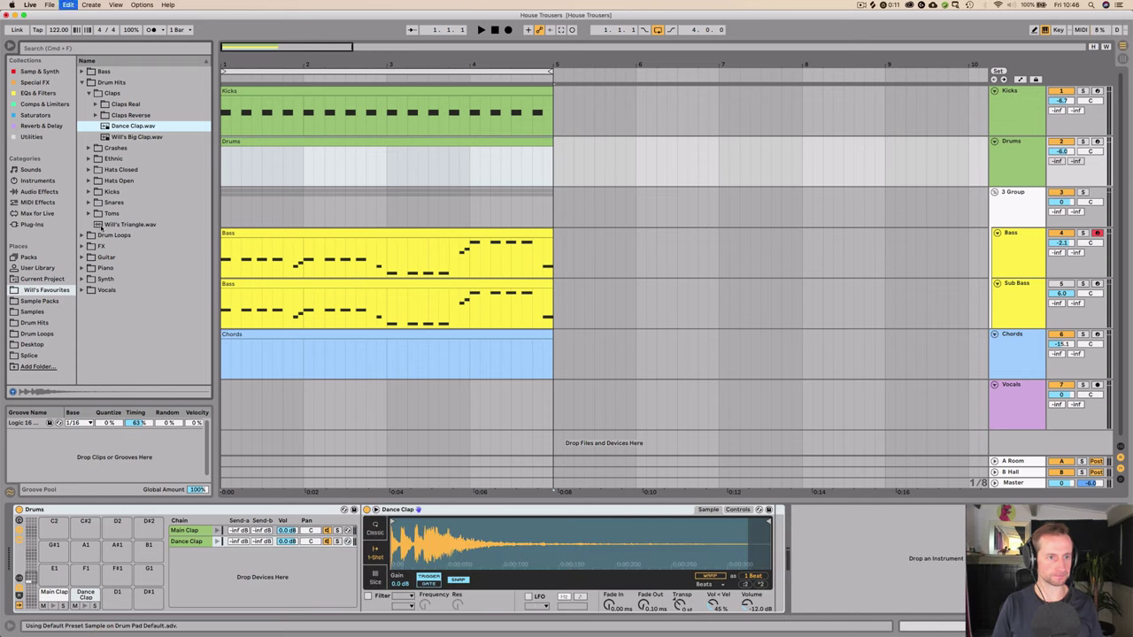
pyautogui.press('super+z')
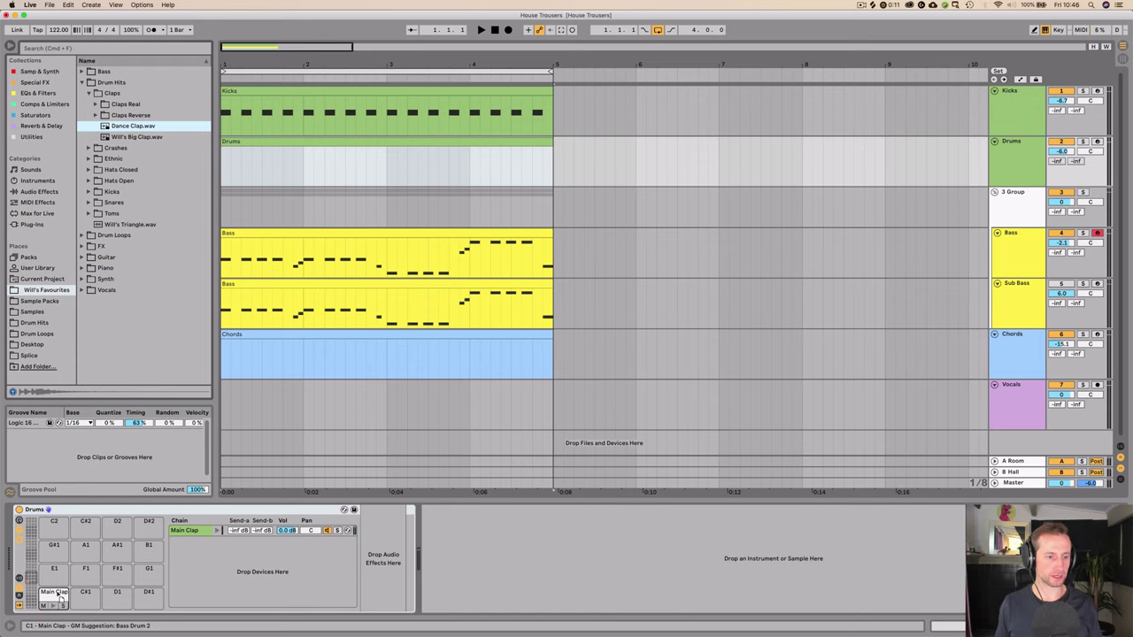
pyautogui.click(54, 594)
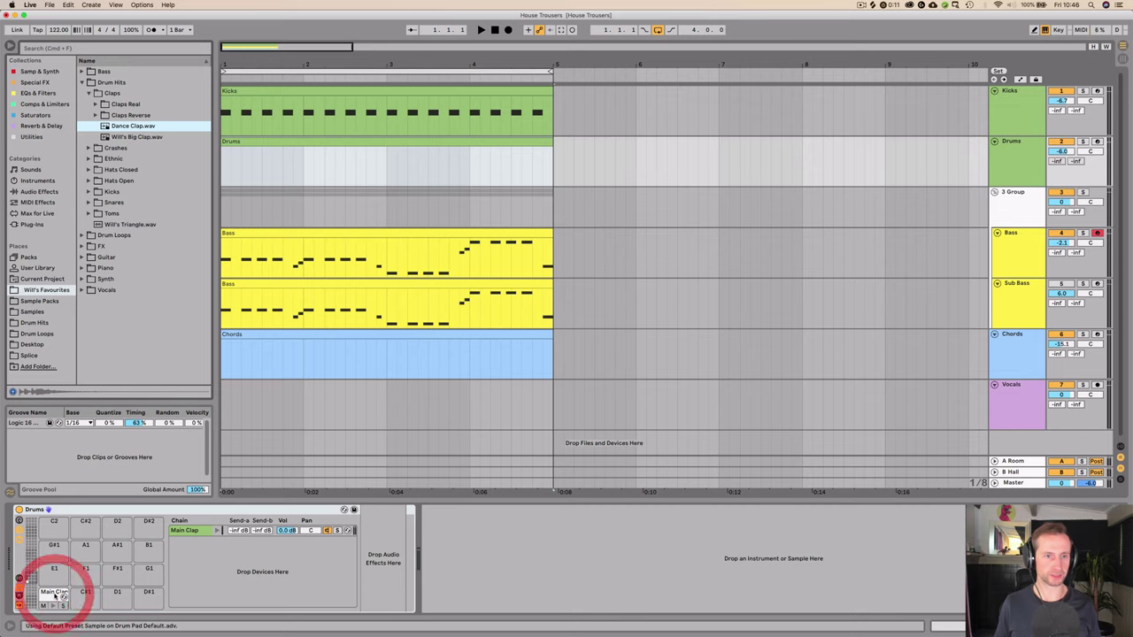
pyautogui.doubleClick(235, 141)
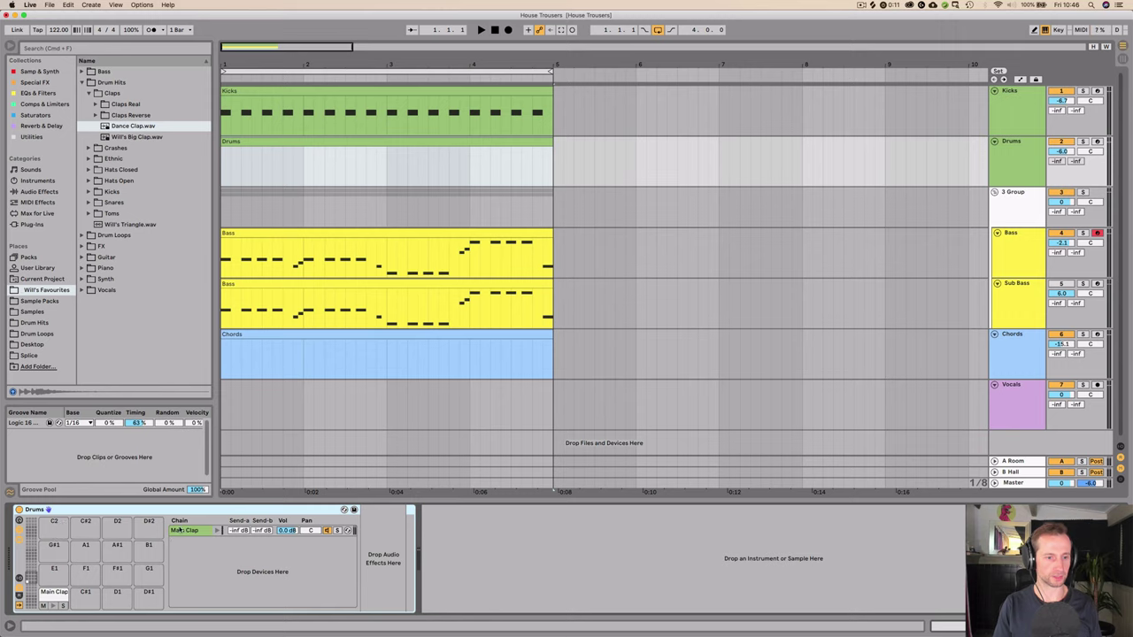
pyautogui.doubleClick(185, 533)
pyautogui.doubleClick(185, 533)
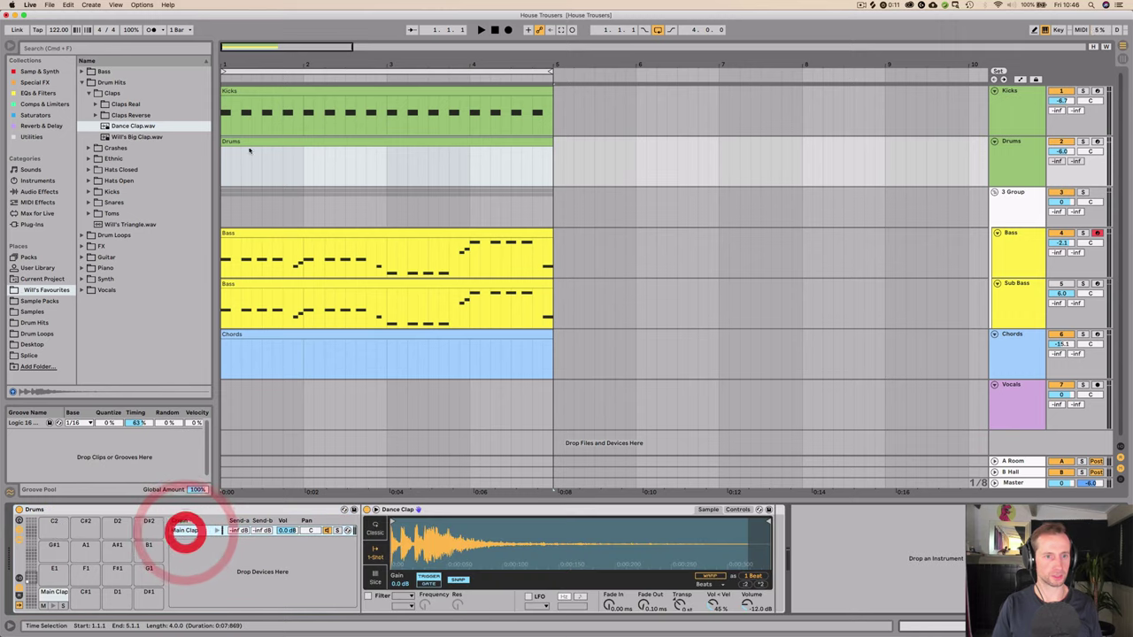
# Step: Open the Drums clip, add a Main Clap note at 1.2 and lengthen it to end at 1.3
pyautogui.doubleClick(236, 142)
pyautogui.press('space')
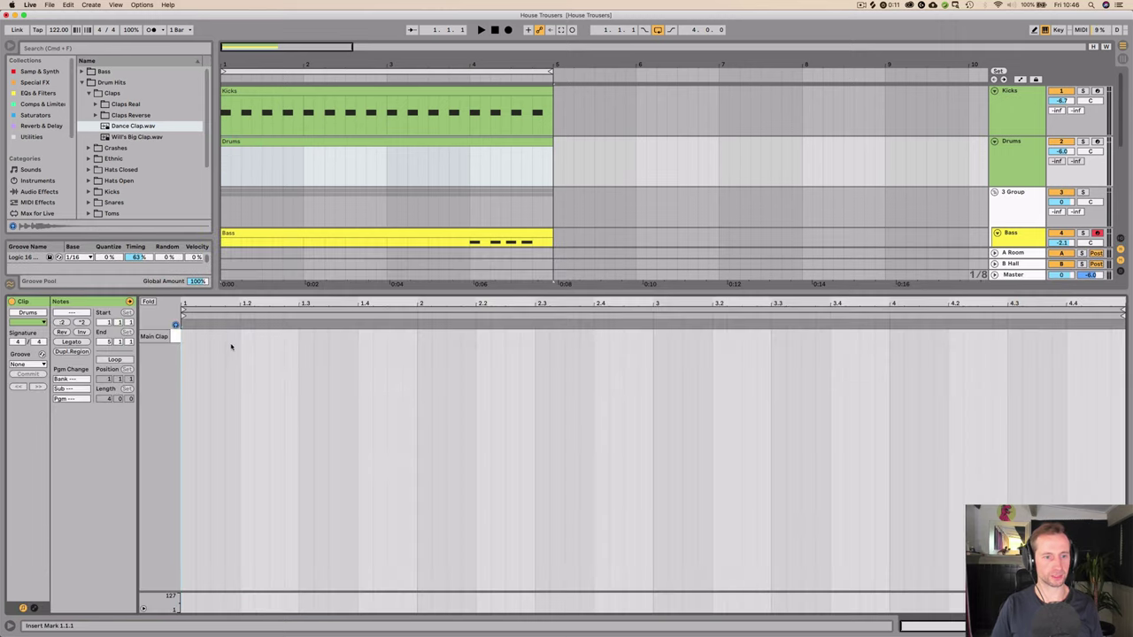
pyautogui.press('space')
pyautogui.doubleClick(242, 337)
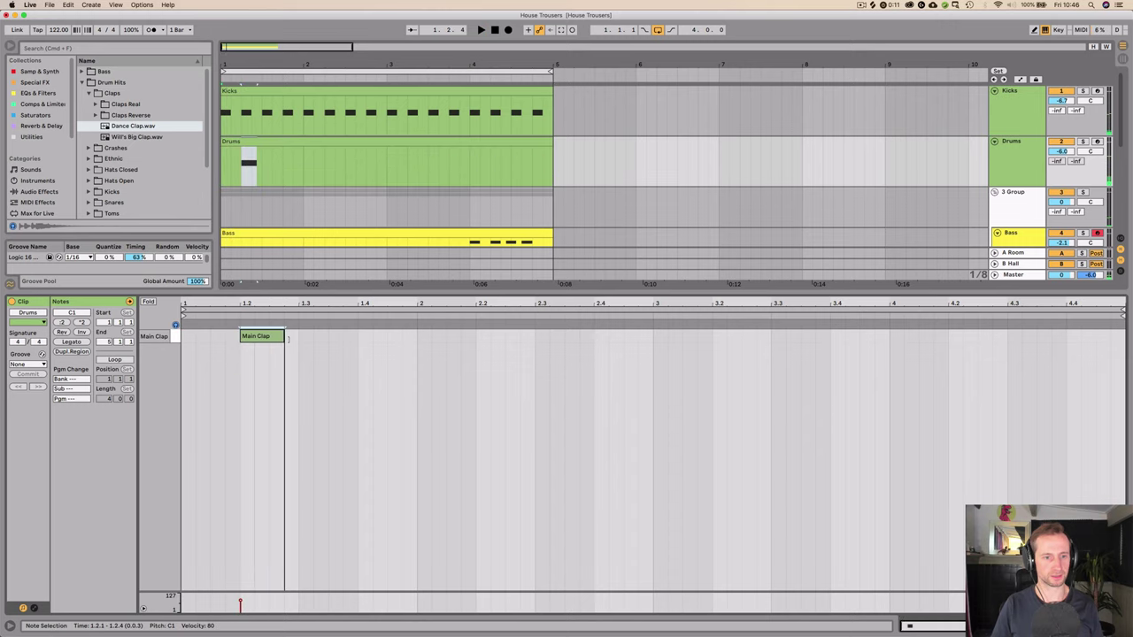
pyautogui.click(296, 340)
pyautogui.moveTo(187, 333); pyautogui.dragTo(285, 346)
pyautogui.click(296, 341)
# Step: Repeat the half-bar with the clap note through the four-bar Drums clip during playback
pyautogui.hotkey('ctrl', 'd')
pyautogui.press('space')
pyautogui.hotkey('ctrl', 'd')
pyautogui.hotkey('ctrl', 'd')
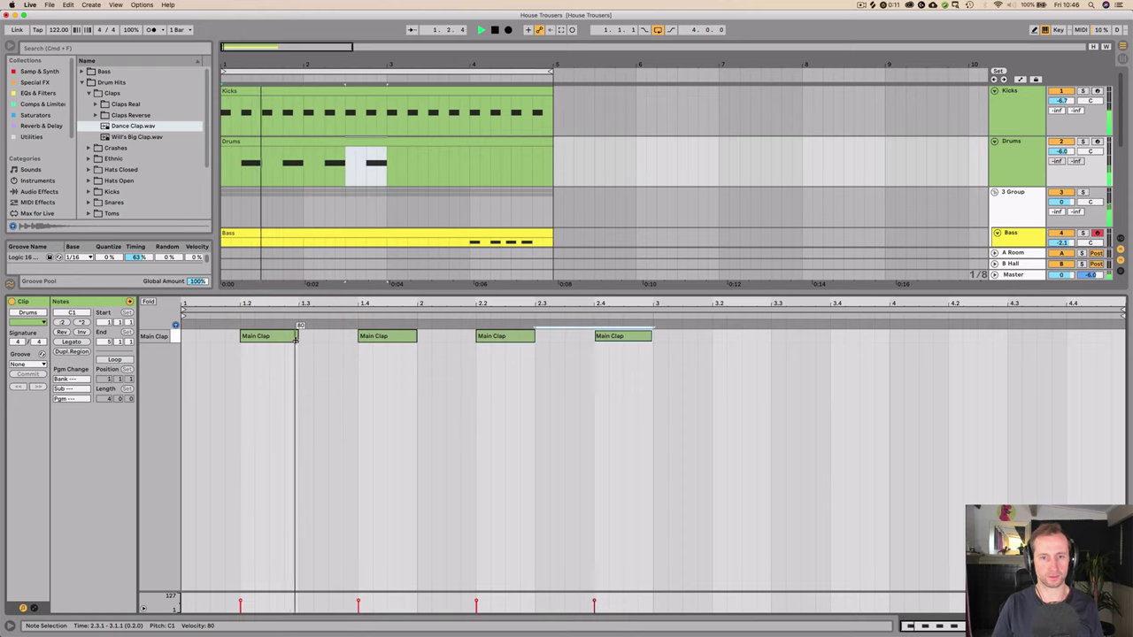
pyautogui.hotkey('ctrl', 'd')
pyautogui.hotkey('ctrl', 'd')
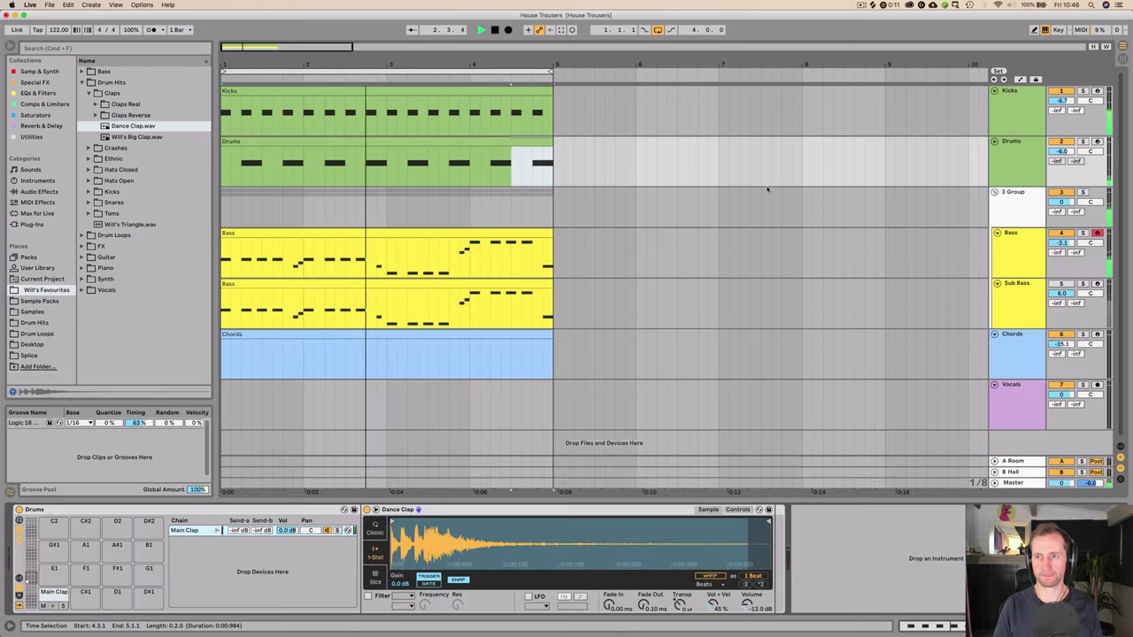
# Step: Raise the Drums track volume to -3.4 dB while listening, then stop playback with the track selected
pyautogui.moveTo(1061, 151); pyautogui.dragTo(1061, 136)
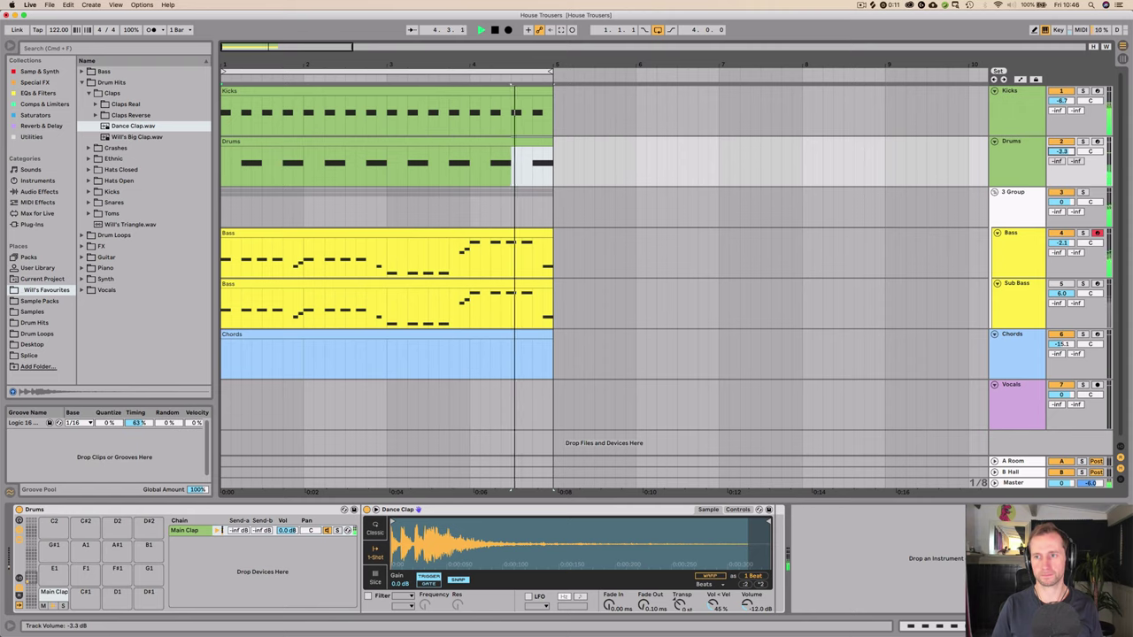
pyautogui.click(1007, 155)
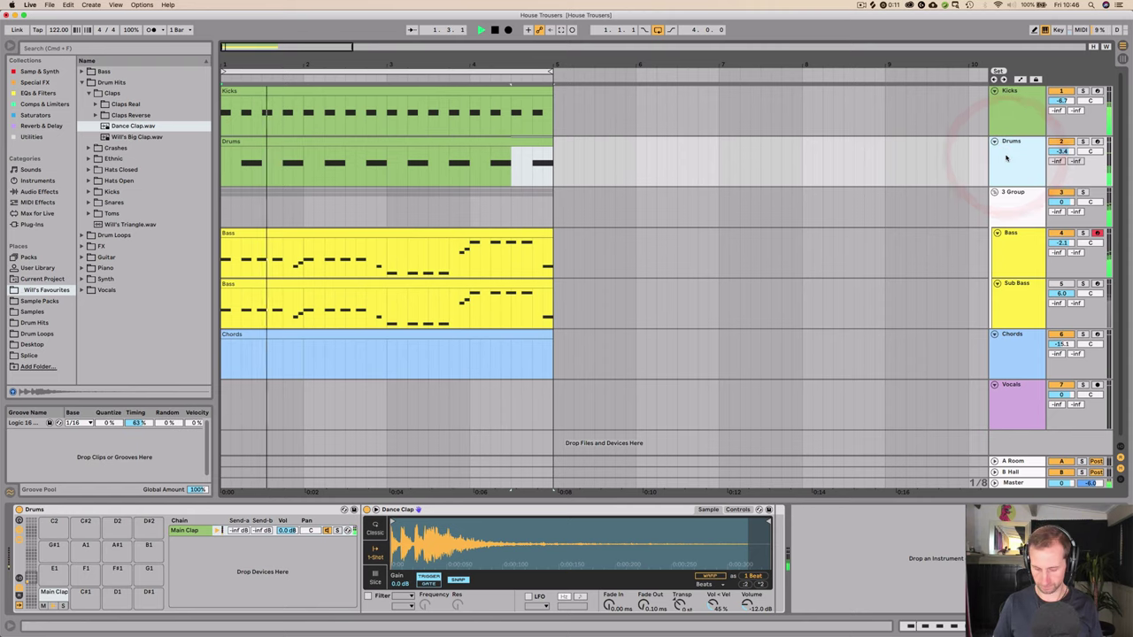
pyautogui.press('space')
pyautogui.click(1006, 156)
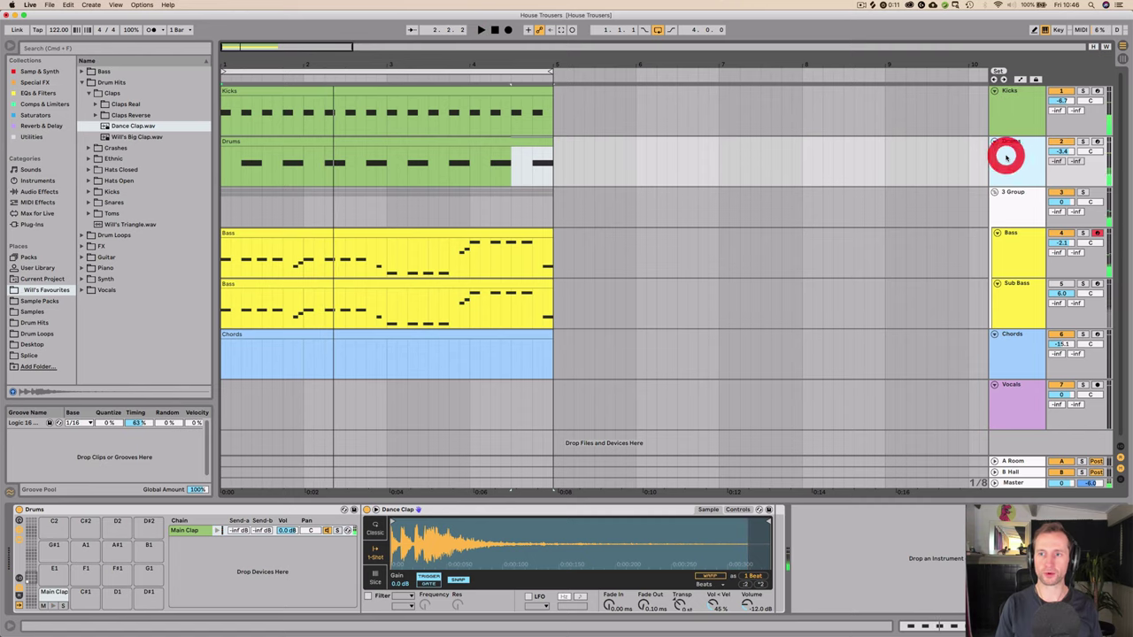
# Step: Switch to Session View and add the Reverb effect to the A Room return track
pyautogui.press('Tab')
pyautogui.click(972, 52)
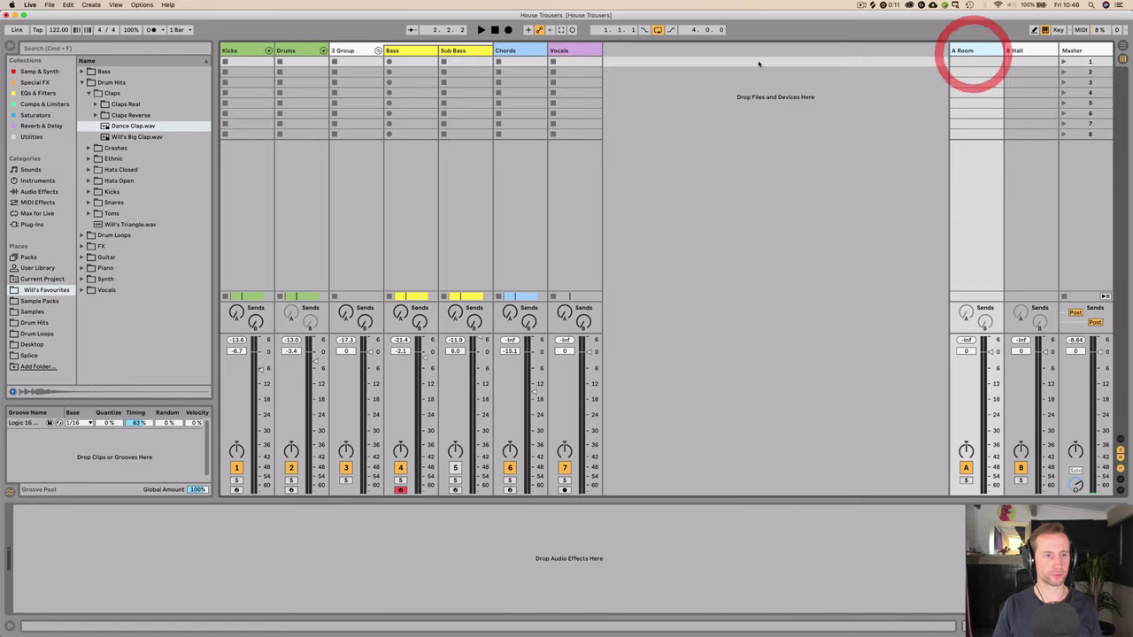
pyautogui.click(30, 126)
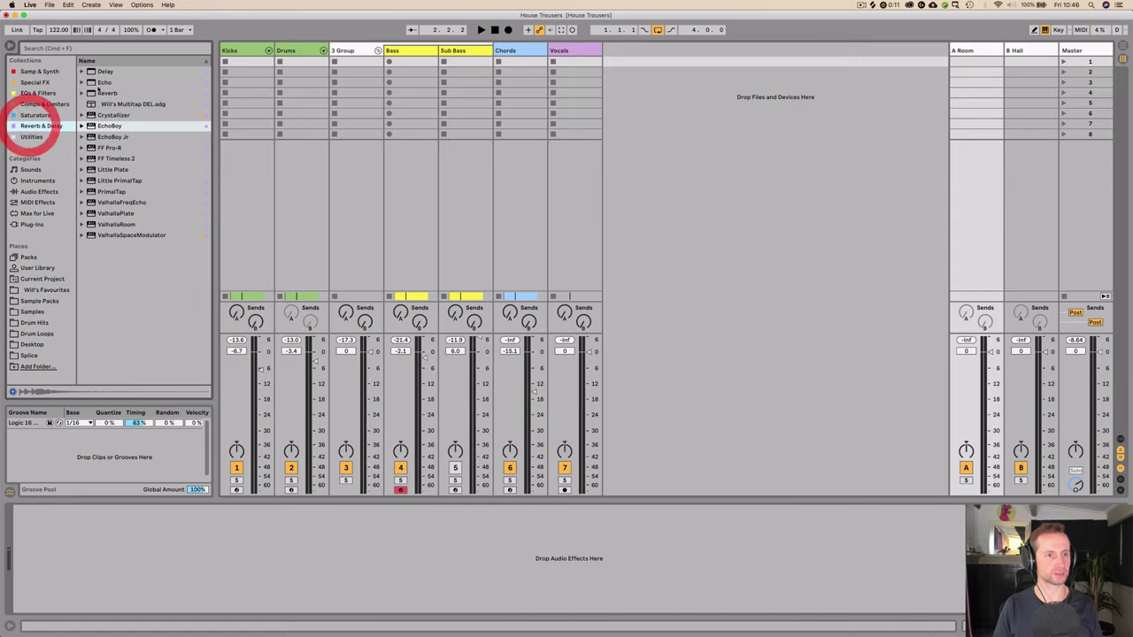
pyautogui.click(102, 72)
pyautogui.moveTo(131, 434); pyautogui.dragTo(118, 544)
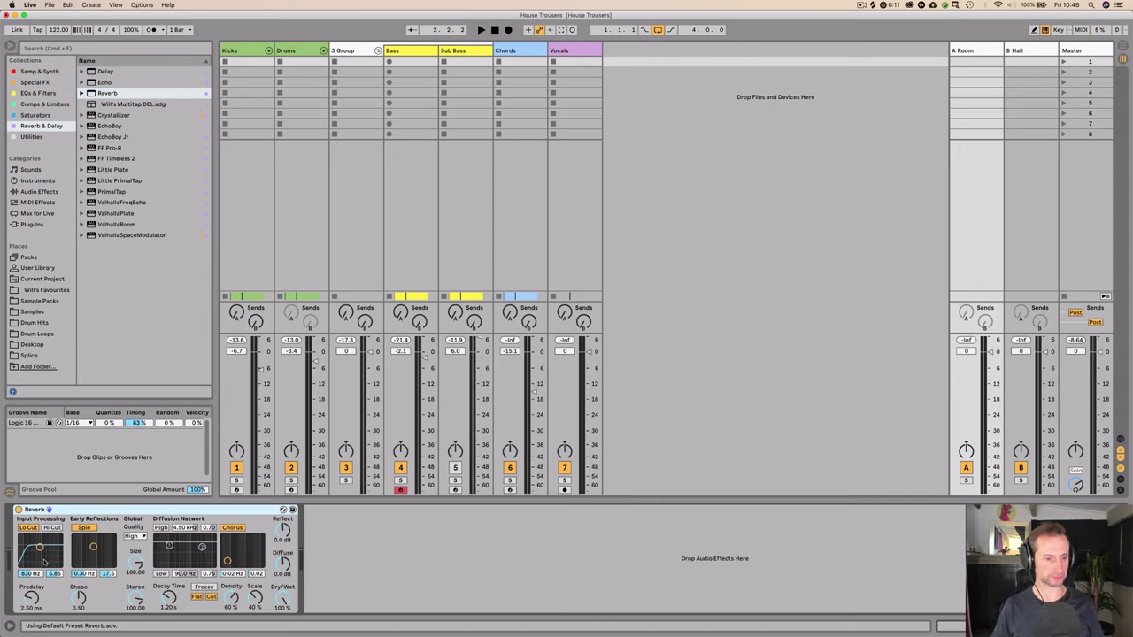
# Step: Unfold the Drums rack chains in the mixer and raise the Main Clap's send a to -8.7 dB
pyautogui.press('space')
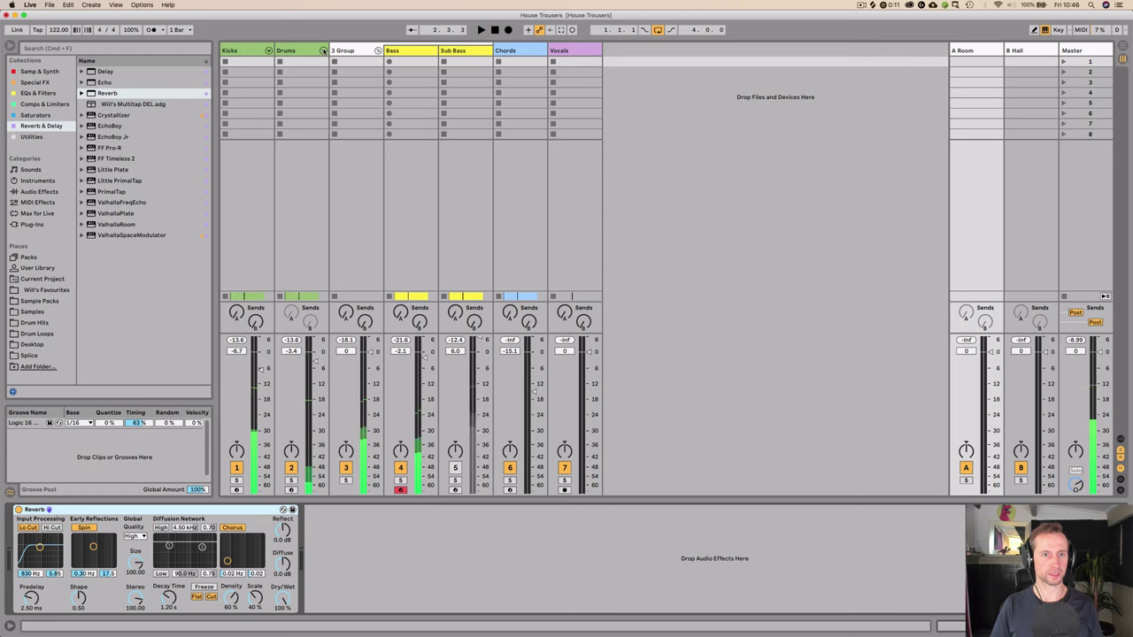
pyautogui.click(323, 51)
pyautogui.click(350, 51)
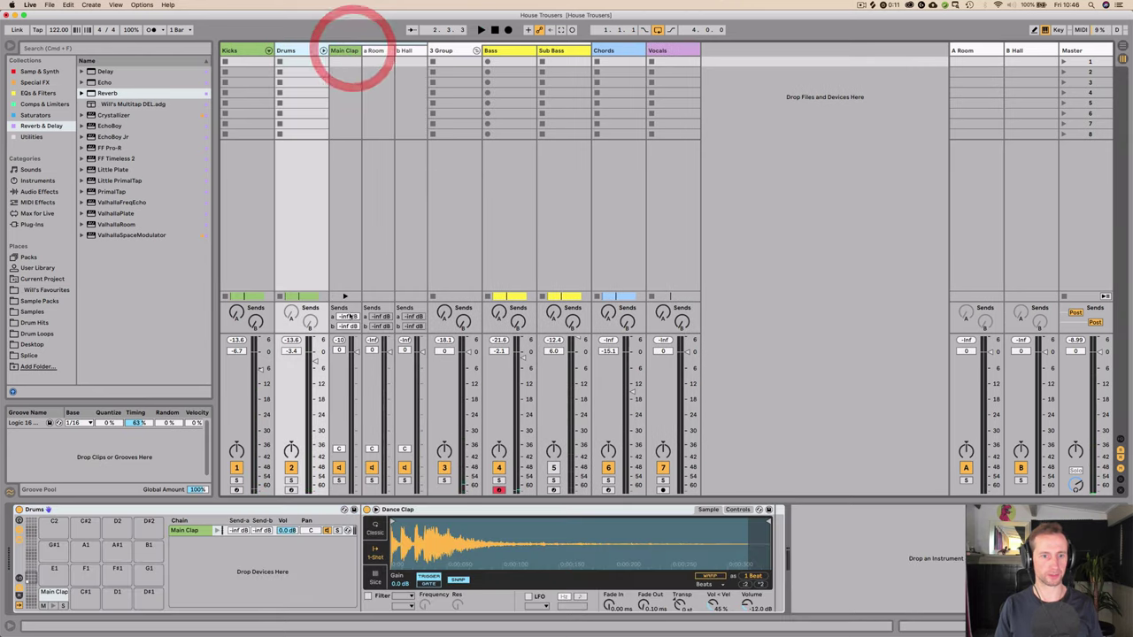
pyautogui.moveTo(350, 316); pyautogui.dragTo(350, 294)
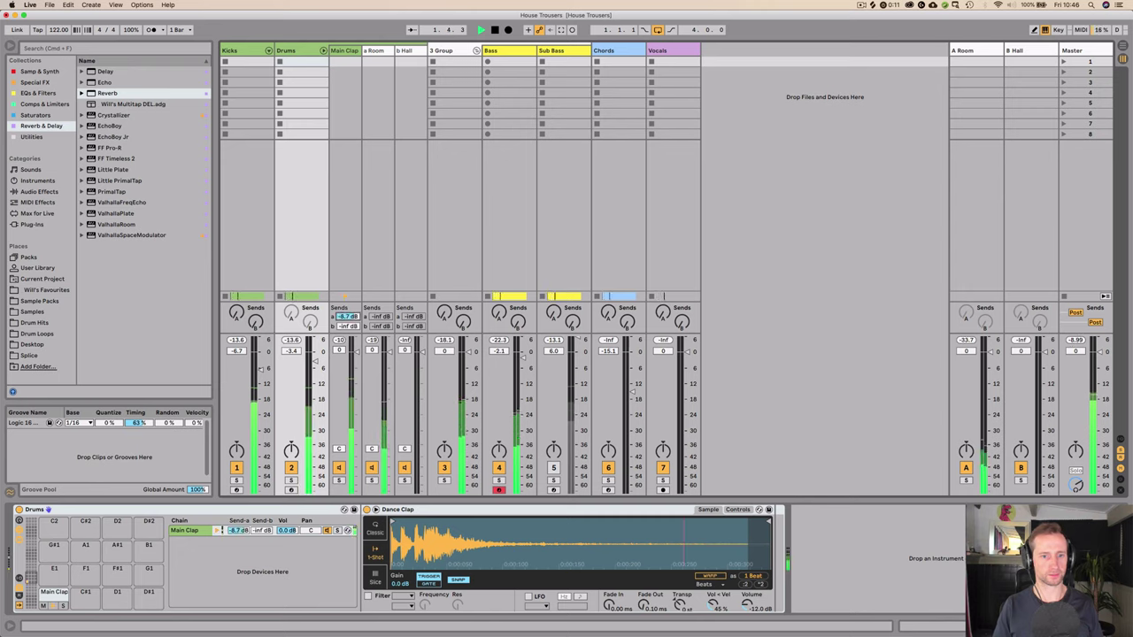
# Step: Show the drum rack's return chains, check the a Room output routing, hide the routing columns and play the loop
pyautogui.click(19, 579)
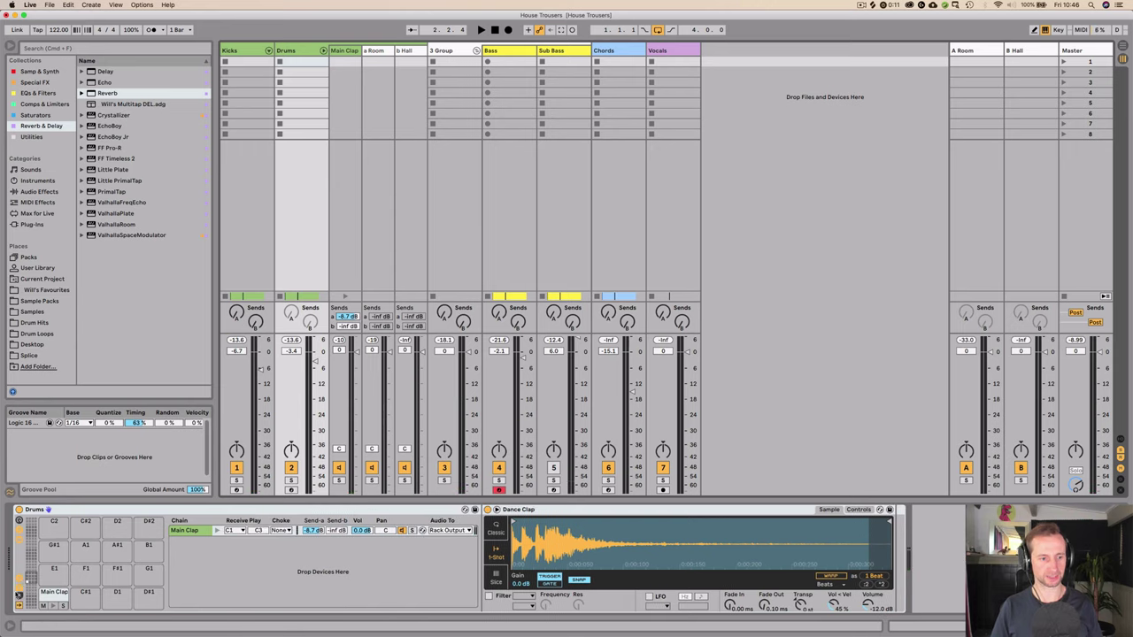
pyautogui.click(19, 594)
pyautogui.rightClick(207, 599)
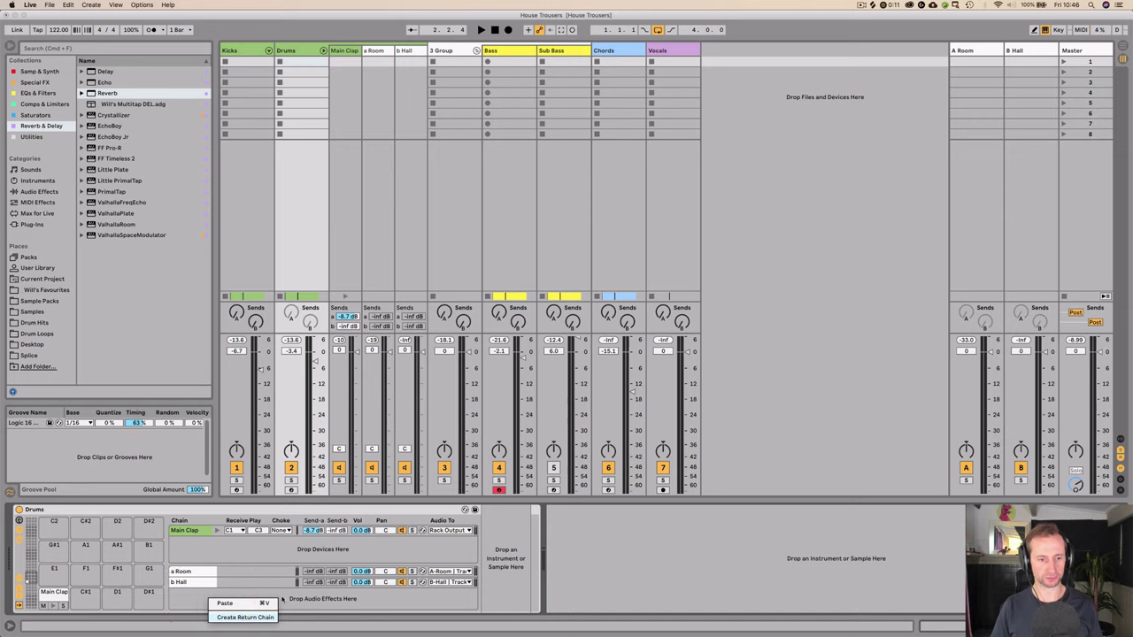
pyautogui.click(342, 602)
pyautogui.click(442, 572)
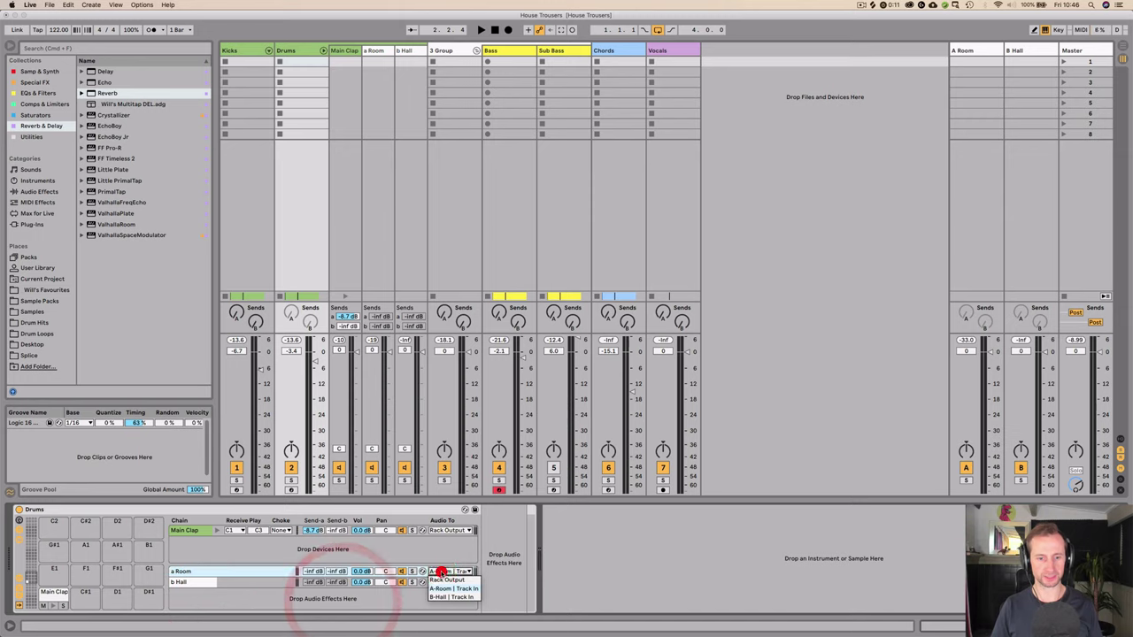
pyautogui.click(354, 596)
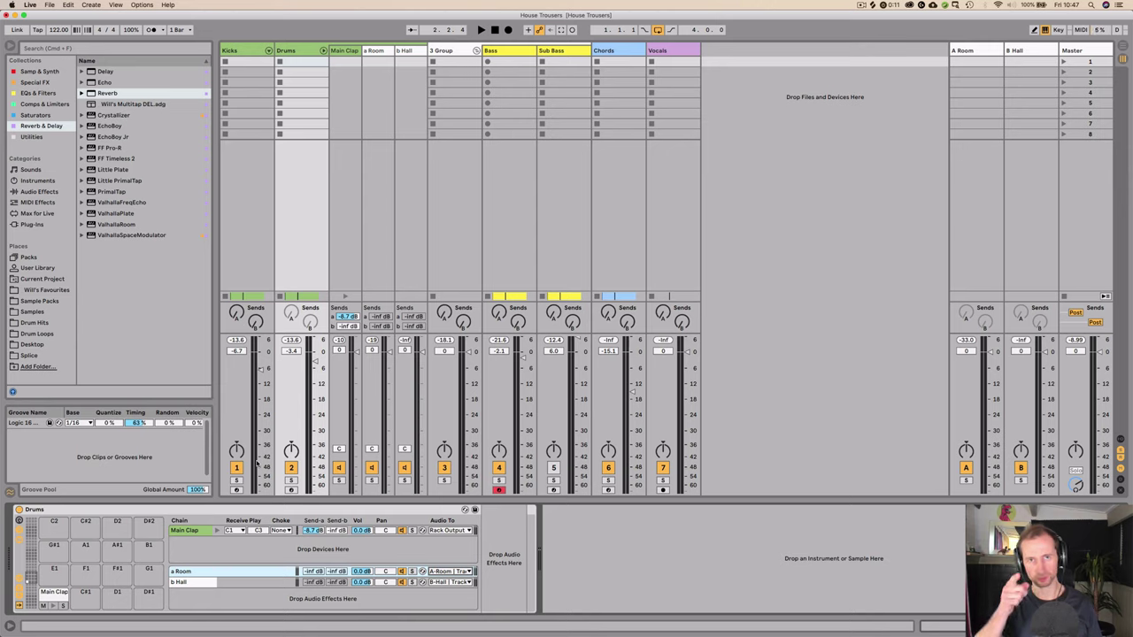
pyautogui.click(19, 580)
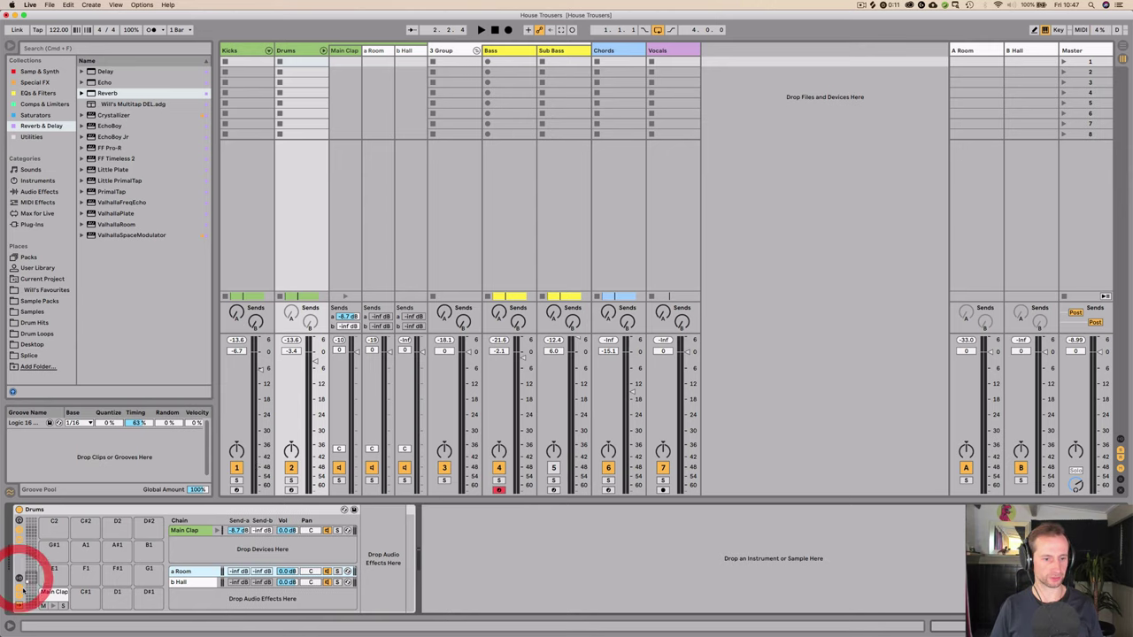
pyautogui.press('space')
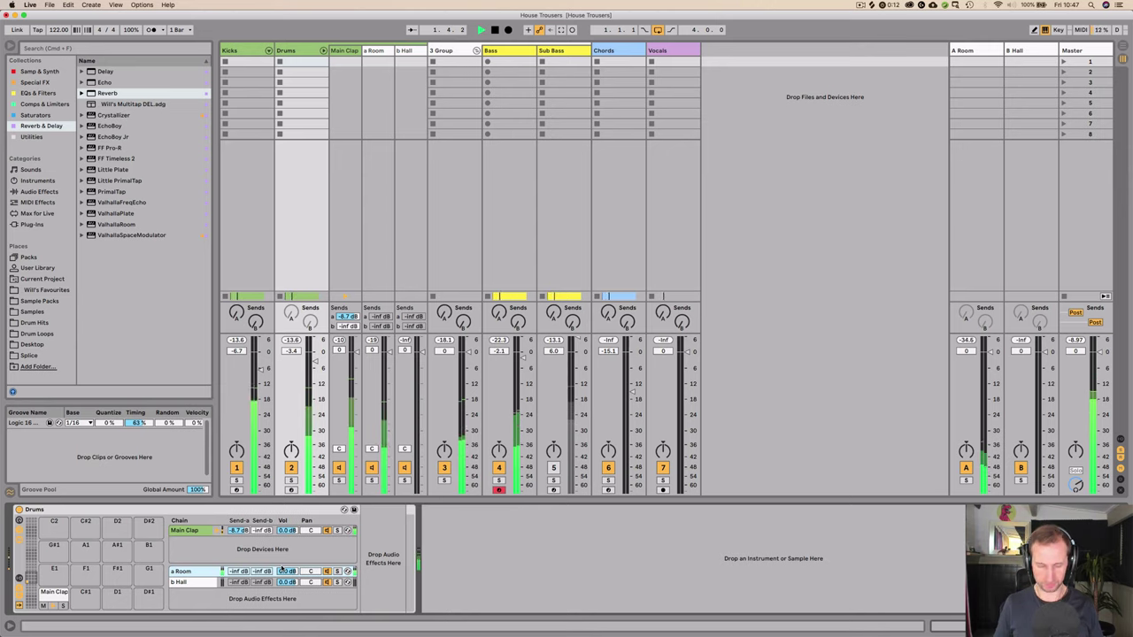
# Step: Return to Arrangement View, rename the group track as BASS and colour it orange
pyautogui.press('Tab')
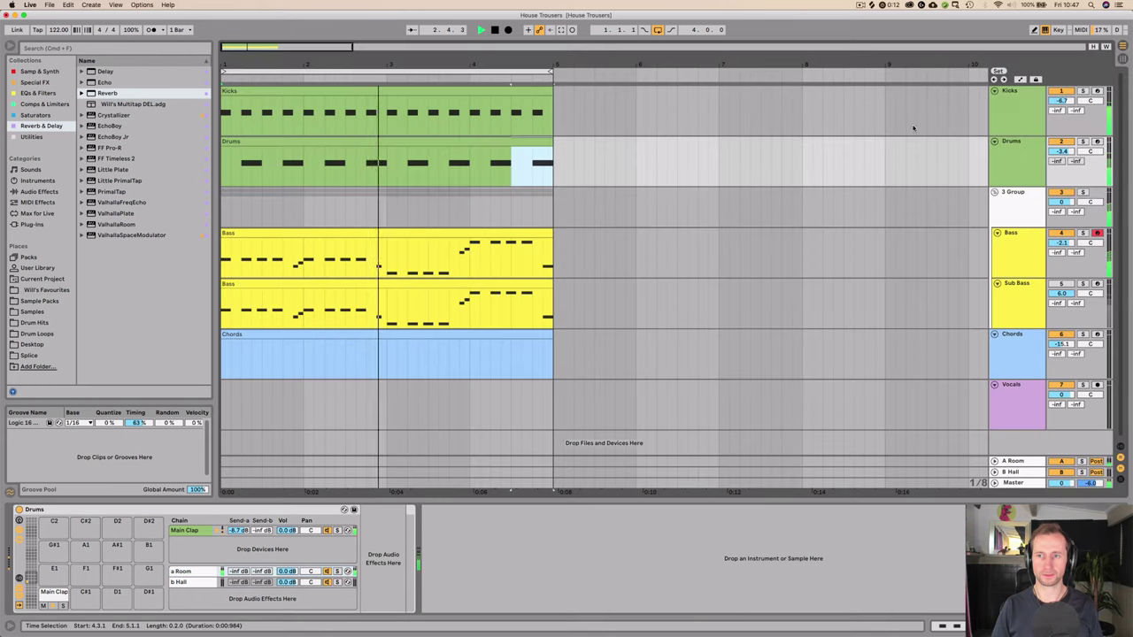
pyautogui.click(1023, 204)
pyautogui.press('super+r')
pyautogui.write('BASS')
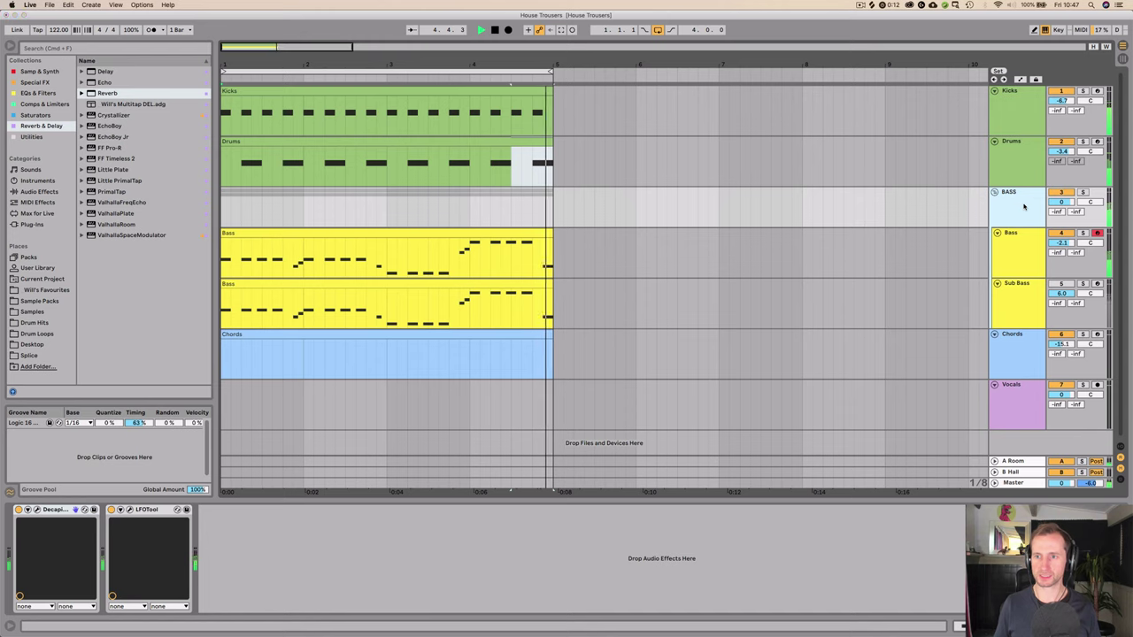
pyautogui.rightClick(1023, 205)
pyautogui.click(897, 345)
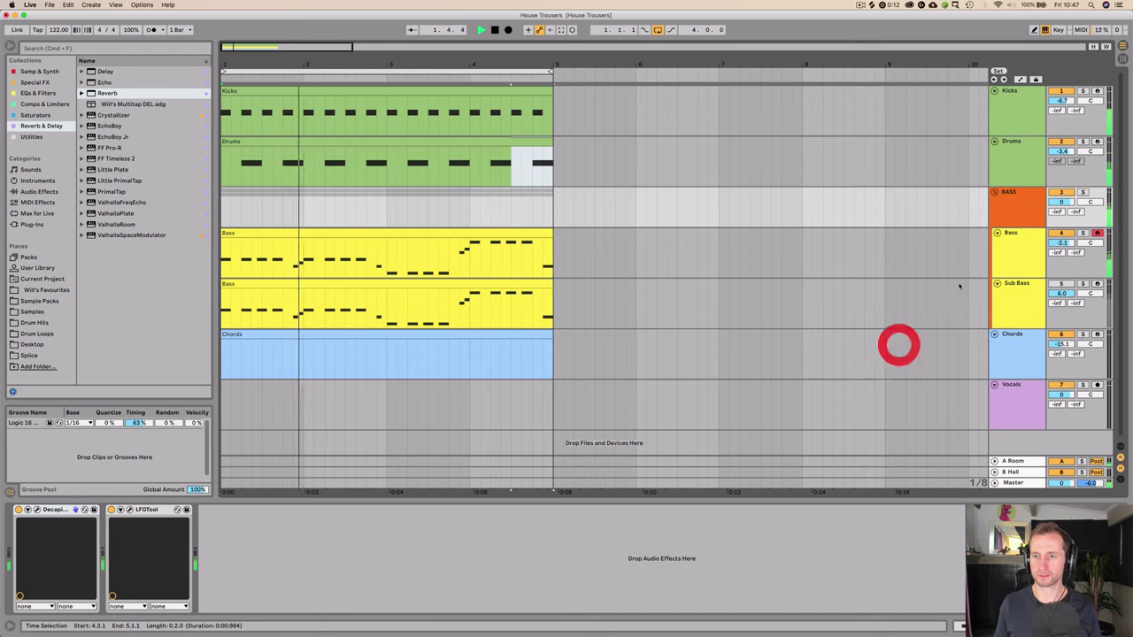
# Step: Switch to Session View, select the A Room return track to show its Reverb, and play the loop
pyautogui.press('Tab')
pyautogui.click(983, 46)
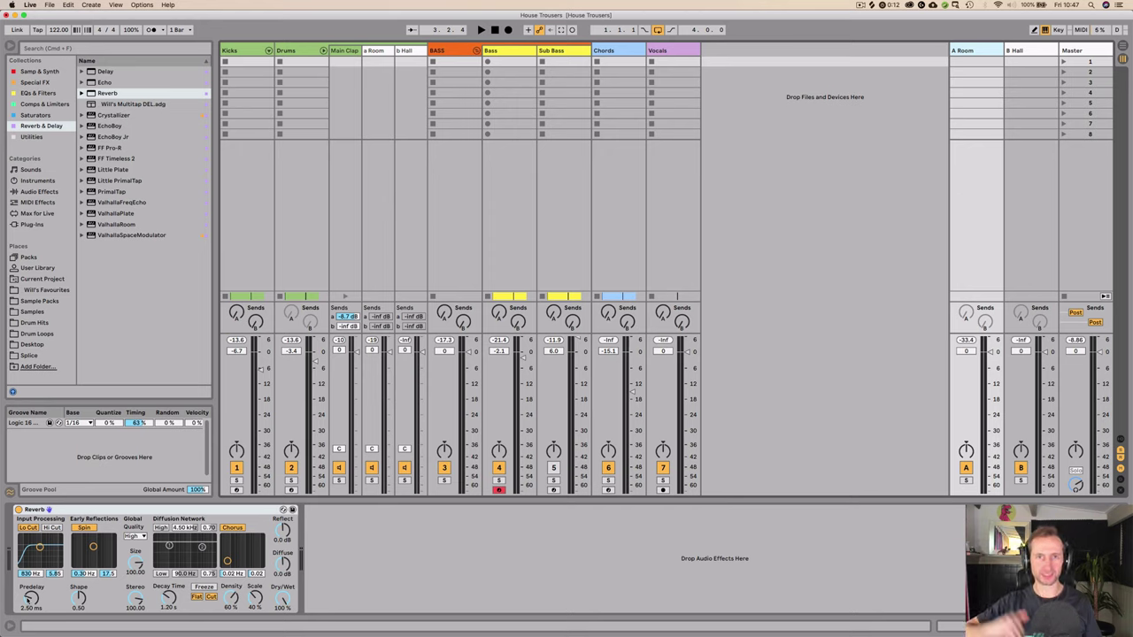
pyautogui.press('space')
pyautogui.press('space')
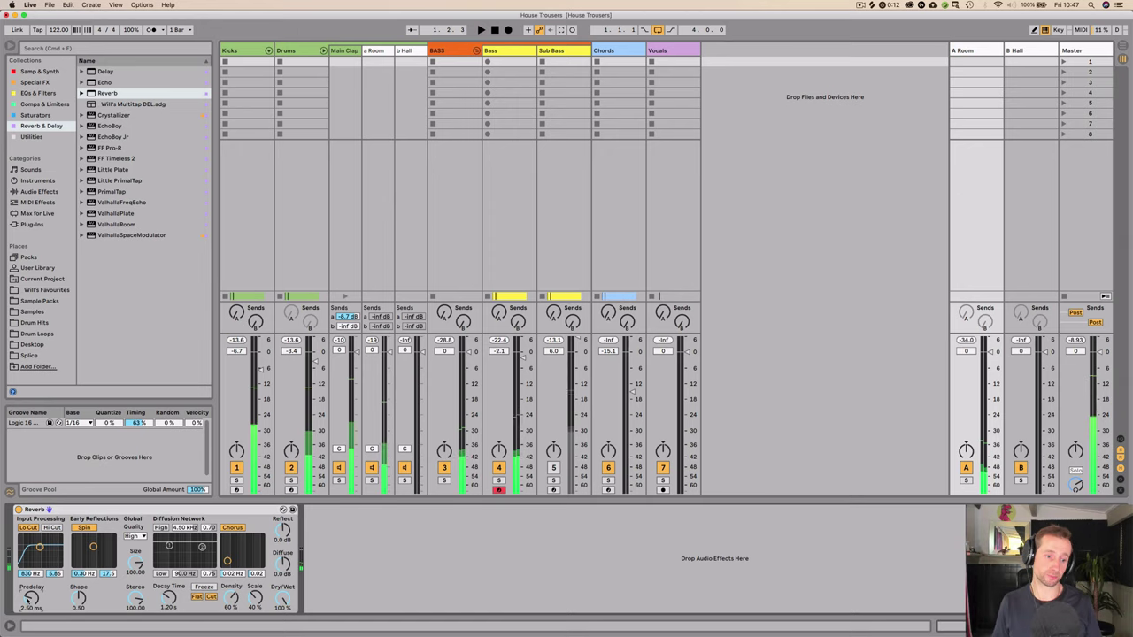
pyautogui.press('space')
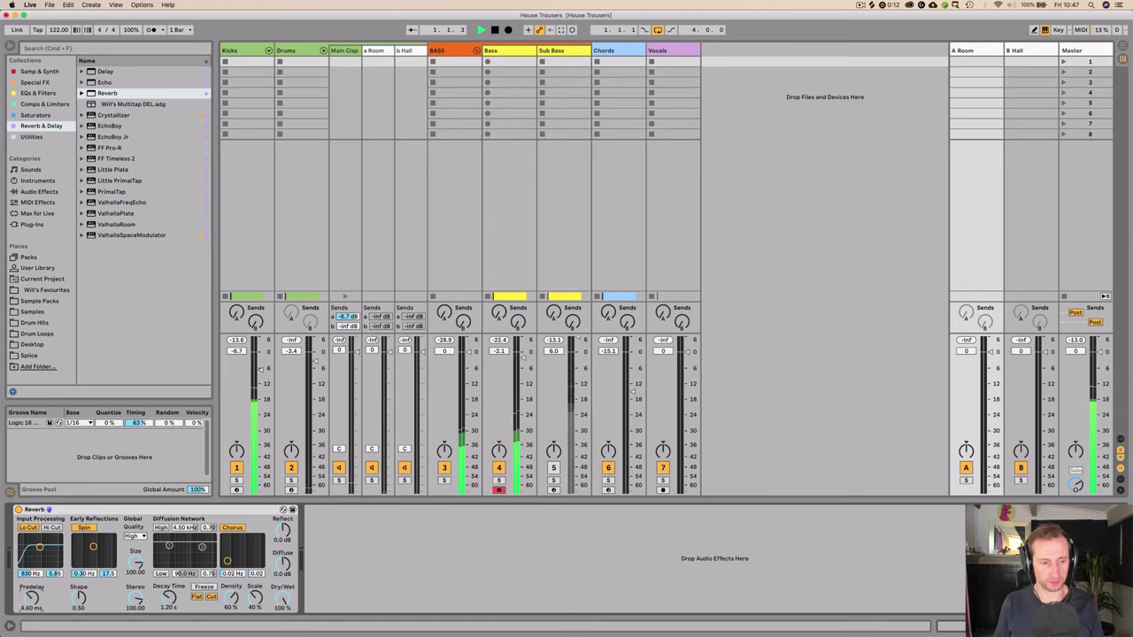
# Step: Audition a 250 ms predelay on the A Room Reverb and reset the predelay to 2.50 ms
pyautogui.moveTo(28, 602); pyautogui.dragTo(28, 591)
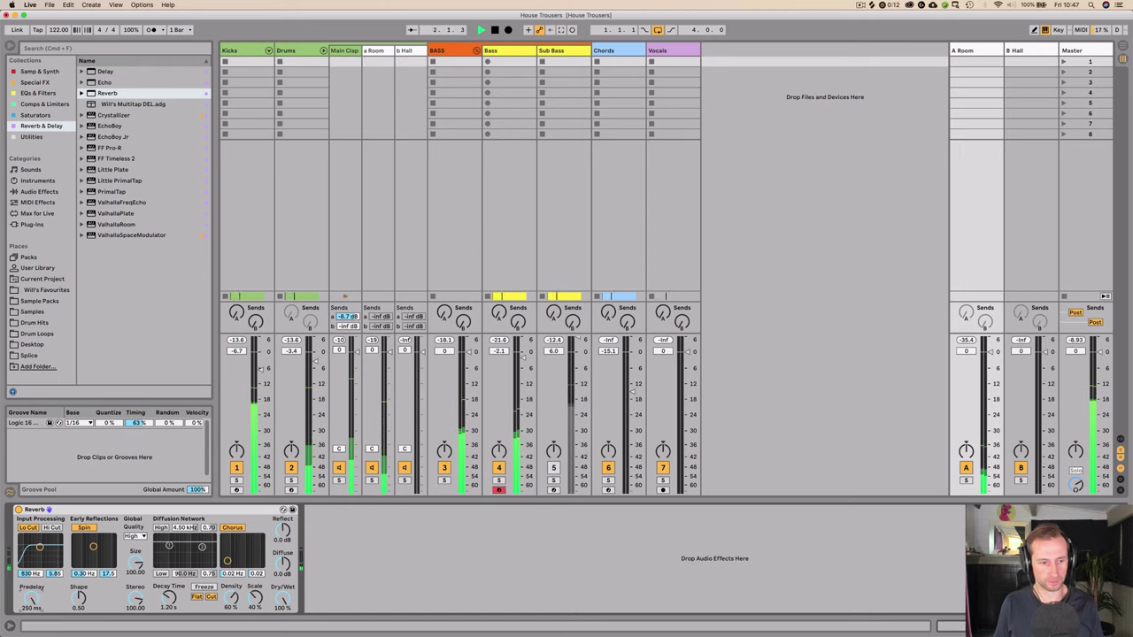
pyautogui.press('space')
pyautogui.press('Delete')
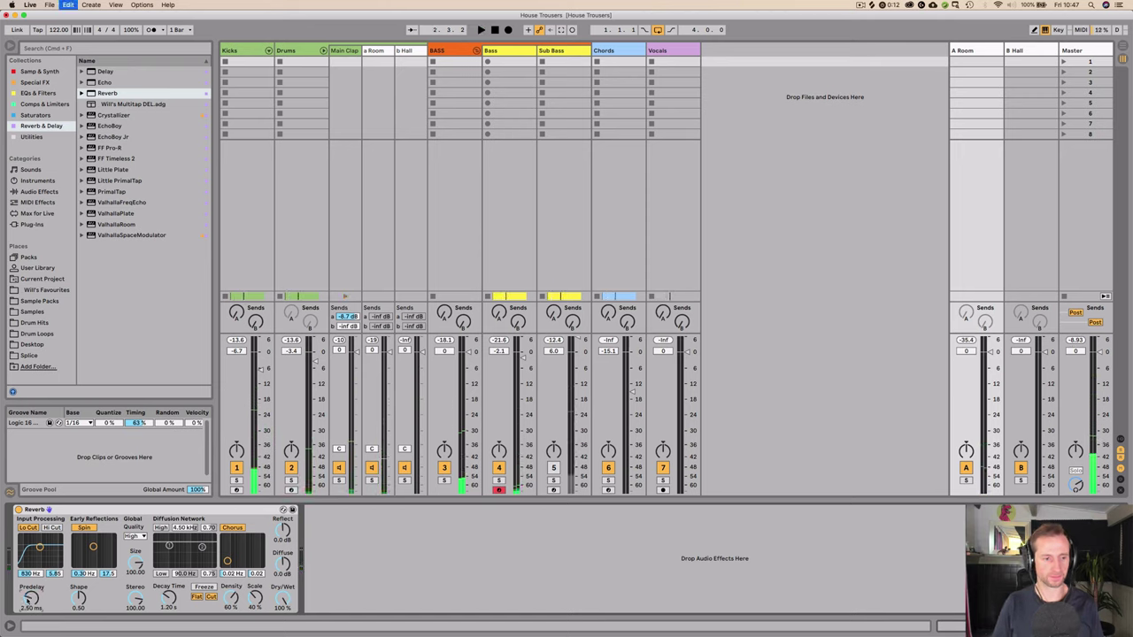
pyautogui.press('space')
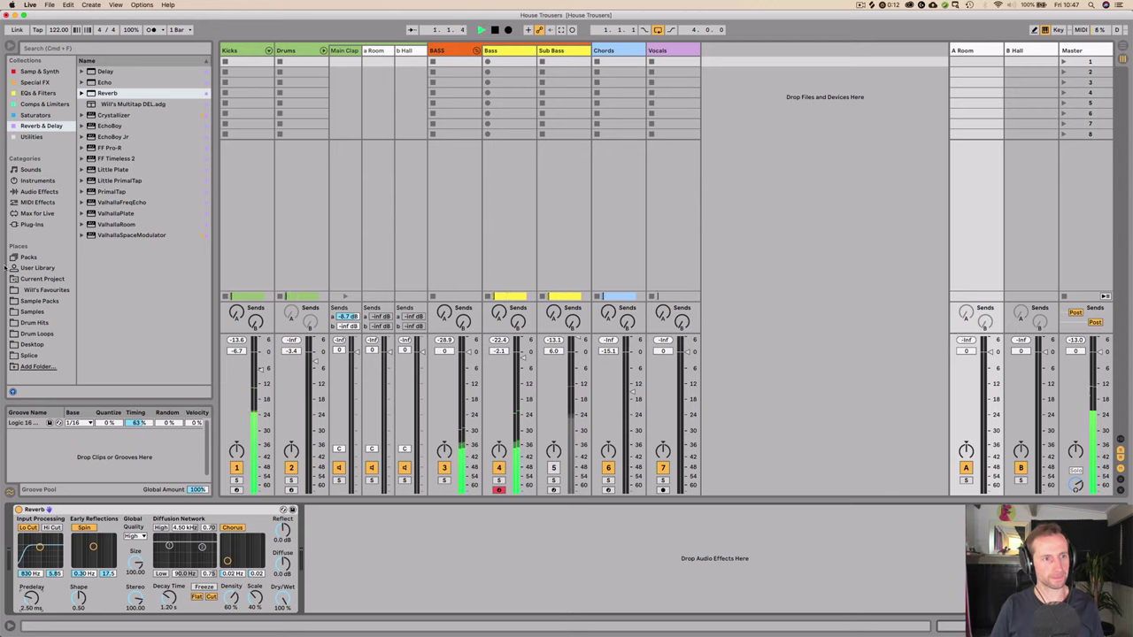
pyautogui.press('space')
# Step: Add a Compressor after the Reverb on the A Room return and sidechain it from the Kicks track
pyautogui.click(31, 106)
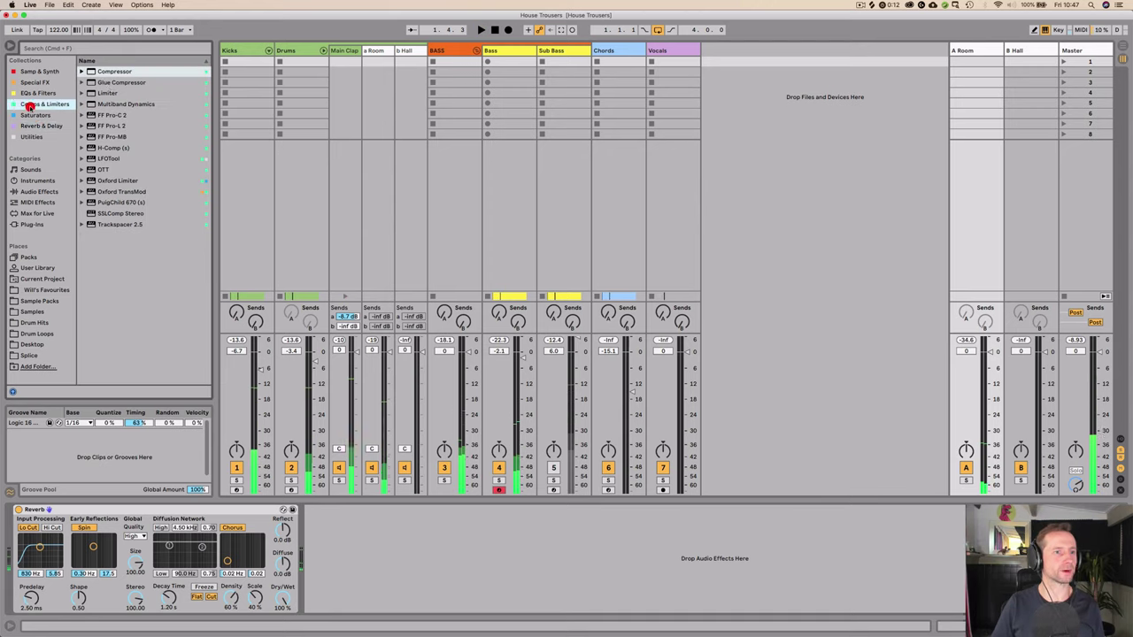
pyautogui.moveTo(113, 72)
pyautogui.mouseDown()
pyautogui.moveTo(224, 400)
pyautogui.moveTo(341, 527)
pyautogui.mouseUp()
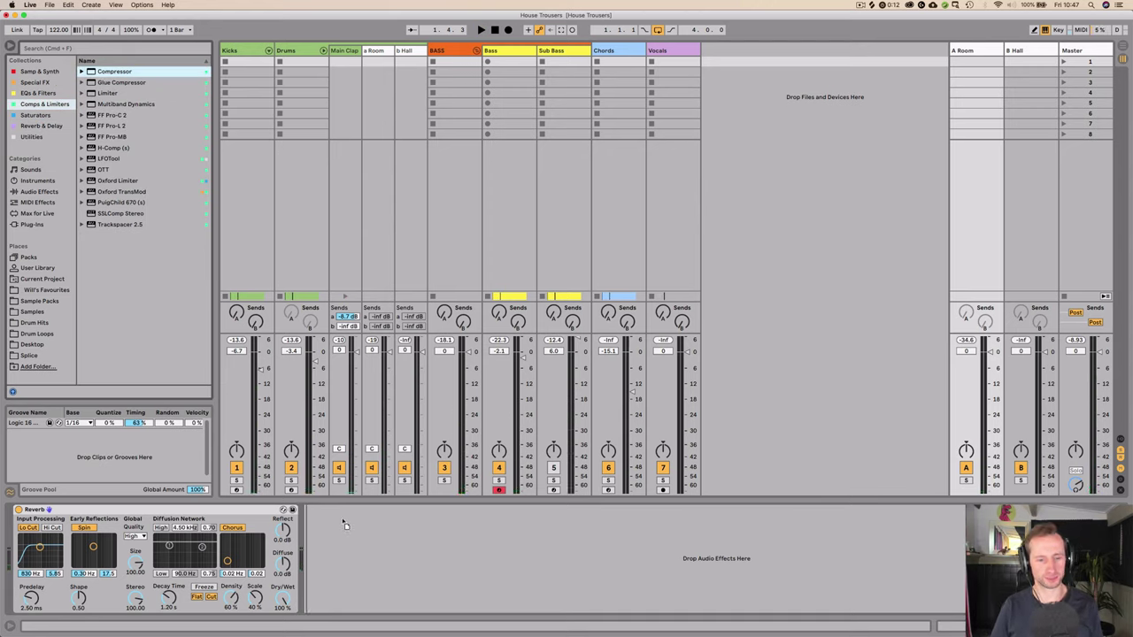
pyautogui.moveTo(343, 523); pyautogui.dragTo(335, 512)
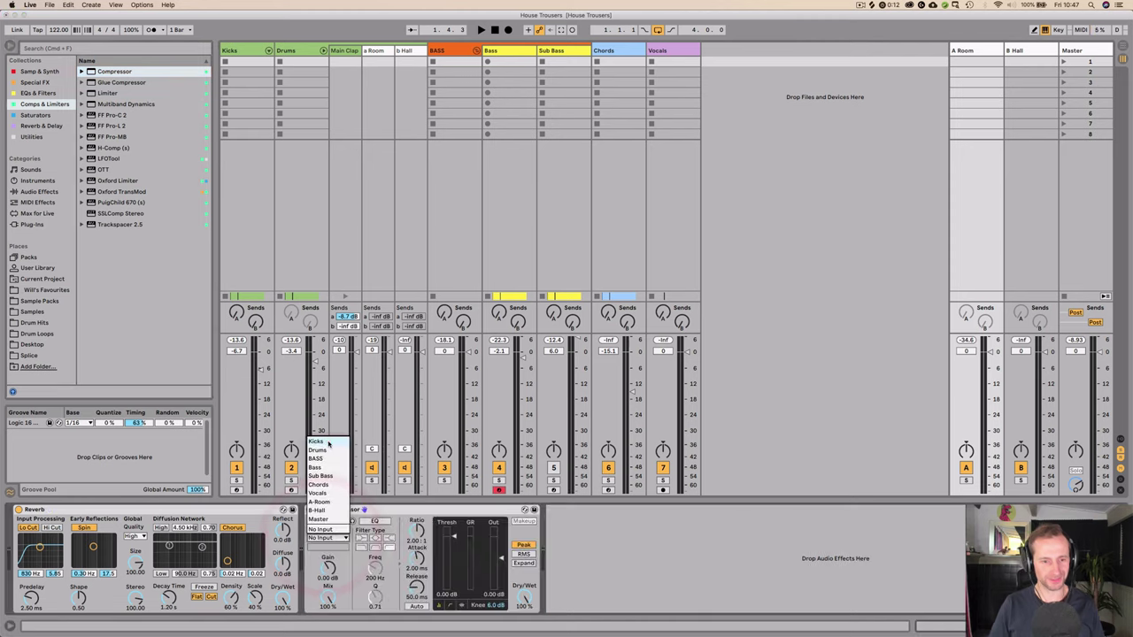
pyautogui.click(329, 444)
pyautogui.press('space')
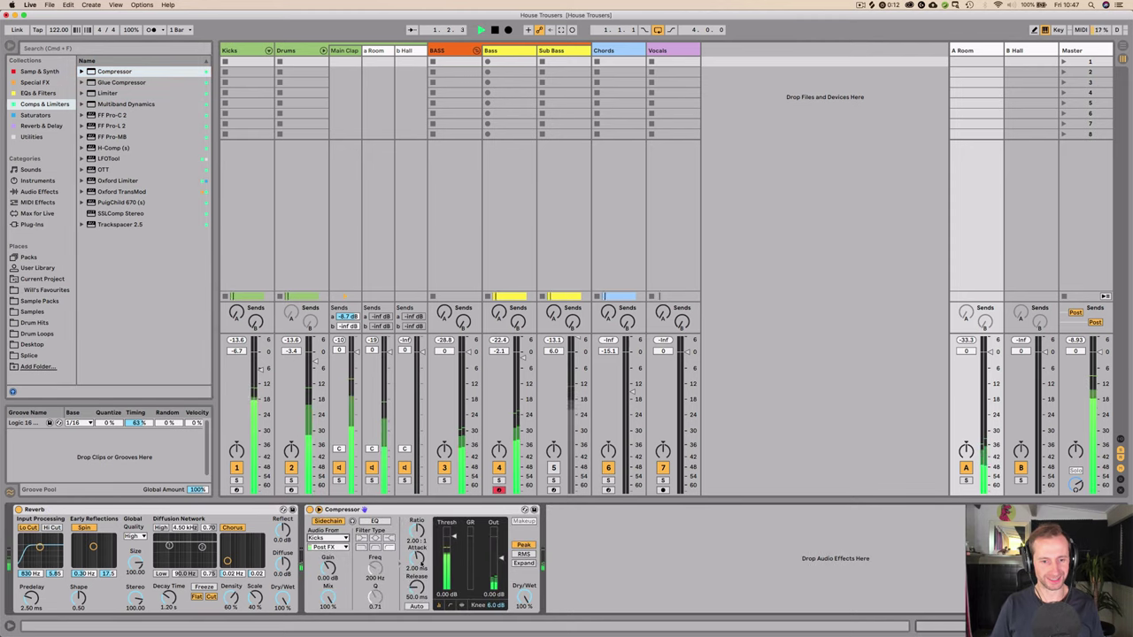
# Step: With the loop playing, set the Compressor's threshold to -35.3 dB and its ratio to 1.62:1
pyautogui.moveTo(454, 537); pyautogui.dragTo(454, 578)
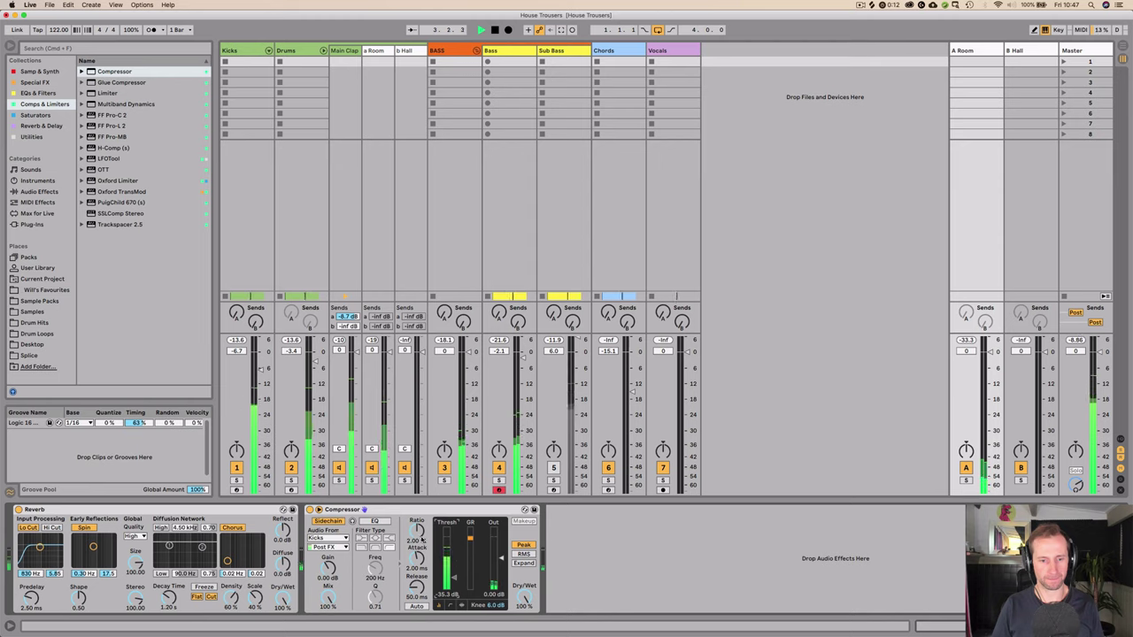
pyautogui.moveTo(421, 539)
pyautogui.mouseDown()
pyautogui.moveTo(421, 557)
pyautogui.moveTo(418, 537)
pyautogui.mouseUp()
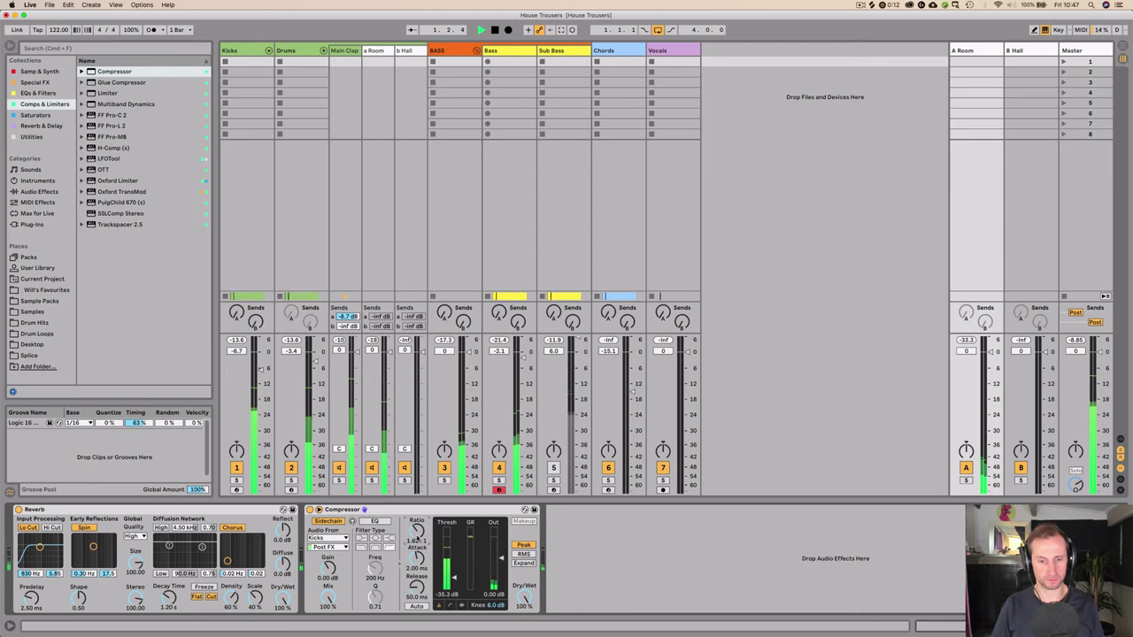
pyautogui.press('space')
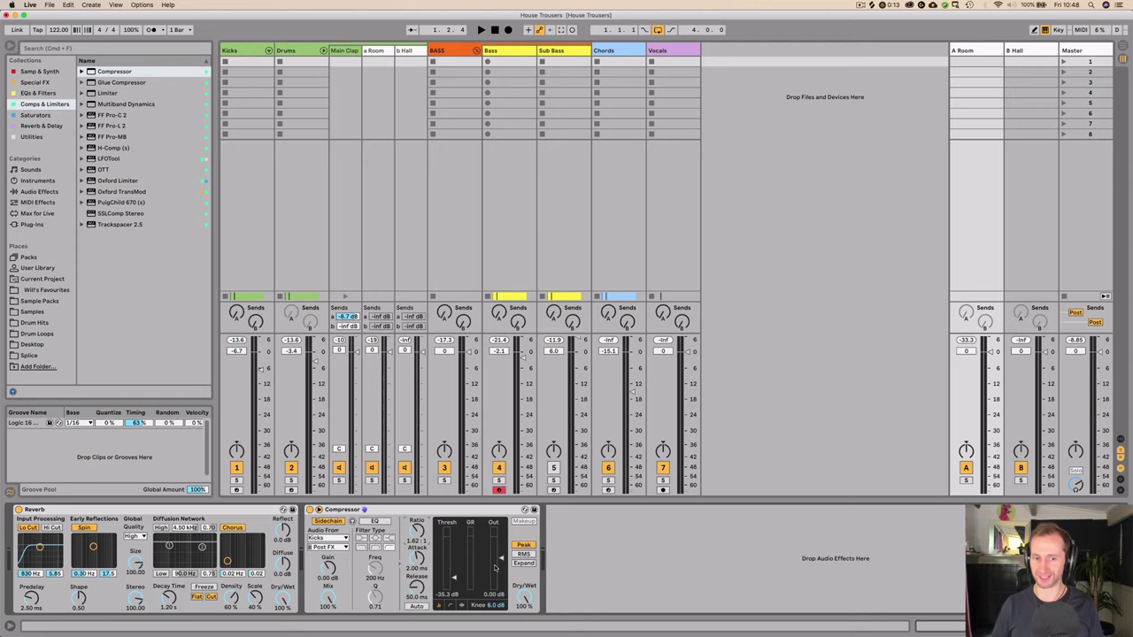
pyautogui.press('space')
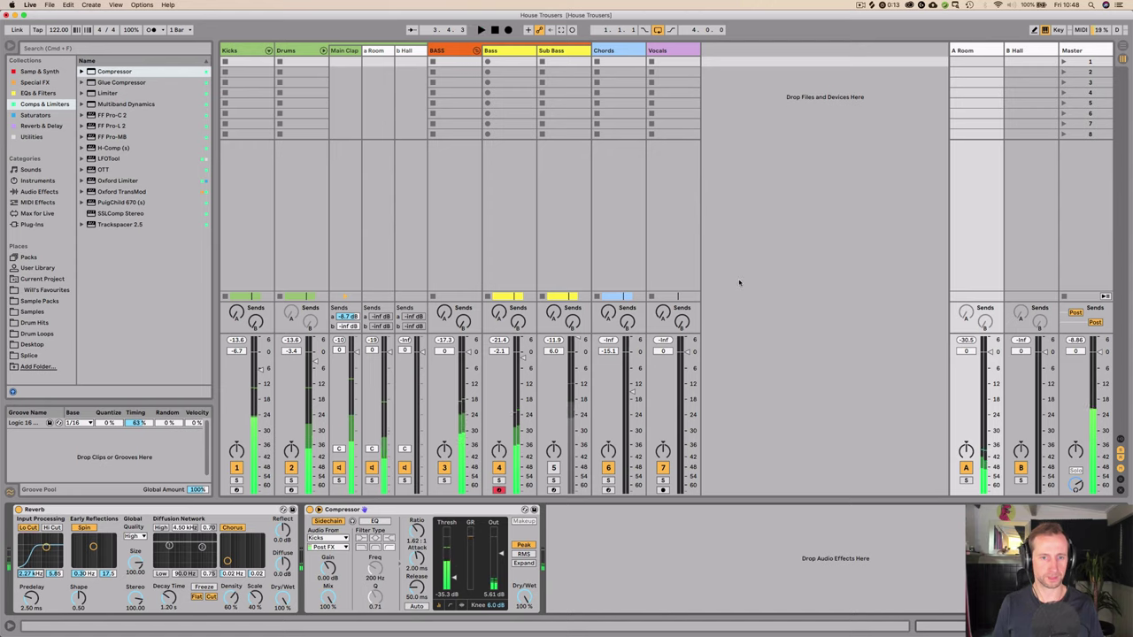
# Step: With the loop playing, raise the BASS group's send to A Room to -4.4 dB
pyautogui.press('Tab')
pyautogui.press('Tab')
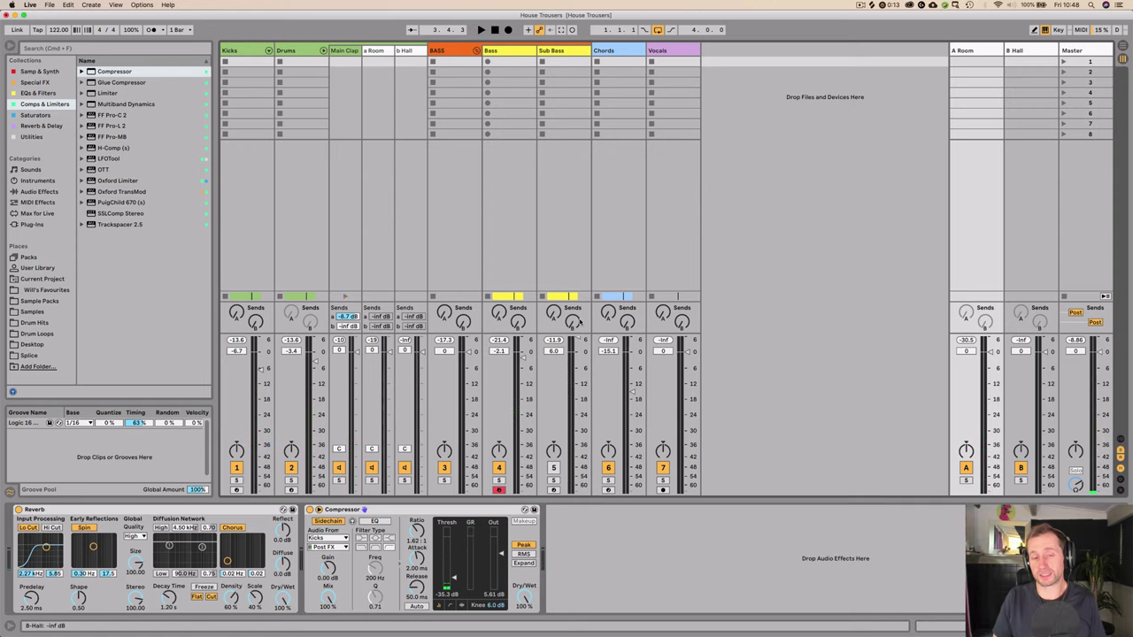
pyautogui.press('space')
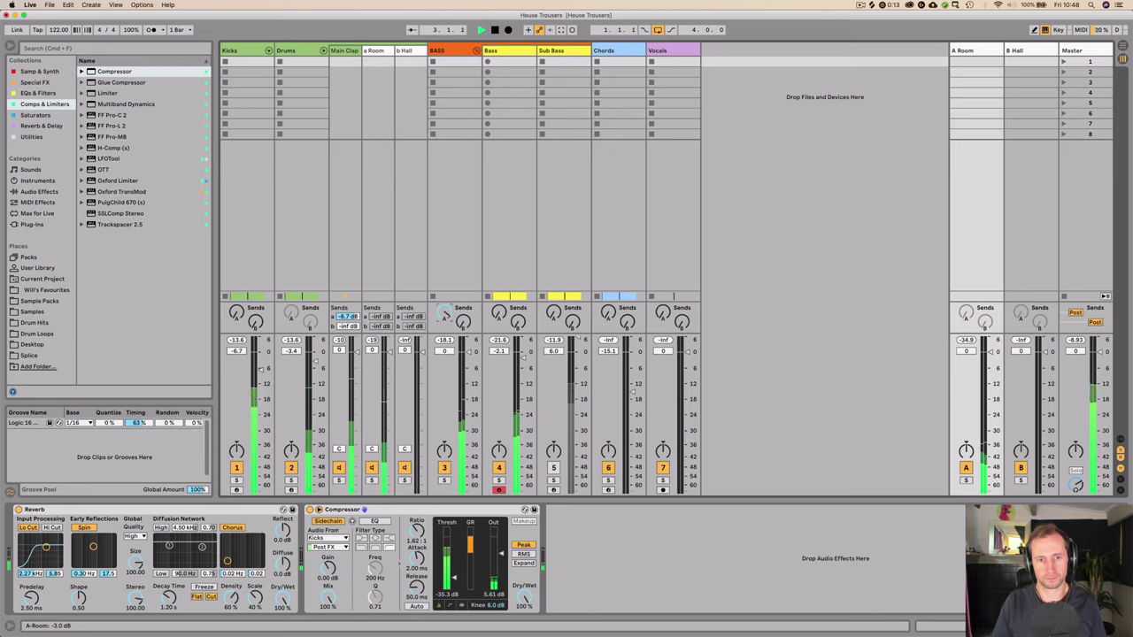
pyautogui.moveTo(445, 315); pyautogui.dragTo(446, 318)
pyautogui.press('space')
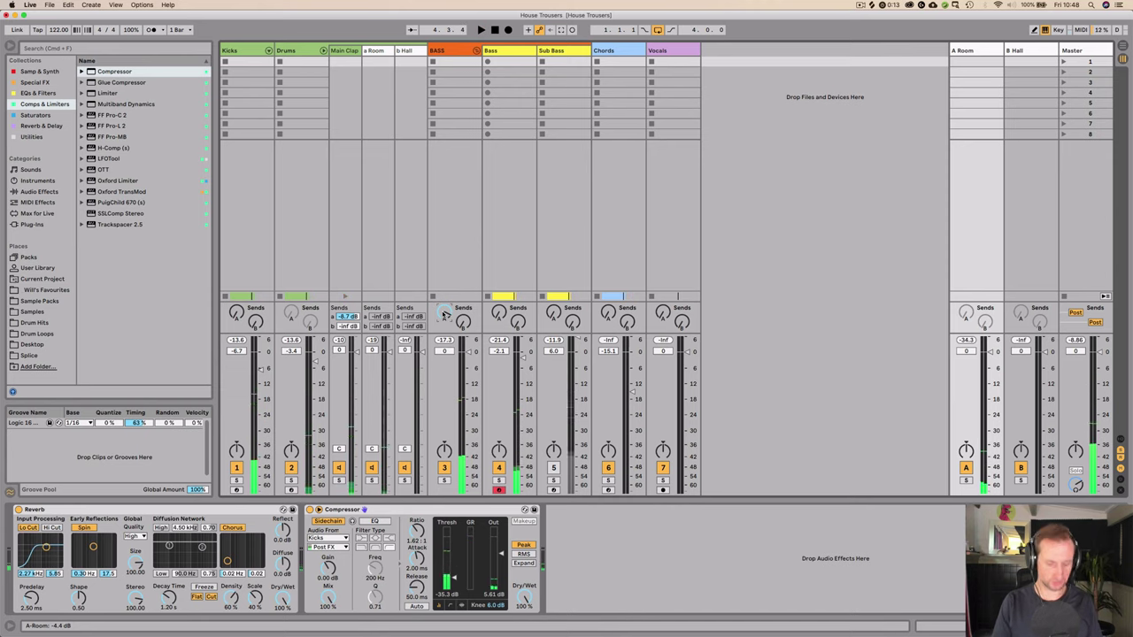
# Step: Return to Arrangement View, fold the BASS group and arm the Chords track
pyautogui.press('Tab')
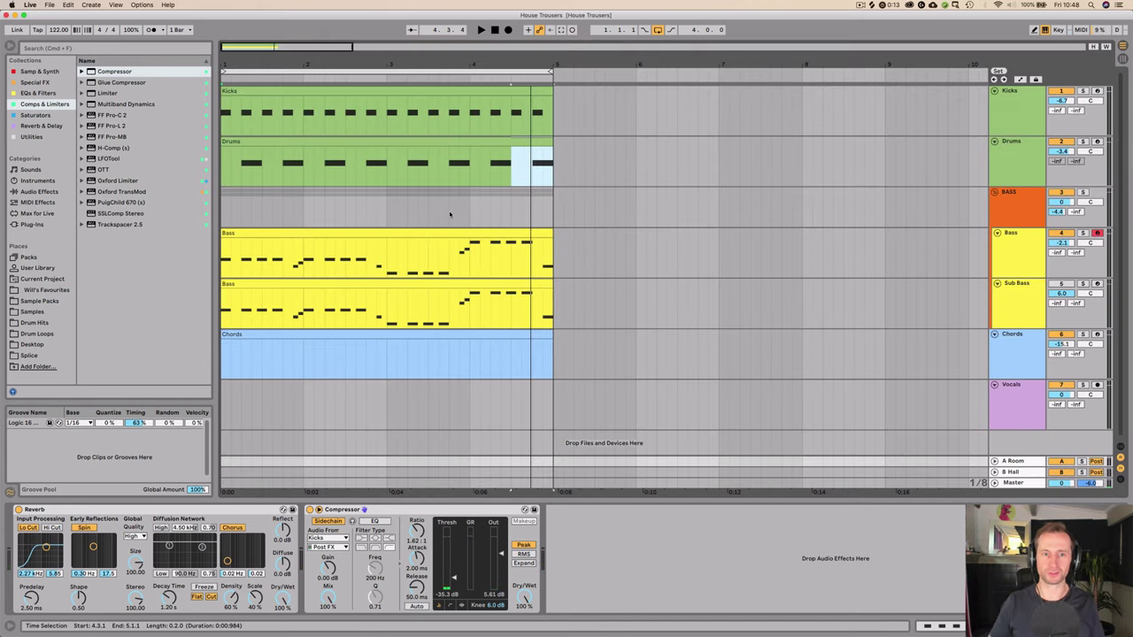
pyautogui.click(996, 195)
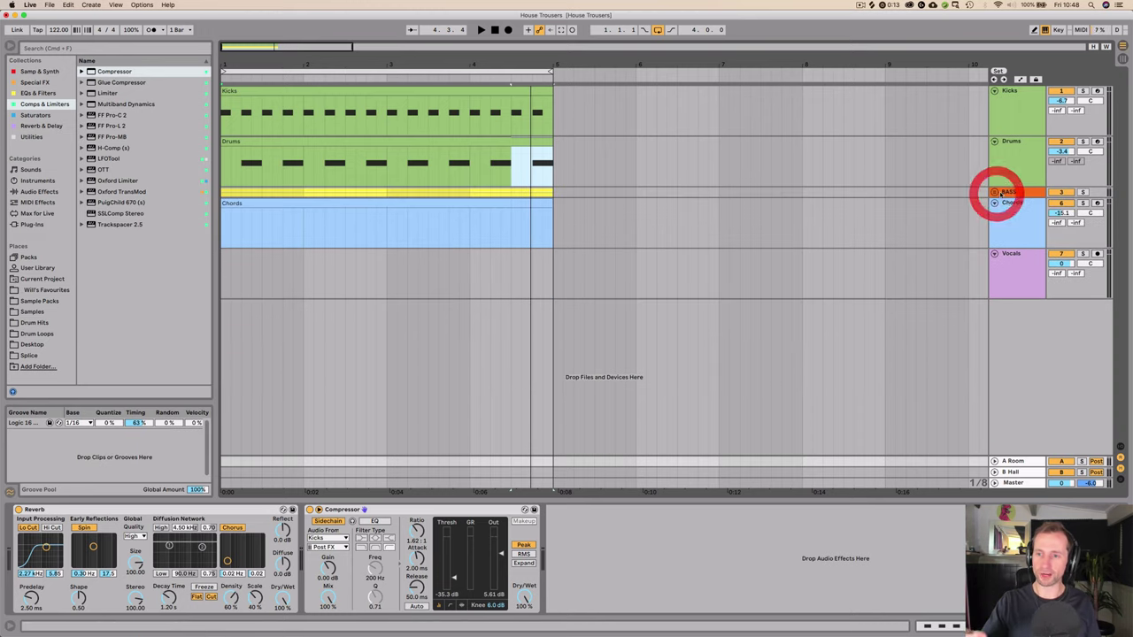
pyautogui.click(1009, 216)
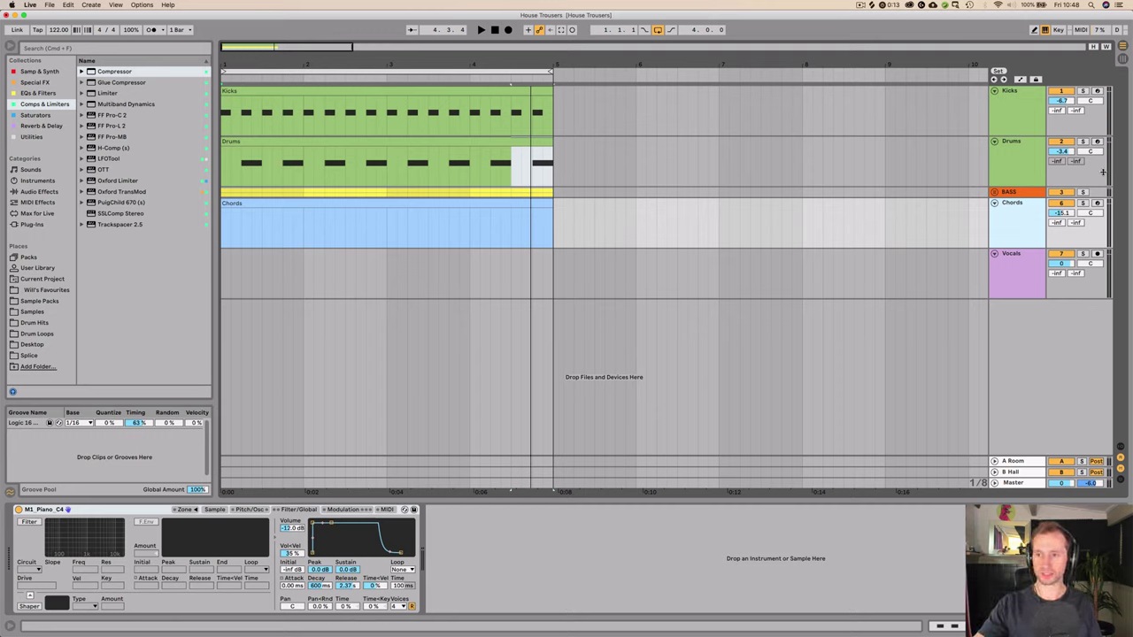
pyautogui.click(1097, 203)
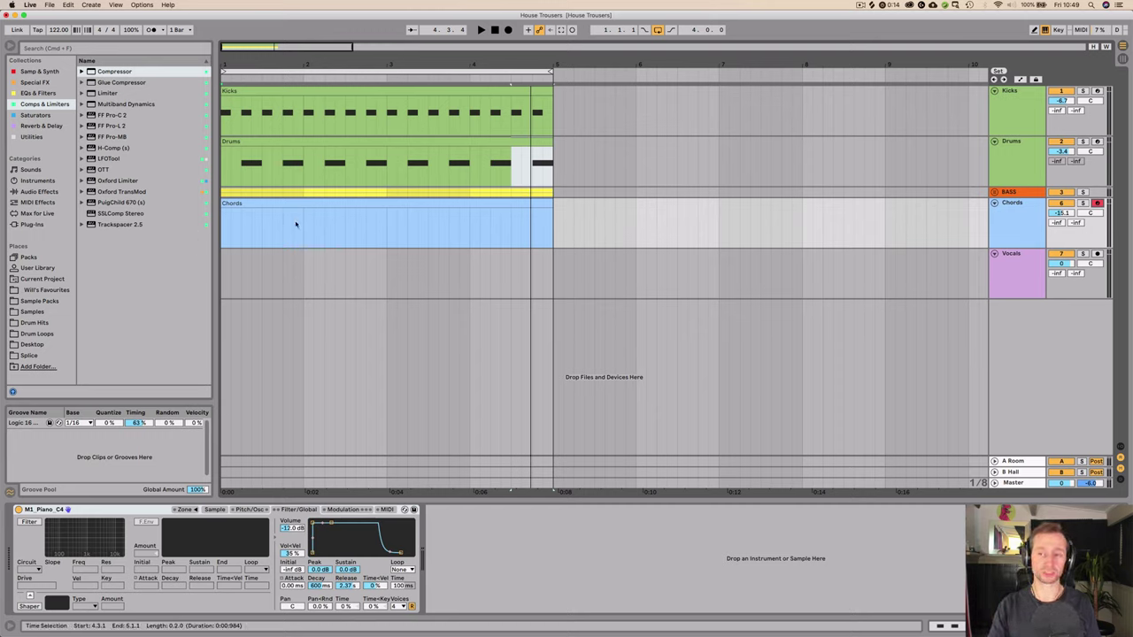
# Step: Inspect the Decapitator plug-in window on the BASS group, close it and list the Saturators collection
pyautogui.click(1011, 192)
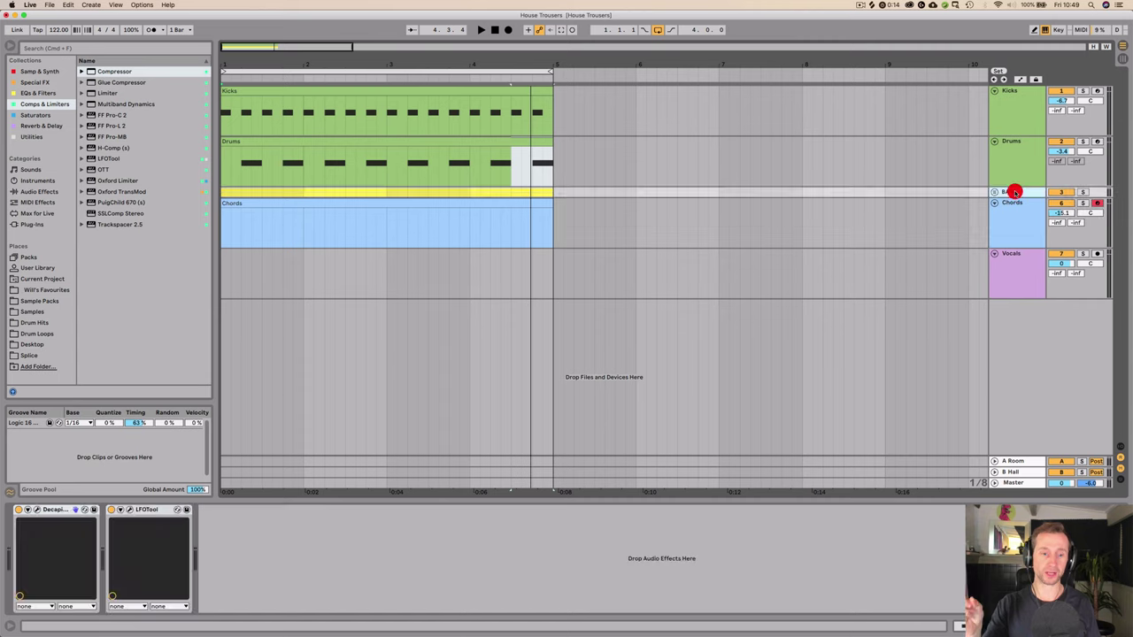
pyautogui.click(33, 510)
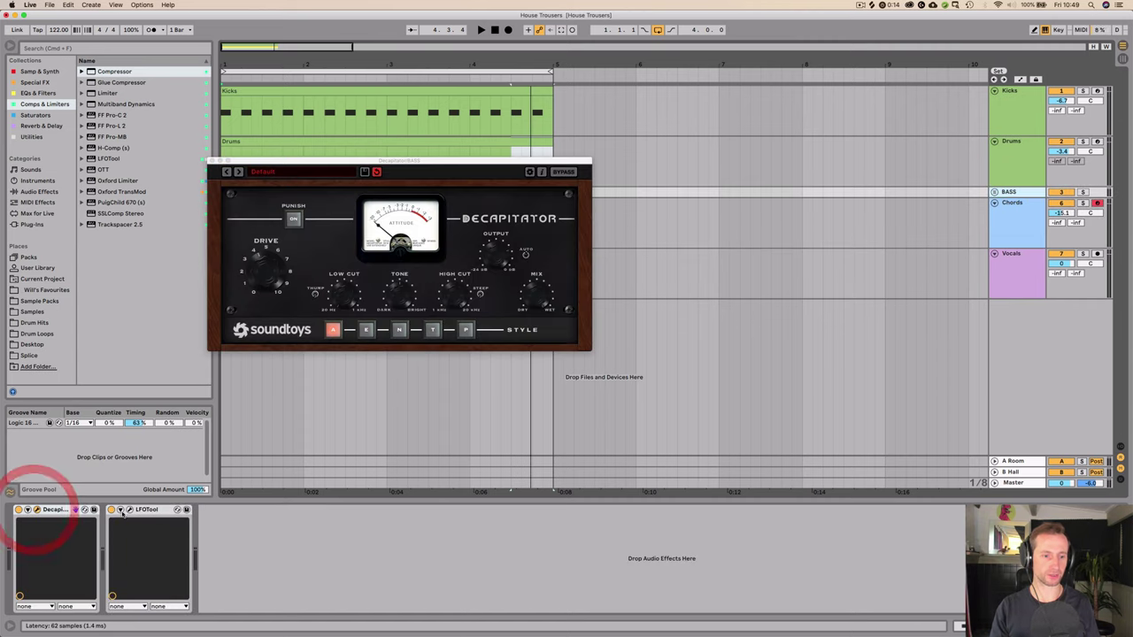
pyautogui.click(211, 161)
pyautogui.click(55, 513)
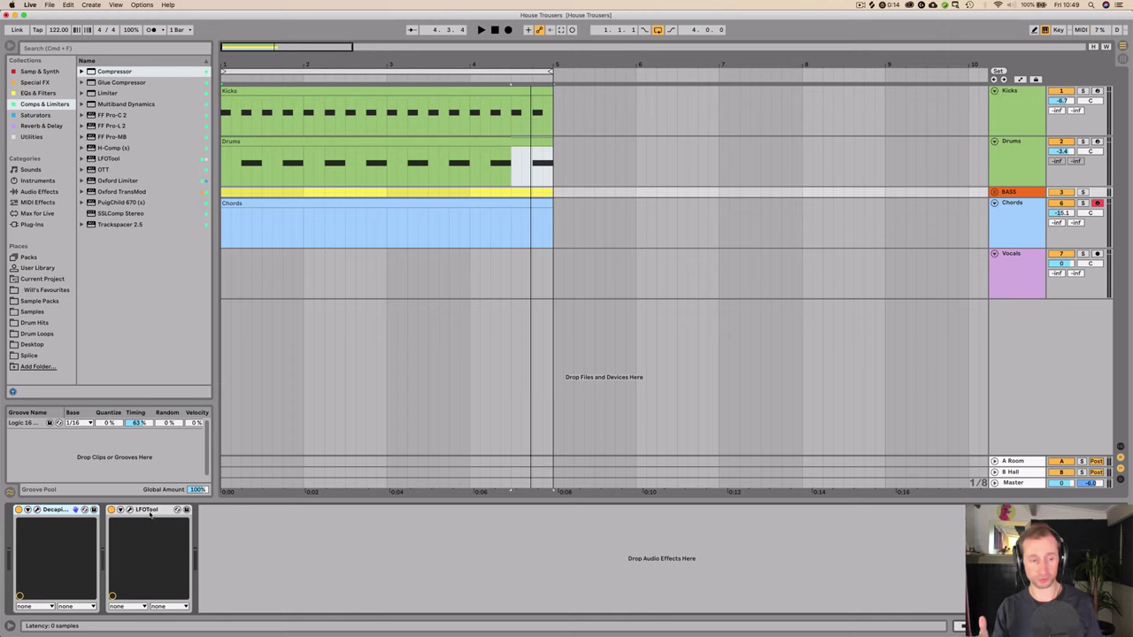
pyautogui.click(33, 114)
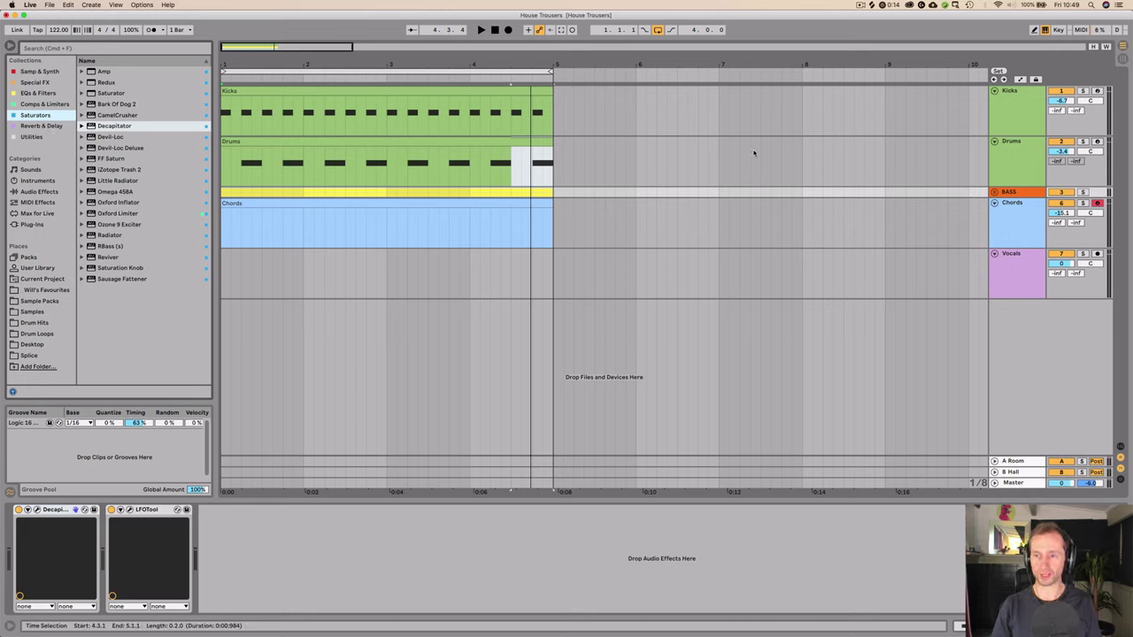
# Step: Show the sample waveform of the Chords track's M1_Piano_C4 instrument and unfold the BASS group
pyautogui.click(1027, 226)
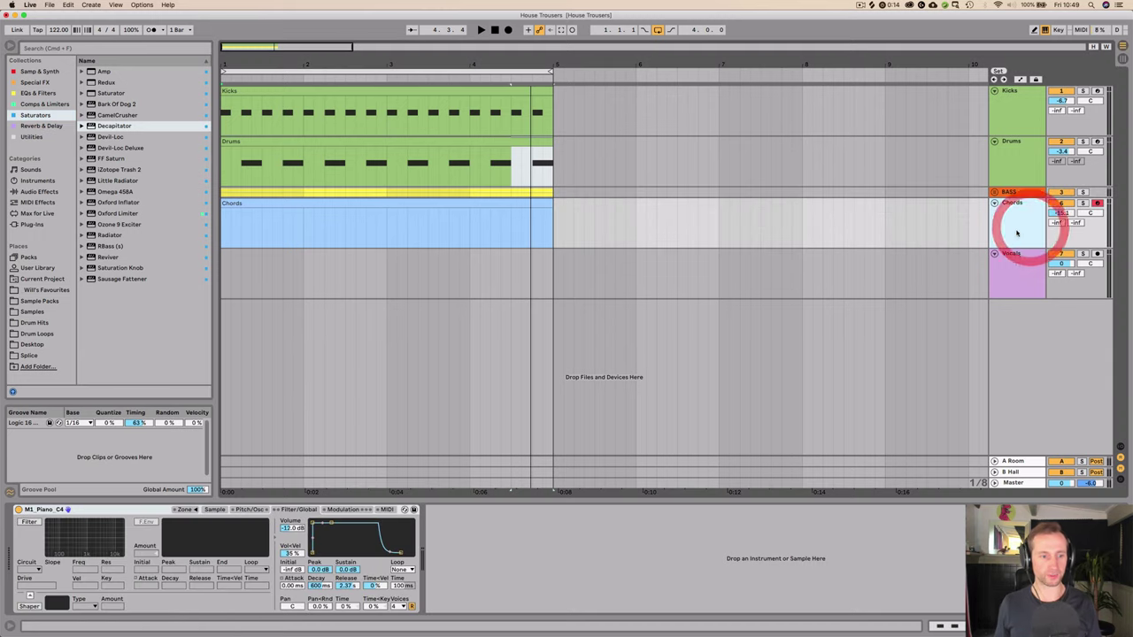
pyautogui.click(212, 510)
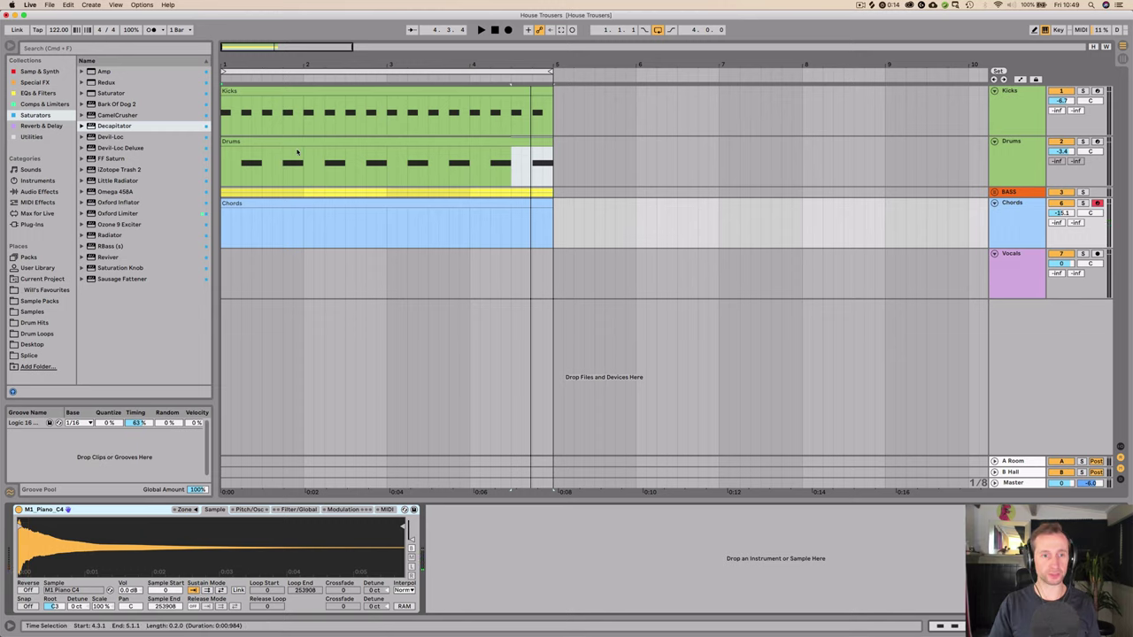
pyautogui.click(994, 192)
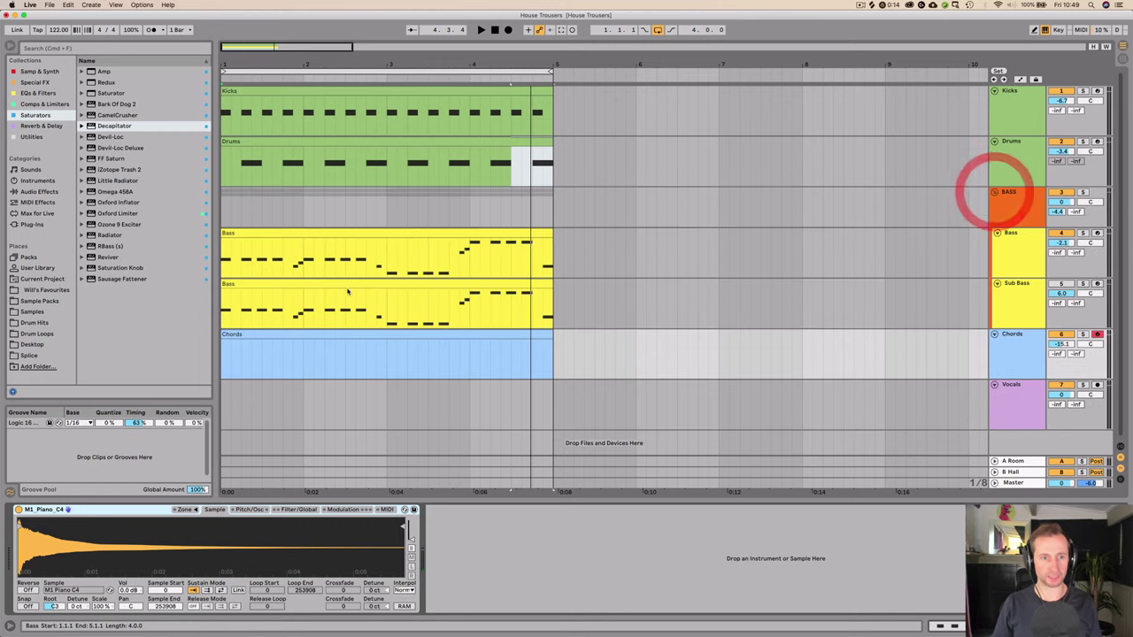
# Step: Copy all the notes from the Sub Bass clip and paste them into the empty Chords clip from 1.1.1
pyautogui.doubleClick(246, 334)
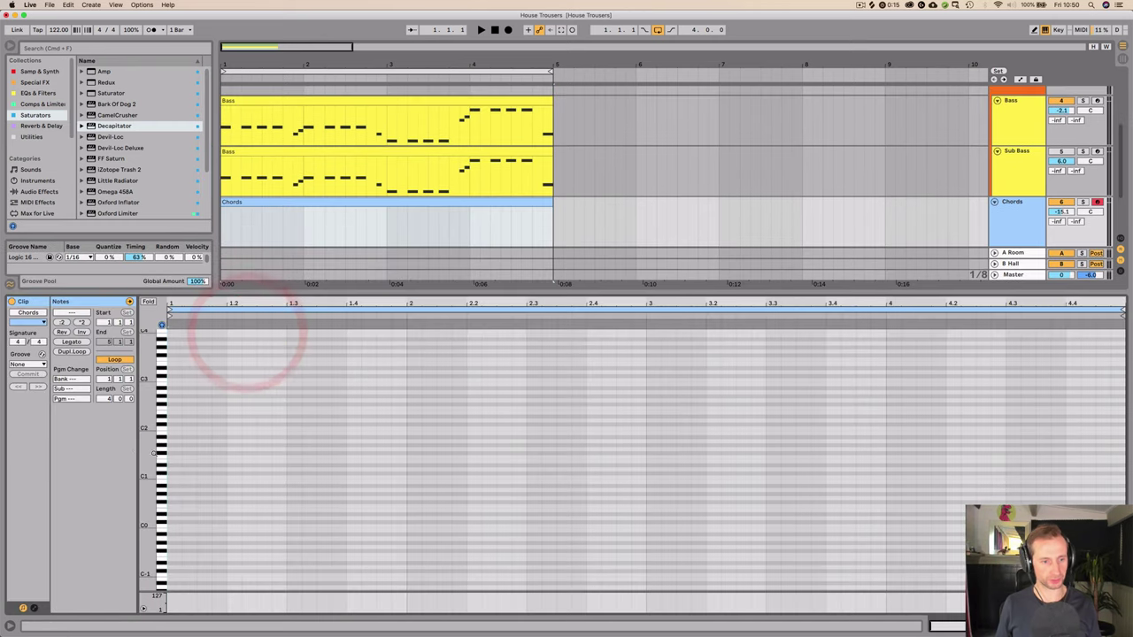
pyautogui.click(247, 152)
pyautogui.click(208, 391)
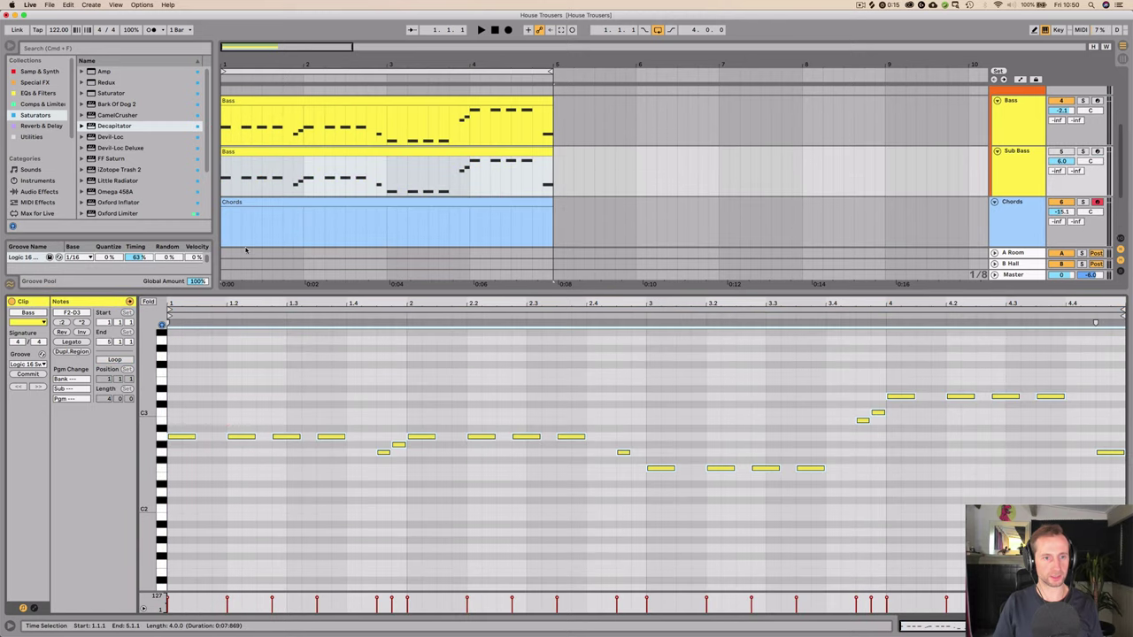
pyautogui.click(252, 203)
pyautogui.click(168, 417)
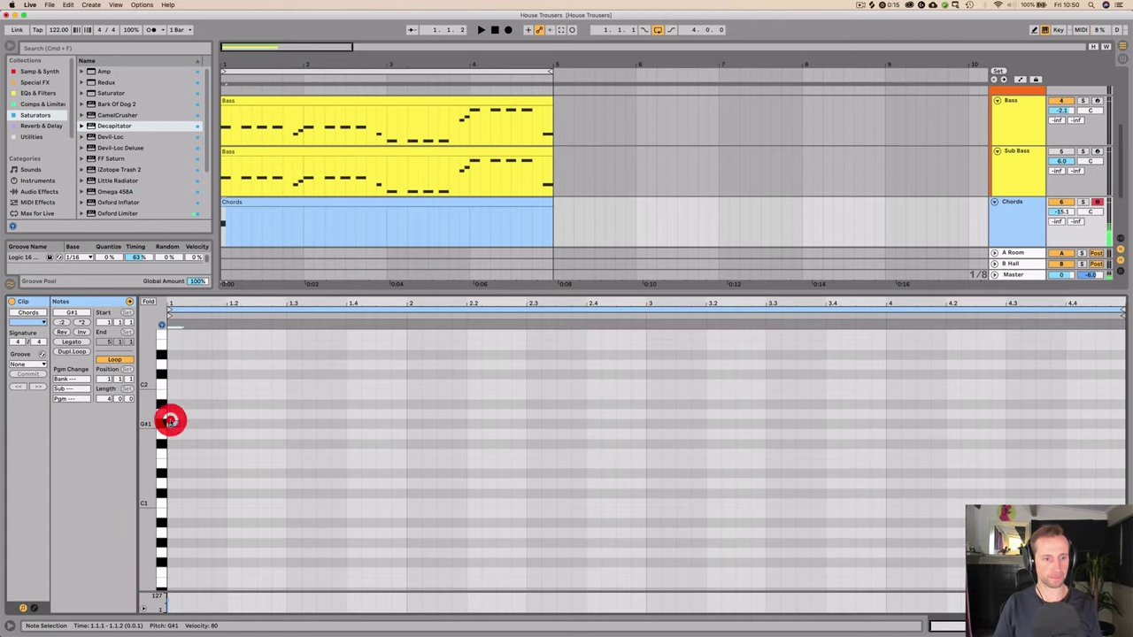
pyautogui.press('super+v')
pyautogui.doubleClick(171, 462)
pyautogui.click(234, 405)
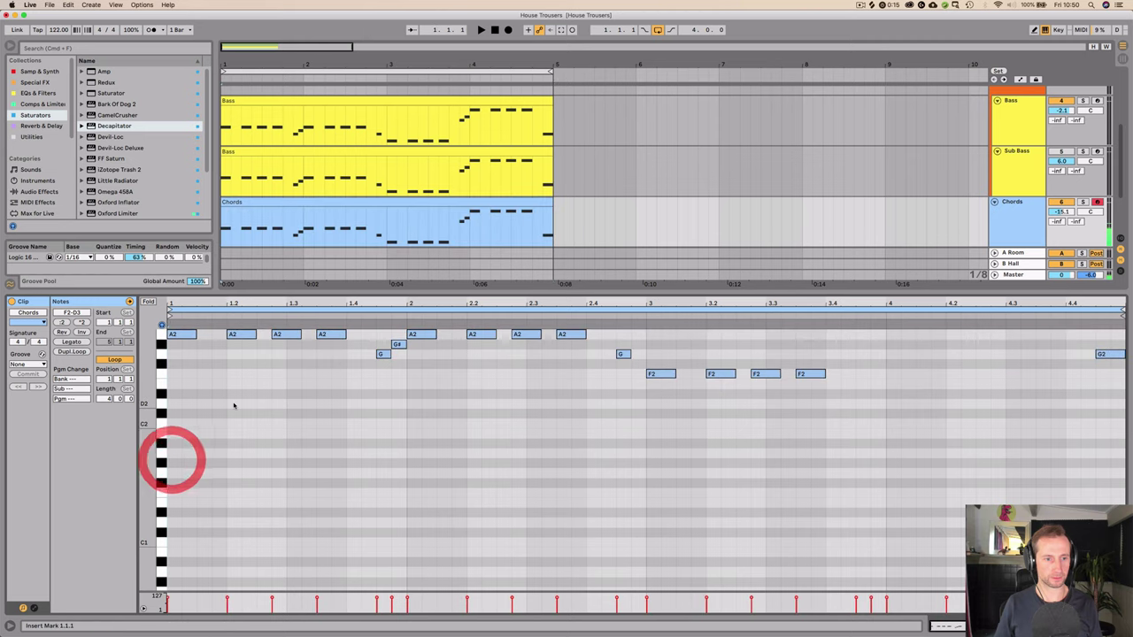
# Step: Select the first A2 note in the Chords clip and play back the pasted notes
pyautogui.click(180, 333)
pyautogui.click(218, 390)
pyautogui.scroll(5, 215, 384)
pyautogui.press('space')
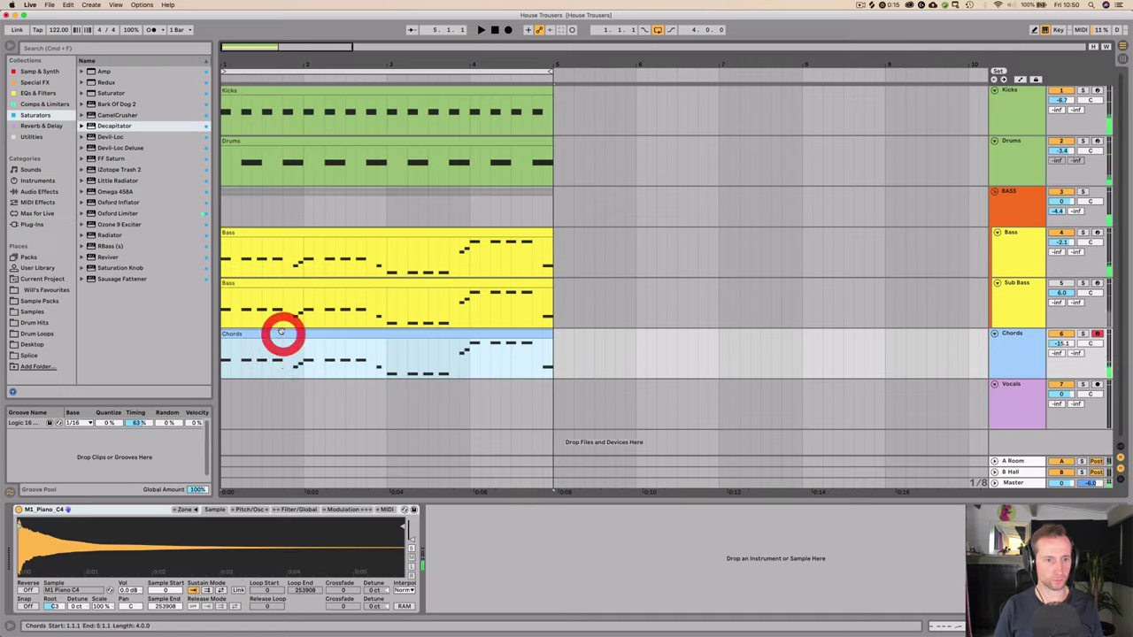
# Step: Open the Sub Bass clip, sound its A2 key to check the root note, and display the track's instrument chain
pyautogui.click(252, 281)
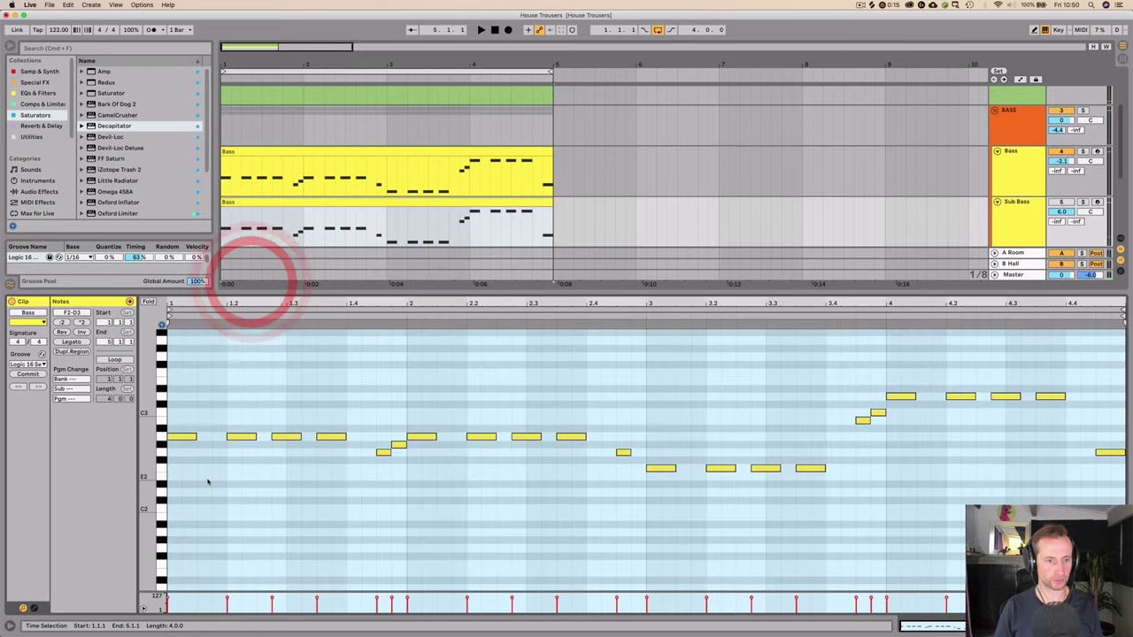
pyautogui.click(208, 482)
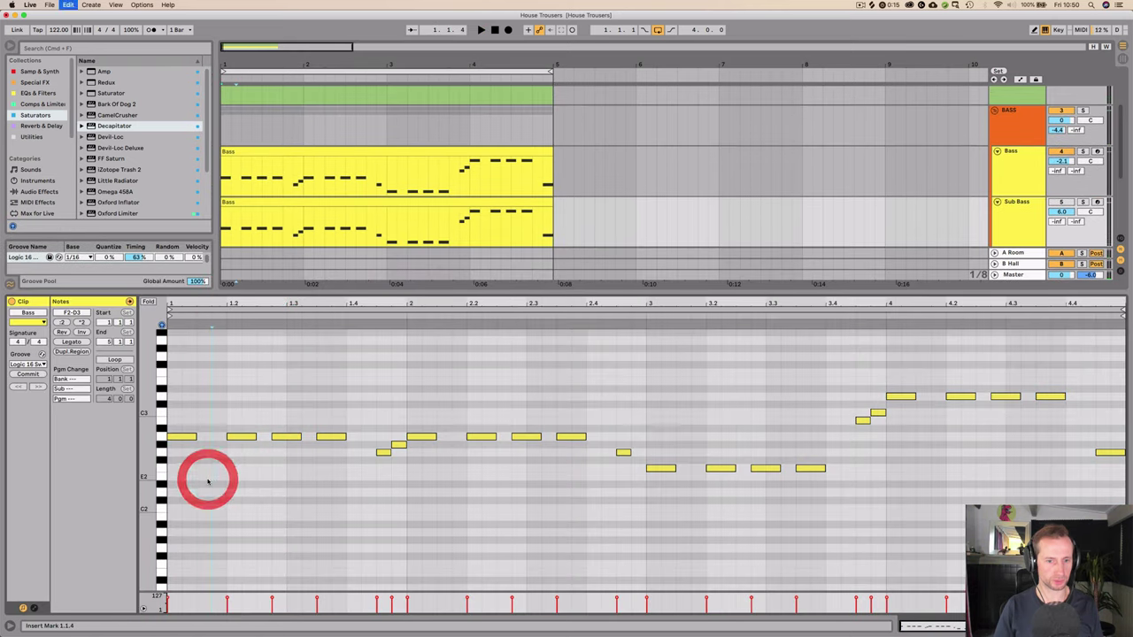
pyautogui.click(164, 437)
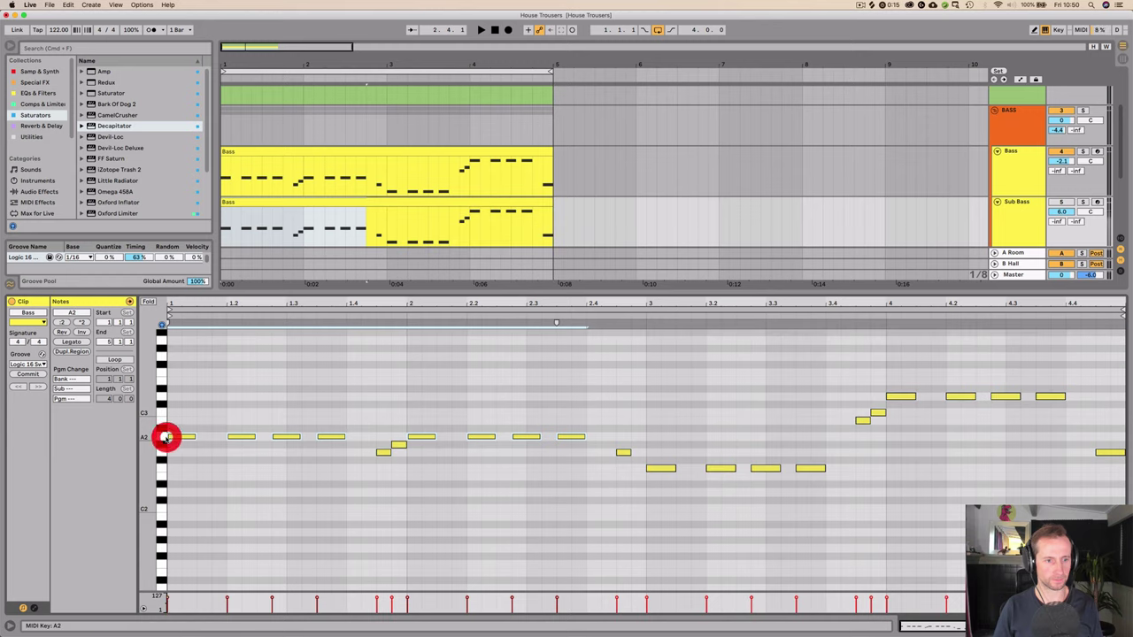
pyautogui.click(1019, 236)
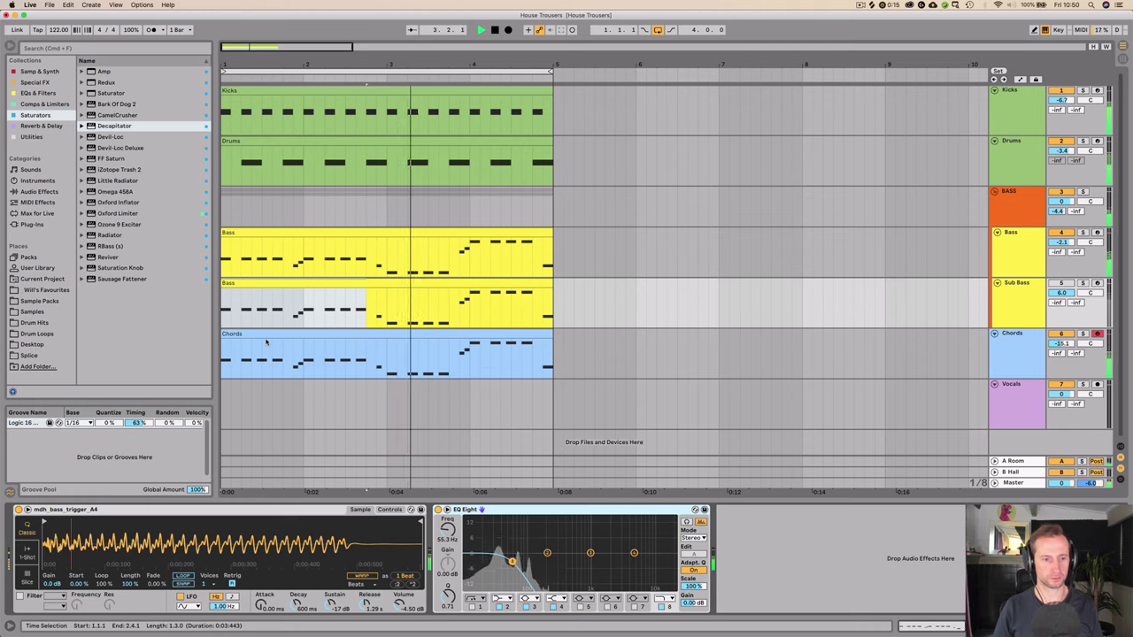
pyautogui.click(81, 513)
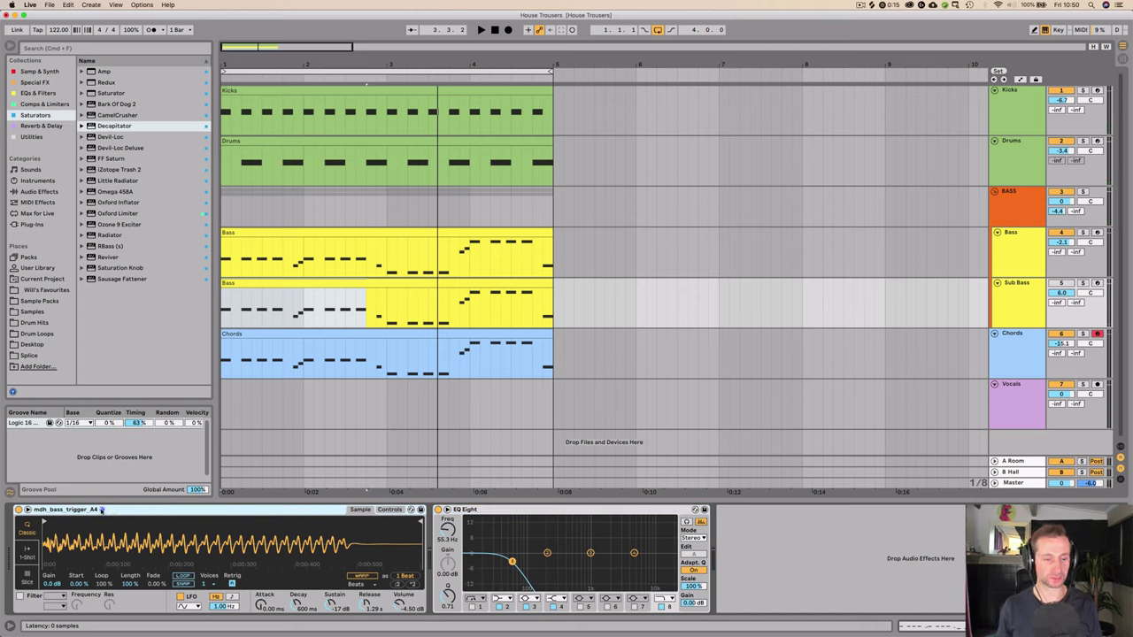
# Step: Set the transposition of the Bass track's mdh_bass_trigger_A4 instrument to +3 st, playing the loop before and after
pyautogui.click(382, 232)
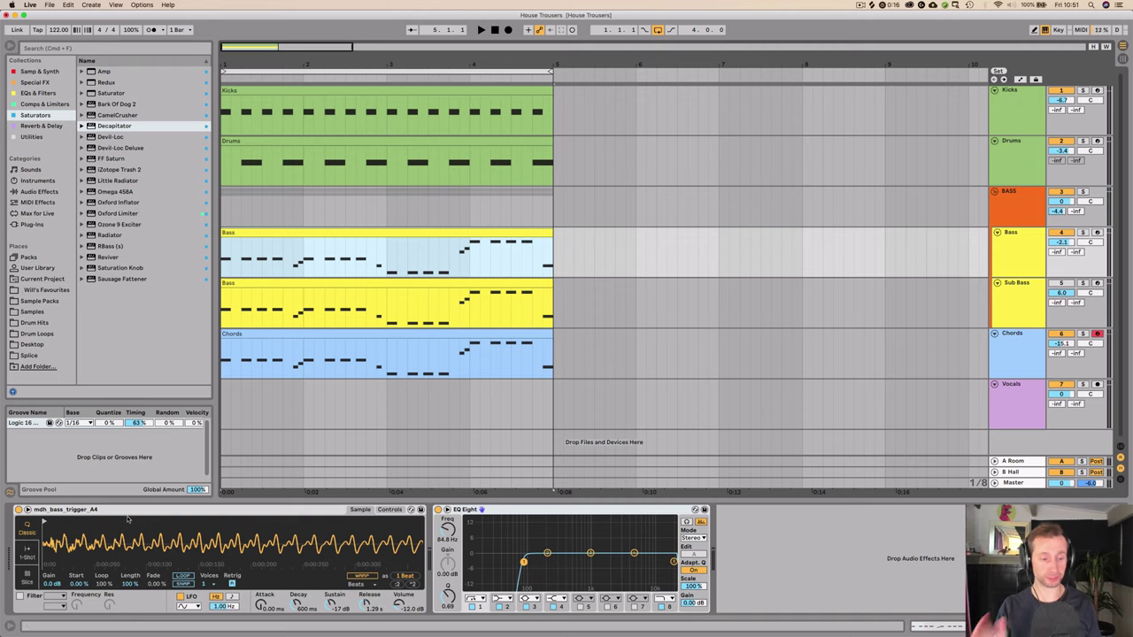
pyautogui.click(1015, 258)
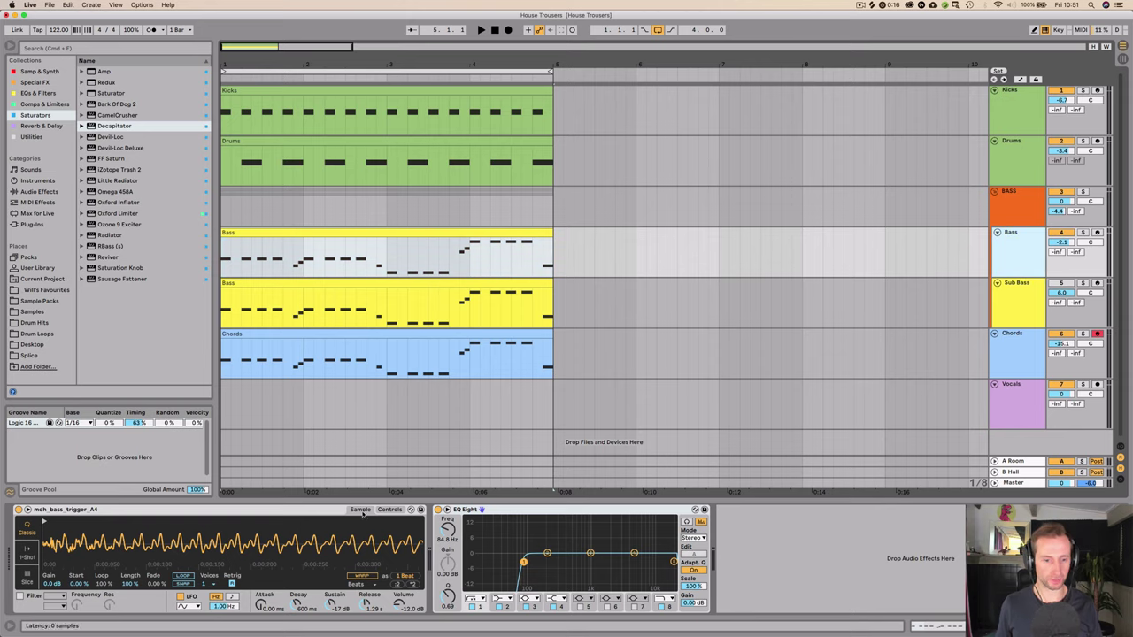
pyautogui.click(390, 510)
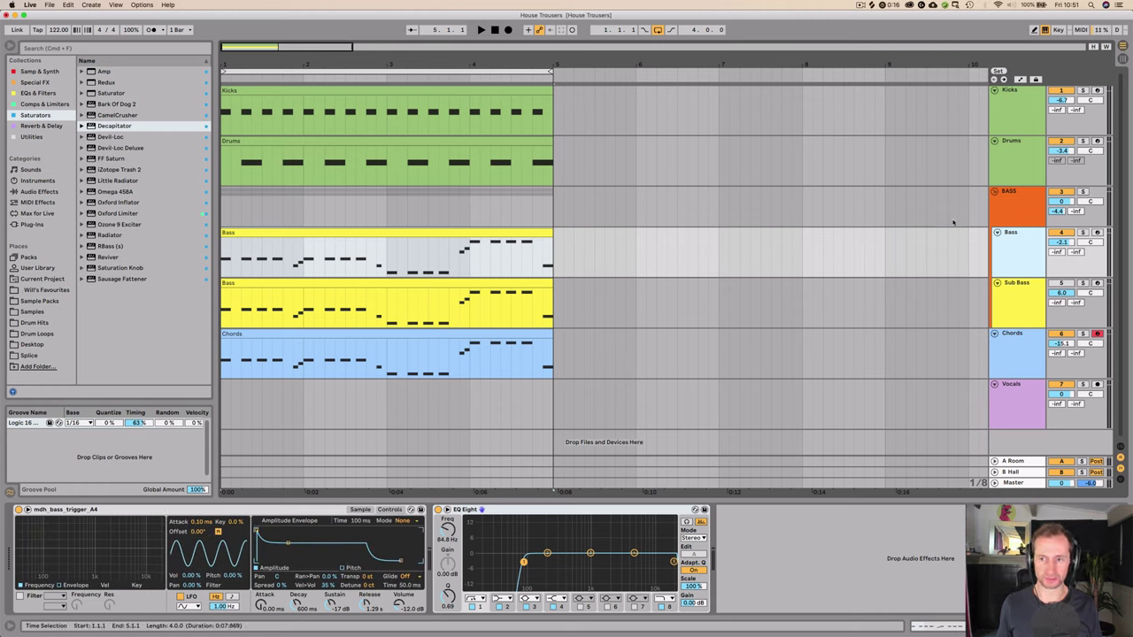
pyautogui.press('space')
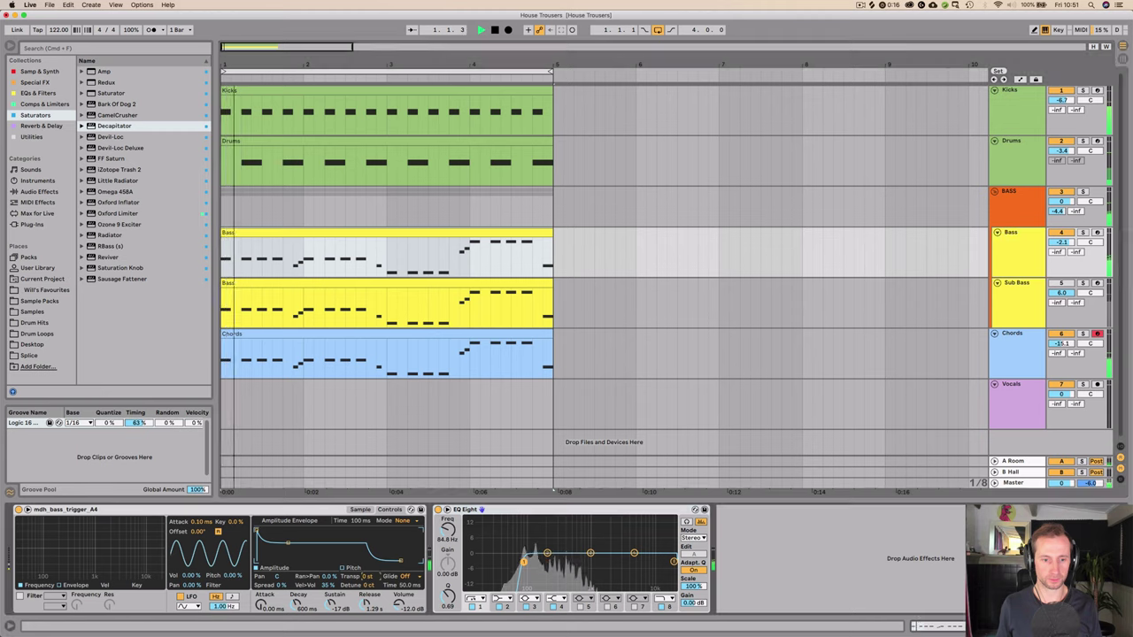
pyautogui.press('space')
pyautogui.moveTo(365, 578); pyautogui.dragTo(366, 574)
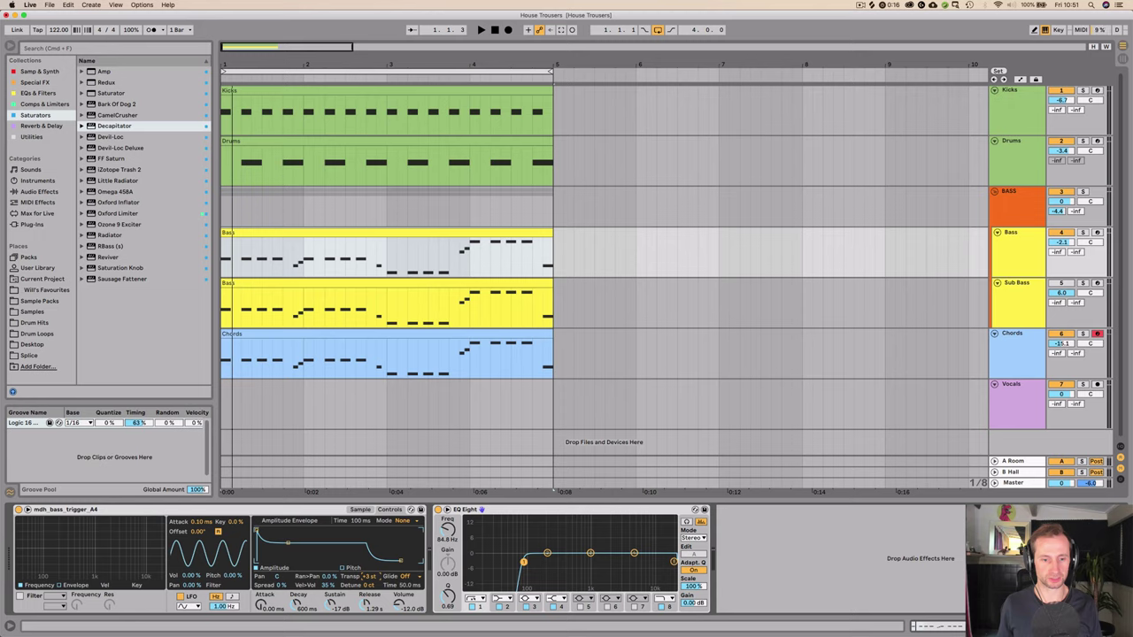
pyautogui.press('space')
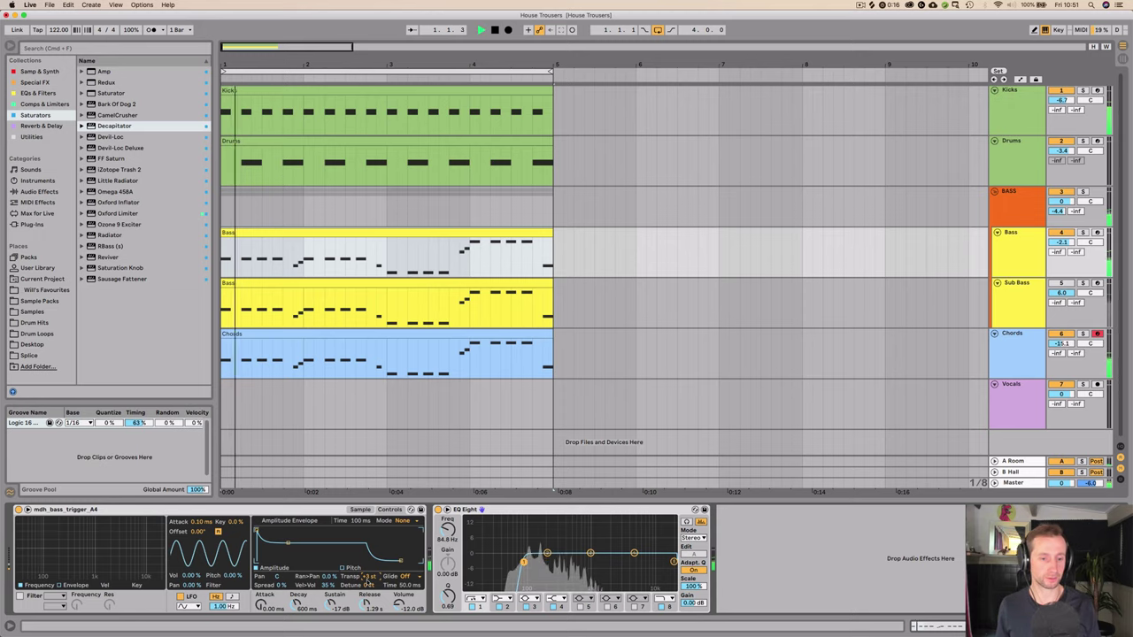
pyautogui.press('space')
# Step: Set the transposition of the Sub Bass track's mdh_bass_trigger_A4 instrument to +3 st
pyautogui.click(264, 284)
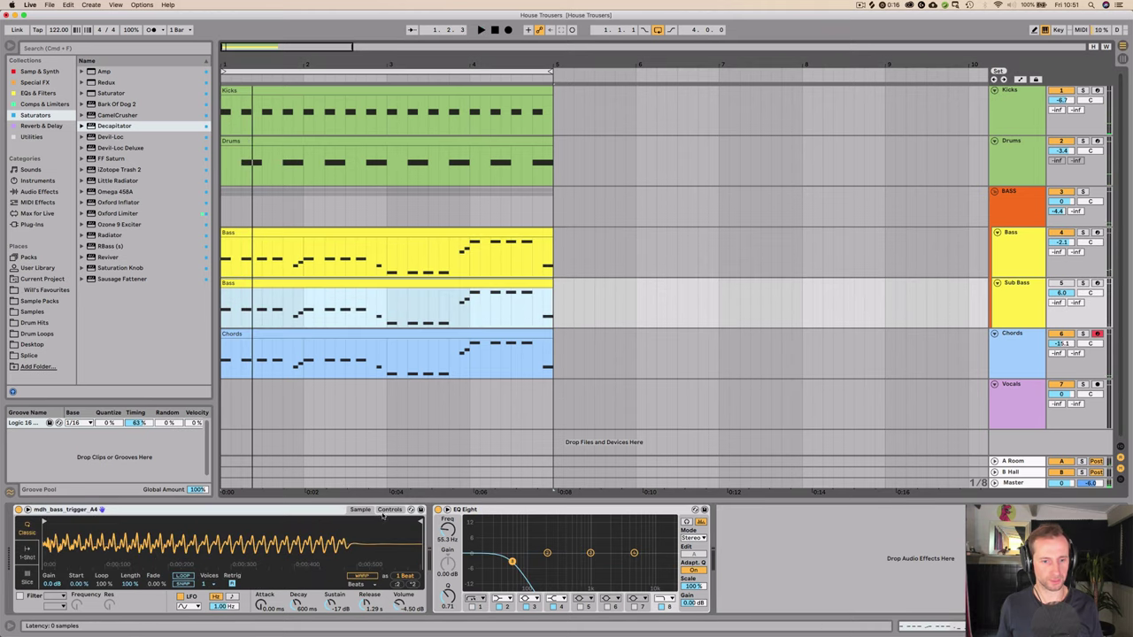
pyautogui.click(382, 509)
pyautogui.click(368, 583)
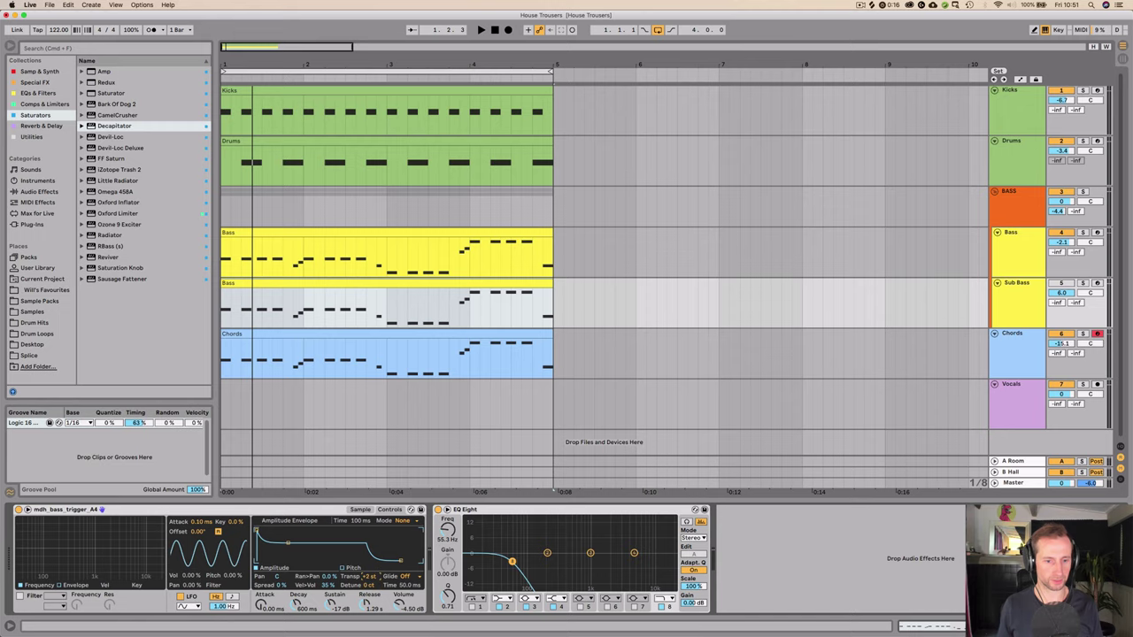
pyautogui.click(261, 232)
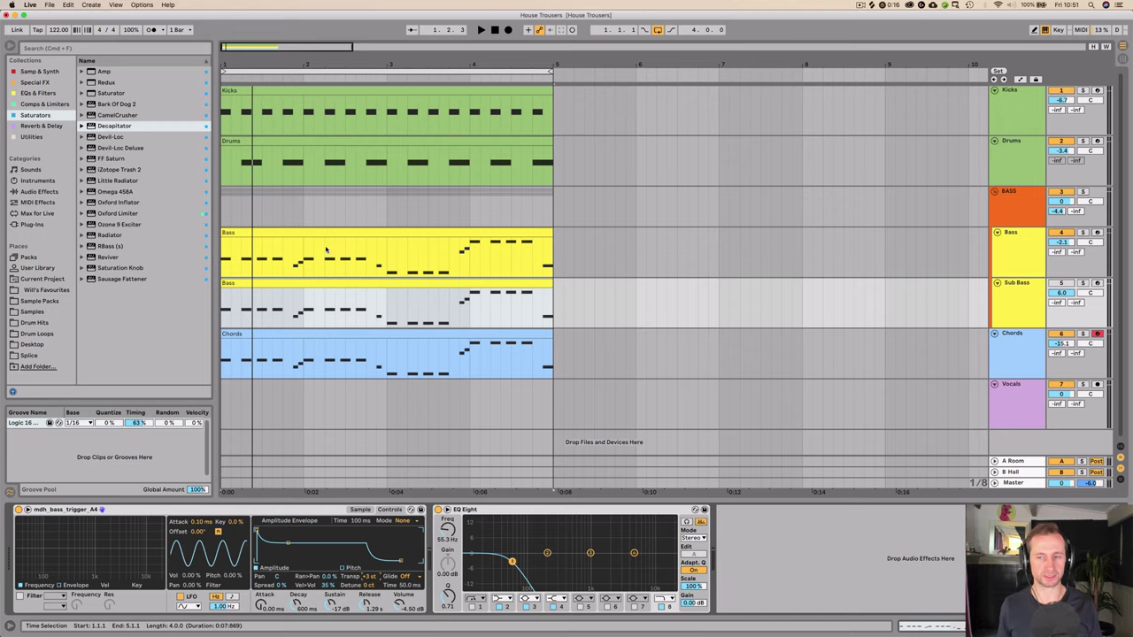
# Step: In the Chords clip, stretch the A2 notes at 1.1.1 and 2.1.1 to one bar each and delete the short passing notes in bar 1
pyautogui.doubleClick(253, 336)
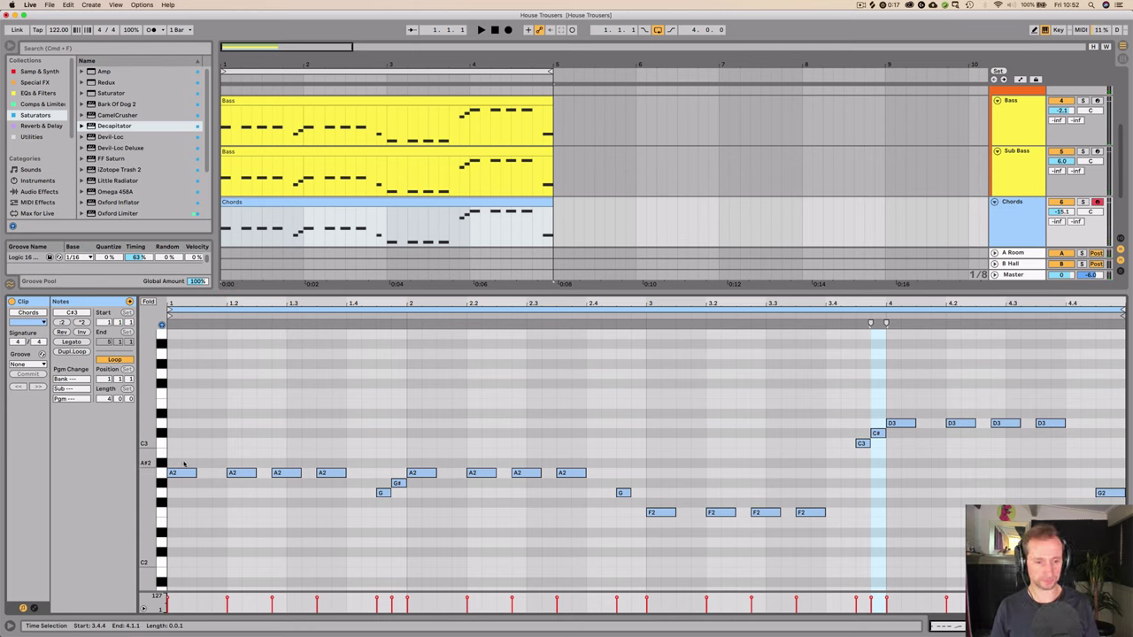
pyautogui.moveTo(194, 476); pyautogui.dragTo(402, 470)
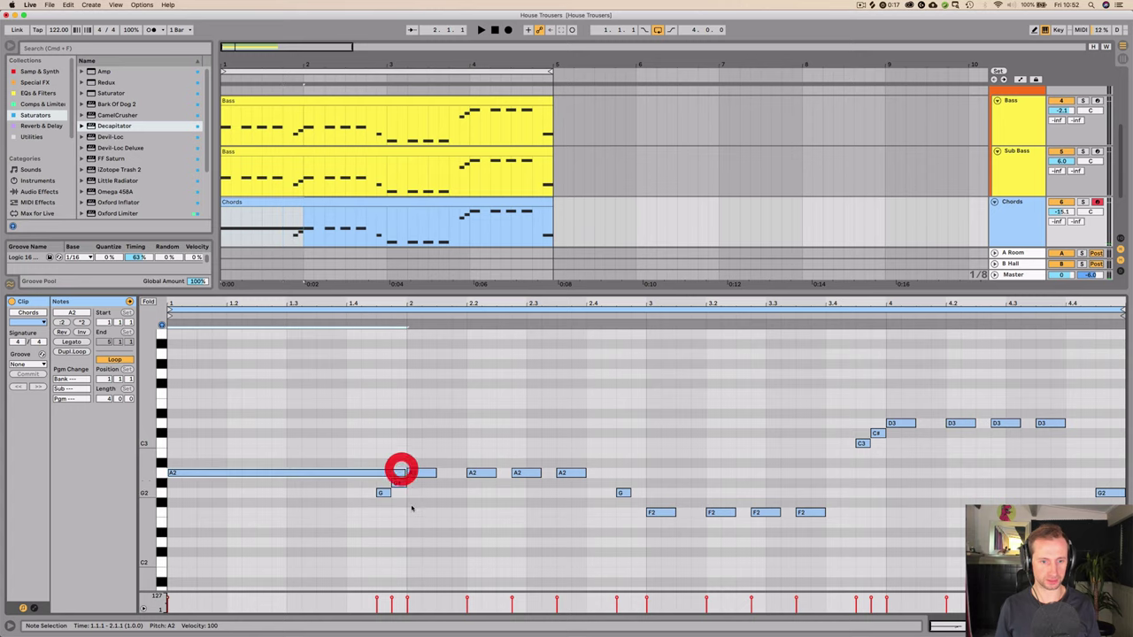
pyautogui.moveTo(413, 508); pyautogui.dragTo(362, 481)
pyautogui.press('Delete')
pyautogui.moveTo(434, 472); pyautogui.dragTo(645, 473)
# Step: Extend F2 to fill bar 3 and D3 to fill bar 4, delete the leftover short notes, and play the result
pyautogui.moveTo(641, 504)
pyautogui.mouseDown()
pyautogui.moveTo(623, 491)
pyautogui.moveTo(879, 514)
pyautogui.mouseUp()
pyautogui.press('Delete')
pyautogui.moveTo(830, 455); pyautogui.dragTo(1054, 416)
pyautogui.press('Delete')
pyautogui.moveTo(801, 513); pyautogui.dragTo(1025, 425)
pyautogui.moveTo(1124, 424)
pyautogui.mouseDown()
pyautogui.moveTo(1095, 424)
pyautogui.moveTo(1124, 424)
pyautogui.mouseUp()
pyautogui.press('Delete')
pyautogui.press('space')
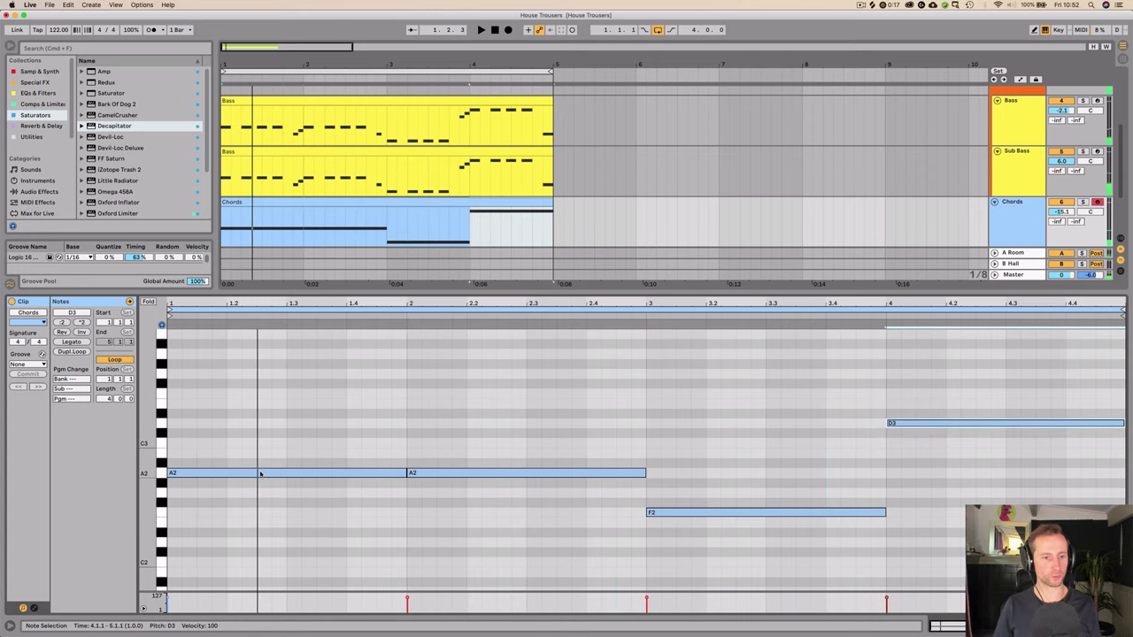
# Step: Add sixteenth notes B2, C3, D3, E3, F3, G3 and A3 stacked at 1.1.1 in the Chords clip
pyautogui.scroll(3, 257, 472)
pyautogui.doubleClick(173, 512)
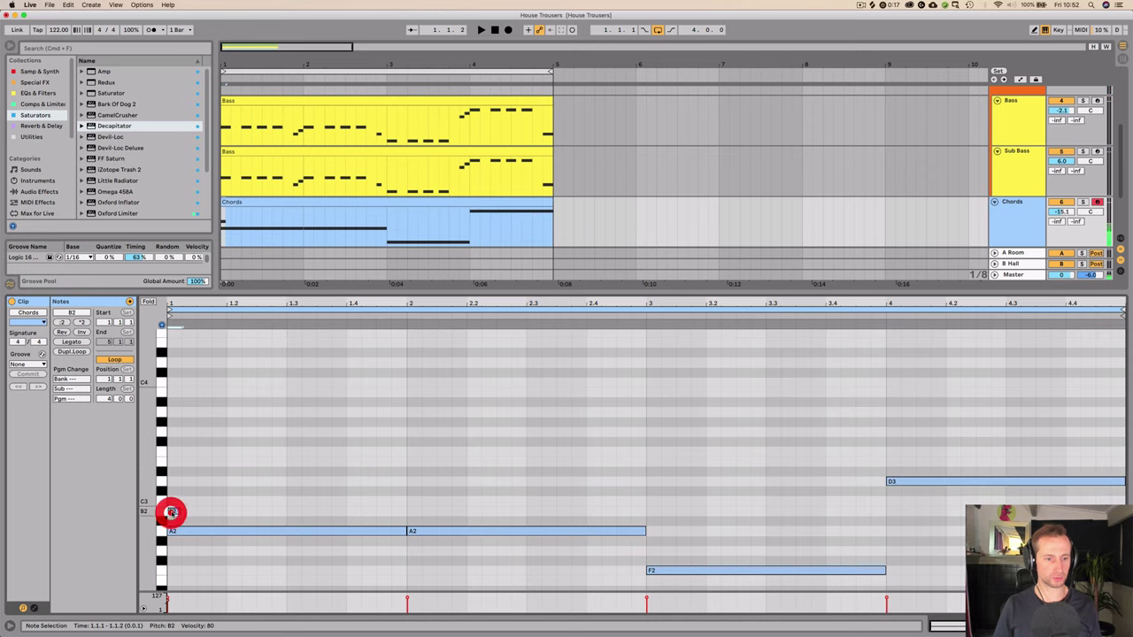
pyautogui.doubleClick(174, 502)
pyautogui.doubleClick(178, 482)
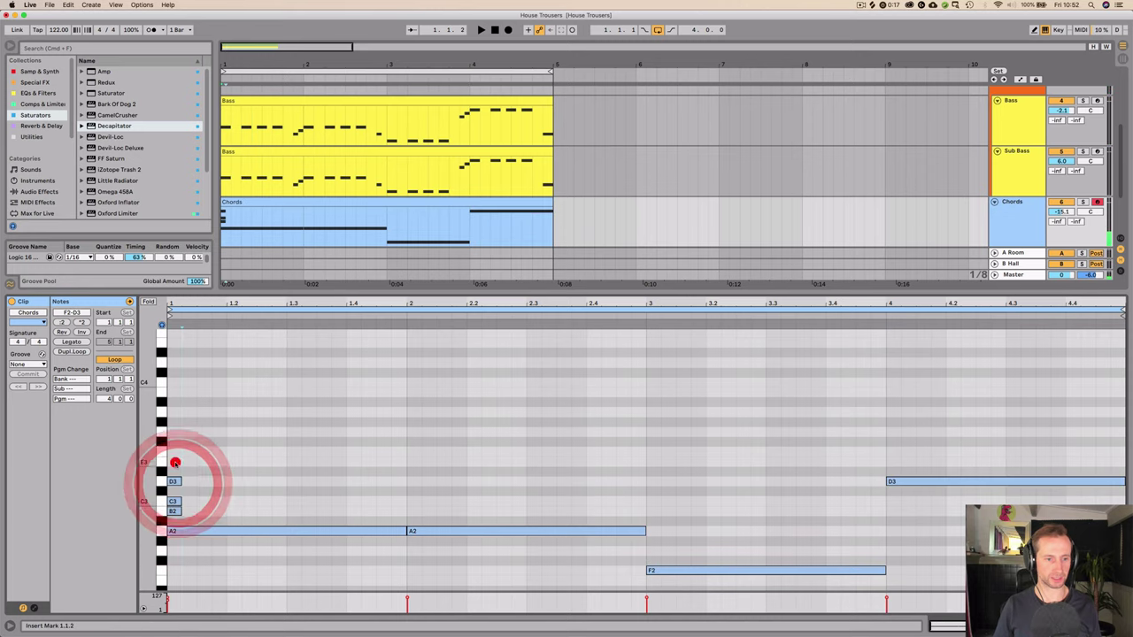
pyautogui.doubleClick(173, 461)
pyautogui.doubleClick(171, 452)
pyautogui.doubleClick(171, 432)
pyautogui.doubleClick(172, 413)
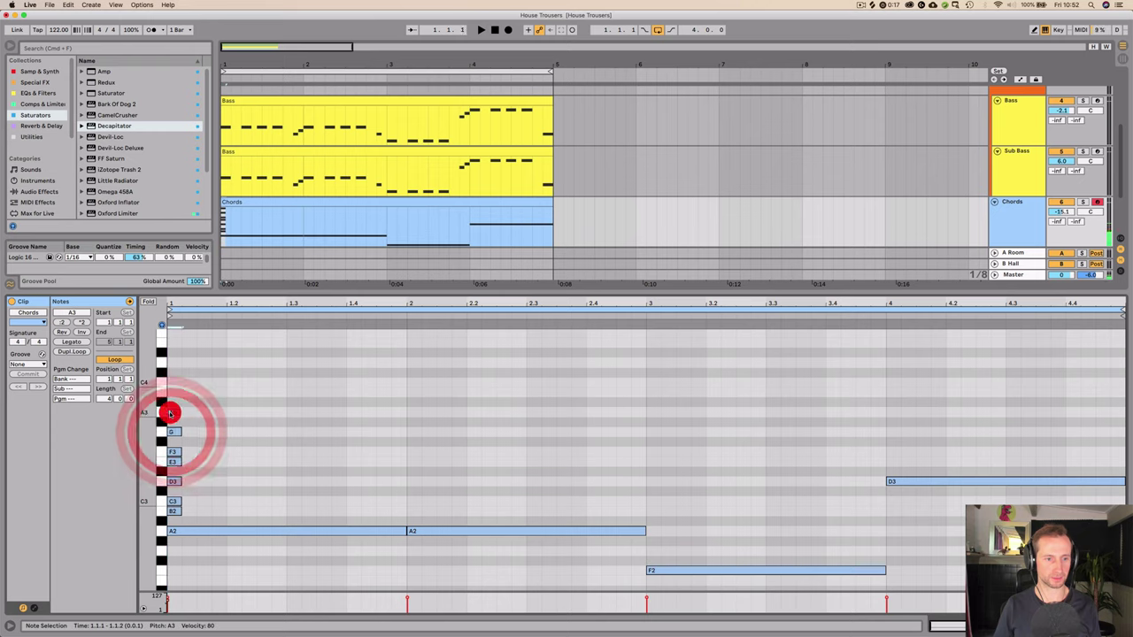
# Step: Move the stacked scale notes one sixteenth before 1.1.1, extend the scale down to A1, and fold the editor to the used notes
pyautogui.moveTo(180, 395); pyautogui.dragTo(173, 523)
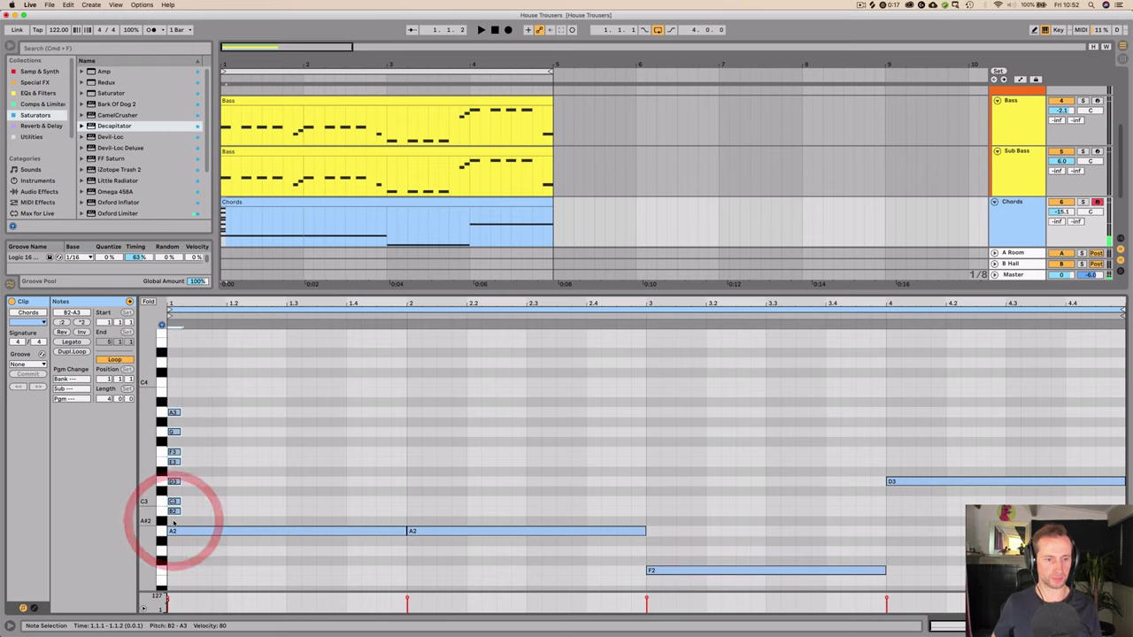
pyautogui.press('Left')
pyautogui.doubleClick(173, 531)
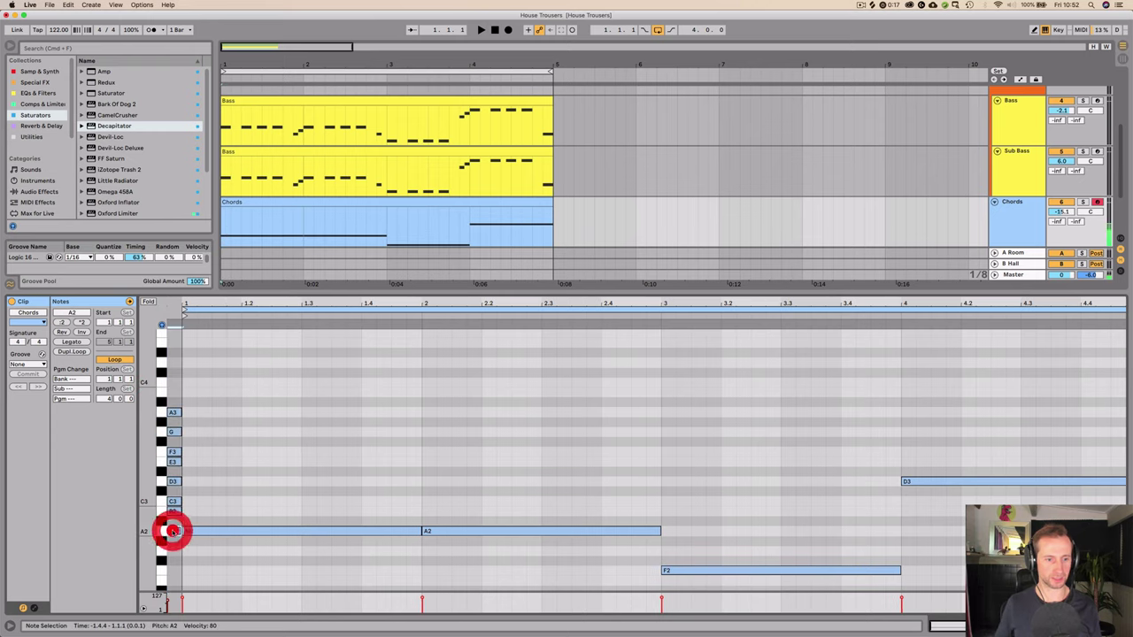
pyautogui.moveTo(176, 550)
pyautogui.mouseDown()
pyautogui.moveTo(171, 414)
pyautogui.moveTo(173, 533)
pyautogui.mouseUp()
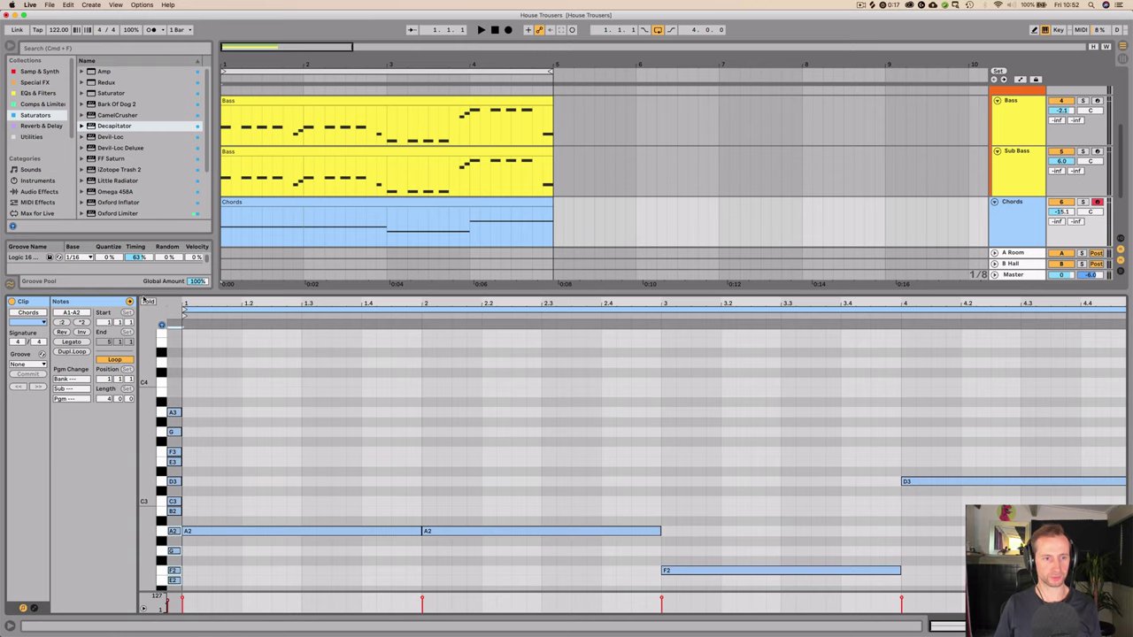
pyautogui.click(147, 302)
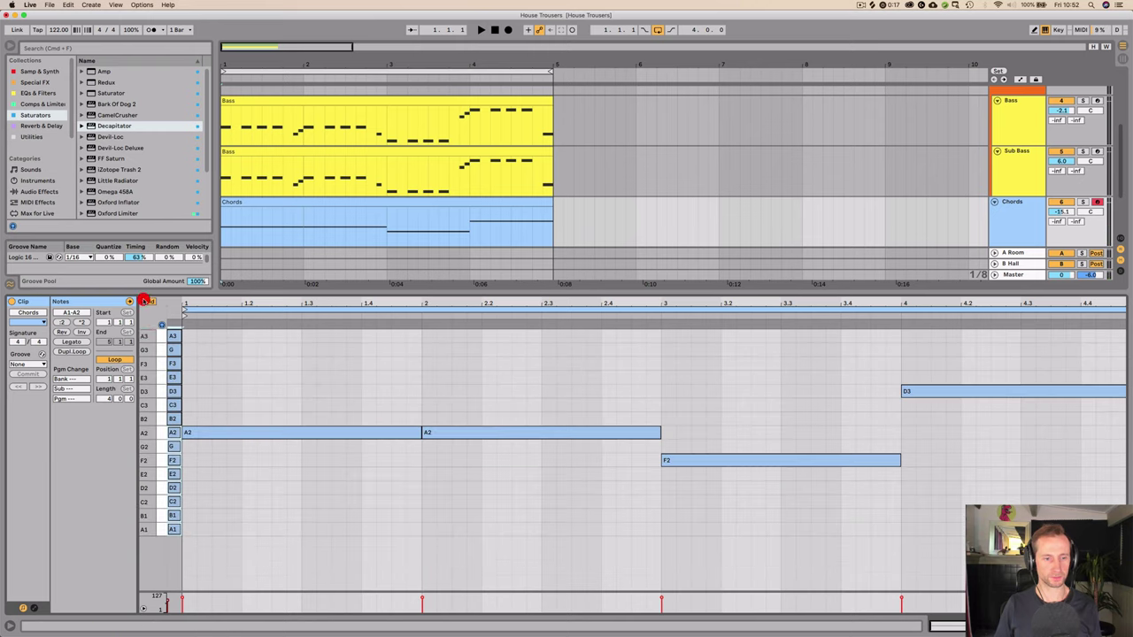
# Step: Copy the root notes upward to build triads A2-C3-E3 in bars 1 and 2, F2-A2-C3 in bar 3 and D3-F3-A3 in bar 4
pyautogui.click(236, 434)
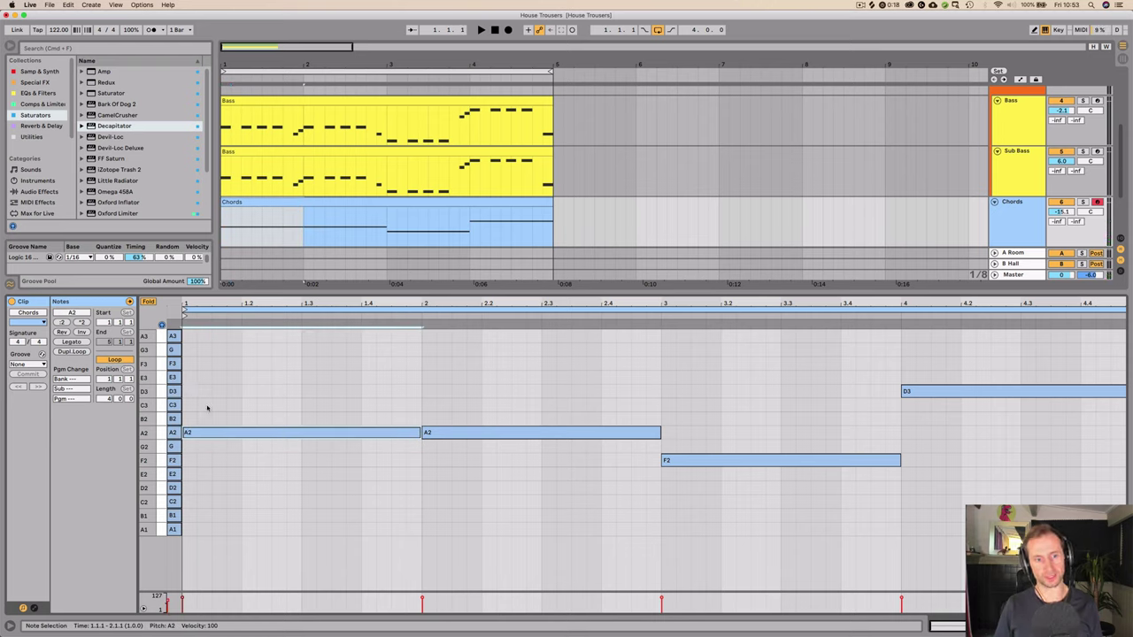
pyautogui.moveTo(211, 434); pyautogui.dragTo(211, 378)
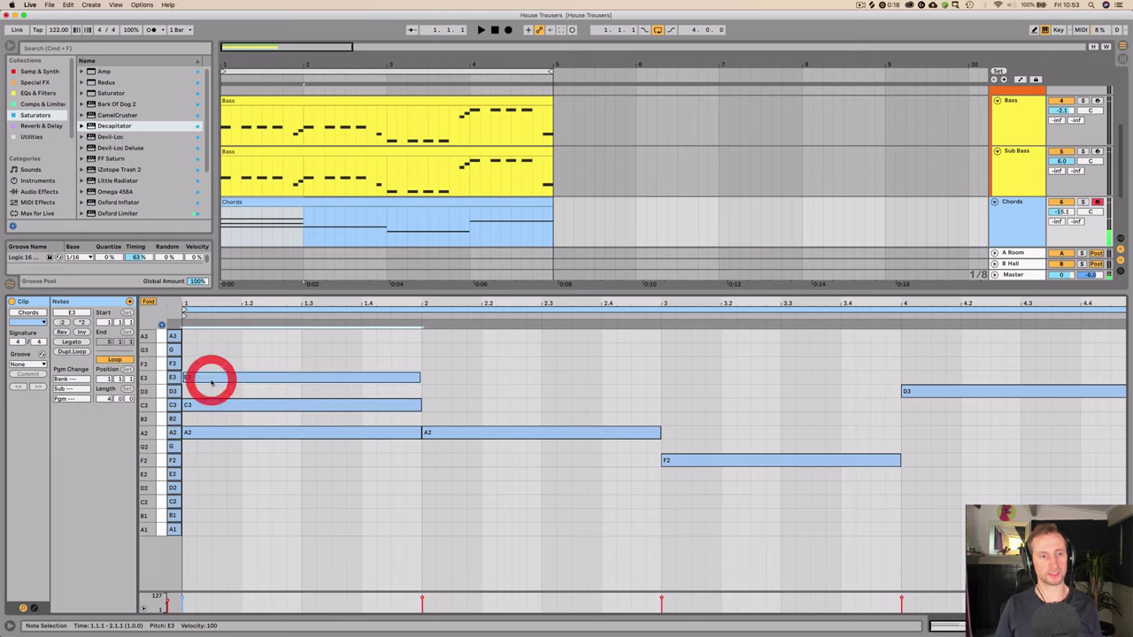
pyautogui.moveTo(431, 434); pyautogui.dragTo(446, 378)
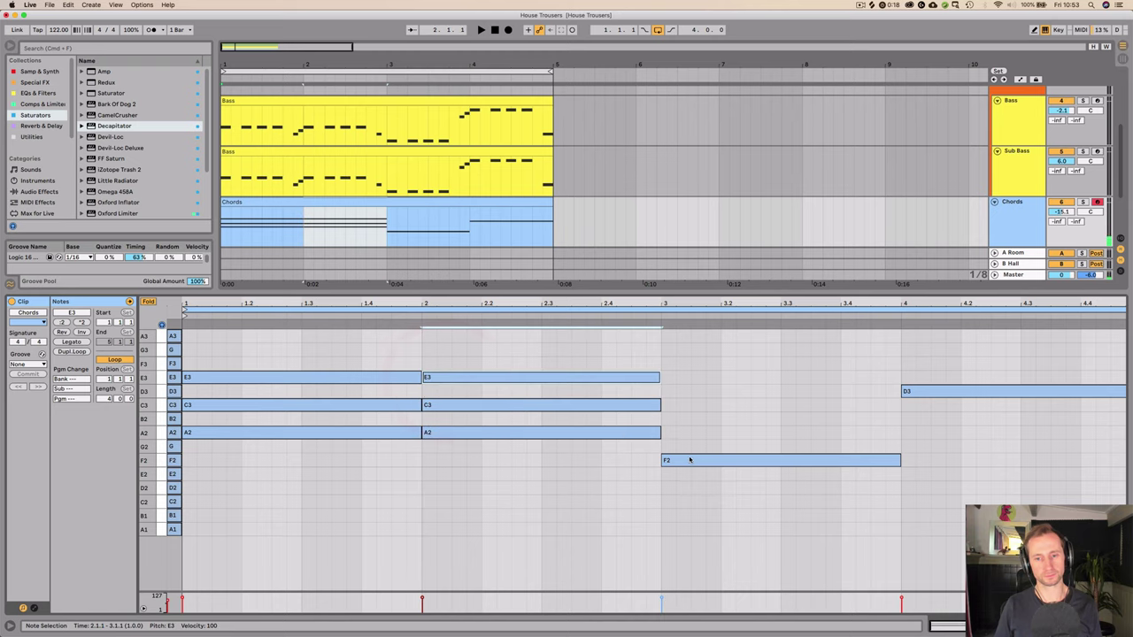
pyautogui.moveTo(690, 461); pyautogui.dragTo(692, 405)
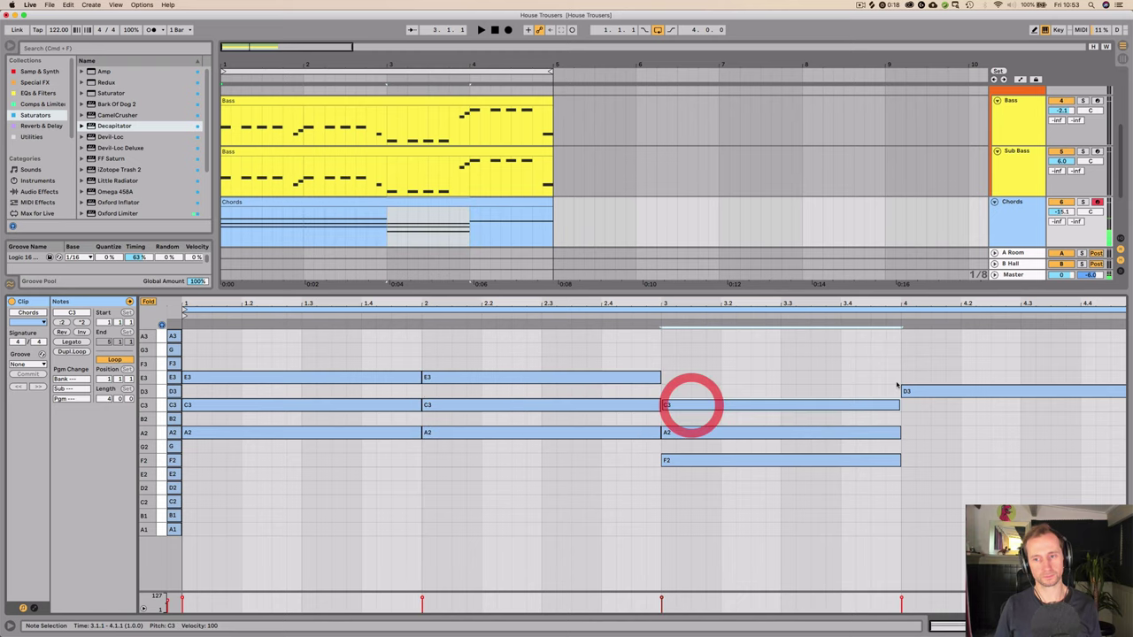
pyautogui.moveTo(924, 392); pyautogui.dragTo(924, 340)
pyautogui.press('space')
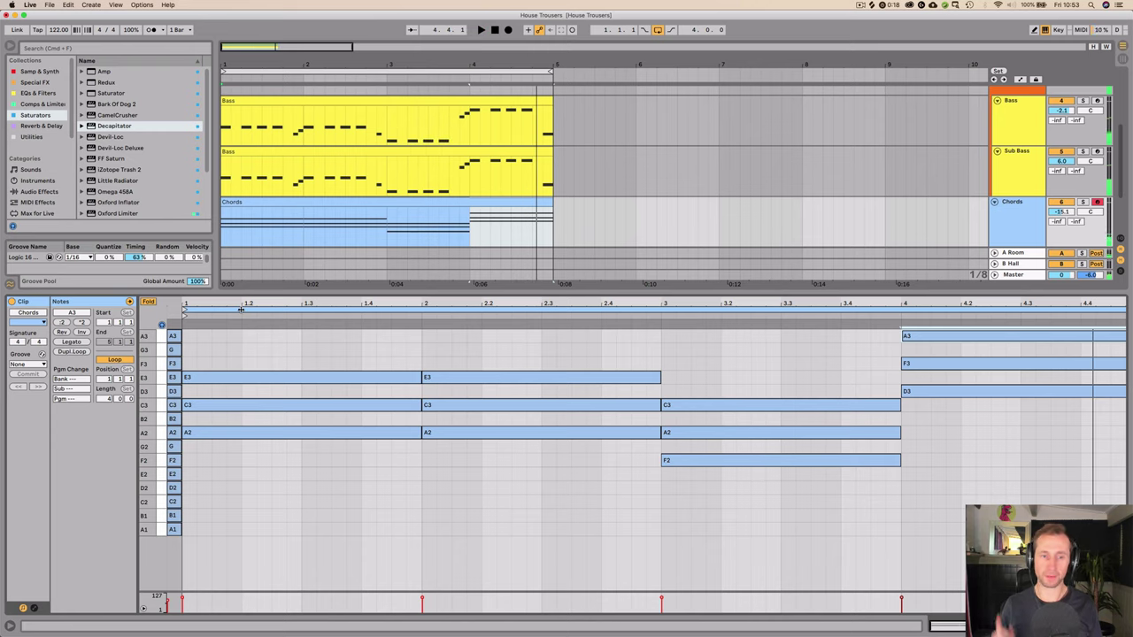
# Step: Unfold the note editor, extend the scale guide notes before 1.1.1 up to A4, and fold the editor again
pyautogui.click(148, 302)
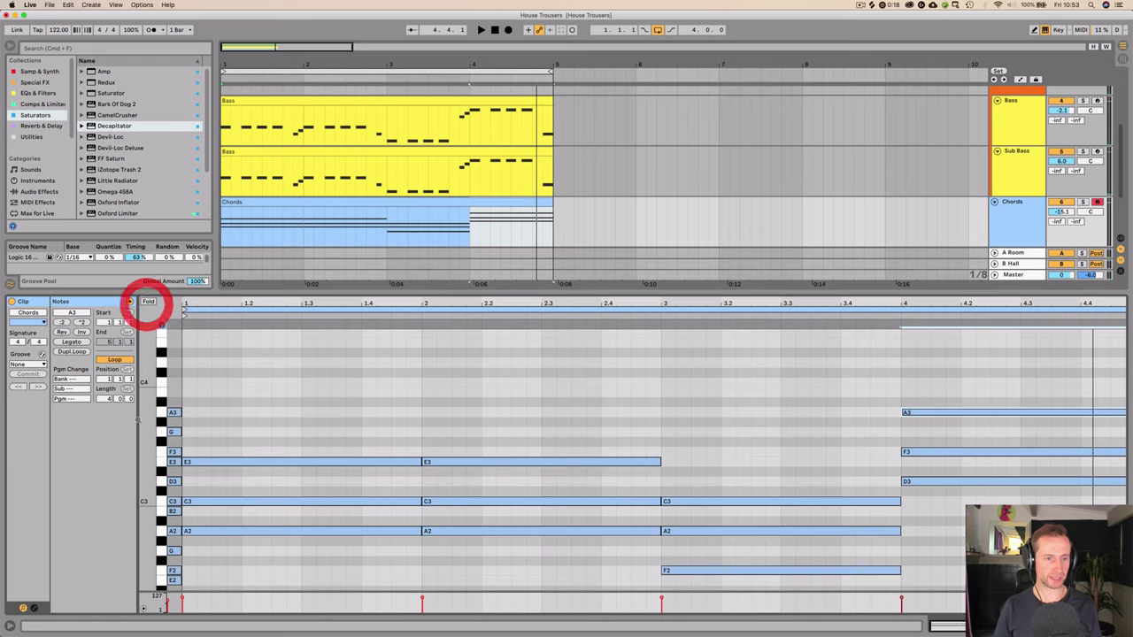
pyautogui.moveTo(178, 498); pyautogui.dragTo(175, 530)
pyautogui.hotkey('shift', 'Up')
pyautogui.moveTo(174, 350); pyautogui.dragTo(175, 411)
pyautogui.click(147, 302)
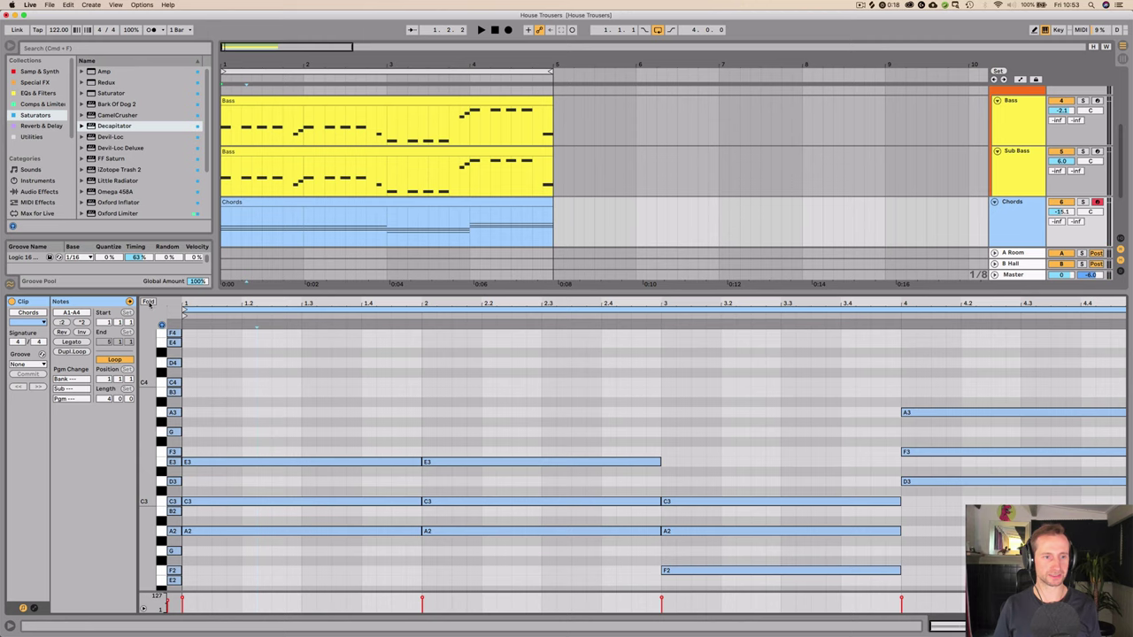
# Step: Add a one-bar G3 above the E3 notes in bars 1 and 2 to turn both triads into seventh chords
pyautogui.click(226, 398)
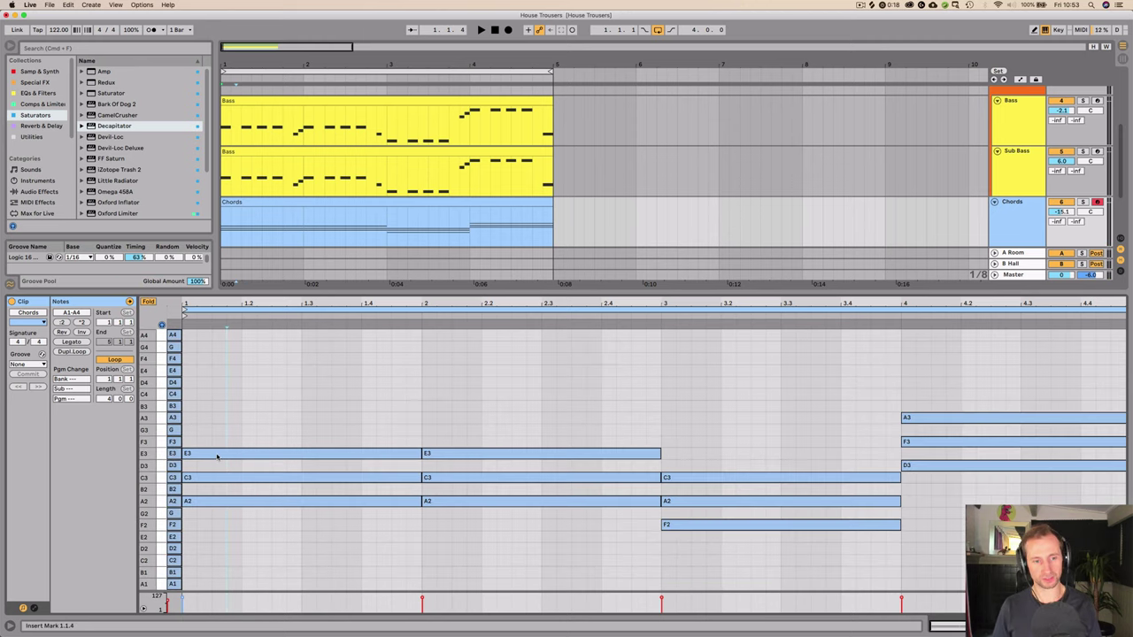
pyautogui.moveTo(219, 458); pyautogui.dragTo(220, 430)
pyautogui.press('space')
pyautogui.press('space')
pyautogui.moveTo(465, 458); pyautogui.dragTo(470, 431)
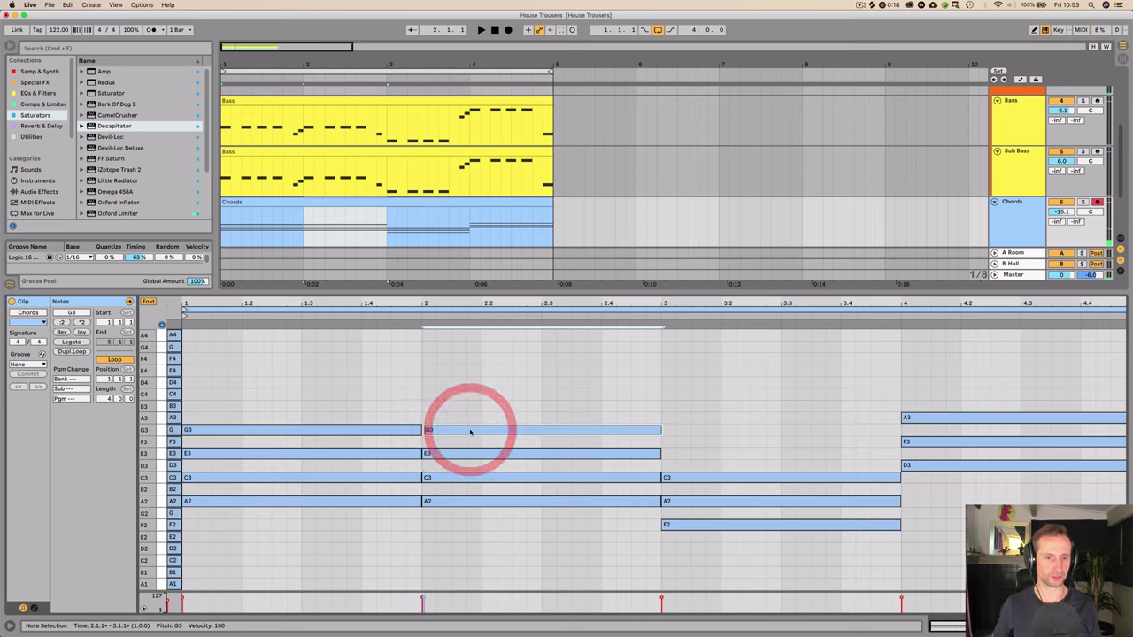
# Step: Remove the G3 from the bar 1 chord to compare it by ear, undo the removal and play the chords
pyautogui.doubleClick(372, 430)
pyautogui.press('space')
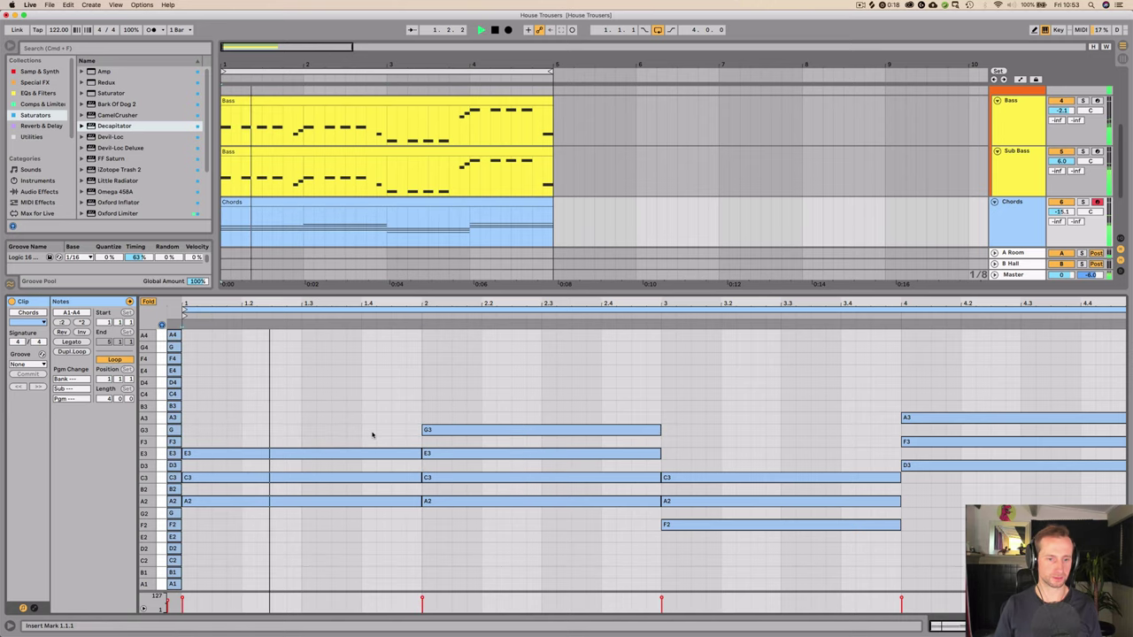
pyautogui.press('super+z')
pyautogui.press('space')
pyautogui.press('space')
pyautogui.click(468, 405)
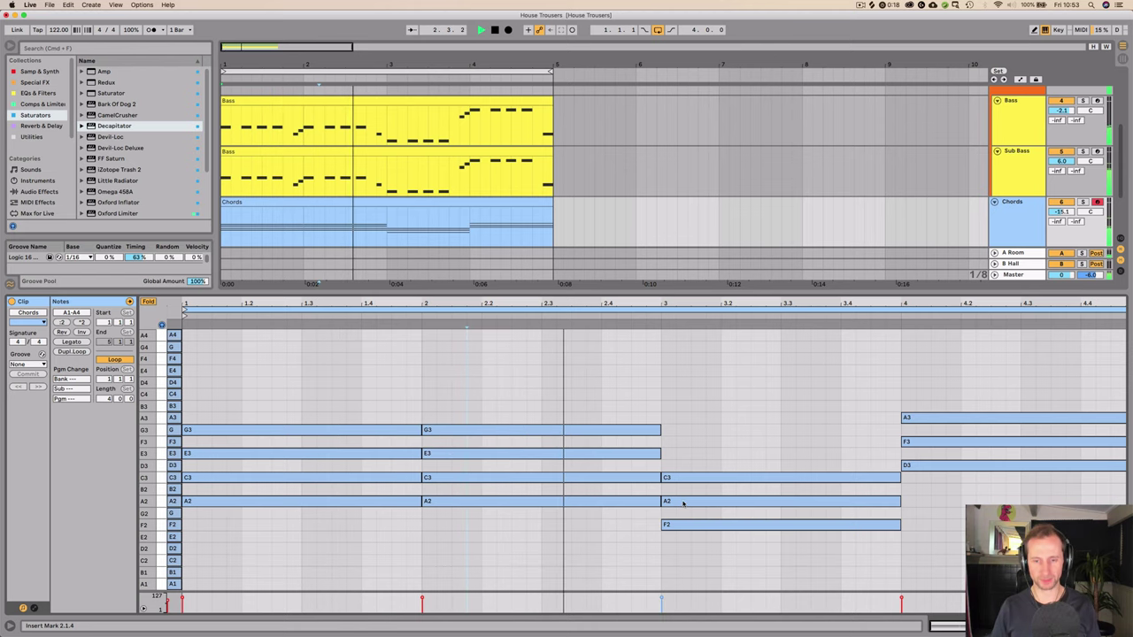
# Step: Add a one-bar E3 to the bar 3 chord and a one-bar C4 to the bar 4 chord, and play both seventh chords
pyautogui.doubleClick(688, 455)
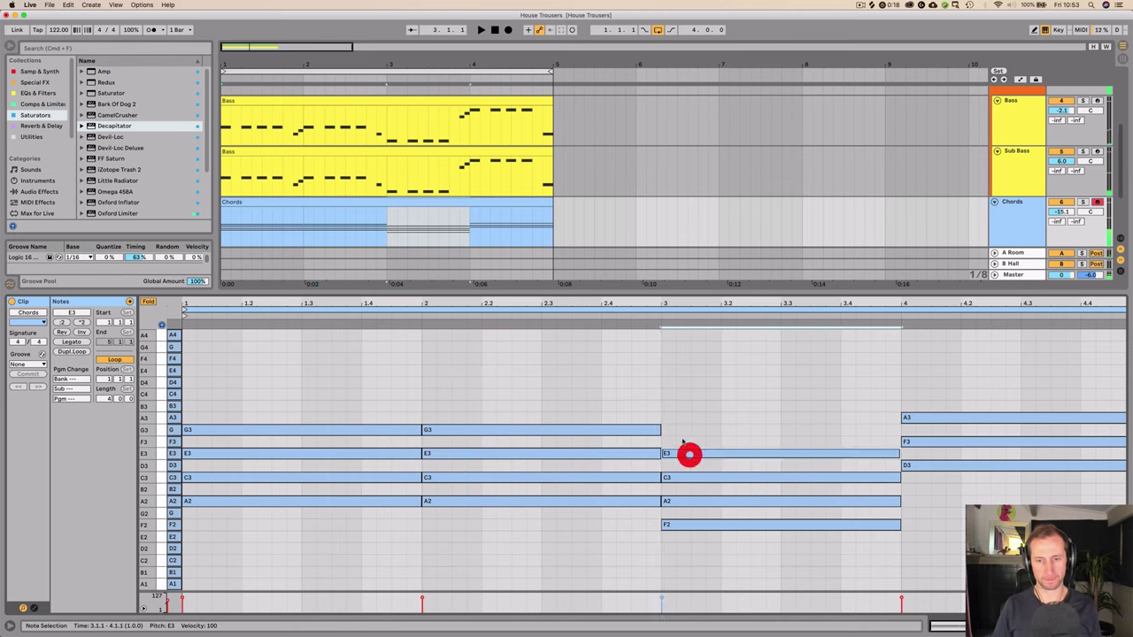
pyautogui.click(649, 317)
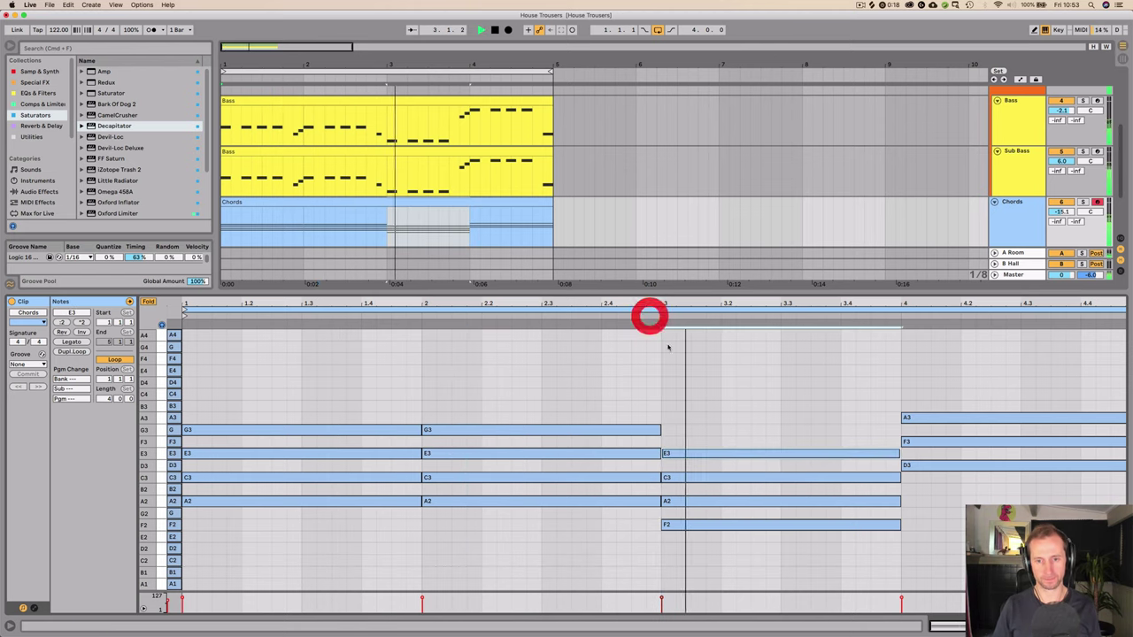
pyautogui.doubleClick(924, 394)
pyautogui.press('space')
pyautogui.click(870, 316)
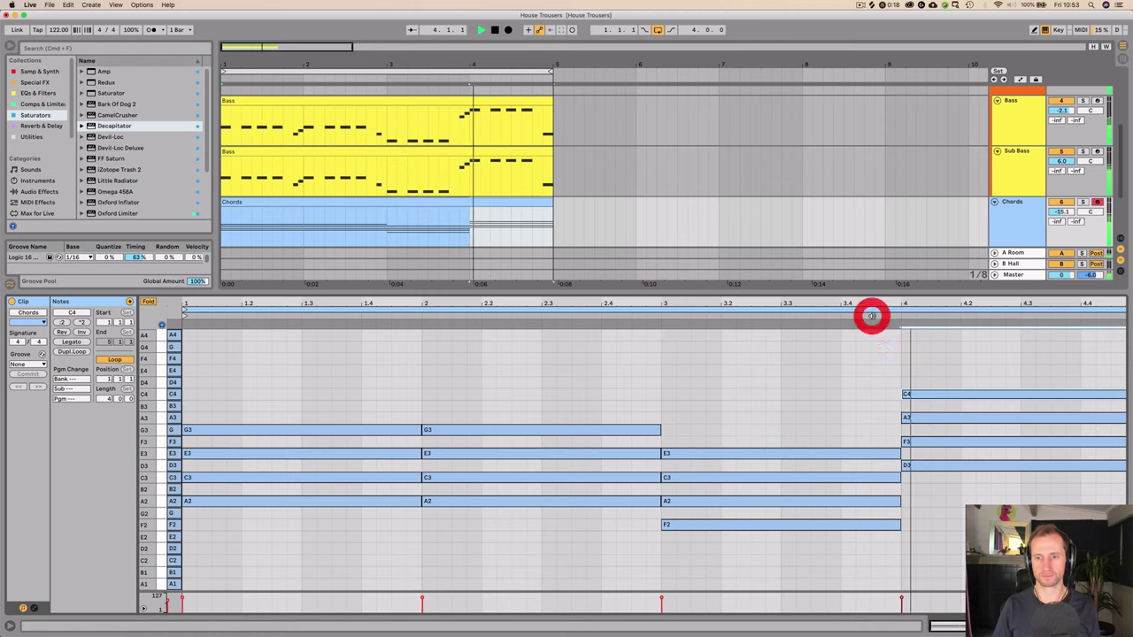
pyautogui.click(648, 377)
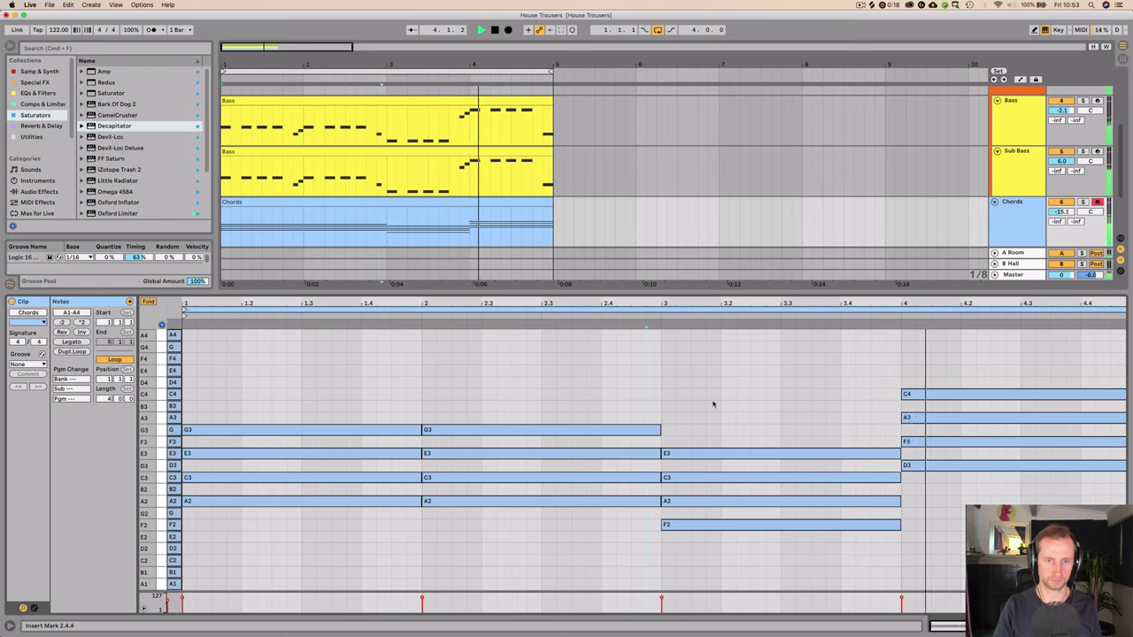
# Step: Duplicate the Chords clip to bar 5 of the arrangement as a backup and open the original clip's notes
pyautogui.hotkey('shift', 'Tab')
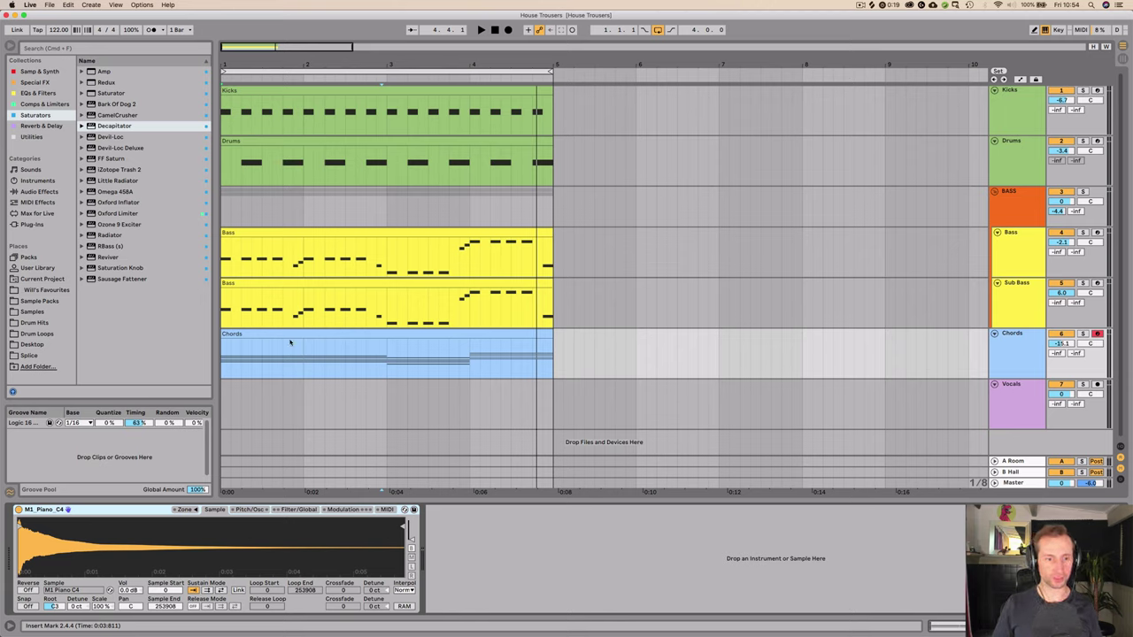
pyautogui.moveTo(291, 333); pyautogui.dragTo(620, 335)
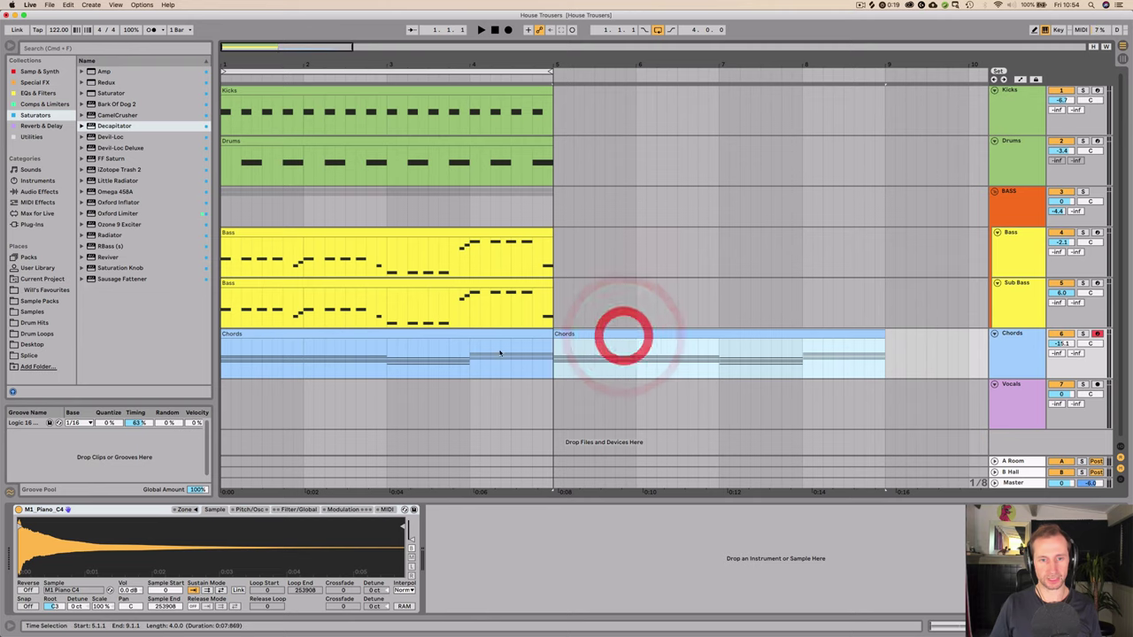
pyautogui.click(388, 338)
pyautogui.doubleClick(388, 339)
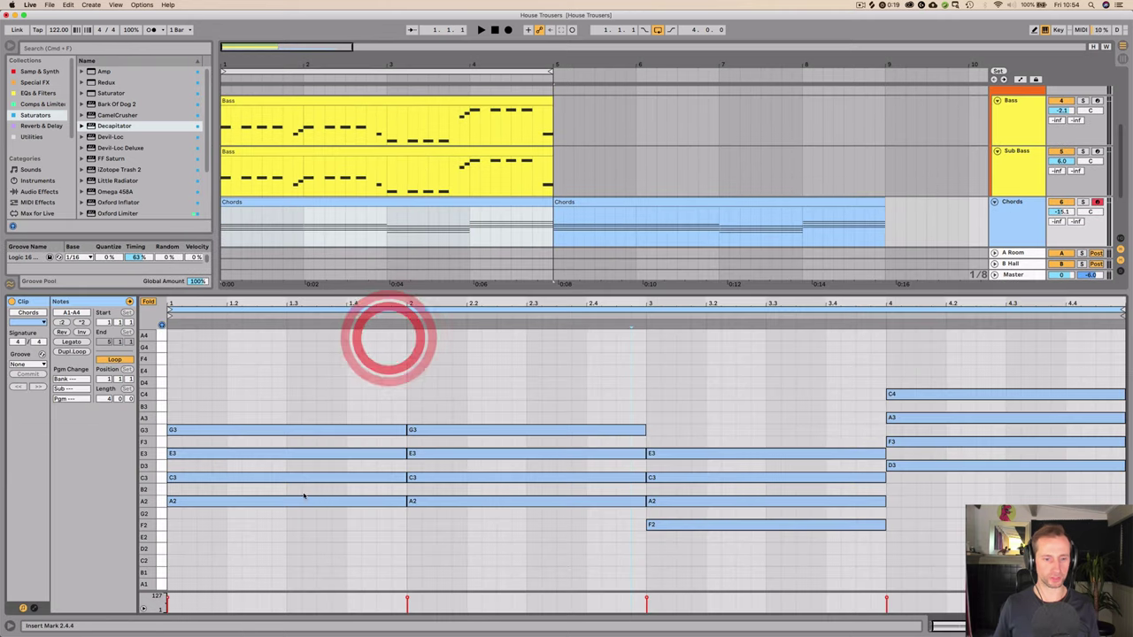
pyautogui.click(975, 328)
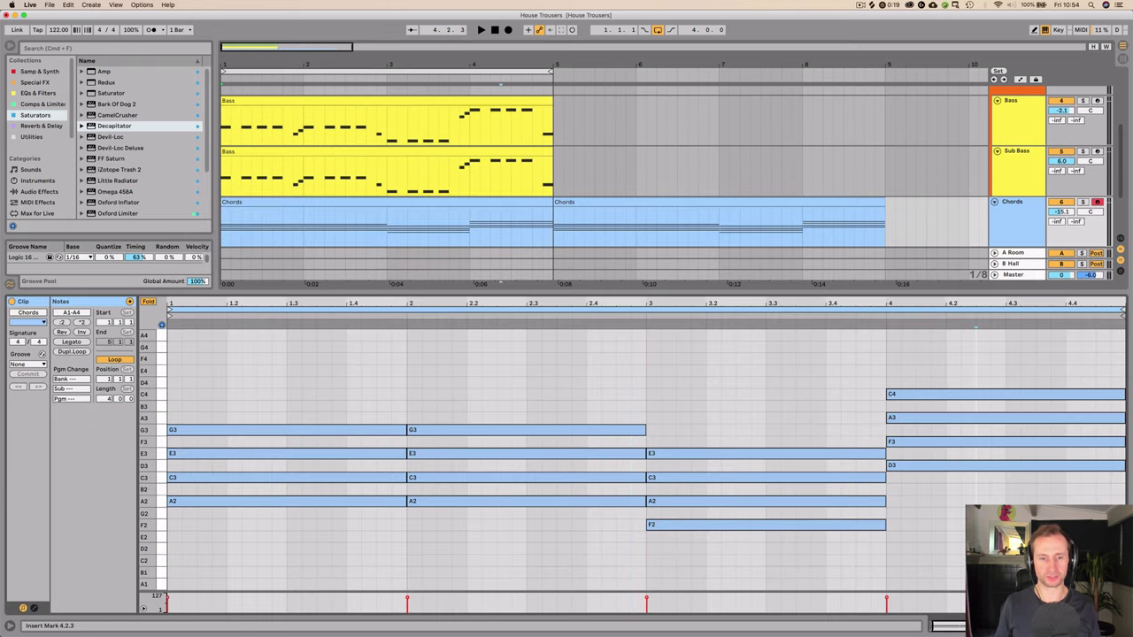
# Step: Shorten all four notes of the bar 1 chord to one sixteenth
pyautogui.moveTo(372, 527); pyautogui.dragTo(383, 383)
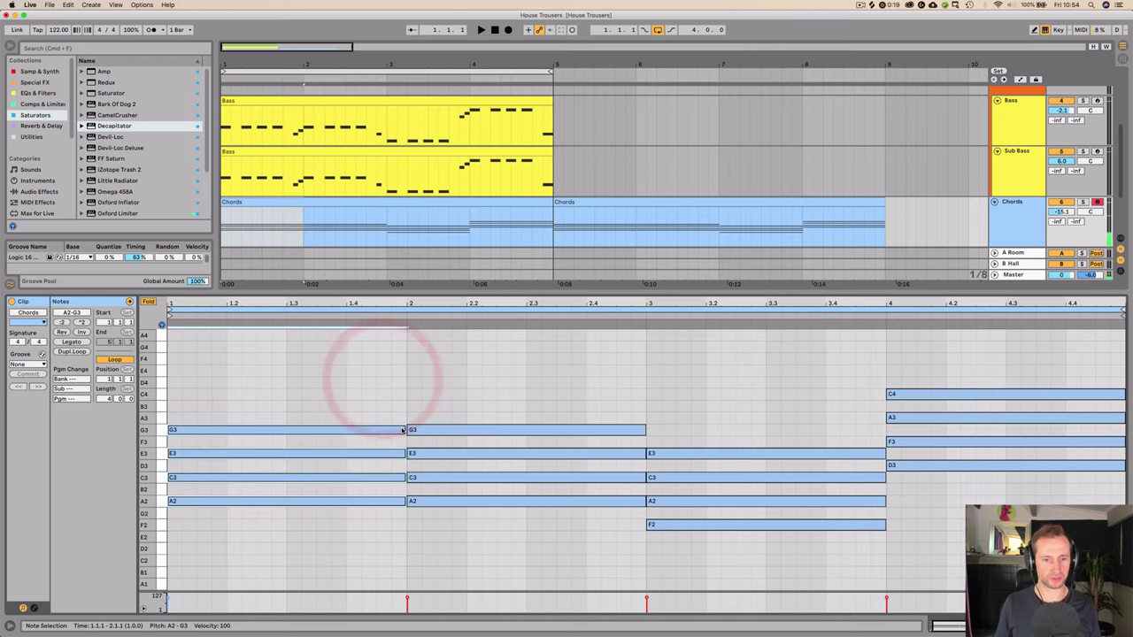
pyautogui.moveTo(406, 430); pyautogui.dragTo(182, 429)
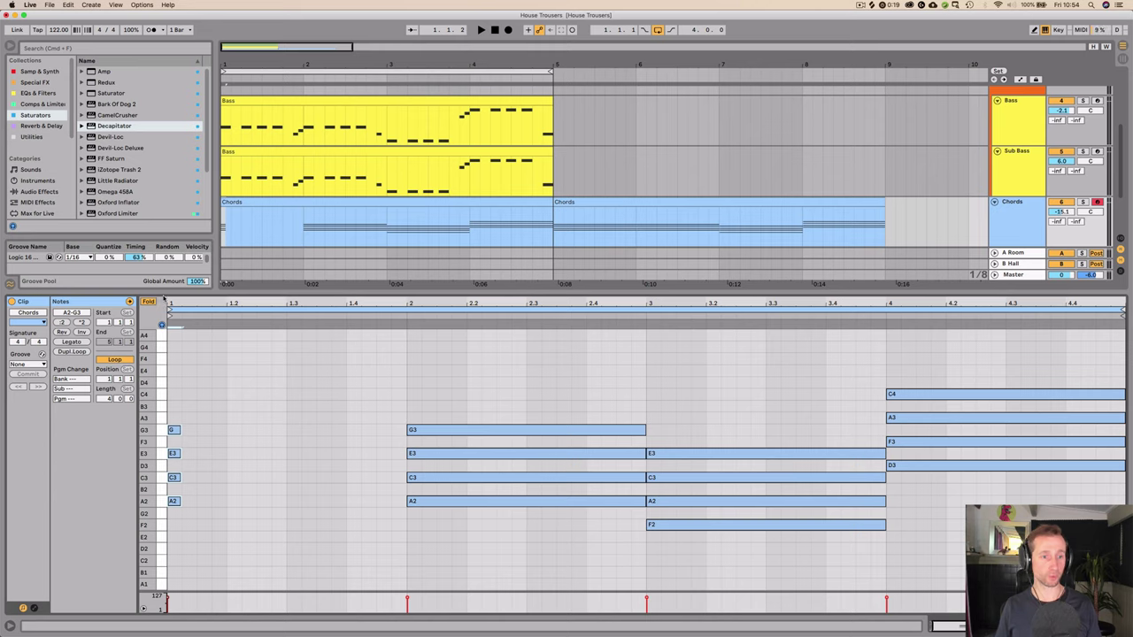
pyautogui.moveTo(174, 302); pyautogui.dragTo(181, 303)
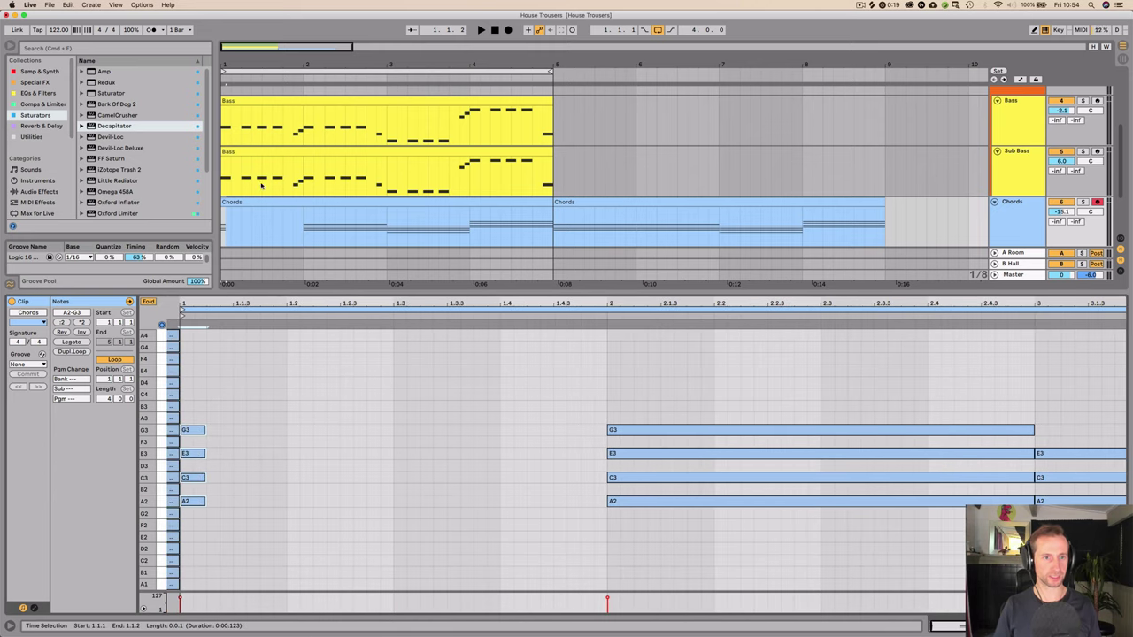
# Step: Apply the Logic 16 groove from the groove pool to the original Chords clip and reopen the clip
pyautogui.click(21, 258)
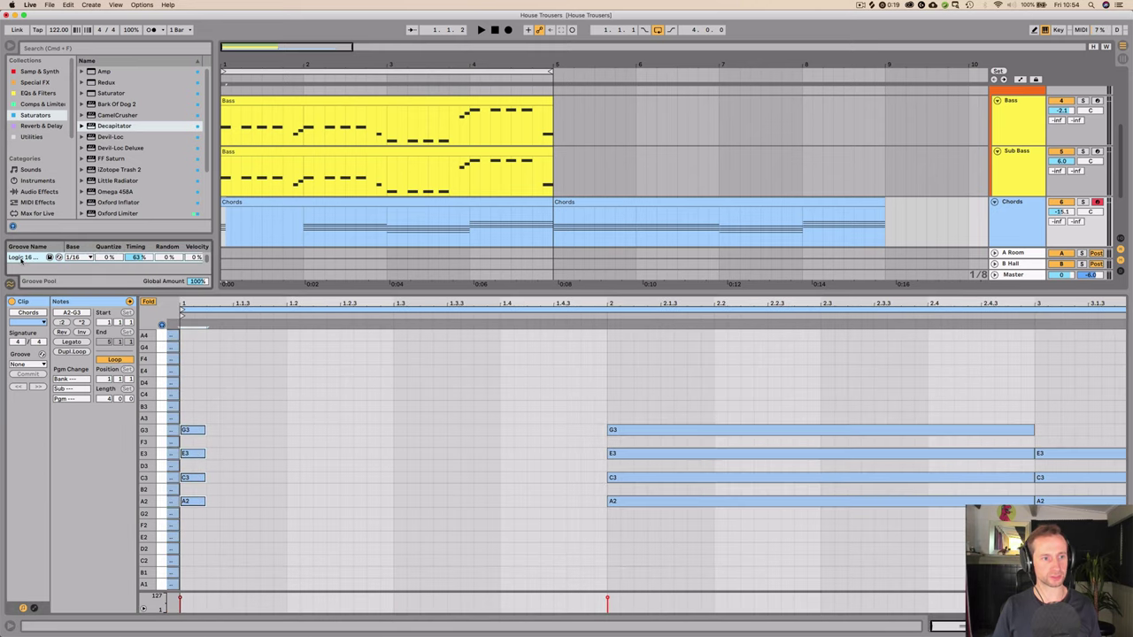
pyautogui.moveTo(234, 240); pyautogui.dragTo(246, 216)
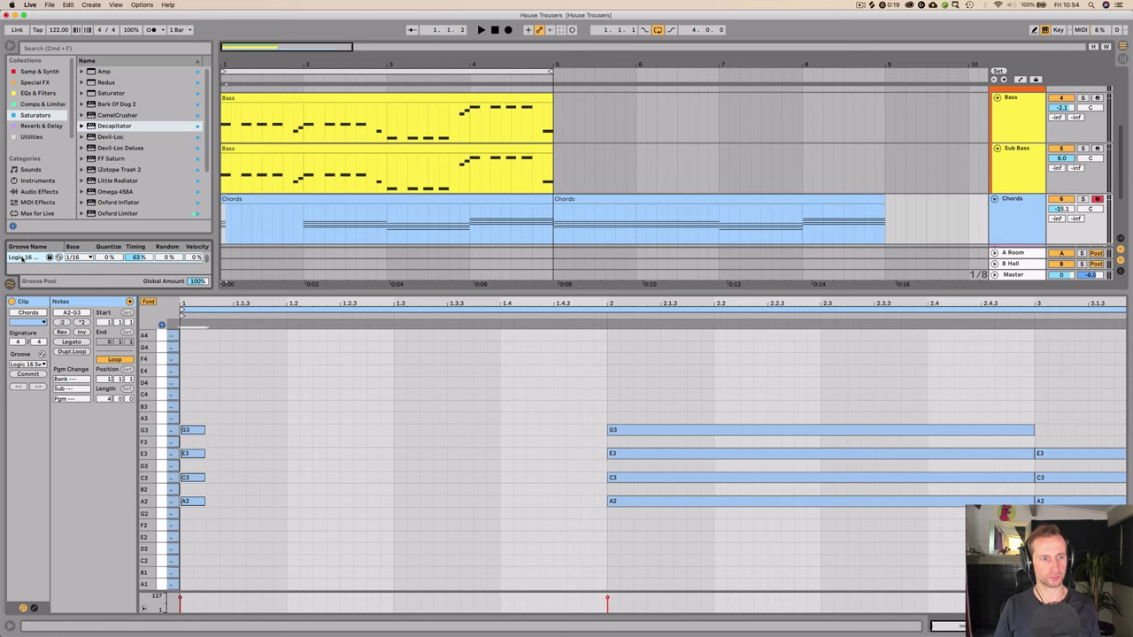
pyautogui.click(569, 210)
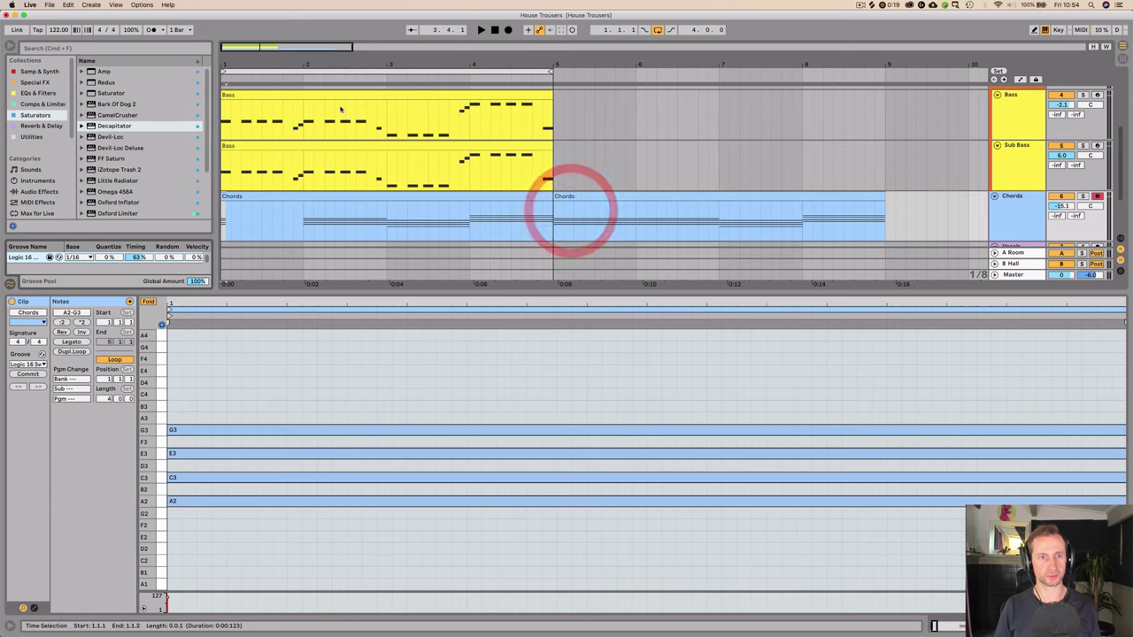
pyautogui.click(292, 195)
pyautogui.click(267, 197)
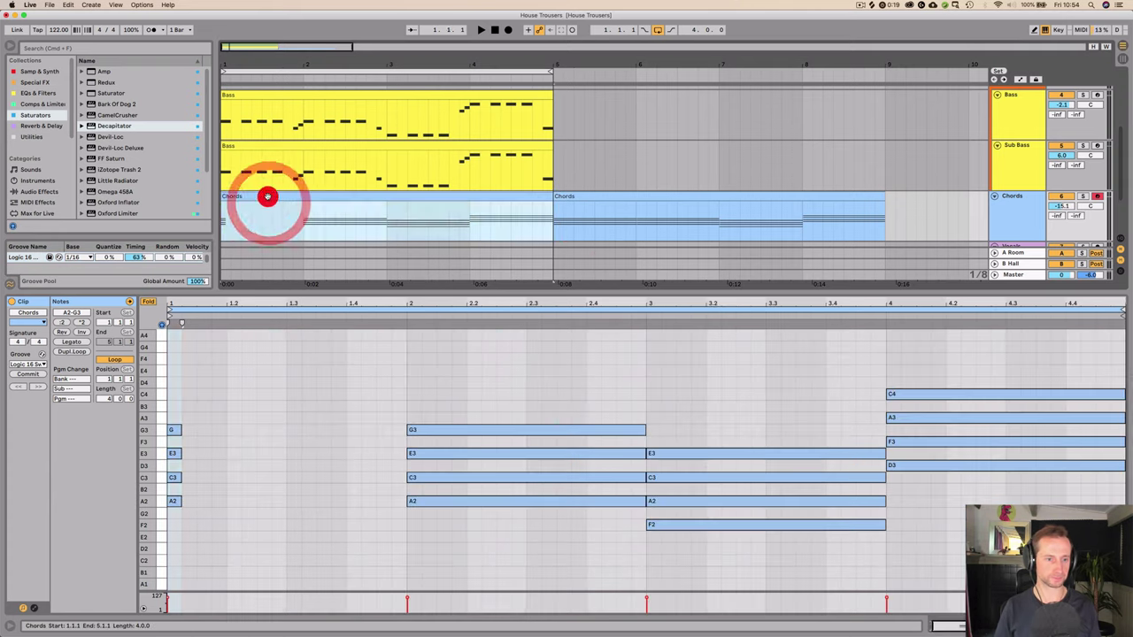
# Step: Shift the short bar 1 chord to 1.1.3, copy it to 1.2.2, 1.3.1 and 1.3.4, and play the rhythm
pyautogui.moveTo(174, 511); pyautogui.dragTo(296, 429)
pyautogui.press('Right')
pyautogui.press('Right')
pyautogui.press('space')
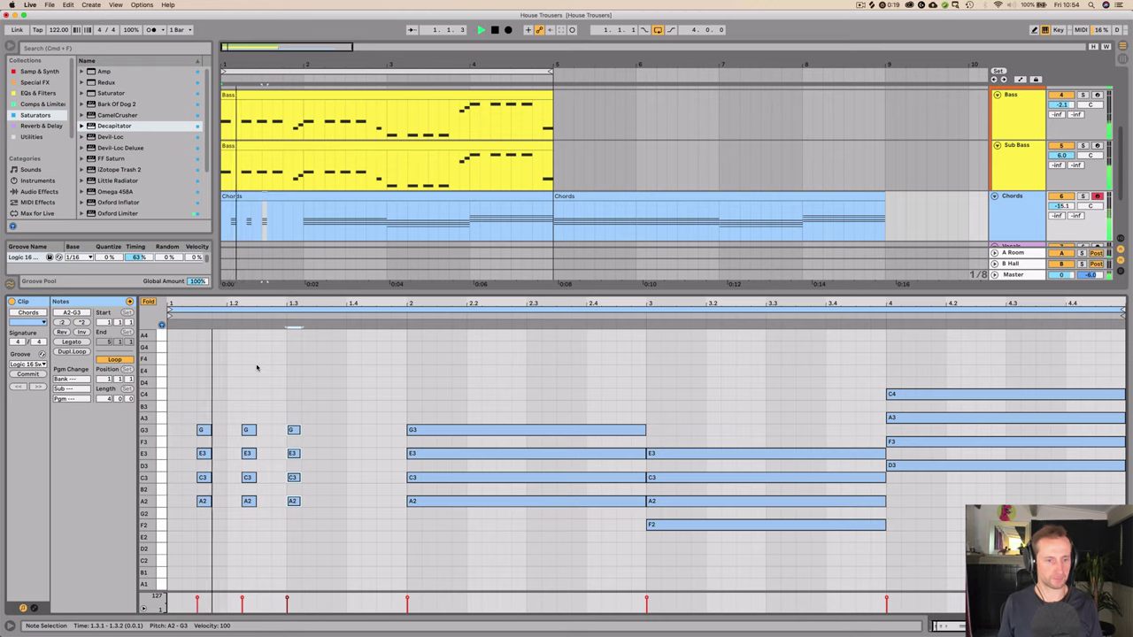
pyautogui.press('space')
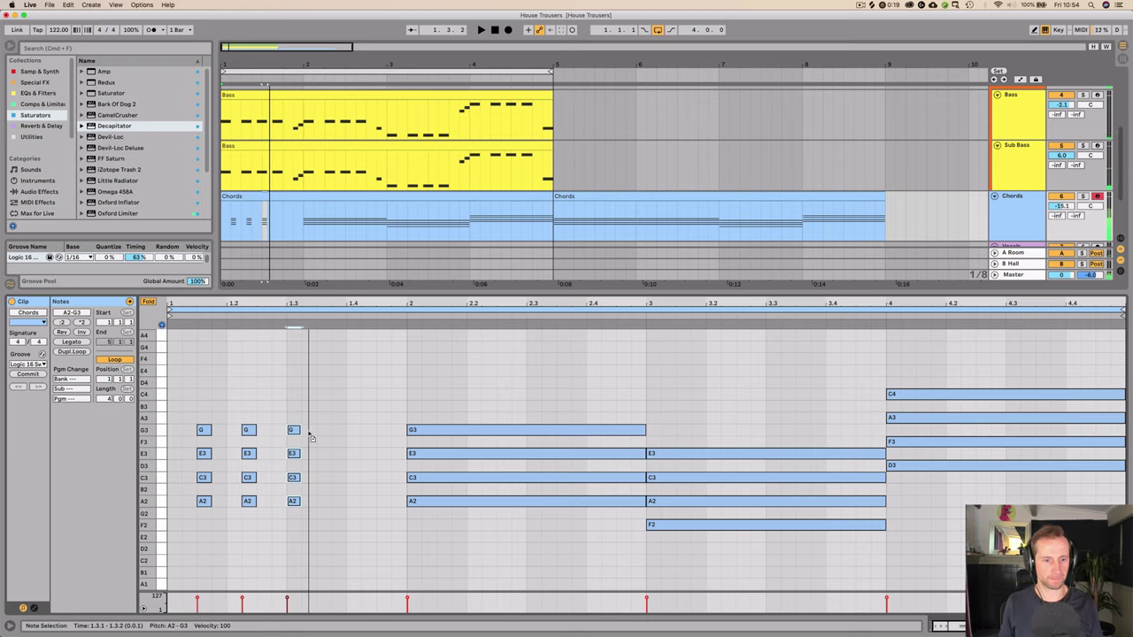
pyautogui.moveTo(296, 430); pyautogui.dragTo(340, 432)
pyautogui.press('space')
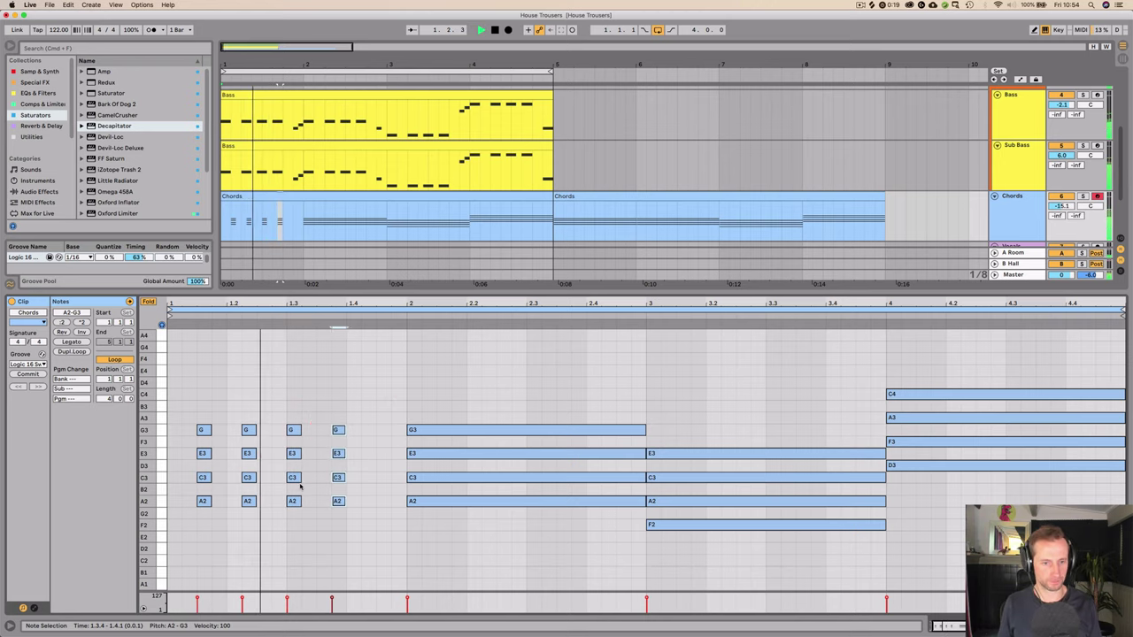
# Step: Copy the short chord to 1.4.3 and delete the sustained chord in bar 2
pyautogui.moveTo(337, 431); pyautogui.dragTo(384, 434)
pyautogui.moveTo(446, 542); pyautogui.dragTo(422, 381)
pyautogui.press('Delete')
# Step: Lengthen all five bar 1 chord stabs to two sixteenths each, checking the rhythm by ear
pyautogui.moveTo(209, 528); pyautogui.dragTo(271, 501)
pyautogui.press('space')
pyautogui.press('space')
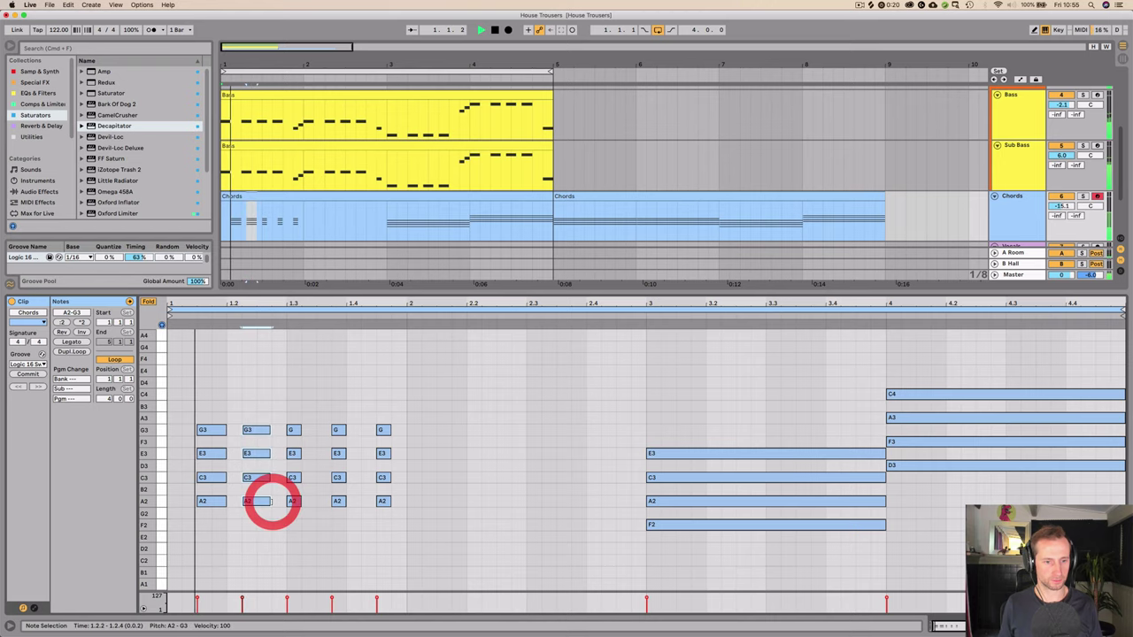
pyautogui.moveTo(292, 542); pyautogui.dragTo(390, 503)
pyautogui.press('space')
pyautogui.moveTo(388, 430); pyautogui.dragTo(405, 430)
# Step: Duplicate the five bar 1 chord stabs into bar 2 and play the result
pyautogui.moveTo(401, 517); pyautogui.dragTo(169, 417)
pyautogui.press('super+d')
pyautogui.press('space')
pyautogui.click(279, 398)
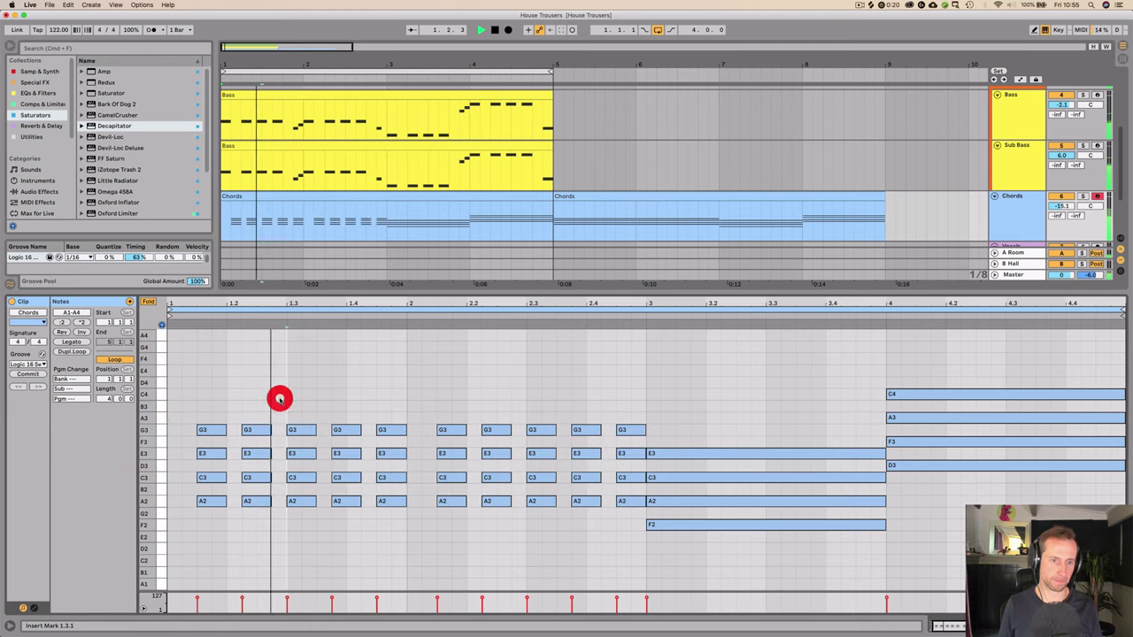
pyautogui.press('space')
# Step: Raise the top notes of the last two bar 1 stabs to A3 and play the variation
pyautogui.click(338, 430)
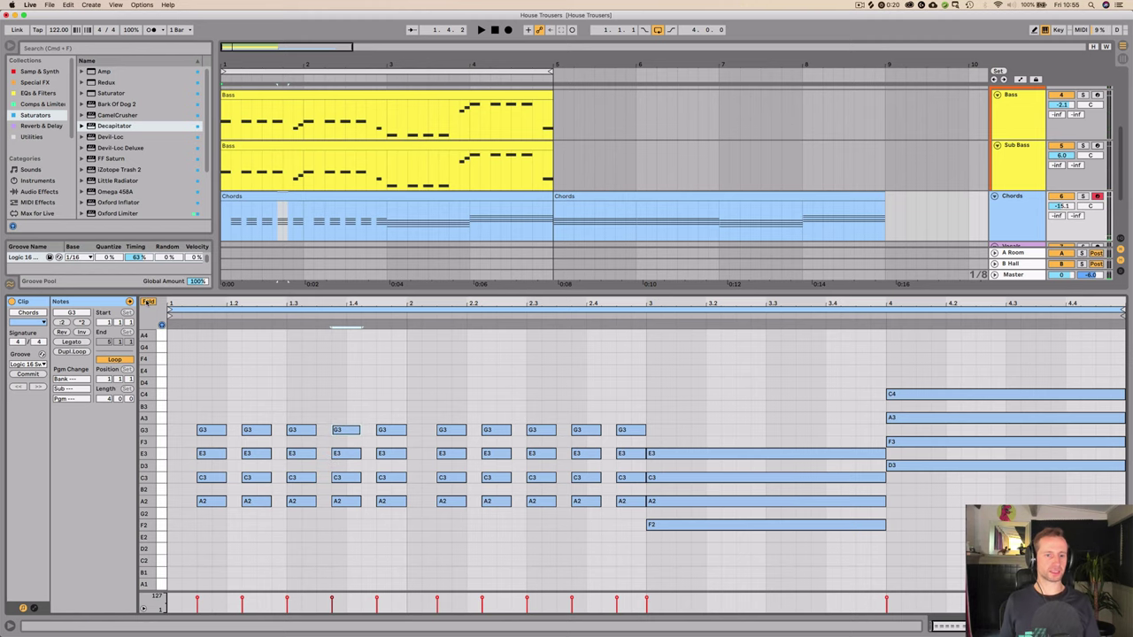
pyautogui.click(148, 301)
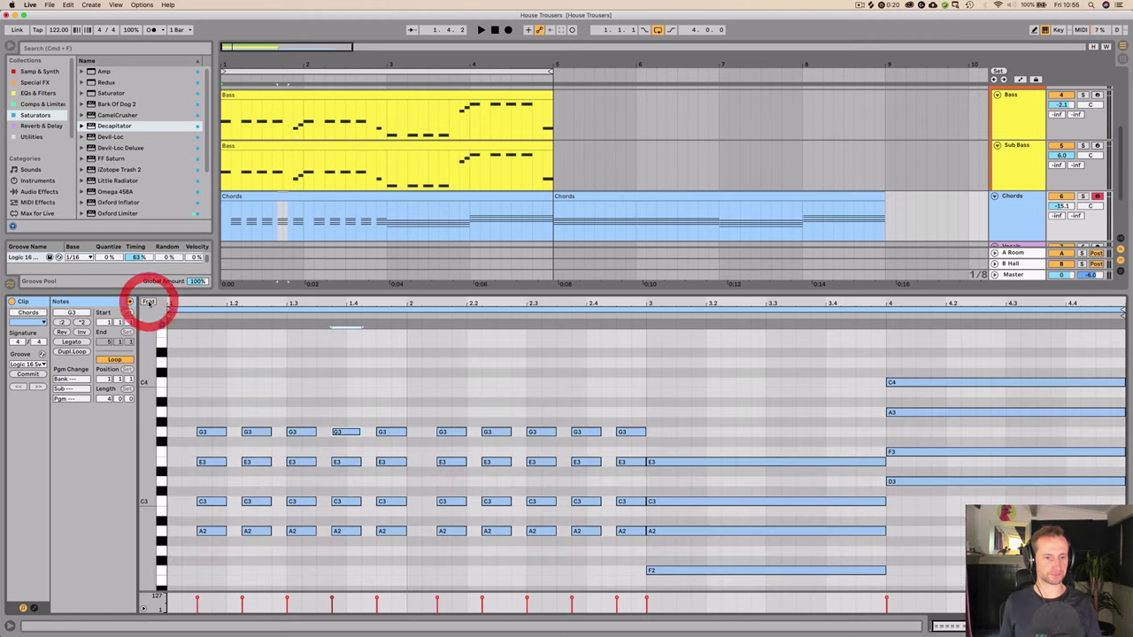
pyautogui.click(147, 302)
pyautogui.click(336, 416)
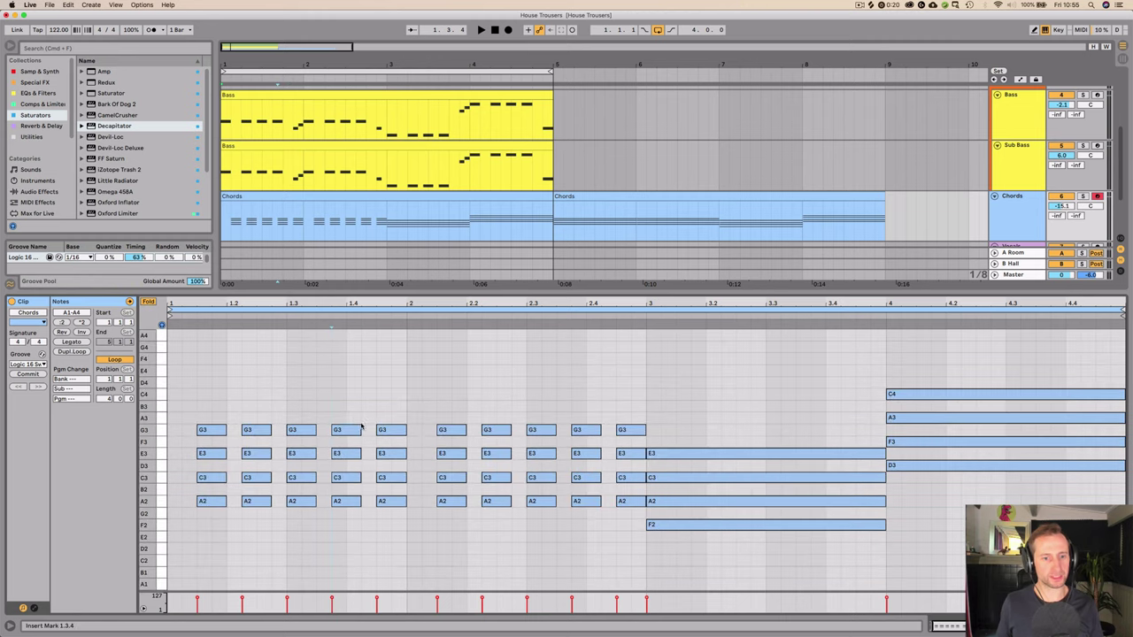
pyautogui.press('Up')
pyautogui.press('space')
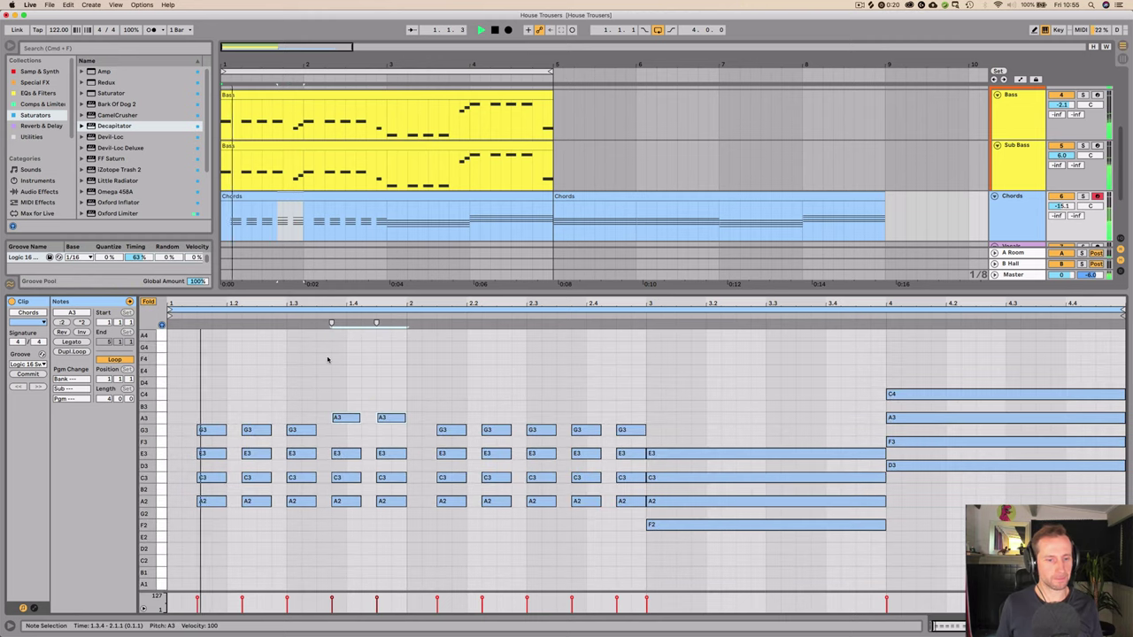
# Step: Return the last top note of bar 1 to G3 and raise the last three top notes of bar 2 to A3
pyautogui.press('space')
pyautogui.click(388, 409)
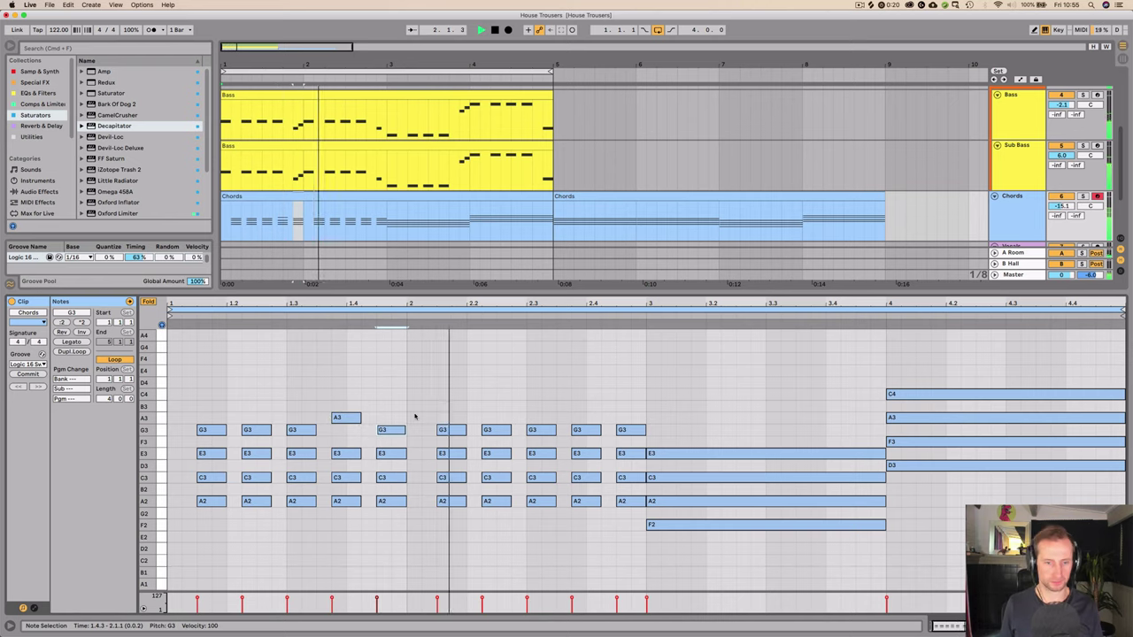
pyautogui.moveTo(539, 416); pyautogui.dragTo(634, 430)
pyautogui.press('Up')
# Step: Try moving the root note of the bar 3 chord up an octave to F3 and play it
pyautogui.click(674, 527)
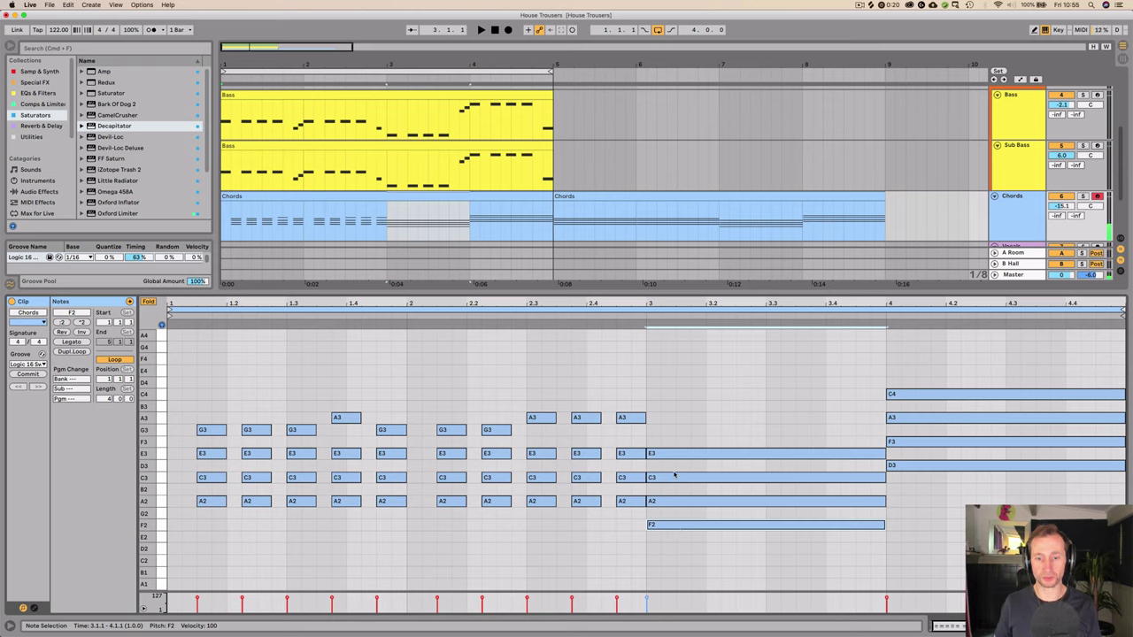
pyautogui.click(668, 533)
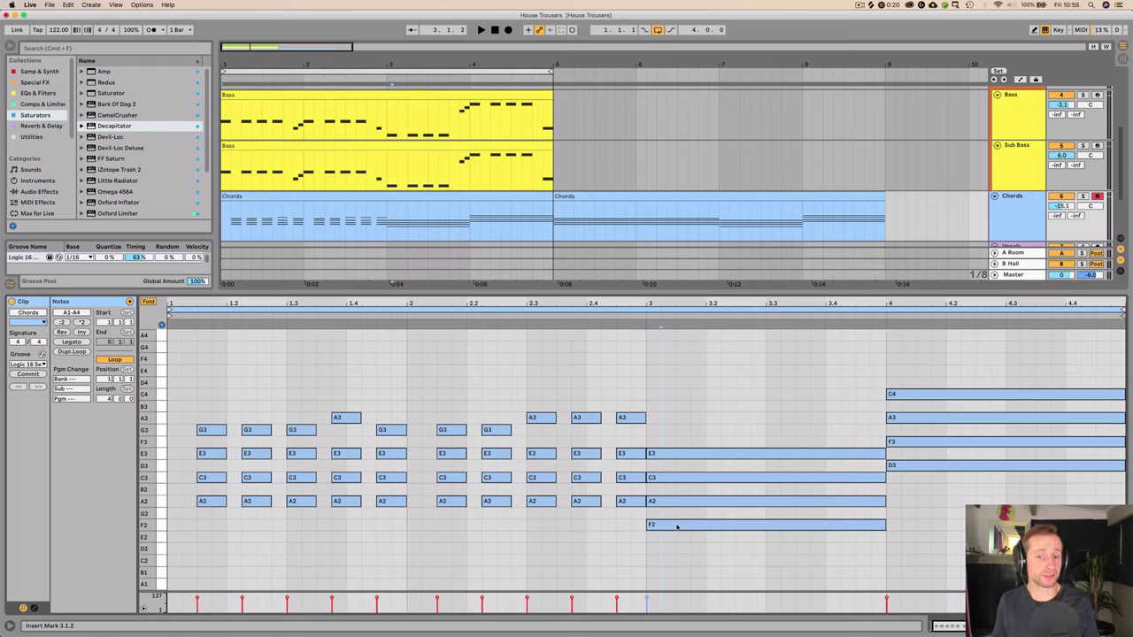
pyautogui.click(676, 526)
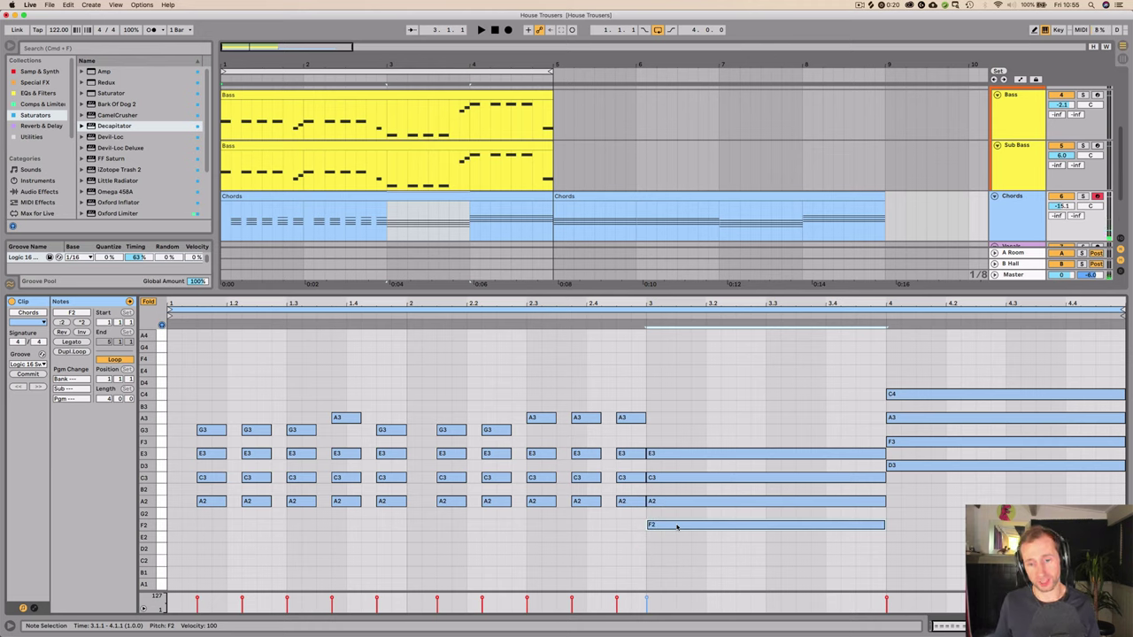
pyautogui.hotkey('shift', 'Up')
pyautogui.hotkey('shift', 'Down')
pyautogui.hotkey('shift', 'Up')
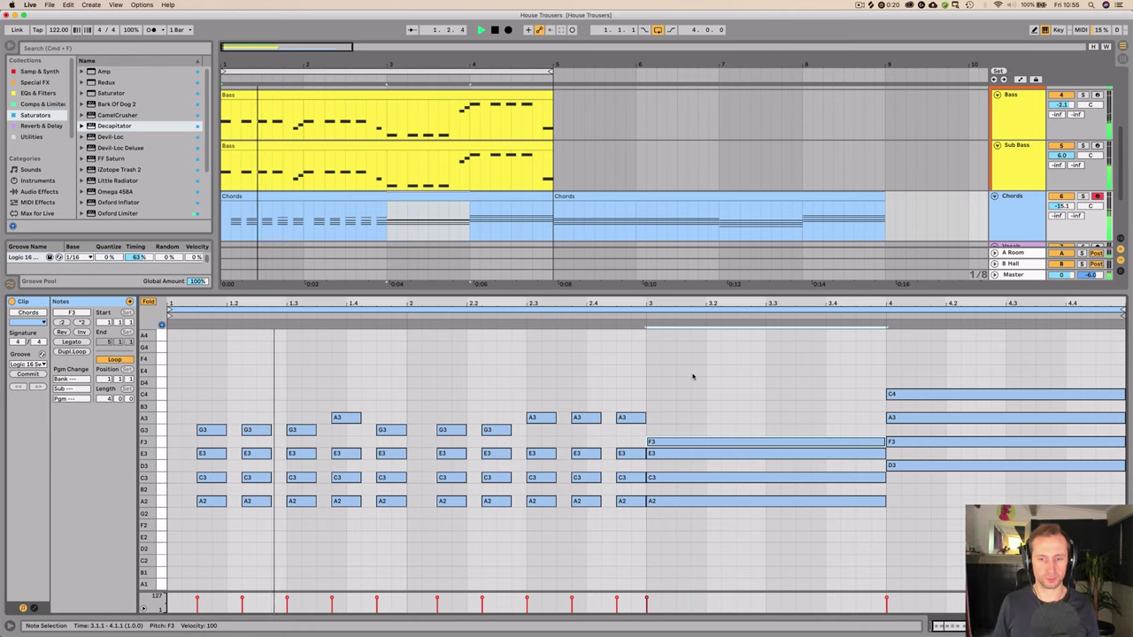
pyautogui.click(692, 376)
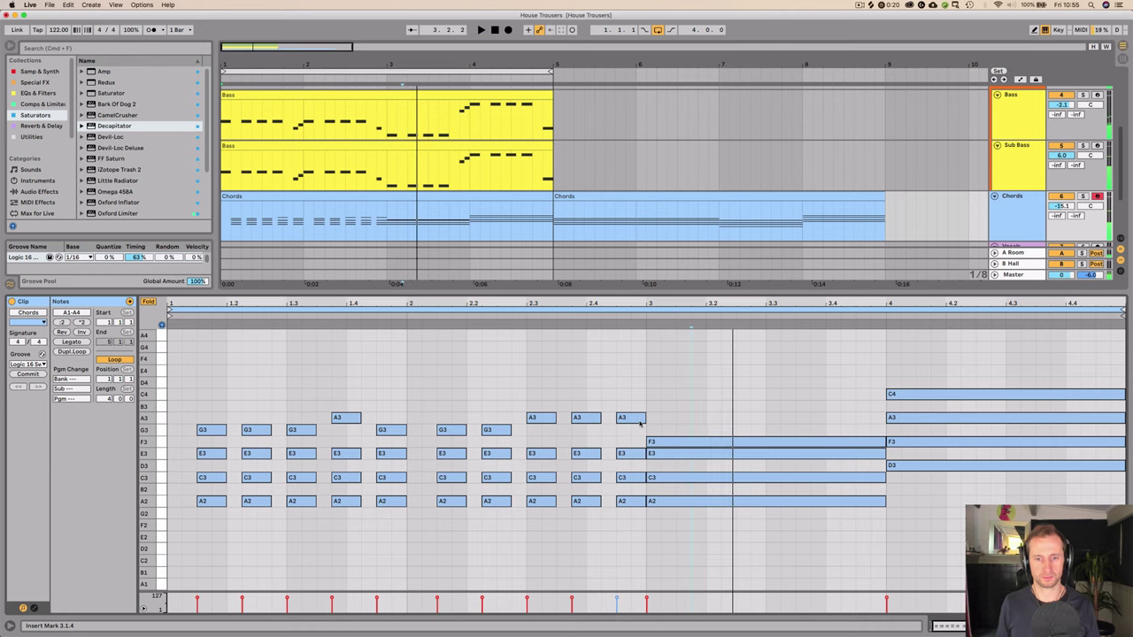
# Step: Lower the last top note of bar 2 to G3 and make the bar 3 chord F2-A2-C3-E3 start at 3.1.3
pyautogui.moveTo(639, 418); pyautogui.dragTo(644, 439)
pyautogui.moveTo(670, 519); pyautogui.dragTo(682, 456)
pyautogui.click(667, 435)
pyautogui.click(695, 517)
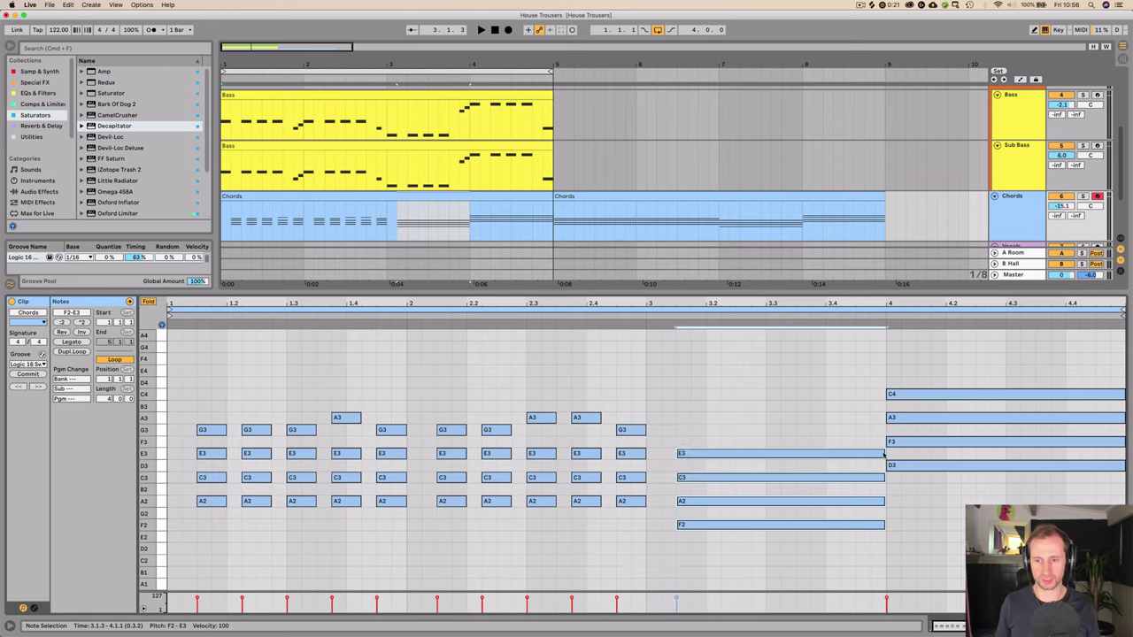
# Step: Shorten the bar 3 chord to two sixteenths, copy it to 3.2.2, 3.3.1 and 3.3.4, and play the bar
pyautogui.moveTo(885, 453); pyautogui.dragTo(787, 572)
pyautogui.click(787, 461)
pyautogui.press('Up')
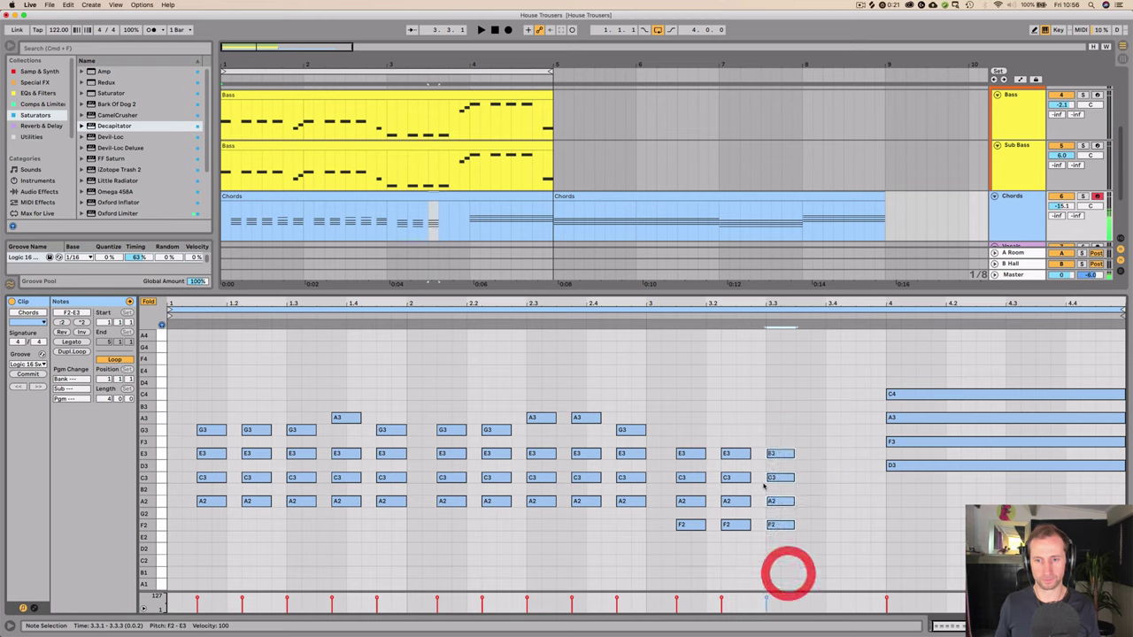
pyautogui.moveTo(778, 456); pyautogui.dragTo(828, 456)
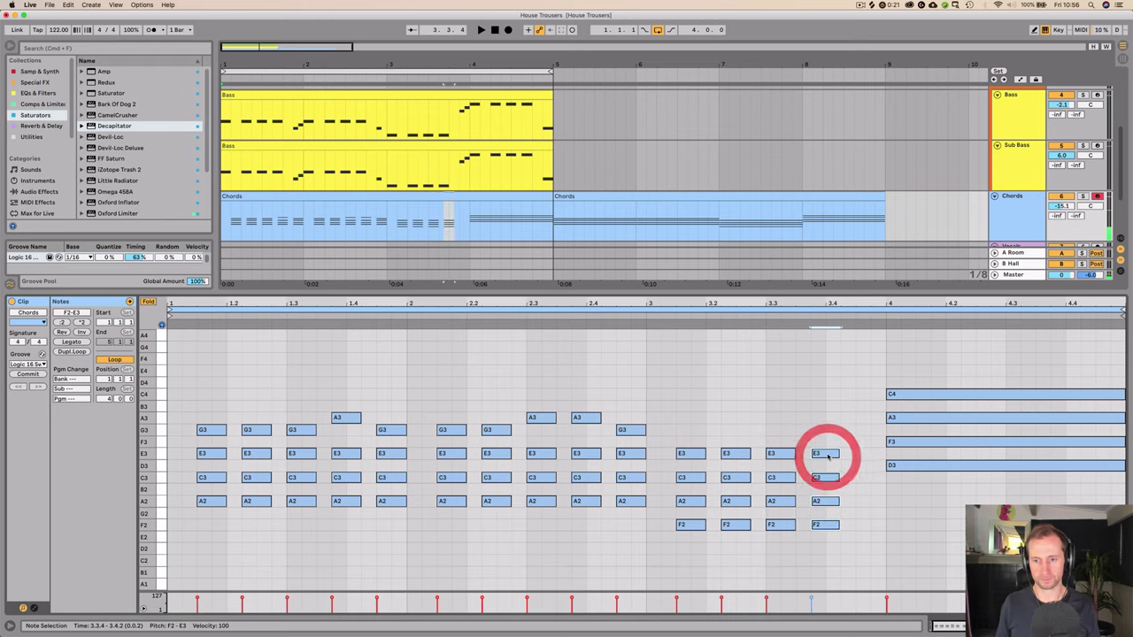
pyautogui.click(617, 316)
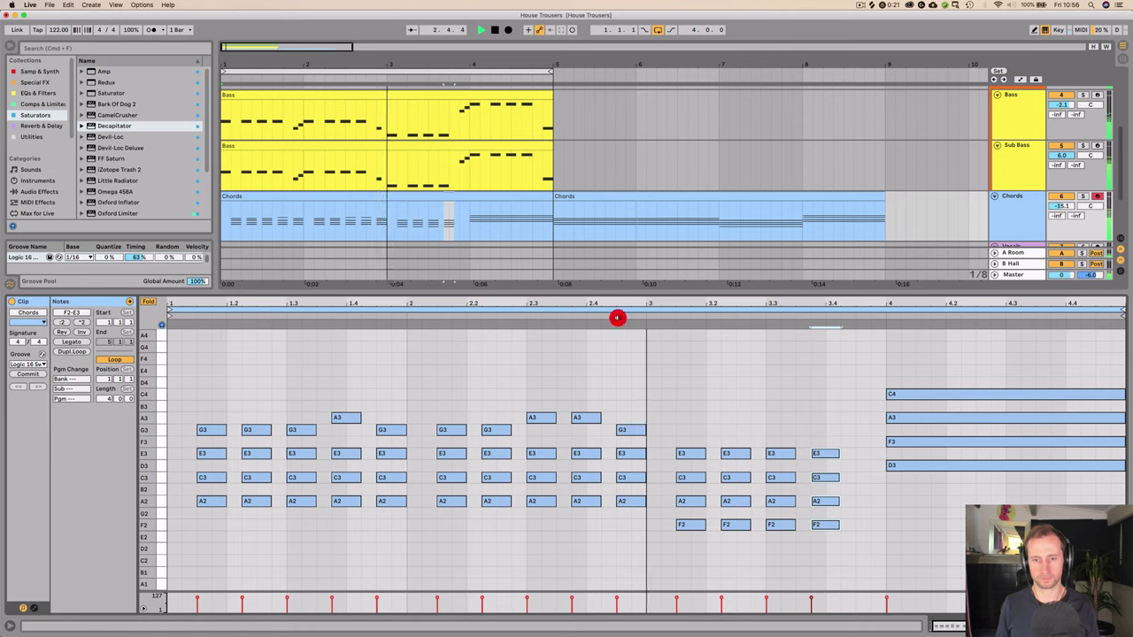
pyautogui.press('space')
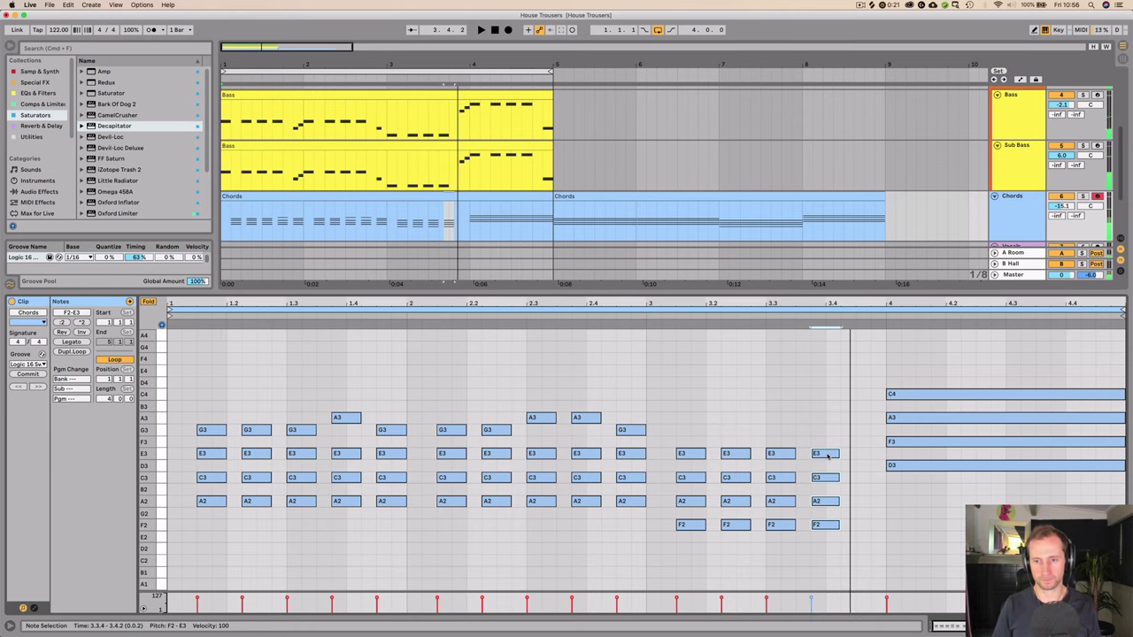
# Step: Try adding an E2-G2-B2-D3 chord at 3.4.3 and play bar 3
pyautogui.moveTo(827, 455); pyautogui.dragTo(875, 471)
pyautogui.click(634, 316)
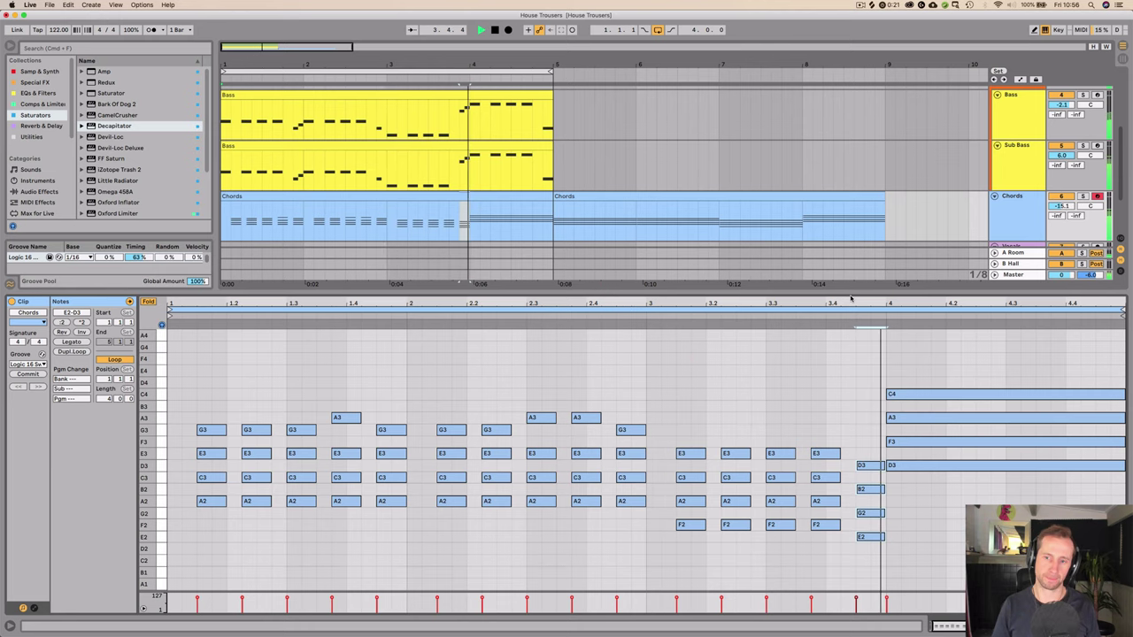
pyautogui.press('space')
# Step: Chop the bar 4 D3-F3-A3-C4 chord into two-sixteenth stabs at 4.1.3, 4.2.2, 4.3.1 and 4.3.4, with single sixteenths at 4.4.3 and 4.4.4
pyautogui.click(903, 372)
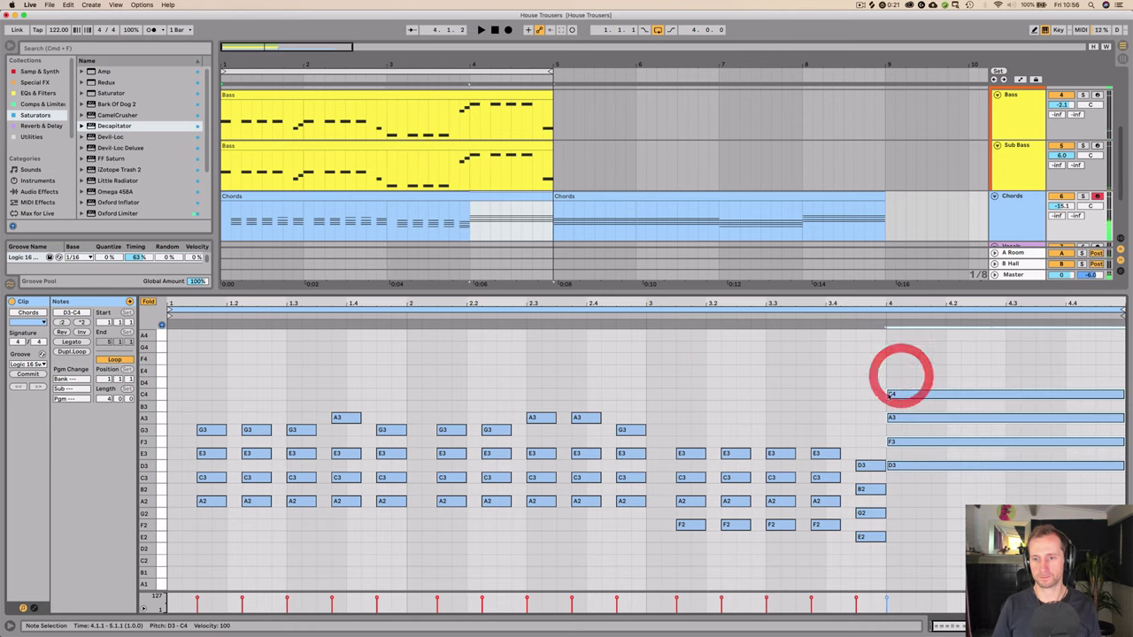
pyautogui.click(890, 392)
pyautogui.moveTo(895, 385); pyautogui.dragTo(936, 511)
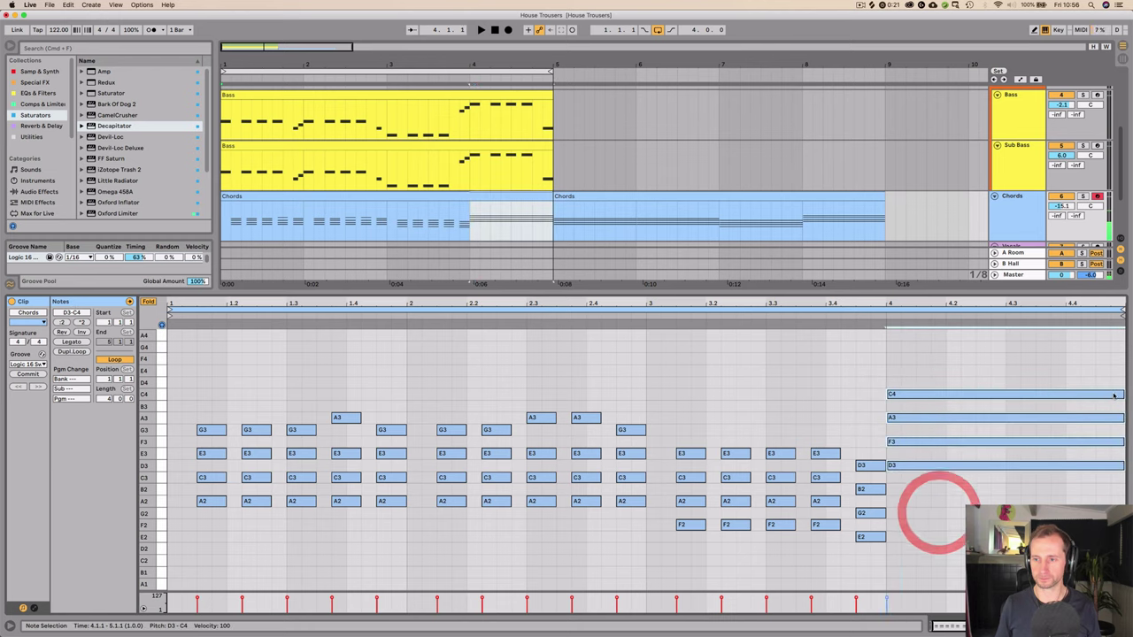
pyautogui.moveTo(1124, 394)
pyautogui.mouseDown()
pyautogui.moveTo(902, 394)
pyautogui.moveTo(1120, 400)
pyautogui.mouseUp()
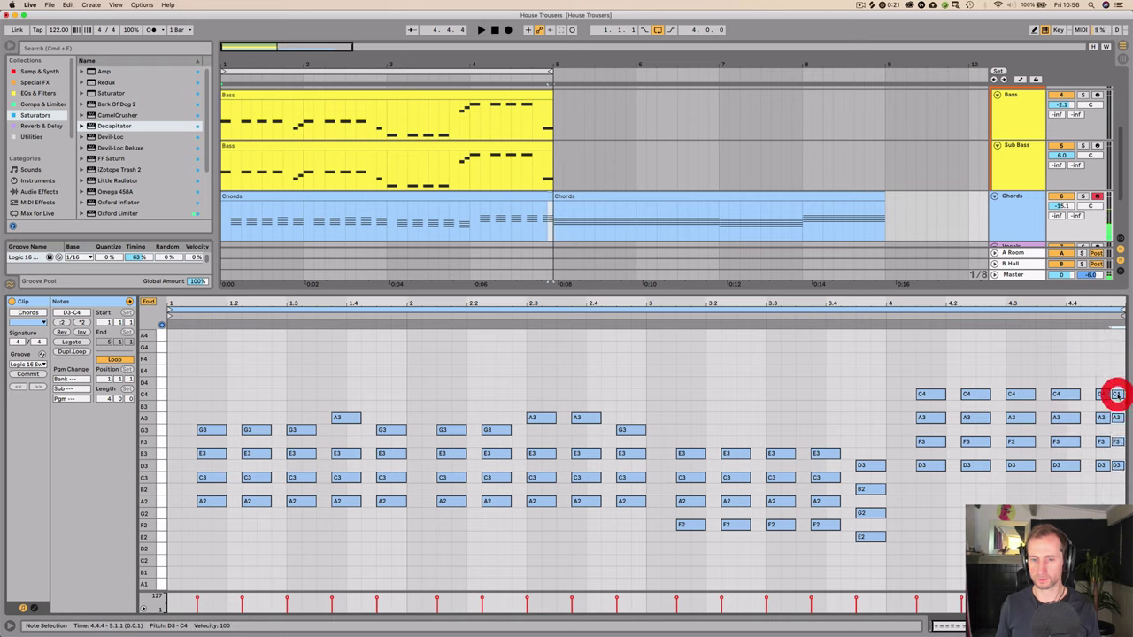
pyautogui.press('space')
pyautogui.click(891, 379)
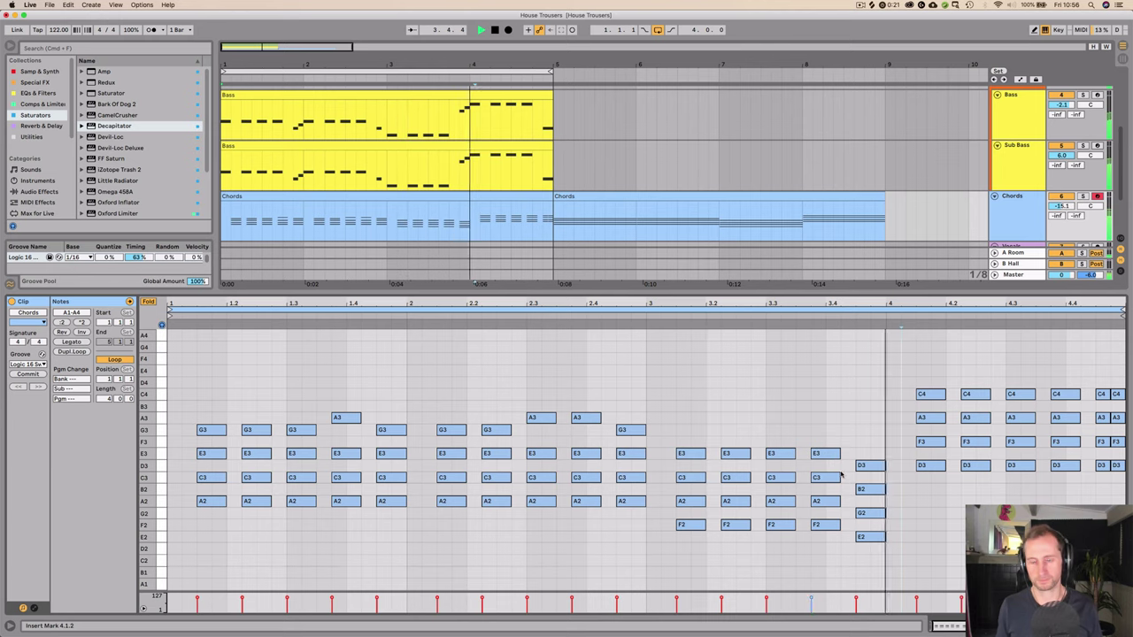
# Step: Replace the chord at 3.4.3 with single-sixteenth F2-A2-C3-E3 chords at 3.4.3 and 3.4.4, and play bar 3
pyautogui.moveTo(874, 457); pyautogui.dragTo(888, 558)
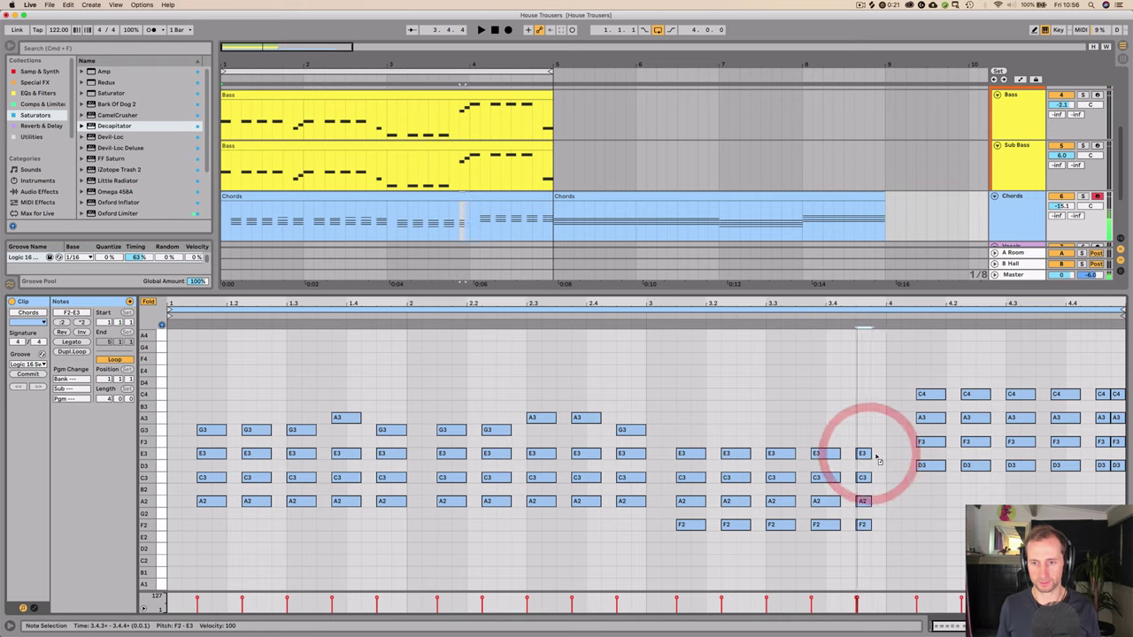
pyautogui.keyDown('alt'); pyautogui.moveTo(865, 454); pyautogui.dragTo(877, 454); pyautogui.keyUp('alt')
pyautogui.click(642, 316)
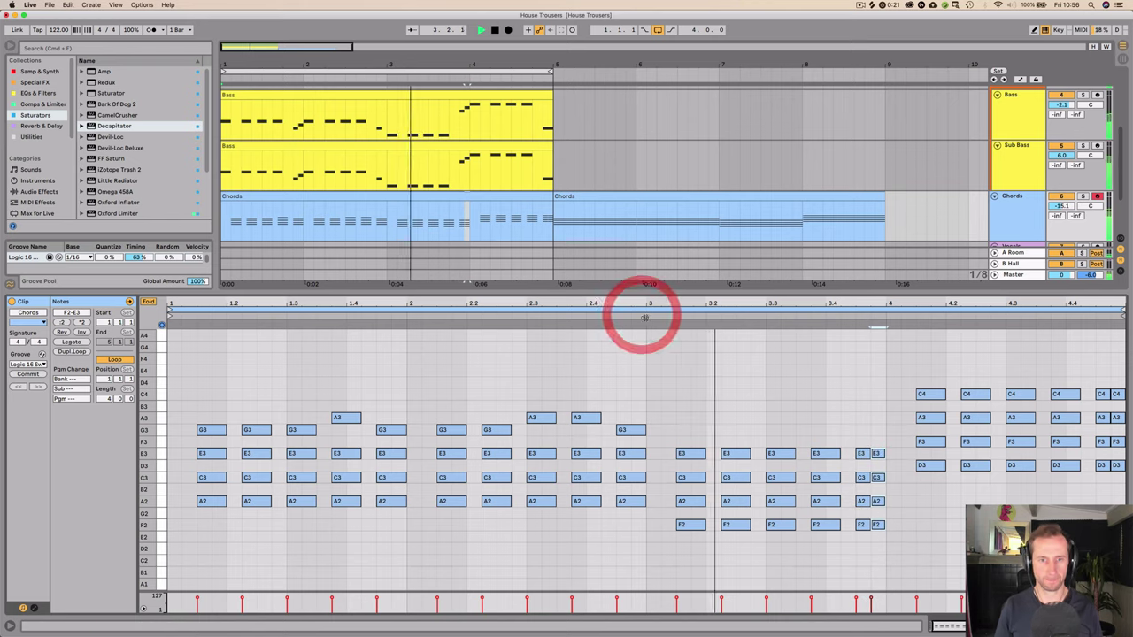
pyautogui.click(710, 352)
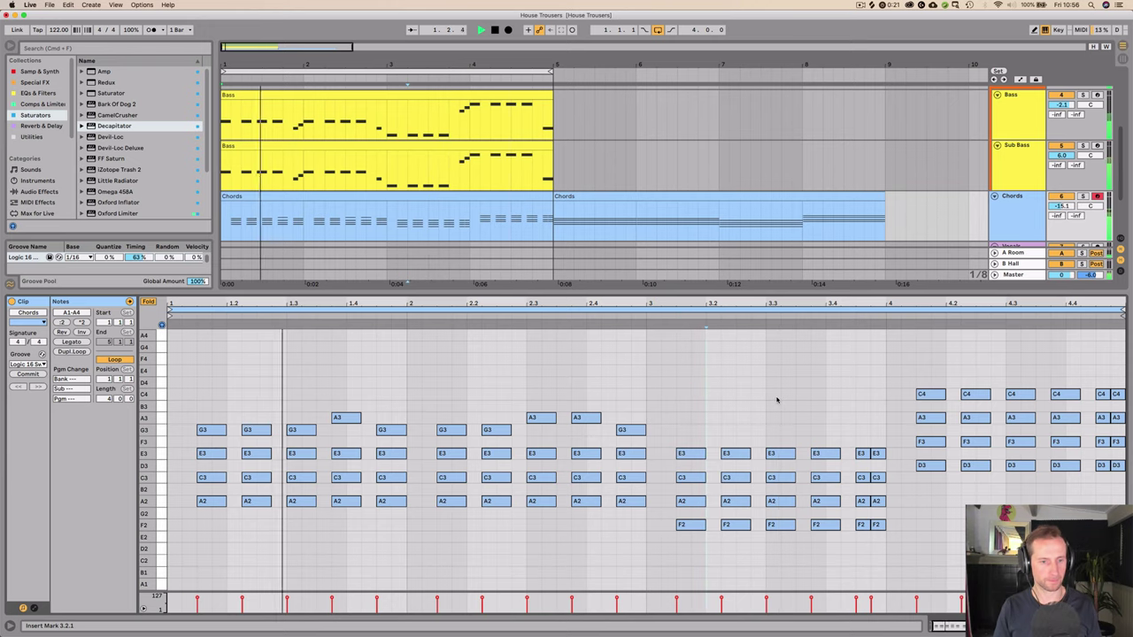
# Step: Play the loop and set the Chords track's A Room send to -3.4 dB
pyautogui.hotkey('shift', 'Tab')
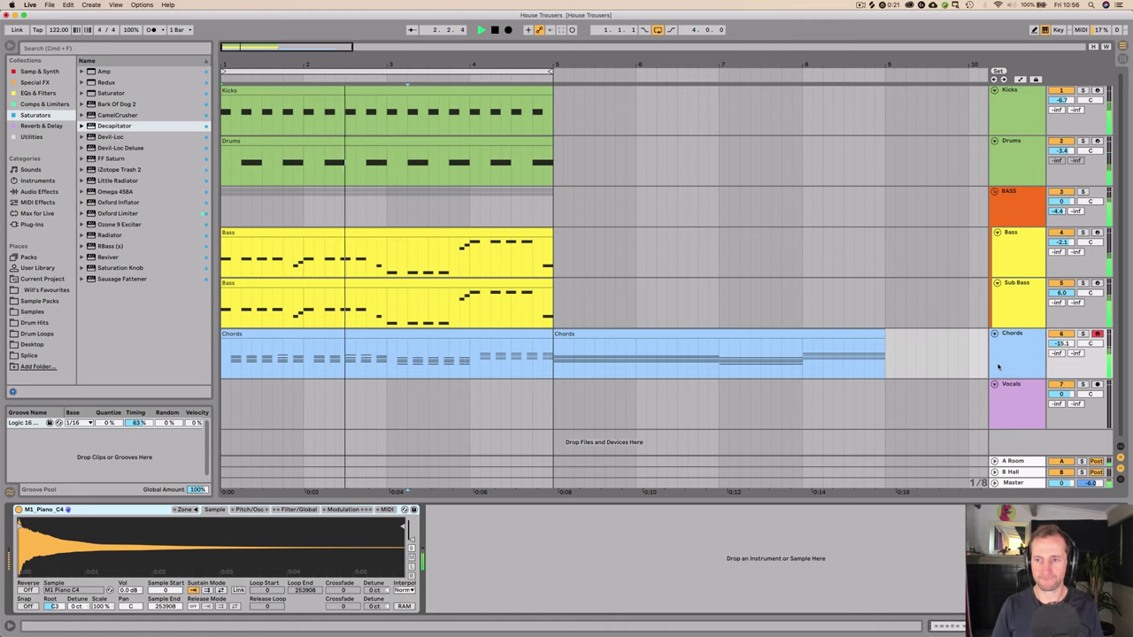
pyautogui.press('space')
pyautogui.click(1017, 361)
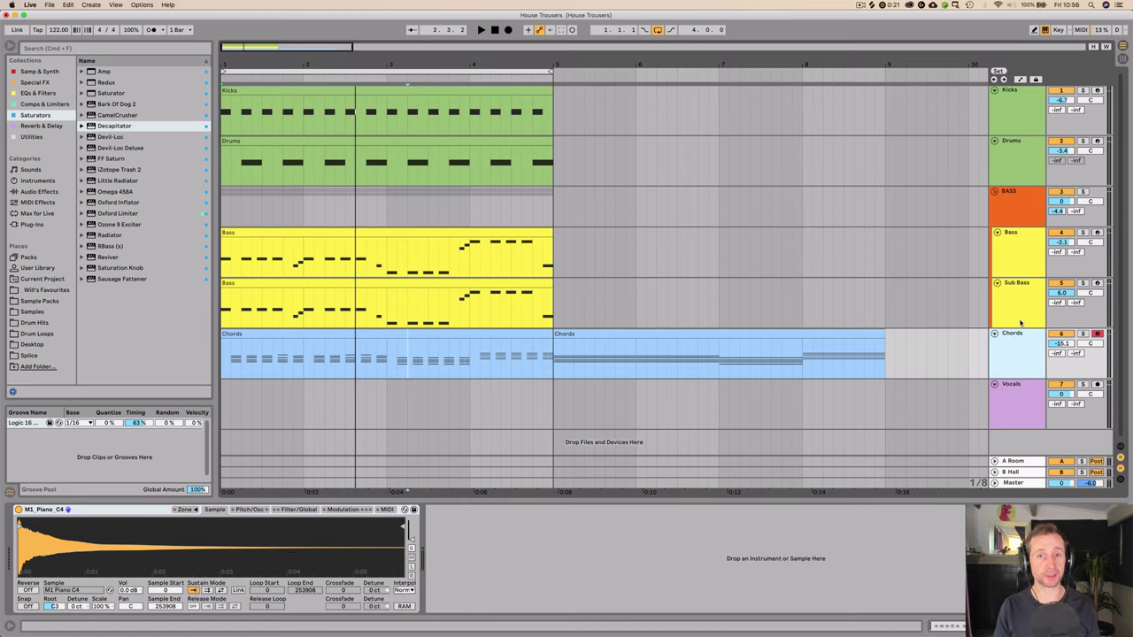
pyautogui.press('space')
pyautogui.moveTo(1060, 345); pyautogui.dragTo(1060, 315)
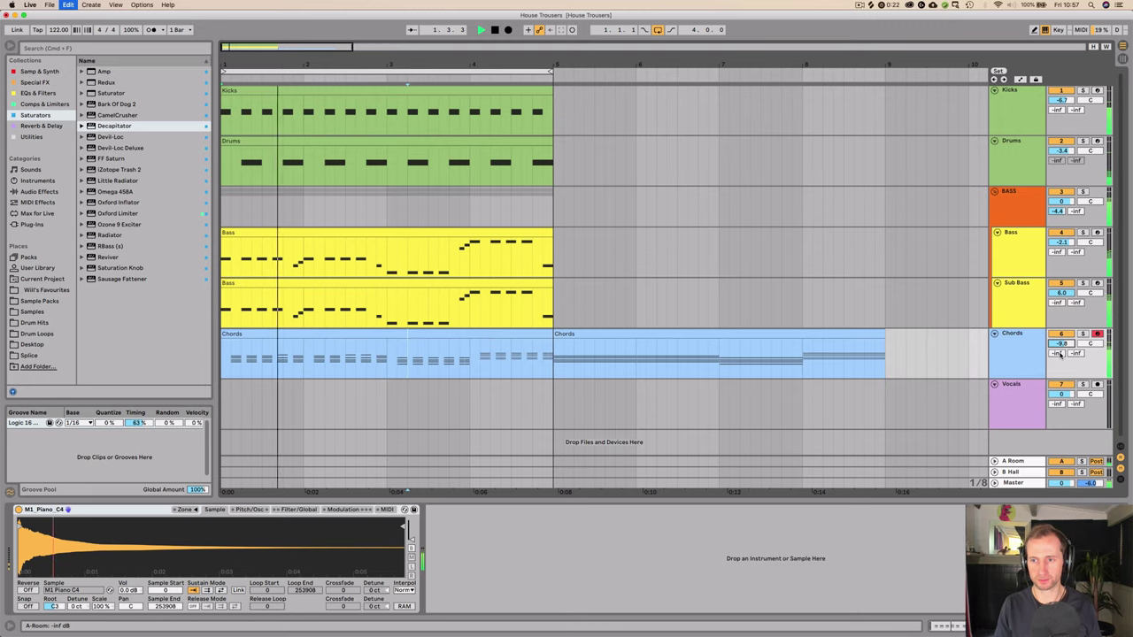
pyautogui.moveTo(1060, 353); pyautogui.dragTo(1058, 348)
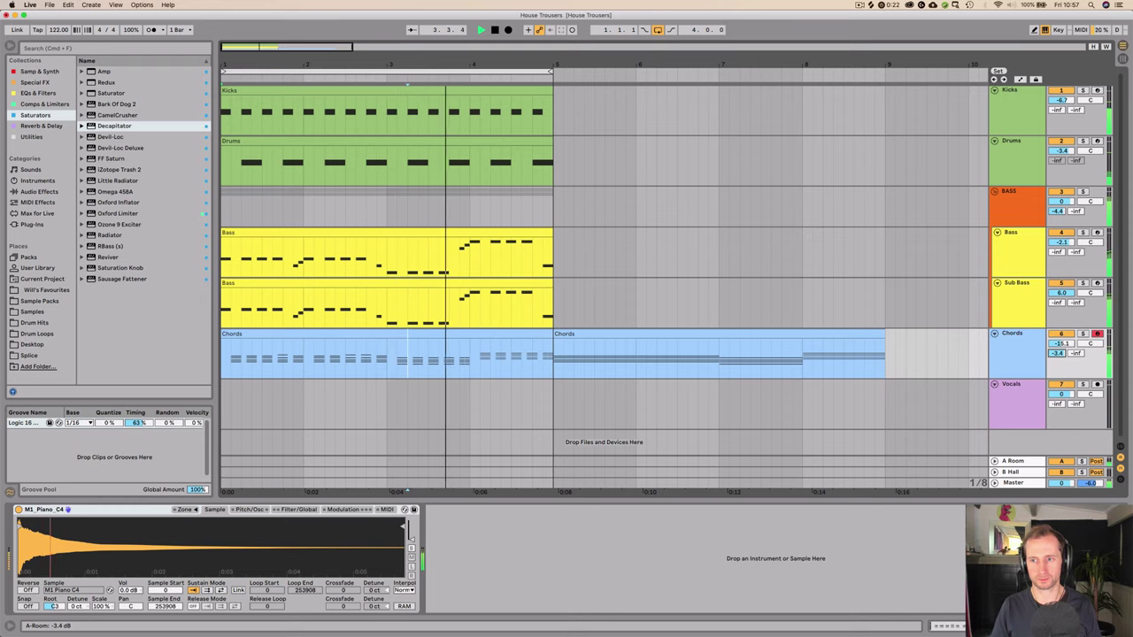
pyautogui.click(1031, 351)
pyautogui.click(1031, 352)
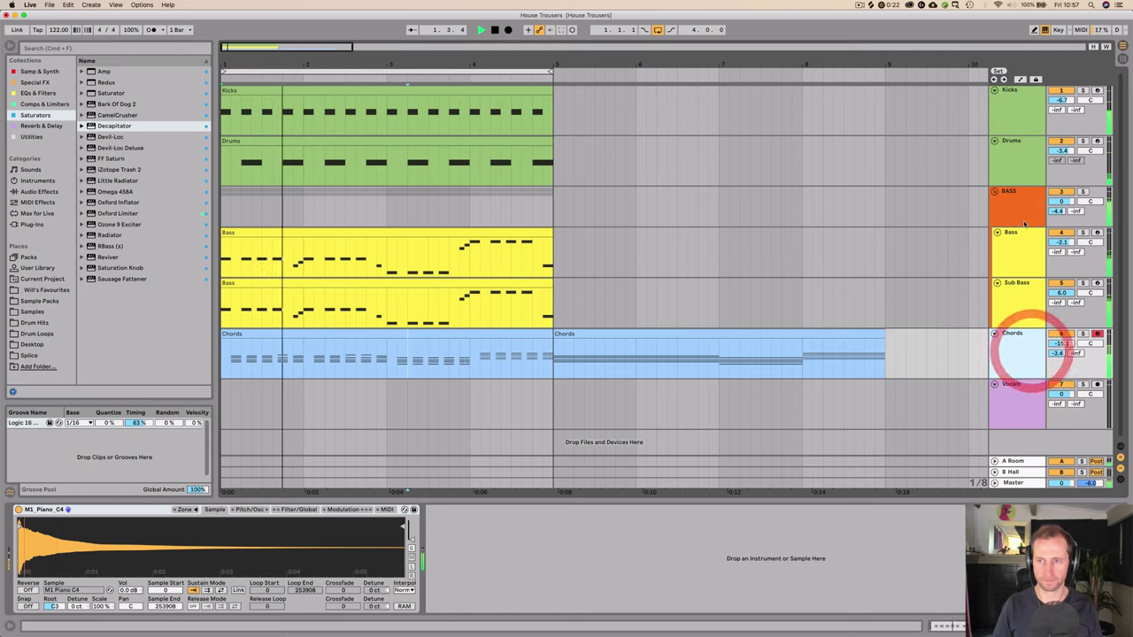
# Step: Copy LFOTool from the BASS group and paste it after the piano sampler on the Chords track
pyautogui.click(1025, 222)
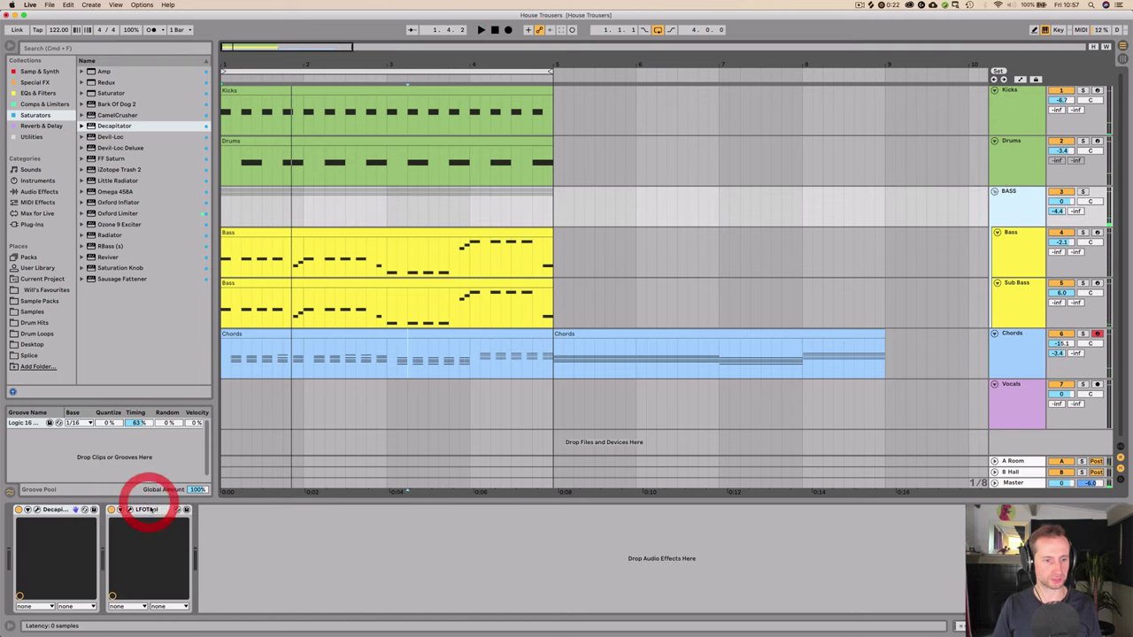
pyautogui.click(150, 511)
pyautogui.click(1031, 351)
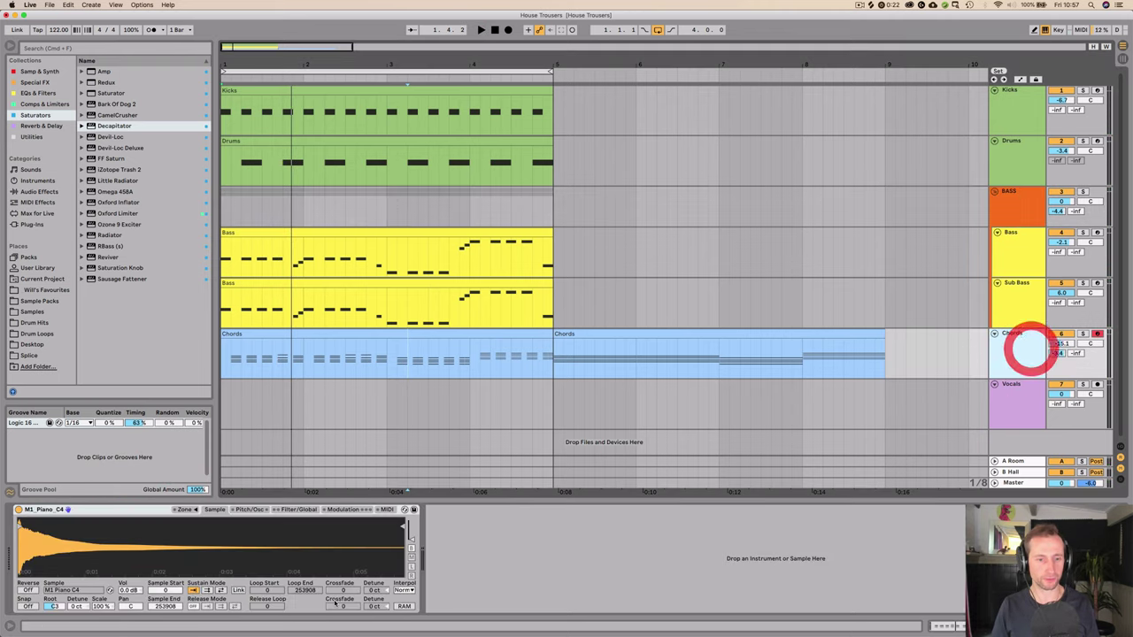
pyautogui.click(485, 535)
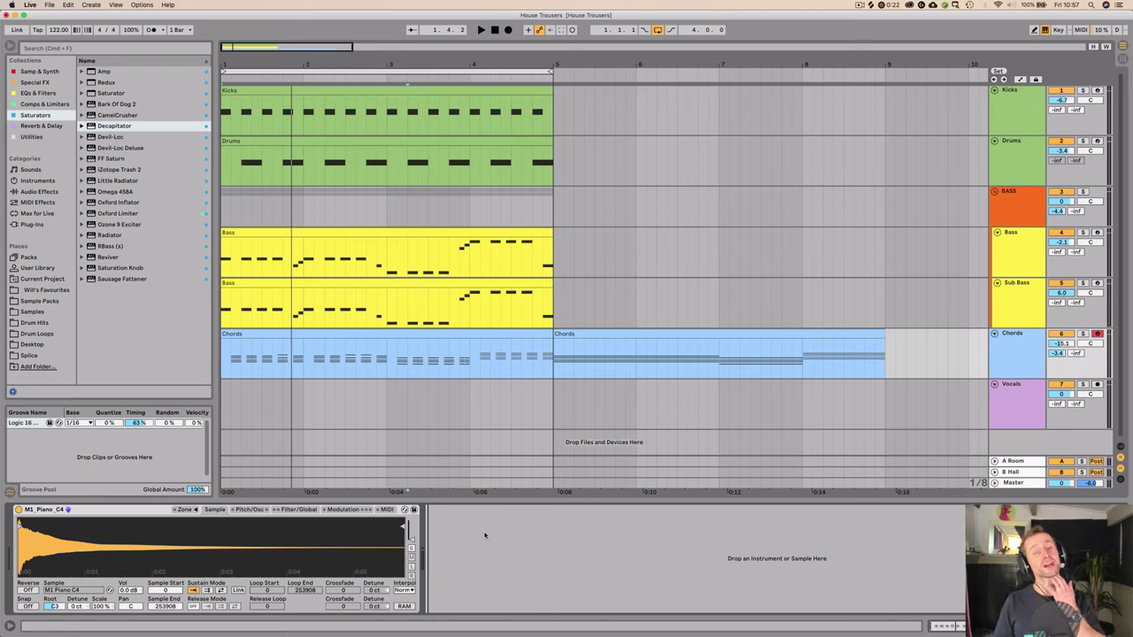
pyautogui.press('super+v')
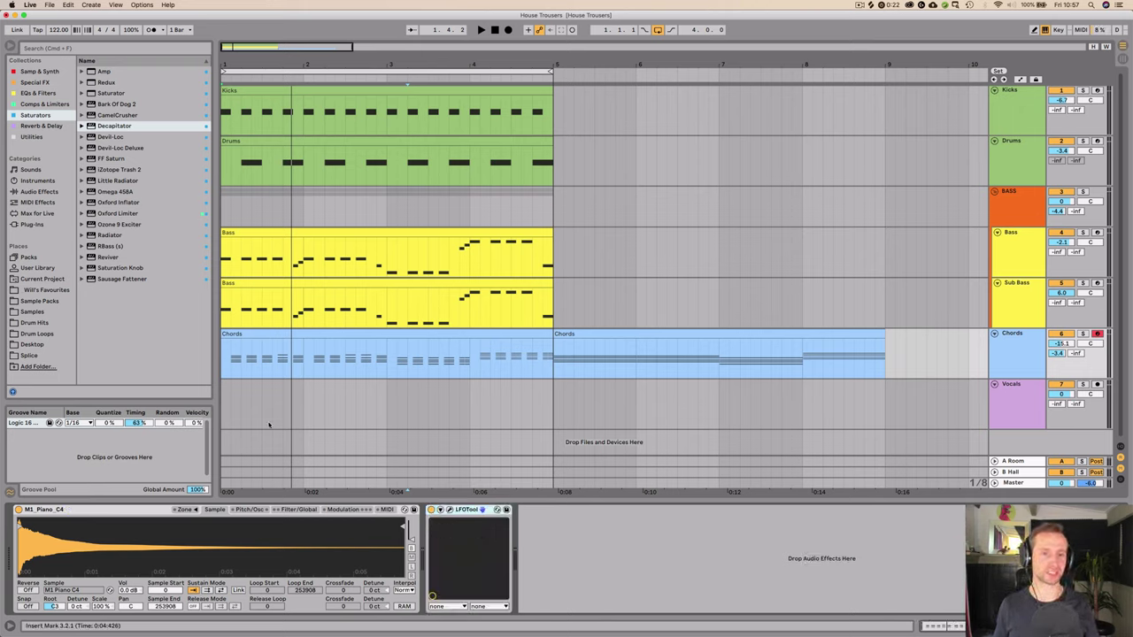
# Step: Set the volume routing amount of the Chords track's LFOTool to 34 during playback and close its window
pyautogui.press('space')
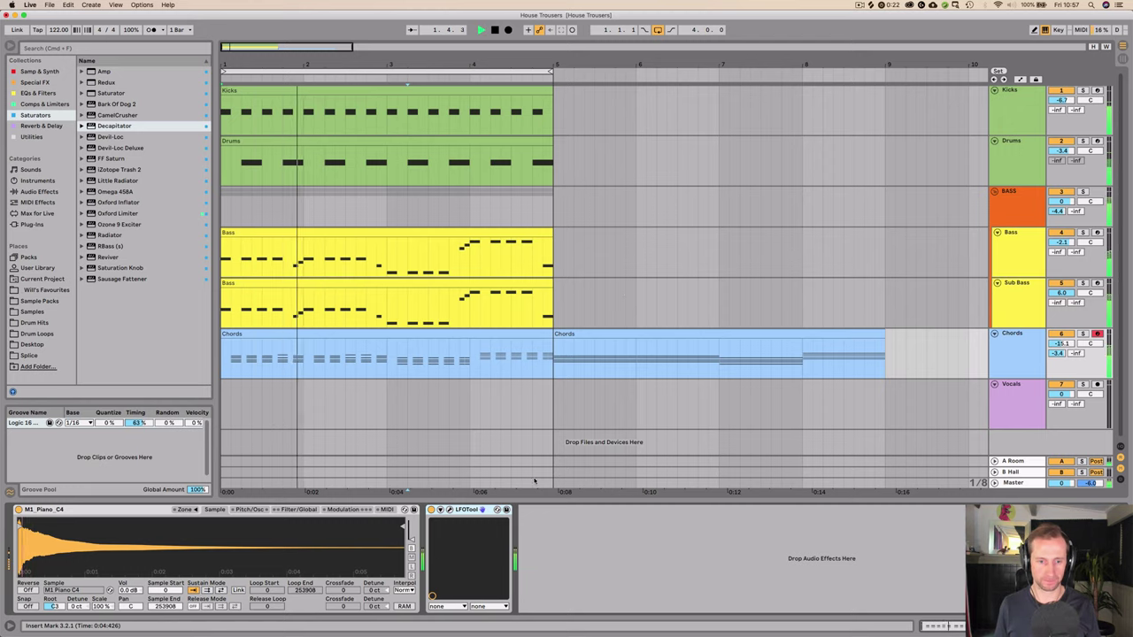
pyautogui.click(449, 510)
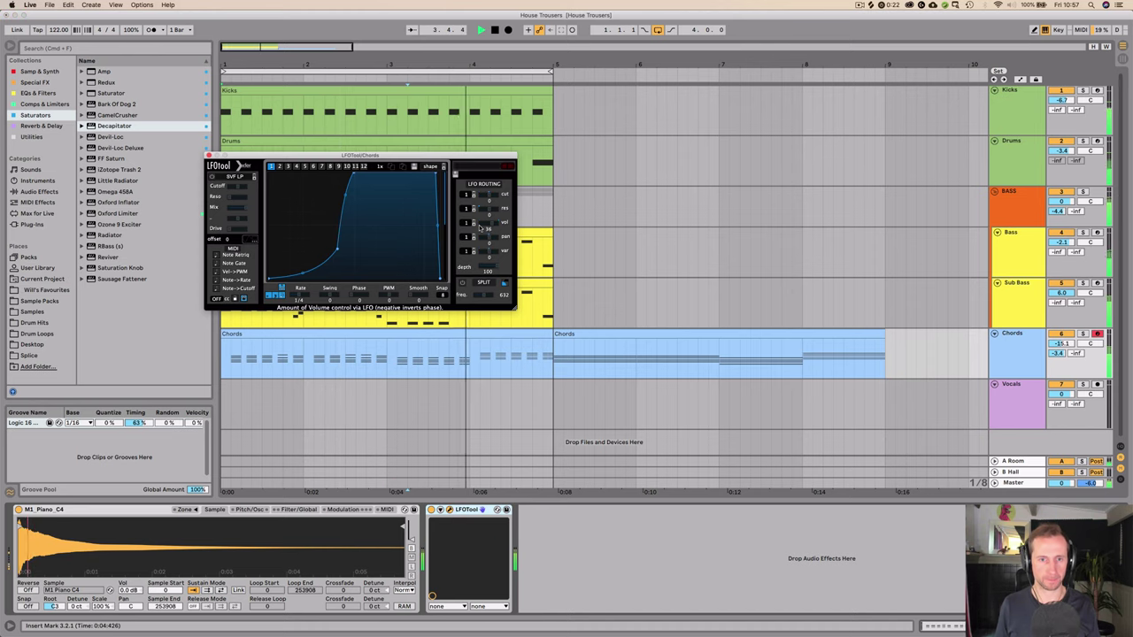
pyautogui.click(481, 226)
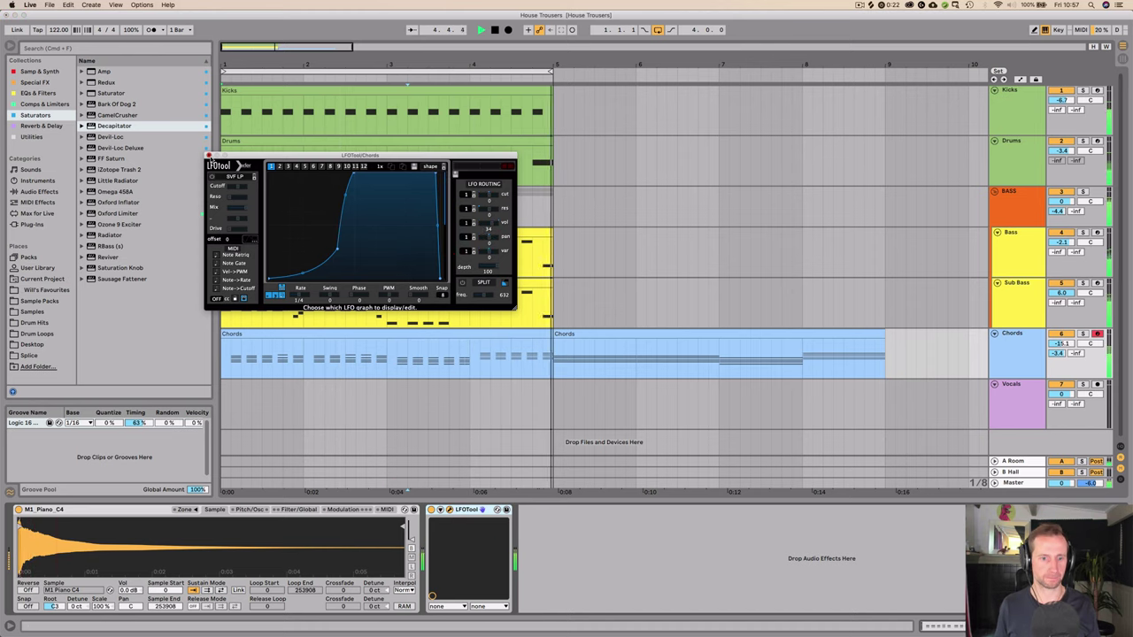
pyautogui.click(209, 157)
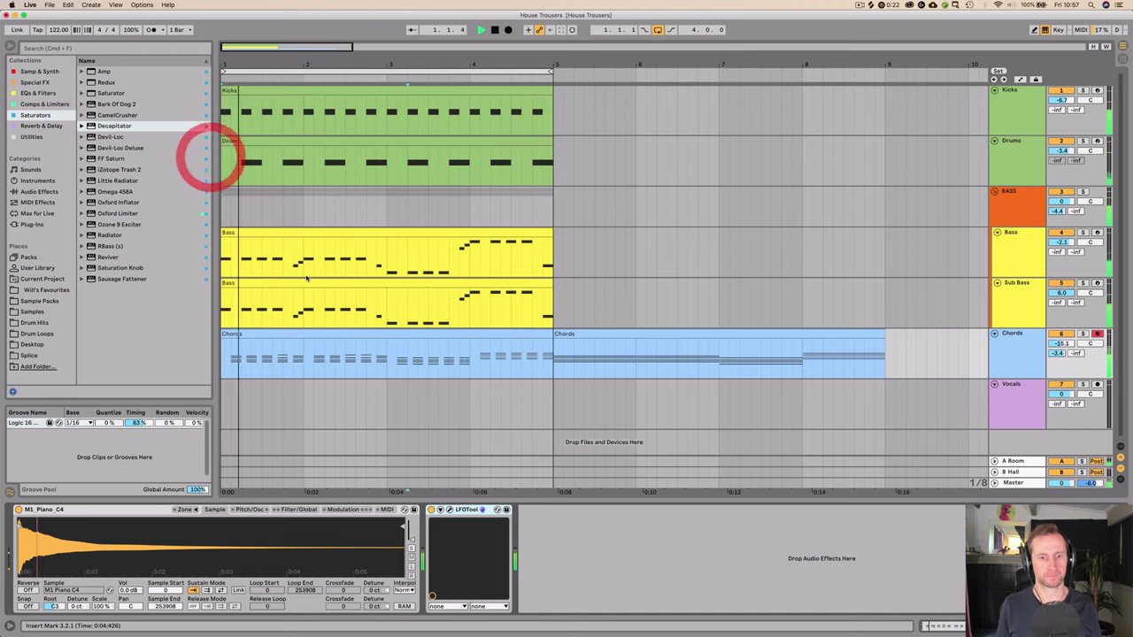
# Step: Add Ozone Imager from the Special FX collection after LFOTool on the Chords track
pyautogui.click(1020, 351)
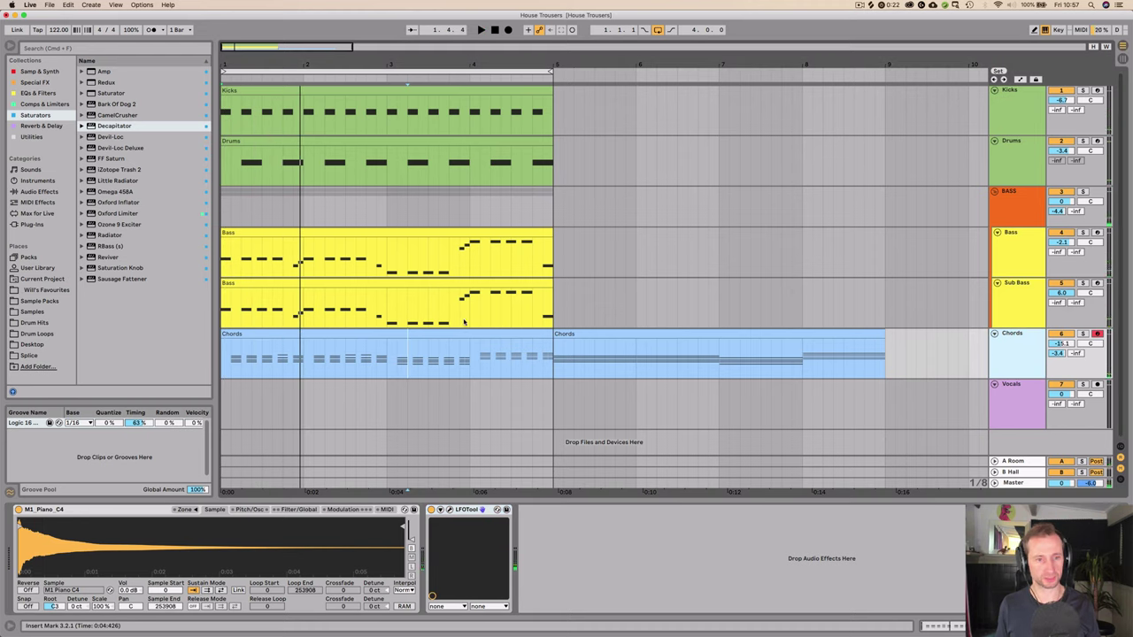
pyautogui.click(27, 139)
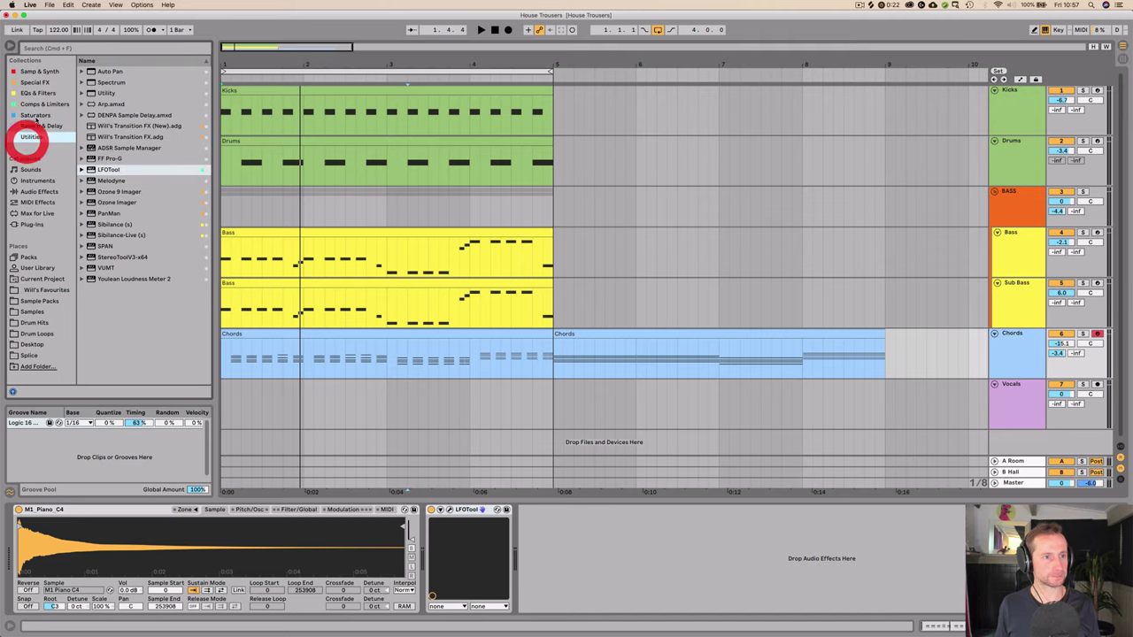
pyautogui.click(37, 82)
pyautogui.click(117, 246)
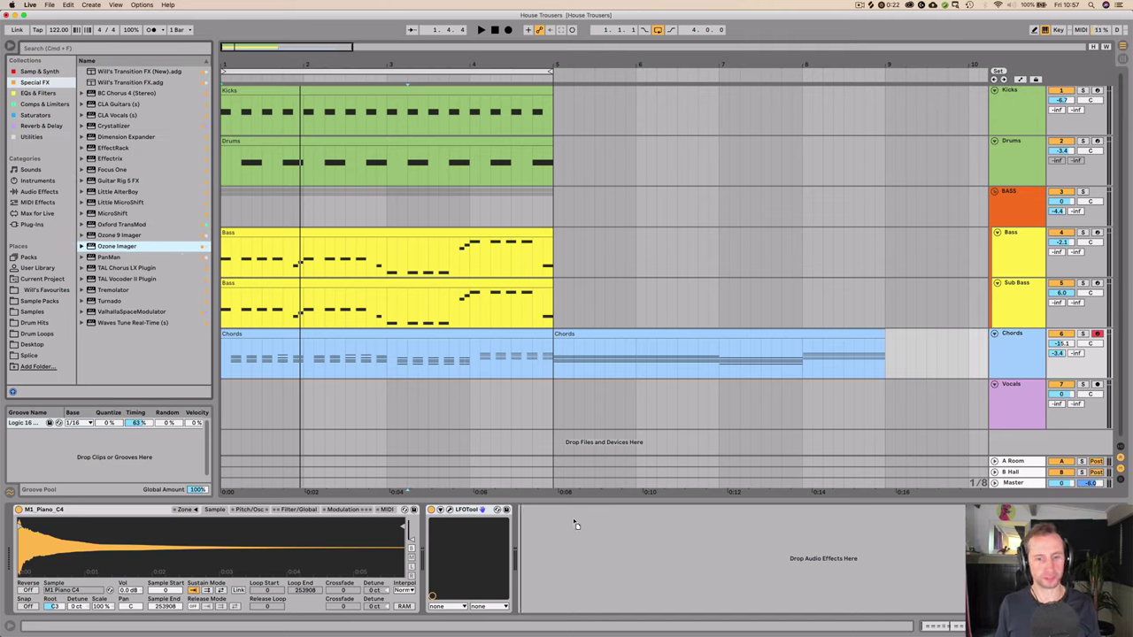
pyautogui.moveTo(570, 519); pyautogui.dragTo(570, 520)
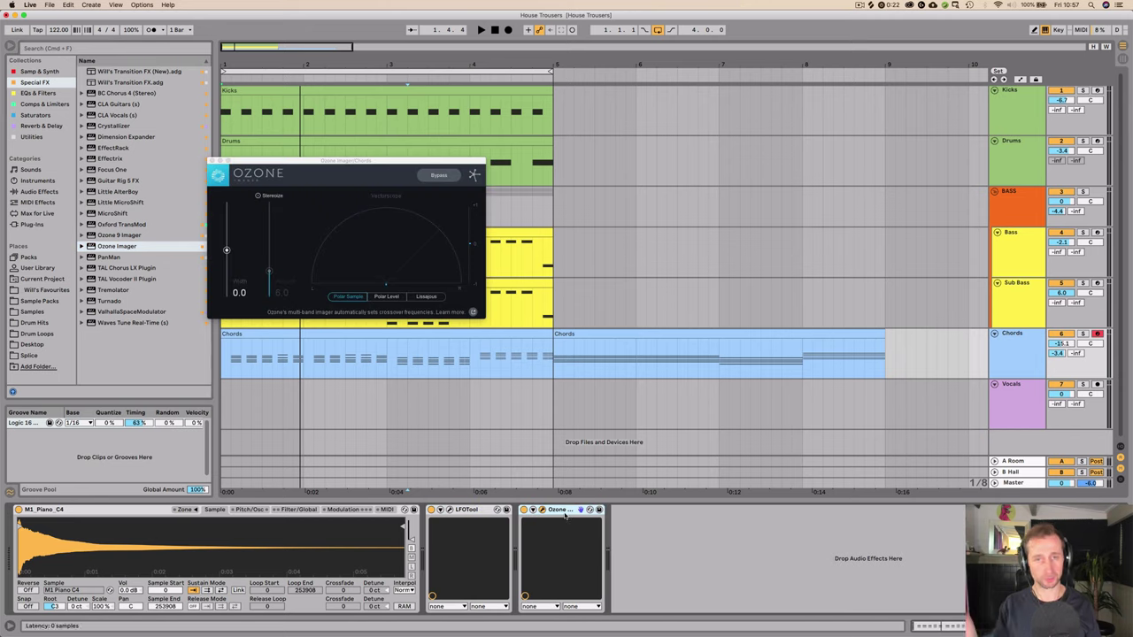
# Step: Set Ozone Imager's width to 50.0, enable Stereoize at 6.0 during playback and close its window
pyautogui.press('space')
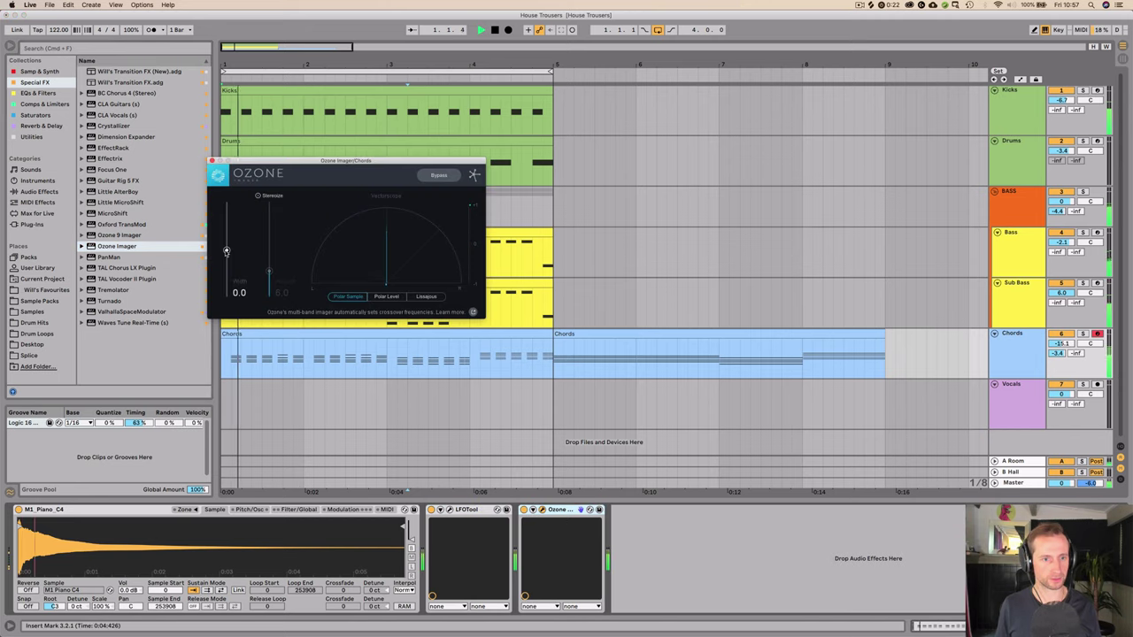
pyautogui.moveTo(227, 244); pyautogui.dragTo(226, 227)
pyautogui.click(257, 195)
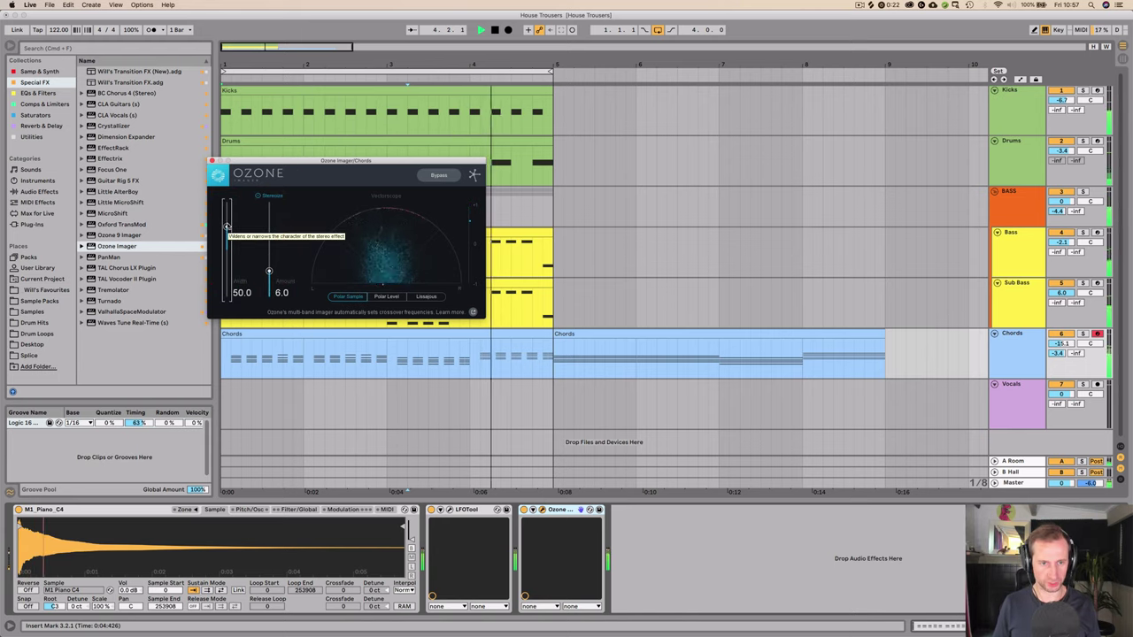
pyautogui.click(213, 161)
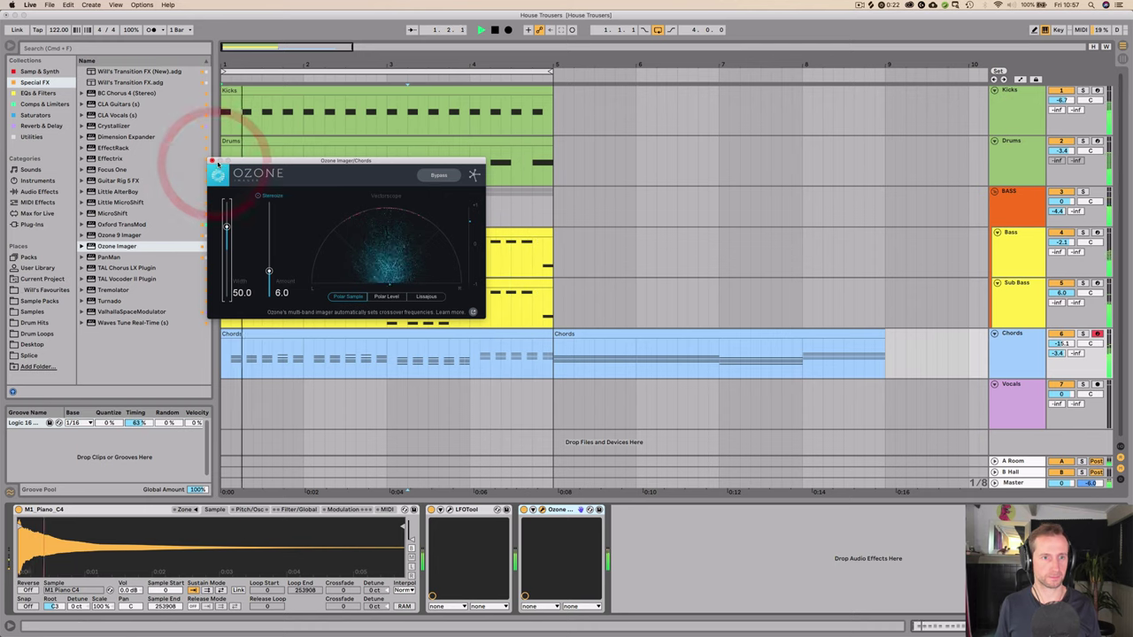
pyautogui.click(212, 162)
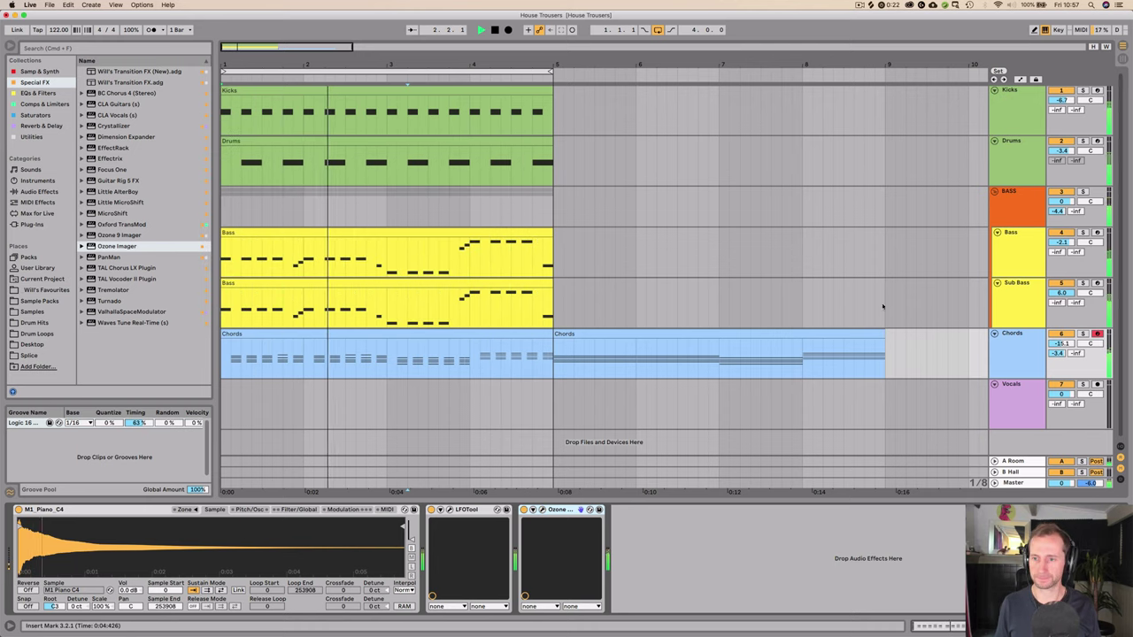
# Step: Compare the Chords sound with Ozone Imager switched off and on again
pyautogui.click(523, 510)
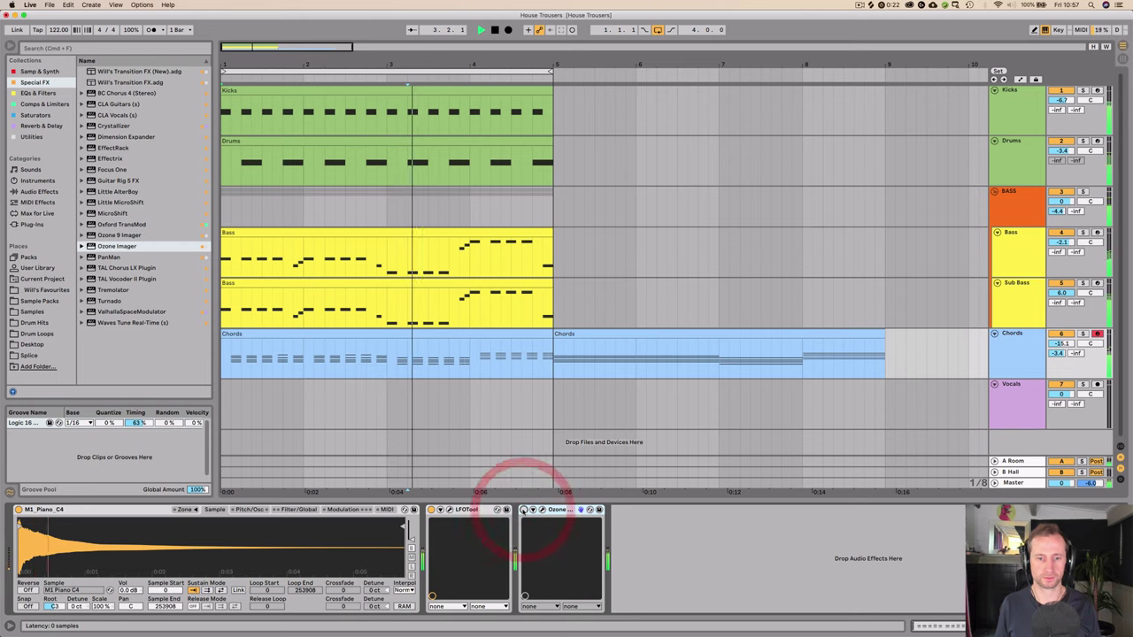
pyautogui.click(523, 510)
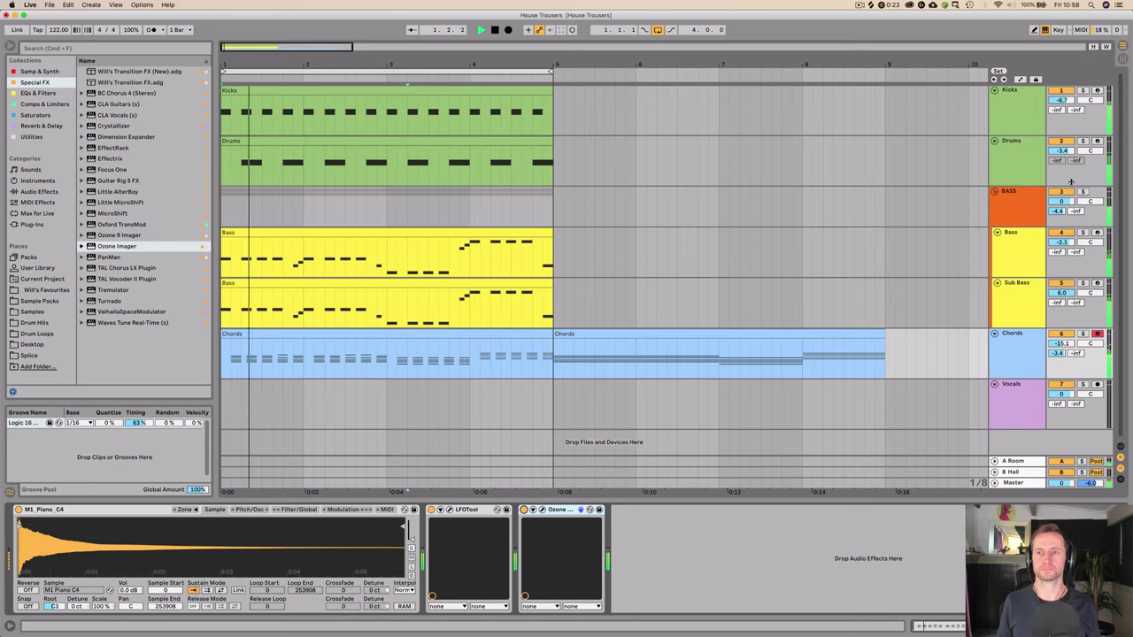
pyautogui.press('space')
# Step: Save the set and open the Drums clip's notes for editing
pyautogui.click(1014, 169)
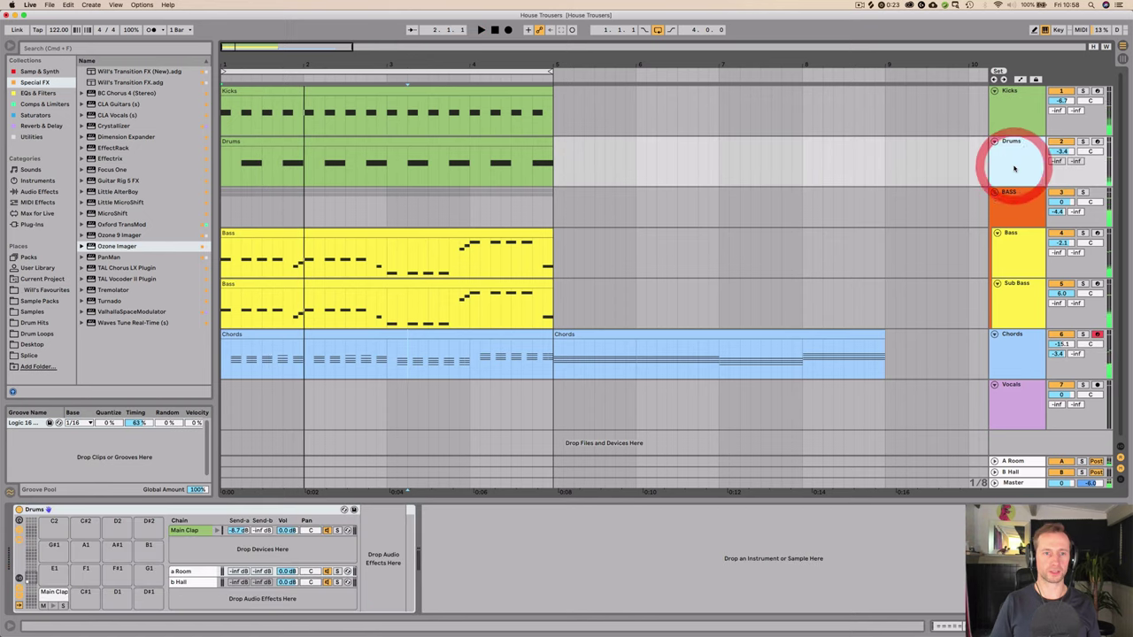
pyautogui.press('super+s')
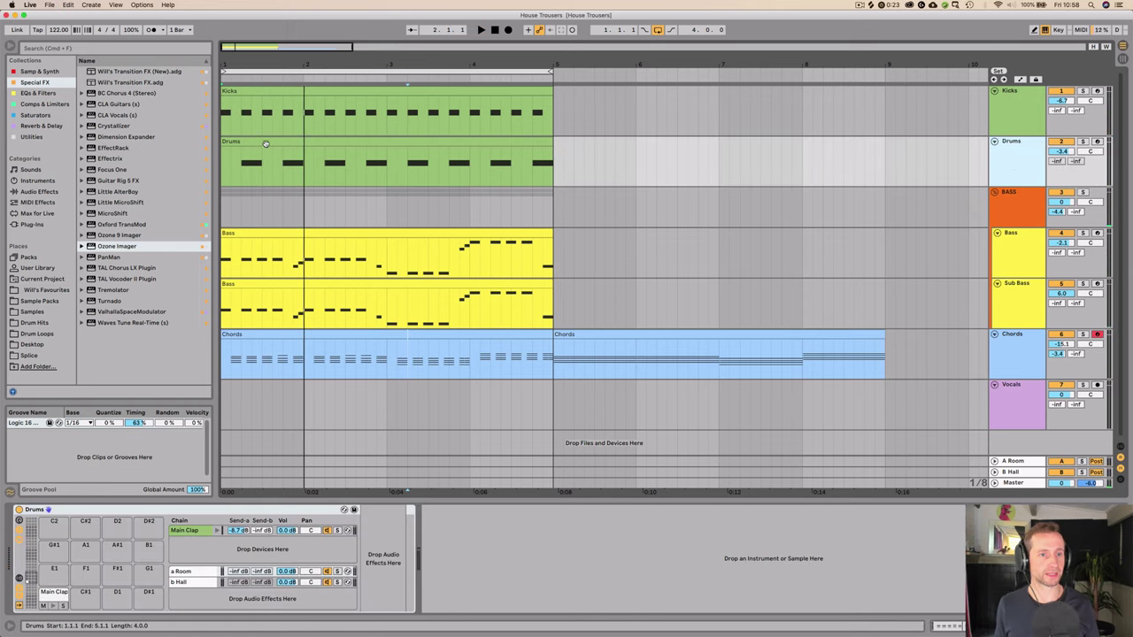
pyautogui.doubleClick(265, 143)
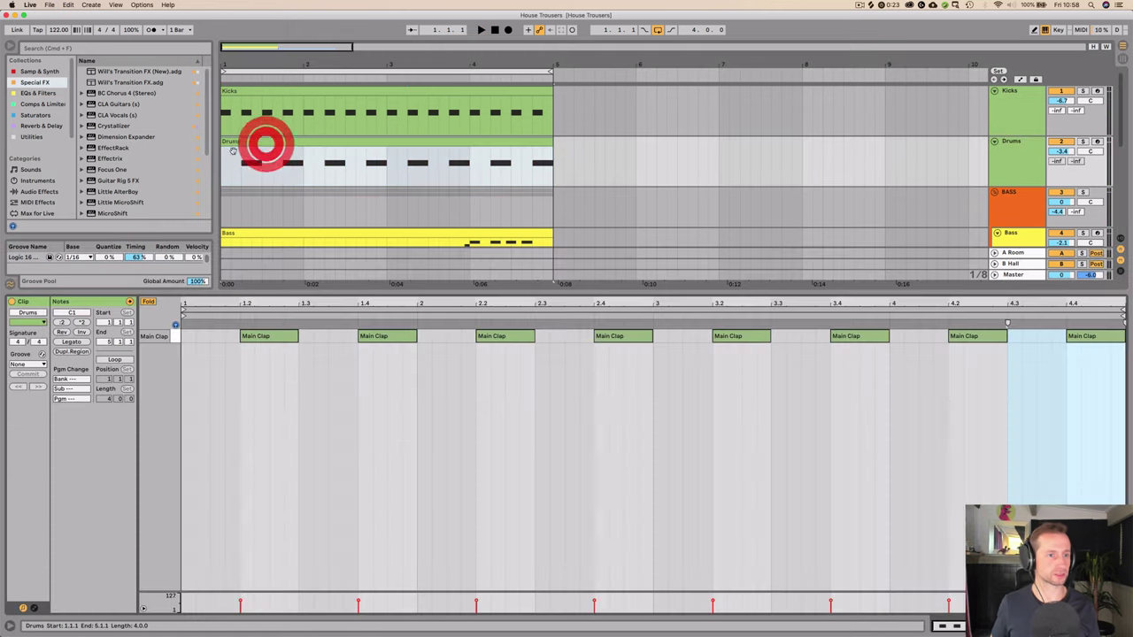
# Step: Select 909 Open Hat.wav in the favourites' Hats Open folder and preview it for the Drums track
pyautogui.click(34, 195)
pyautogui.scroll(-8, 25, 148)
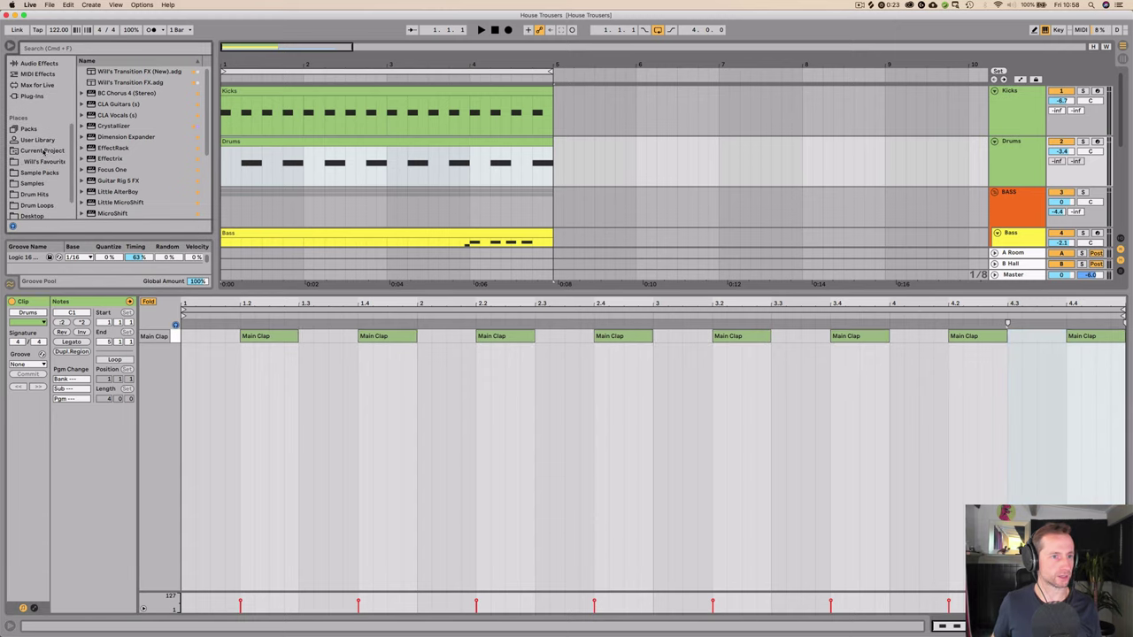
pyautogui.click(43, 162)
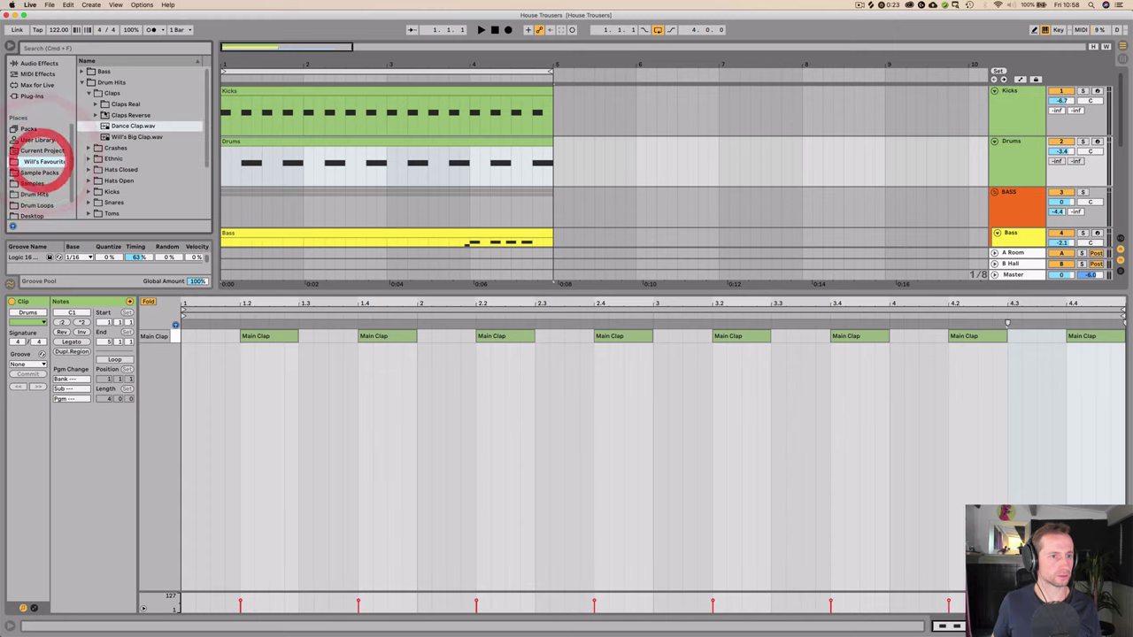
pyautogui.press('Down')
pyautogui.press('Down')
pyautogui.press('Down')
pyautogui.press('Down')
pyautogui.press('Down')
pyautogui.press('Right')
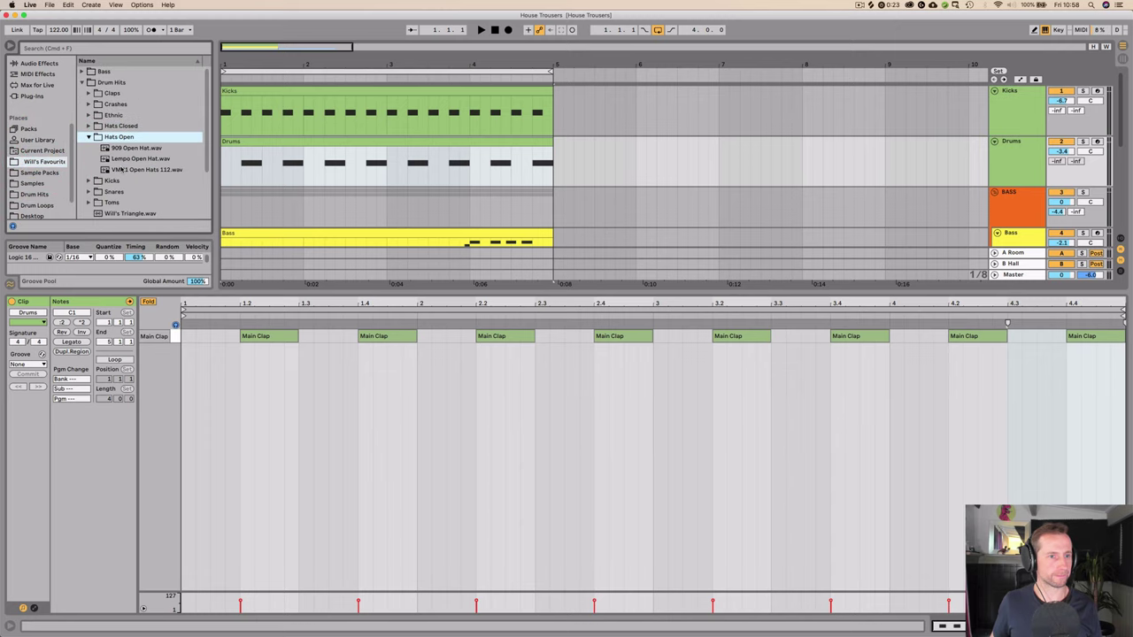
pyautogui.press('Down')
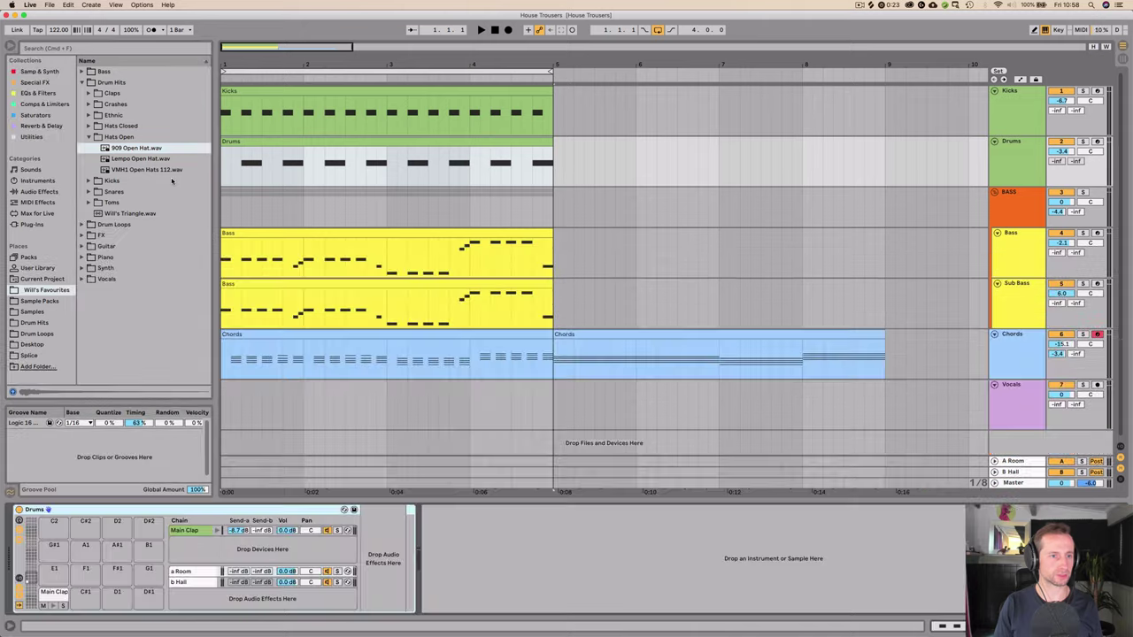
# Step: Load 909 Open Hat.wav onto the drum rack pad beside Main Clap and open the Drums clip for note editing
pyautogui.moveTo(123, 151); pyautogui.dragTo(86, 599)
pyautogui.click(253, 139)
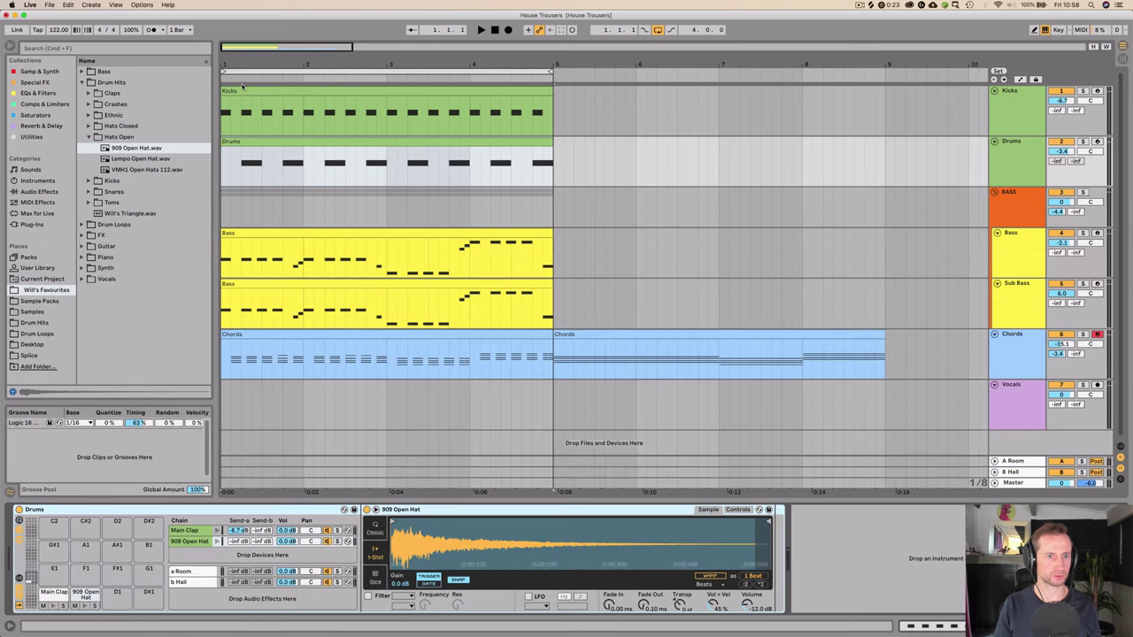
pyautogui.doubleClick(244, 140)
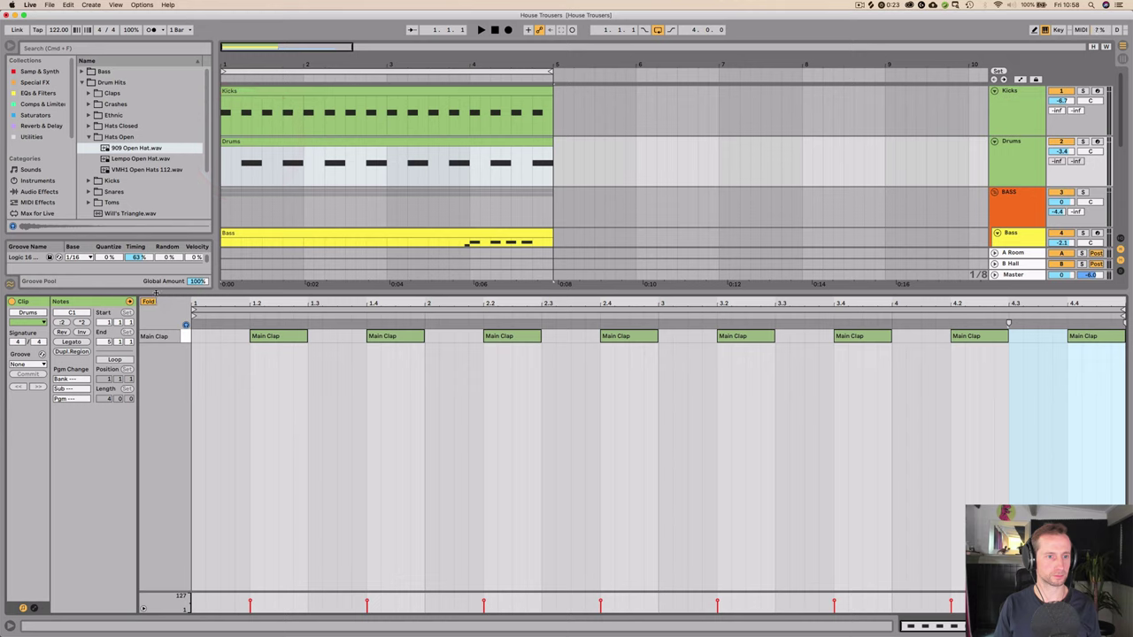
# Step: Unfold the note rows, add a 909 Open Hat note at 1.1.3 and extend it to beat 1.2
pyautogui.click(149, 302)
pyautogui.doubleClick(225, 337)
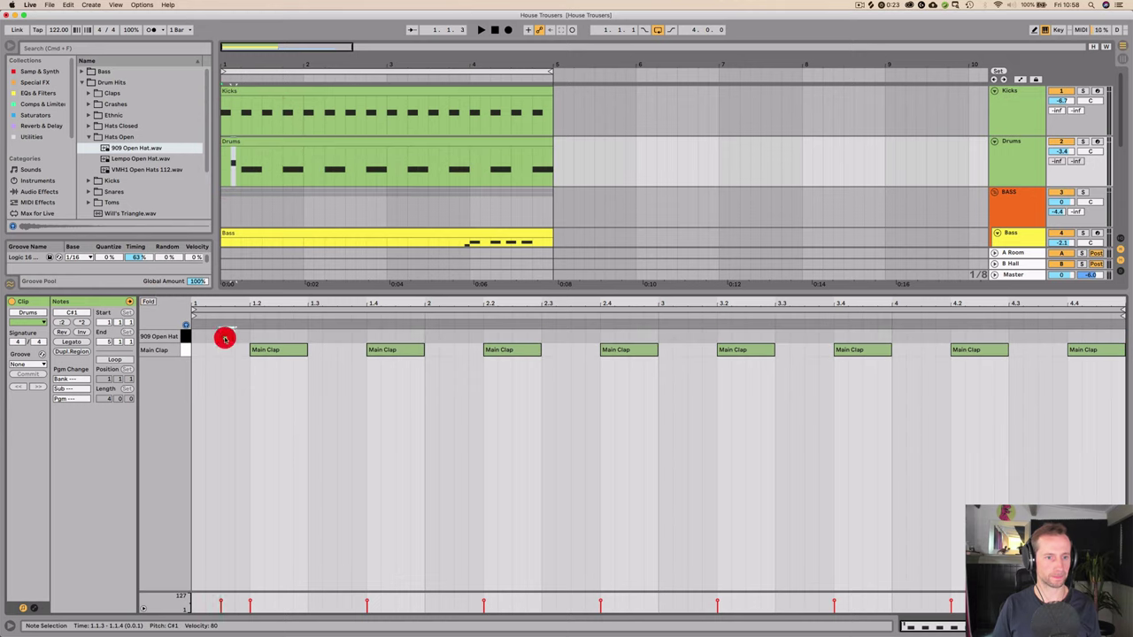
pyautogui.moveTo(239, 336)
pyautogui.mouseDown()
pyautogui.moveTo(253, 337)
pyautogui.moveTo(196, 339)
pyautogui.moveTo(250, 338)
pyautogui.mouseUp()
pyautogui.press('space')
pyautogui.press('space')
# Step: Duplicate the offbeat 909 Open Hat note onto every beat through the end of bar 4 while the loop plays
pyautogui.press('super+d')
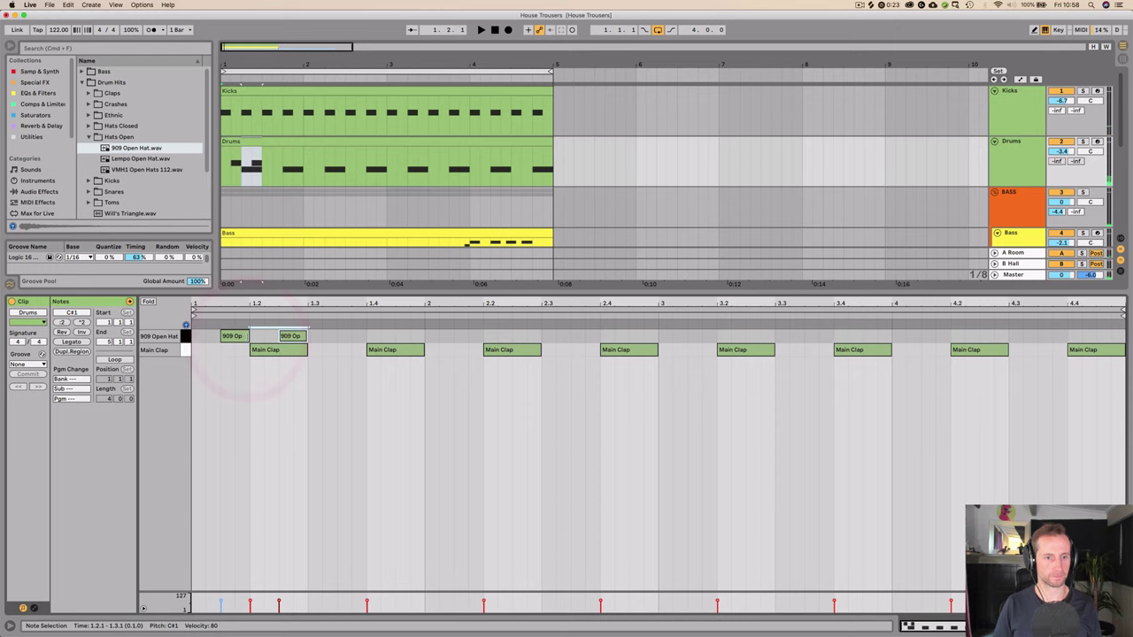
pyautogui.press('space')
pyautogui.press('super+d')
pyautogui.press('super+d')
pyautogui.press('super+d')
pyautogui.press('super+d')
pyautogui.press('super+d')
pyautogui.press('super+d')
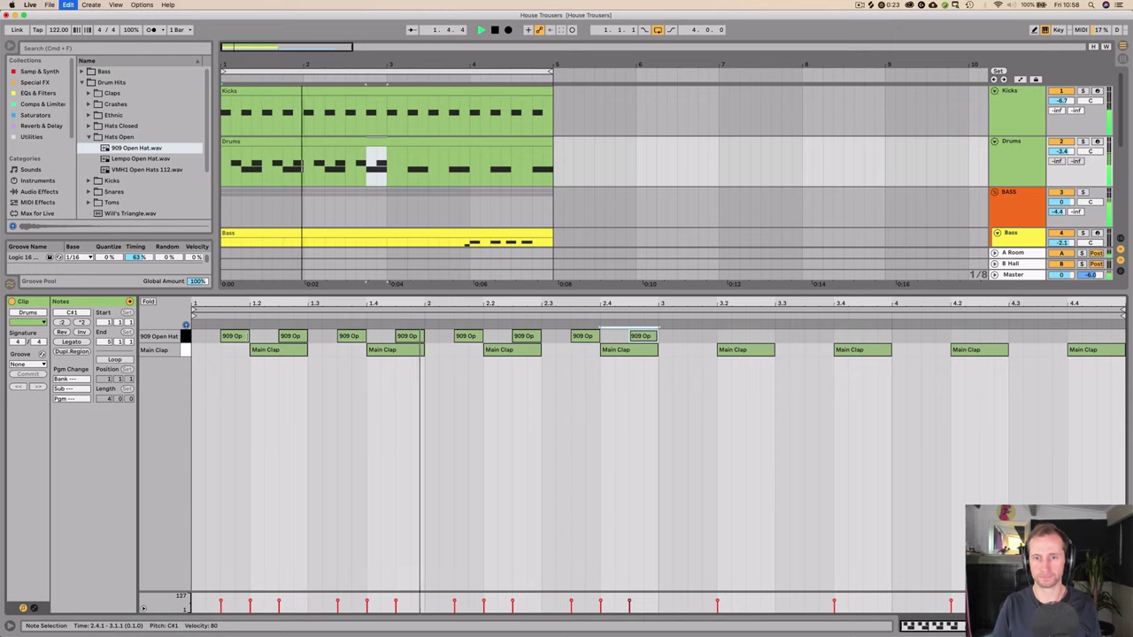
pyautogui.press('super+d')
pyautogui.press('super+d')
pyautogui.press('super+d')
pyautogui.press('super+d')
pyautogui.press('super+d')
pyautogui.press('super+d')
pyautogui.press('super+d')
pyautogui.press('super+d')
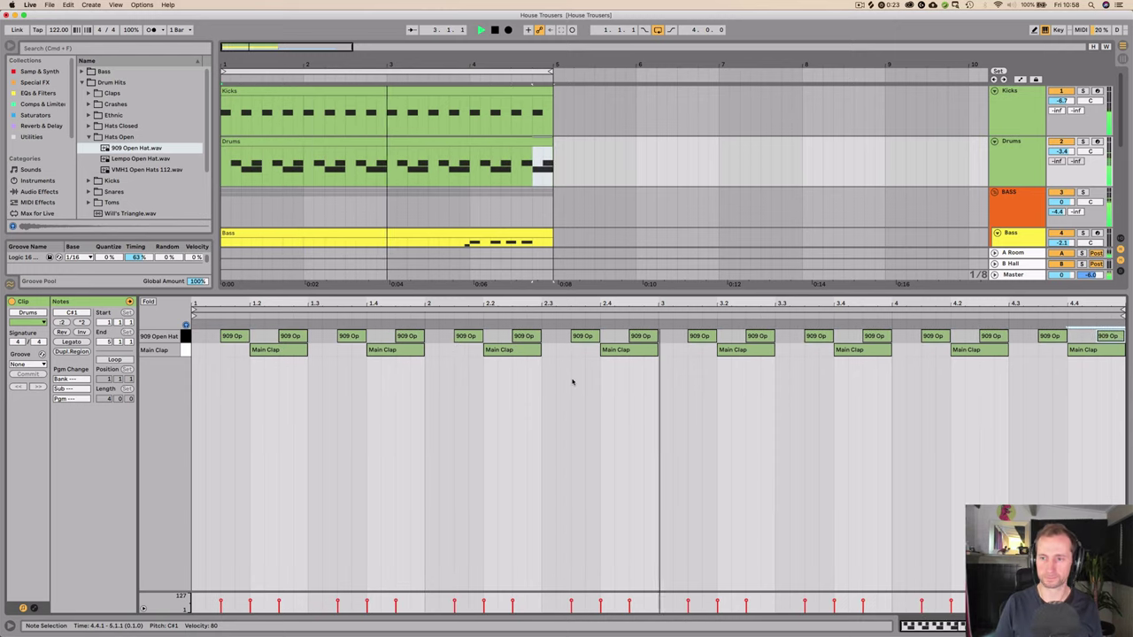
# Step: Apply the Logic 16 groove to the Drums clip, set the groove timing to 45% and stop playback
pyautogui.hotkey('shift', 'Tab')
pyautogui.moveTo(33, 424); pyautogui.dragTo(251, 170)
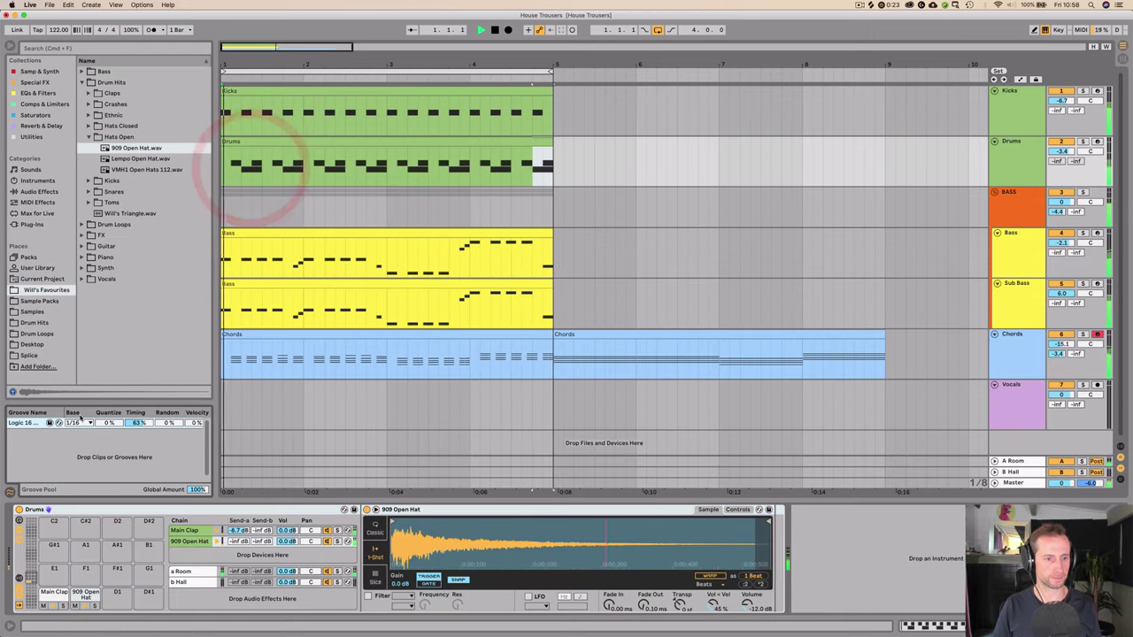
pyautogui.moveTo(139, 424); pyautogui.dragTo(139, 440)
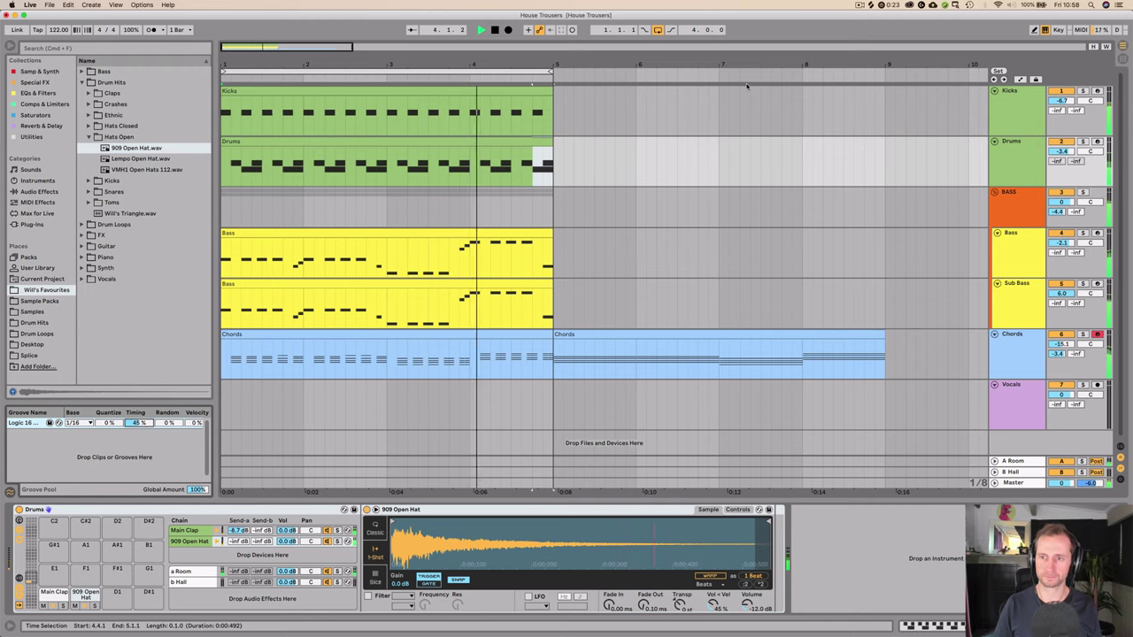
pyautogui.click(743, 30)
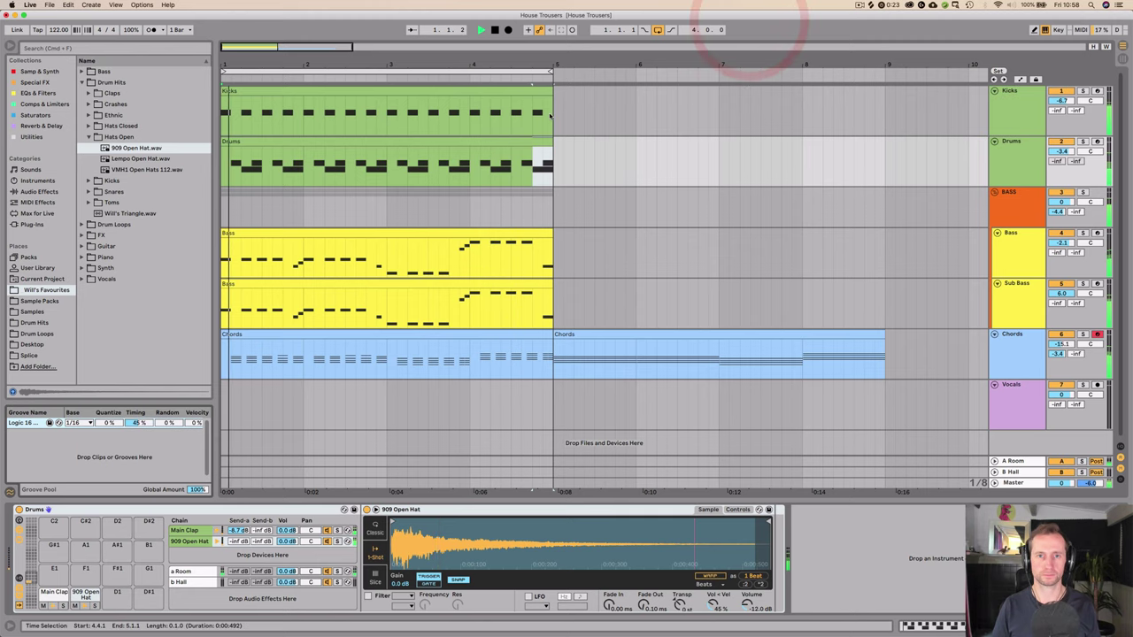
pyautogui.scroll(-5, 341, 163)
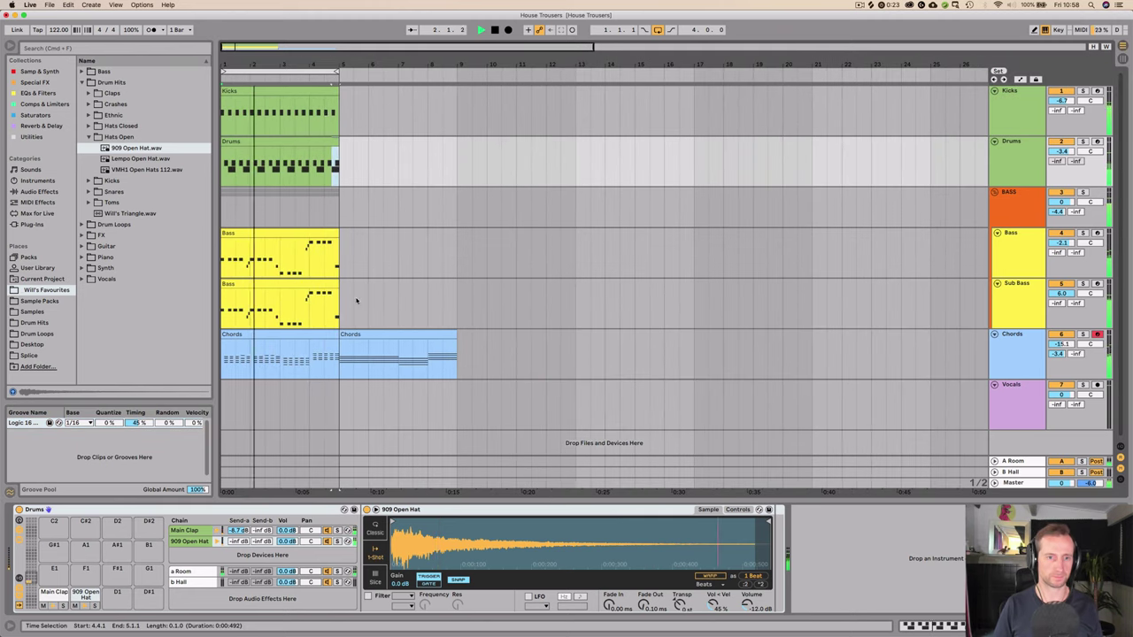
pyautogui.press('space')
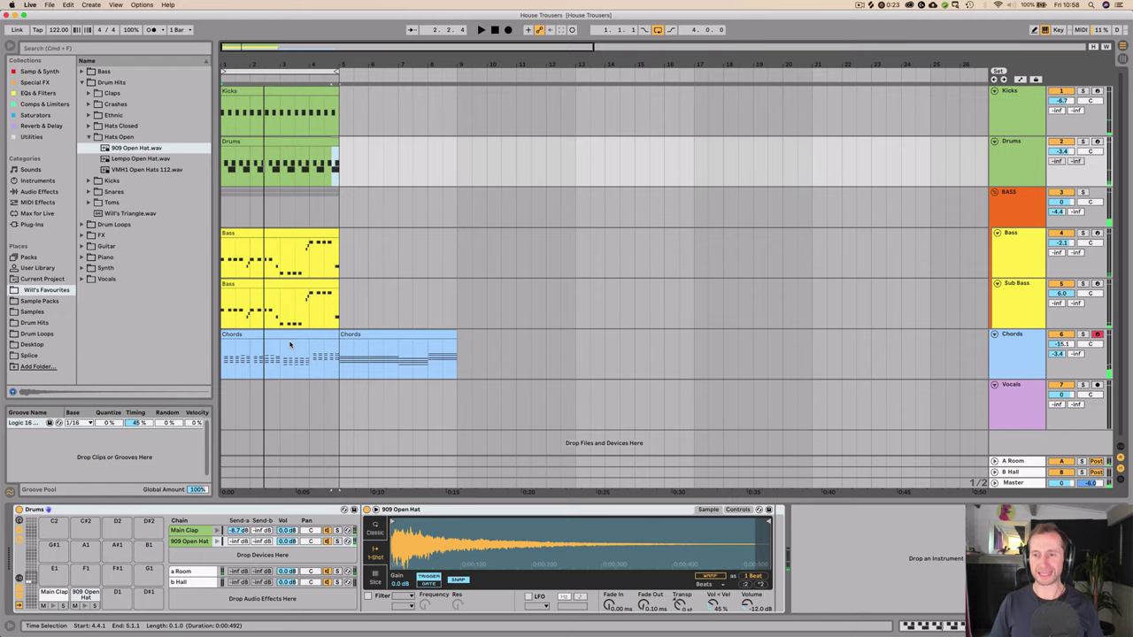
pyautogui.click(1014, 404)
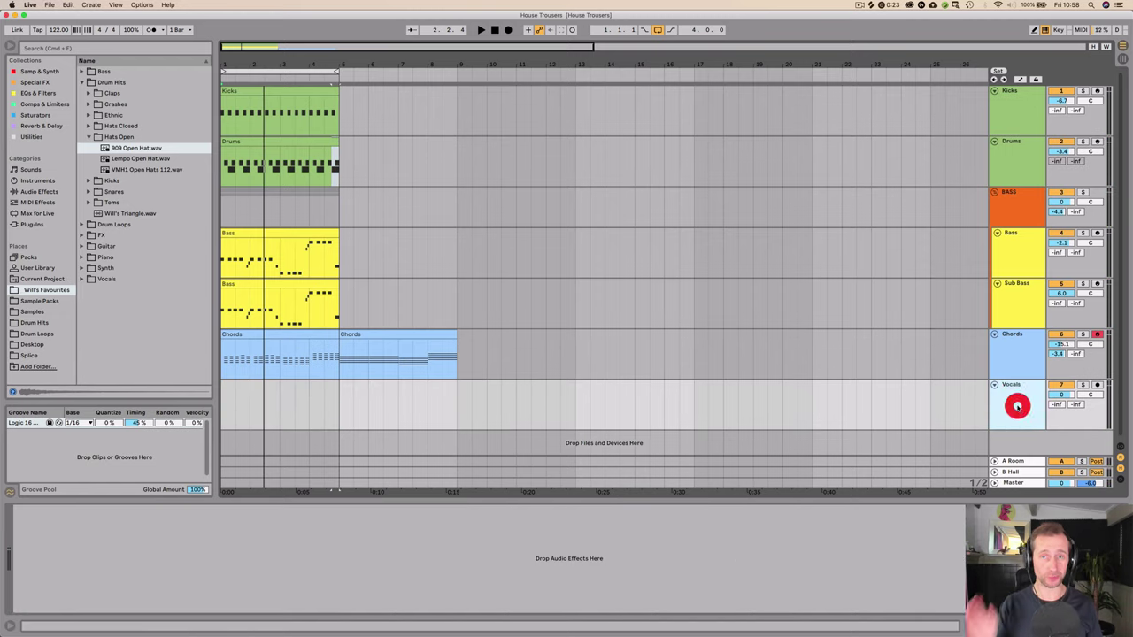
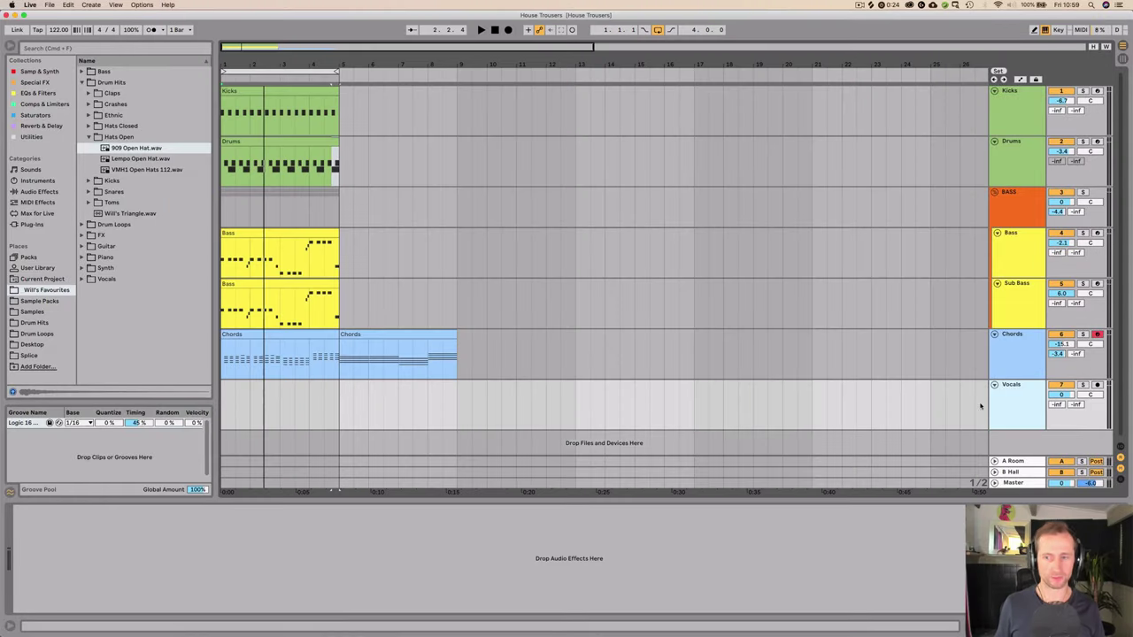
pyautogui.click(946, 407)
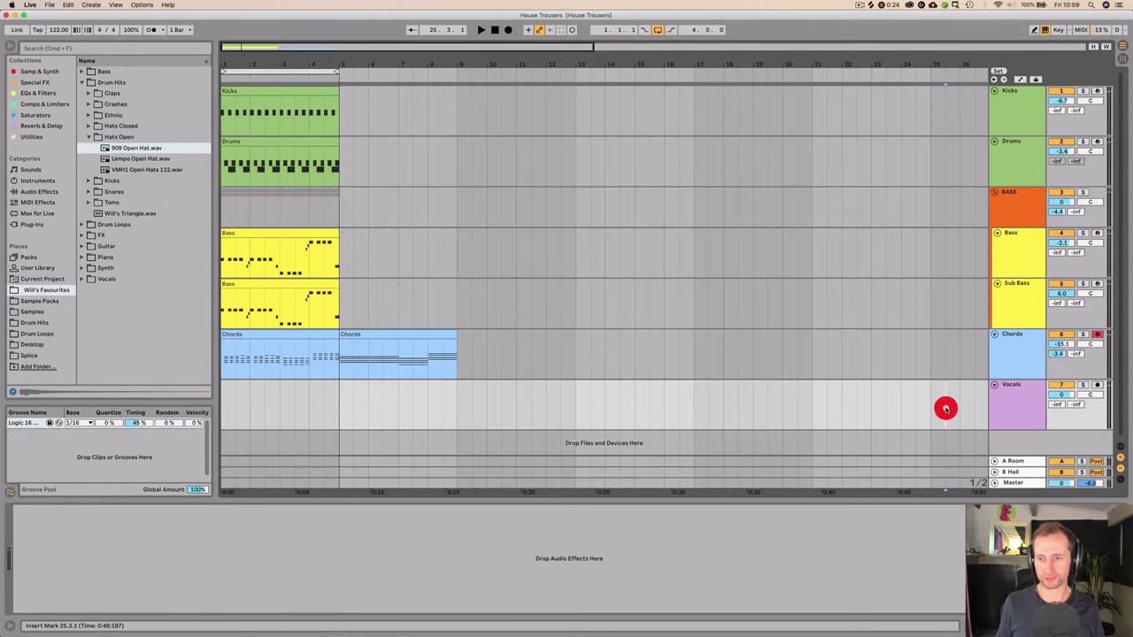
pyautogui.click(1008, 359)
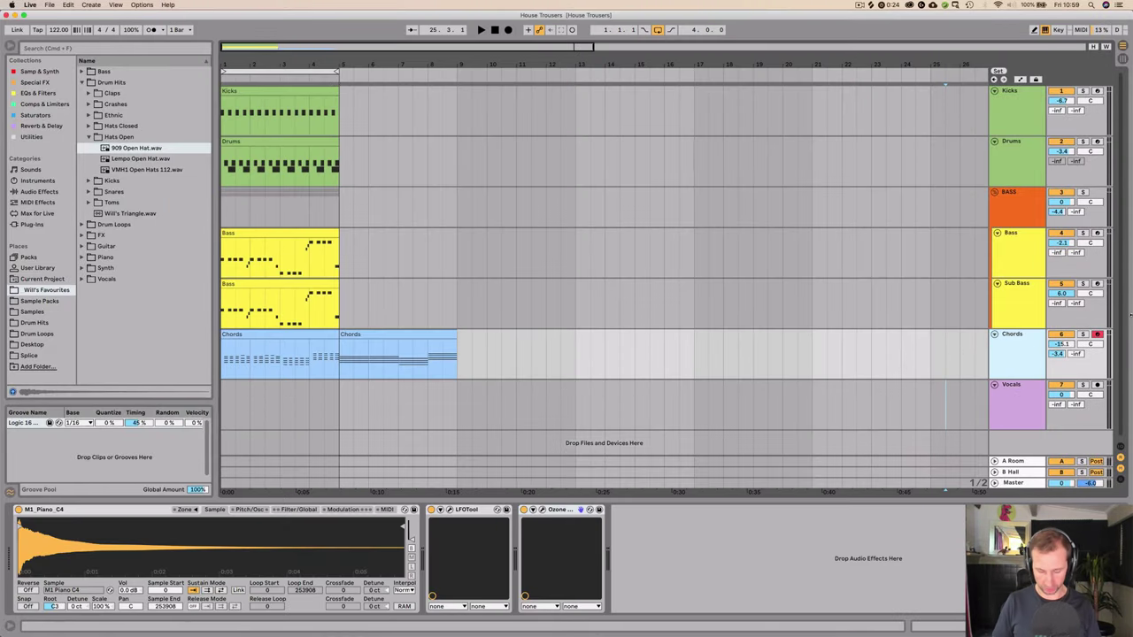
# Step: Switch to the Splice app
pyautogui.hotkey('alt', 'space')
pyautogui.write('splice')
pyautogui.press('Return')
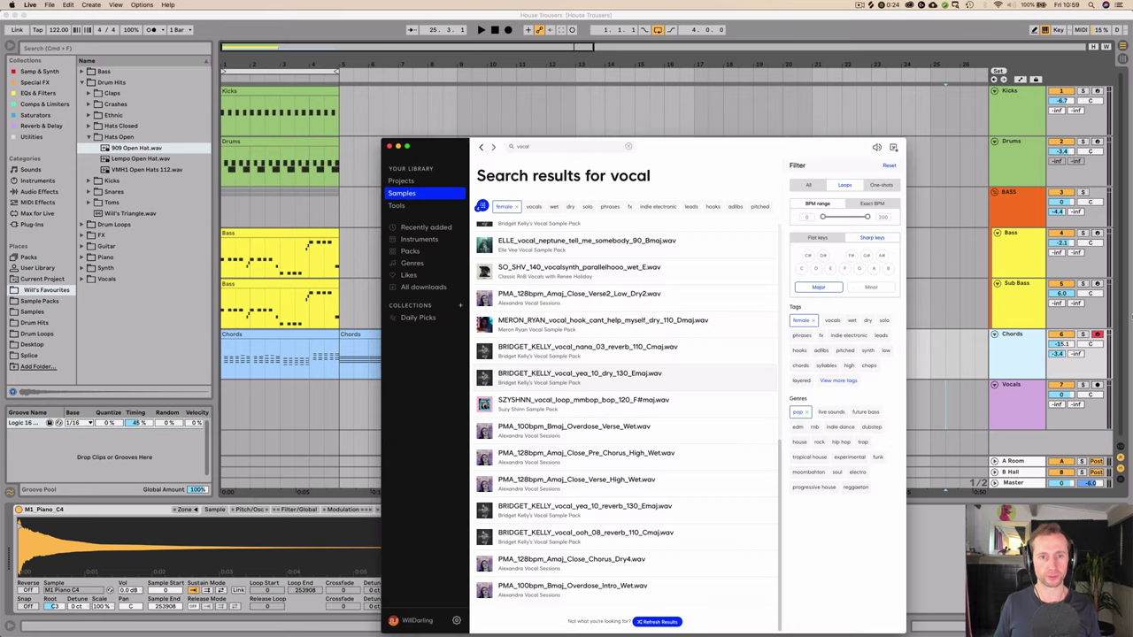
# Step: Narrow the Live project window and place the Splice window beside it, stretched to the full screen height
pyautogui.click(567, 111)
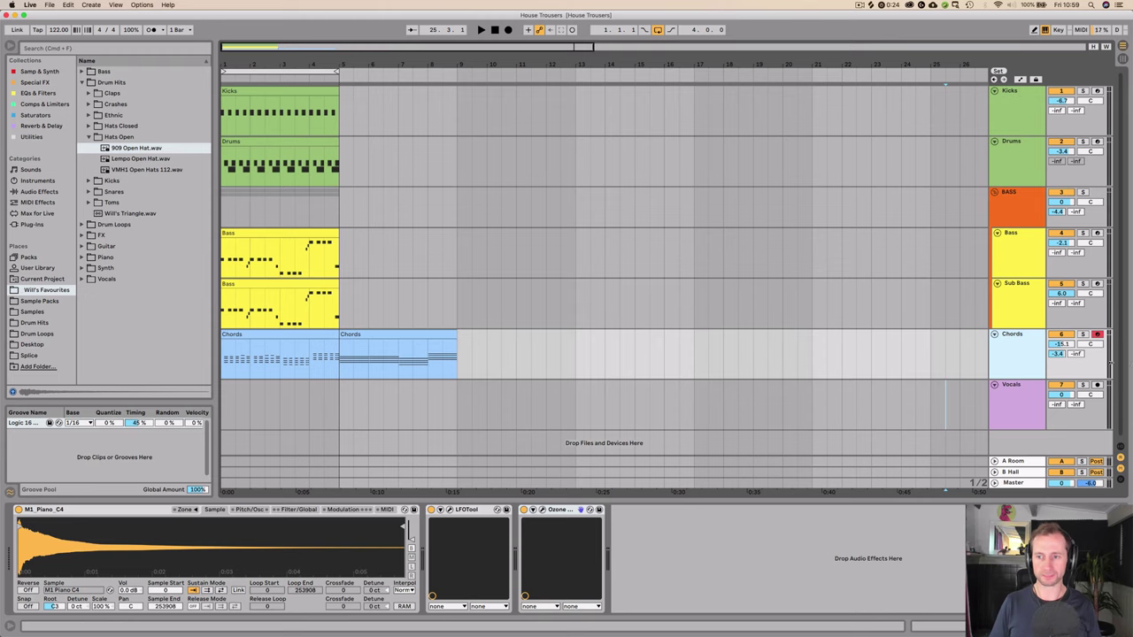
pyautogui.moveTo(1111, 363); pyautogui.dragTo(892, 358)
pyautogui.click(902, 335)
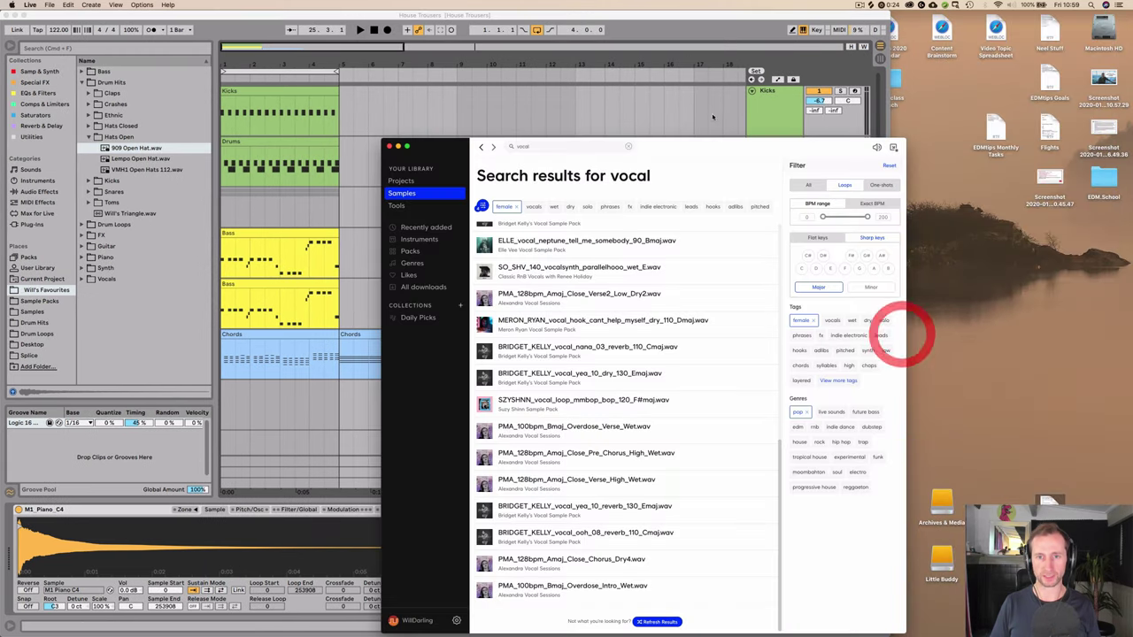
pyautogui.moveTo(687, 147); pyautogui.dragTo(909, 18)
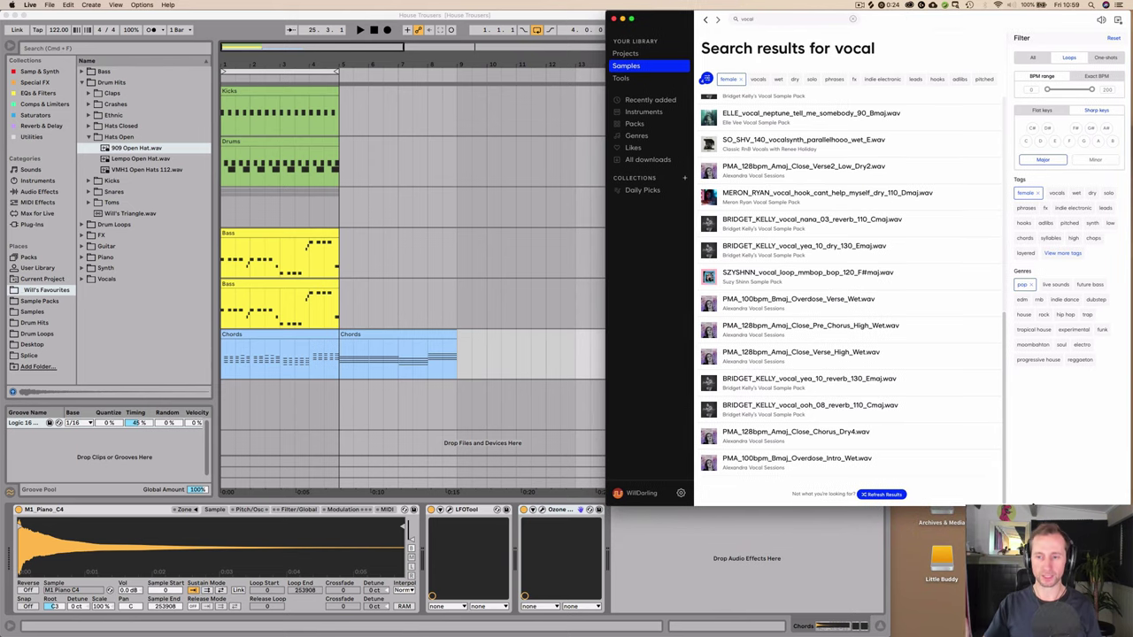
pyautogui.moveTo(1131, 506); pyautogui.dragTo(1131, 635)
# Step: Filter the vocal search results to minor keys and preview the first samples under Similar on Splice
pyautogui.scroll(5, 881, 379)
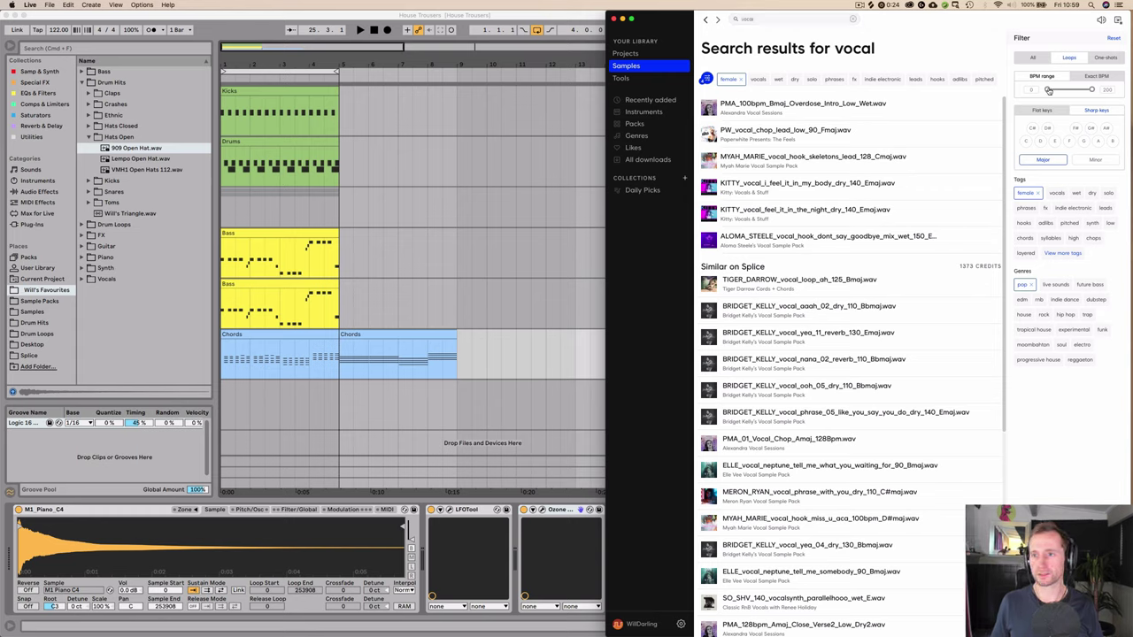
pyautogui.click(1084, 161)
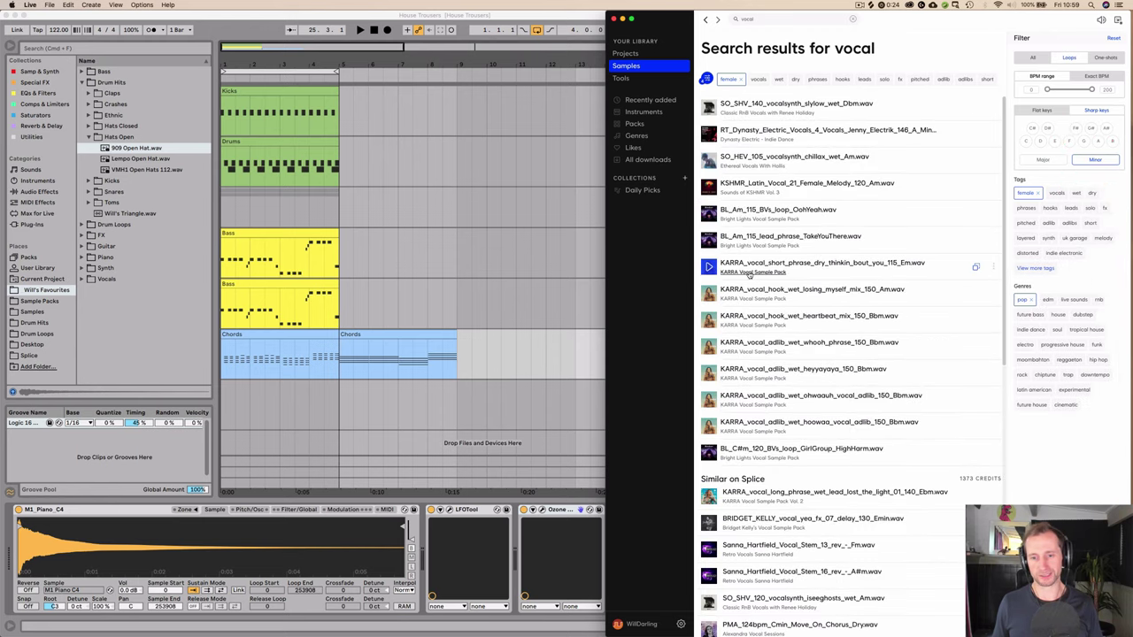
pyautogui.scroll(-5, 744, 277)
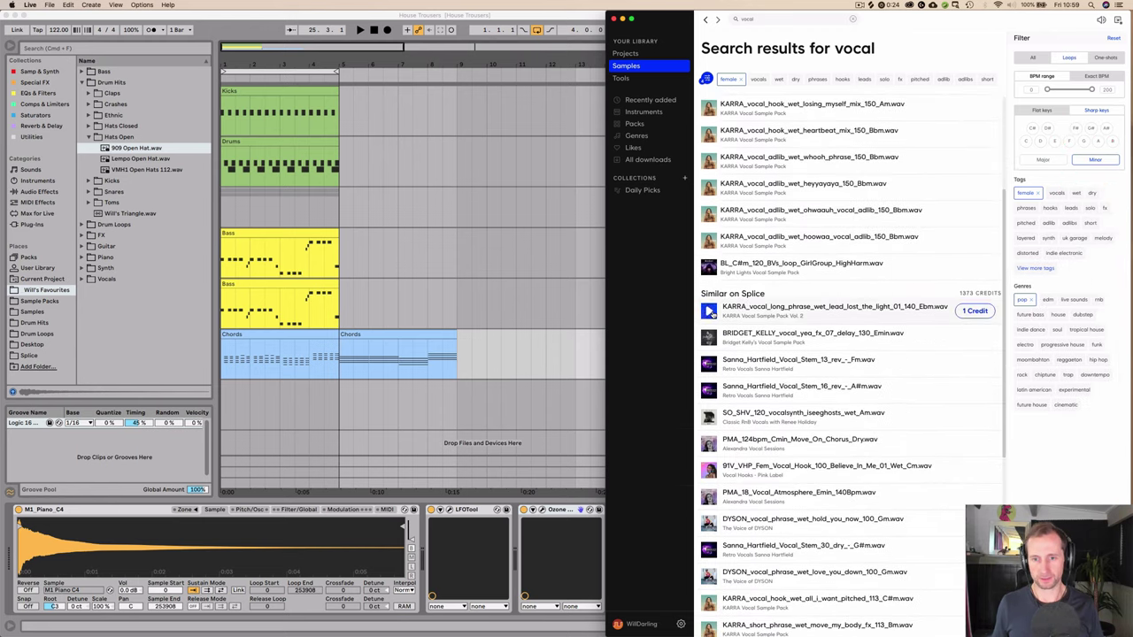
pyautogui.click(710, 312)
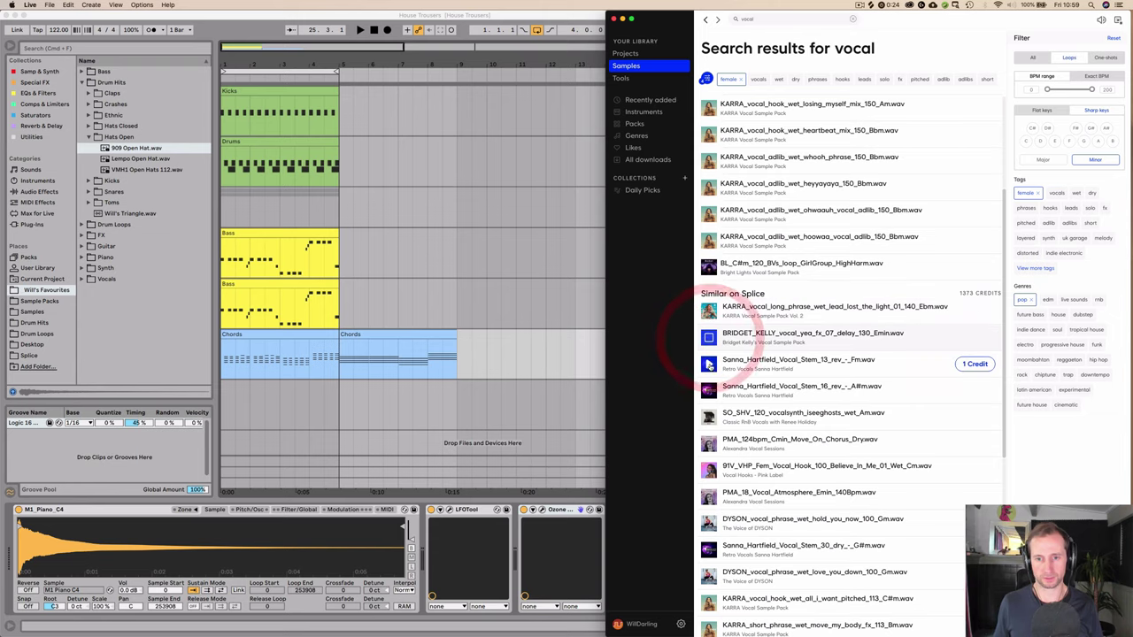
# Step: Play the project loop from bar 1 while browsing the Splice vocals, and stop playback
pyautogui.click(373, 262)
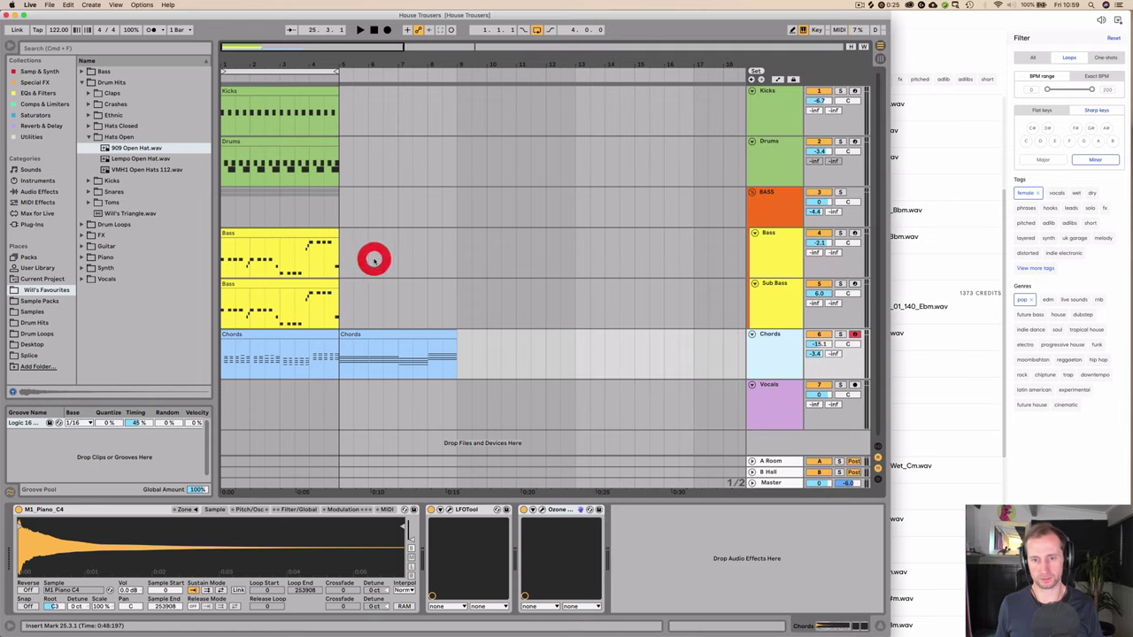
pyautogui.click(221, 370)
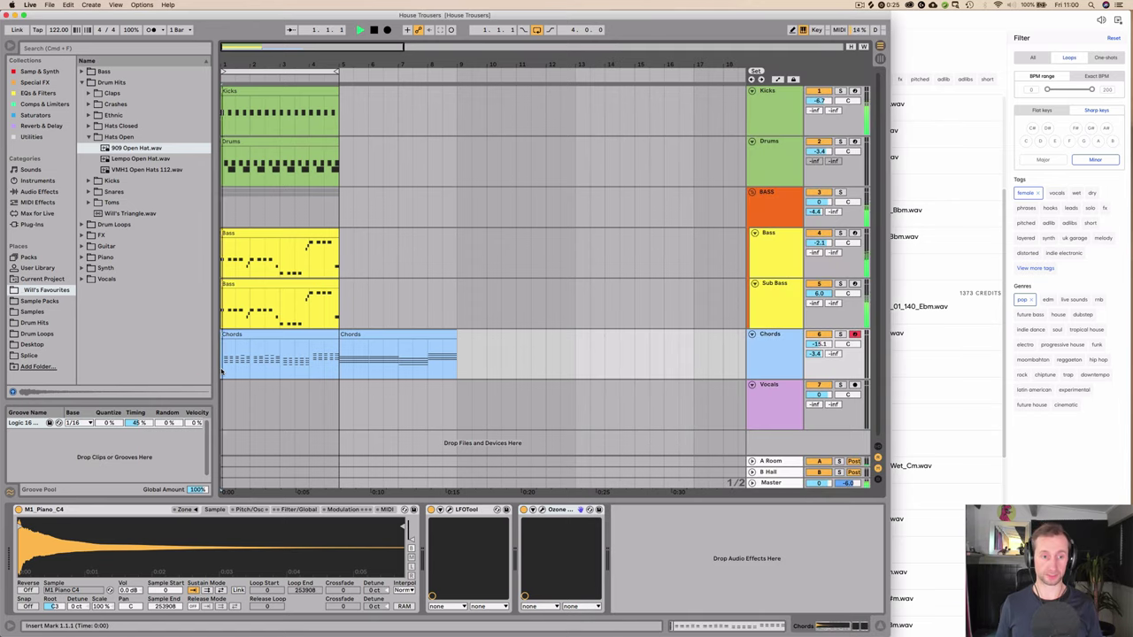
pyautogui.click(930, 28)
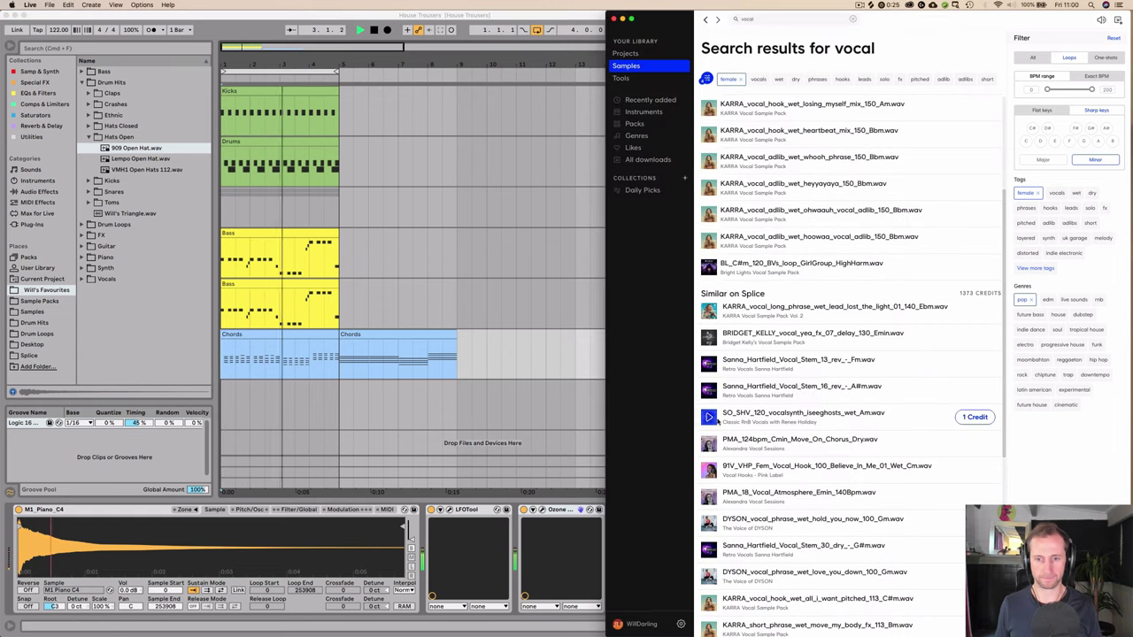
pyautogui.click(495, 331)
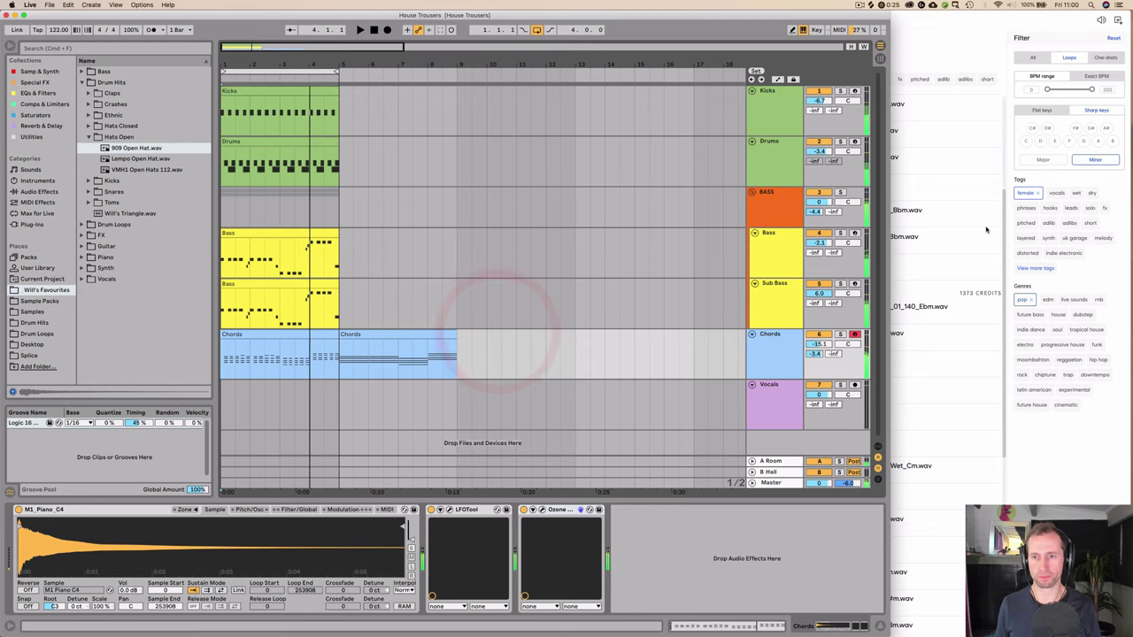
# Step: Preview the E minor vocal_yea_fx_07_delay_130 sample and the F minor Vocal_Stem_13 sample in Splice
pyautogui.click(986, 230)
pyautogui.click(709, 337)
pyautogui.click(708, 364)
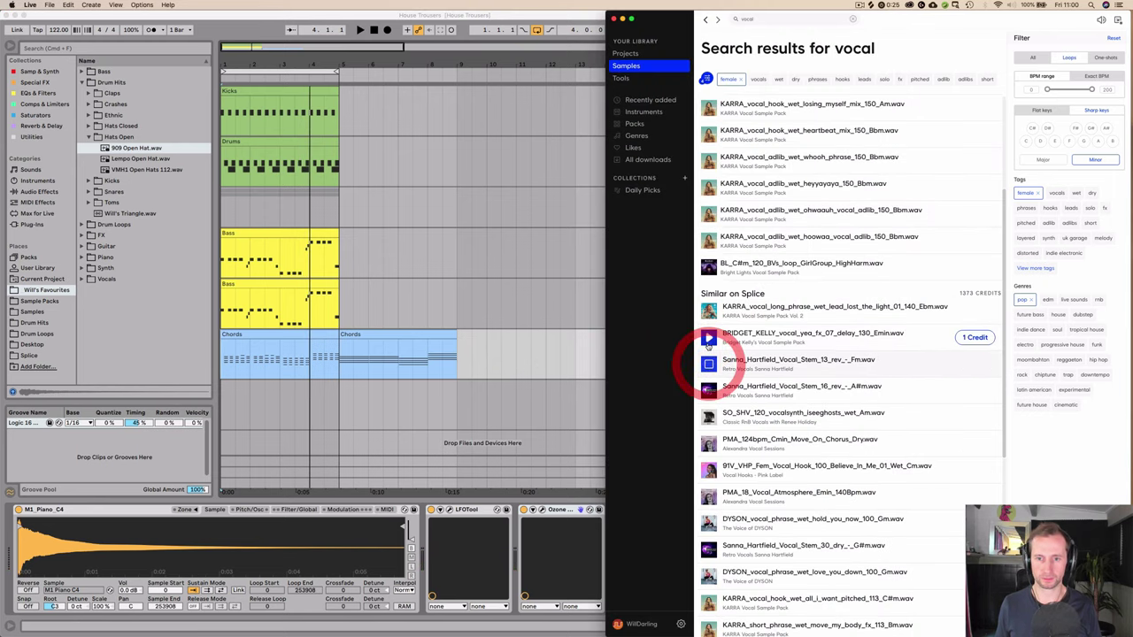
pyautogui.click(708, 334)
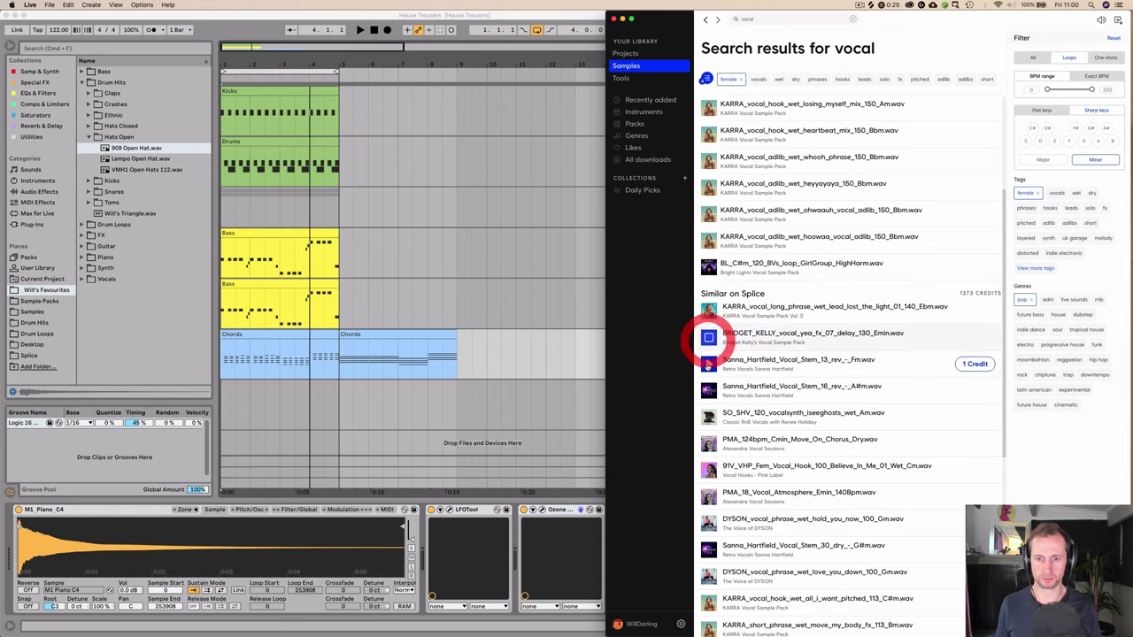
# Step: Return to the Live project and play its loop again to compare it with the vocals
pyautogui.click(490, 347)
pyautogui.press('space')
pyautogui.click(405, 287)
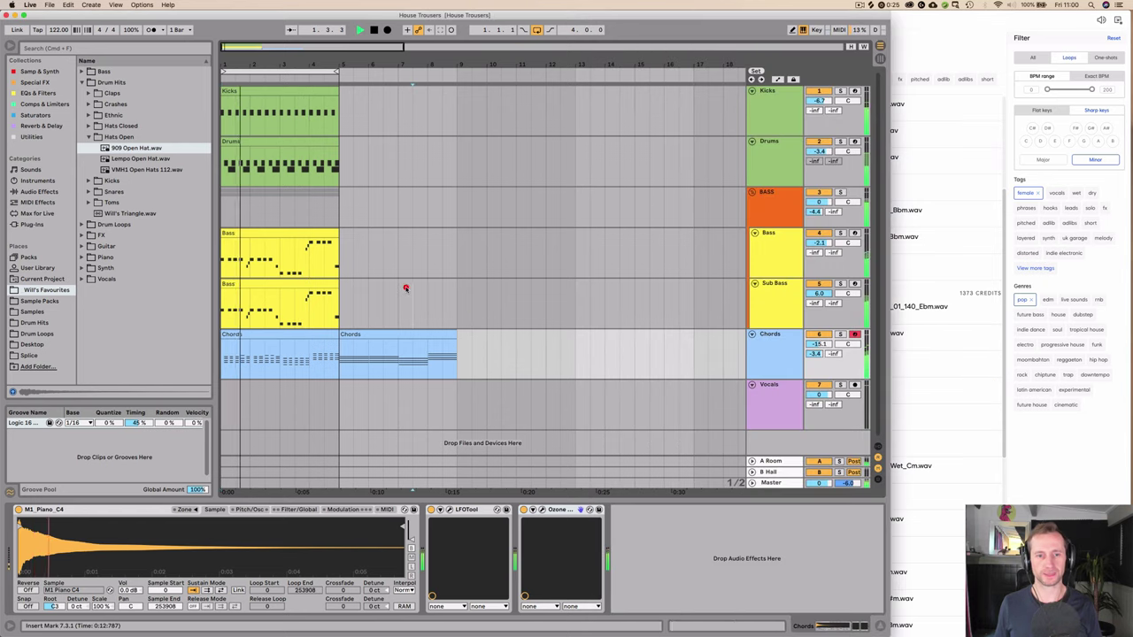
# Step: Restrict the Splice vocals to A minor and audition 91V_VHP_Fem_Vocal_Hook_120_More_To_This_Wet_Am.wav against the playing project loop
pyautogui.click(972, 36)
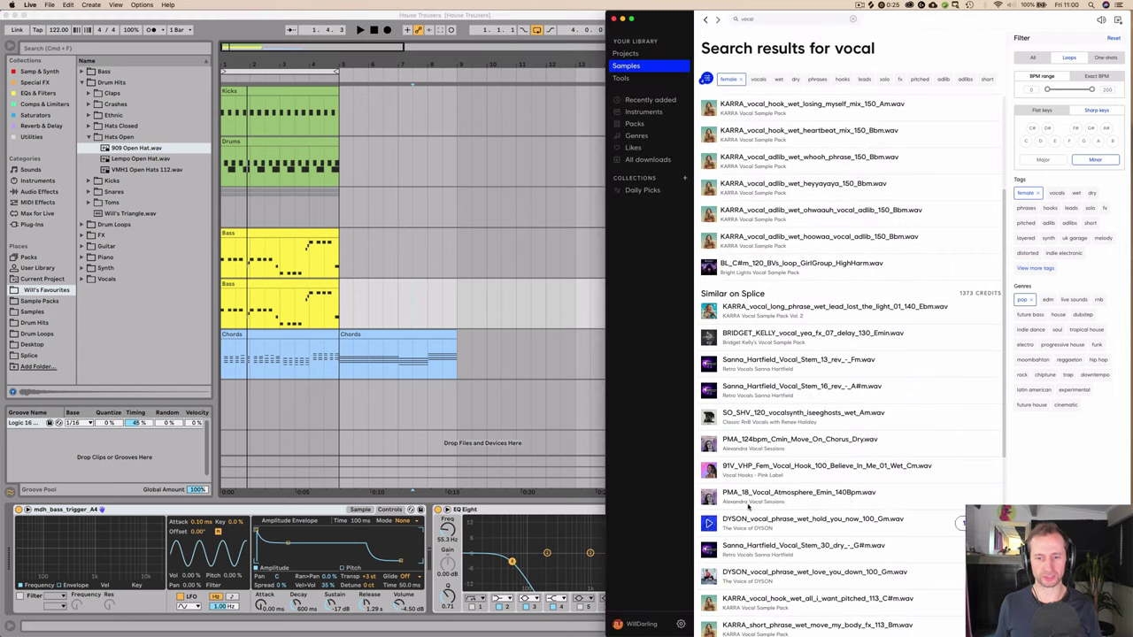
pyautogui.click(1099, 143)
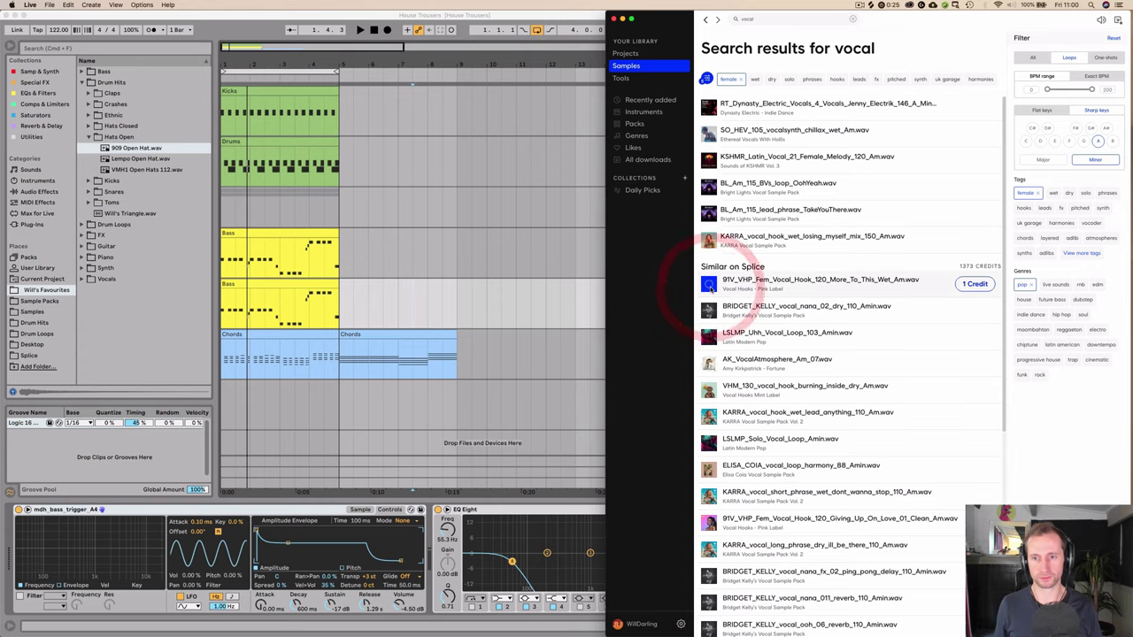
pyautogui.click(397, 251)
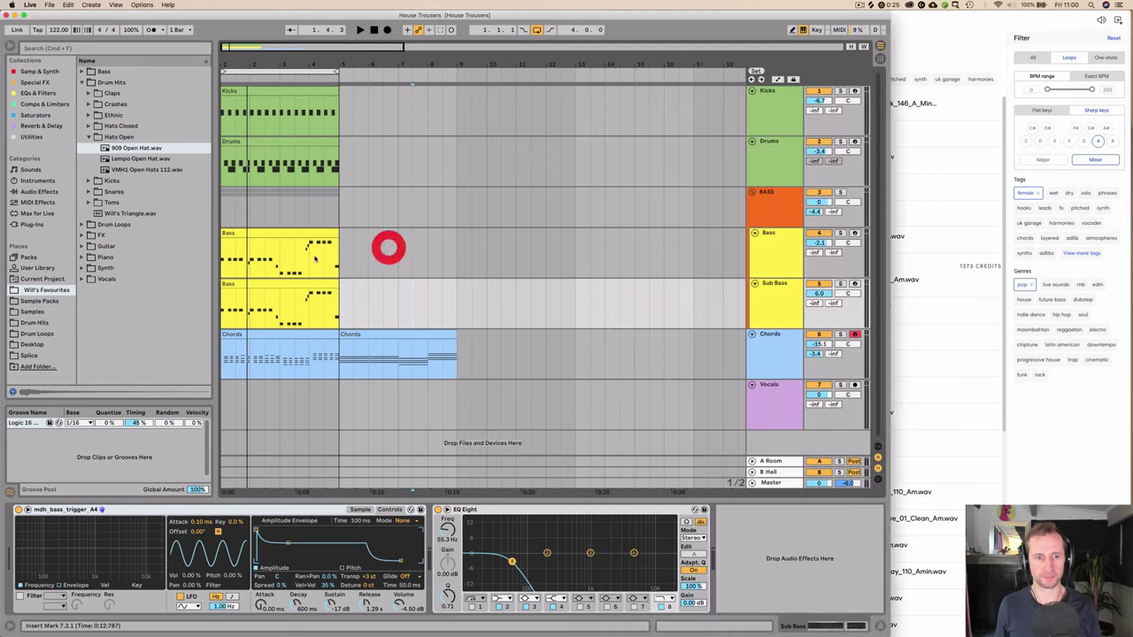
pyautogui.click(225, 264)
pyautogui.press('space')
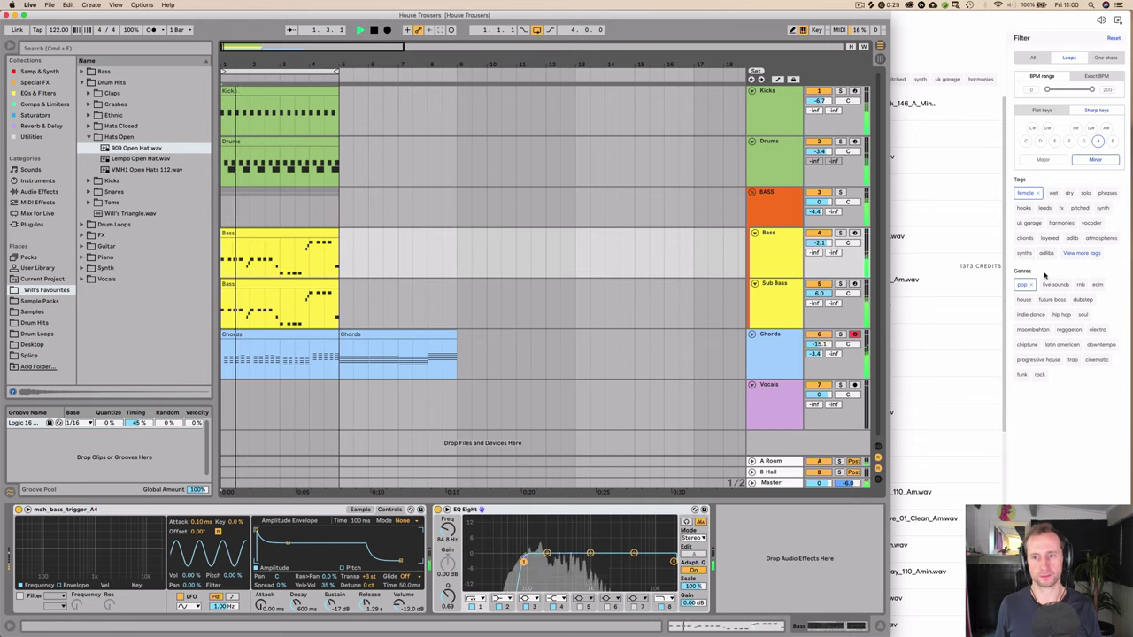
pyautogui.click(978, 281)
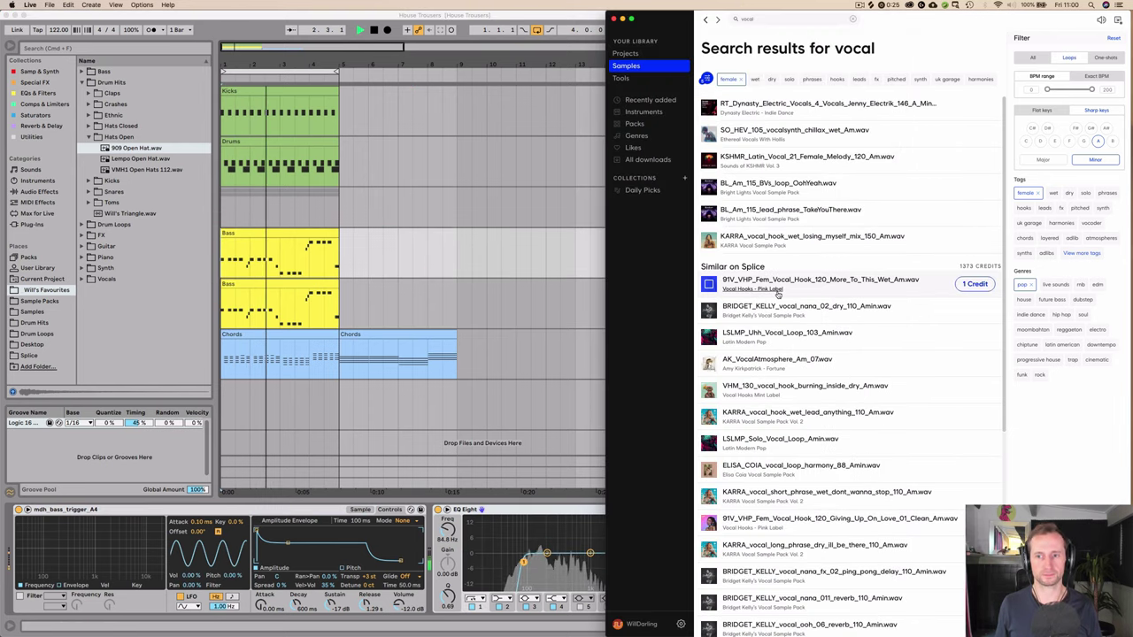
# Step: Download 91V_VHP_Fem_Vocal_Hook_120_More_To_This_Wet_Am.wav from Splice for 1 credit and place it at bar 1 of the Vocals track in Live
pyautogui.click(709, 284)
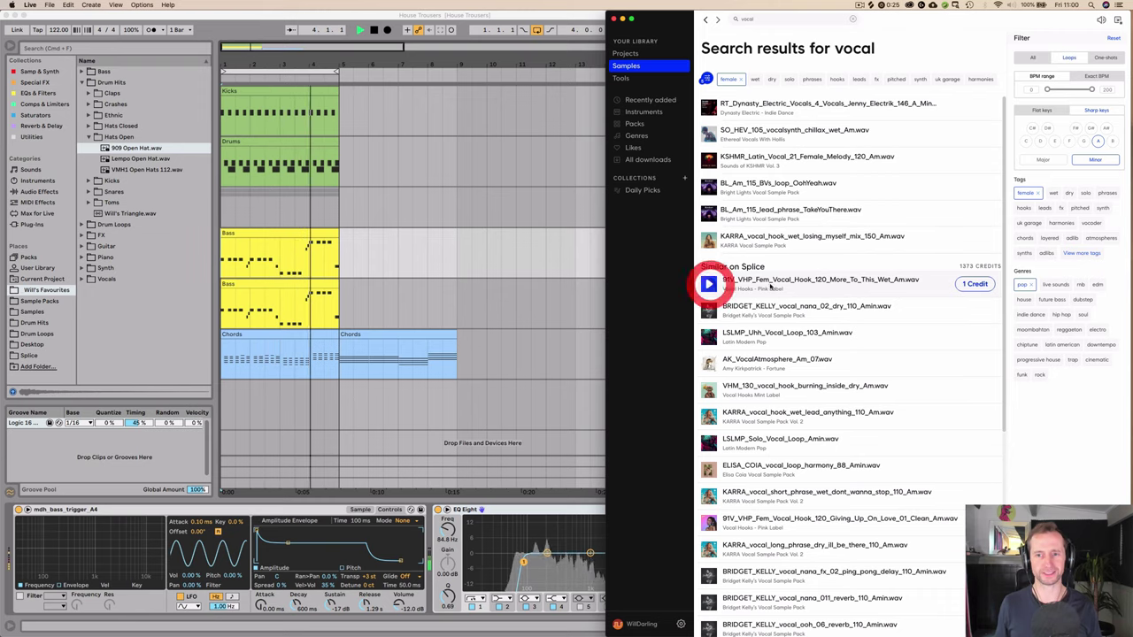
pyautogui.click(971, 284)
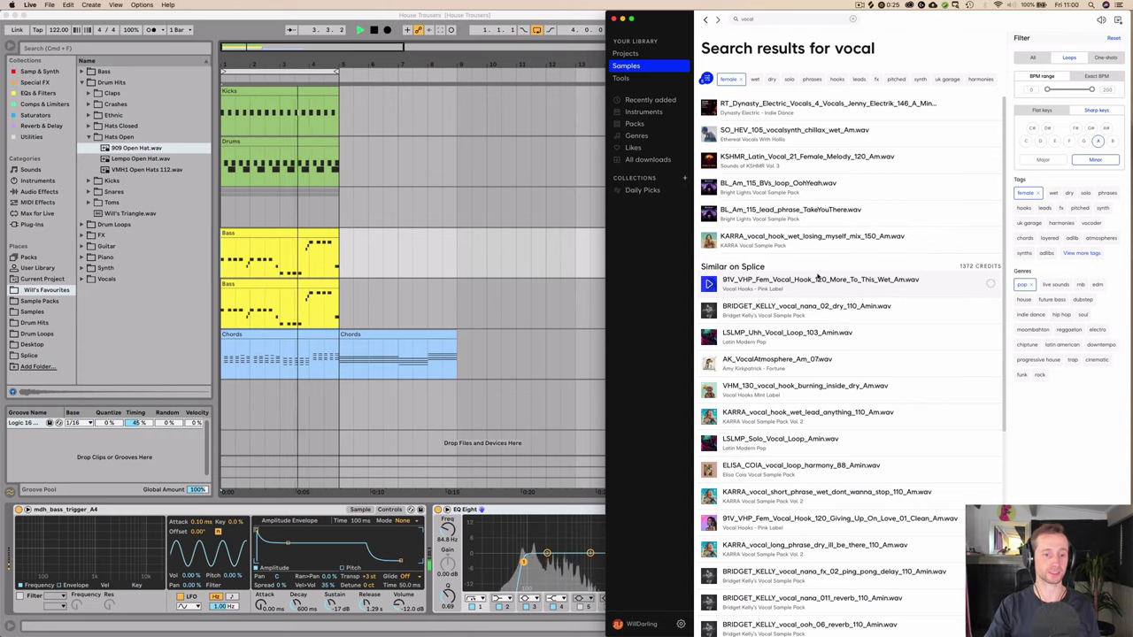
pyautogui.click(233, 384)
pyautogui.click(936, 50)
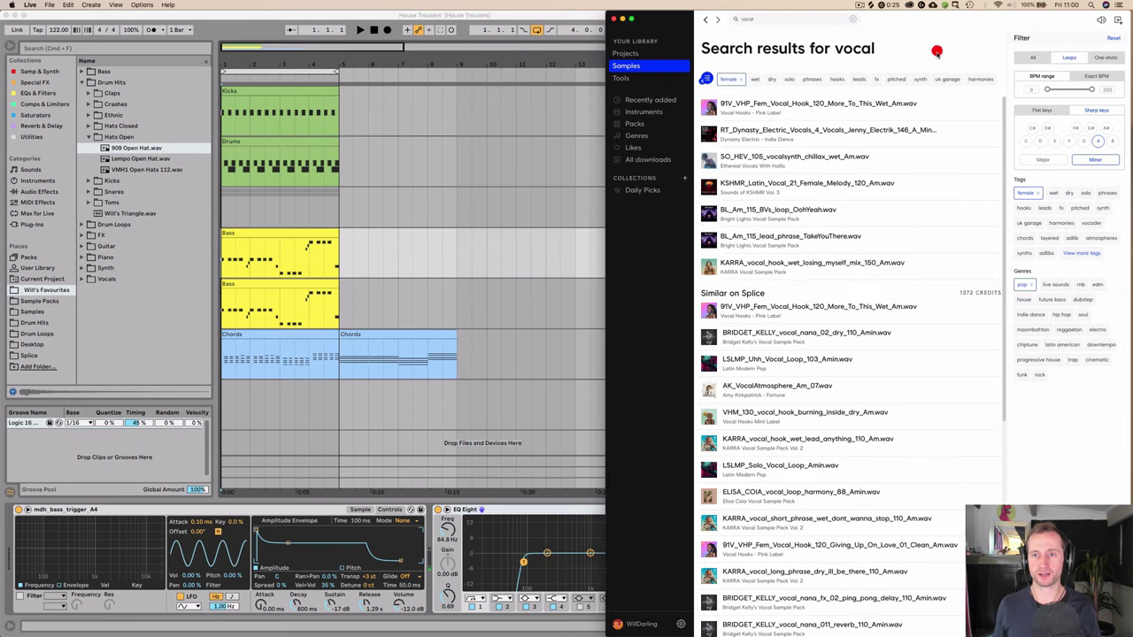
pyautogui.click(715, 108)
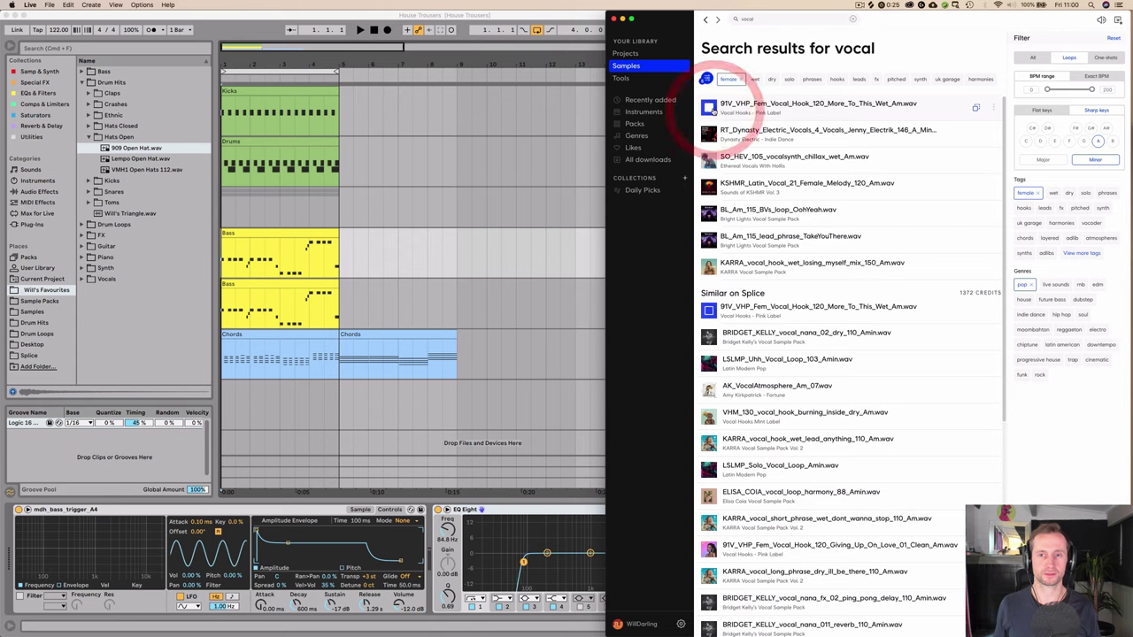
pyautogui.moveTo(754, 107); pyautogui.dragTo(224, 406)
# Step: Set the vocal clip's warp mode to Complex Pro, re-enable warping and set its segment BPM to 120
pyautogui.click(244, 70)
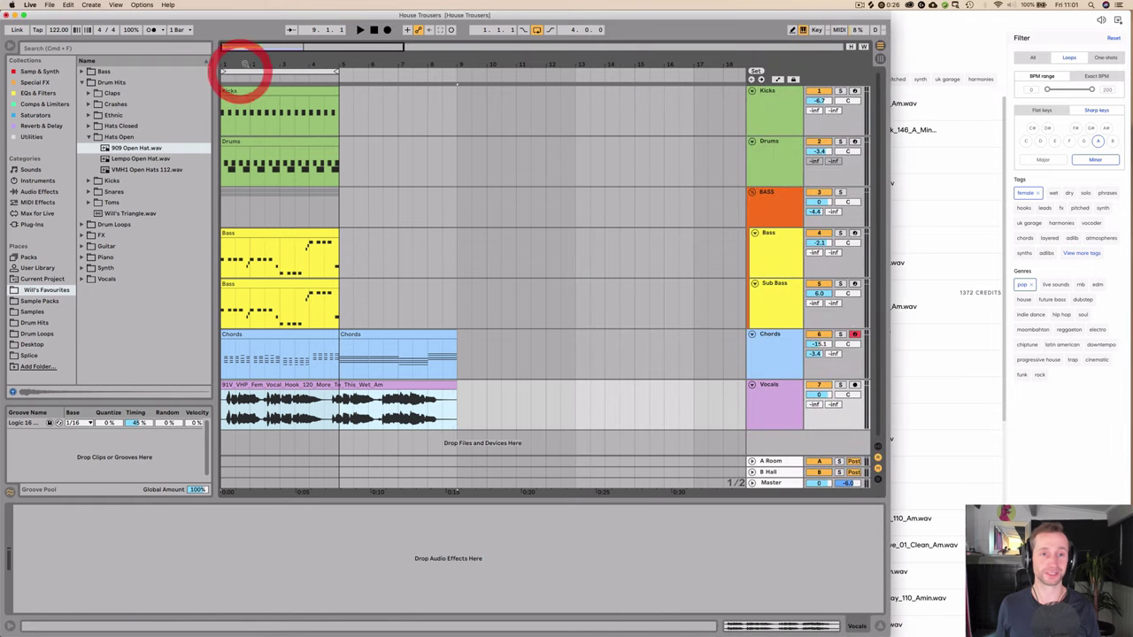
pyautogui.moveTo(244, 70); pyautogui.dragTo(246, 81)
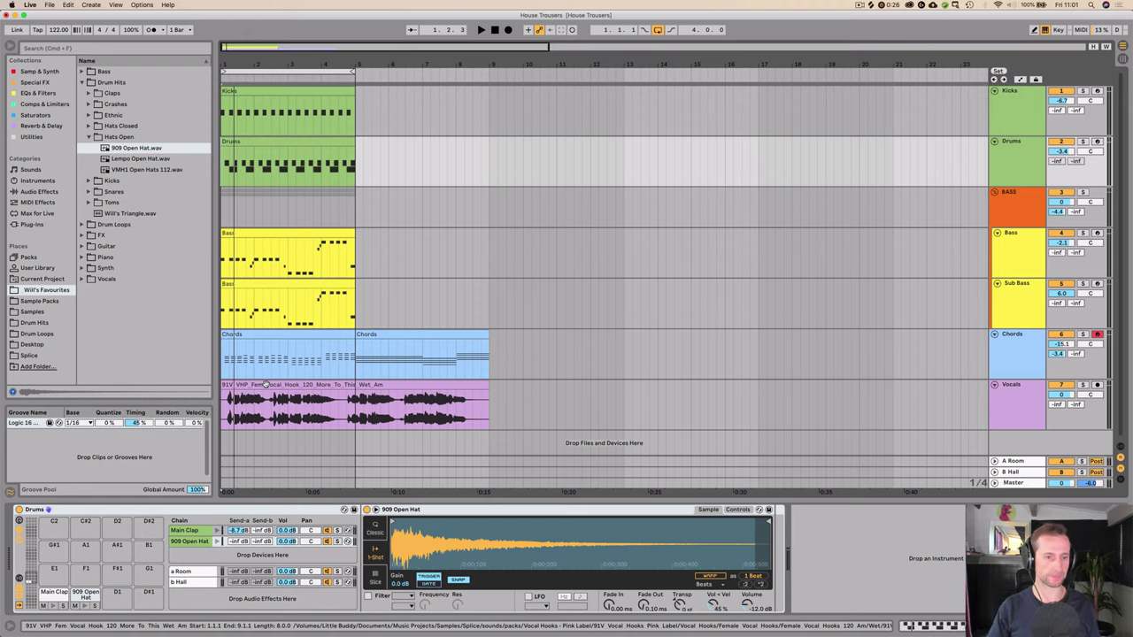
pyautogui.doubleClick(266, 384)
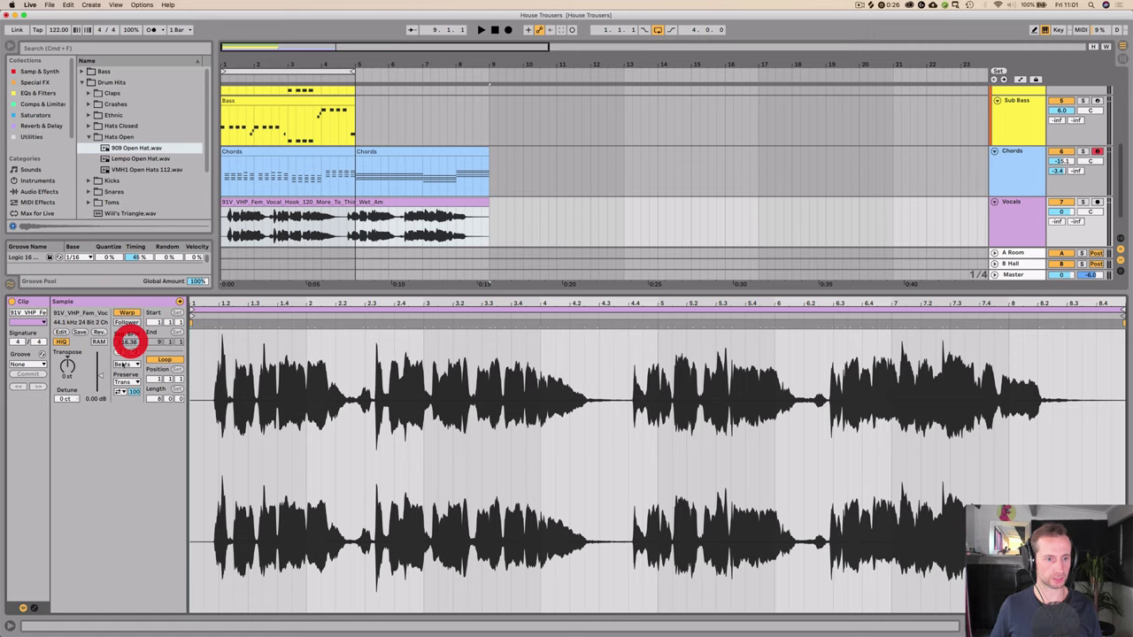
pyautogui.click(127, 364)
pyautogui.click(131, 415)
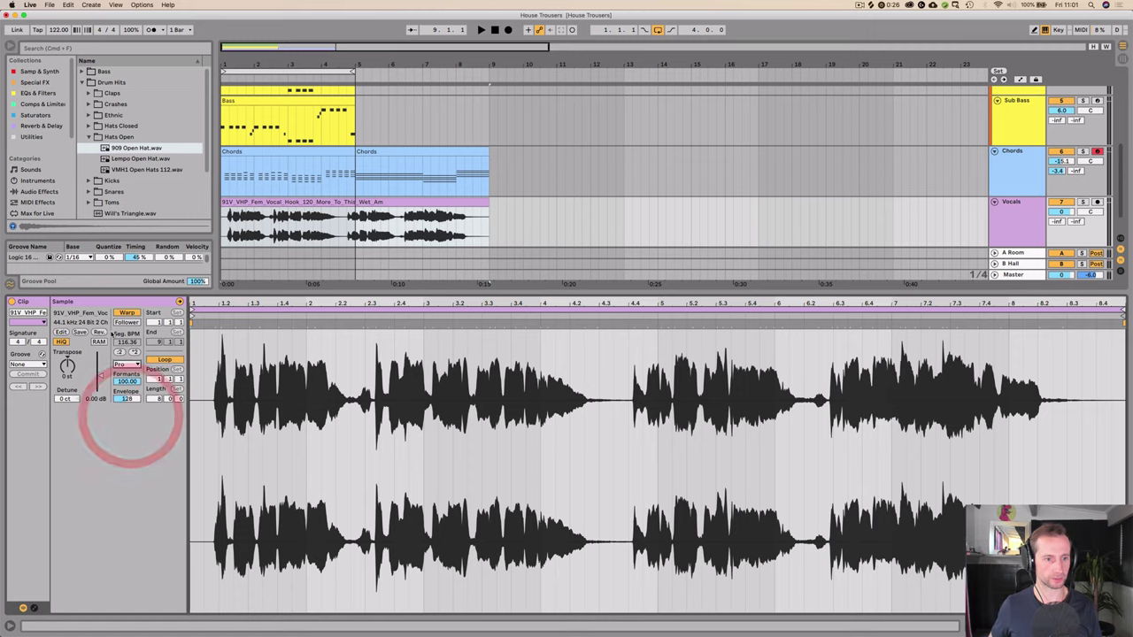
pyautogui.click(125, 313)
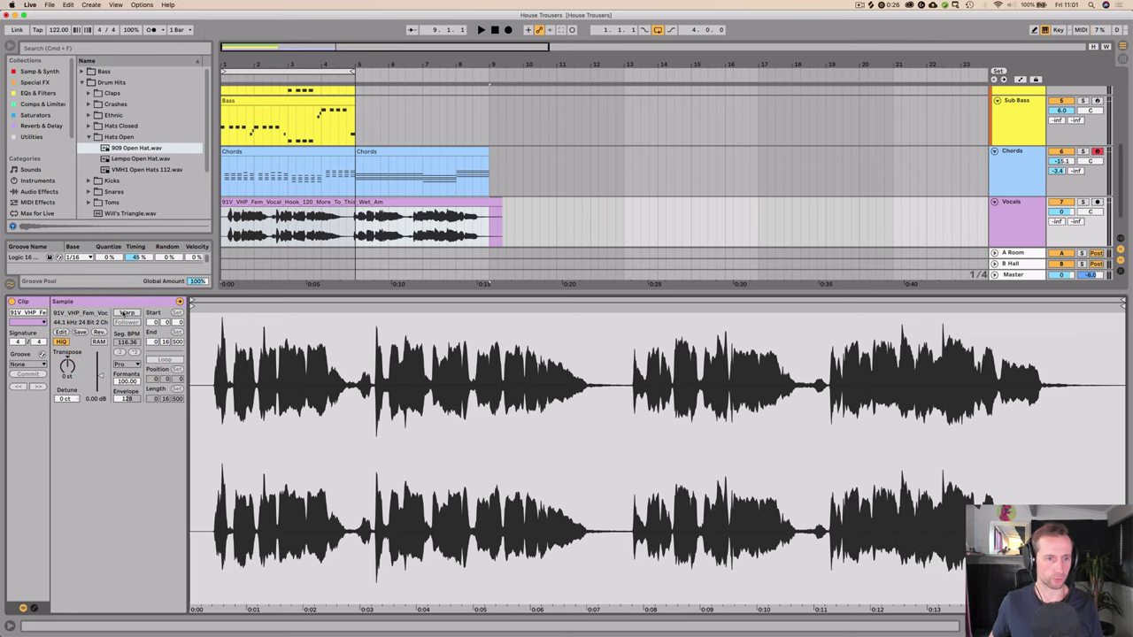
pyautogui.click(124, 313)
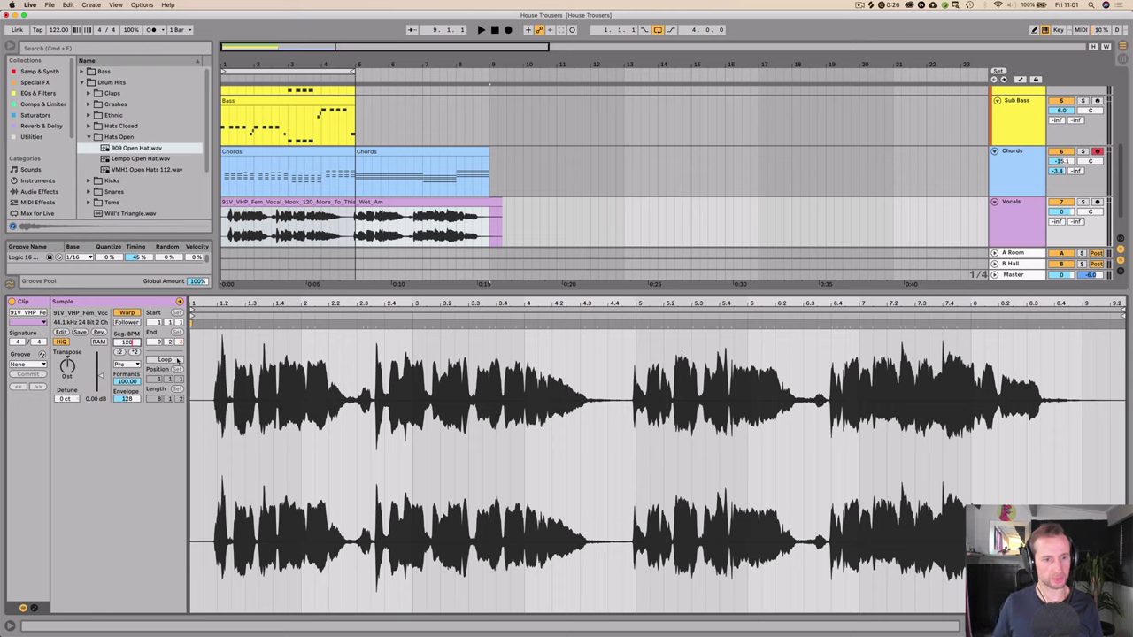
pyautogui.press('Return')
# Step: Play the vocal with the other tracks from bar 5, play again from bar 1, and stop playback
pyautogui.click(369, 234)
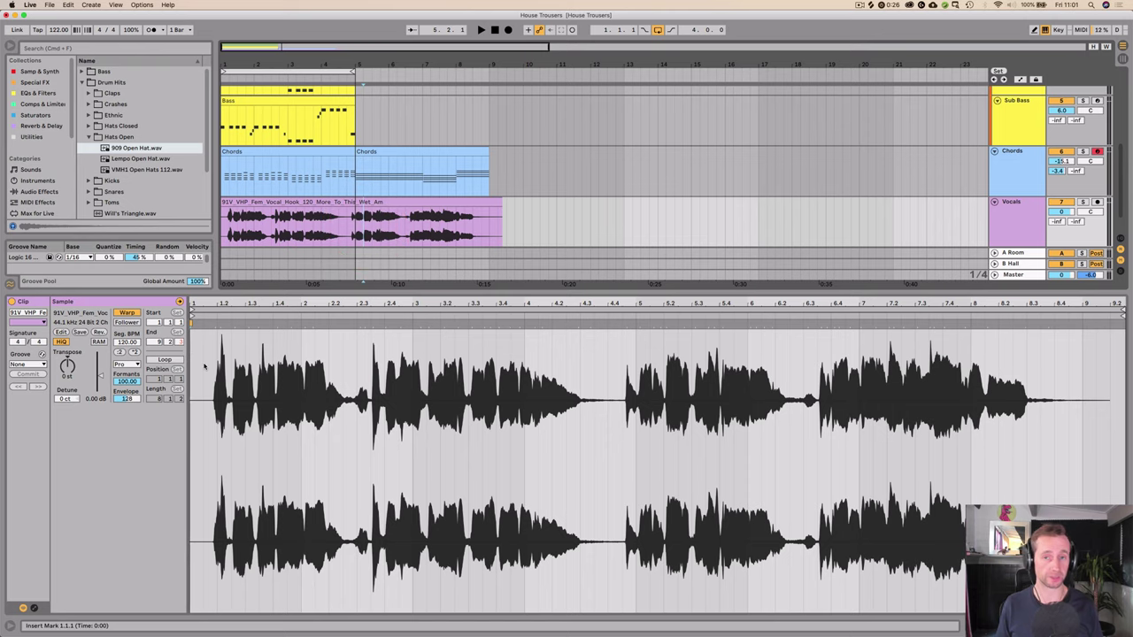
pyautogui.press('space')
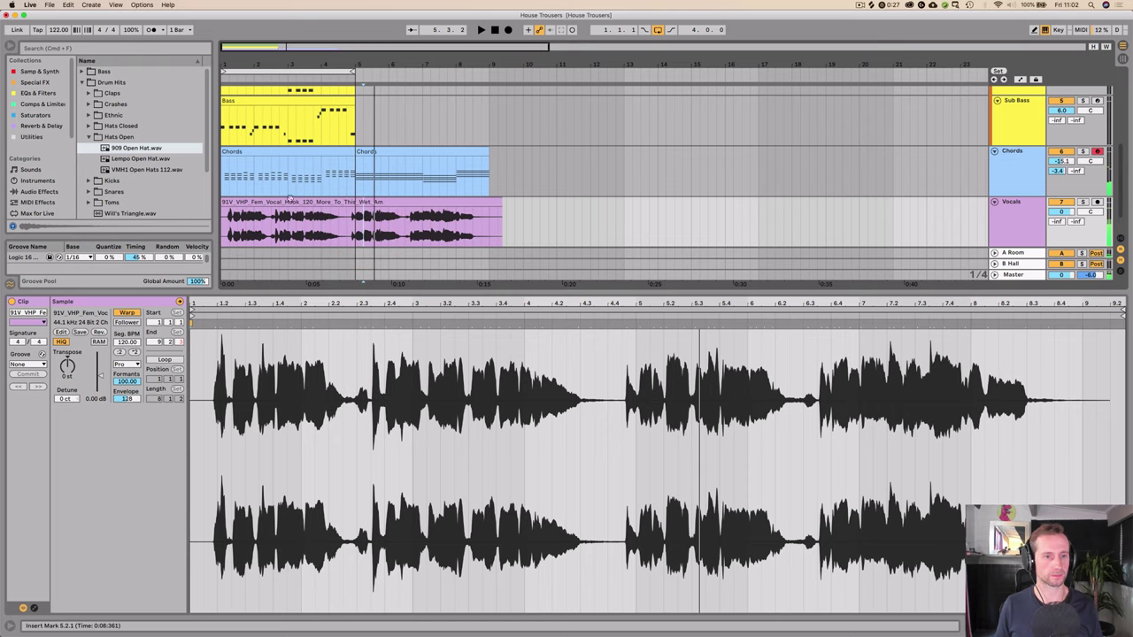
pyautogui.click(227, 233)
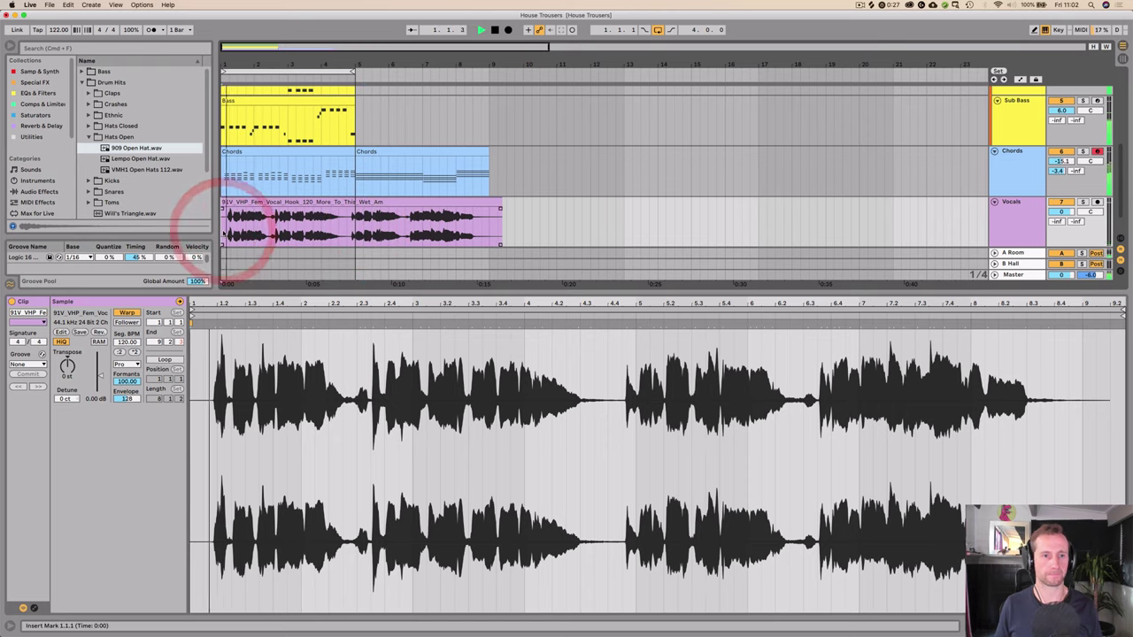
pyautogui.press('space')
pyautogui.press('space')
# Step: Insert one bar of silence at the start of the arrangement and place the insert mark at 2.1.1 on the Vocals track
pyautogui.moveTo(223, 119); pyautogui.dragTo(251, 119)
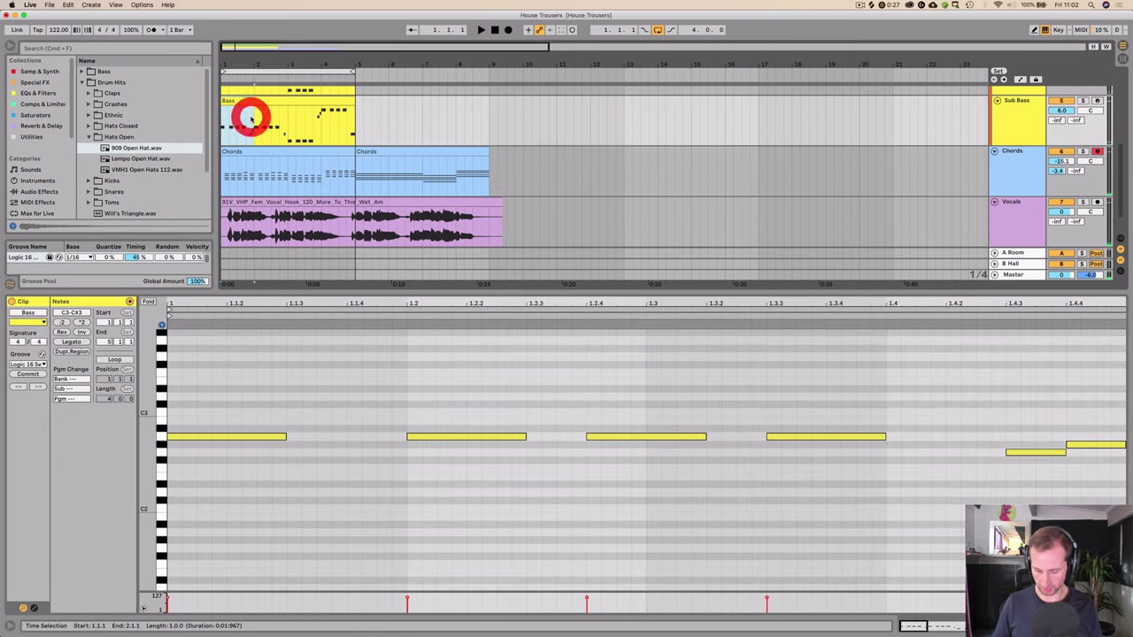
pyautogui.press('super+i')
pyautogui.click(253, 210)
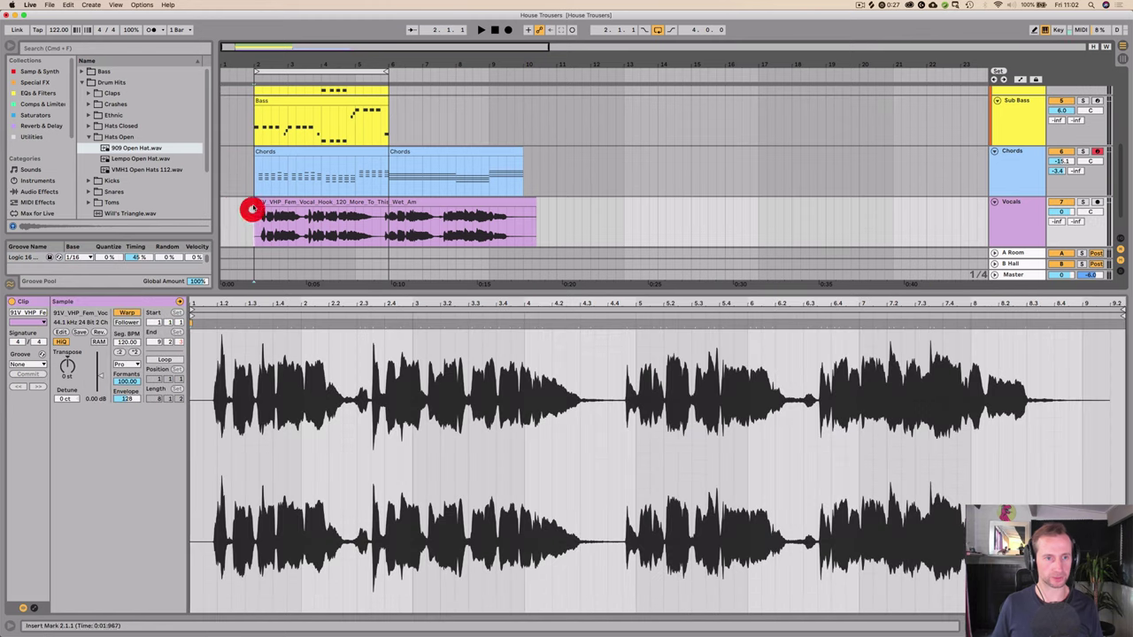
# Step: Move the vocal clip to start at 1.4.1, play the loop, and nudge the clip slightly earlier
pyautogui.moveTo(251, 66); pyautogui.dragTo(268, 156)
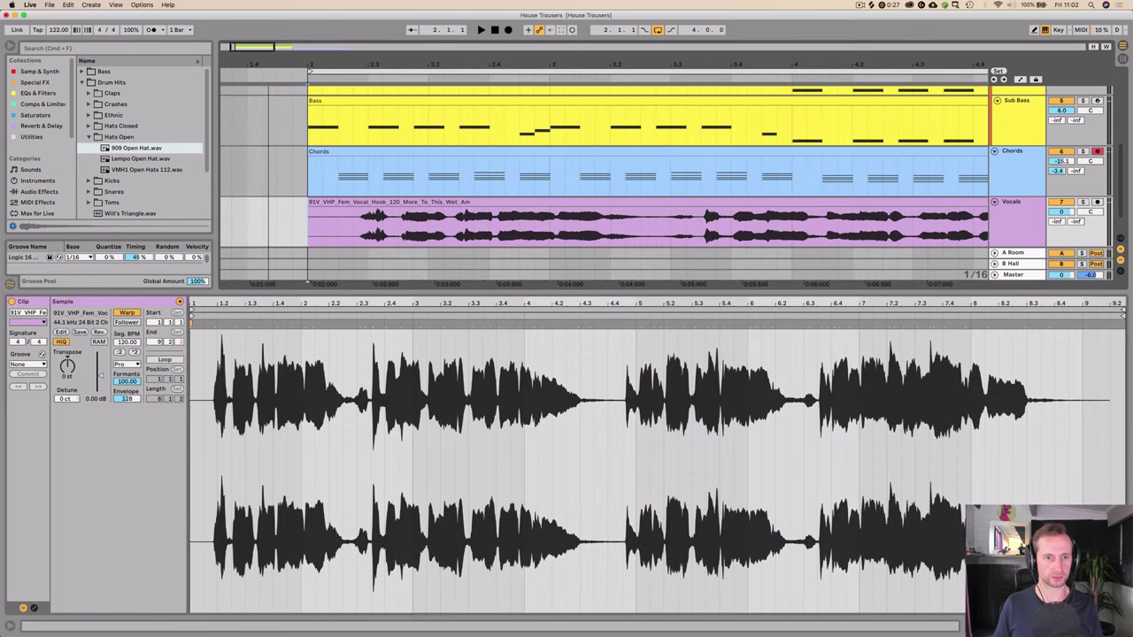
pyautogui.moveTo(339, 201); pyautogui.dragTo(282, 202)
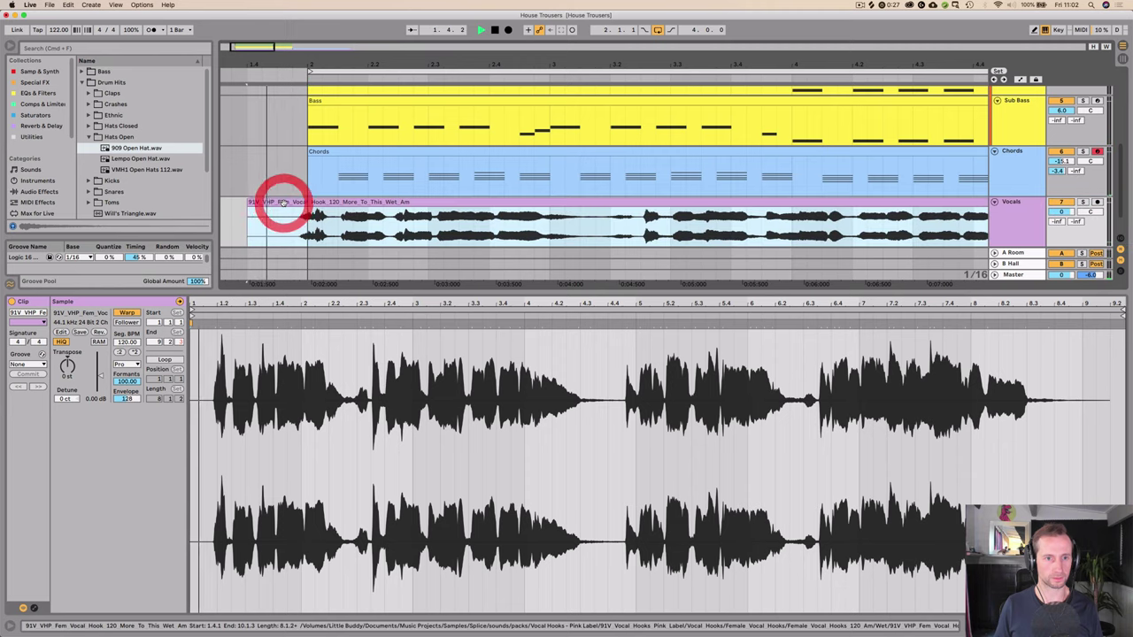
pyautogui.press('space')
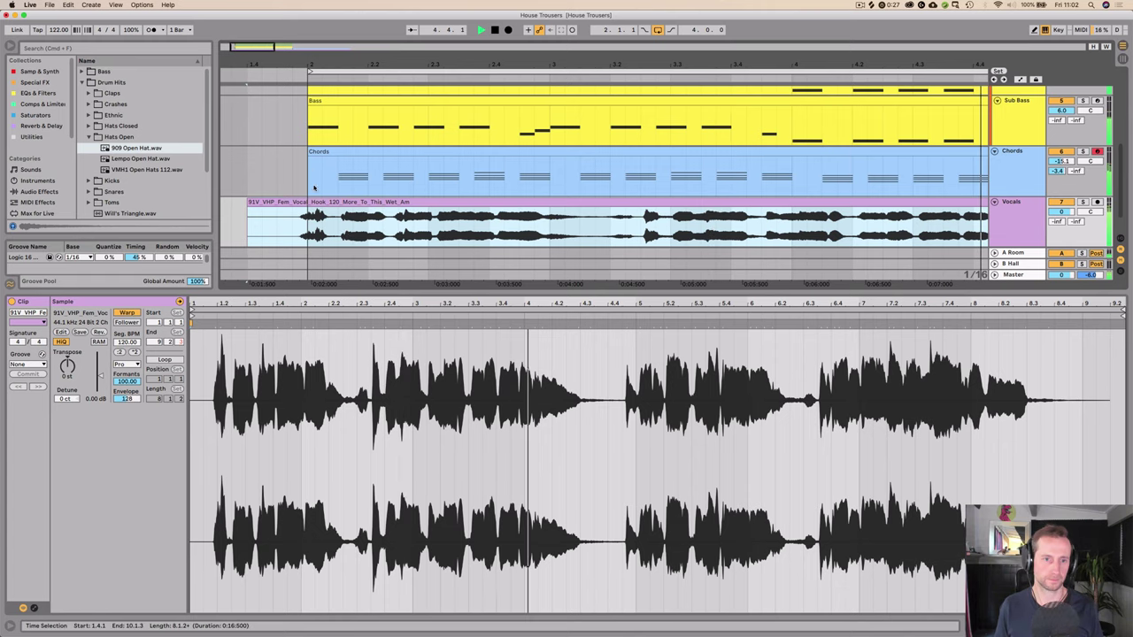
pyautogui.moveTo(323, 202); pyautogui.dragTo(319, 203)
# Step: Lower the Vocals track volume to -4.3 dB while the loop plays
pyautogui.click(235, 68)
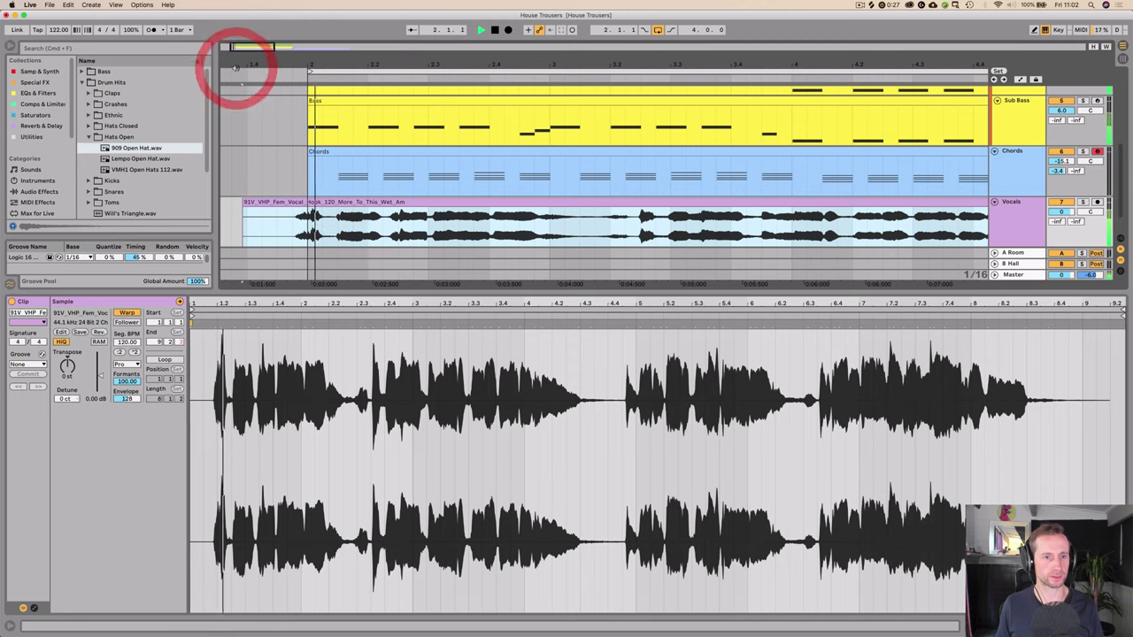
pyautogui.press('-')
pyautogui.press('-')
pyautogui.press('-')
pyautogui.press('-')
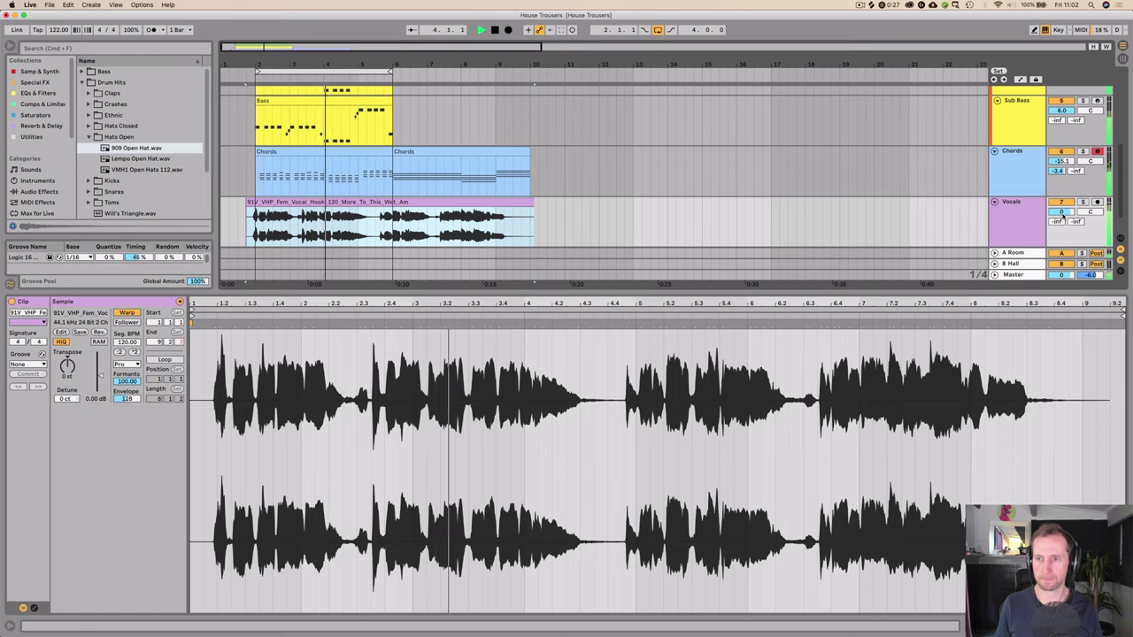
pyautogui.moveTo(1062, 212); pyautogui.dragTo(1062, 226)
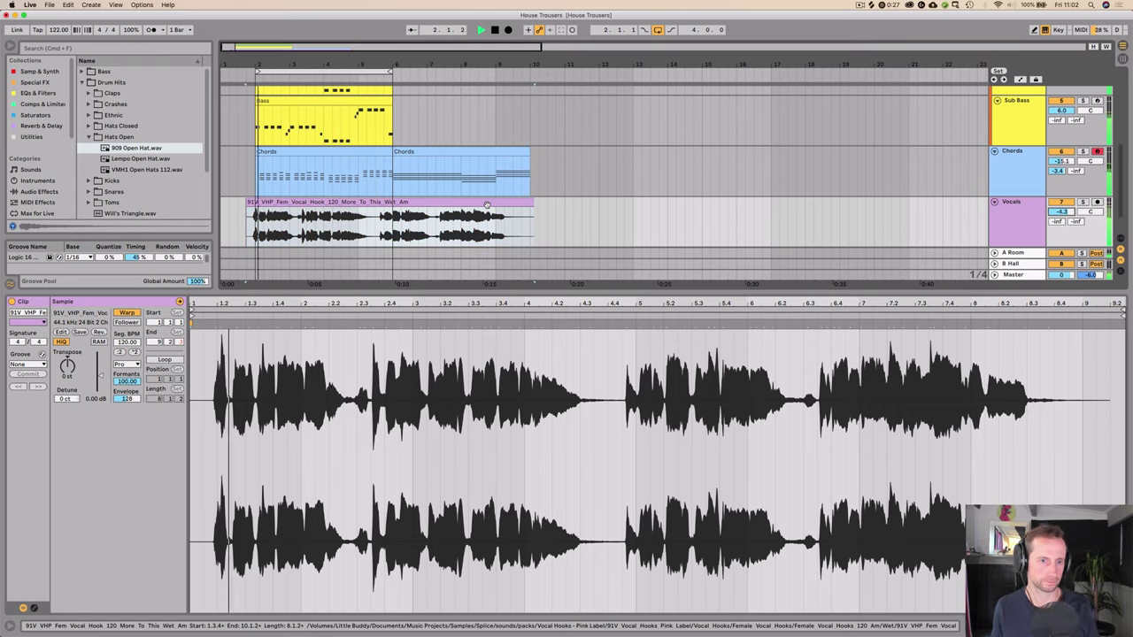
# Step: Move the sustained Chords clip out of the loop to about bar 12
pyautogui.moveTo(412, 152); pyautogui.dragTo(590, 154)
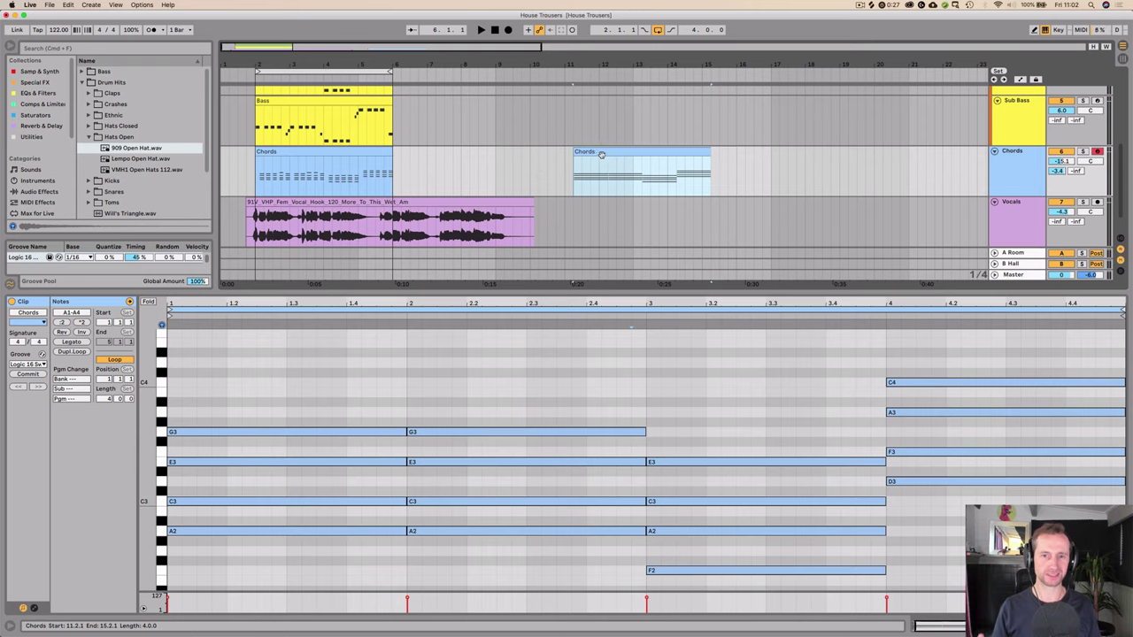
pyautogui.moveTo(601, 154); pyautogui.dragTo(636, 152)
# Step: Play the loop from bar 2 with the Chords track's devices shown, stop playback and save the set
pyautogui.click(251, 177)
pyautogui.press('space')
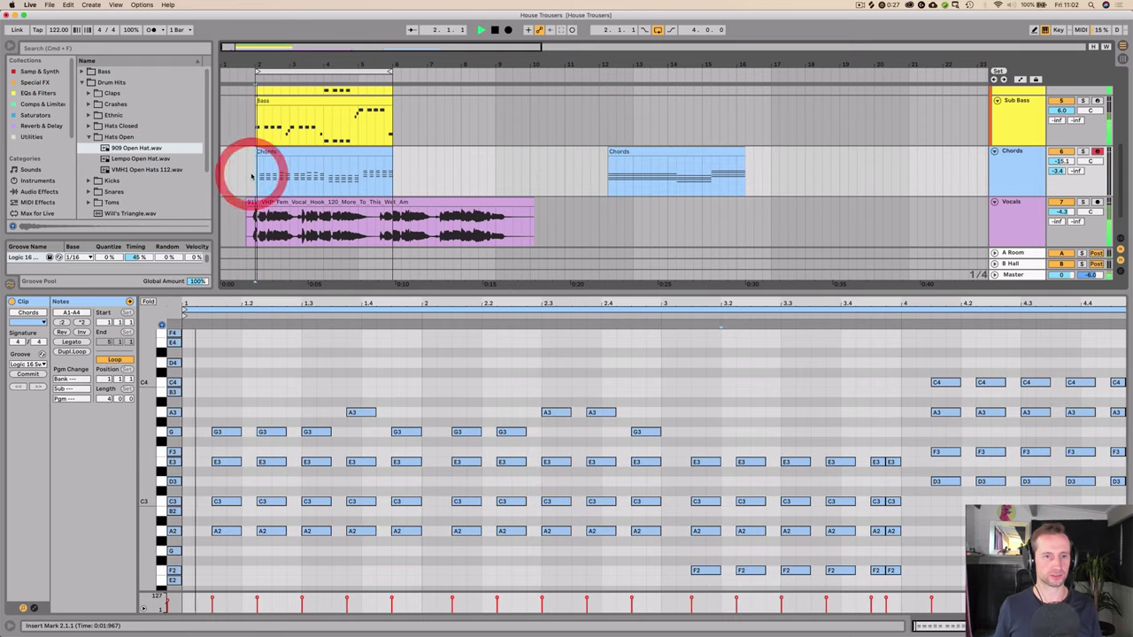
pyautogui.hotkey('shift', 'Tab')
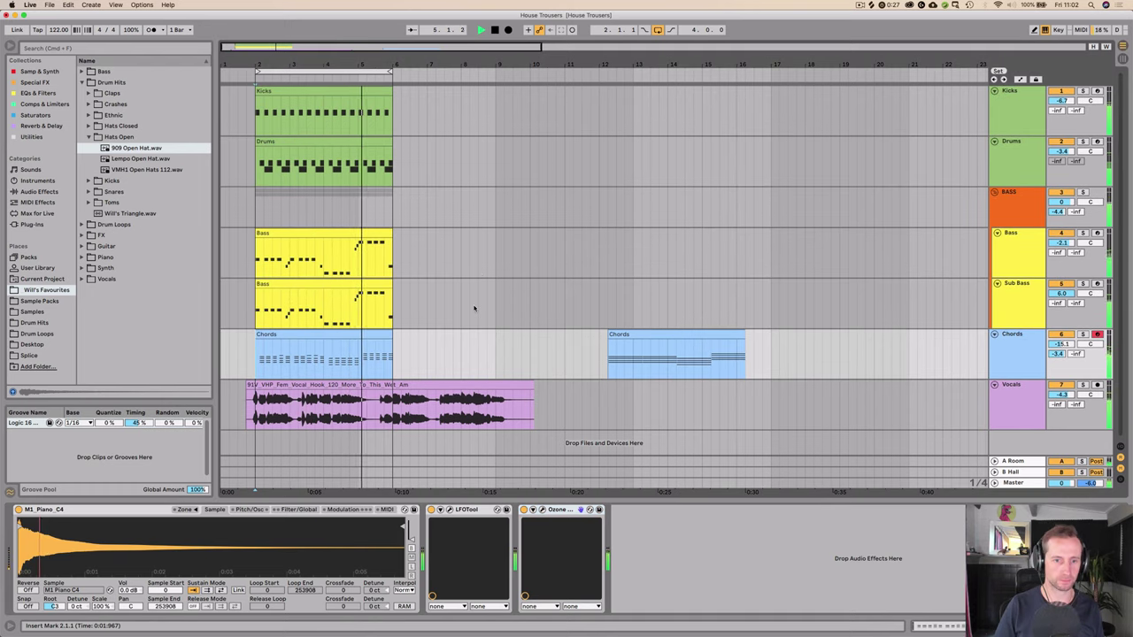
pyautogui.press('space')
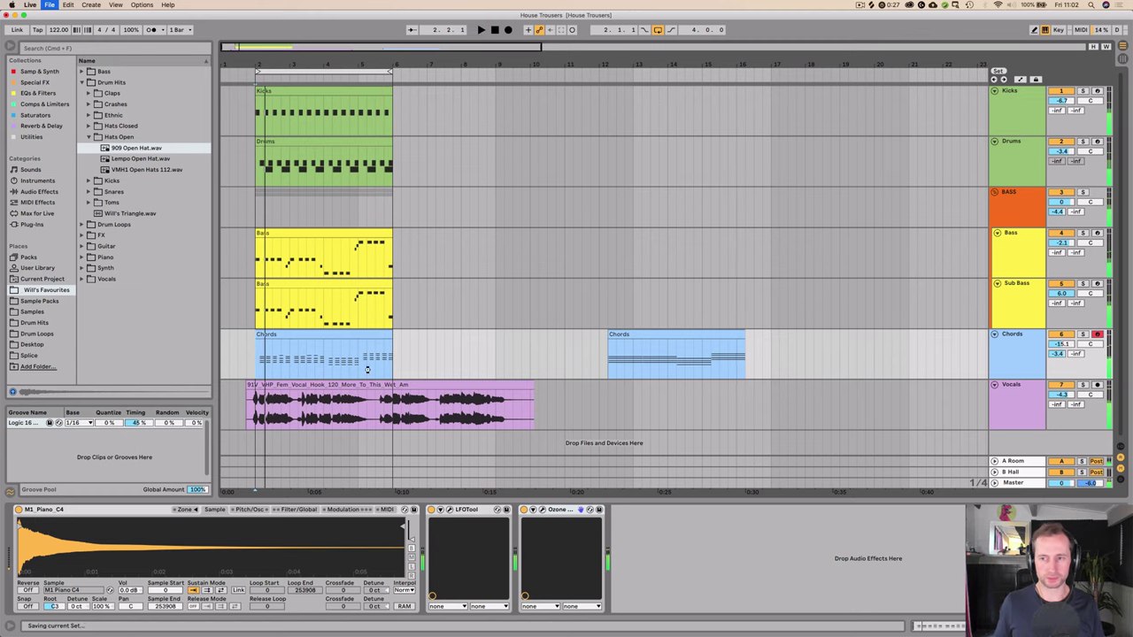
# Step: Solo the Kicks track and play the loop from bar 2
pyautogui.click(1000, 196)
pyautogui.click(1008, 113)
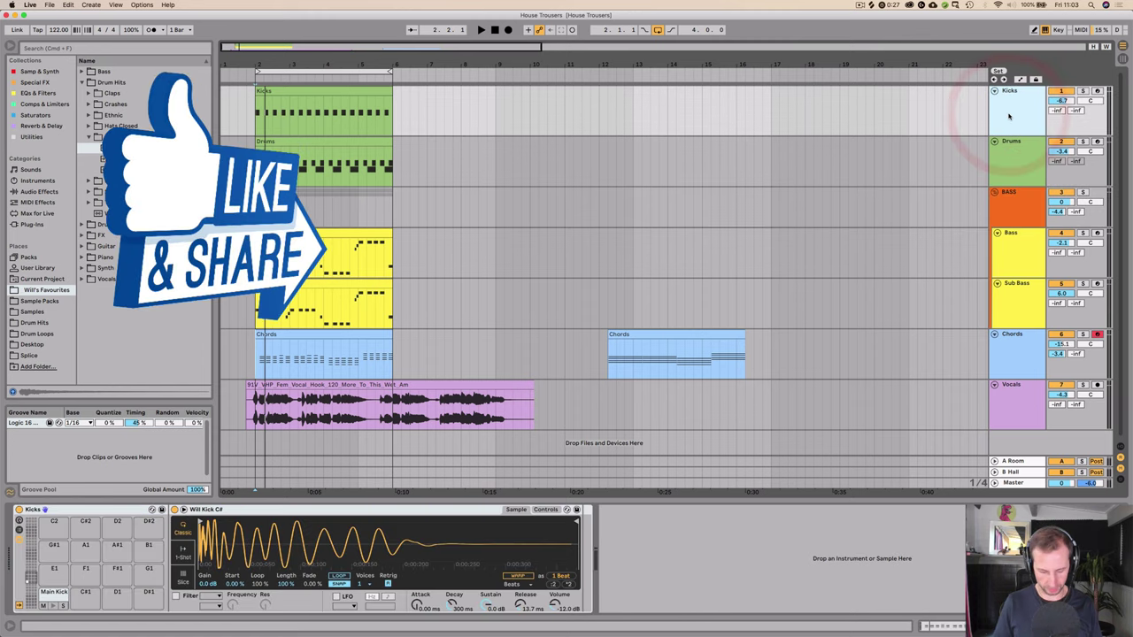
pyautogui.click(1006, 206)
pyautogui.click(1013, 104)
pyautogui.click(1082, 92)
pyautogui.press('space')
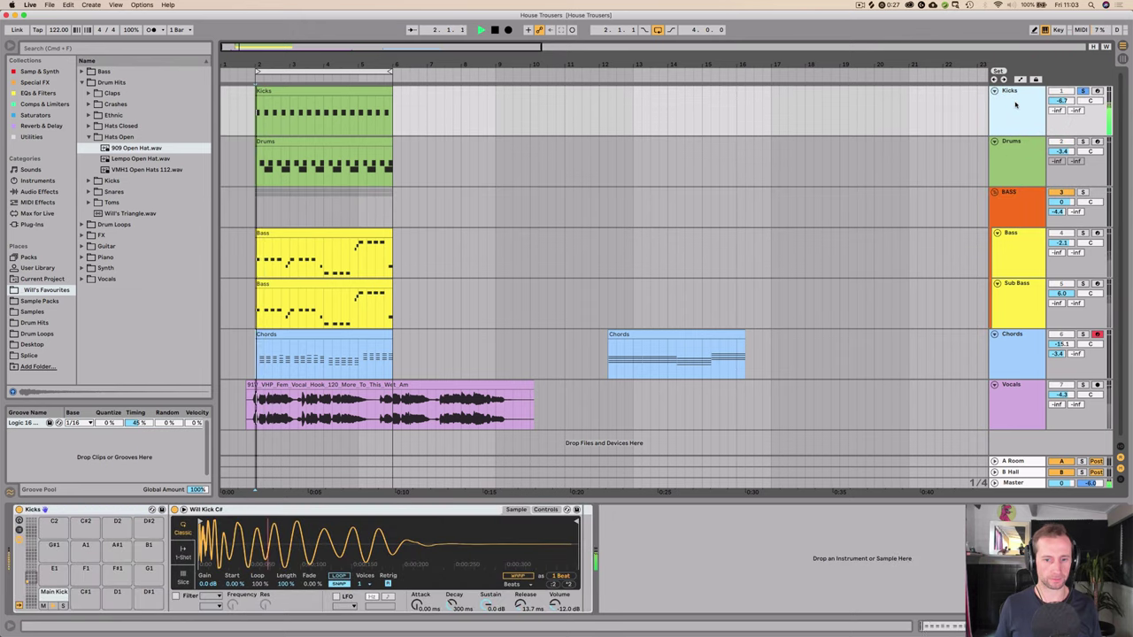
# Step: Group the Kicks track and the BASS group into one new group track
pyautogui.click(1006, 205)
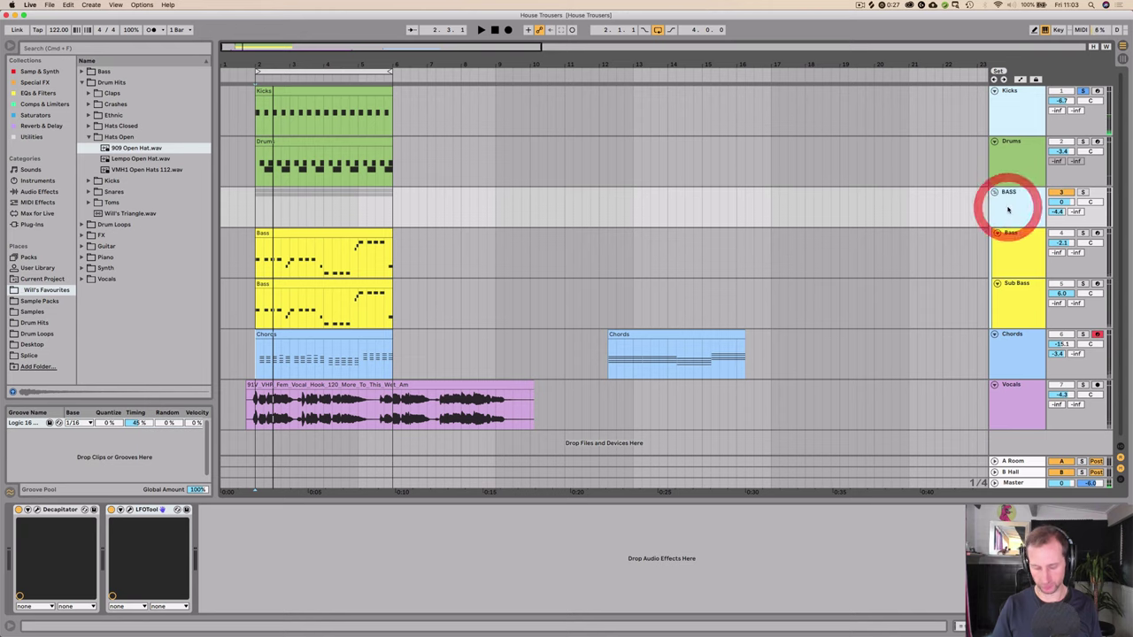
pyautogui.press('super+g')
# Step: Rename the new group K + B and colour it red
pyautogui.click(1002, 95)
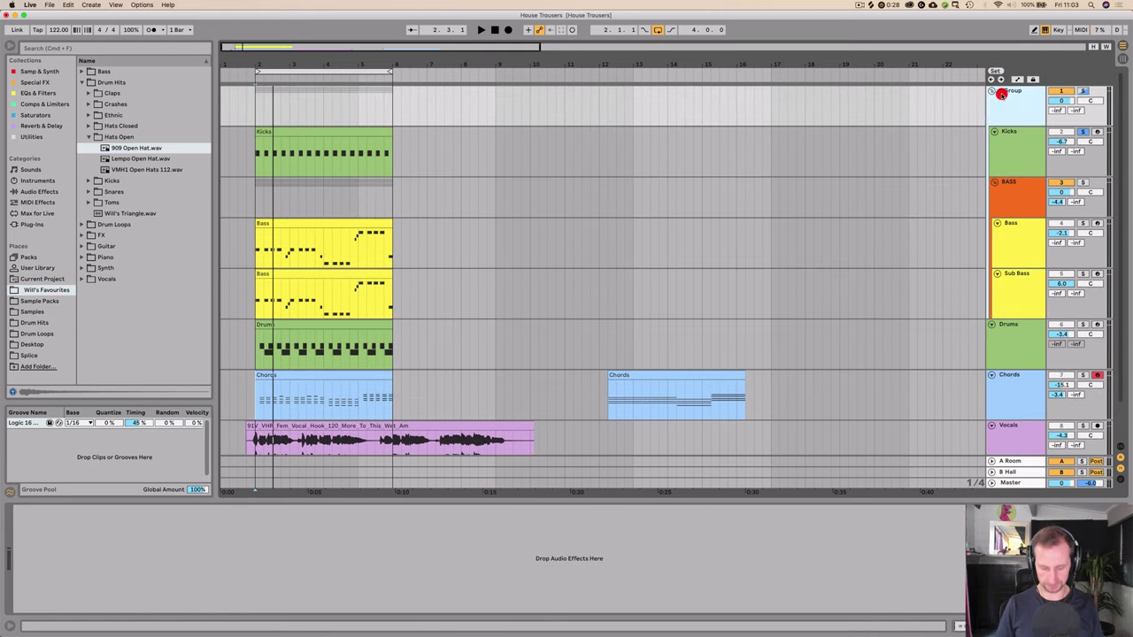
pyautogui.press('super+r')
pyautogui.write('K')
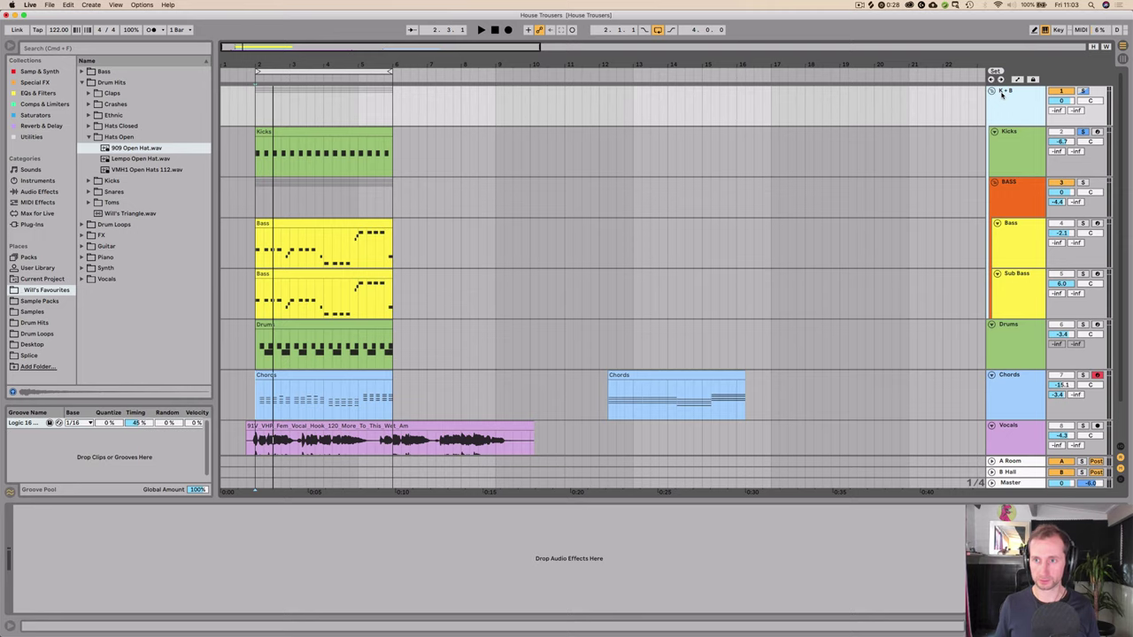
pyautogui.rightClick(1002, 95)
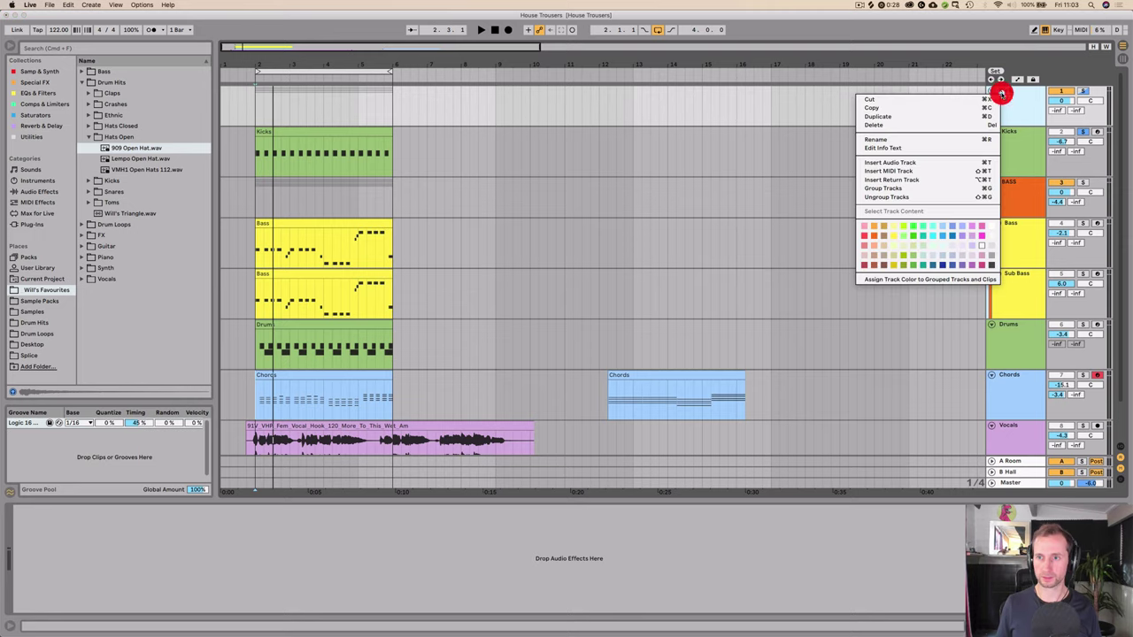
pyautogui.click(865, 237)
# Step: Play the soloed Kicks from bar 2, stop, and solo the BASS group as well with the K + B group selected
pyautogui.moveTo(355, 58); pyautogui.dragTo(389, 92)
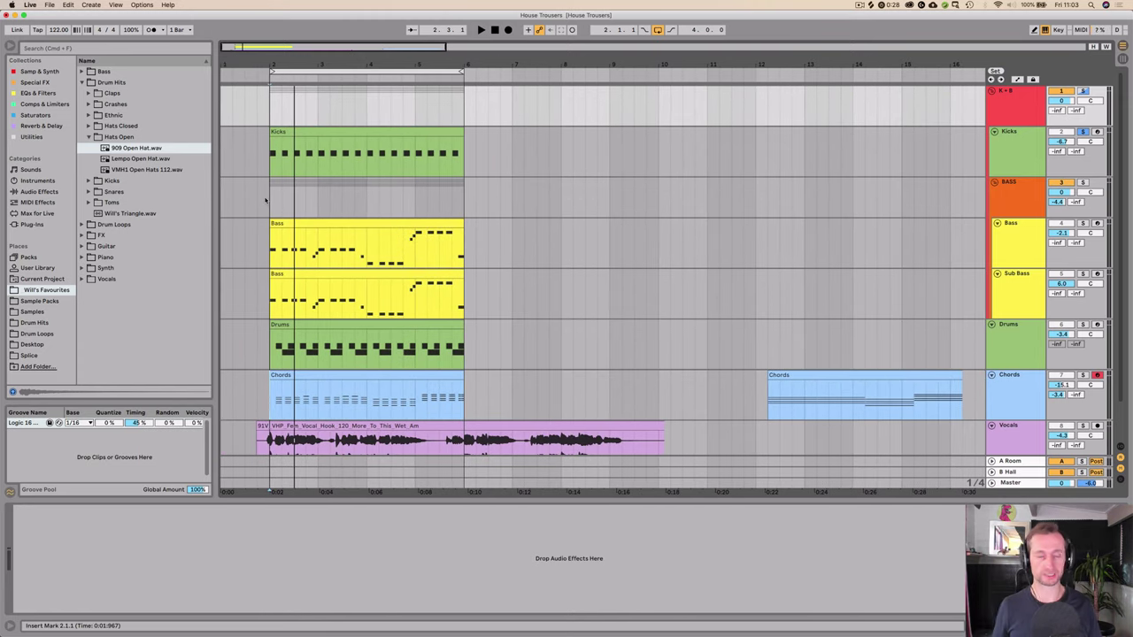
pyautogui.click(1013, 110)
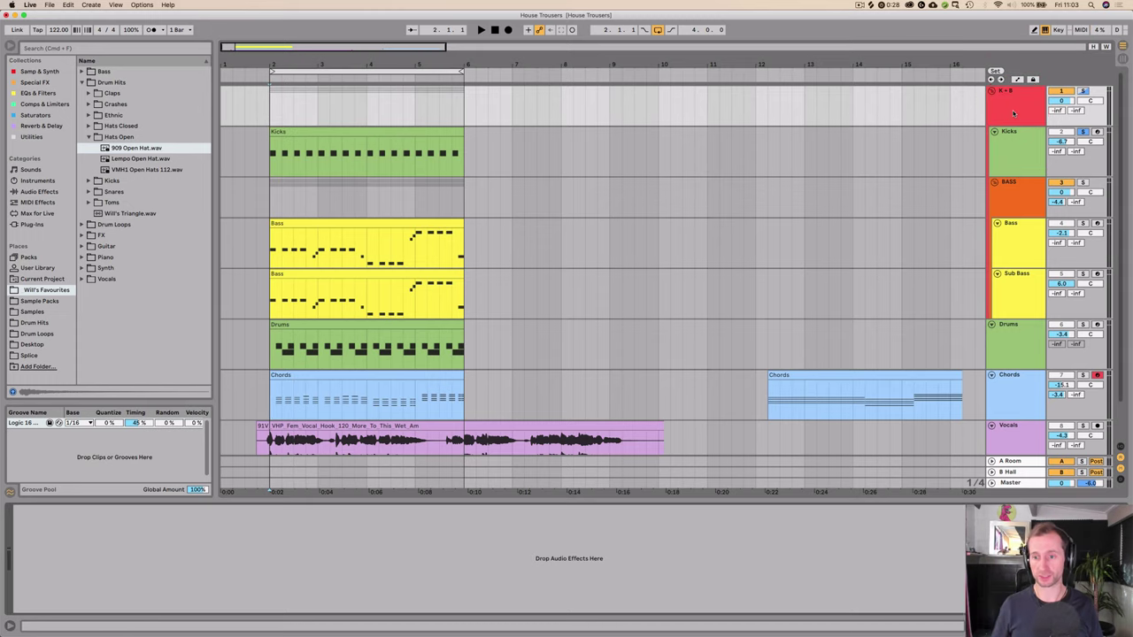
pyautogui.click(1014, 112)
pyautogui.press('space')
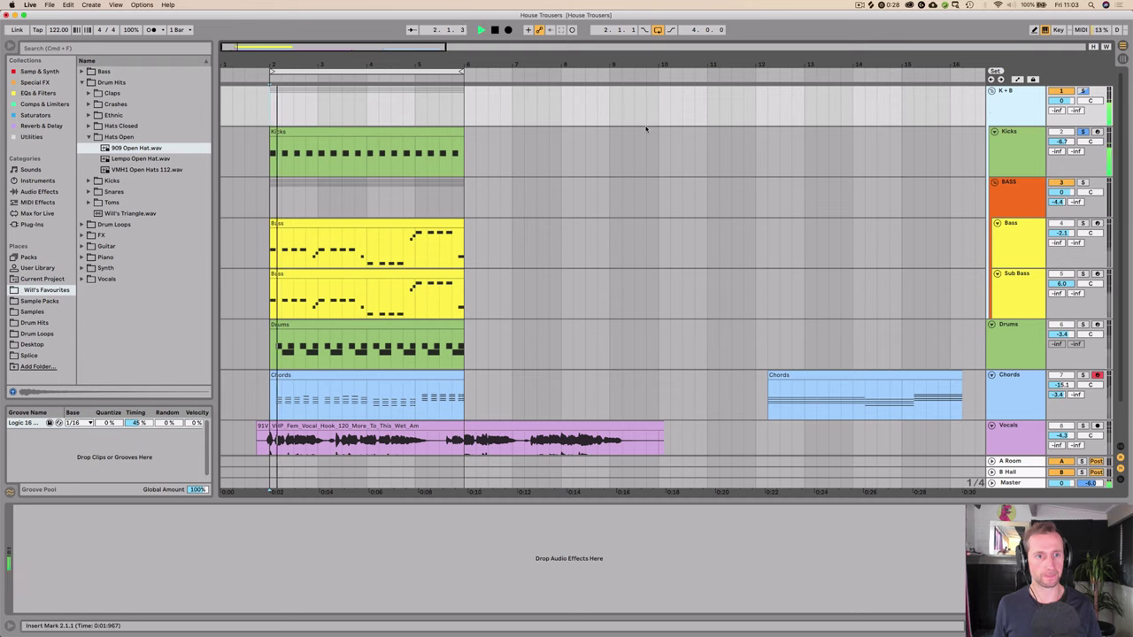
pyautogui.press('space')
pyautogui.click(1082, 183)
pyautogui.click(1025, 102)
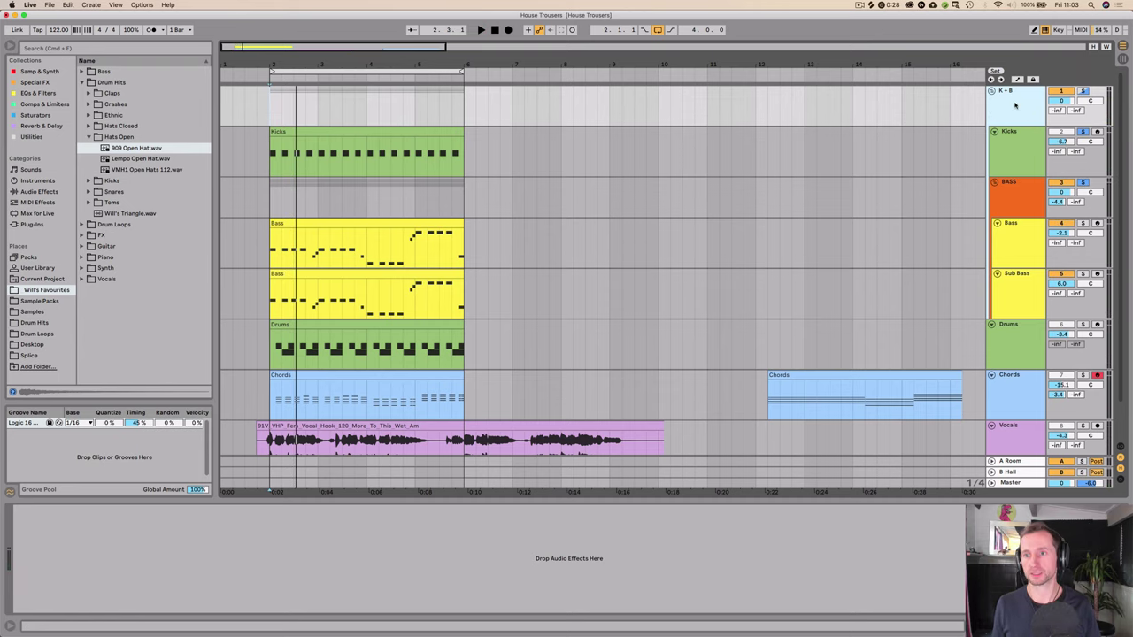
# Step: Load Decapitator from the Saturators collection onto the K + B group, close its window and stop playback
pyautogui.click(87, 139)
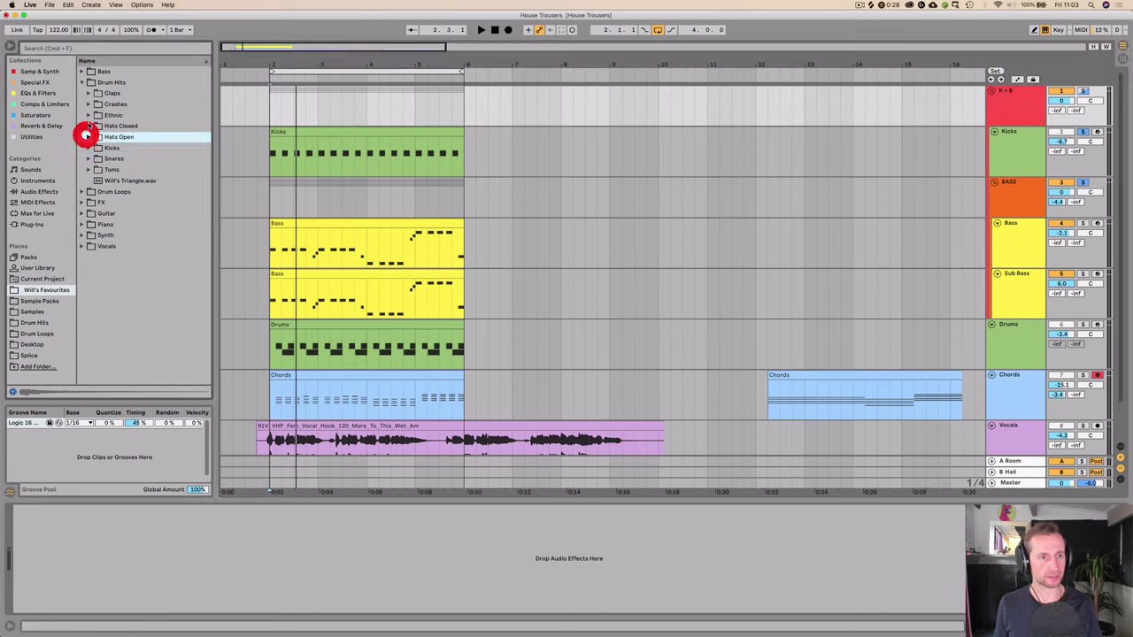
pyautogui.click(81, 82)
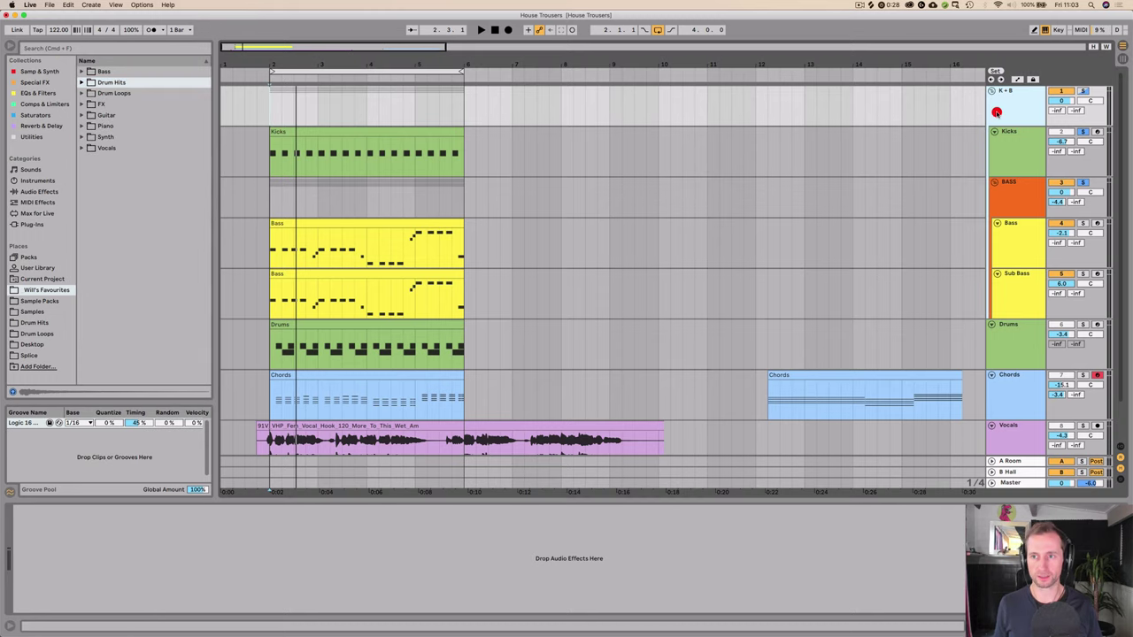
pyautogui.click(1000, 104)
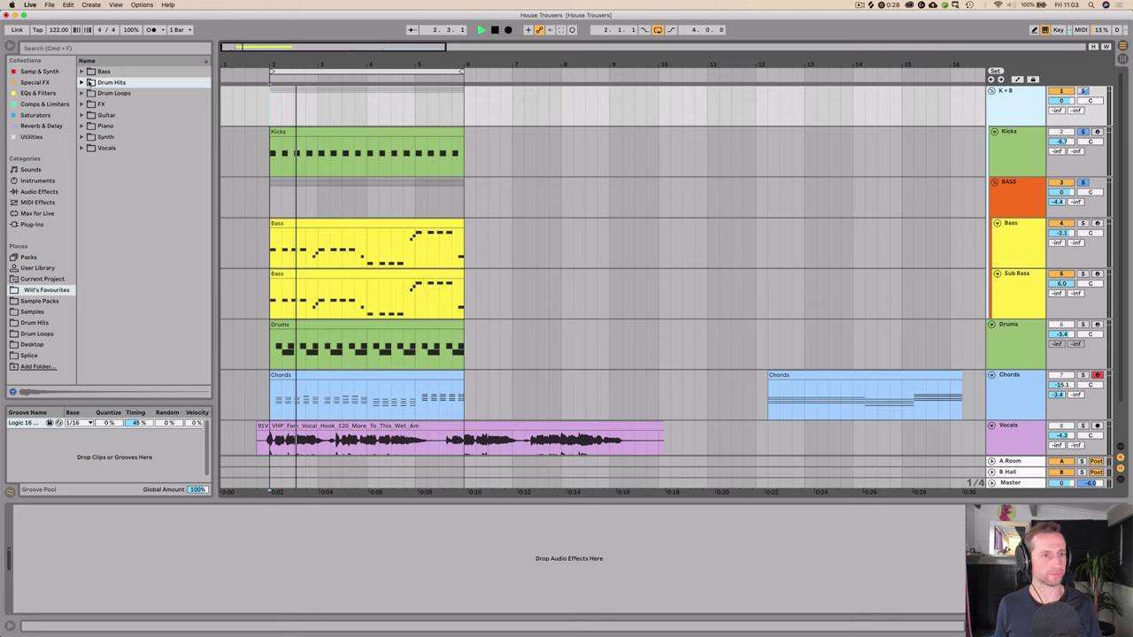
pyautogui.click(34, 116)
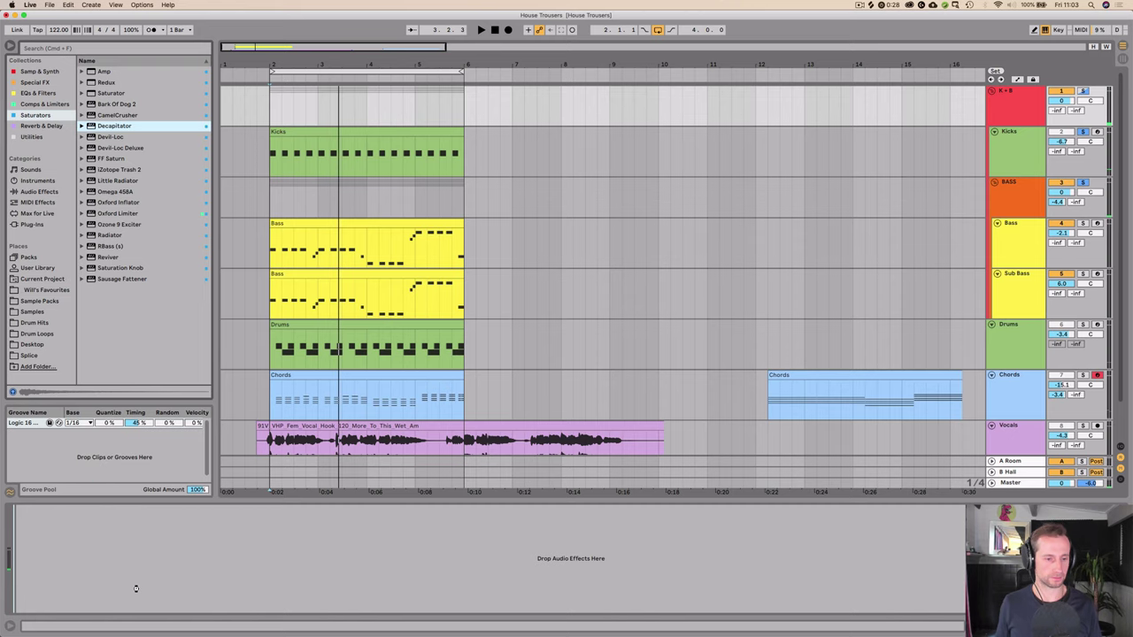
pyautogui.moveTo(135, 588); pyautogui.dragTo(136, 590)
pyautogui.click(269, 229)
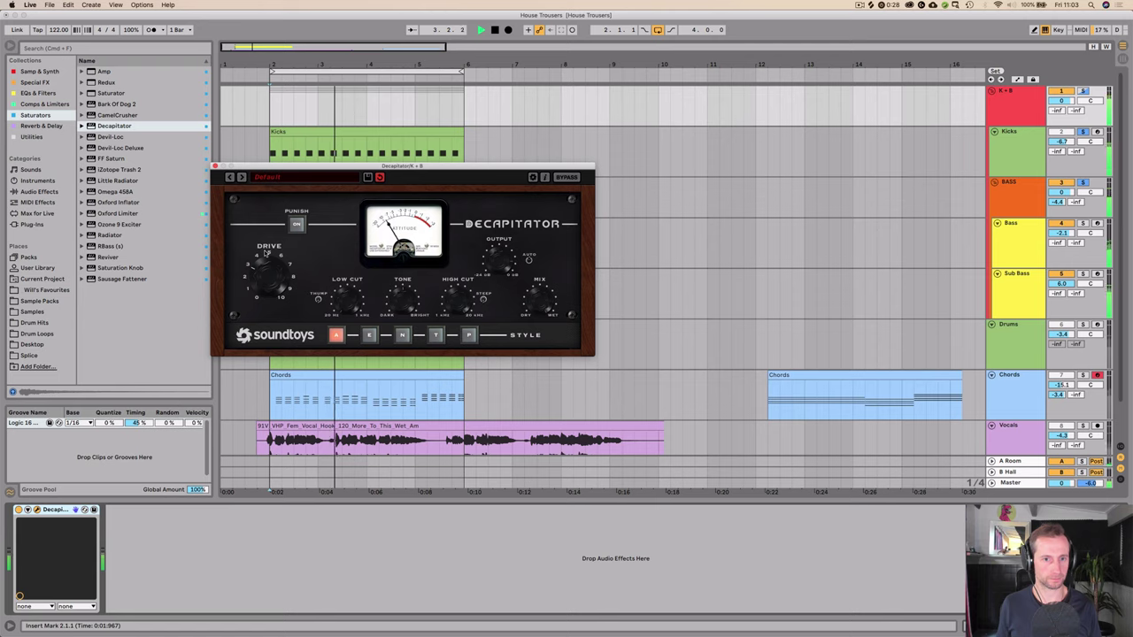
pyautogui.click(214, 167)
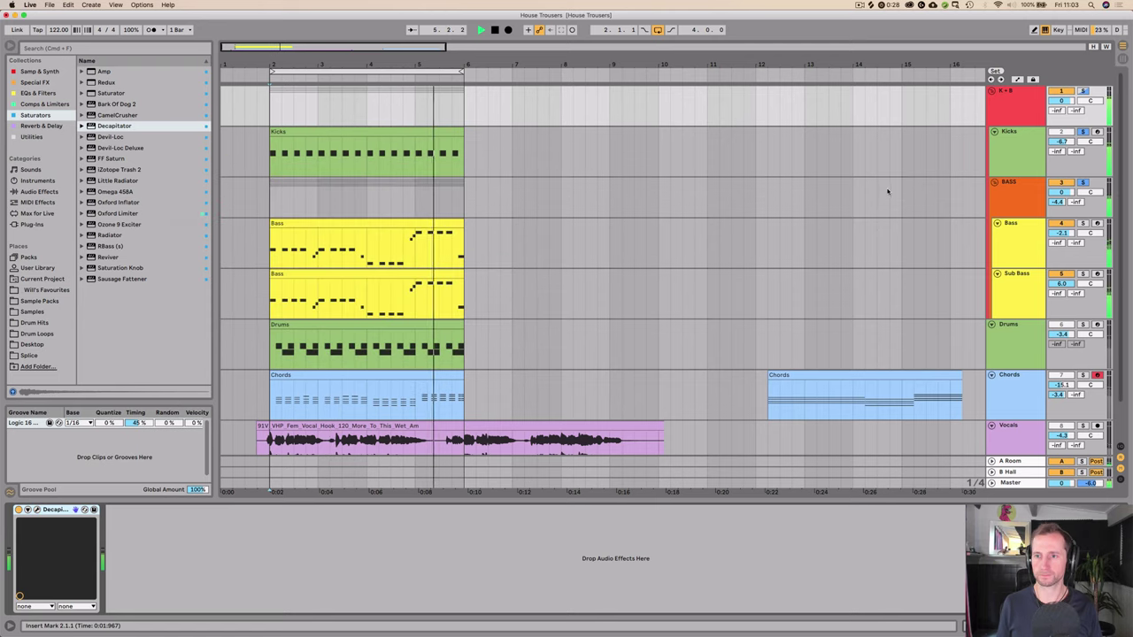
pyautogui.press('space')
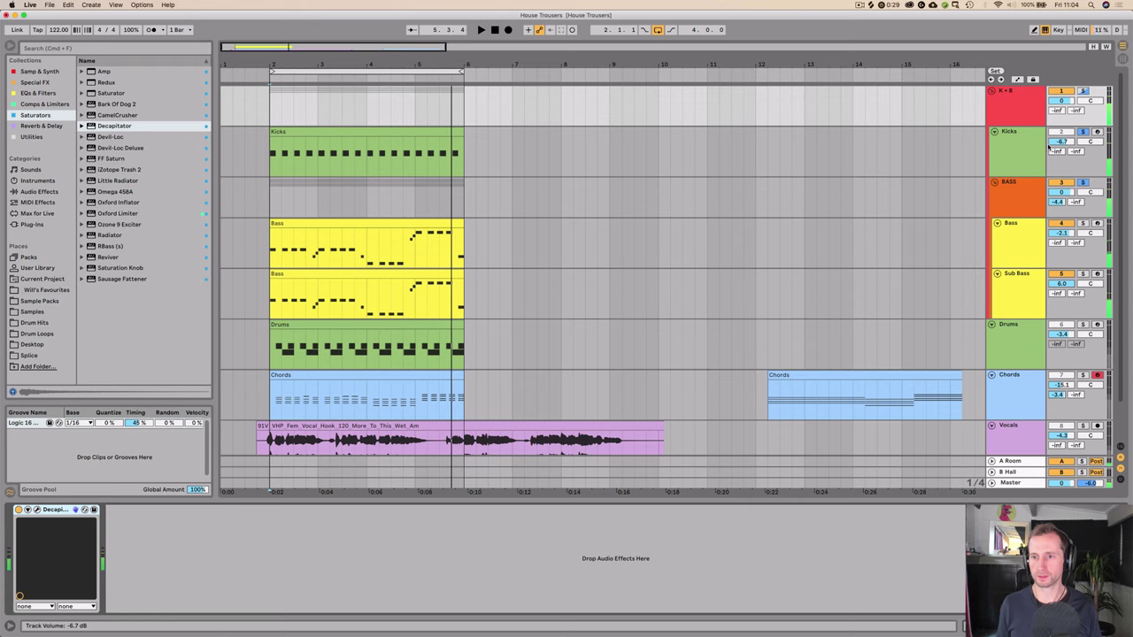
# Step: Fold the K + B group, solo the Drums track as well and play the loop
pyautogui.click(992, 92)
pyautogui.click(1016, 113)
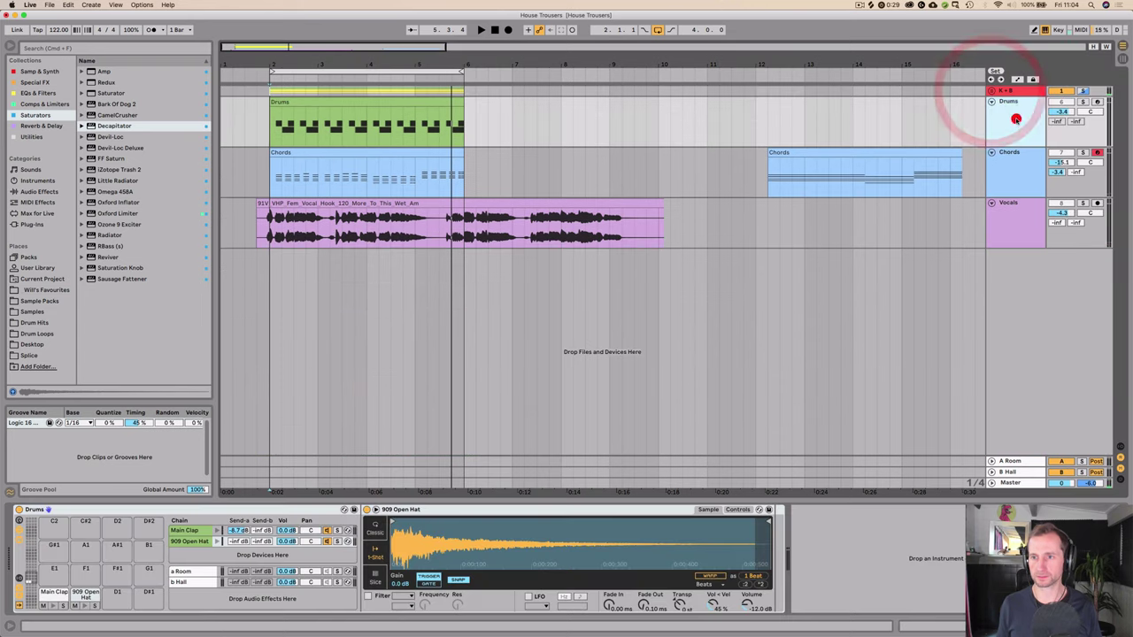
pyautogui.click(1083, 102)
pyautogui.press('space')
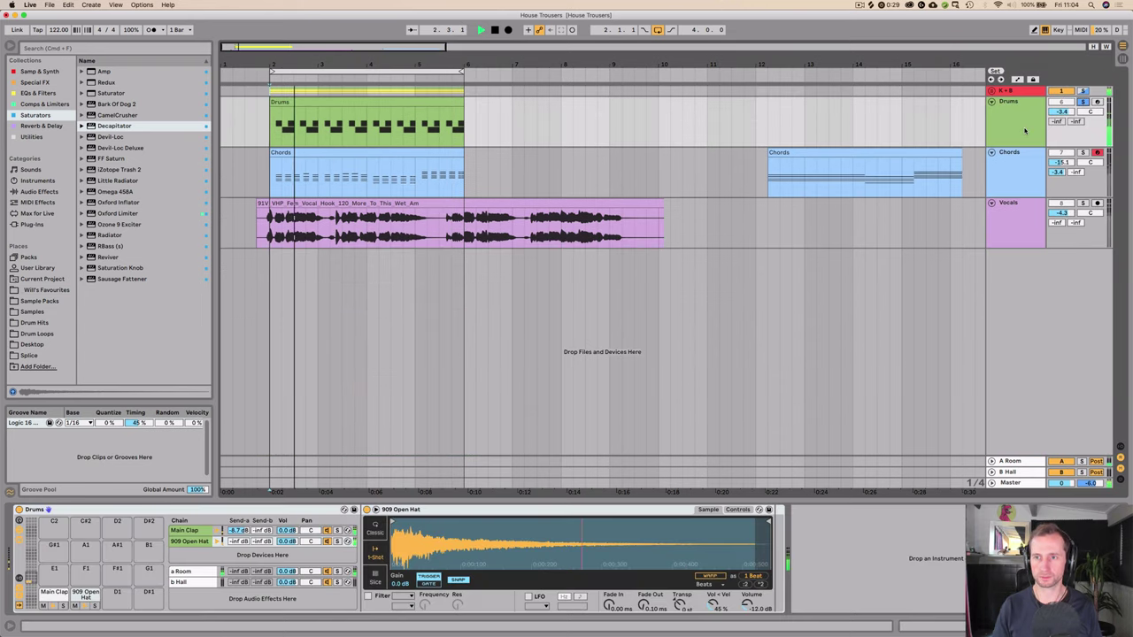
pyautogui.click(1022, 124)
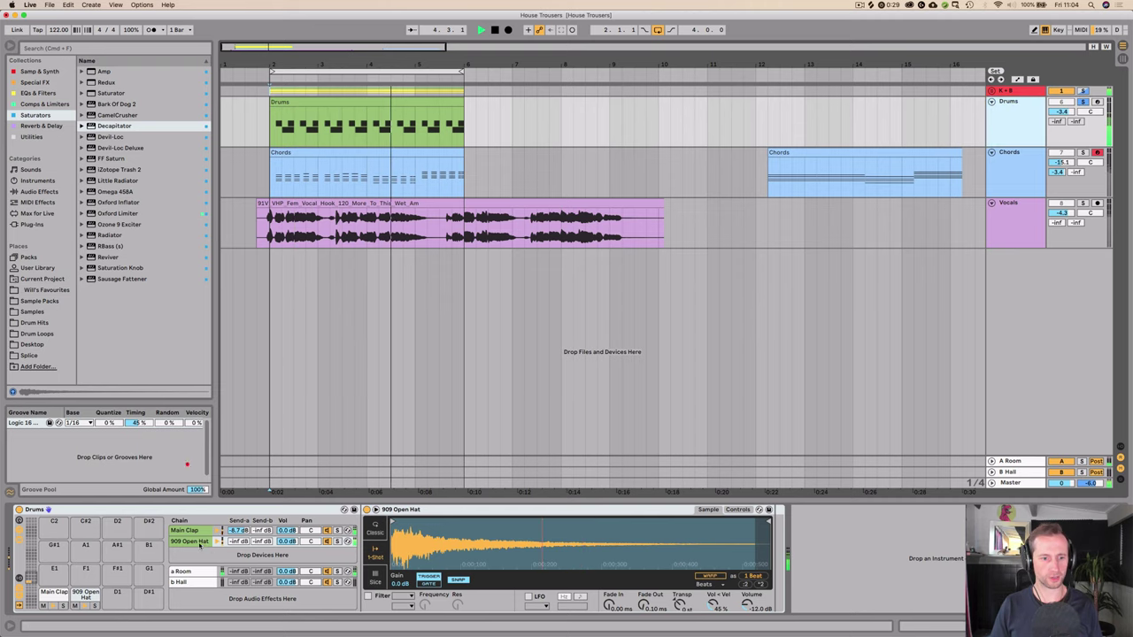
# Step: Add EQ Eight to the 909 Open Hat chain with a low cut at 441 Hz and a 6.82 dB high shelf at 7.26 kHz
pyautogui.click(193, 542)
pyautogui.click(186, 542)
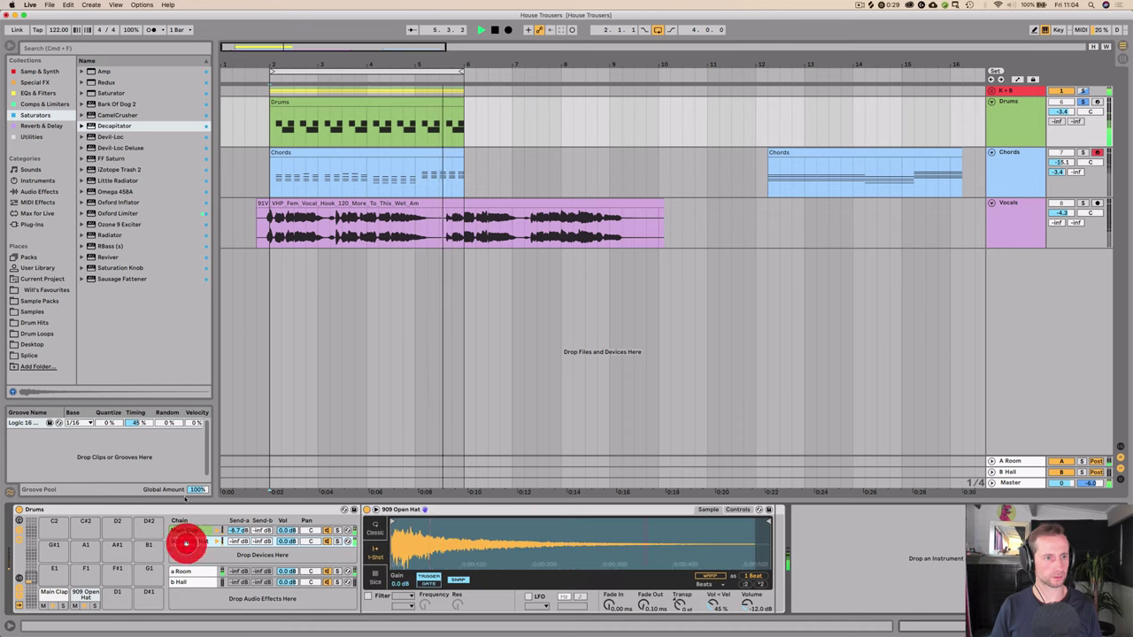
pyautogui.click(32, 93)
pyautogui.click(104, 83)
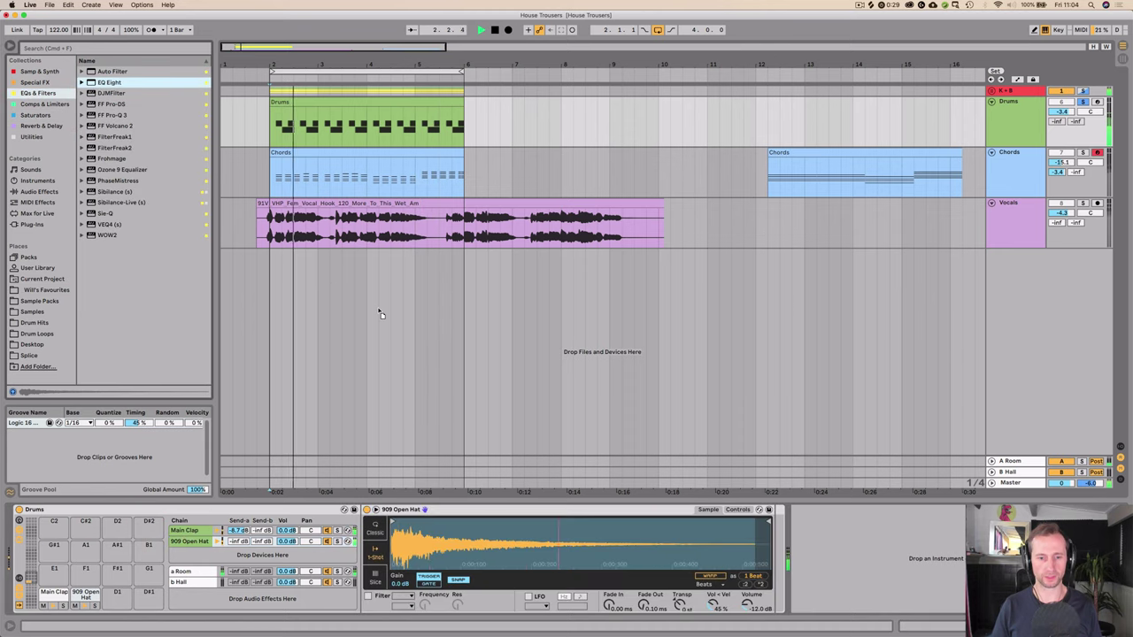
pyautogui.moveTo(774, 552); pyautogui.dragTo(790, 500)
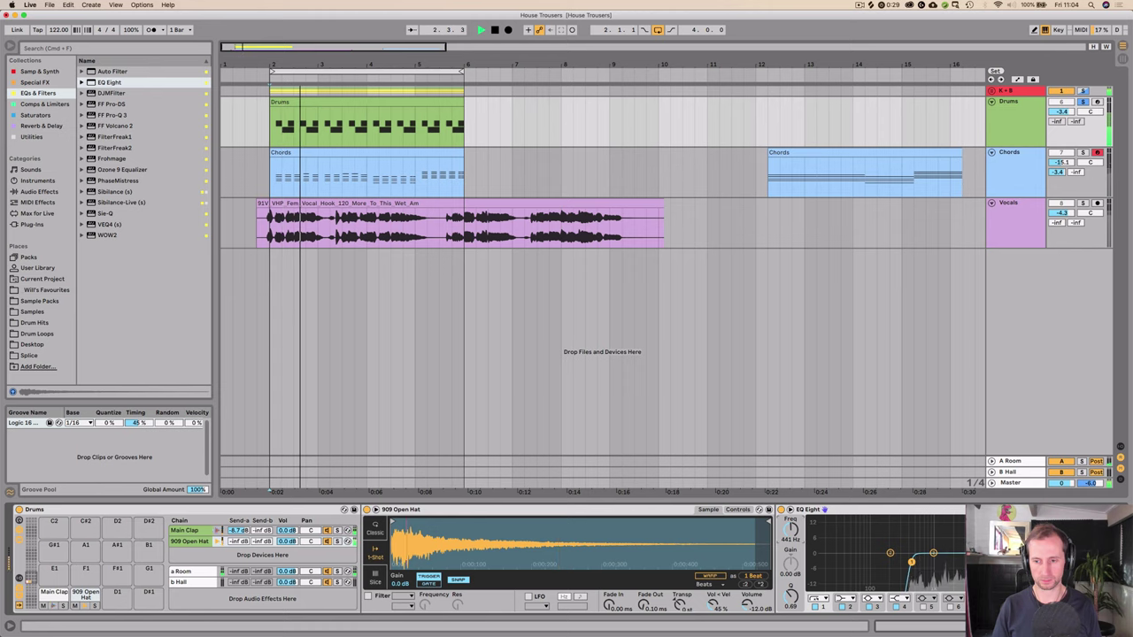
pyautogui.moveTo(975, 554); pyautogui.dragTo(985, 536)
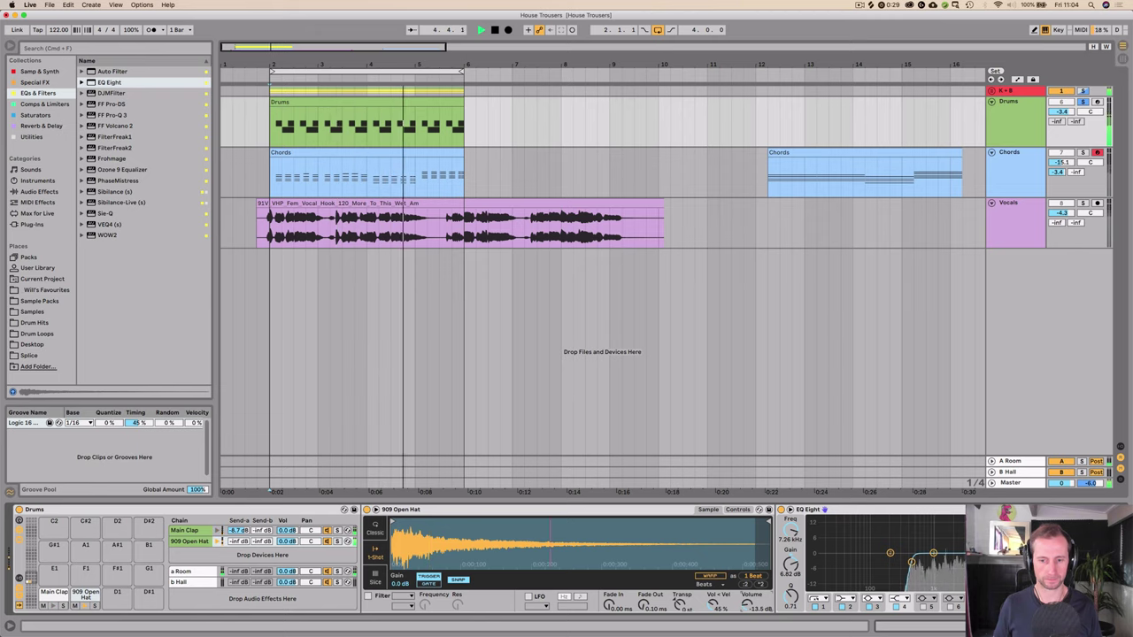
# Step: Switch the 909 Open Hat sampler to Classic mode with -3.5 dB sustain, 35.9 ms release and 1 voice
pyautogui.click(376, 527)
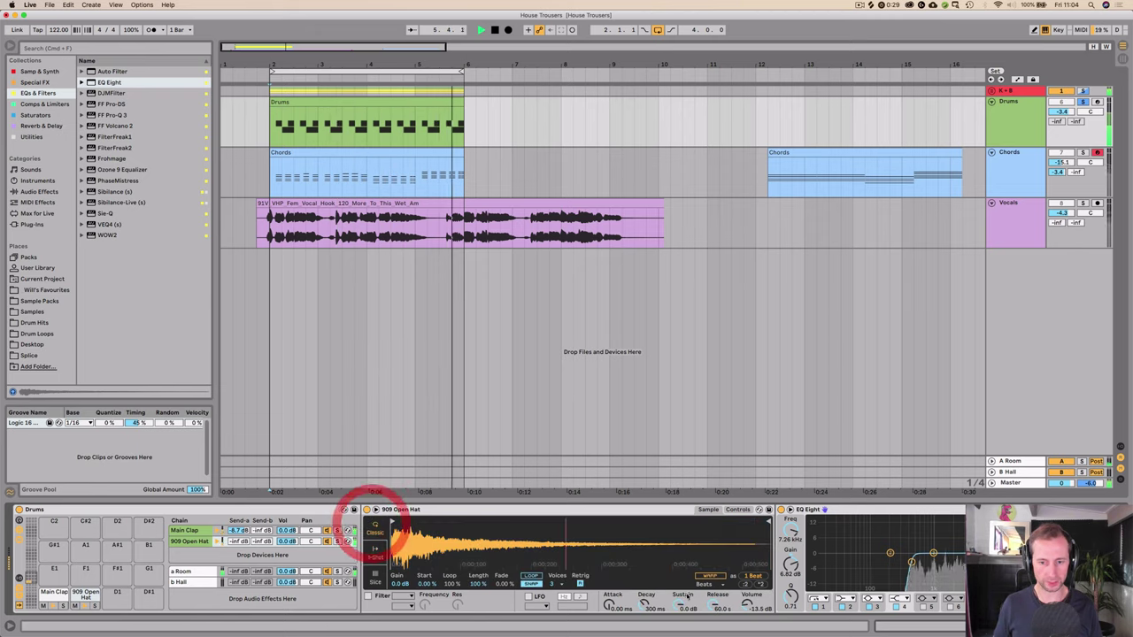
pyautogui.moveTo(712, 605); pyautogui.dragTo(679, 619)
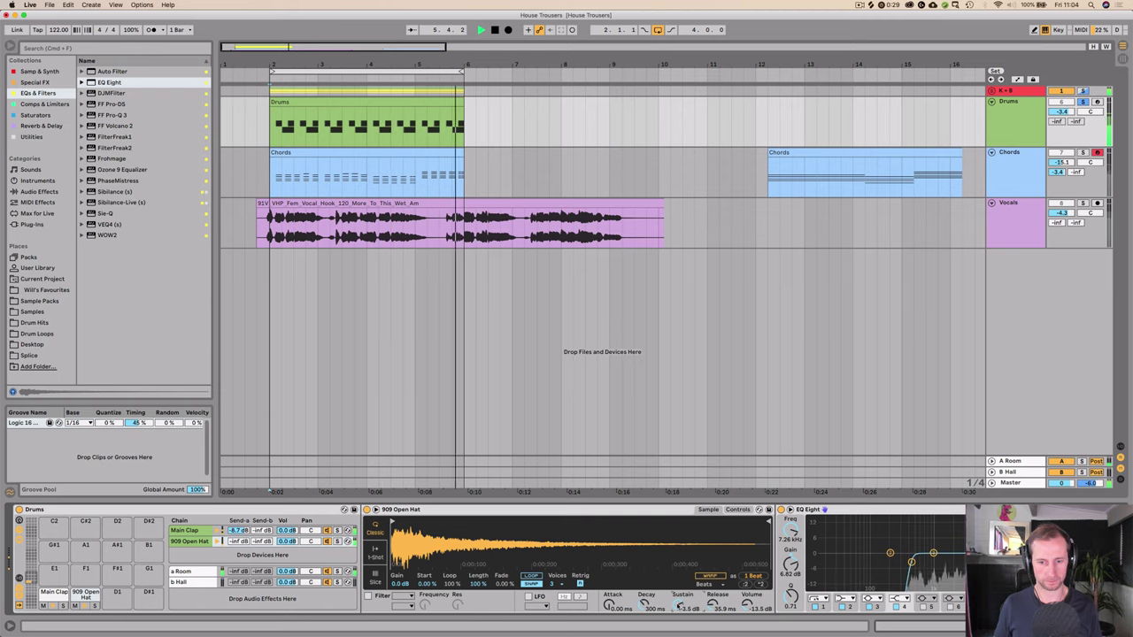
pyautogui.click(554, 584)
pyautogui.click(555, 453)
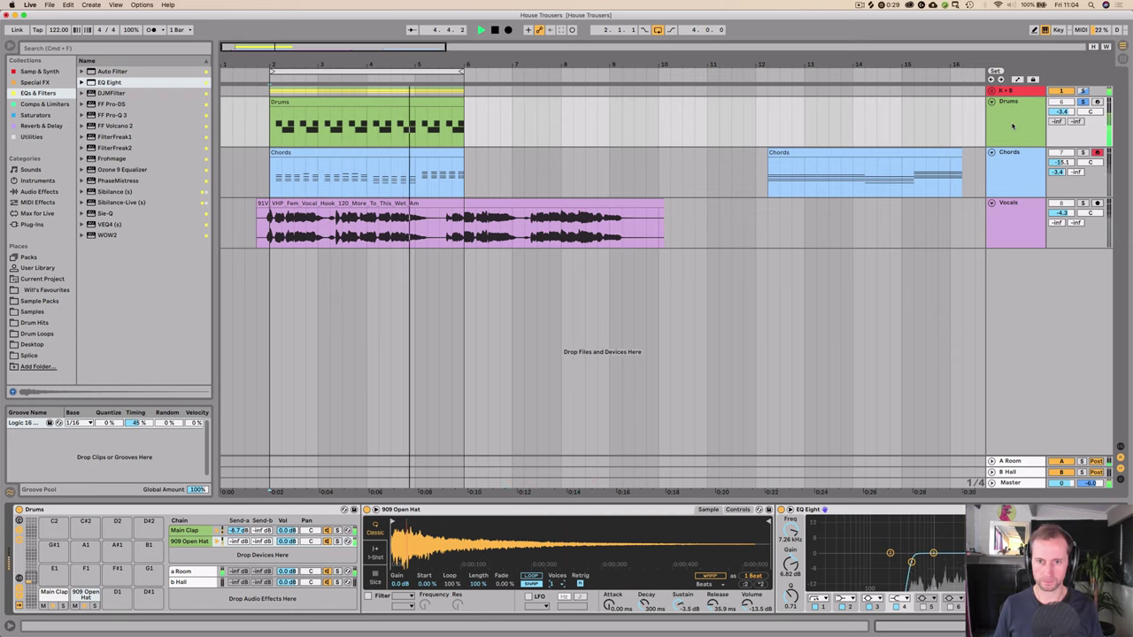
# Step: In the Drums rack, set the 909 Open Hat's Send-a to -11.6 dB and the Main Clap's volume to 2.6 dB
pyautogui.click(1030, 132)
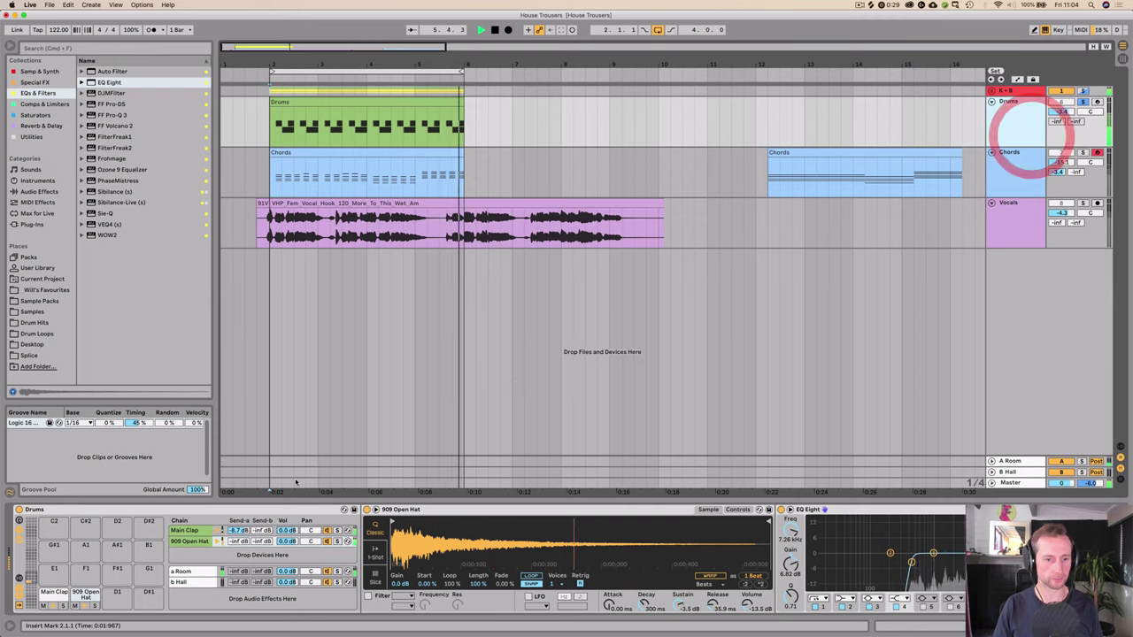
pyautogui.click(239, 541)
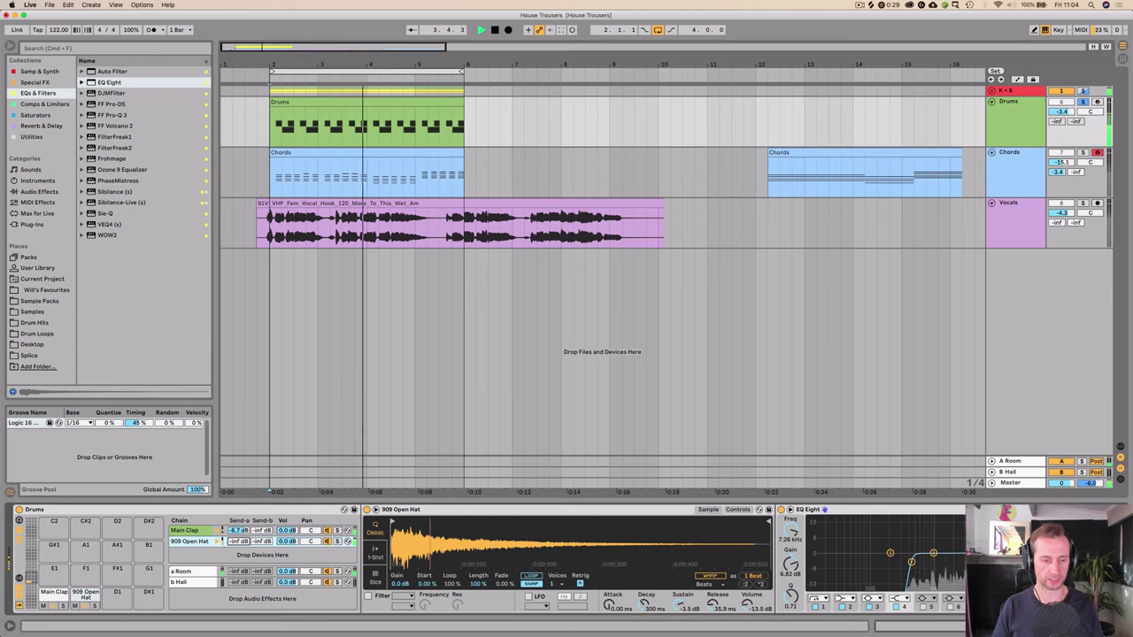
pyautogui.moveTo(238, 542); pyautogui.dragTo(238, 508)
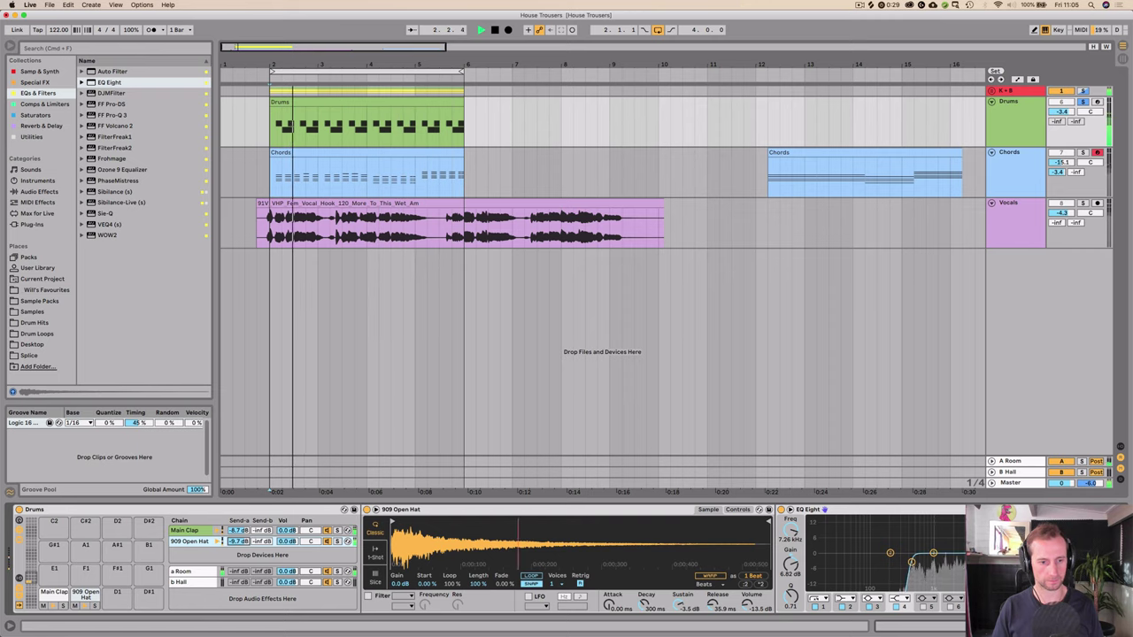
pyautogui.click(226, 531)
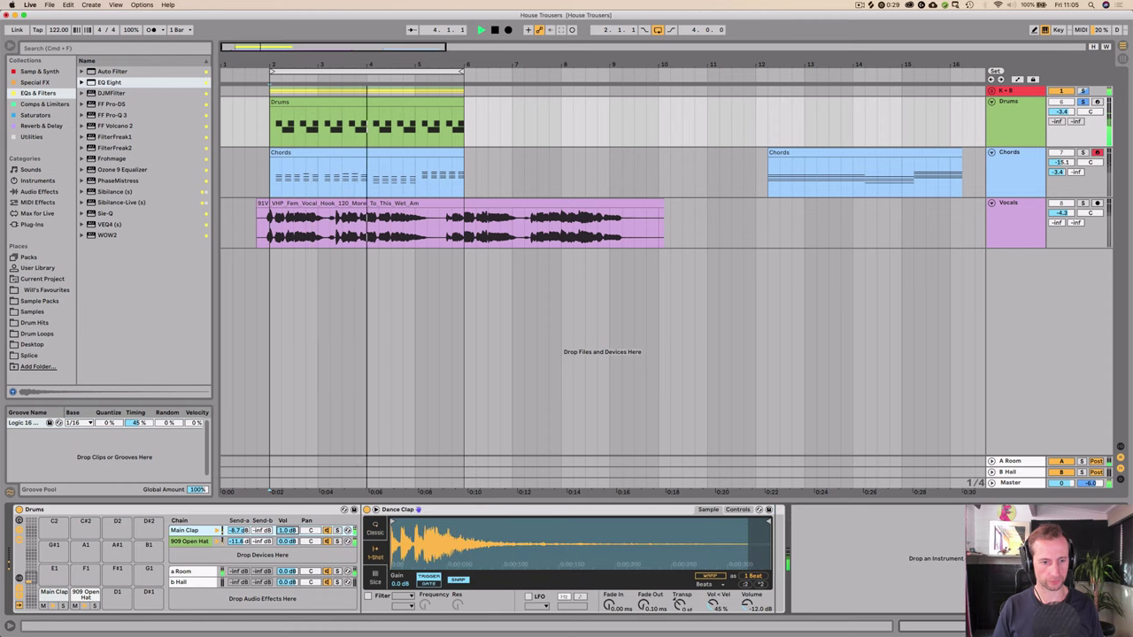
pyautogui.moveTo(287, 531); pyautogui.dragTo(287, 525)
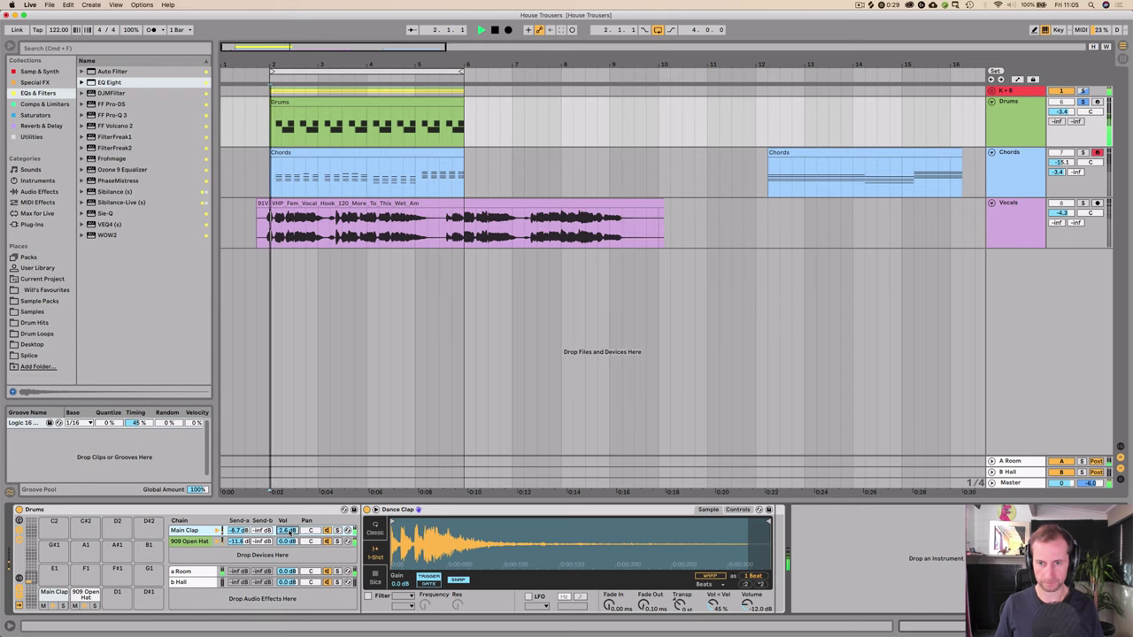
# Step: Solo Chords as well and add EQ Eight to it with a low cut and a 7.07 dB high shelf at 5.05 kHz, folding the device
pyautogui.click(1084, 151)
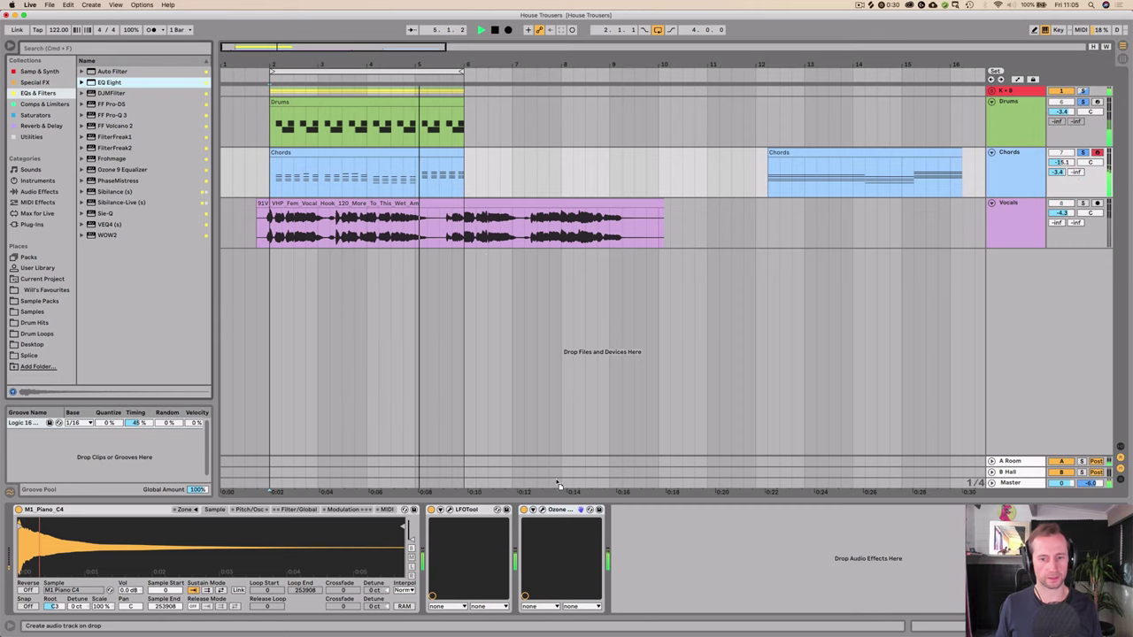
pyautogui.moveTo(647, 556); pyautogui.dragTo(647, 556)
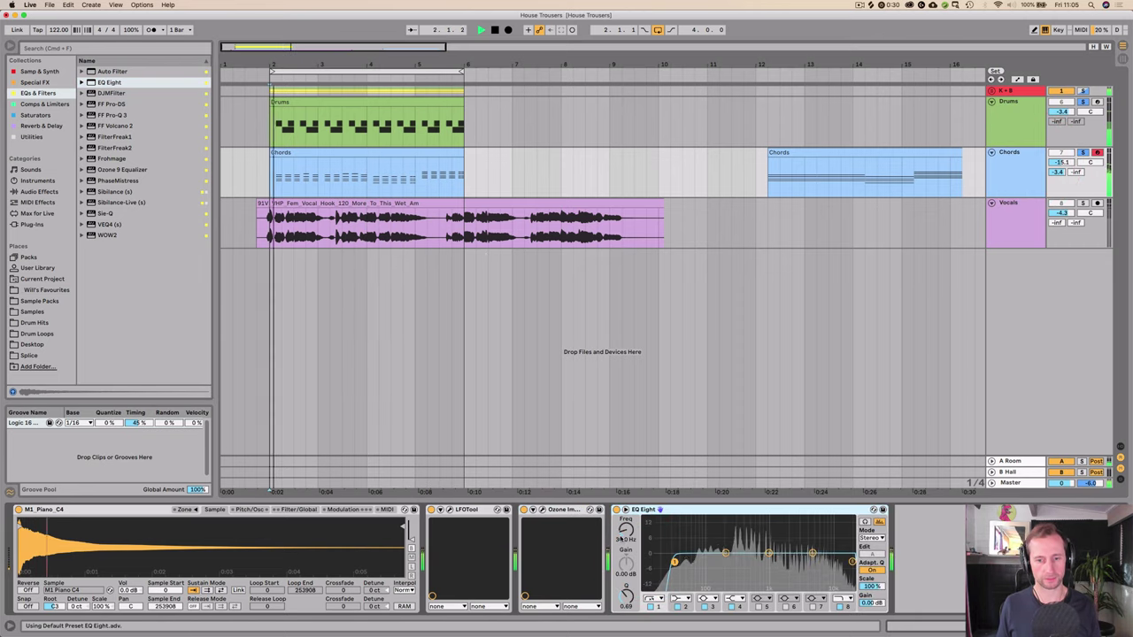
pyautogui.moveTo(777, 562); pyautogui.dragTo(713, 562)
pyautogui.moveTo(812, 553); pyautogui.dragTo(812, 537)
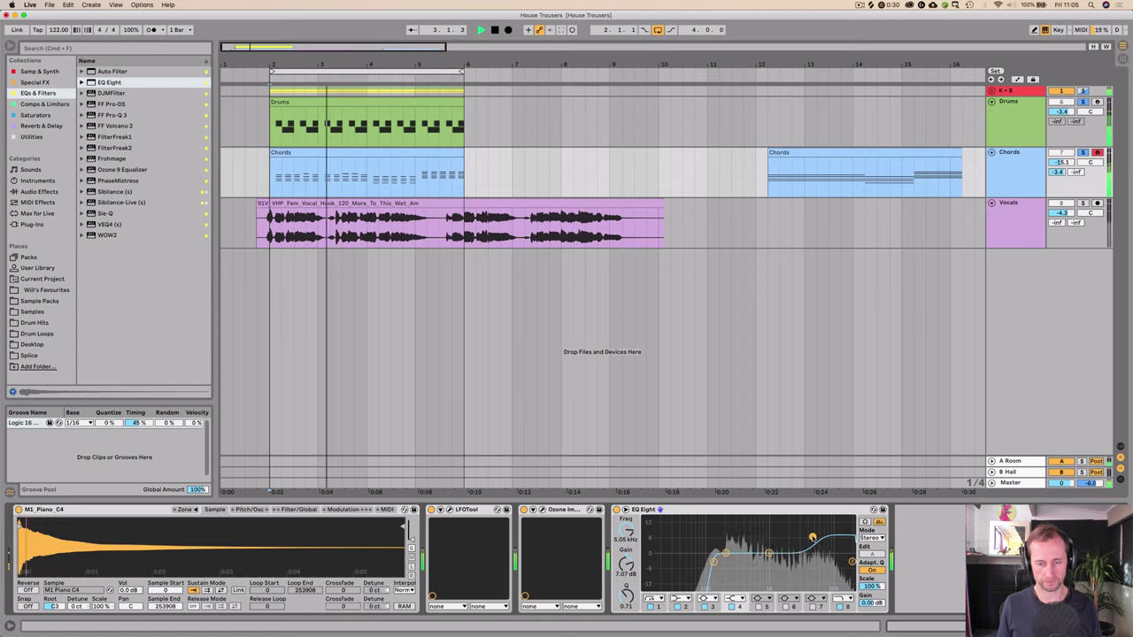
pyautogui.click(726, 510)
pyautogui.press('Delete')
# Step: In Session View, stop playback and insert a third return track named DEl Piano, coloured blue
pyautogui.press('Tab')
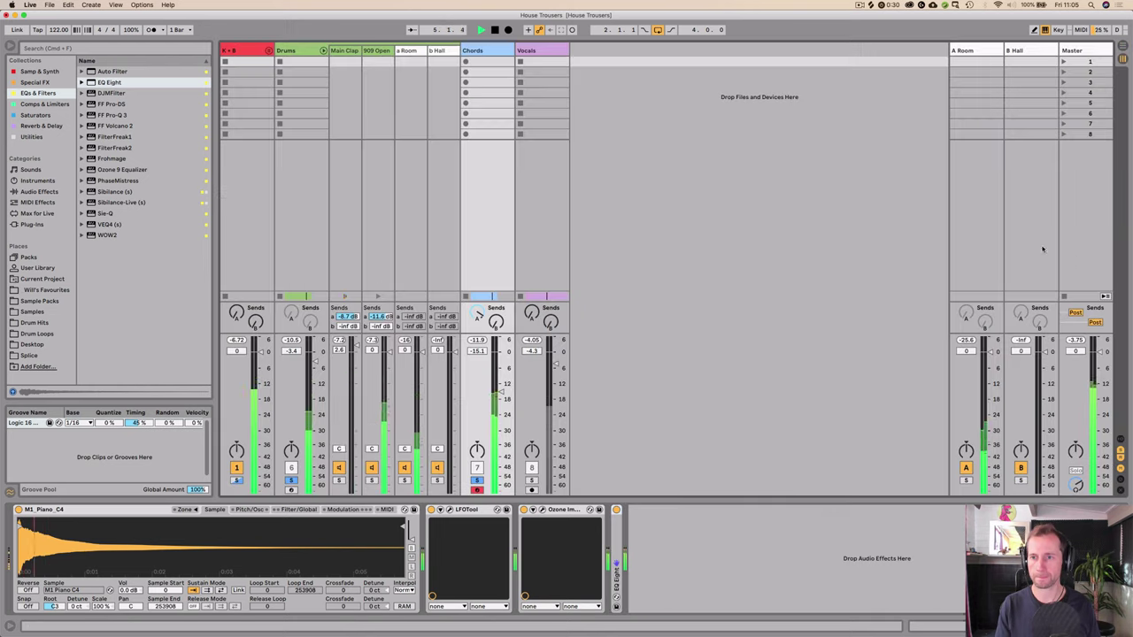
pyautogui.press('space')
pyautogui.click(1027, 51)
pyautogui.press('super+alt+t')
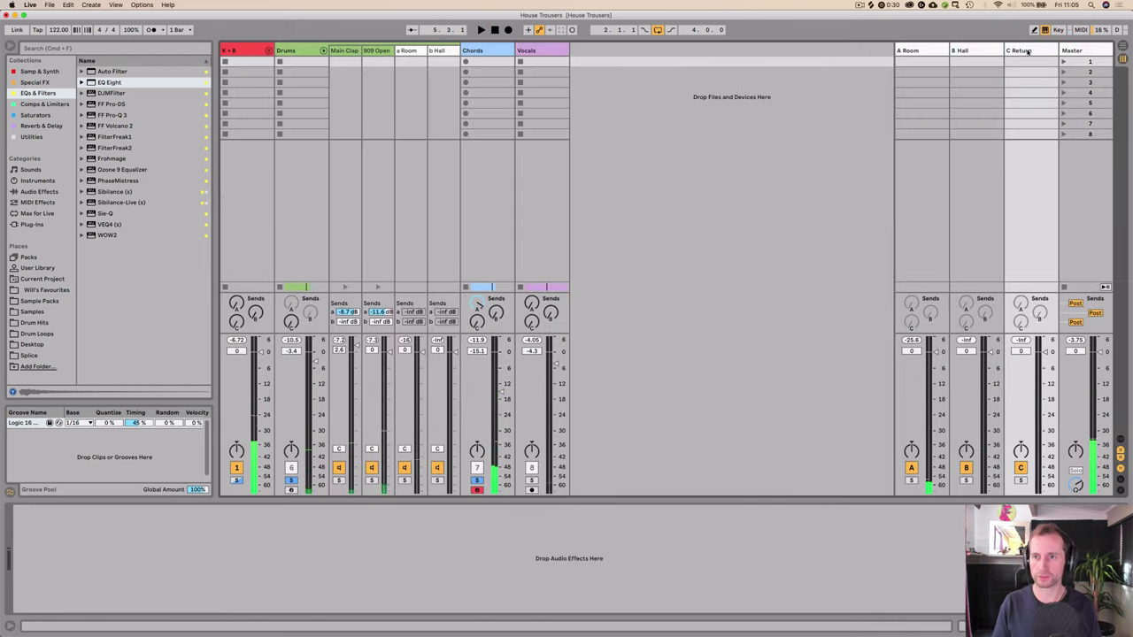
pyautogui.press('super+r')
pyautogui.write('DE')
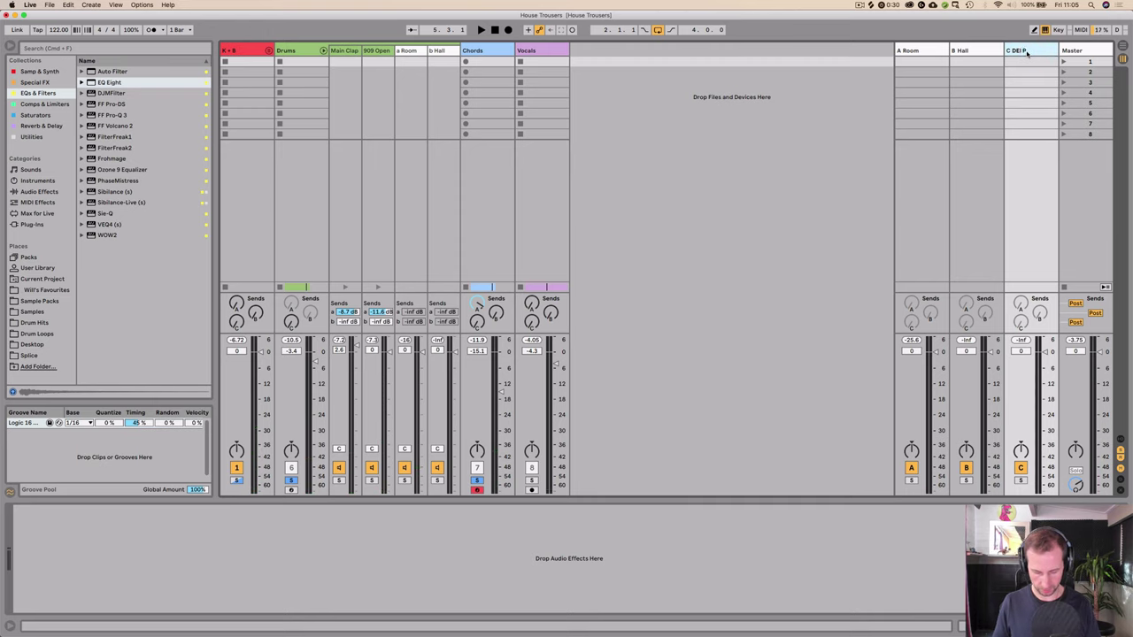
pyautogui.write('l Piano')
pyautogui.rightClick(1027, 51)
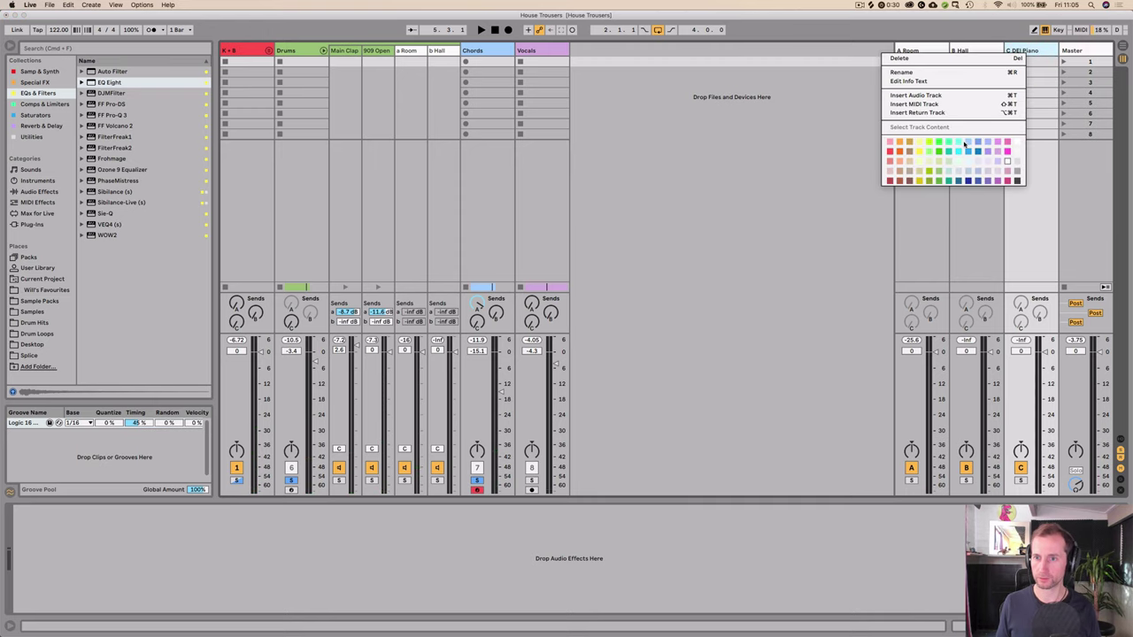
pyautogui.click(968, 170)
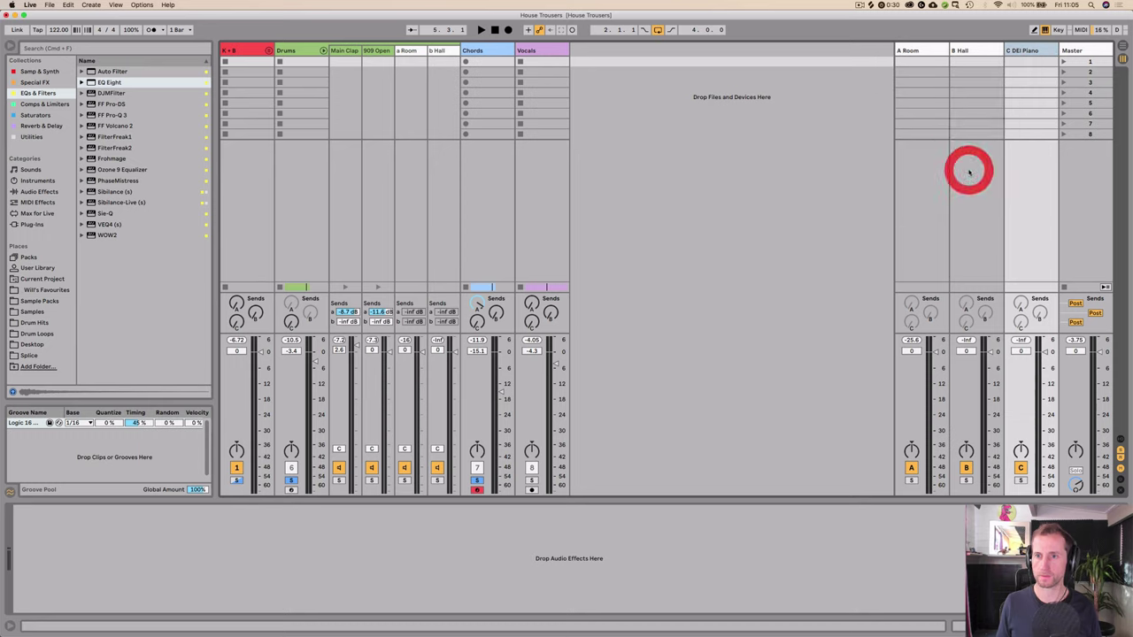
# Step: Load Delay from the Reverb & Delay collection onto the DEl Piano return and set its feedback to 12 %
pyautogui.press('space')
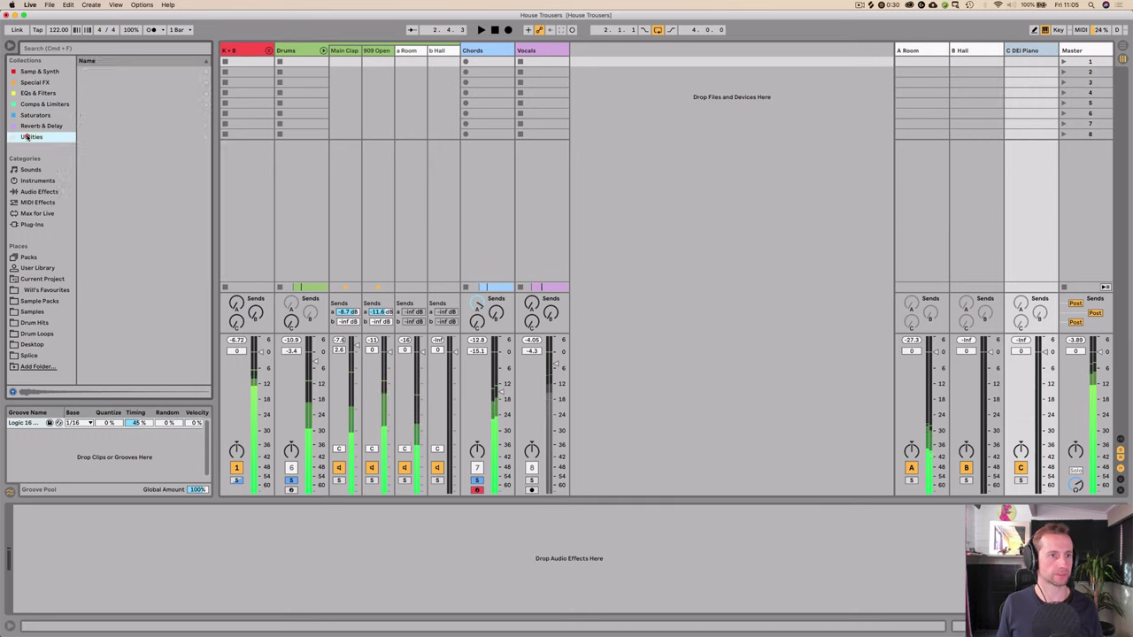
pyautogui.click(34, 126)
pyautogui.moveTo(110, 316); pyautogui.dragTo(128, 586)
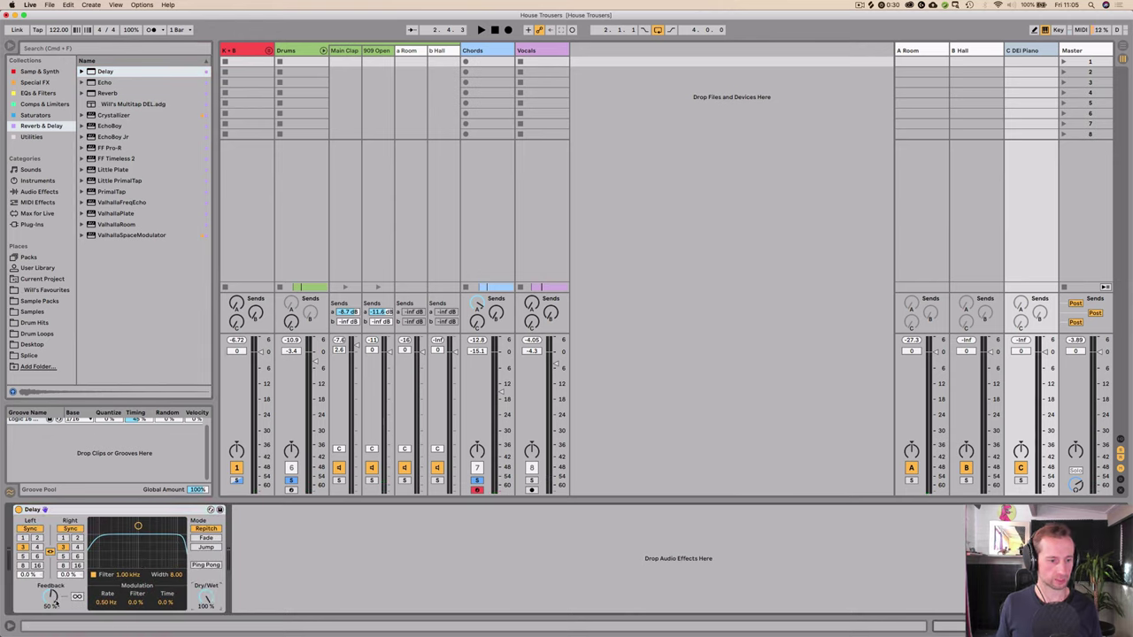
pyautogui.click(62, 600)
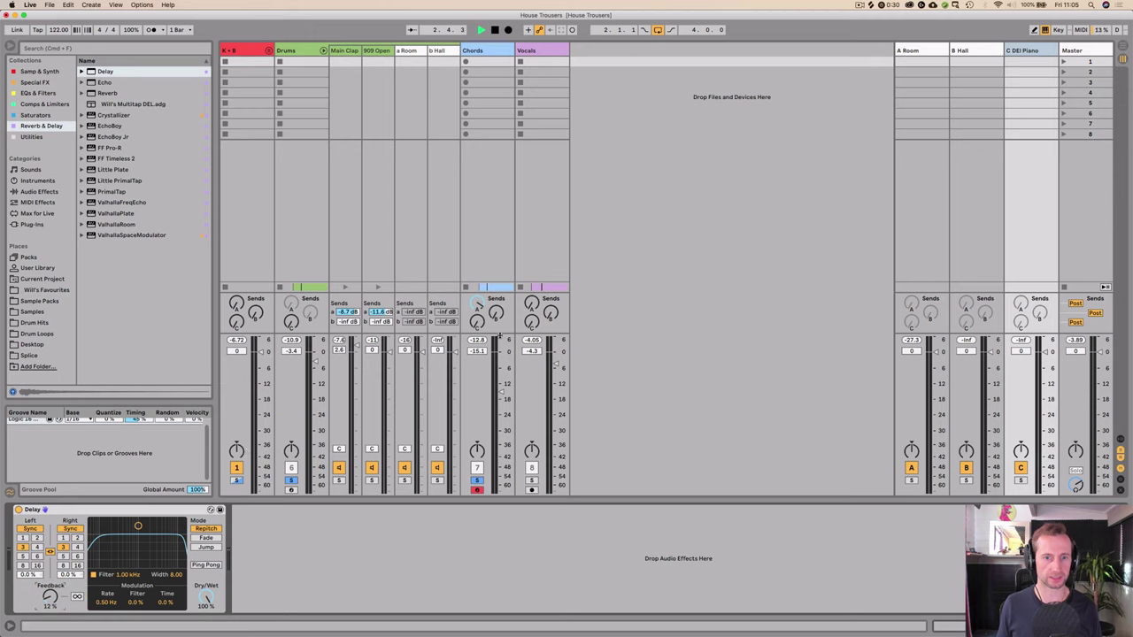
# Step: Raise the Chords track's Send C during playback and set the Delay to a synced time of 1 with 0 % feedback
pyautogui.press('space')
pyautogui.moveTo(477, 322); pyautogui.dragTo(477, 305)
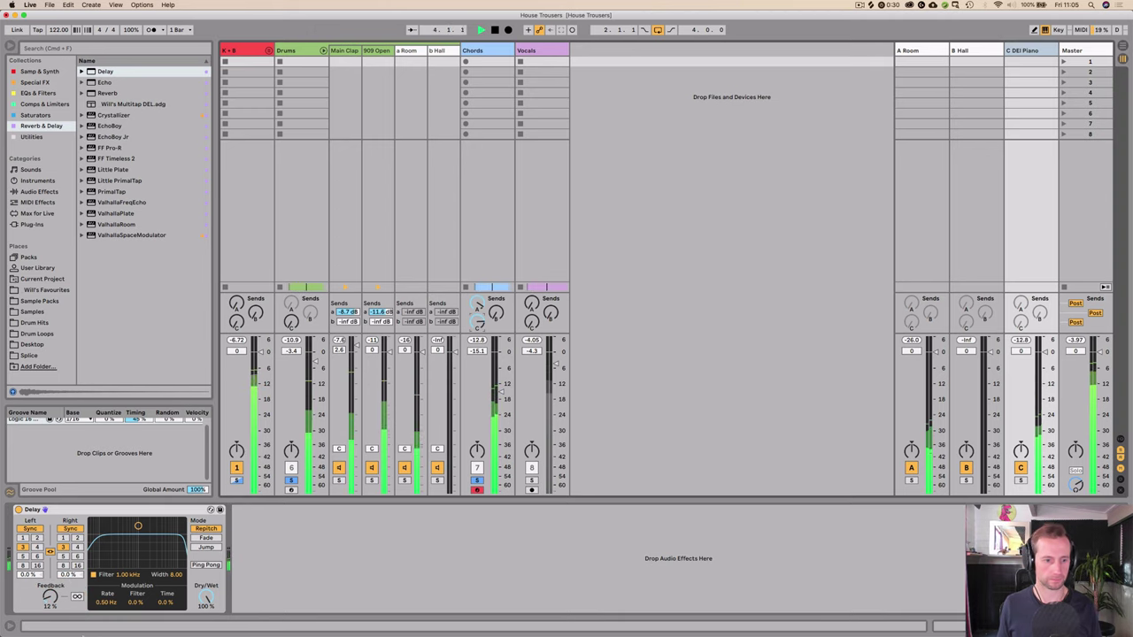
pyautogui.click(24, 536)
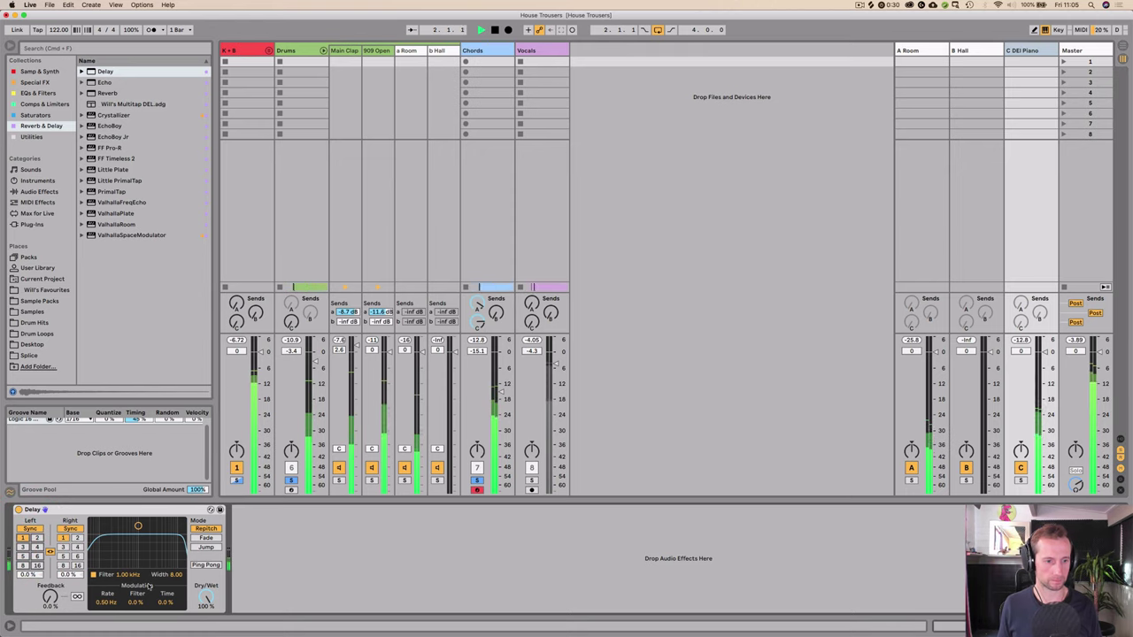
# Step: Enable Ping Pong on the piano Delay, set its filter to 4.17 kHz with width 5.76, and lower the Chords Send C to -12.4 dB
pyautogui.click(211, 566)
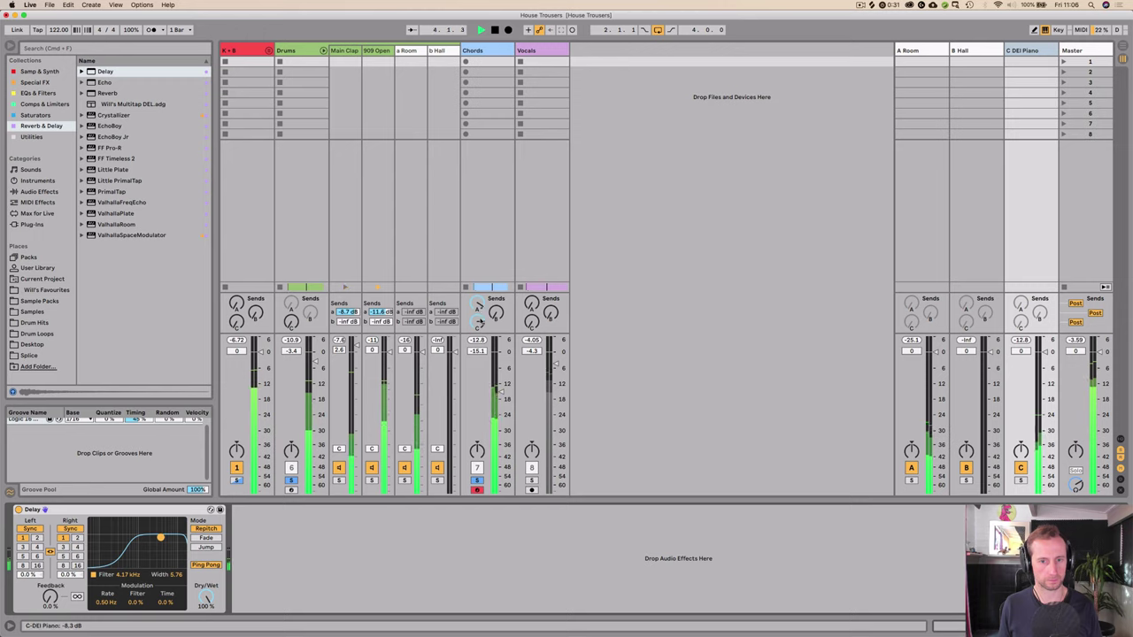
pyautogui.moveTo(478, 323); pyautogui.dragTo(479, 349)
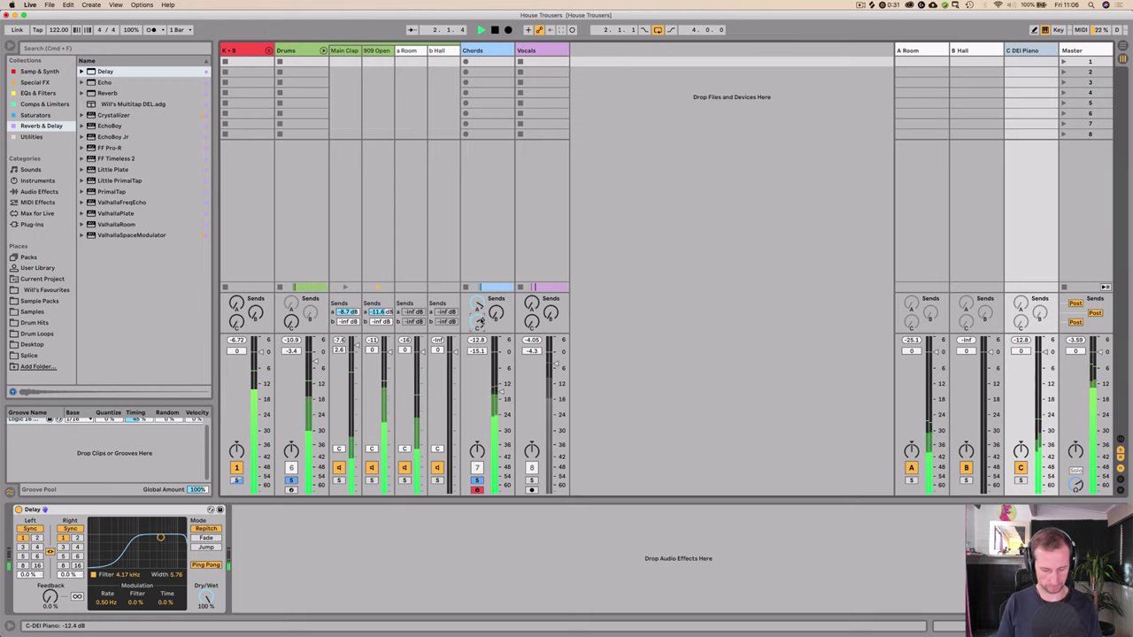
# Step: Return to Arrangement View, stop playback and solo the Vocals track
pyautogui.press('Tab')
pyautogui.doubleClick(632, 63)
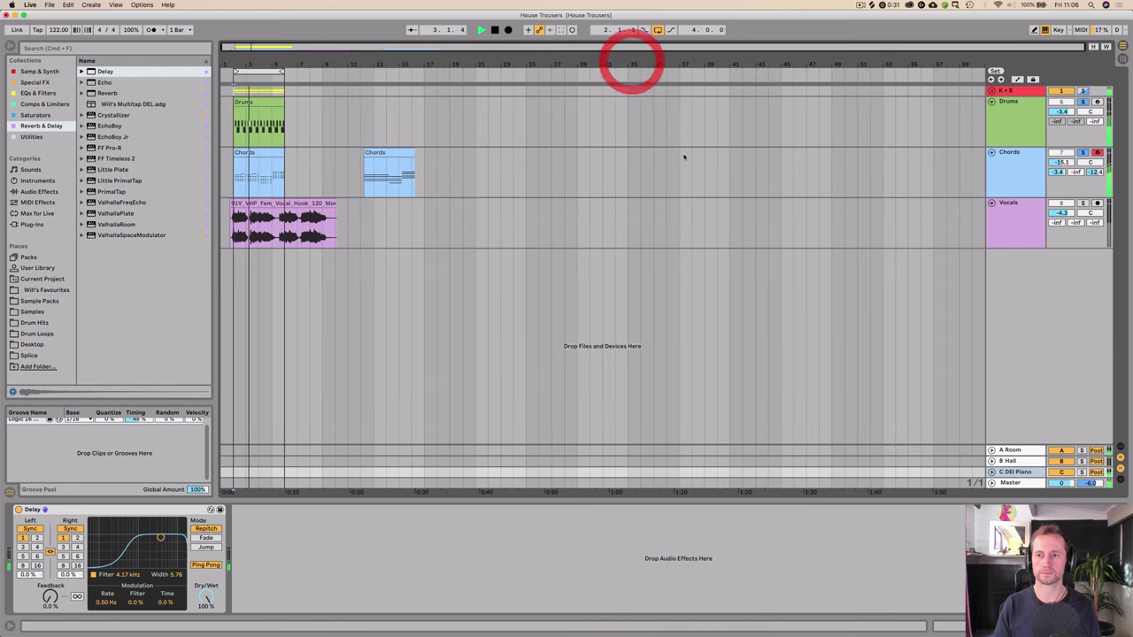
pyautogui.press('space')
pyautogui.click(1011, 224)
pyautogui.click(1081, 203)
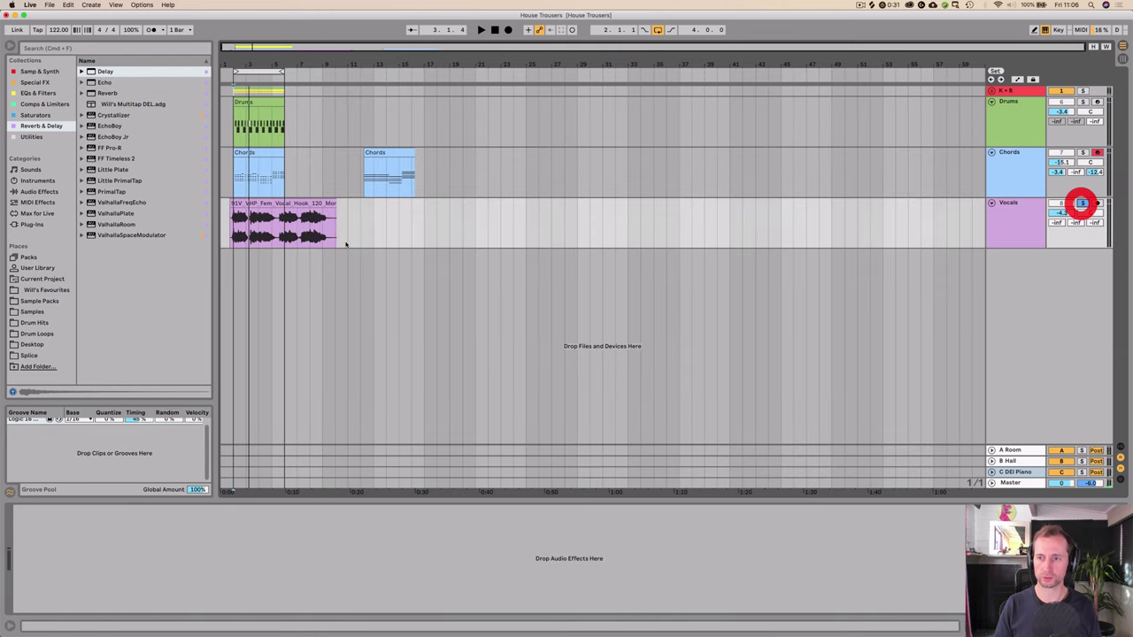
# Step: Select the Vocals track and audition the soloed vocal within the loop
pyautogui.moveTo(236, 66); pyautogui.dragTo(259, 145)
pyautogui.press('space')
pyautogui.click(1042, 237)
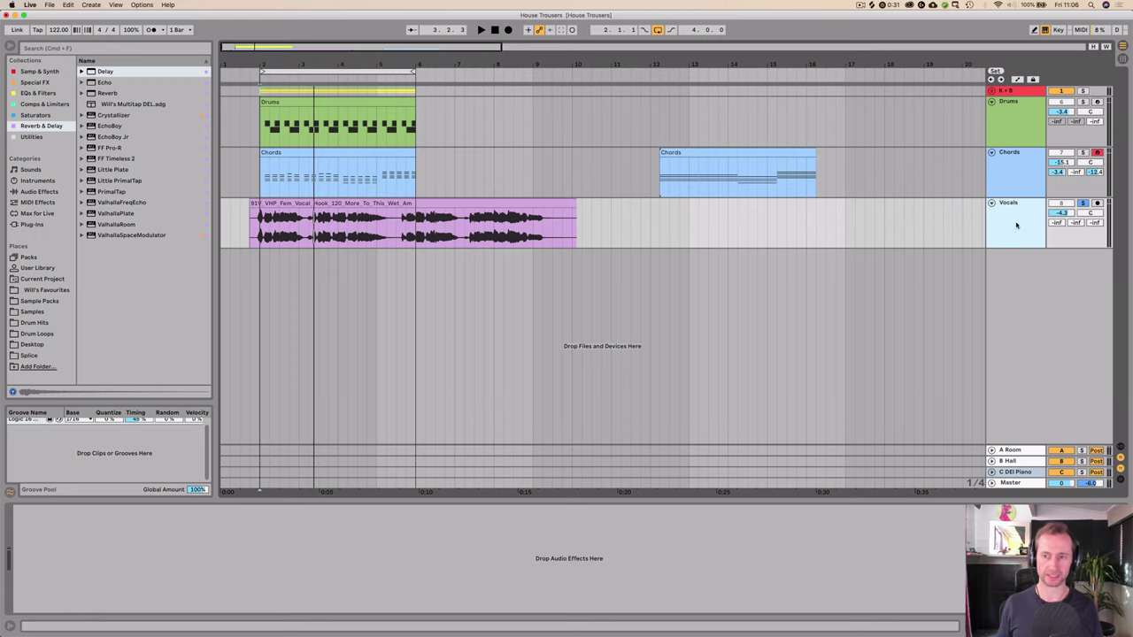
pyautogui.click(1016, 223)
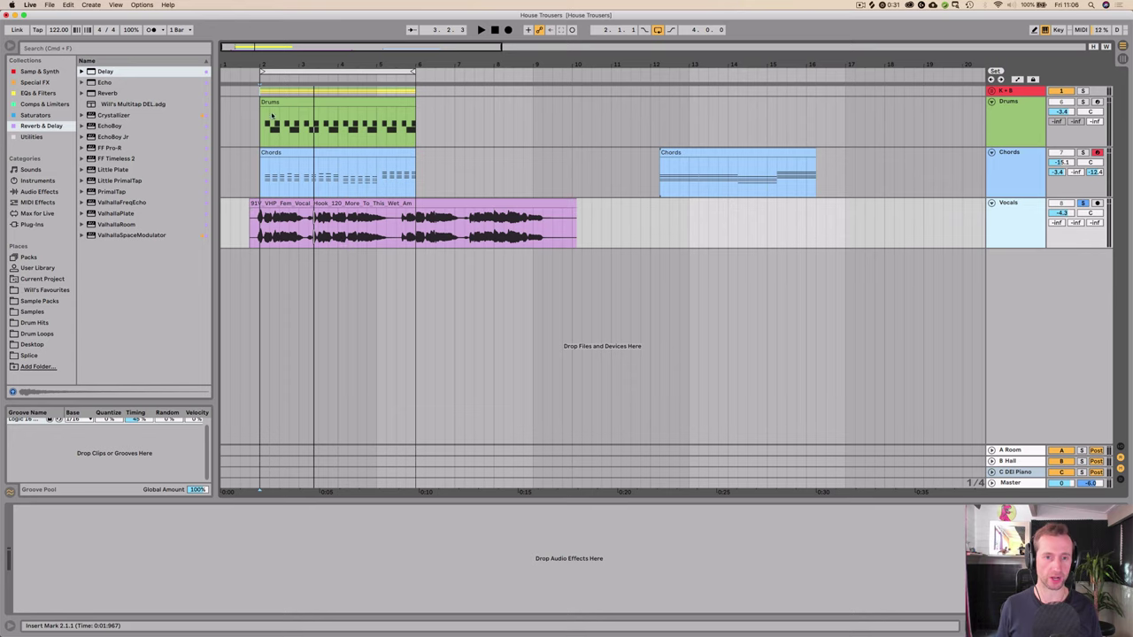
pyautogui.moveTo(240, 65); pyautogui.dragTo(241, 111)
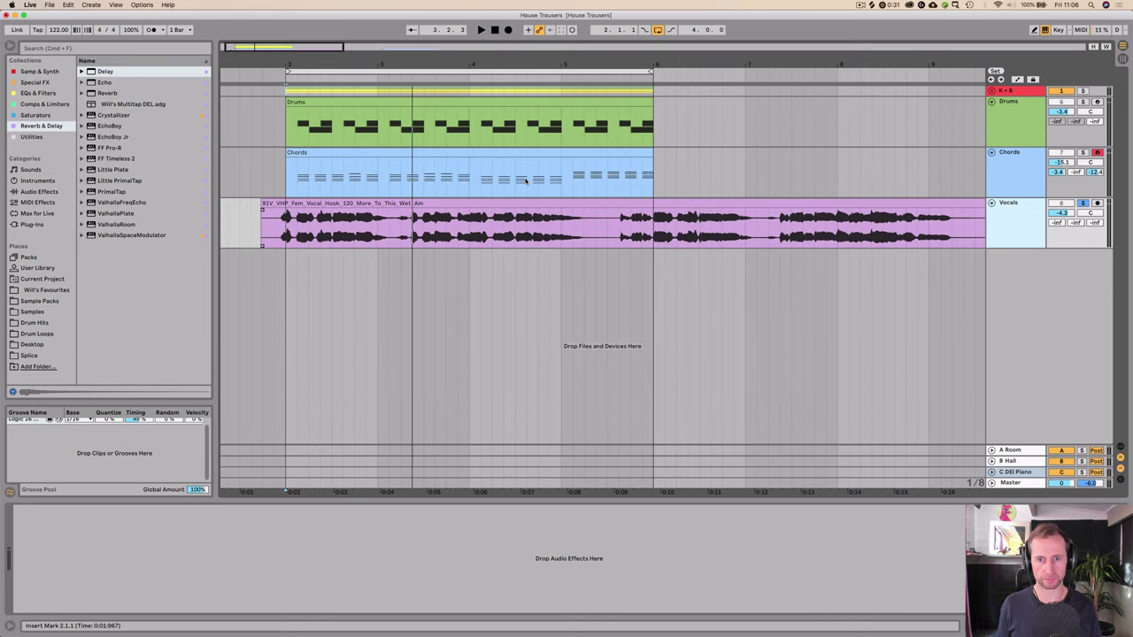
pyautogui.moveTo(443, 66); pyautogui.dragTo(444, 20)
pyautogui.press('space')
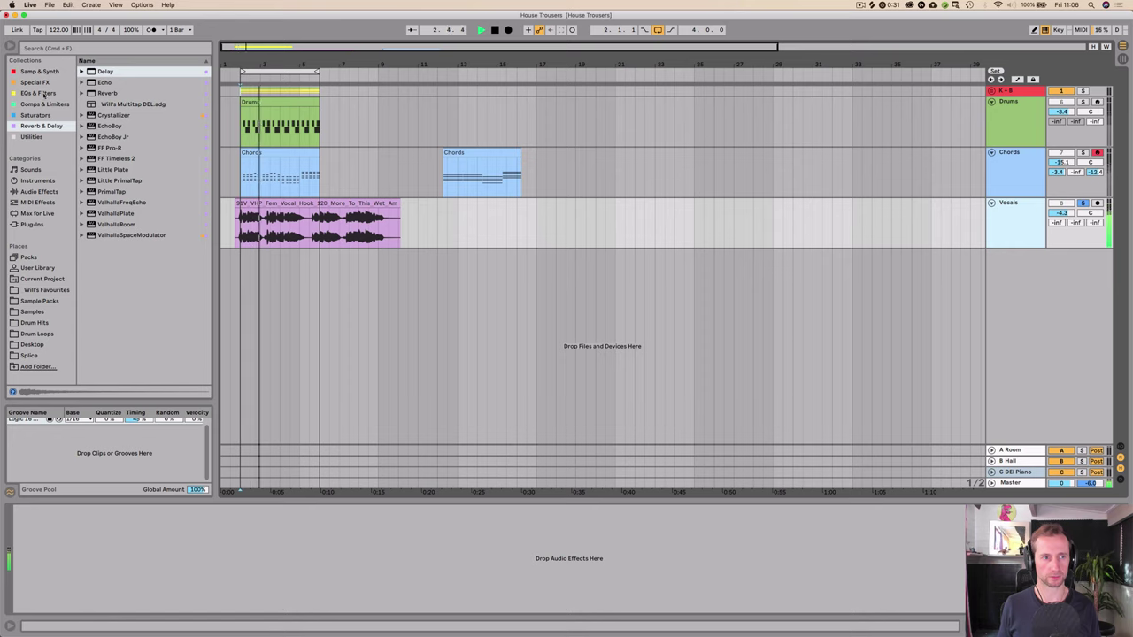
# Step: Load EQ Eight from the EQs & Filters collection onto Vocals and set its low cut to 115 Hz
pyautogui.click(38, 93)
pyautogui.click(101, 547)
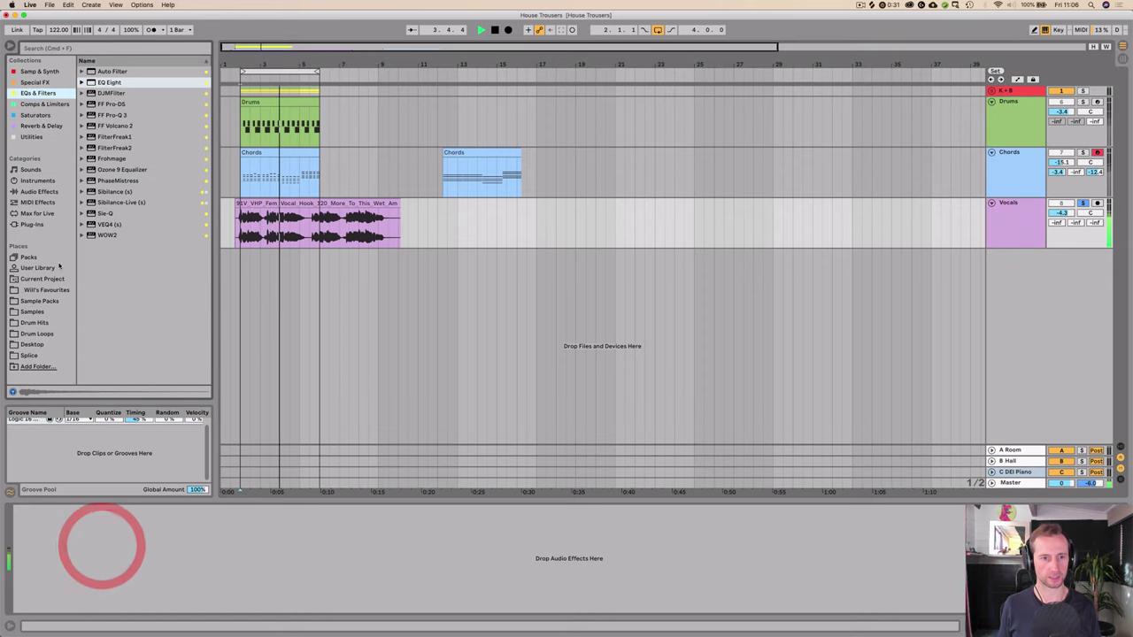
pyautogui.click(279, 230)
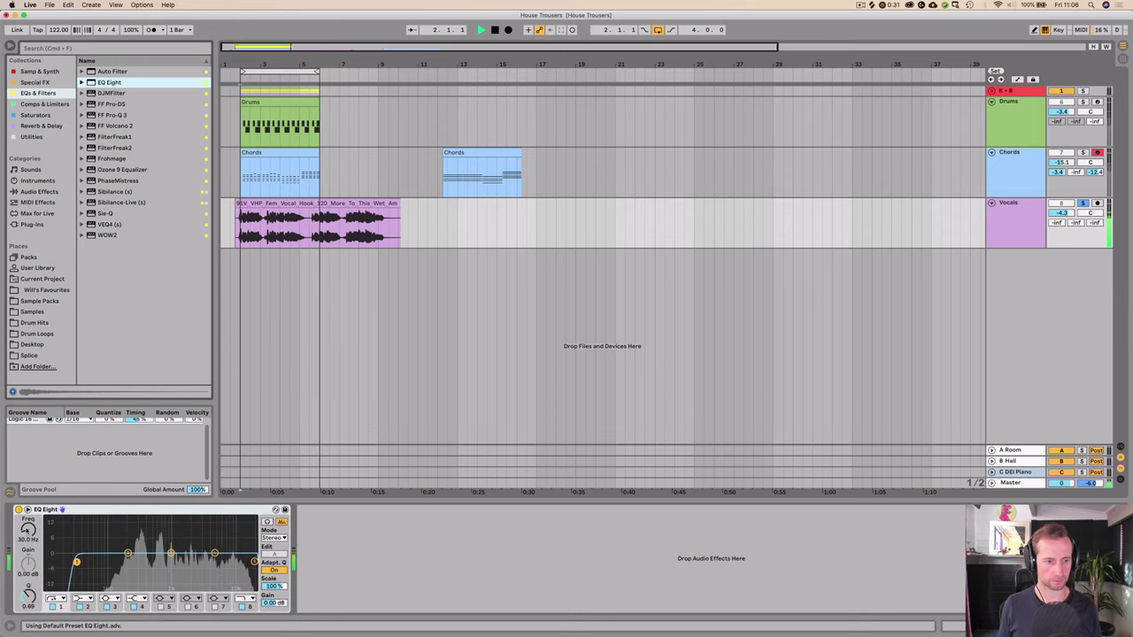
pyautogui.moveTo(28, 531); pyautogui.dragTo(27, 469)
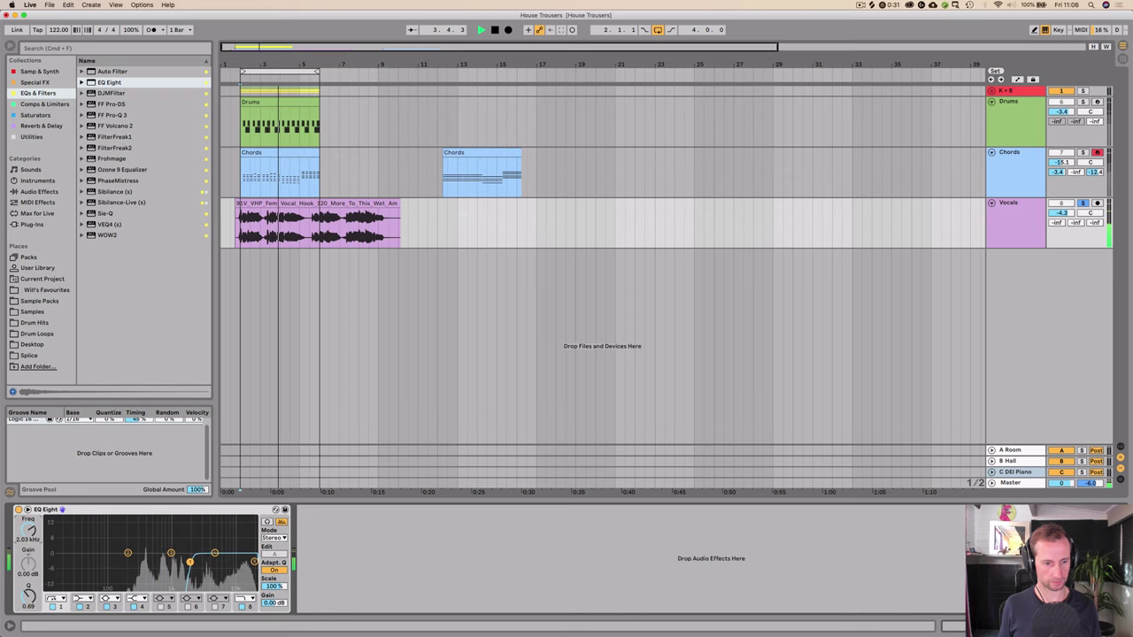
pyautogui.moveTo(27, 529); pyautogui.dragTo(27, 541)
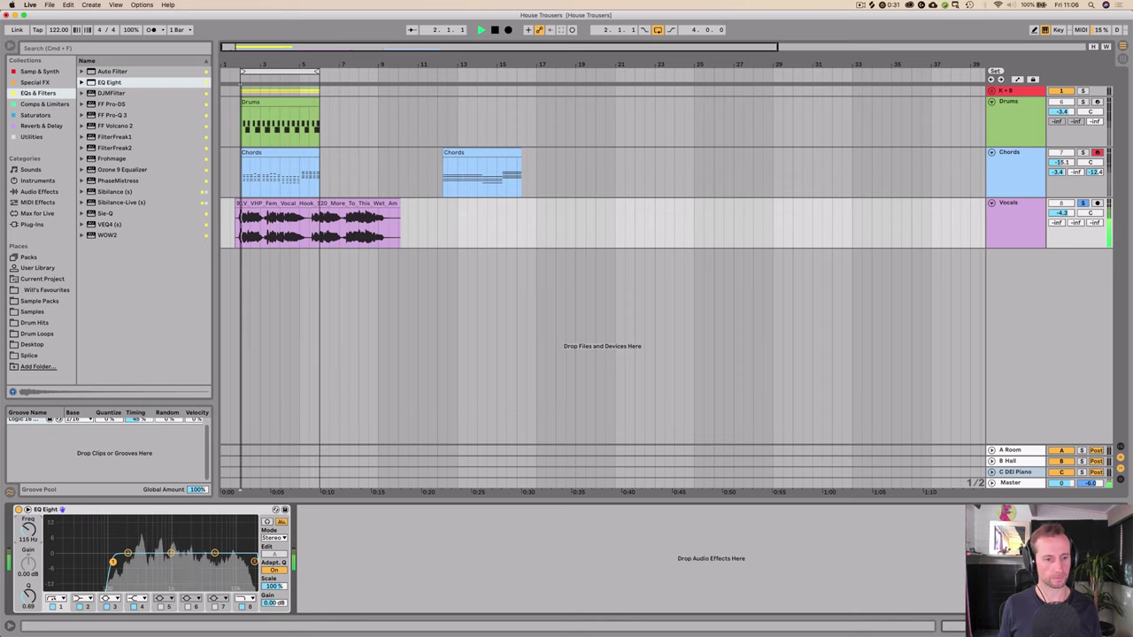
# Step: Cut the vocal EQ by 4.34 dB at 323 Hz with a Q of 1.46 and compare with the EQ bypassed
pyautogui.moveTo(128, 553); pyautogui.dragTo(140, 563)
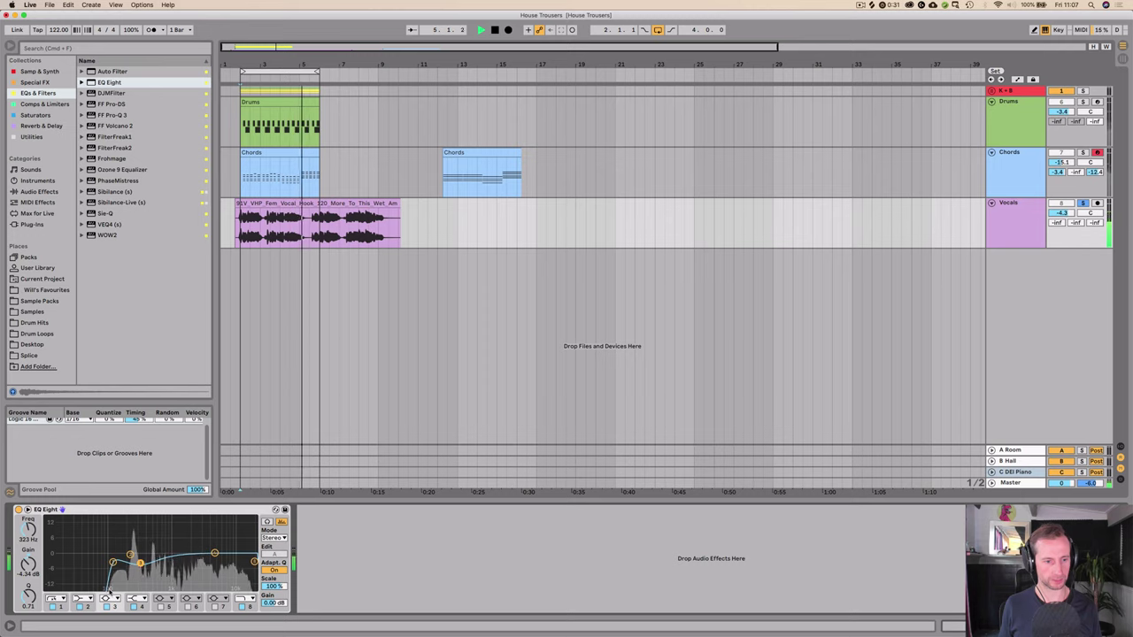
pyautogui.moveTo(22, 603); pyautogui.dragTo(22, 620)
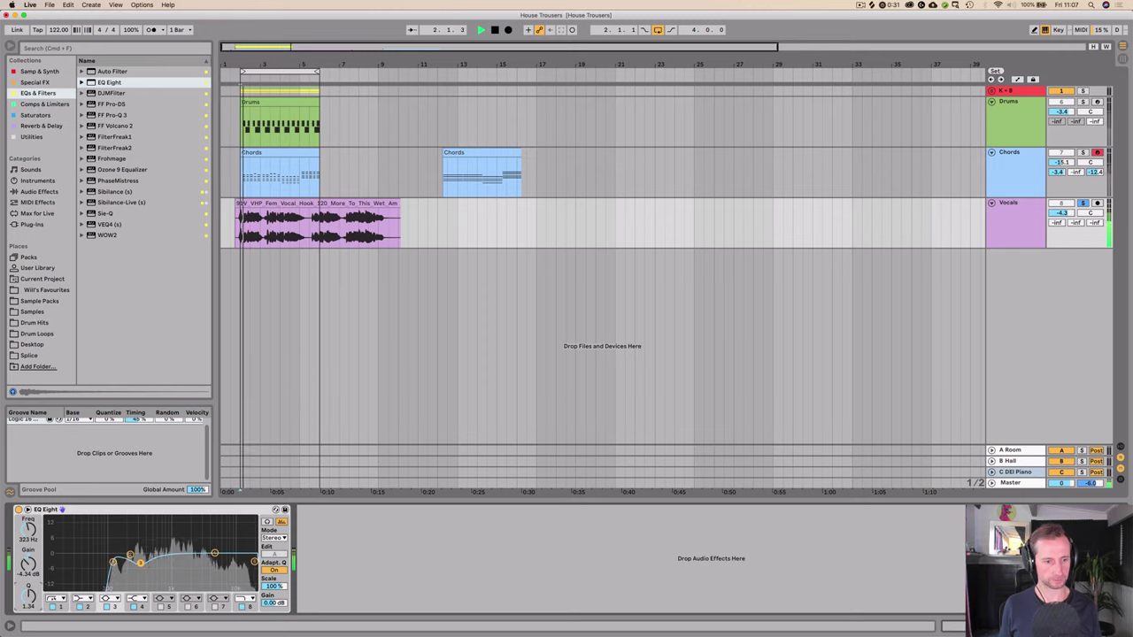
pyautogui.click(19, 510)
pyautogui.click(18, 510)
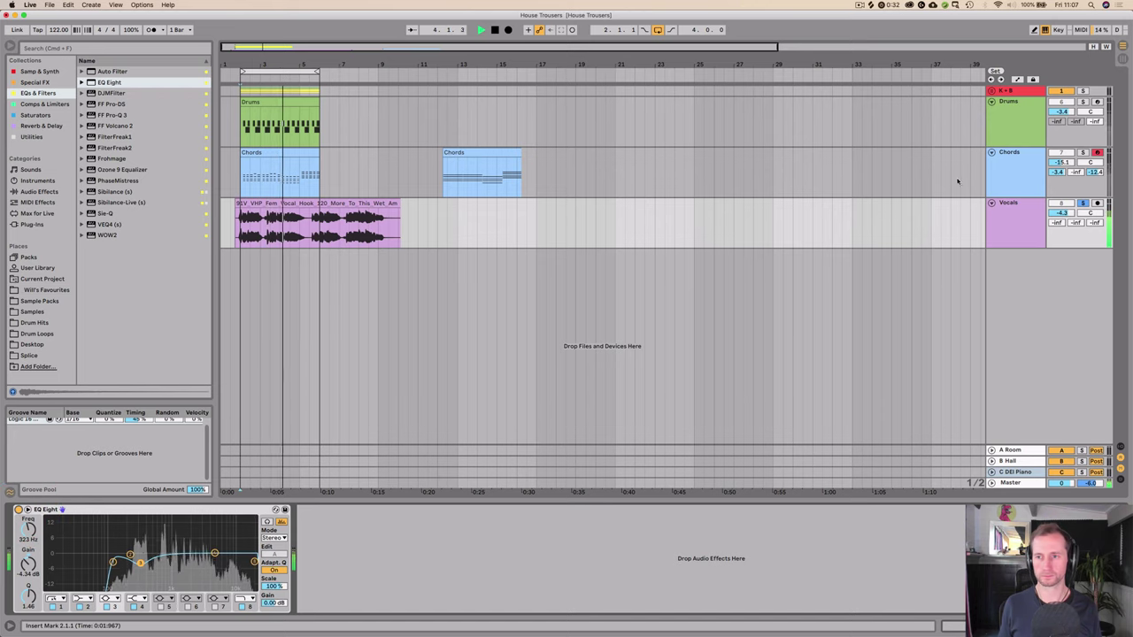
# Step: Unsolo Vocals and boost its EQ high shelf by 3.84 dB at 6.67 kHz
pyautogui.click(1083, 204)
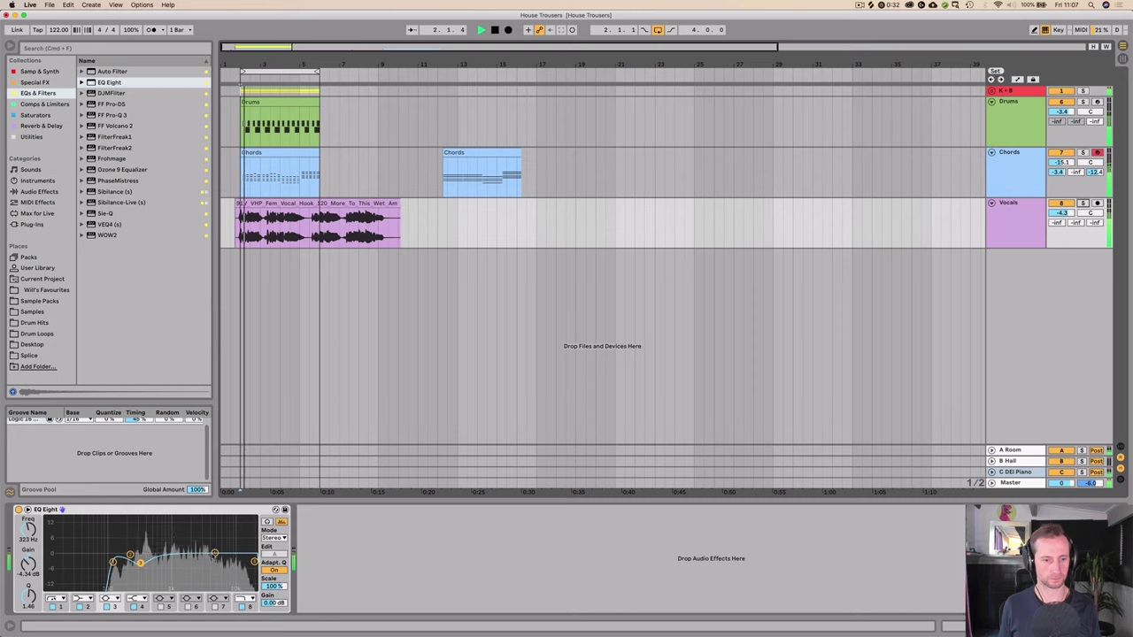
pyautogui.moveTo(214, 553); pyautogui.dragTo(227, 528)
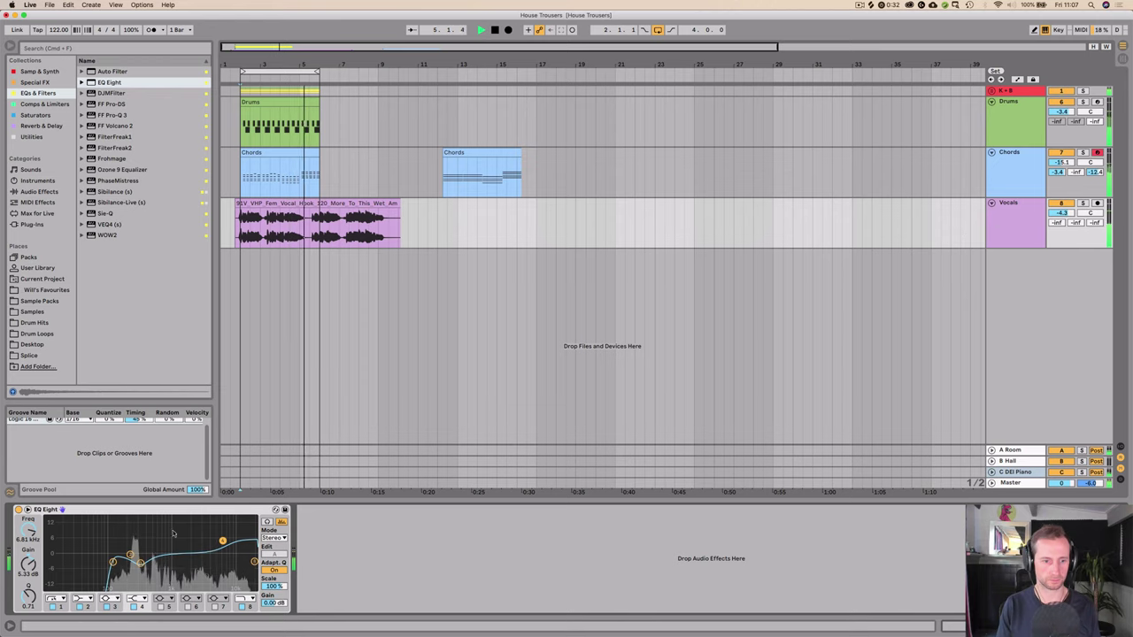
pyautogui.moveTo(223, 541); pyautogui.dragTo(223, 544)
# Step: In Session View, stop playback, insert a fourth return track and load Reverb onto it from the Reverb & Delay collection
pyautogui.press('Tab')
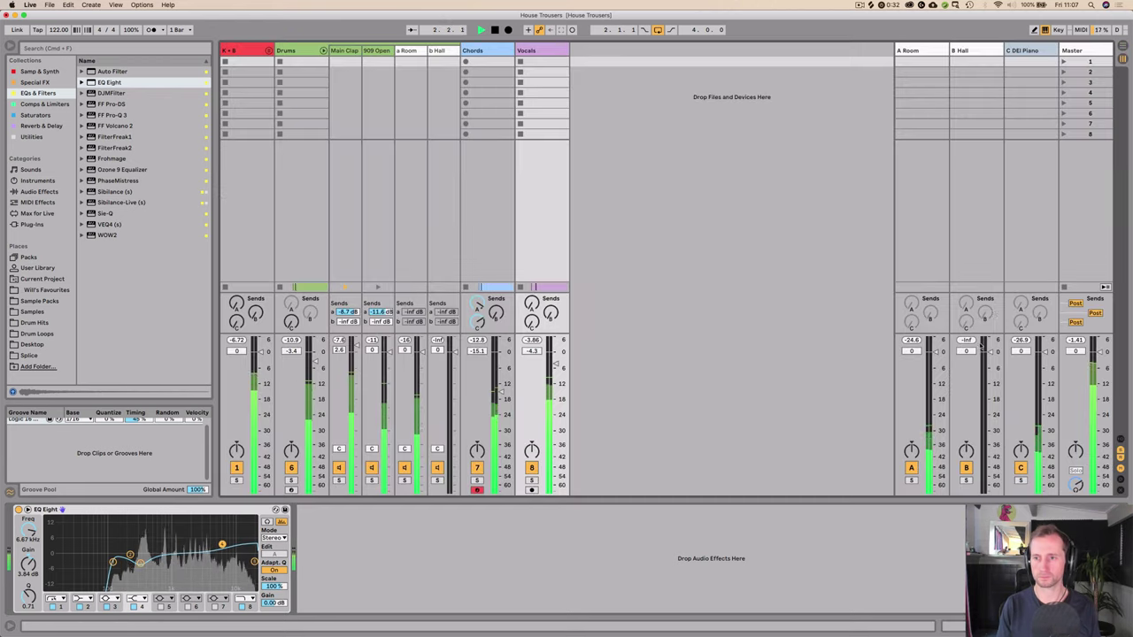
pyautogui.click(1027, 51)
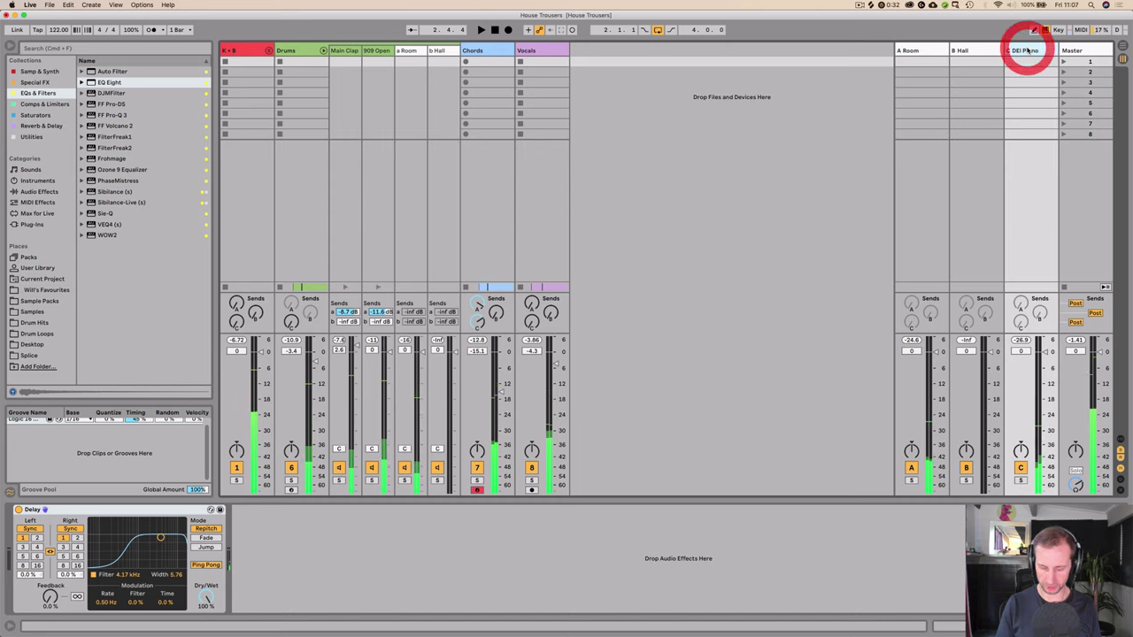
pyautogui.press('super+alt+t')
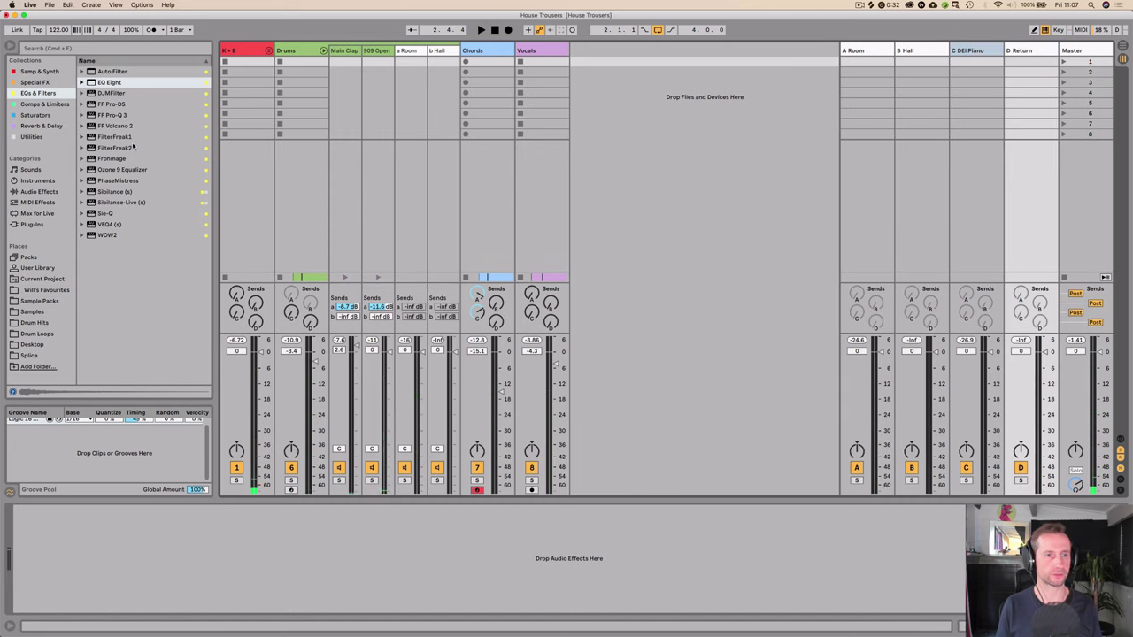
pyautogui.click(36, 126)
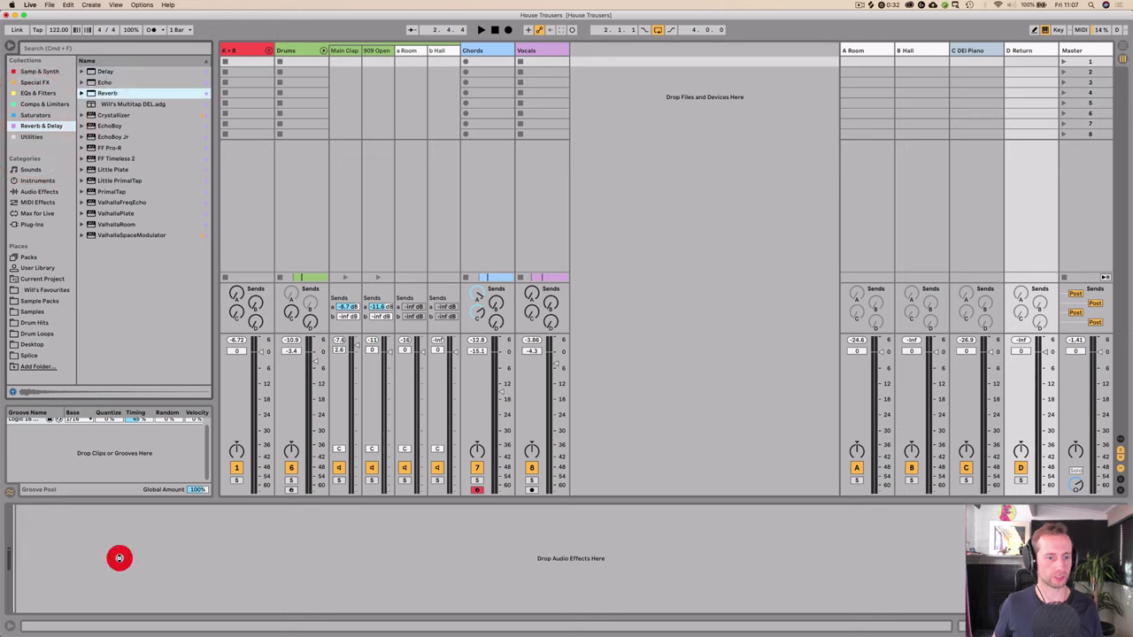
pyautogui.moveTo(120, 558); pyautogui.dragTo(115, 566)
# Step: During playback, set the Vocals volume to -6.5 dB, its Send D to -3.5 dB and the Reverb decay time to 2.89 s
pyautogui.press('space')
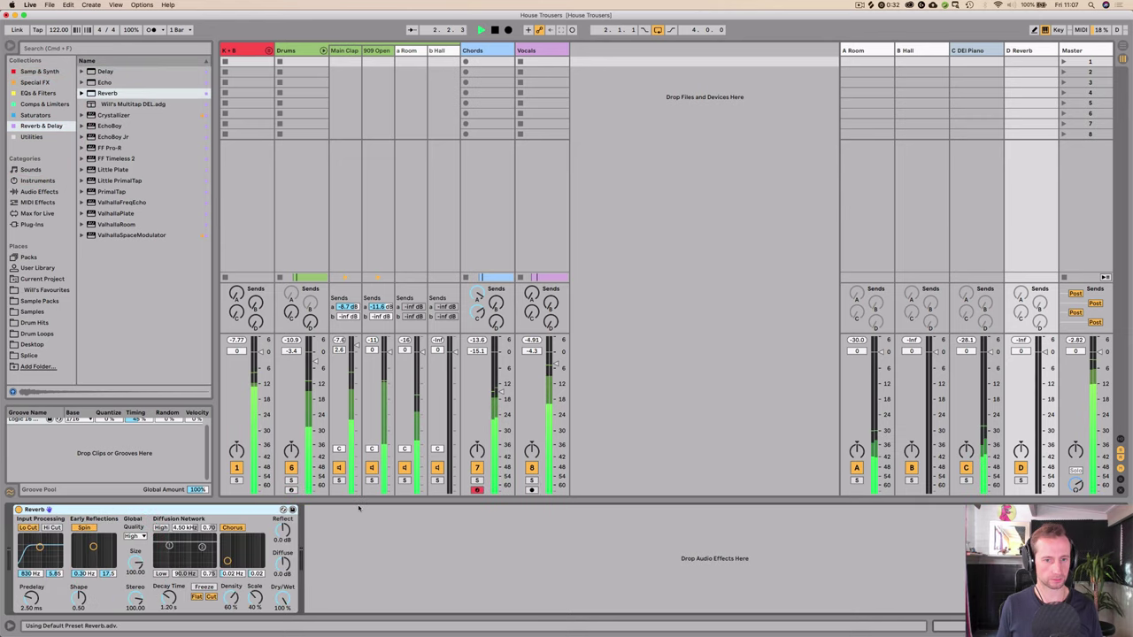
pyautogui.moveTo(558, 364); pyautogui.dragTo(559, 370)
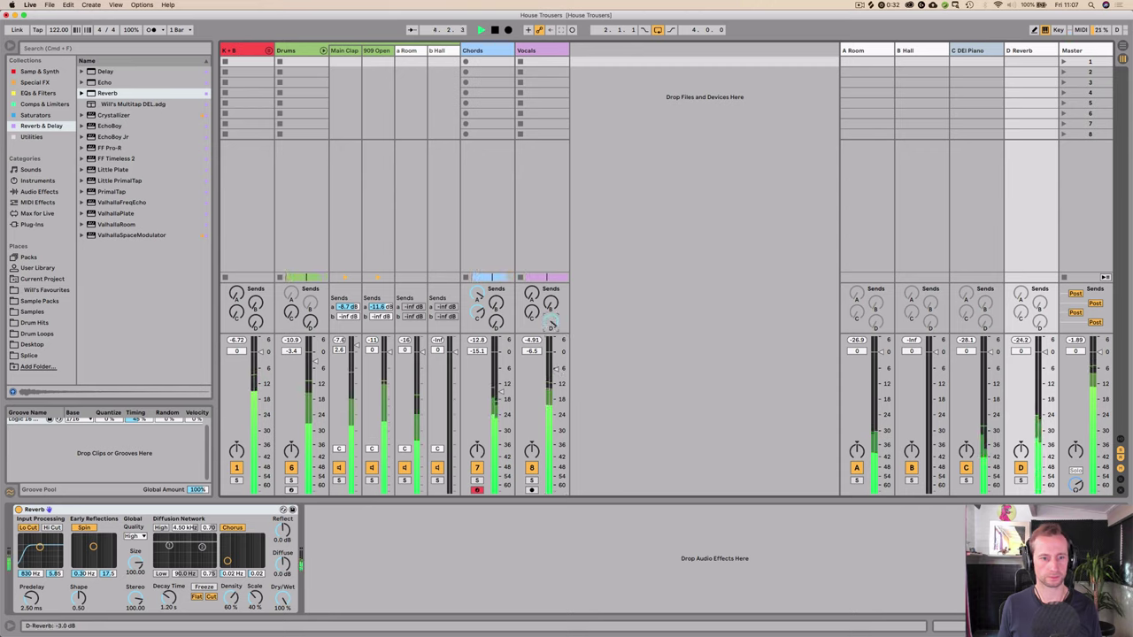
pyautogui.moveTo(168, 599); pyautogui.dragTo(169, 581)
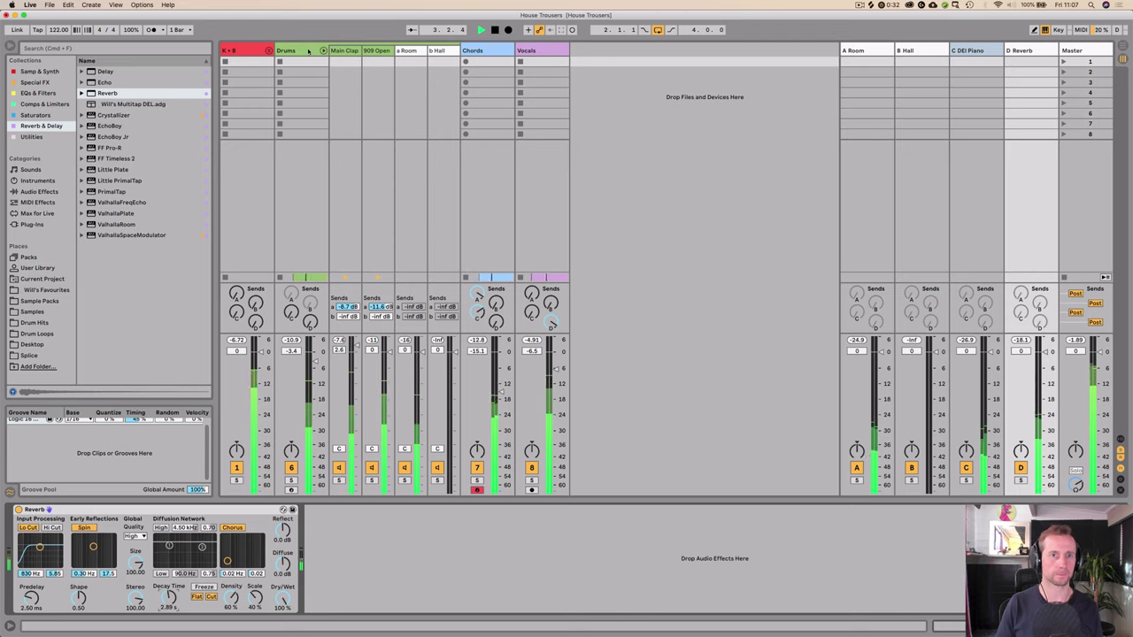
# Step: Stop playback and copy LFOTool from the Chords track to after the Reverb on return D
pyautogui.click(472, 51)
pyautogui.press('space')
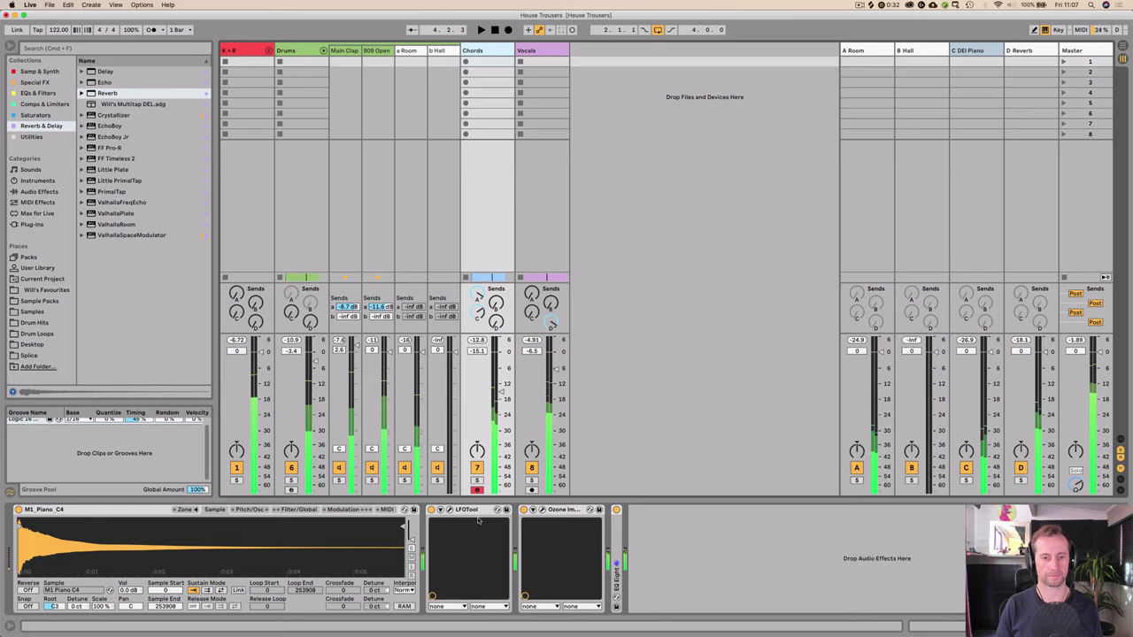
pyautogui.click(1023, 50)
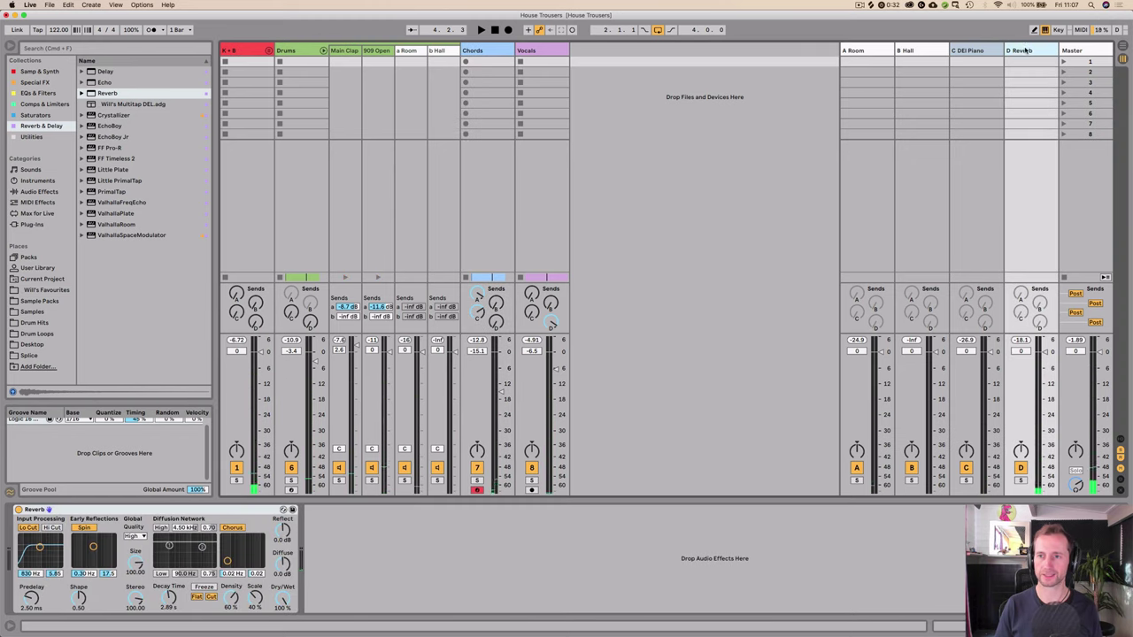
pyautogui.click(395, 511)
pyautogui.press('super+v')
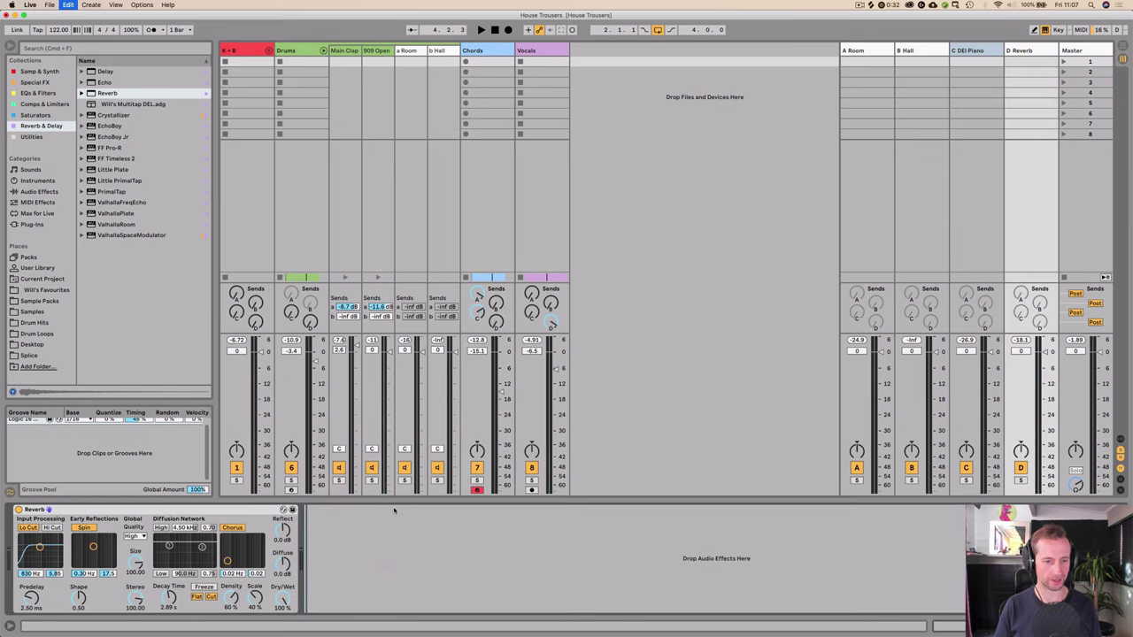
# Step: Open the reverb return's LFOTool during playback, set its volume LFO amount to 28 and close the plug-in window
pyautogui.press('space')
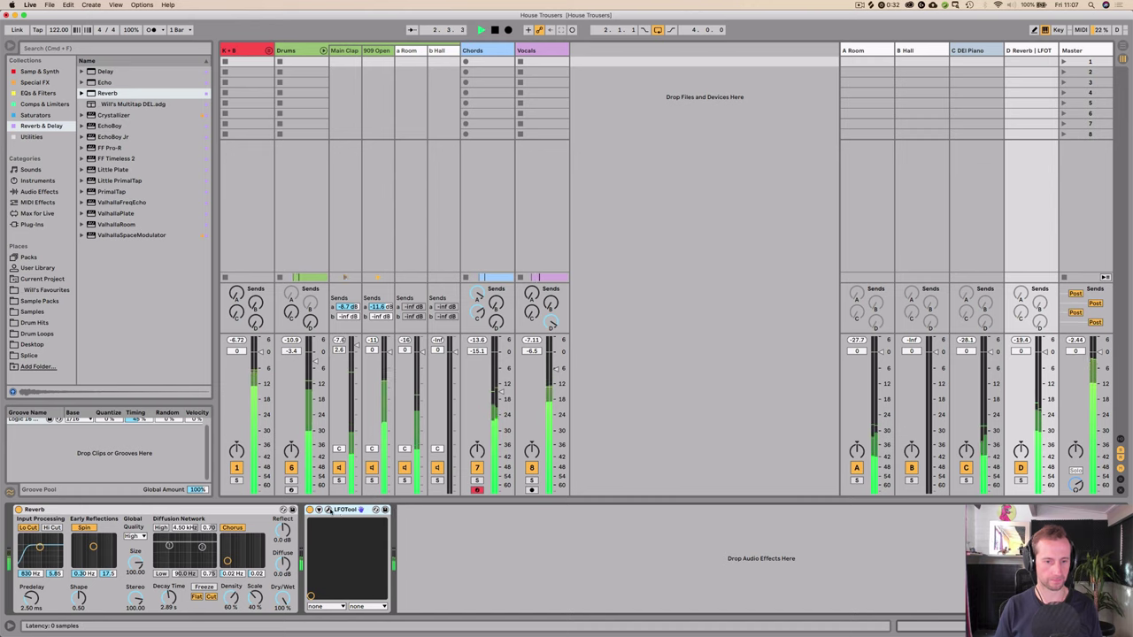
pyautogui.click(329, 510)
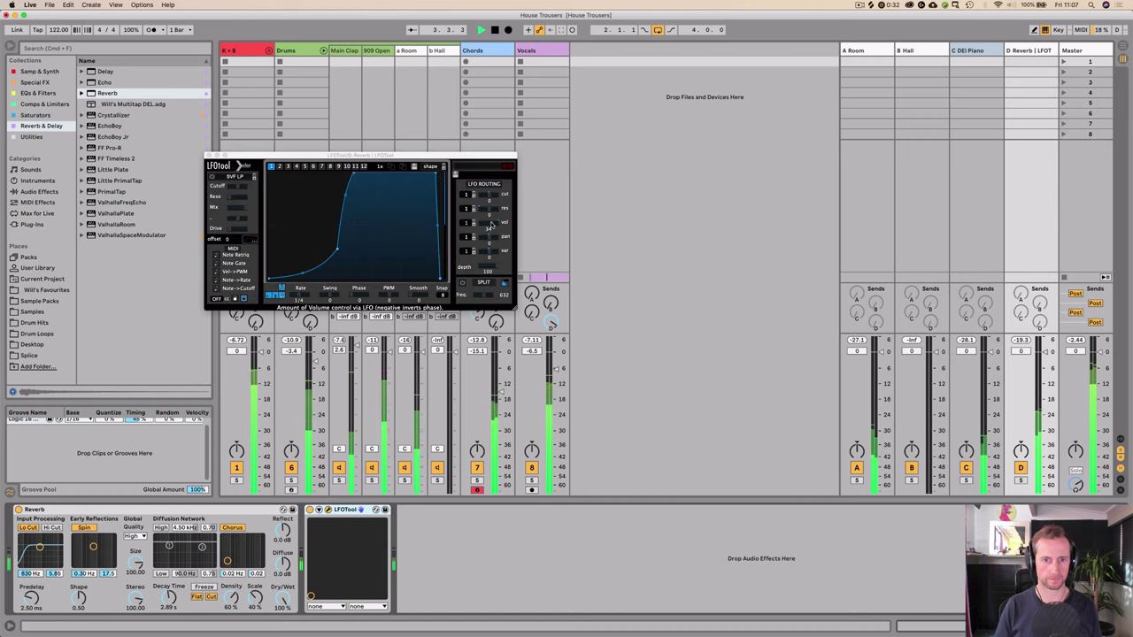
pyautogui.moveTo(492, 225); pyautogui.dragTo(535, 226)
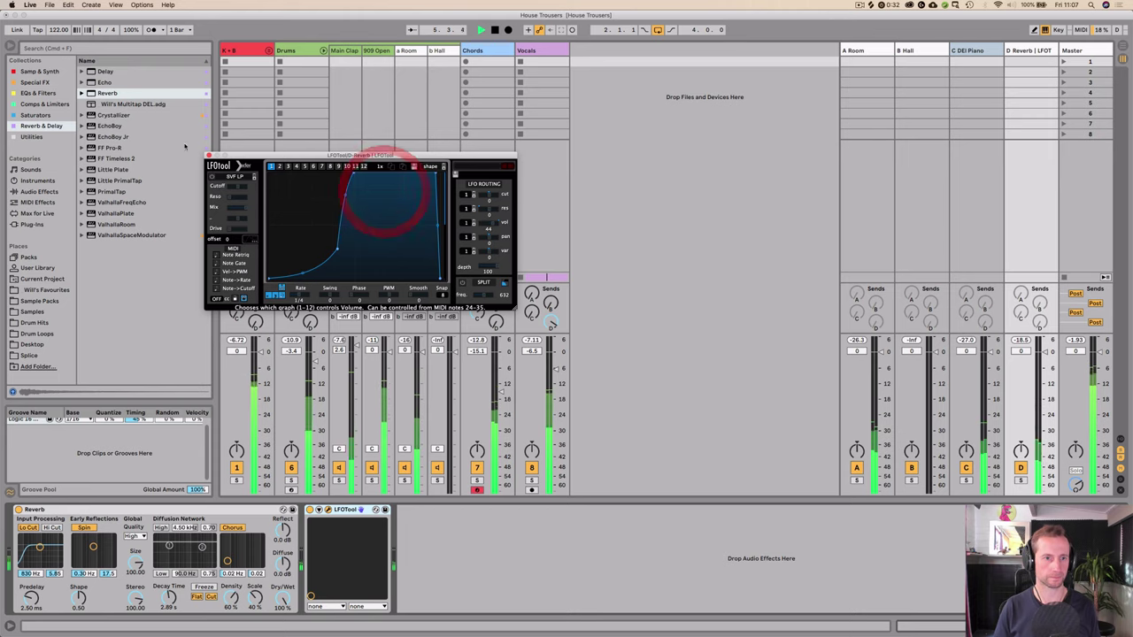
pyautogui.click(487, 227)
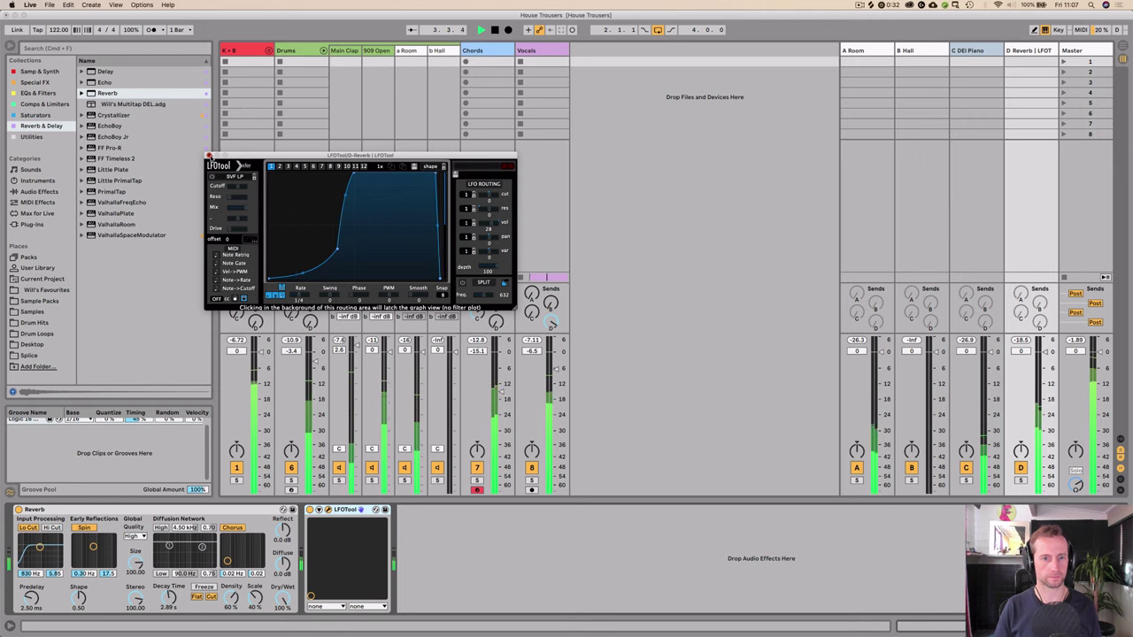
pyautogui.click(209, 156)
# Step: Return to Arrangement View, stop playback and save the Live set
pyautogui.press('Tab')
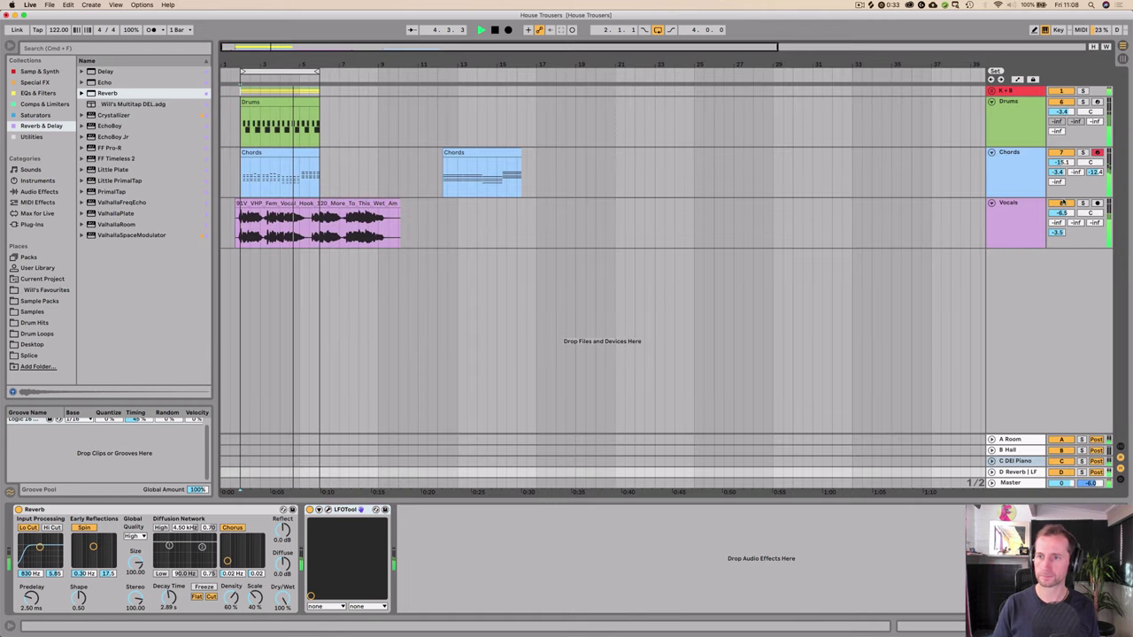
pyautogui.press('space')
pyautogui.press('super+s')
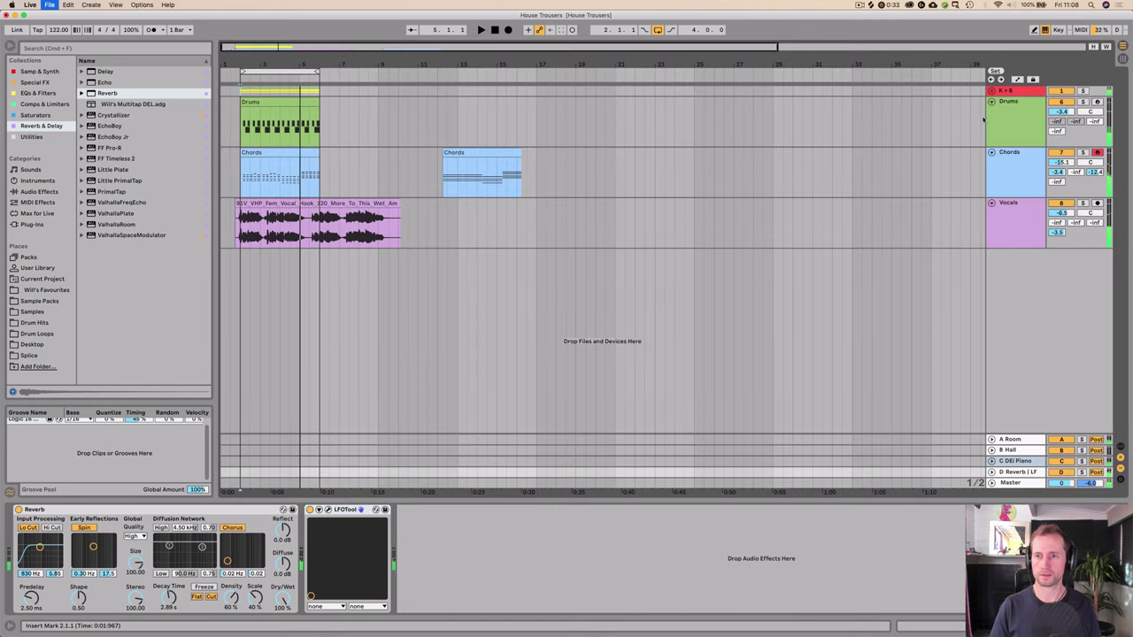
# Step: Insert a new audio track directly below the Drums track
pyautogui.click(993, 103)
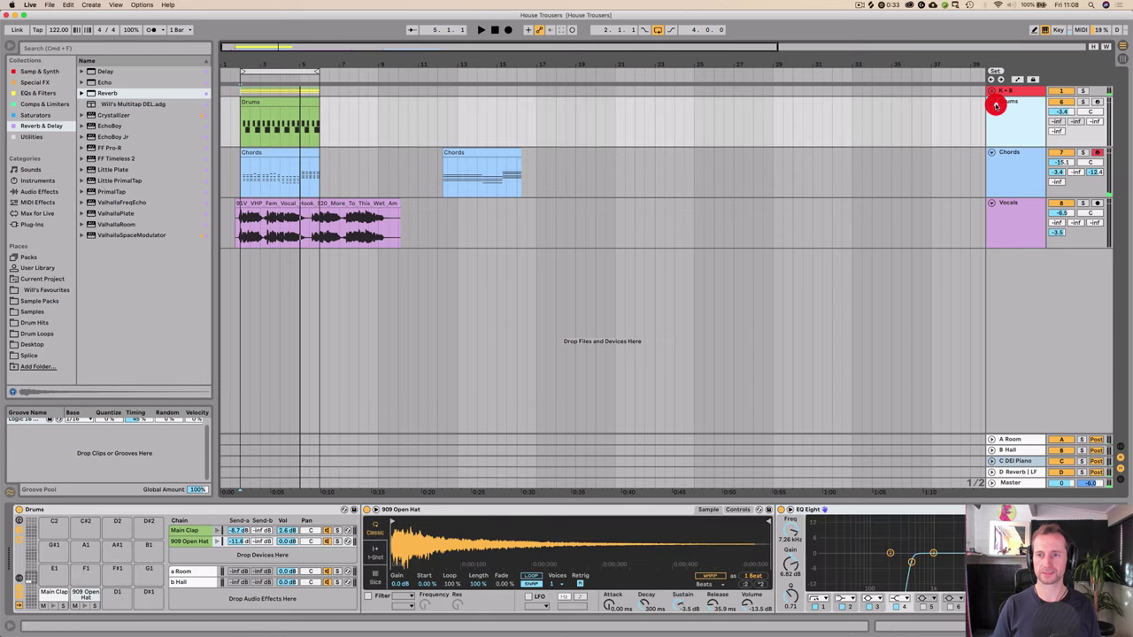
pyautogui.press('super+t')
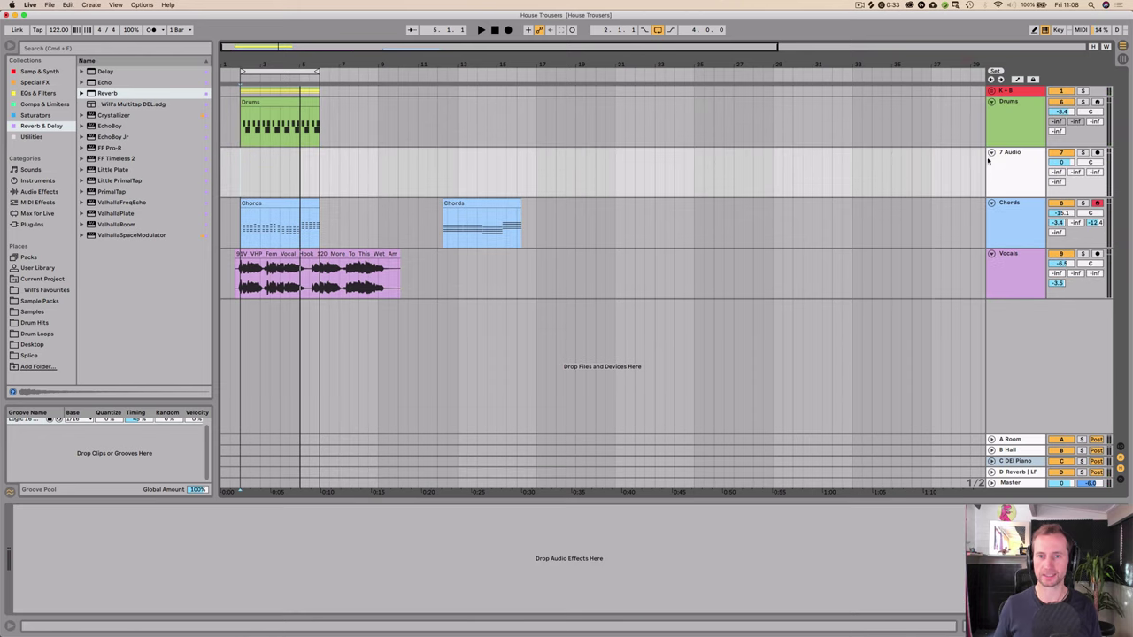
# Step: Stop playback and open the Classic Rave Hits folder inside the Vocals samples
pyautogui.press('space')
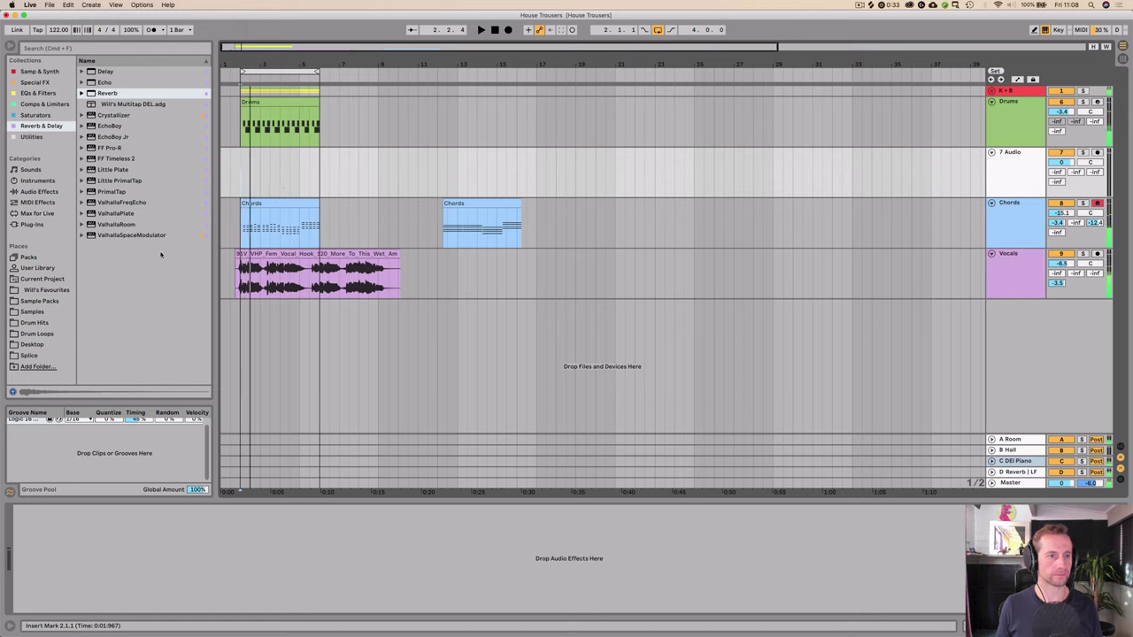
pyautogui.click(12, 314)
pyautogui.click(114, 204)
pyautogui.press('Down')
pyautogui.press('Down')
pyautogui.press('Down')
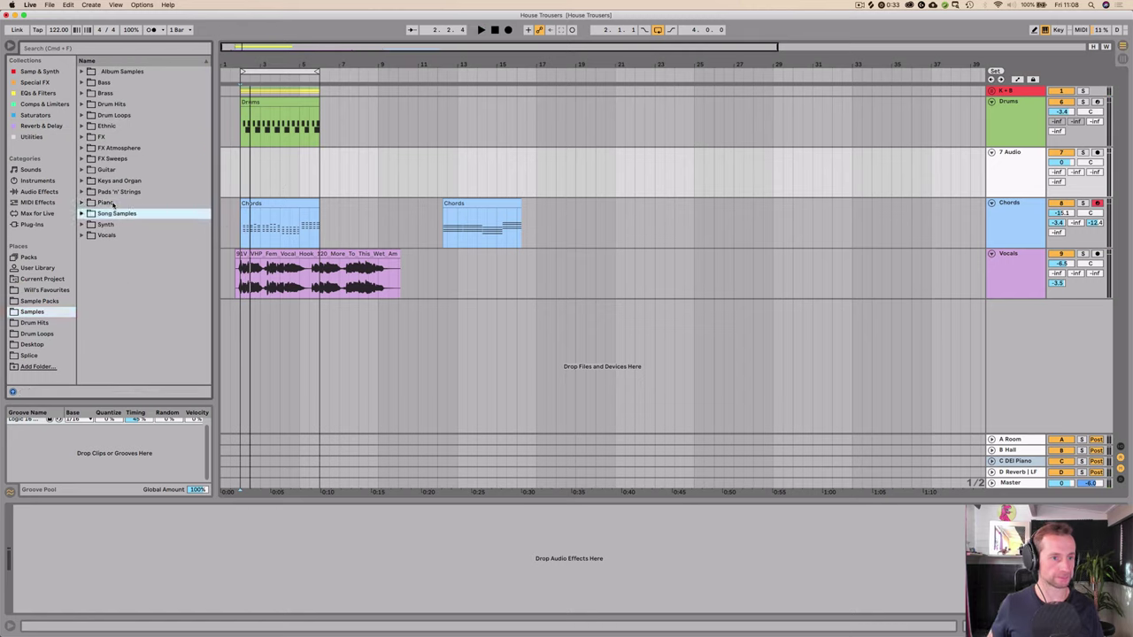
pyautogui.press('Right')
pyautogui.click(92, 246)
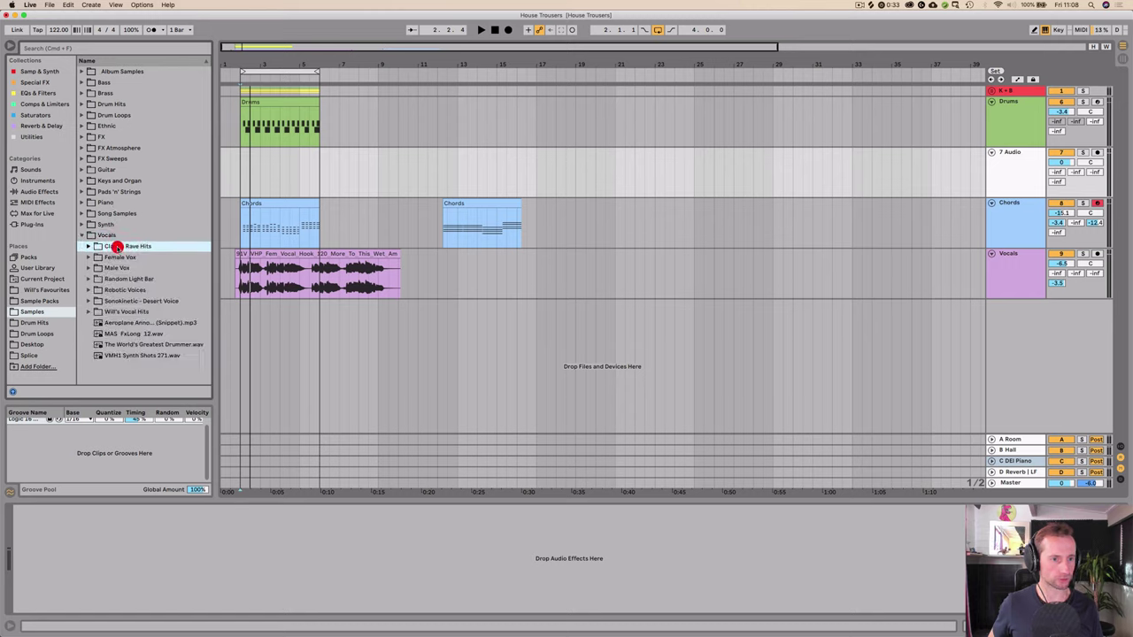
# Step: Audition the vocal samples in Classic Rave Hits, finishing on Classic Rave "Whoo!".wav
pyautogui.press('Down')
pyautogui.click(139, 269)
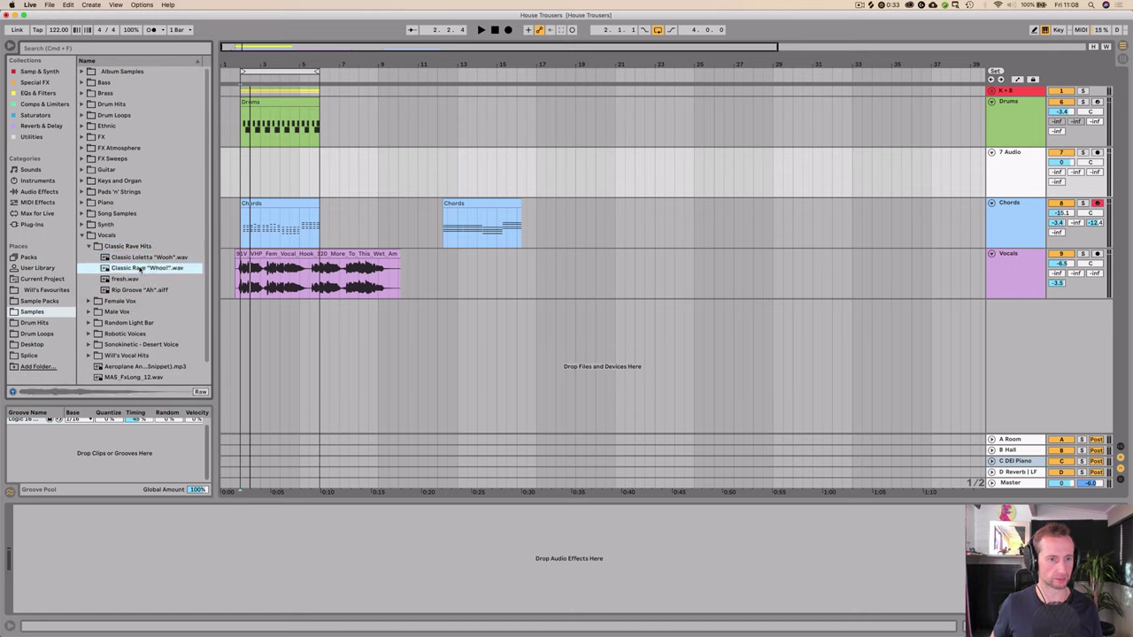
pyautogui.click(135, 279)
pyautogui.click(129, 290)
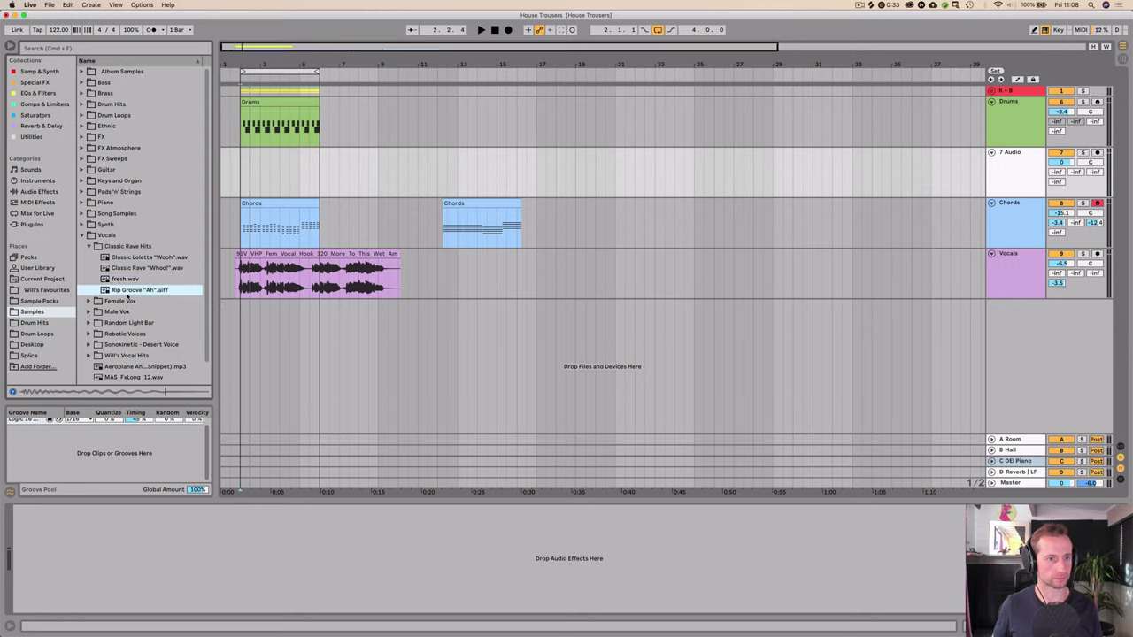
pyautogui.click(127, 280)
pyautogui.click(126, 270)
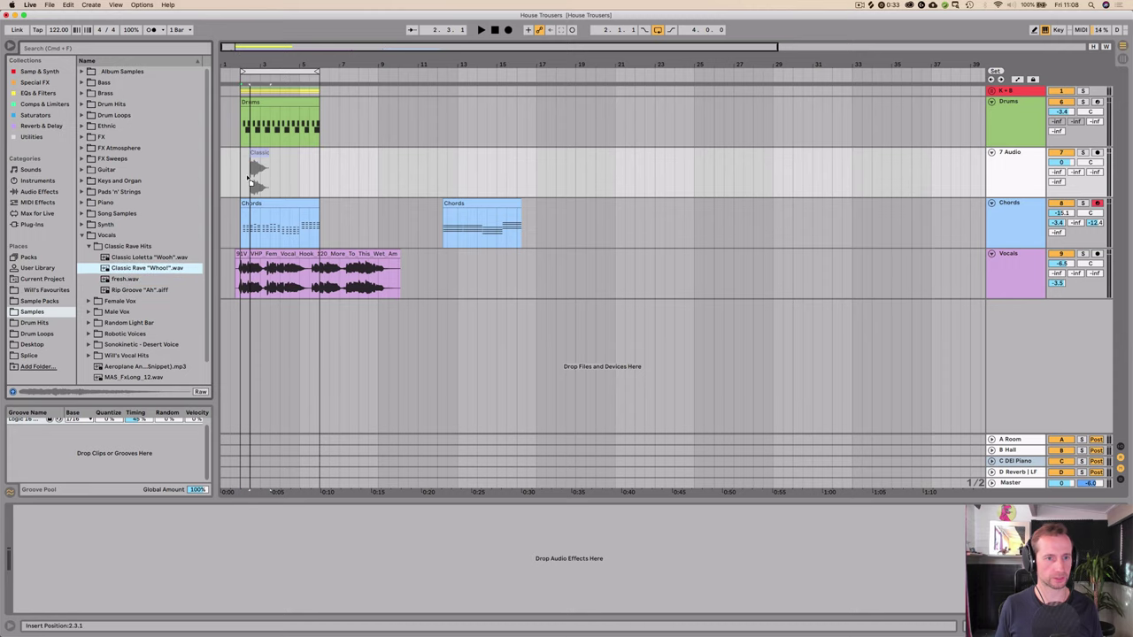
# Step: Place Classic Rave "Whoo!".wav at bar 2 on the empty audio track and set the track volume to -16.6 dB during playback
pyautogui.moveTo(249, 180); pyautogui.dragTo(251, 182)
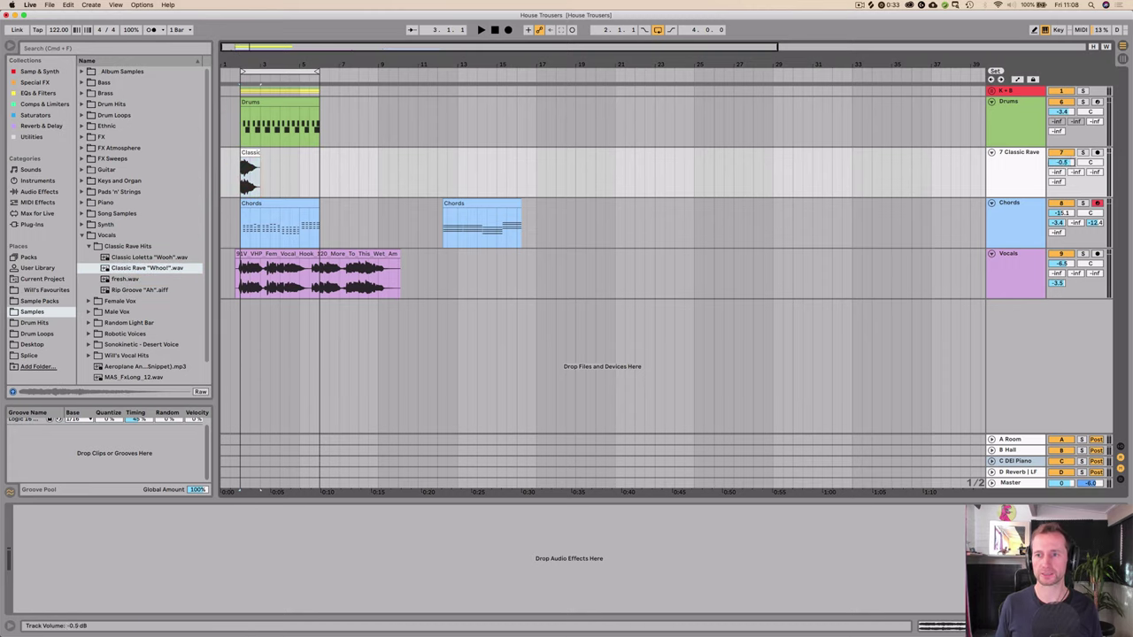
pyautogui.press('space')
pyautogui.moveTo(1061, 162); pyautogui.dragTo(1061, 155)
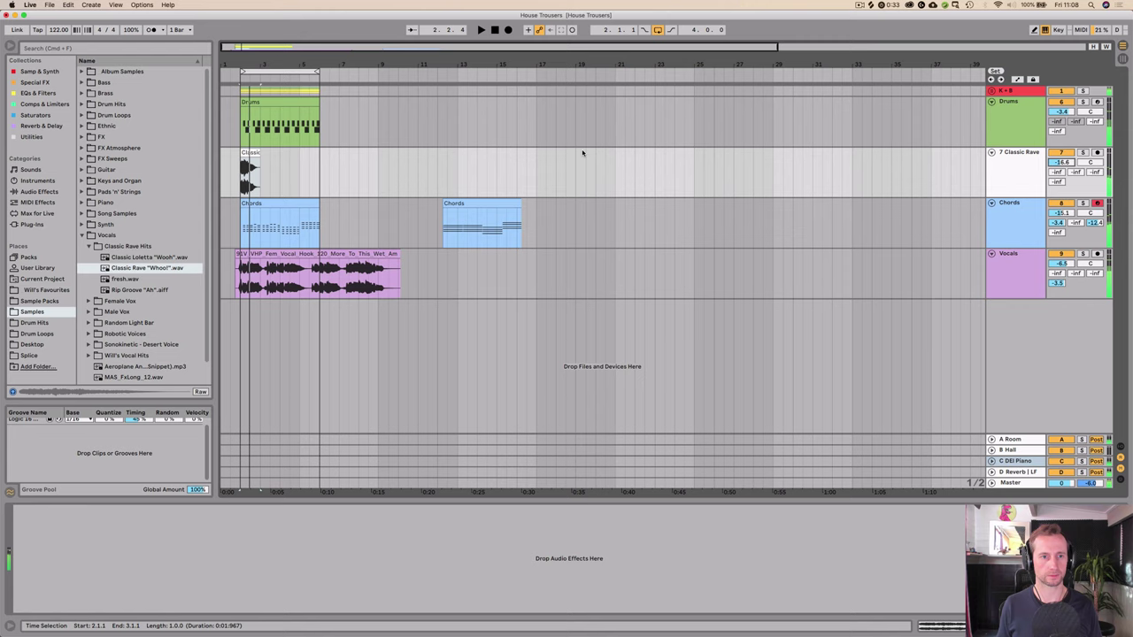
# Step: Open the Classic Rave clip's sample settings, stop playback and set the warp mode to Complex Pro
pyautogui.doubleClick(253, 153)
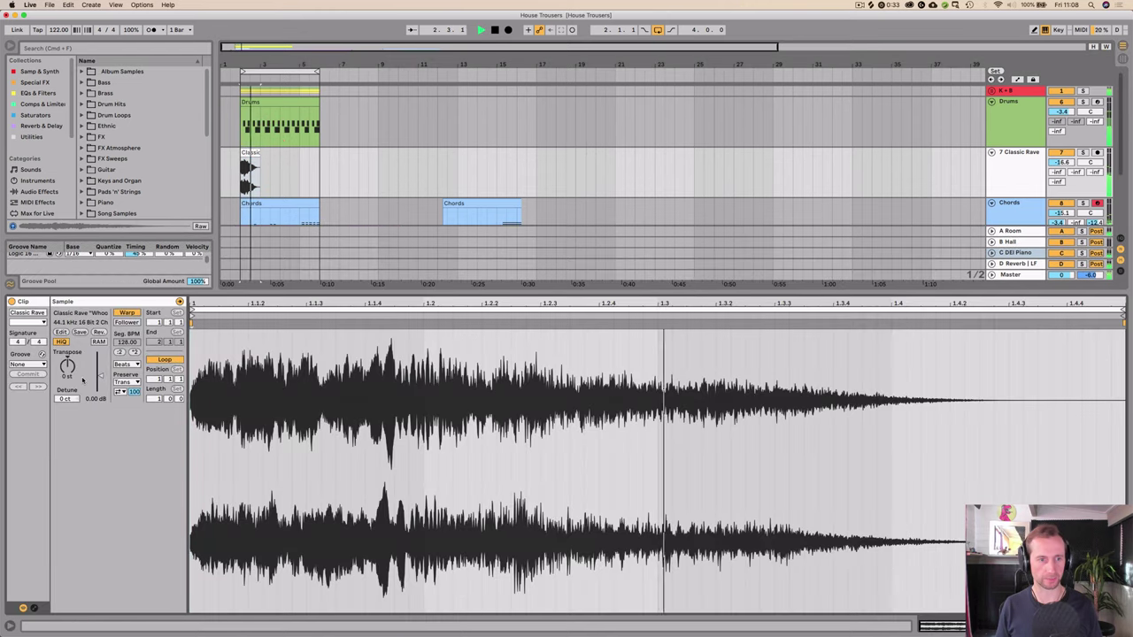
pyautogui.press('space')
pyautogui.click(125, 364)
pyautogui.click(123, 416)
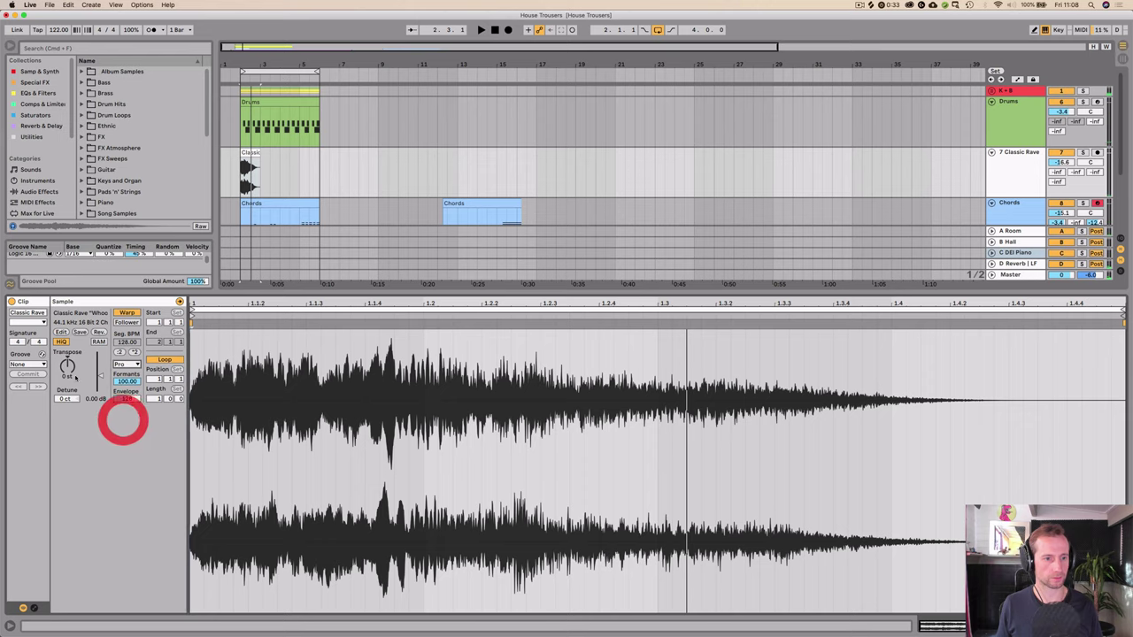
# Step: Transpose the Classic Rave clip to -3 st and lower its Formants amount during playback
pyautogui.press('space')
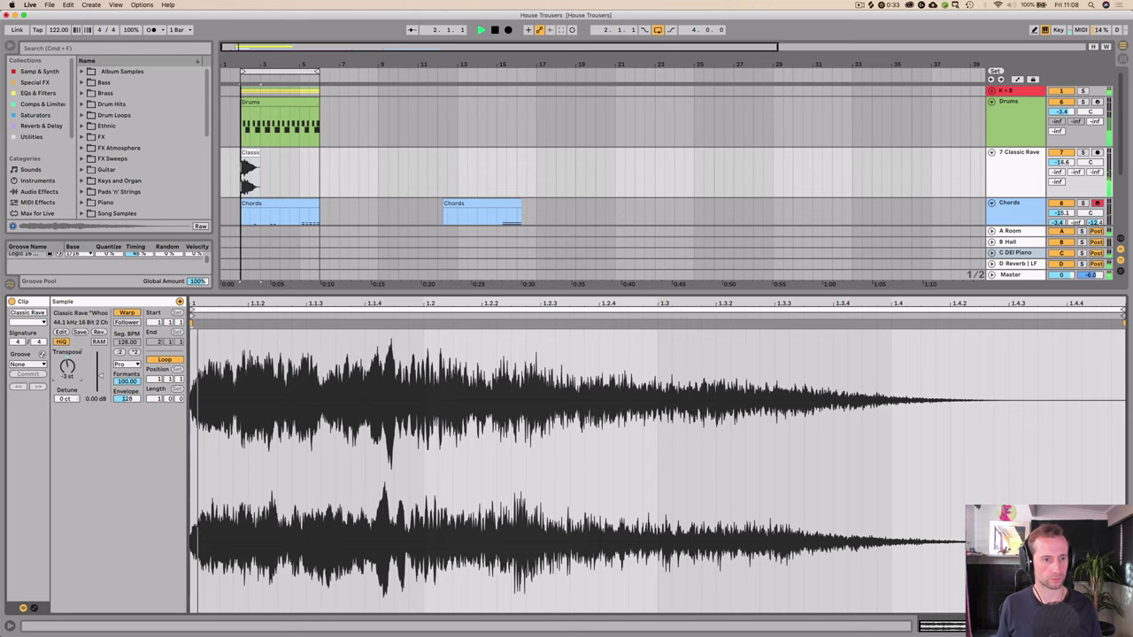
pyautogui.moveTo(126, 382); pyautogui.dragTo(127, 438)
pyautogui.press('space')
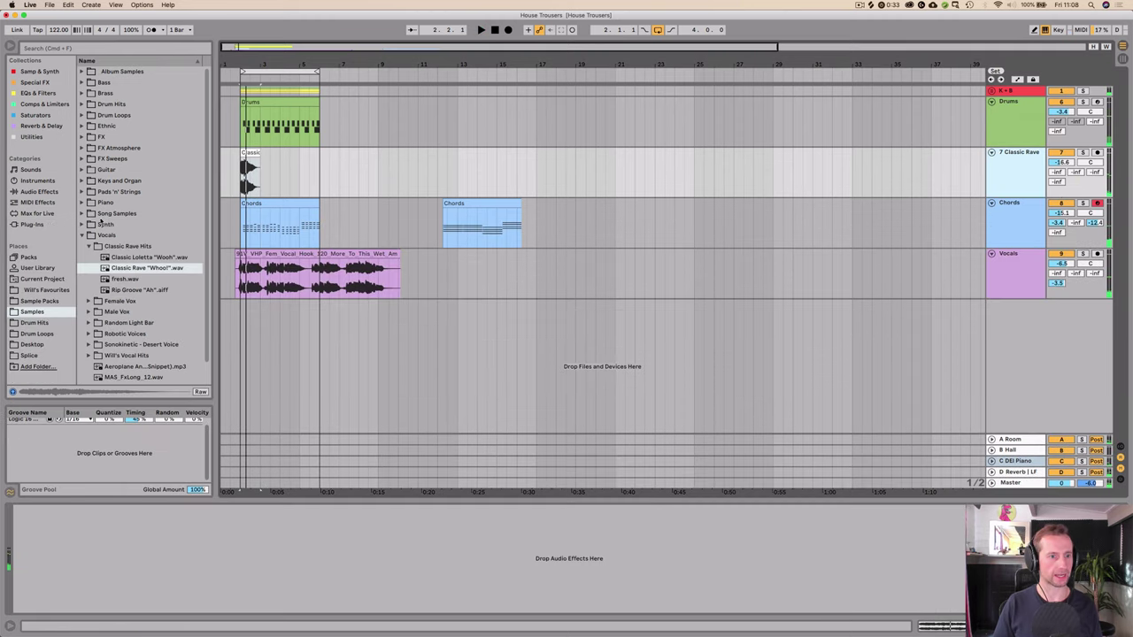
# Step: Add a Delay from the Reverb & Delay collection to the Classic Rave track and set its synced time to 4 sixteenths
pyautogui.click(83, 235)
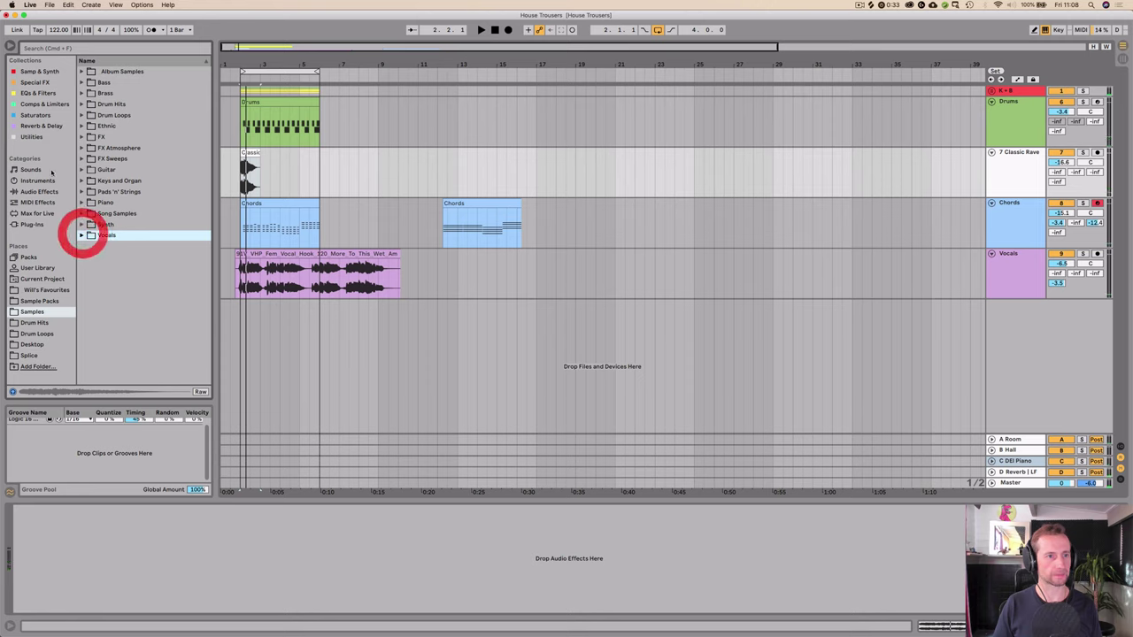
pyautogui.click(30, 126)
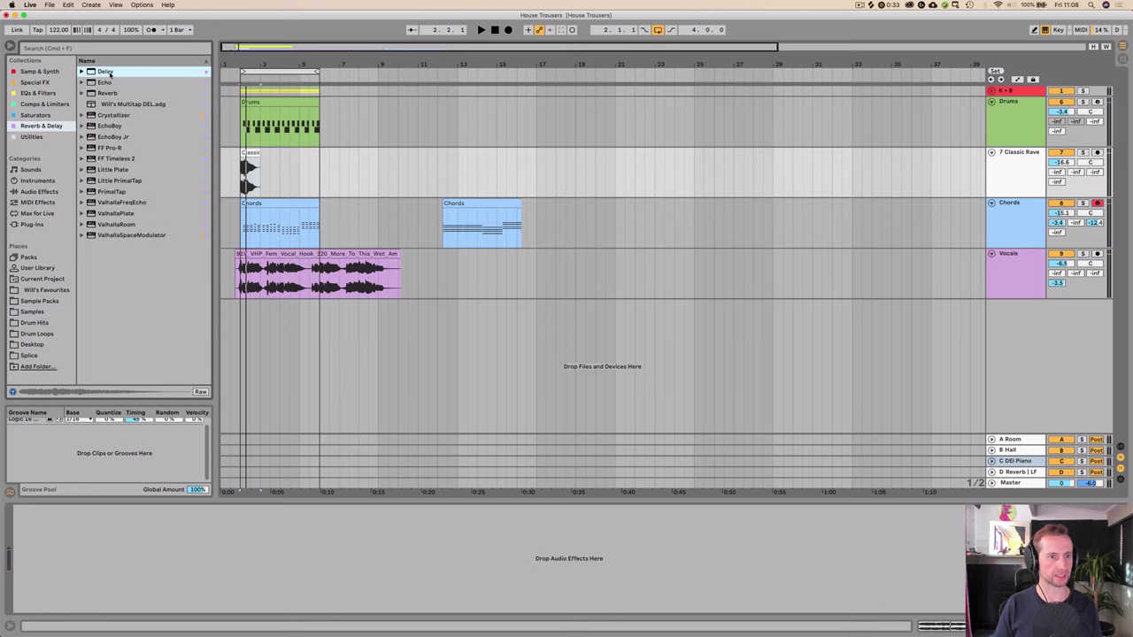
pyautogui.moveTo(110, 544); pyautogui.dragTo(110, 543)
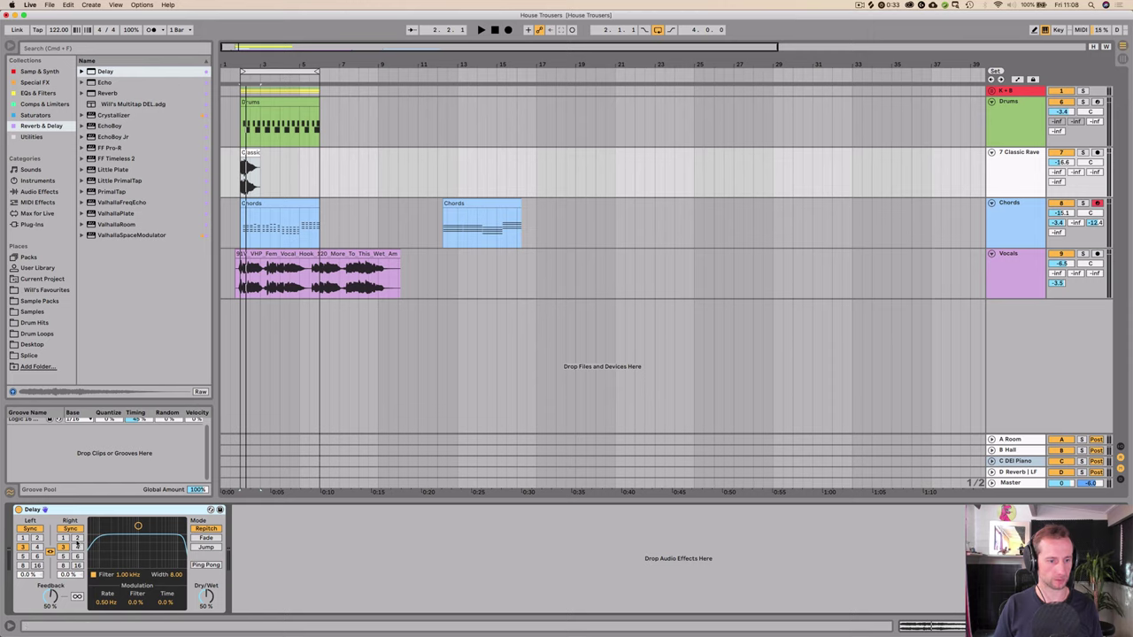
pyautogui.click(78, 546)
# Step: Set the Delay's feedback to 69%, enable Ping Pong and set its filter to 835 Hz with a width of 5.64
pyautogui.press('space')
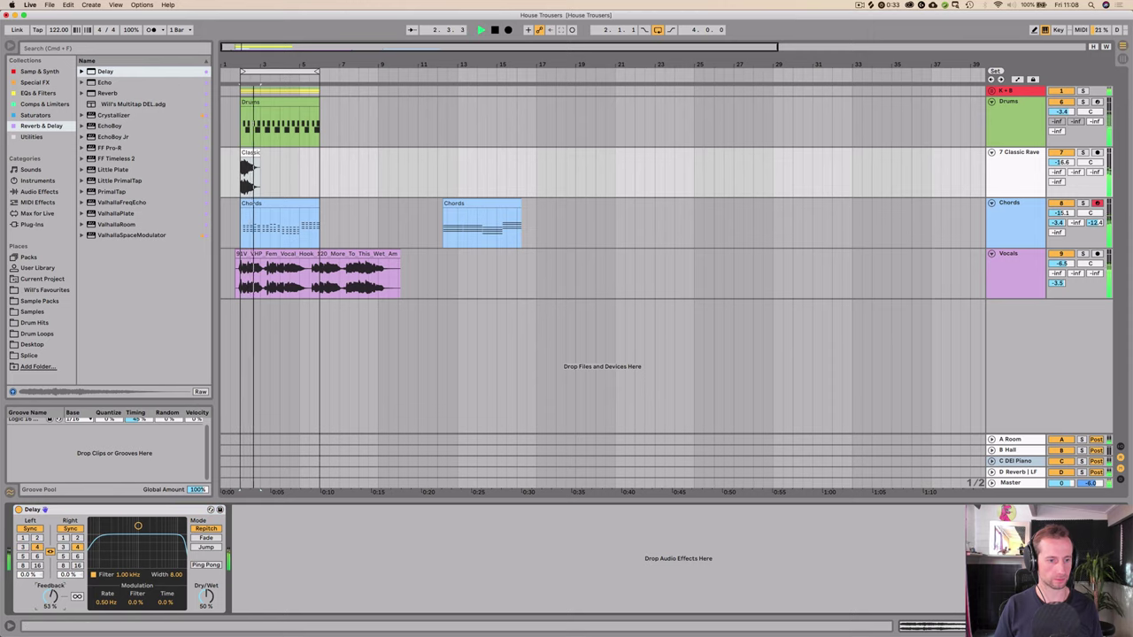
pyautogui.moveTo(51, 597); pyautogui.dragTo(51, 586)
pyautogui.press('space')
pyautogui.click(206, 565)
pyautogui.press('space')
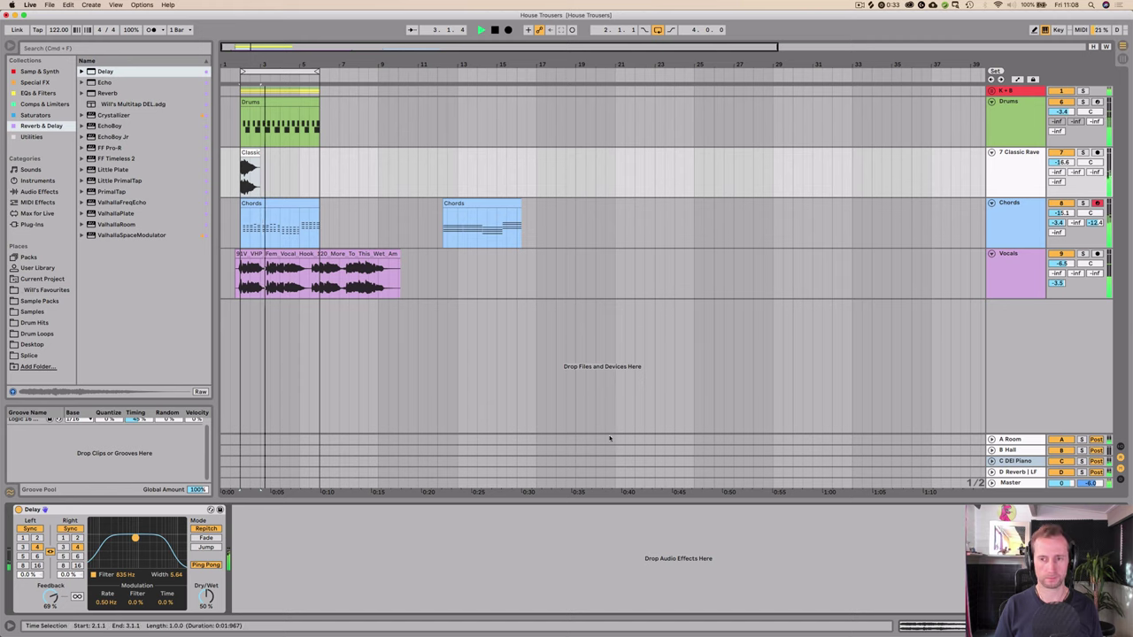
# Step: Lower the Classic Rave track's volume to -18.0 dB and reselect that track
pyautogui.click(1005, 210)
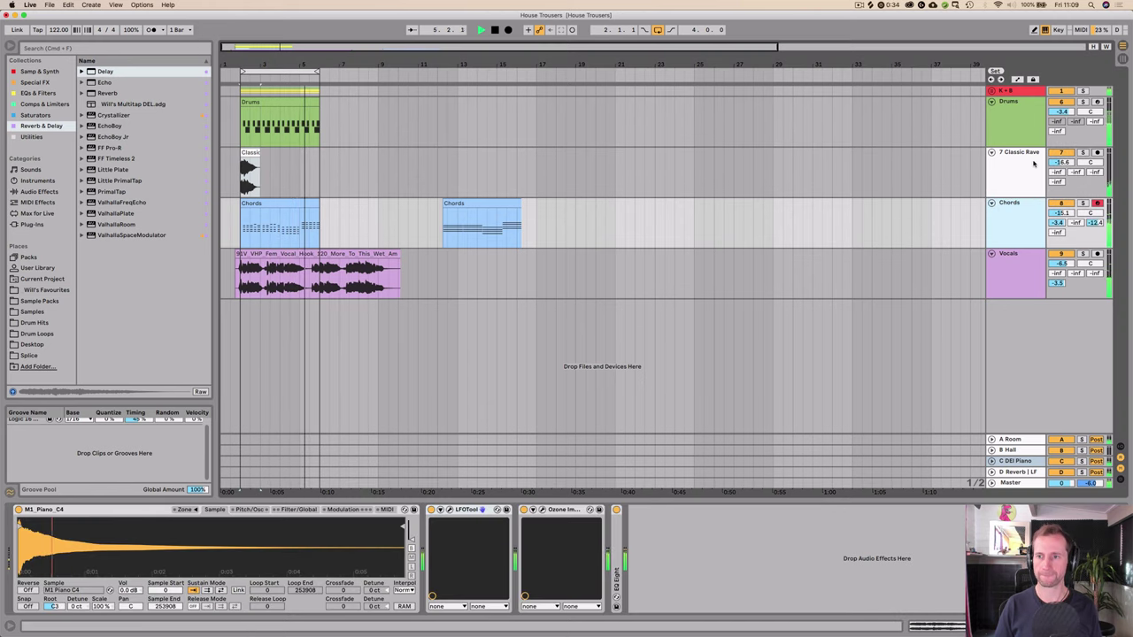
pyautogui.moveTo(1063, 159); pyautogui.dragTo(1063, 162)
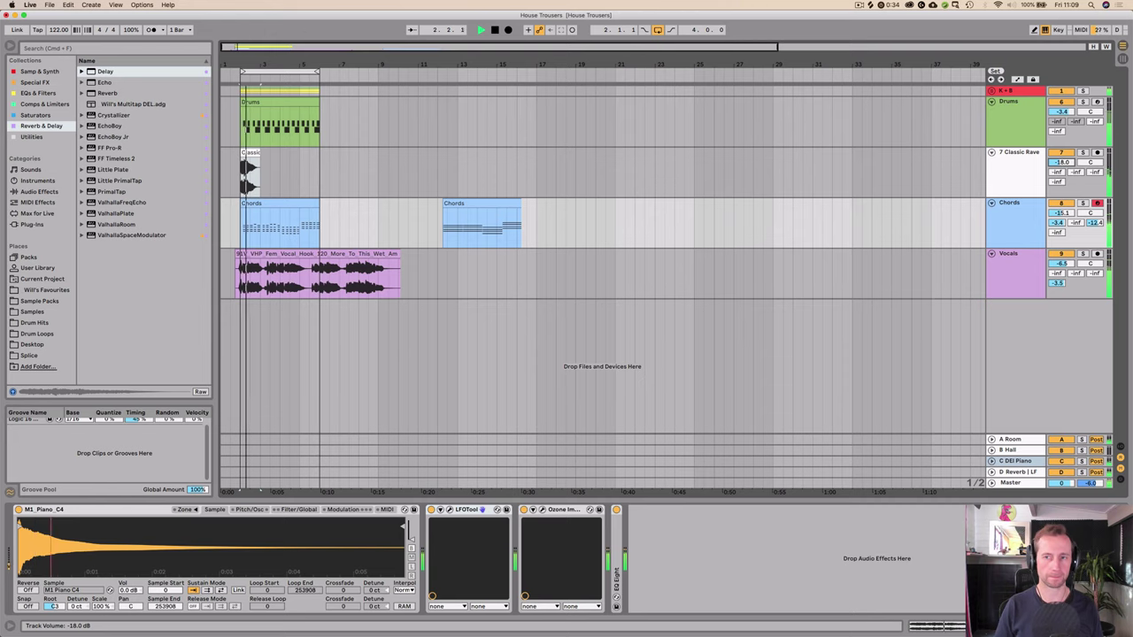
pyautogui.click(1012, 173)
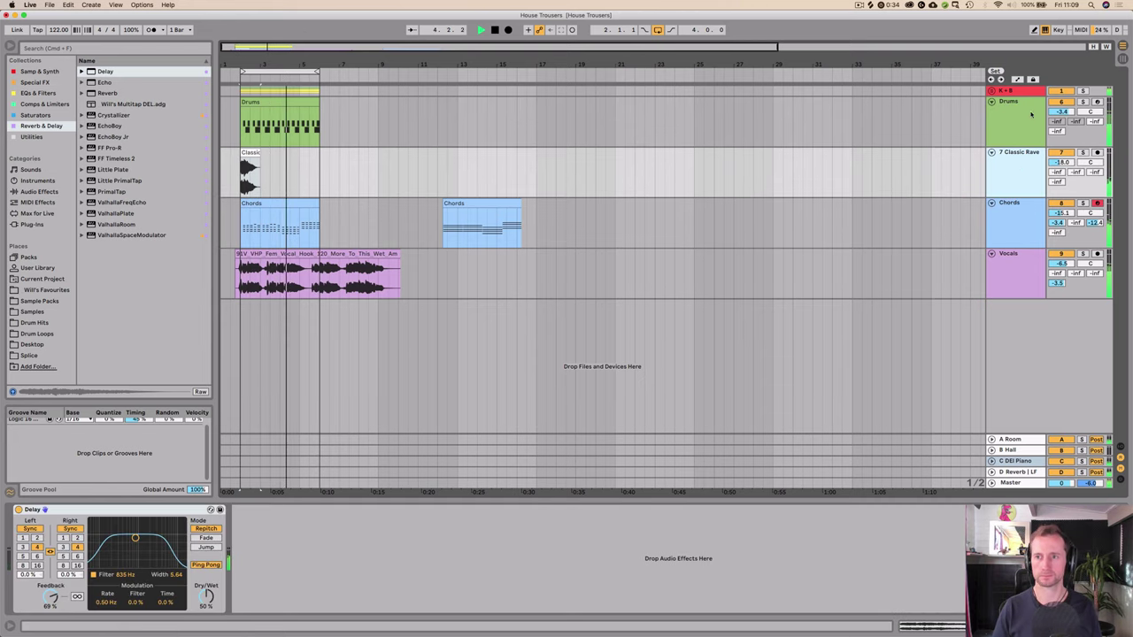
# Step: Expand the K + B group and set its volume to 0 dB, checking the mixer levels in Session View
pyautogui.click(992, 92)
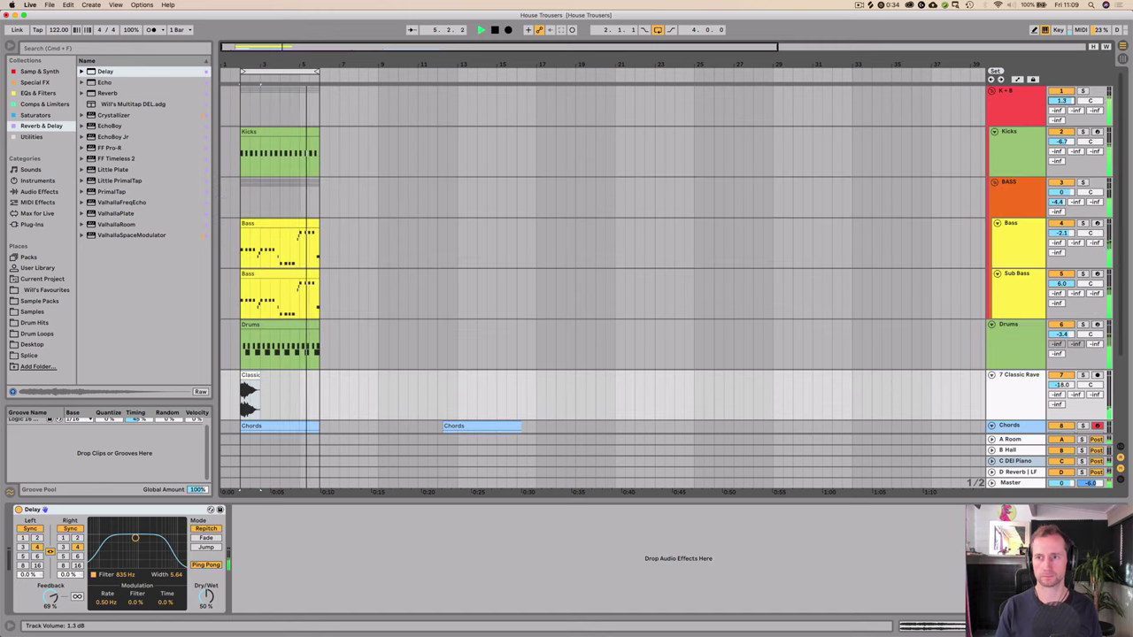
pyautogui.moveTo(1061, 101); pyautogui.dragTo(1062, 111)
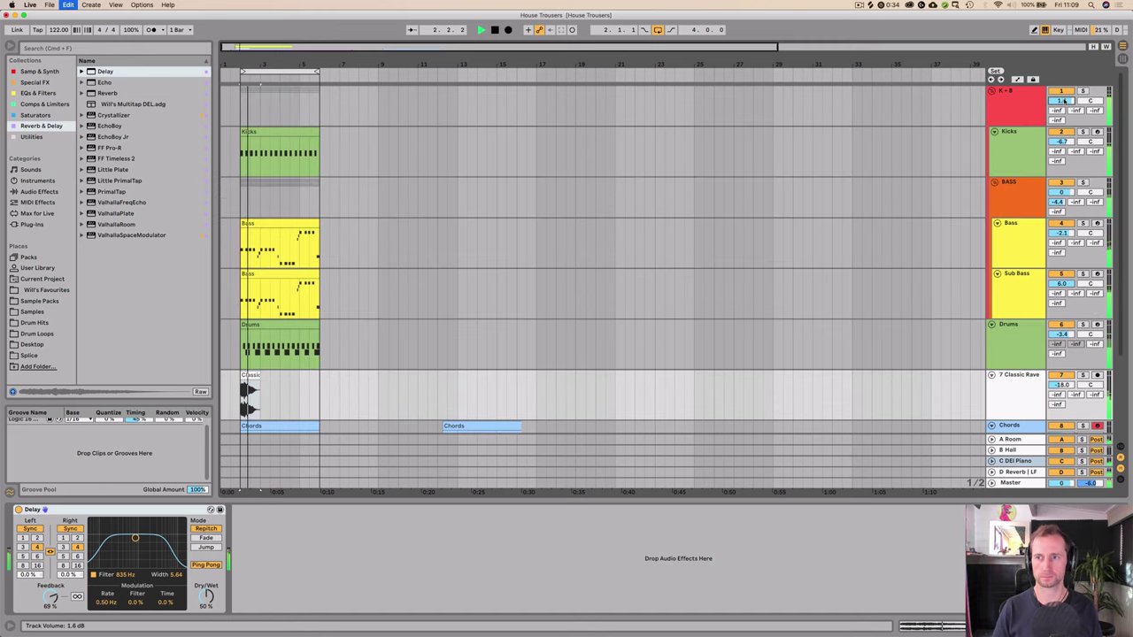
pyautogui.press('Tab')
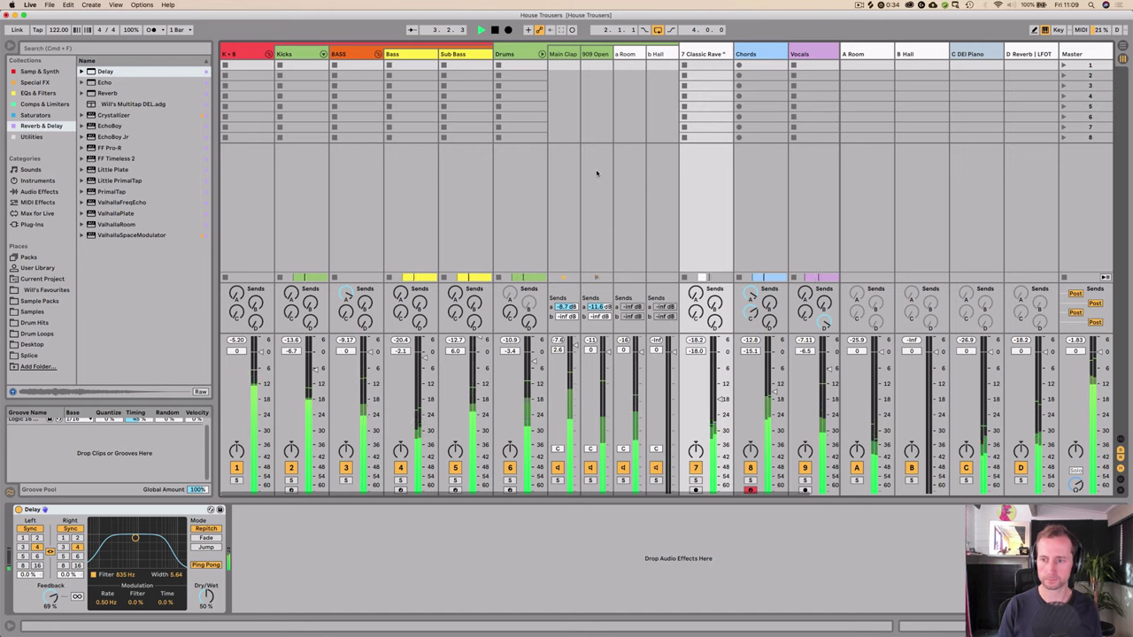
pyautogui.press('Tab')
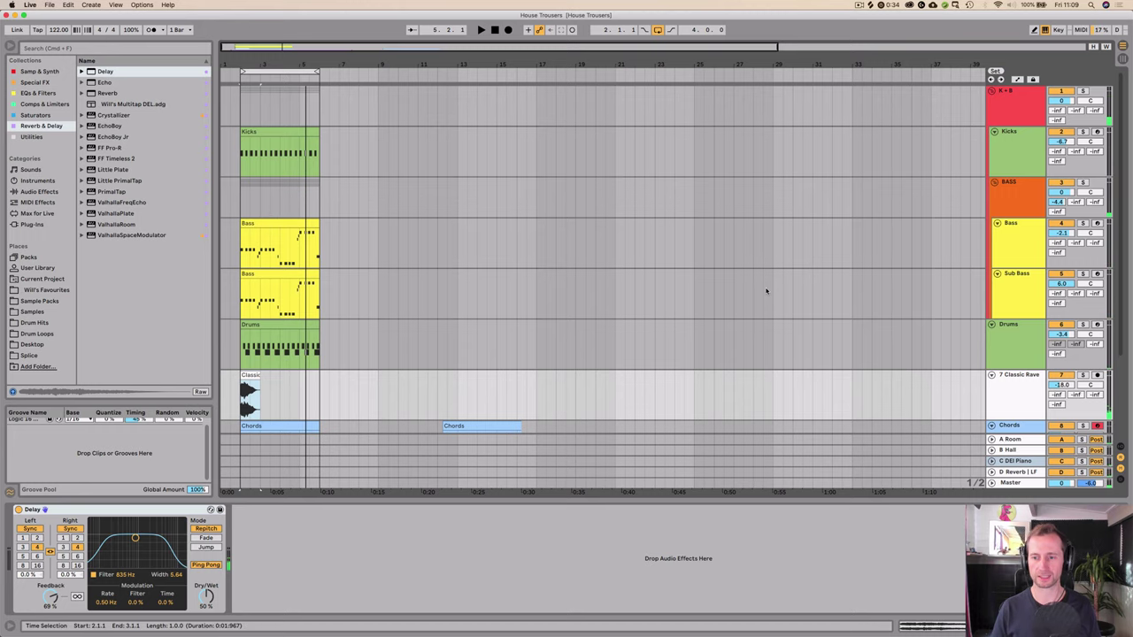
# Step: Insert a new audio track below Drums and open the Cymbals (Splash) folder within the Drum Hits samples
pyautogui.click(1000, 346)
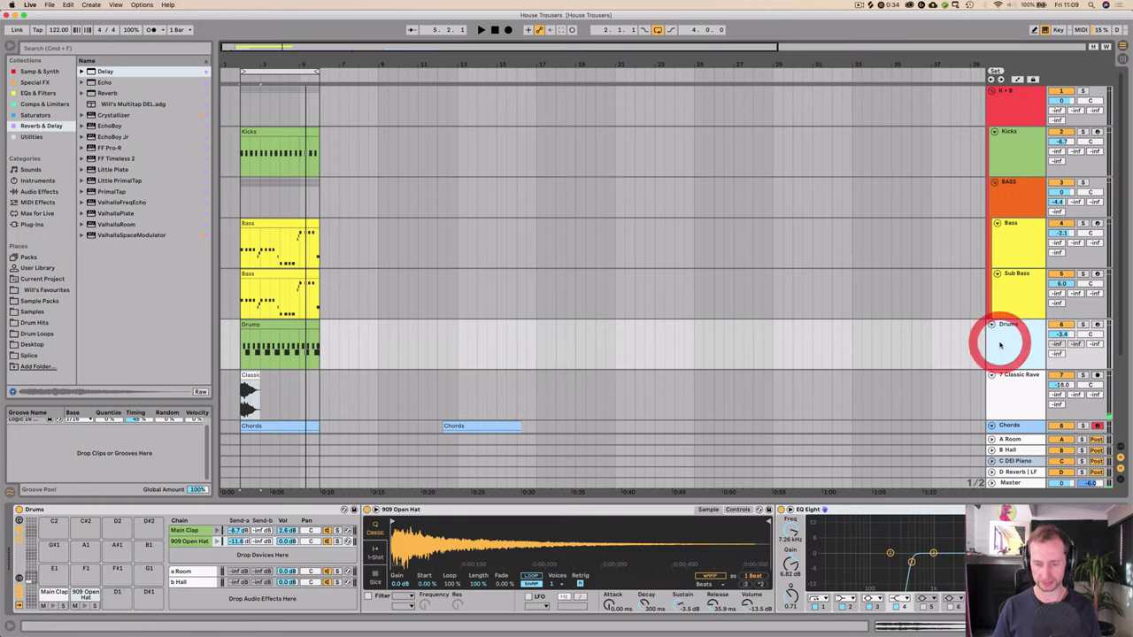
pyautogui.press('super+t')
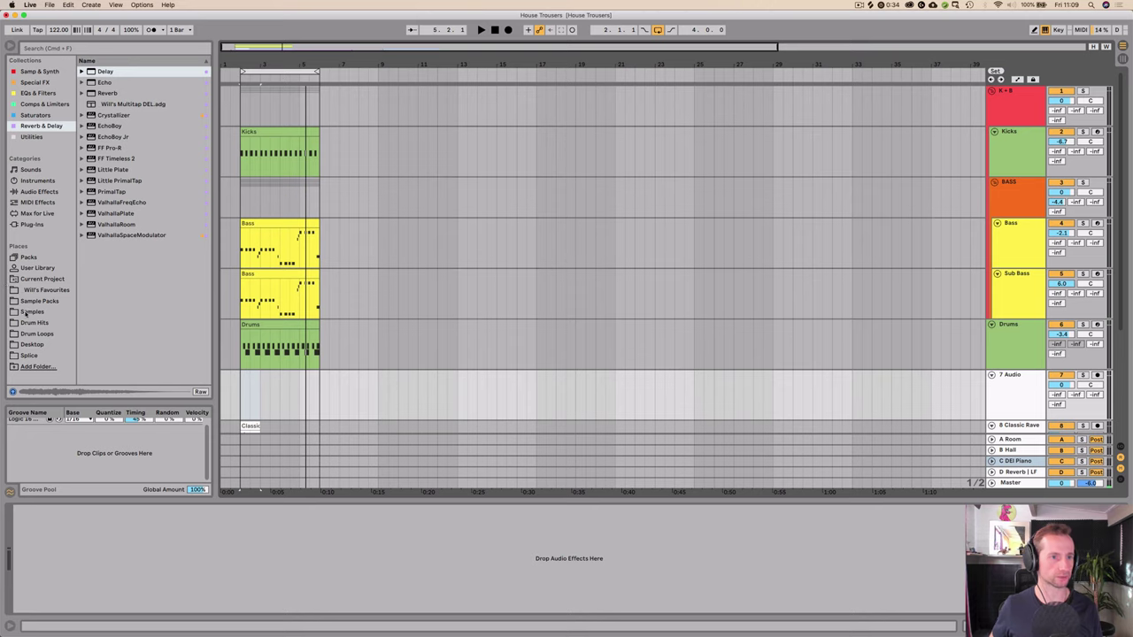
pyautogui.click(27, 313)
pyautogui.click(116, 93)
pyautogui.click(104, 137)
pyautogui.press('Down')
pyautogui.press('Down')
pyautogui.press('Down')
pyautogui.press('Down')
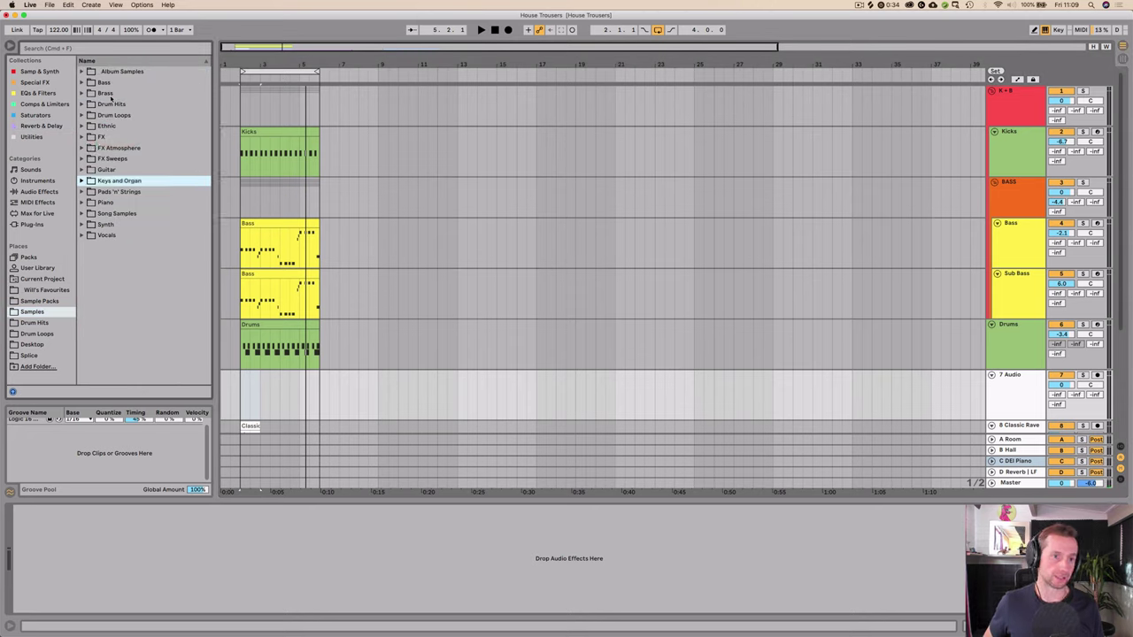
pyautogui.click(102, 135)
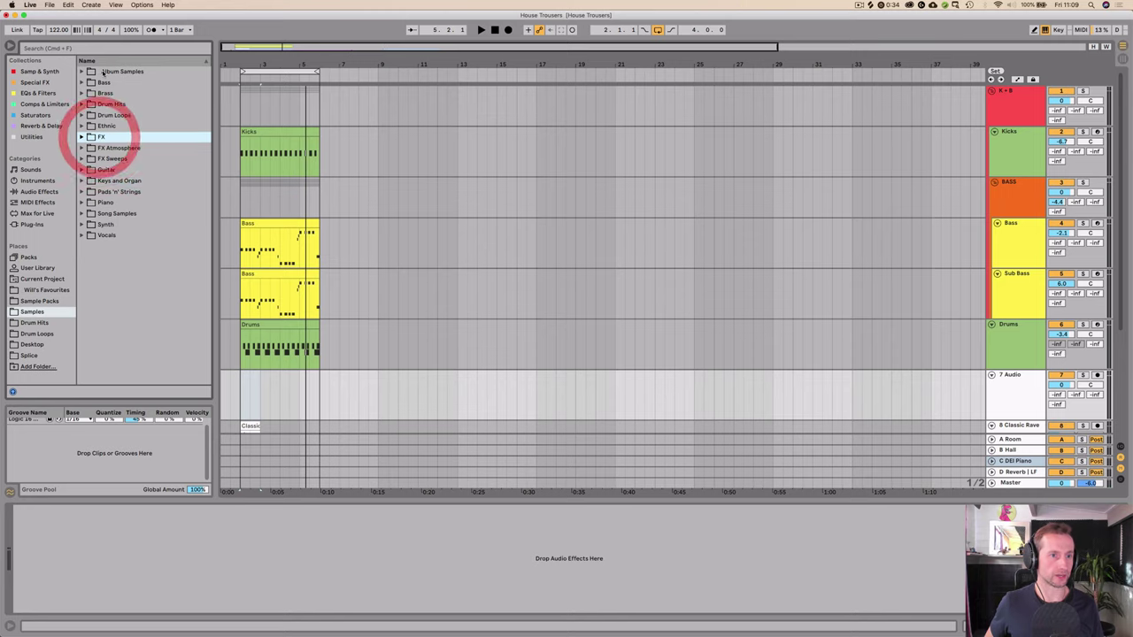
pyautogui.doubleClick(103, 104)
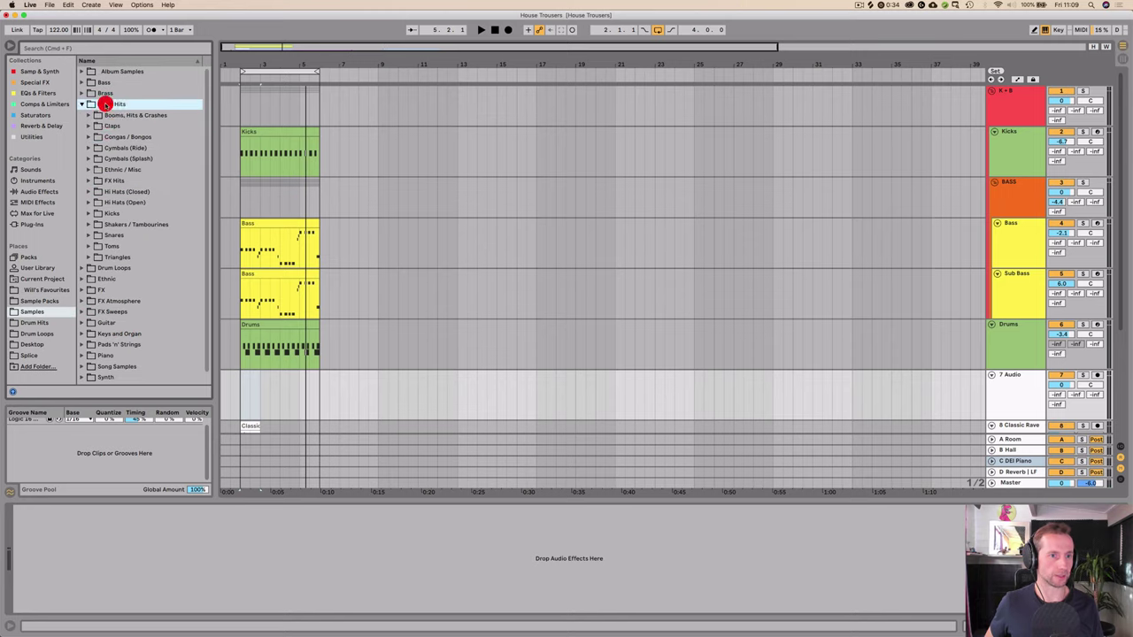
pyautogui.doubleClick(120, 159)
# Step: Audition the cymbal samples from Basic_Cymbal01.wav onward, finishing on Crash1.wav
pyautogui.click(117, 214)
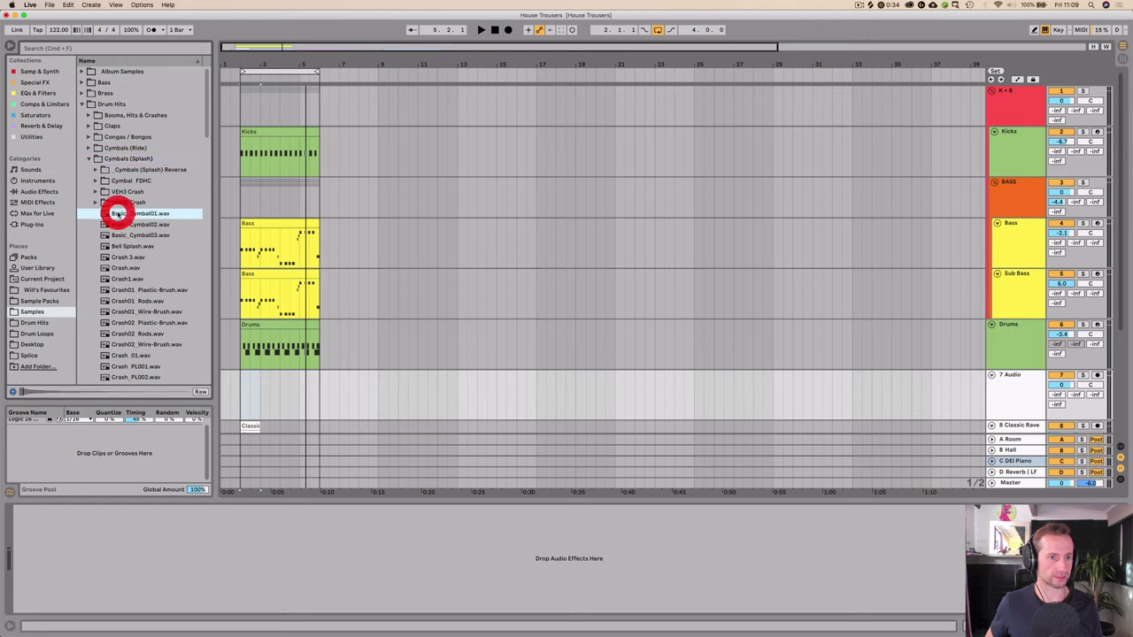
pyautogui.press('Down')
pyautogui.press('Down')
pyautogui.press('Down')
pyautogui.press('Down')
pyautogui.press('Down')
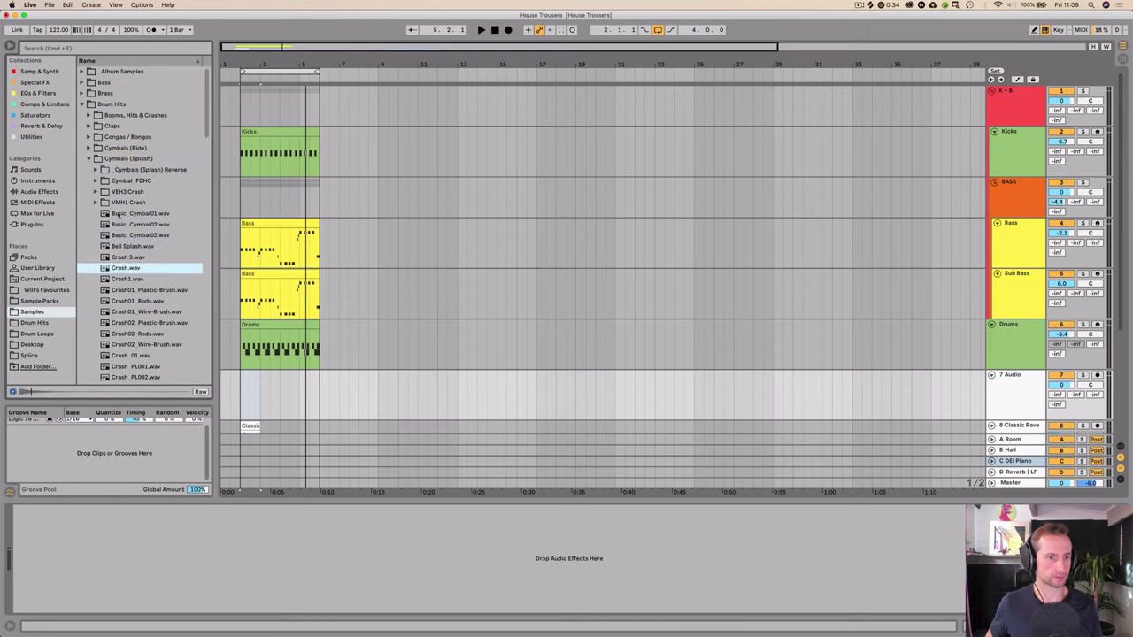
pyautogui.press('Down')
pyautogui.press('Down')
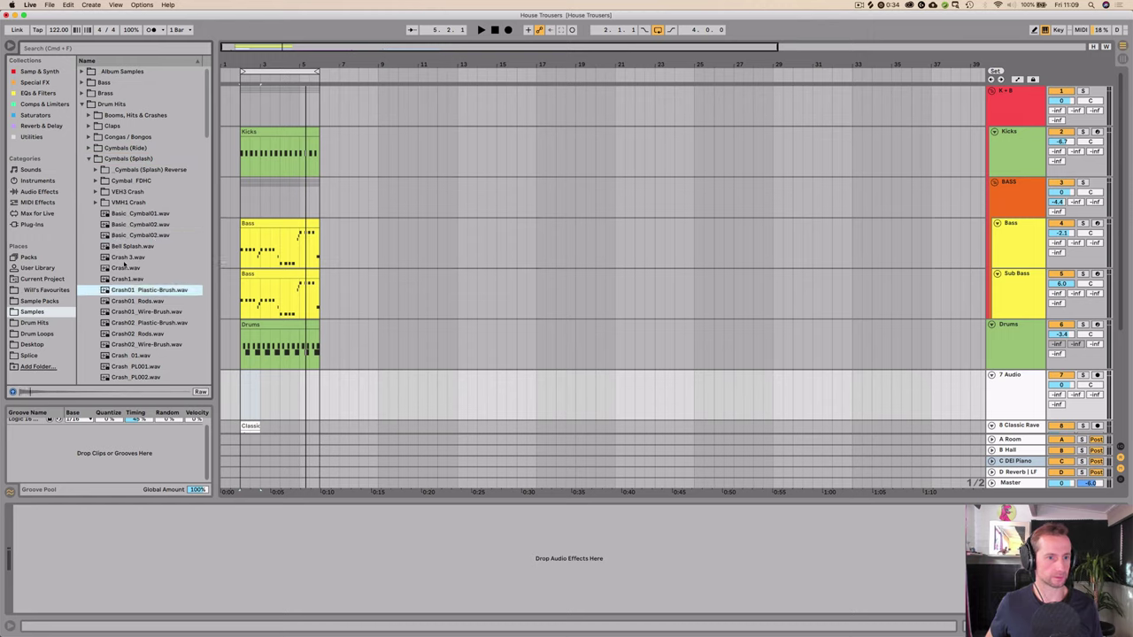
pyautogui.press('Up')
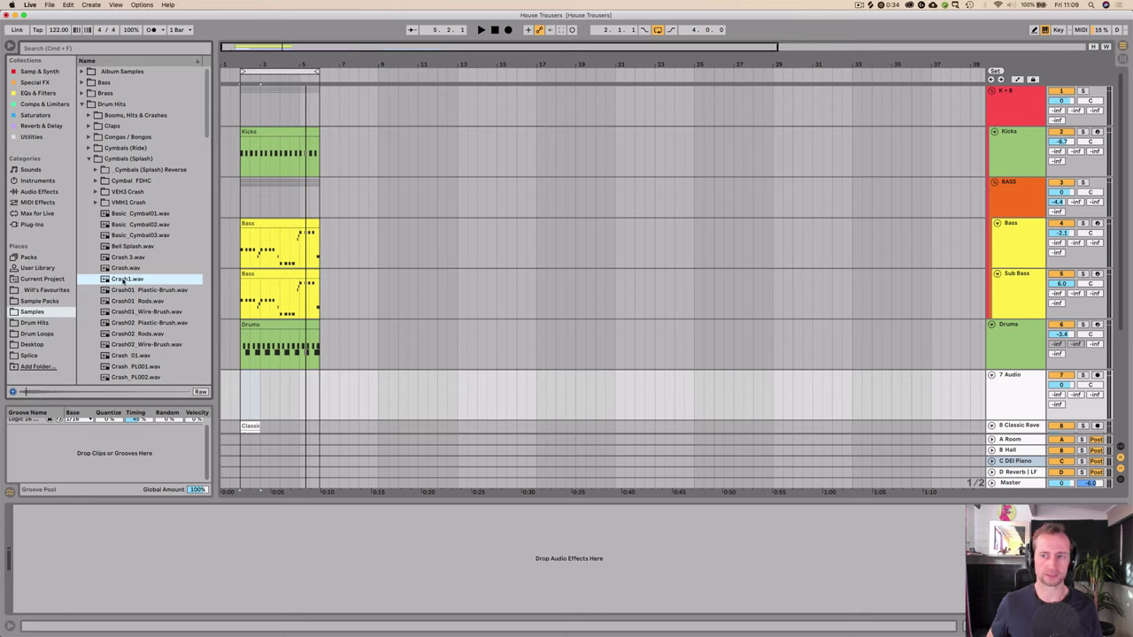
# Step: Place Crash1.wav at bar 2 on the new audio track and set the track volume to -3.8 dB during playback
pyautogui.moveTo(124, 279); pyautogui.dragTo(241, 392)
pyautogui.press('space')
pyautogui.press('space')
pyautogui.press('space')
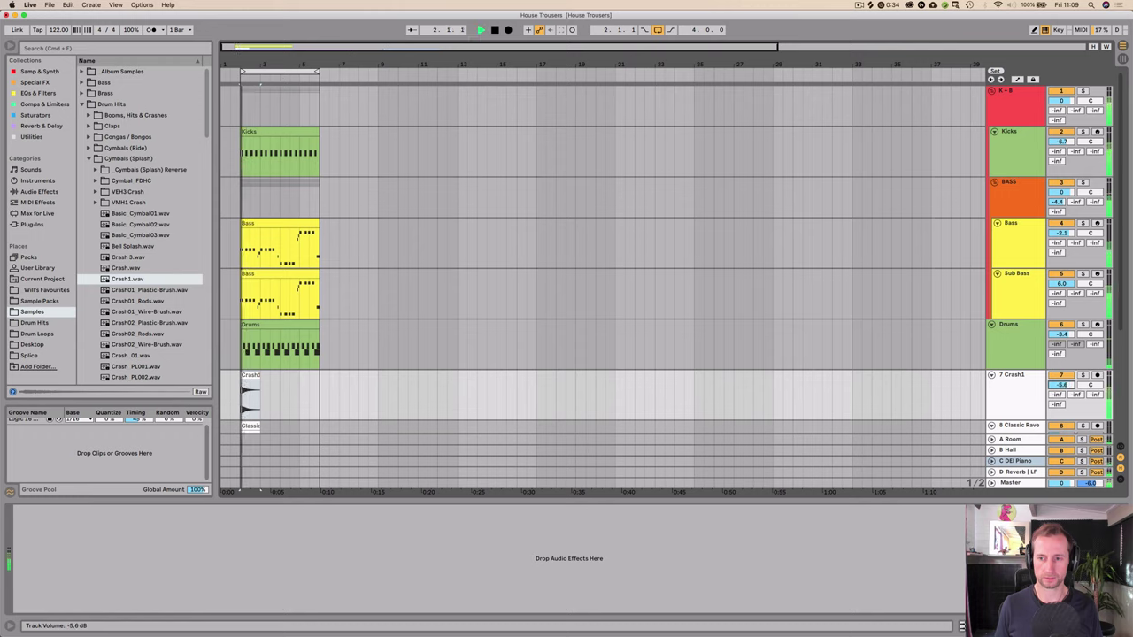
pyautogui.click(1003, 387)
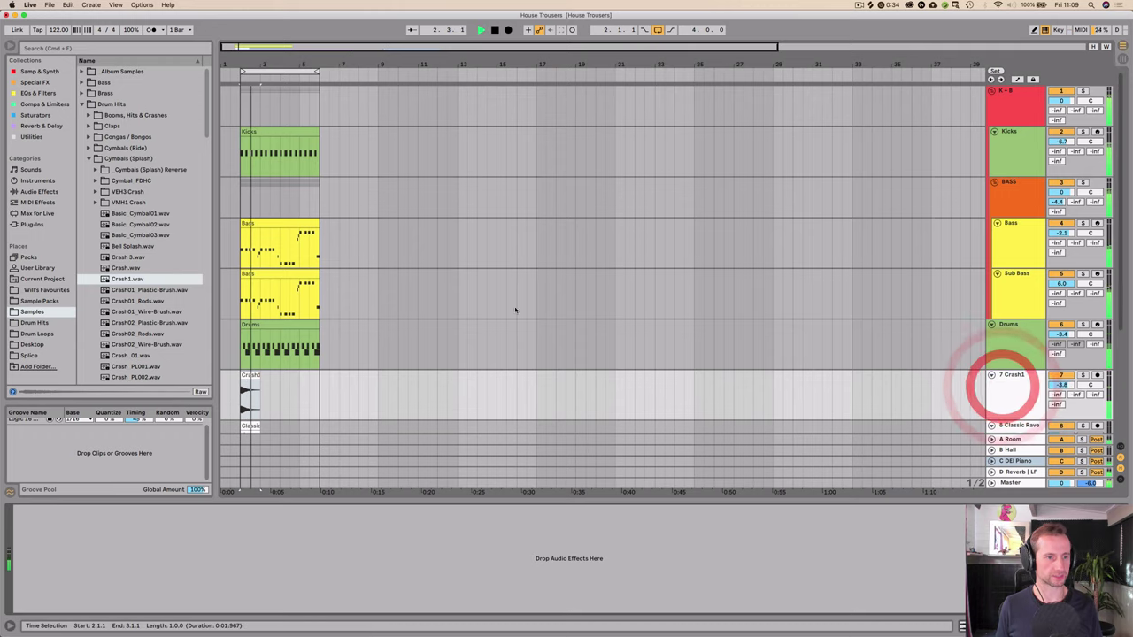
# Step: Add EQ Eight to the Crash1 track, cutting its low end and boosting its highs while it plays
pyautogui.press('space')
pyautogui.click(33, 93)
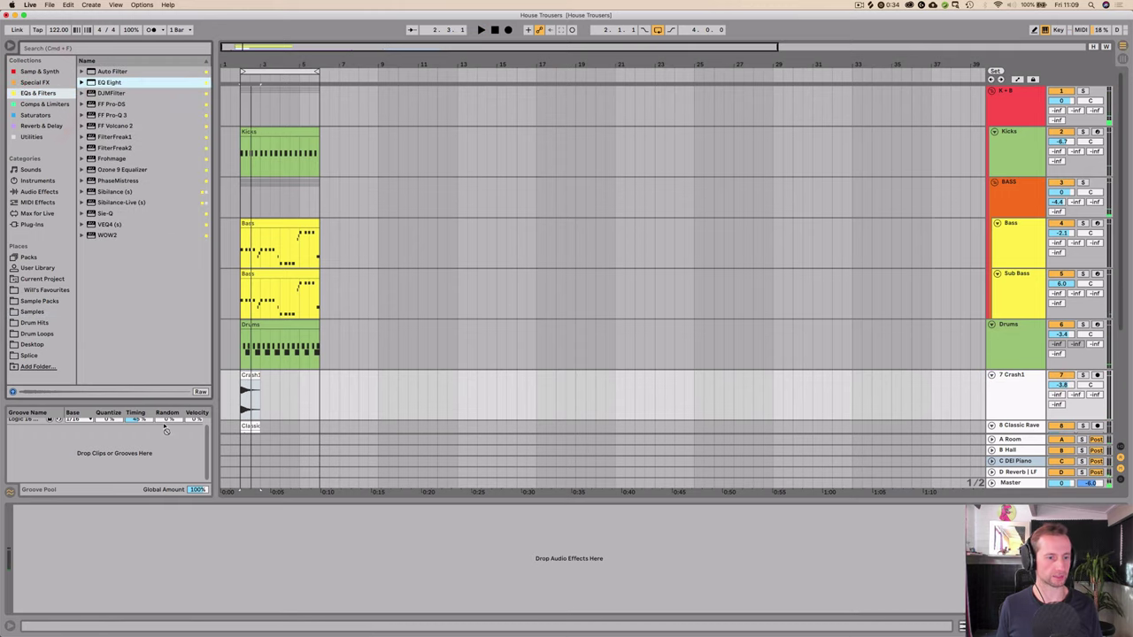
pyautogui.click(157, 541)
pyautogui.press('space')
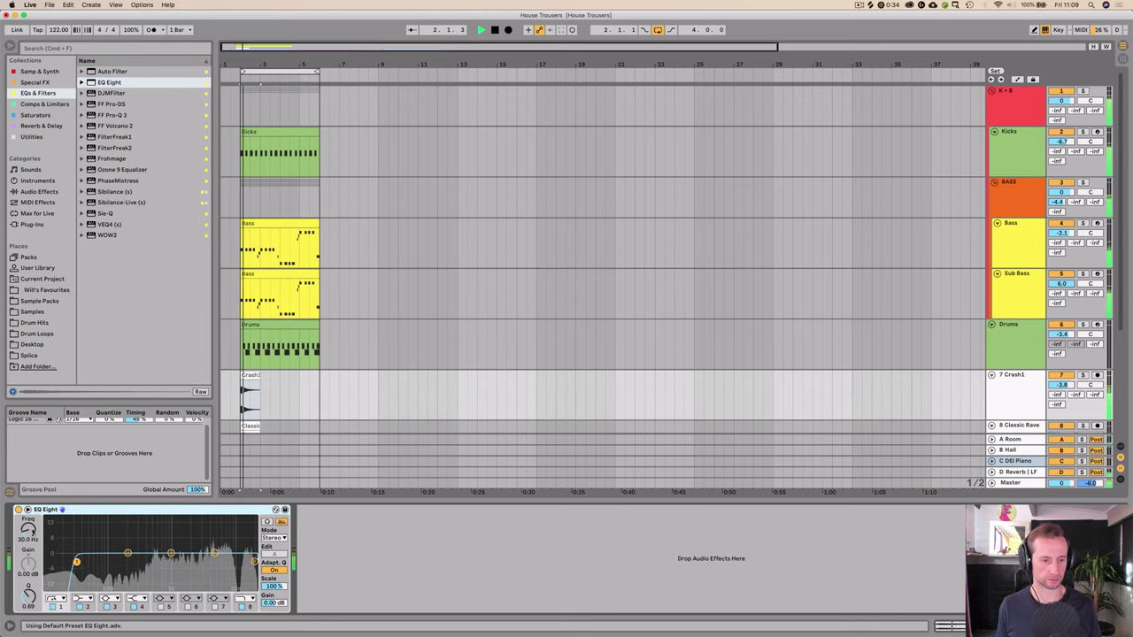
pyautogui.moveTo(77, 563); pyautogui.dragTo(199, 562)
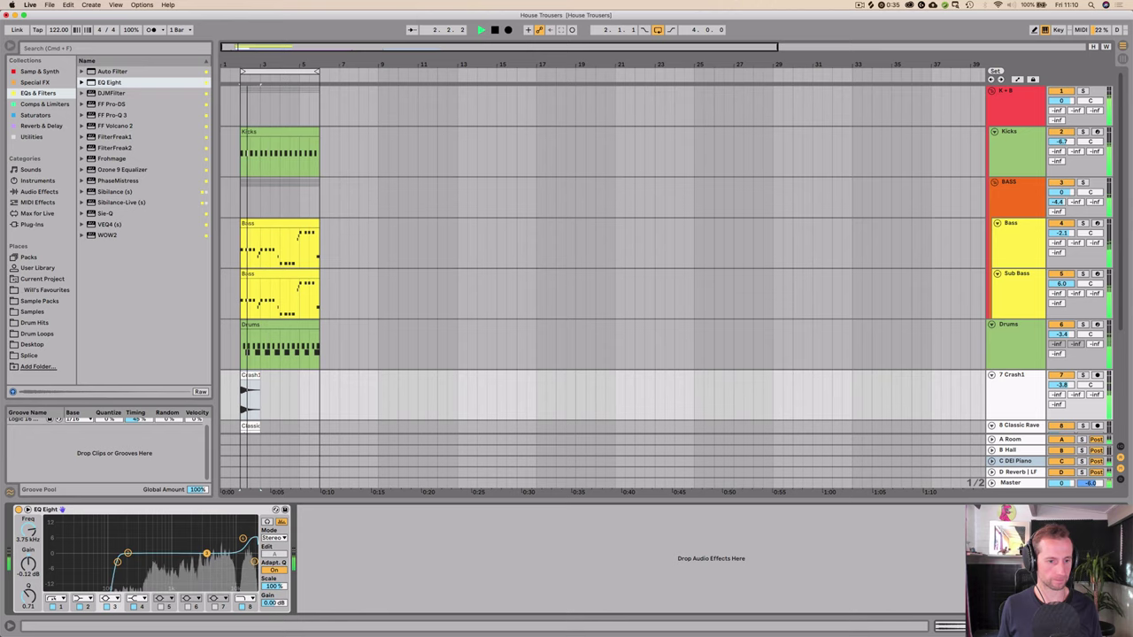
# Step: Set the Crash1 track's send to the Reverb | LFO return to -0.3 dB during playback
pyautogui.press('space')
pyautogui.press('space')
pyautogui.moveTo(1058, 405); pyautogui.dragTo(1058, 397)
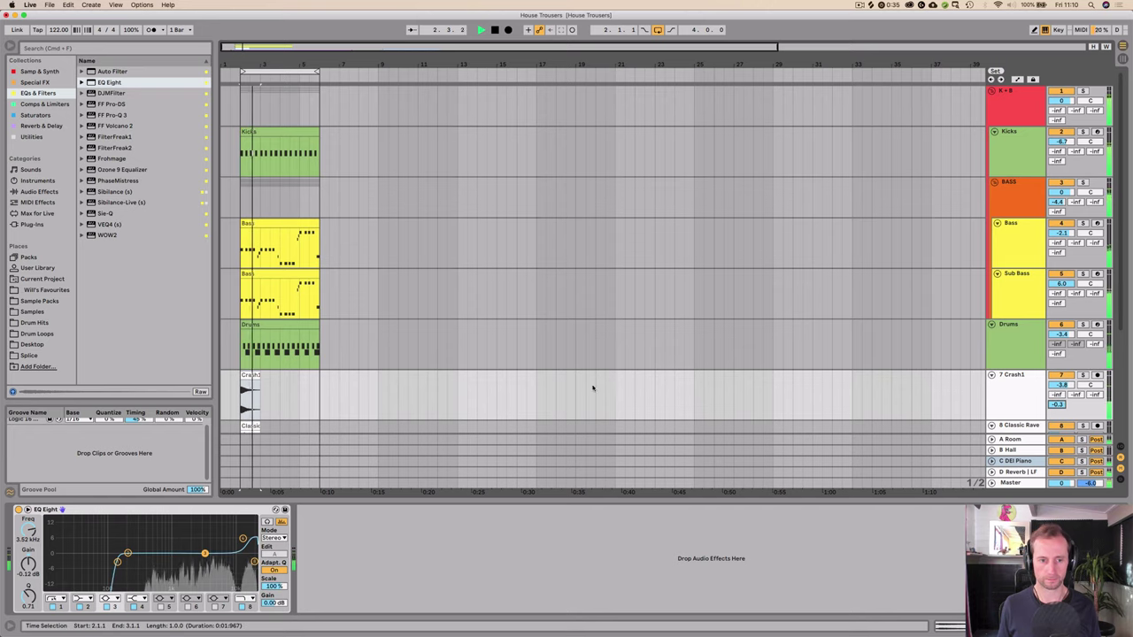
pyautogui.click(998, 392)
pyautogui.press('space')
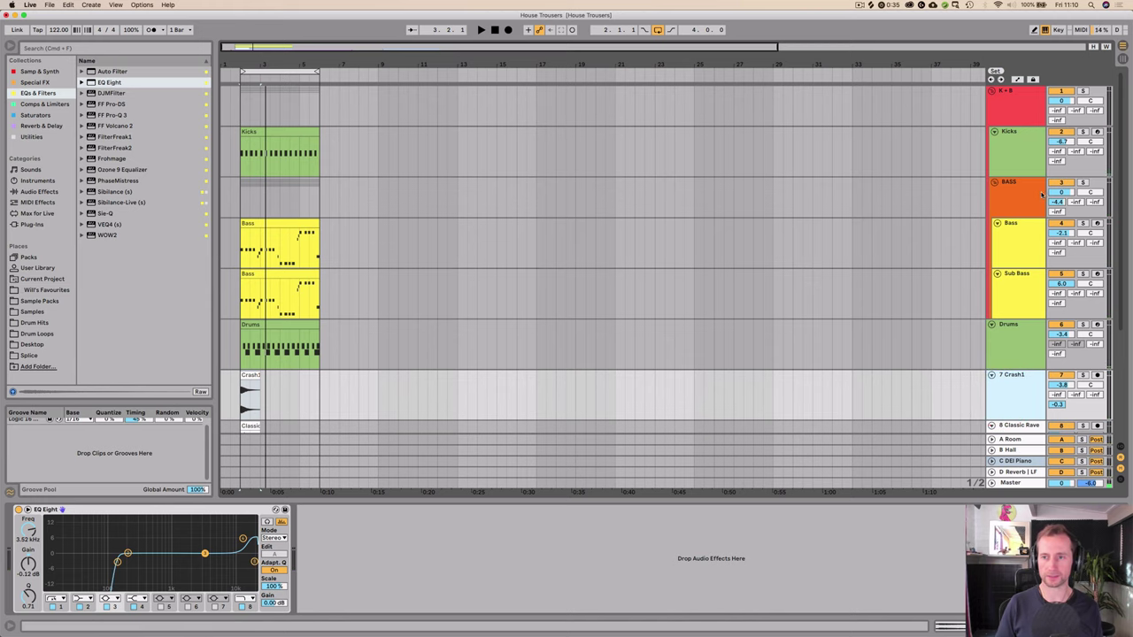
# Step: Set the Classic Rave track volume to -18.4 dB and lower Crash1's EQ high shelf to 0.87 dB at 14.4 kHz
pyautogui.scroll(-5, 1015, 192)
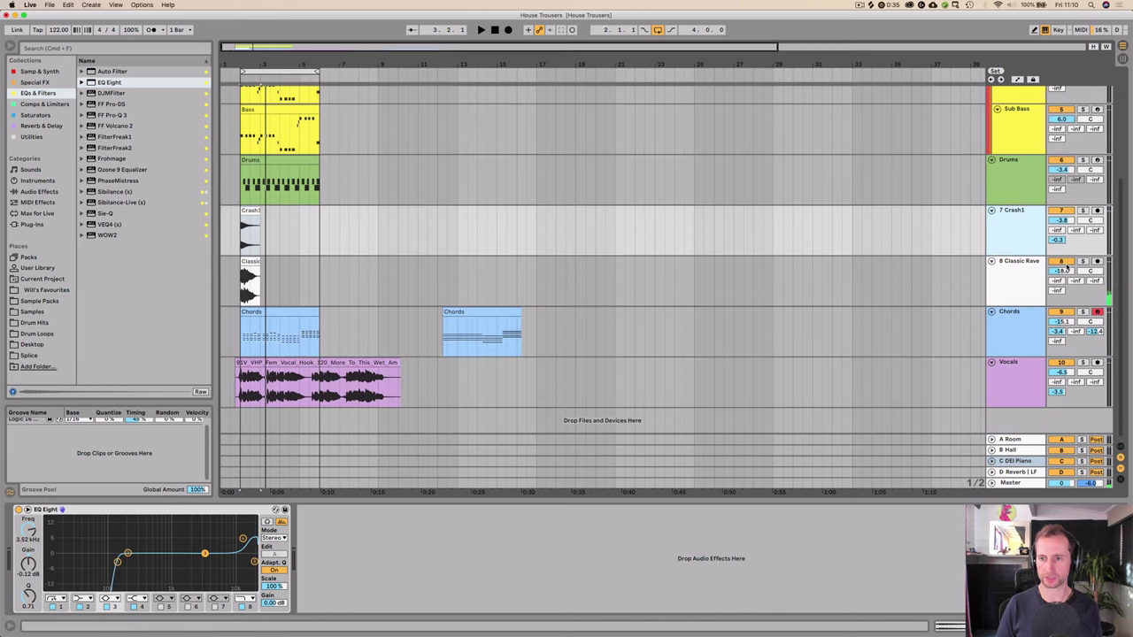
pyautogui.moveTo(1063, 271)
pyautogui.mouseDown()
pyautogui.moveTo(1063, 301)
pyautogui.moveTo(1061, 255)
pyautogui.mouseUp()
pyautogui.press('space')
pyautogui.click(983, 214)
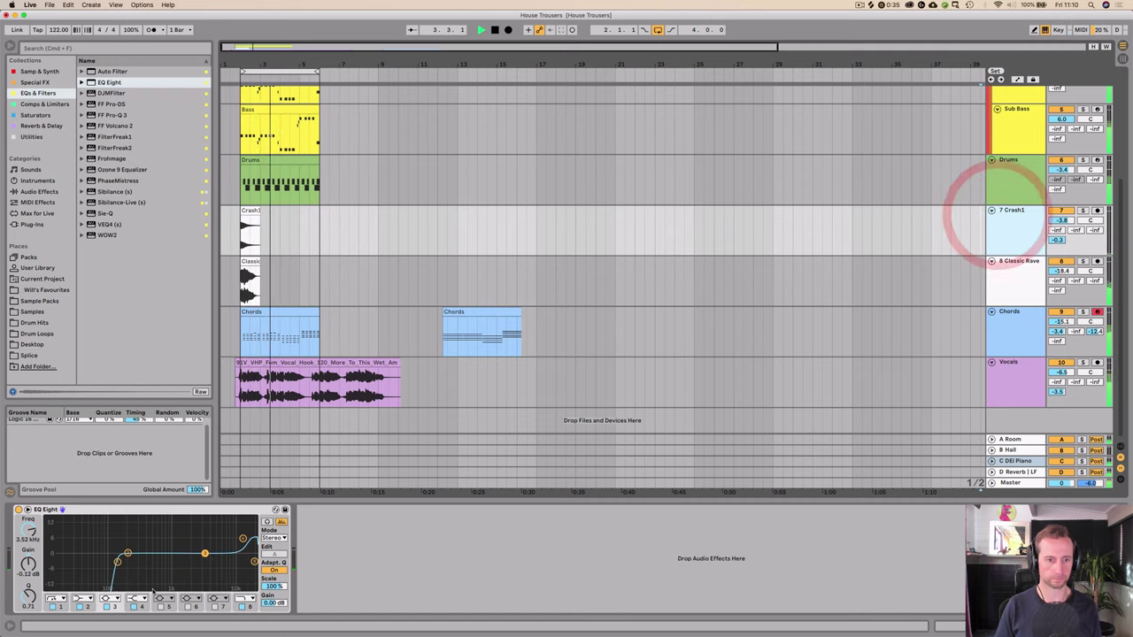
pyautogui.moveTo(242, 538); pyautogui.dragTo(243, 552)
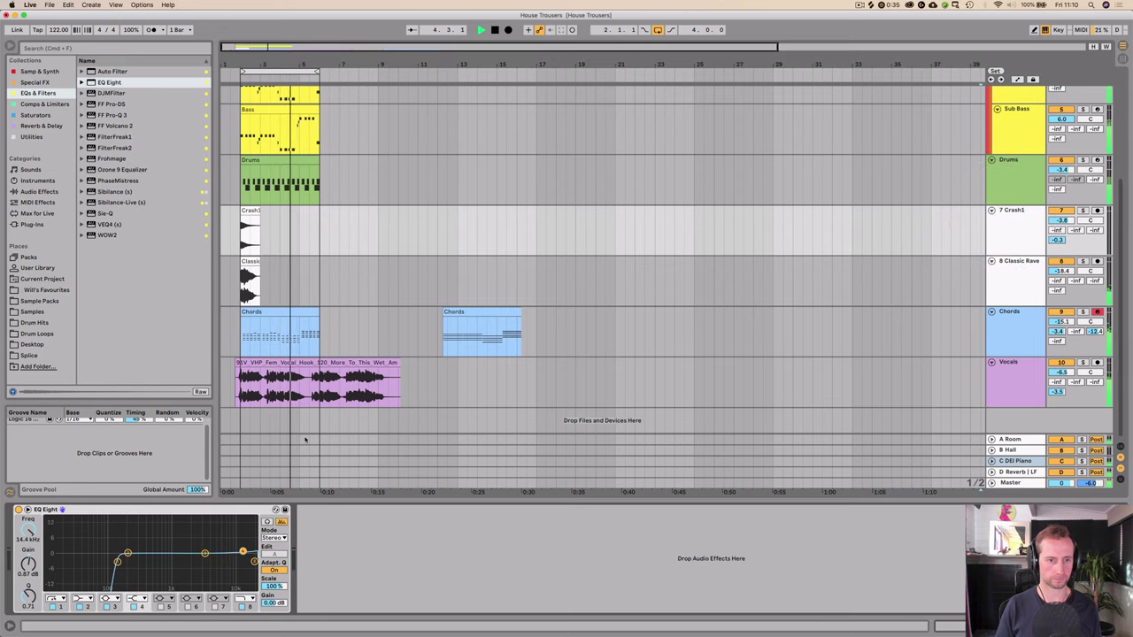
# Step: Insert a new return track D holding a Delay effect set to 100% wet with 11% feedback
pyautogui.click(1016, 394)
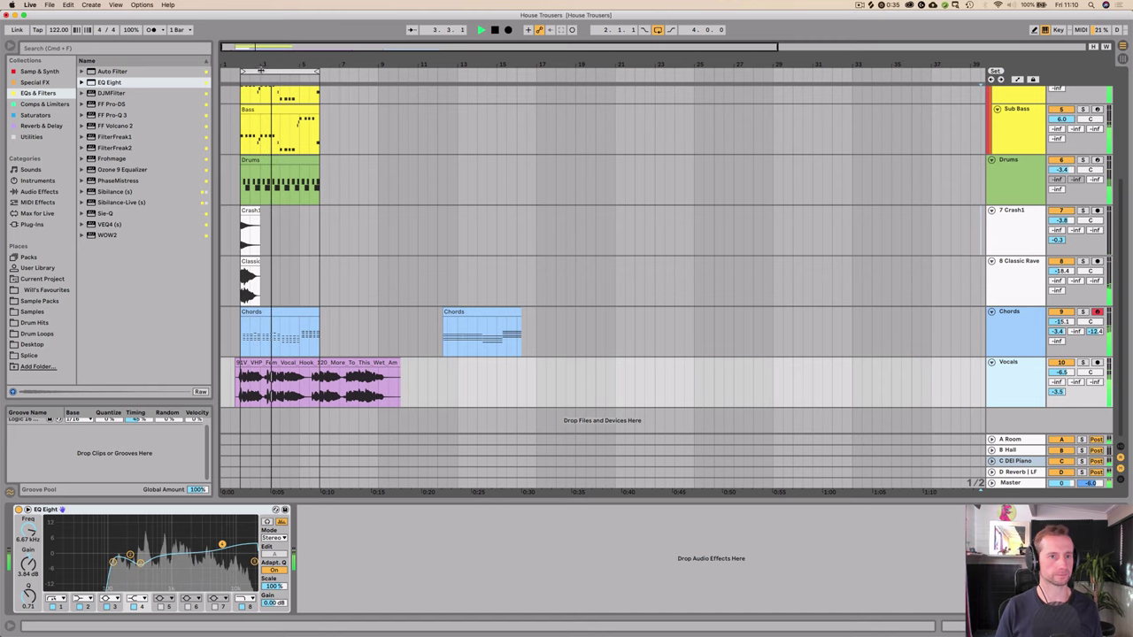
pyautogui.moveTo(261, 65); pyautogui.dragTo(249, 64)
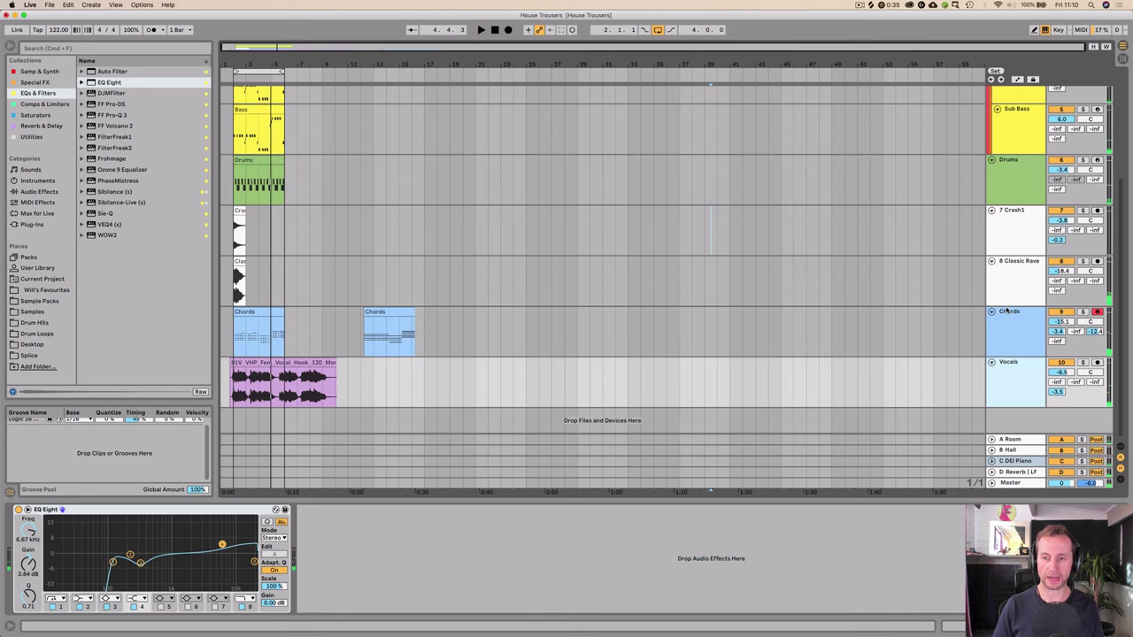
pyautogui.click(1012, 391)
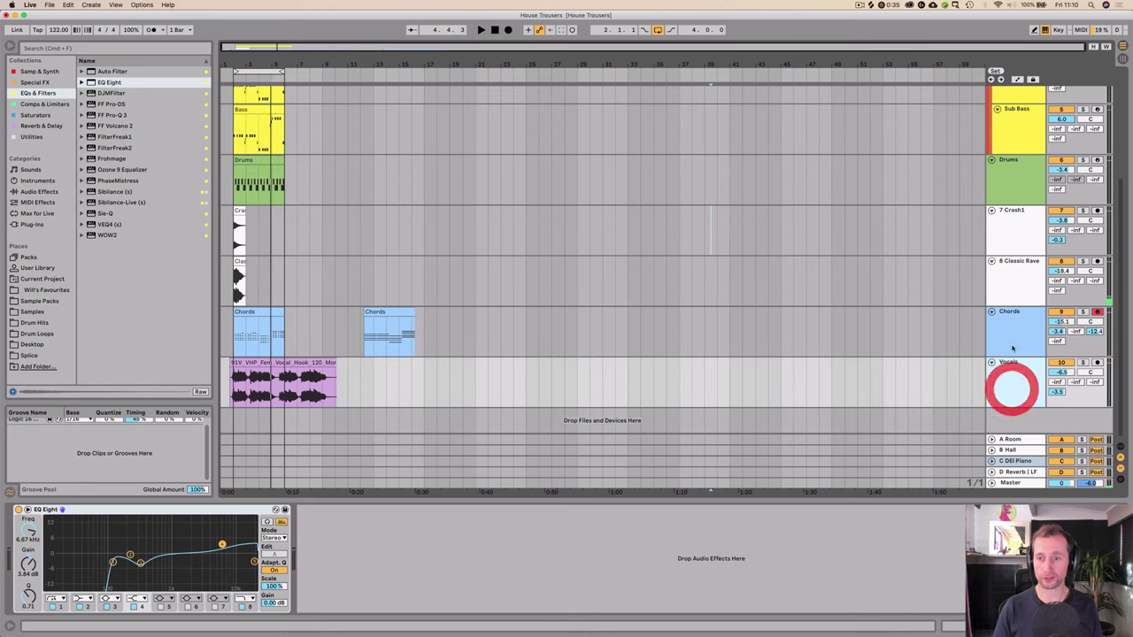
pyautogui.press('Tab')
pyautogui.click(971, 50)
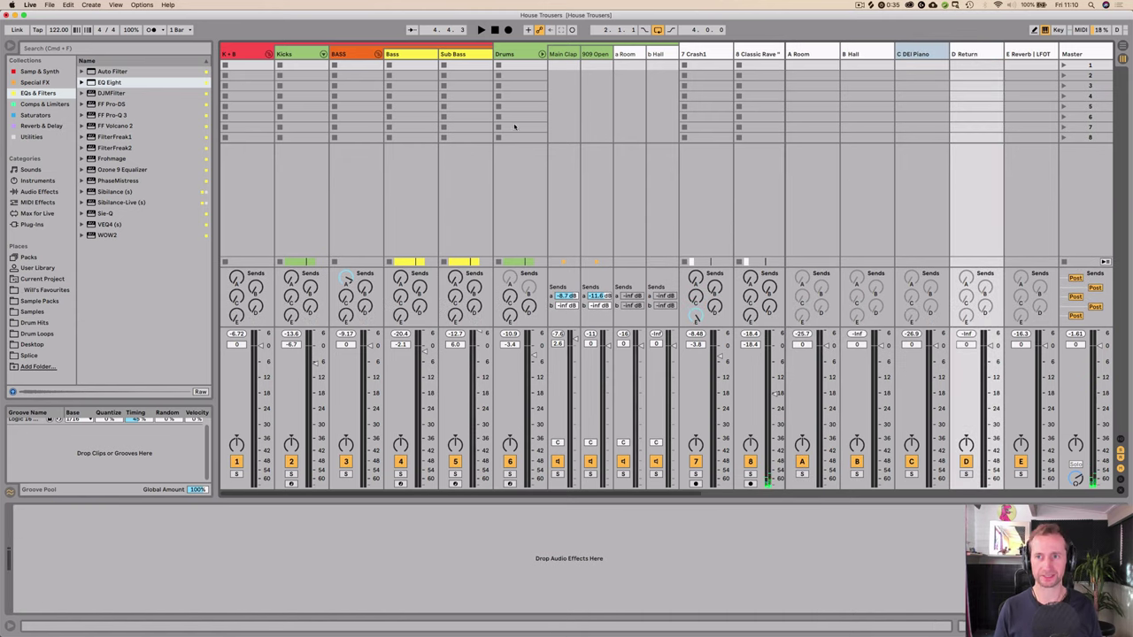
pyautogui.click(31, 126)
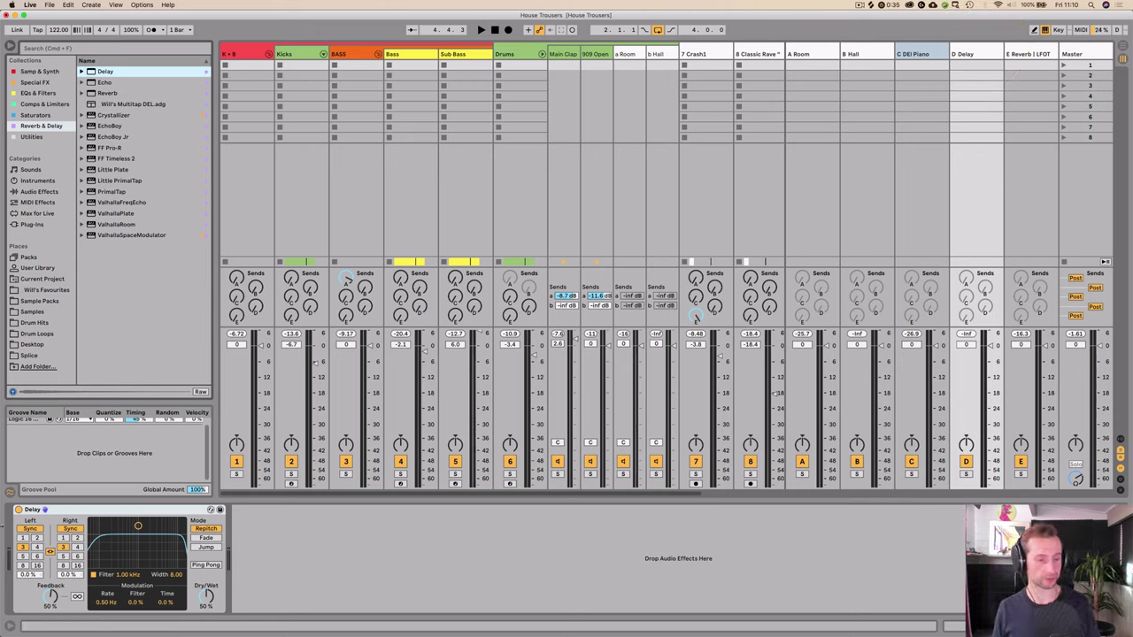
pyautogui.moveTo(208, 596); pyautogui.dragTo(200, 605)
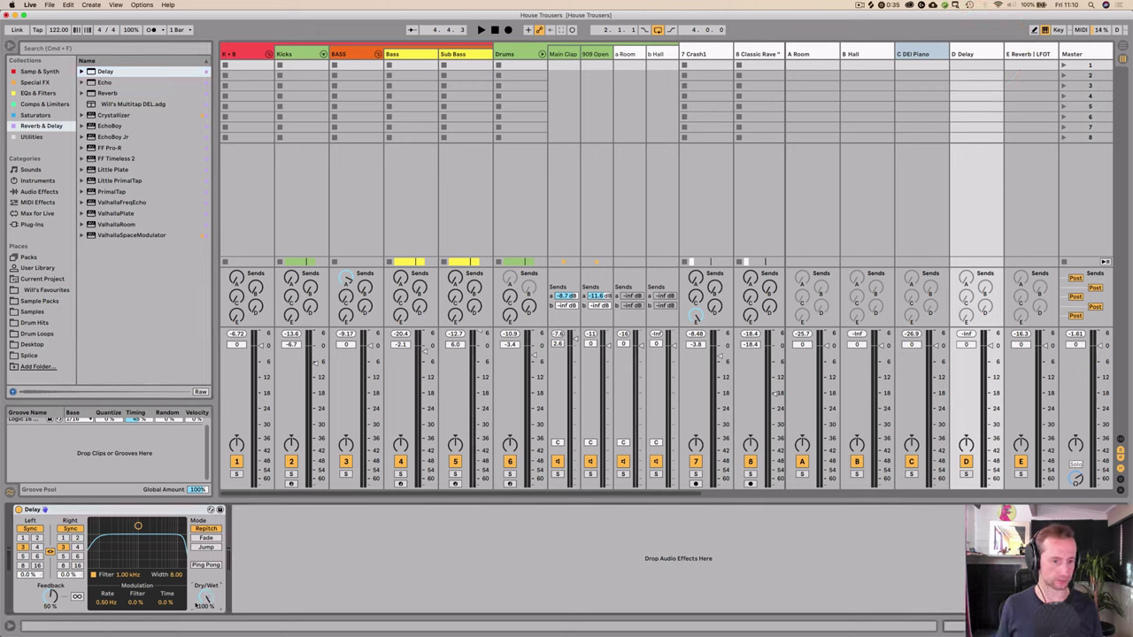
pyautogui.moveTo(51, 596); pyautogui.dragTo(50, 620)
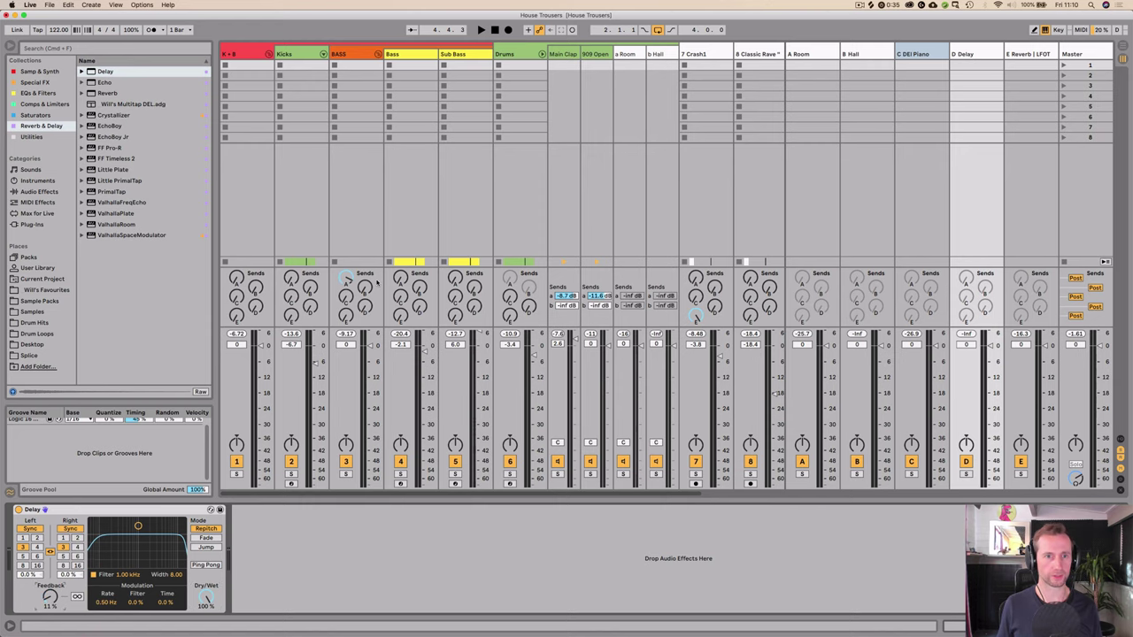
# Step: Set the Vocals track's send to the D Delay return to -12 dB
pyautogui.hscroll(5, 392, 210)
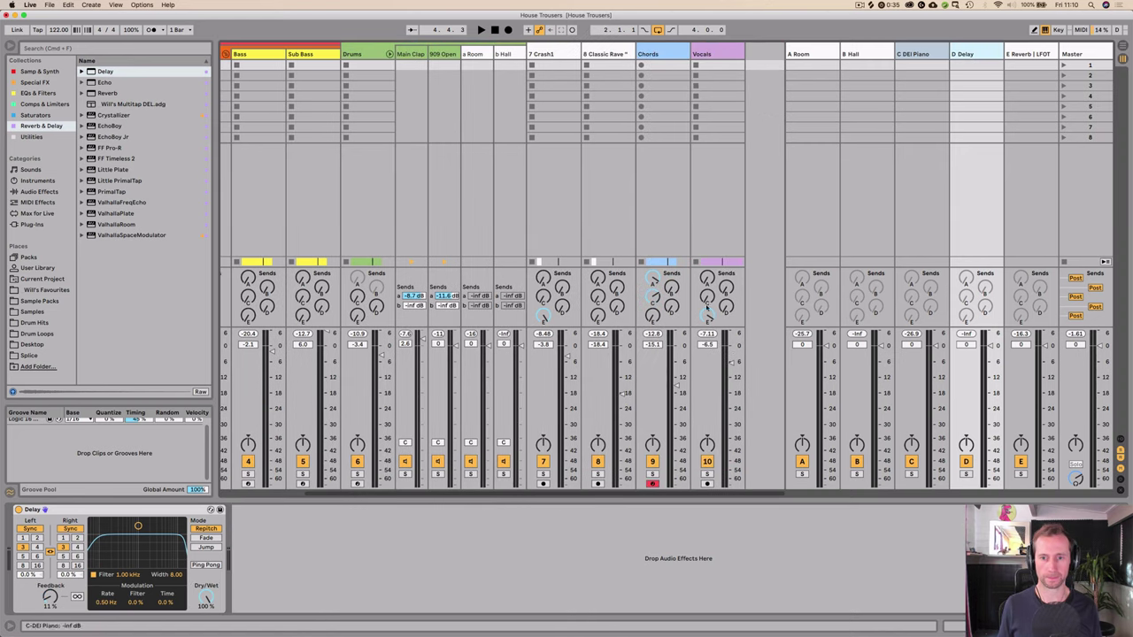
pyautogui.press('space')
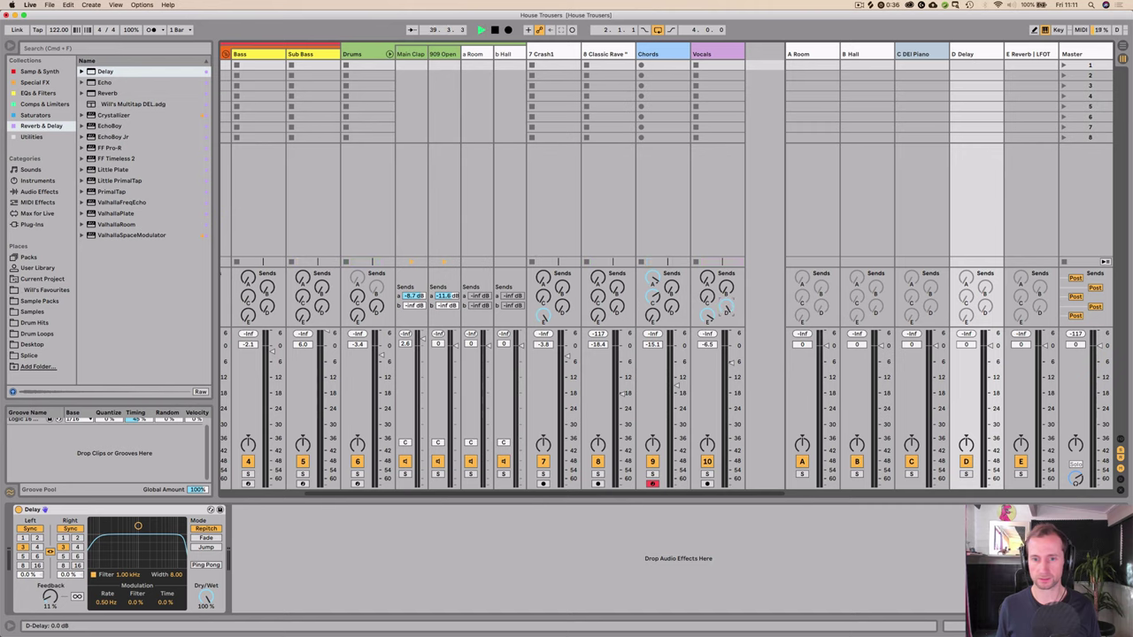
pyautogui.press('Tab')
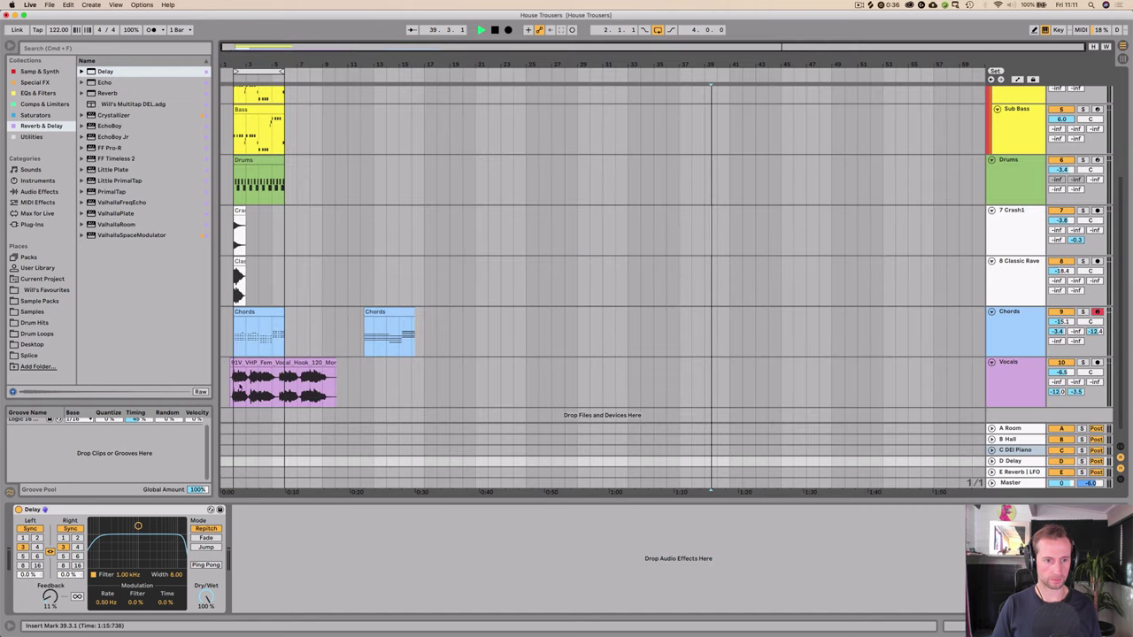
# Step: Solo the Vocals track and play it from bar 2 with its delay send
pyautogui.click(236, 382)
pyautogui.press('space')
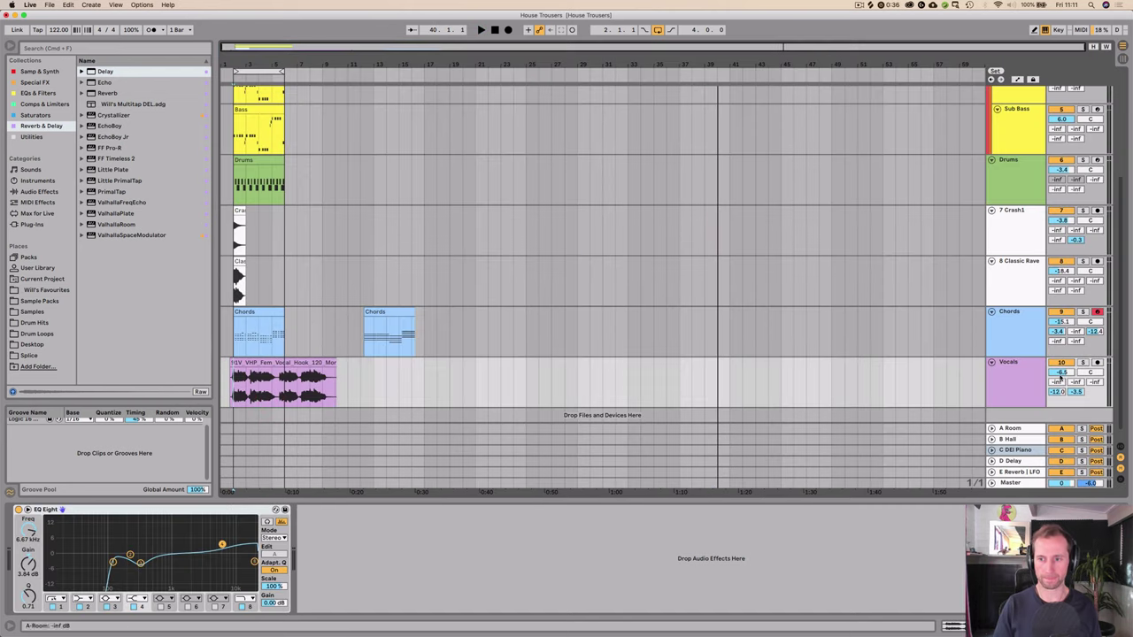
pyautogui.click(1082, 362)
pyautogui.press('space')
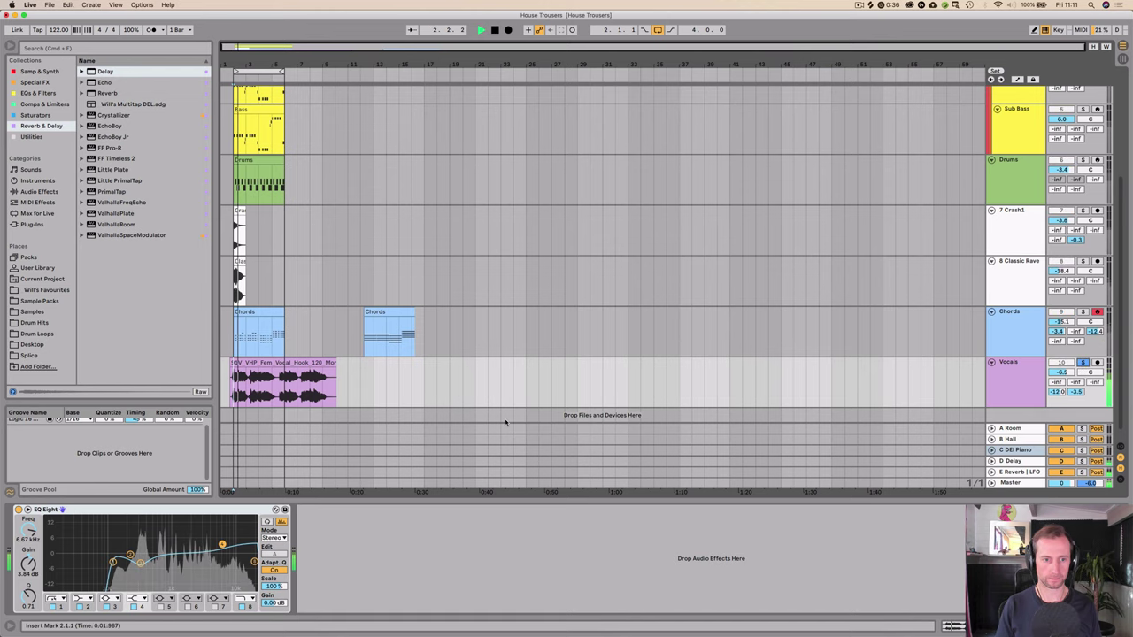
# Step: Compare 4 and 3 sixteenths on the return Delay, keep 3 with 20% feedback, and unsolo Vocals
pyautogui.press('Tab')
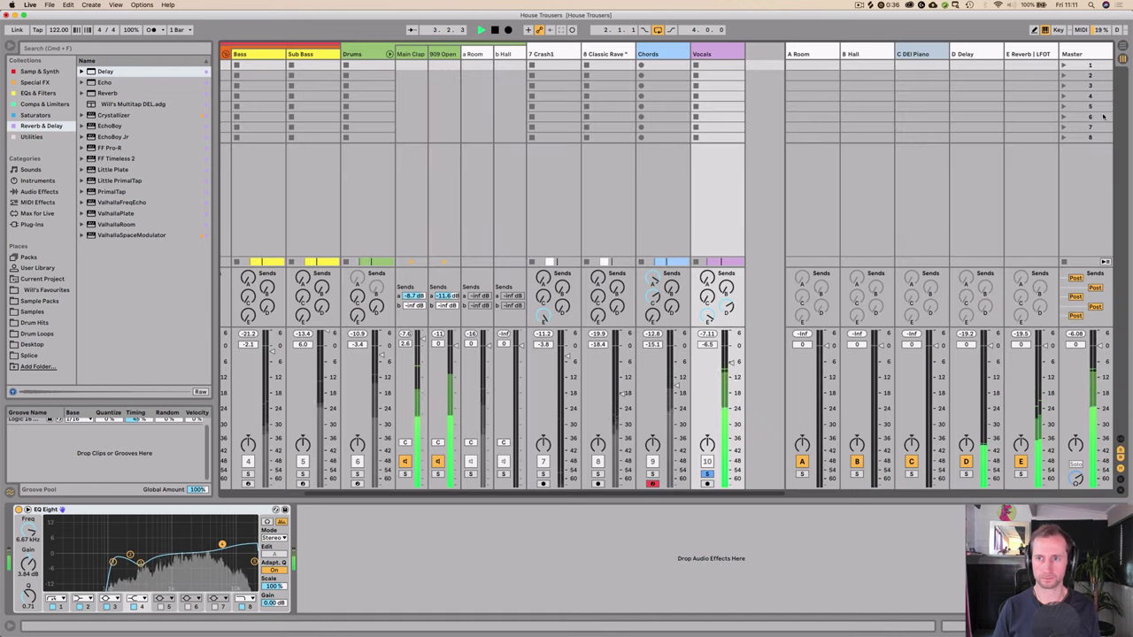
pyautogui.click(969, 57)
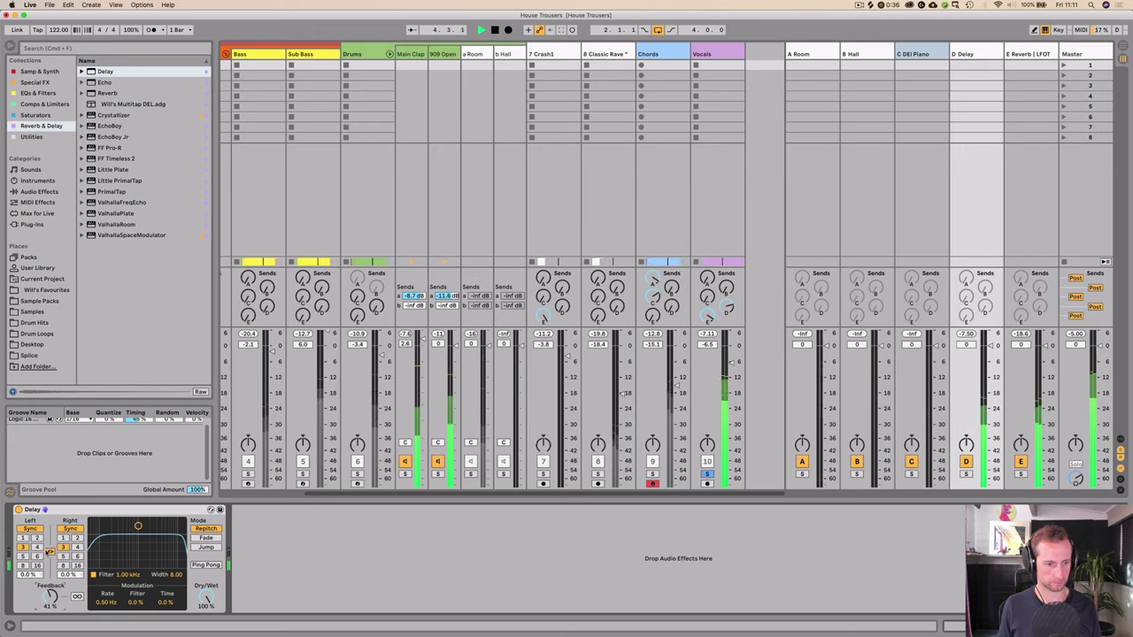
pyautogui.click(37, 547)
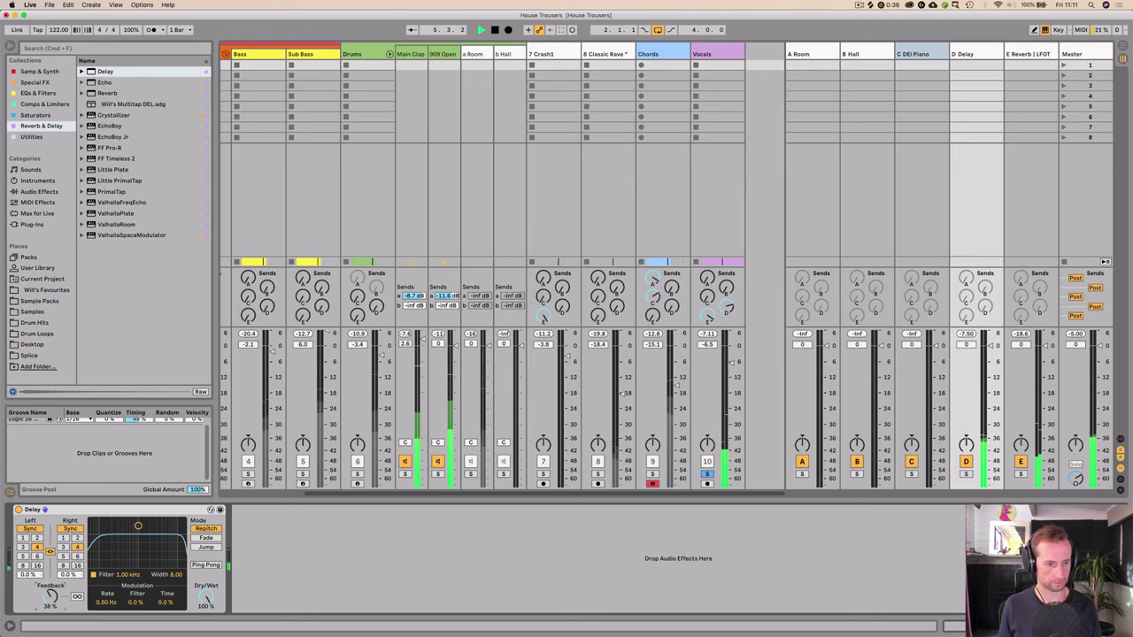
pyautogui.click(24, 548)
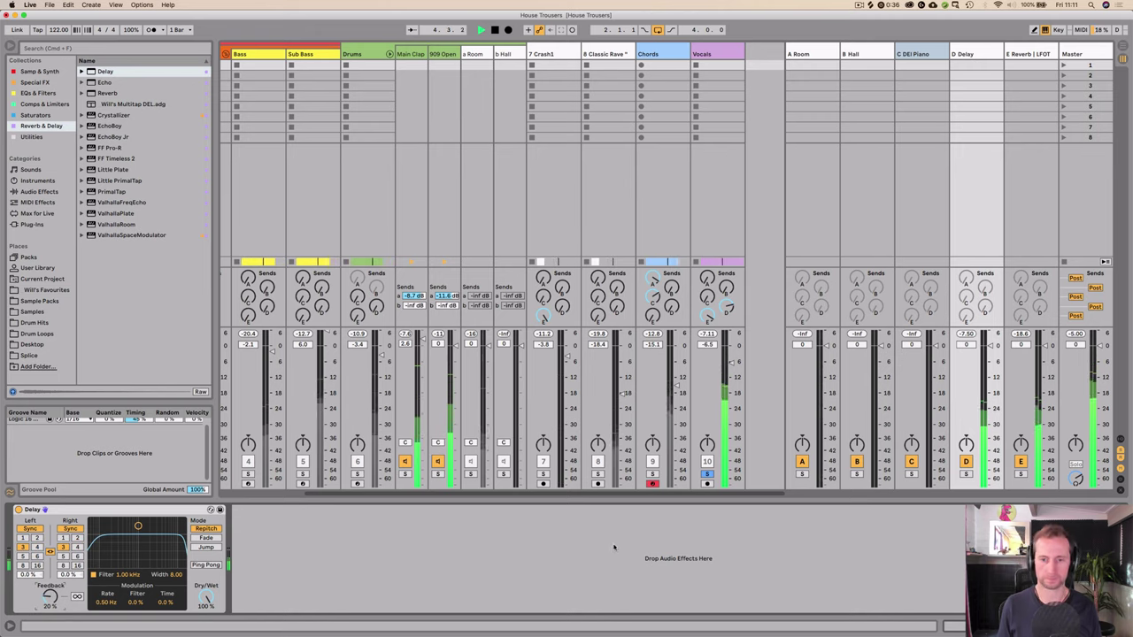
pyautogui.click(709, 475)
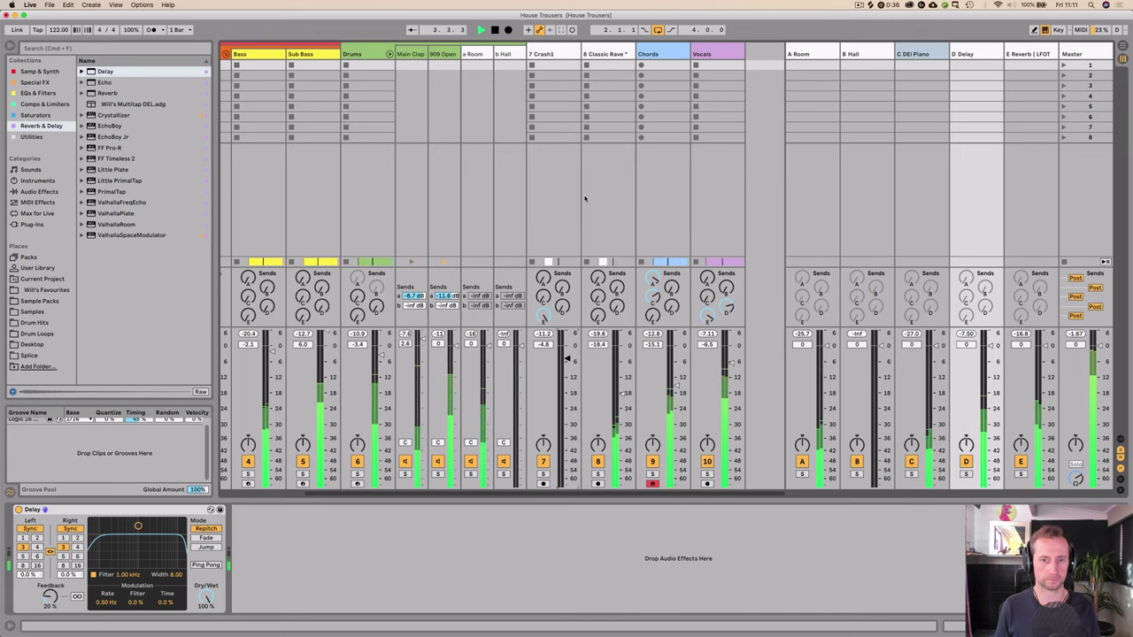
# Step: Copy the Delay device from the Classic Rave track and paste it after EQ Eight on Crash1
pyautogui.click(595, 54)
pyautogui.click(149, 514)
pyautogui.click(548, 45)
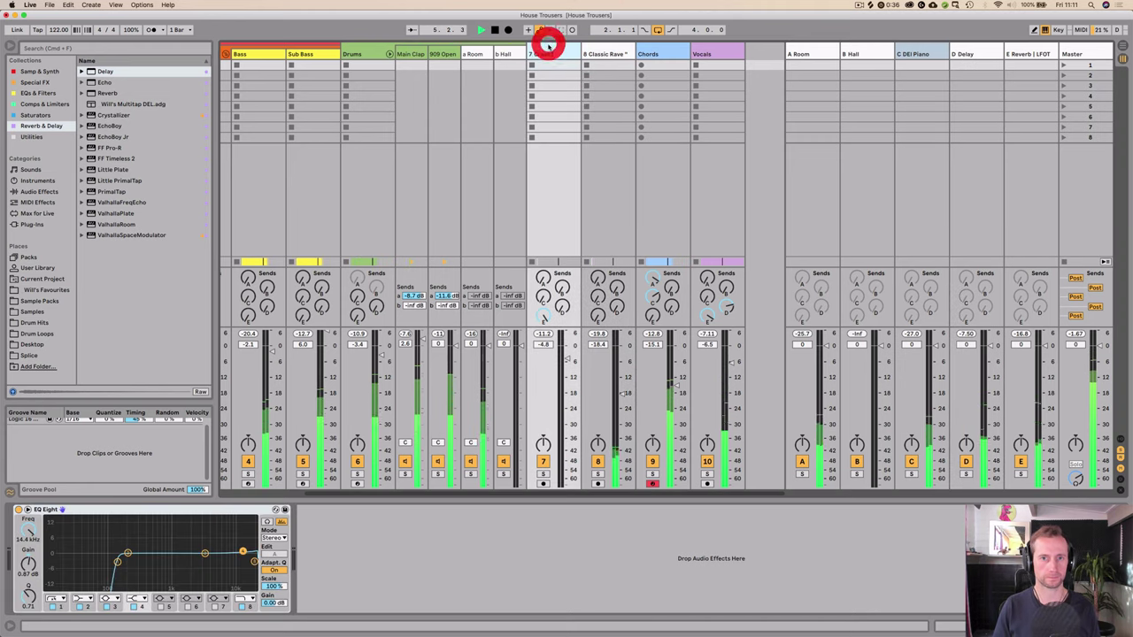
pyautogui.click(356, 553)
pyautogui.press('super+v')
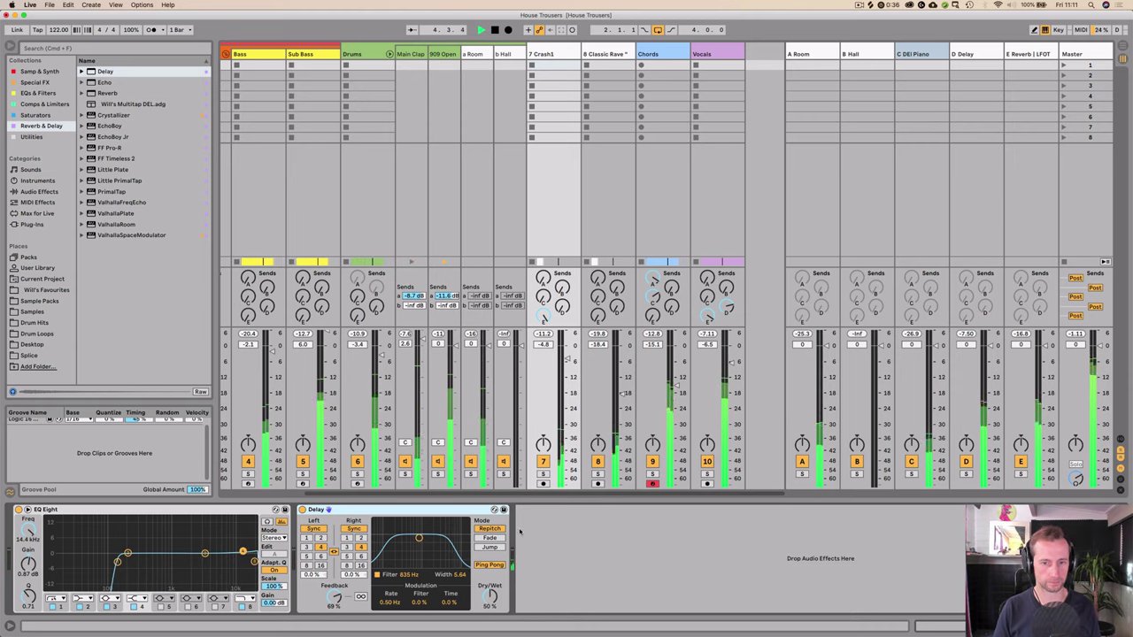
# Step: Set Crash1's Delay to 28% wet with its filter at 1.67 kHz and width 6.54, and the track volume to -7.4 dB
pyautogui.moveTo(490, 597); pyautogui.dragTo(490, 614)
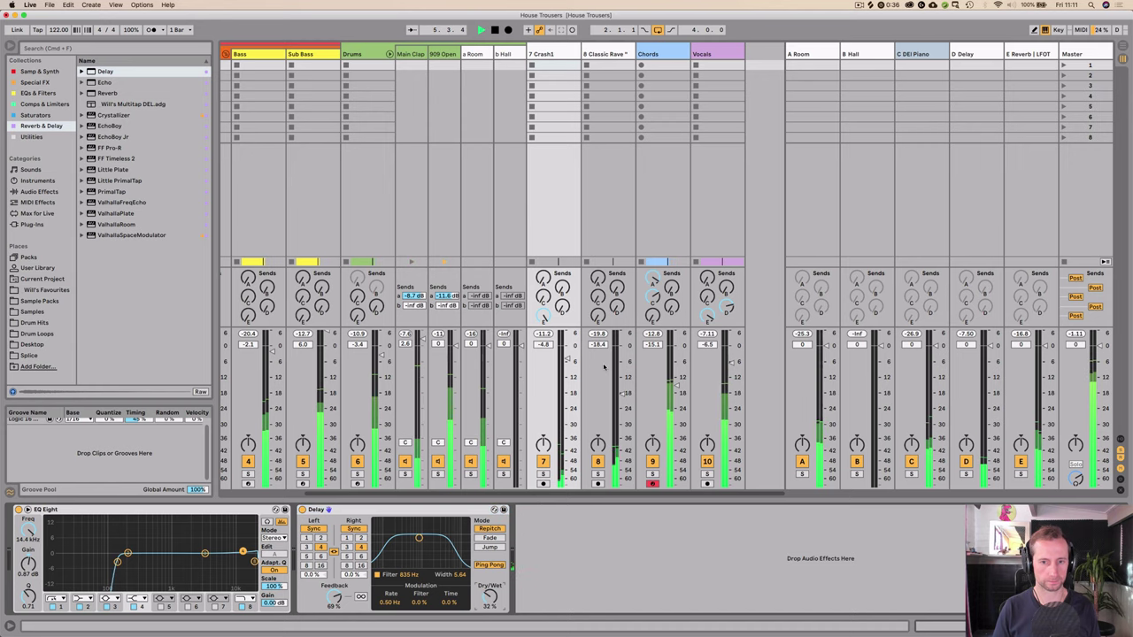
pyautogui.moveTo(571, 359); pyautogui.dragTo(567, 363)
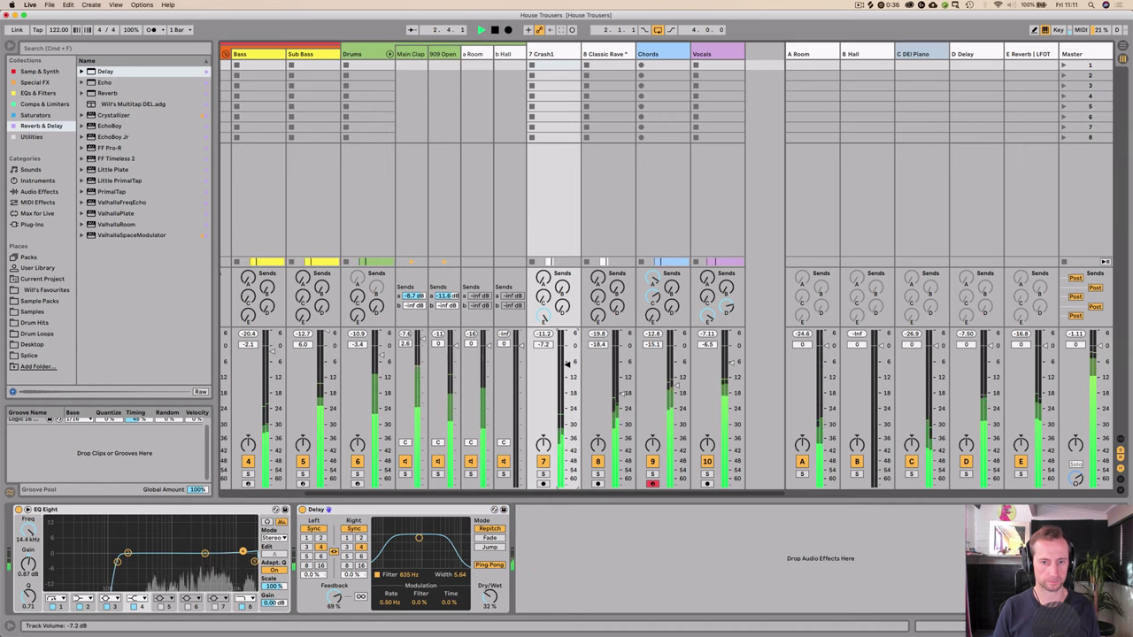
pyautogui.moveTo(490, 597); pyautogui.dragTo(489, 609)
pyautogui.moveTo(426, 536); pyautogui.dragTo(430, 534)
pyautogui.moveTo(490, 598); pyautogui.dragTo(489, 599)
# Step: Duplicate the four-bar section on all tracks except Vocals to bar 6, and delete the copied Crash1 and Classic Rave clips
pyautogui.press('Tab')
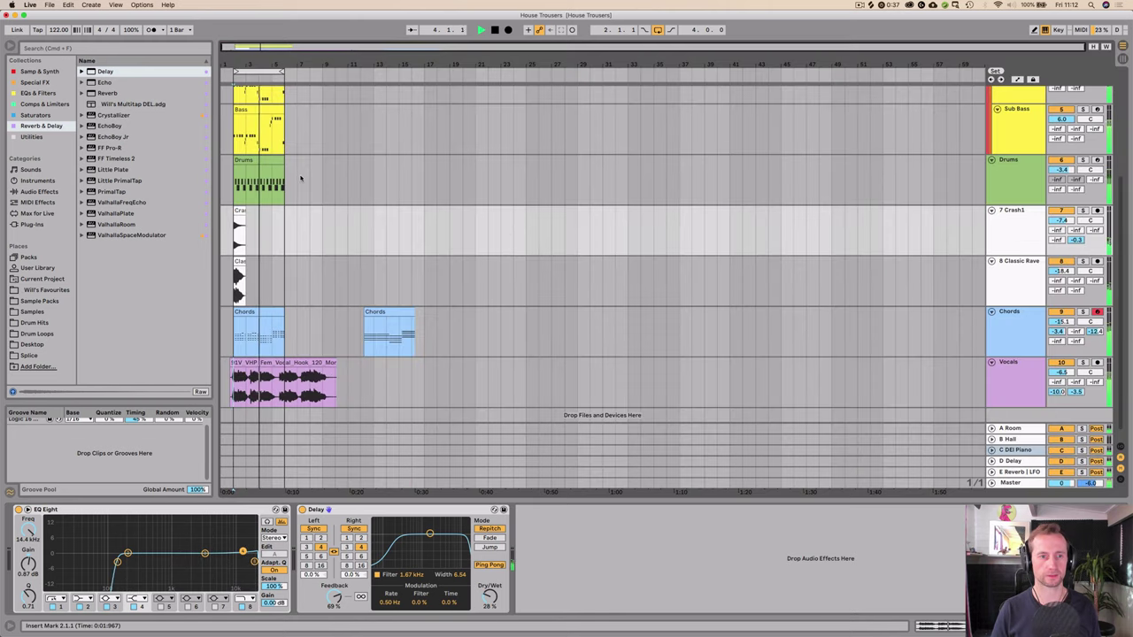
pyautogui.moveTo(282, 337); pyautogui.dragTo(229, 2)
pyautogui.press('super+d')
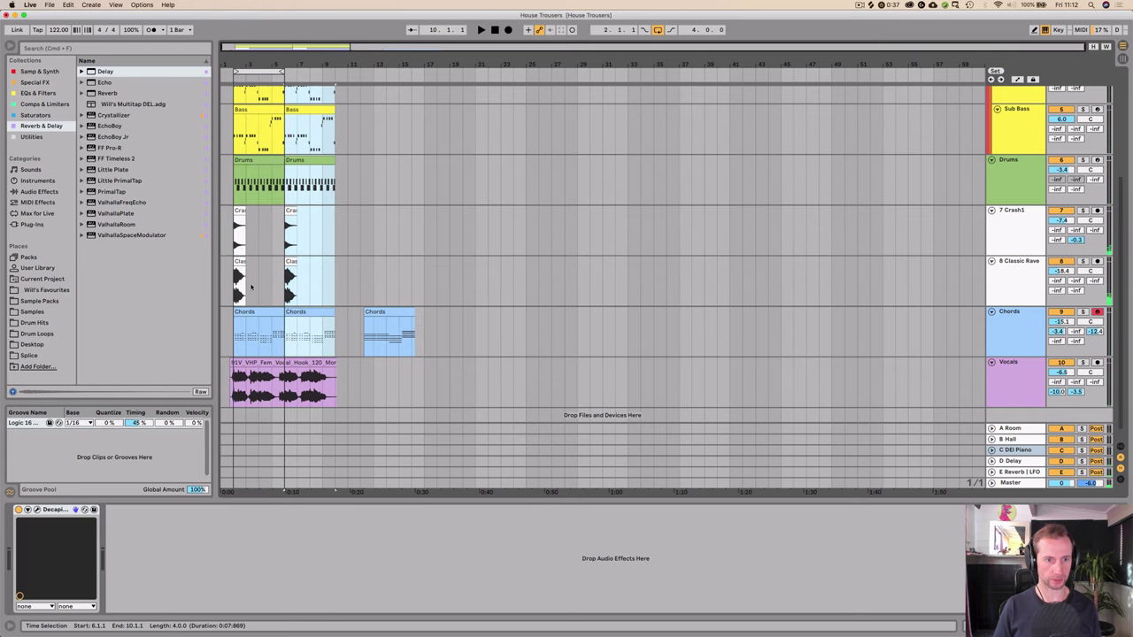
pyautogui.click(285, 260)
pyautogui.click(286, 212)
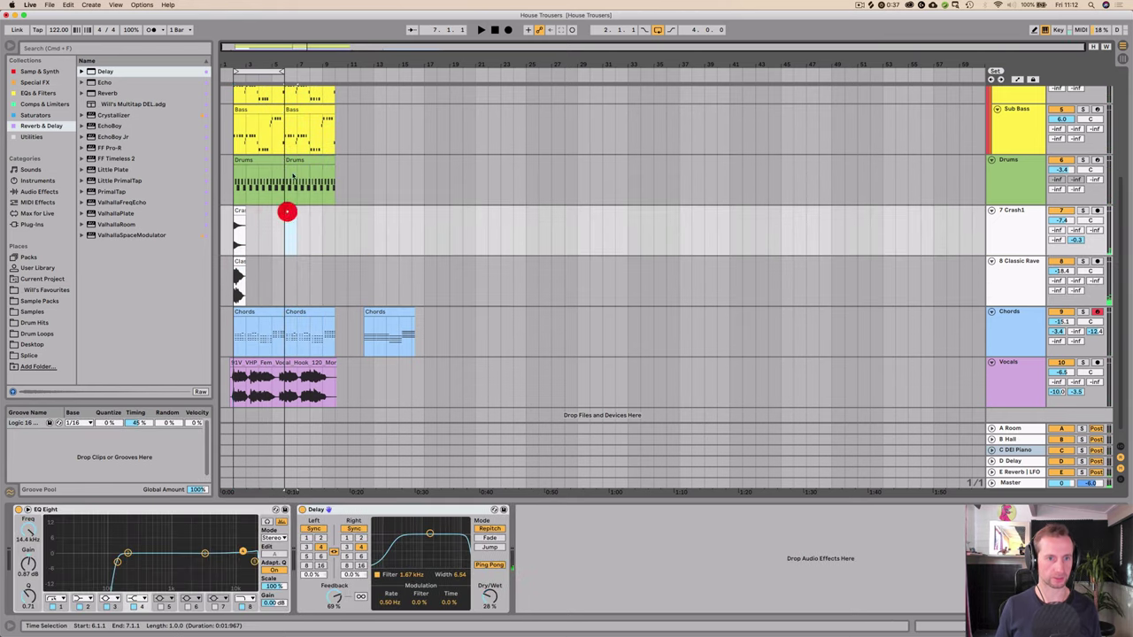
# Step: Extend the arrangement loop to eight bars starting at bar 2 and play it back
pyautogui.moveTo(282, 71); pyautogui.dragTo(329, 74)
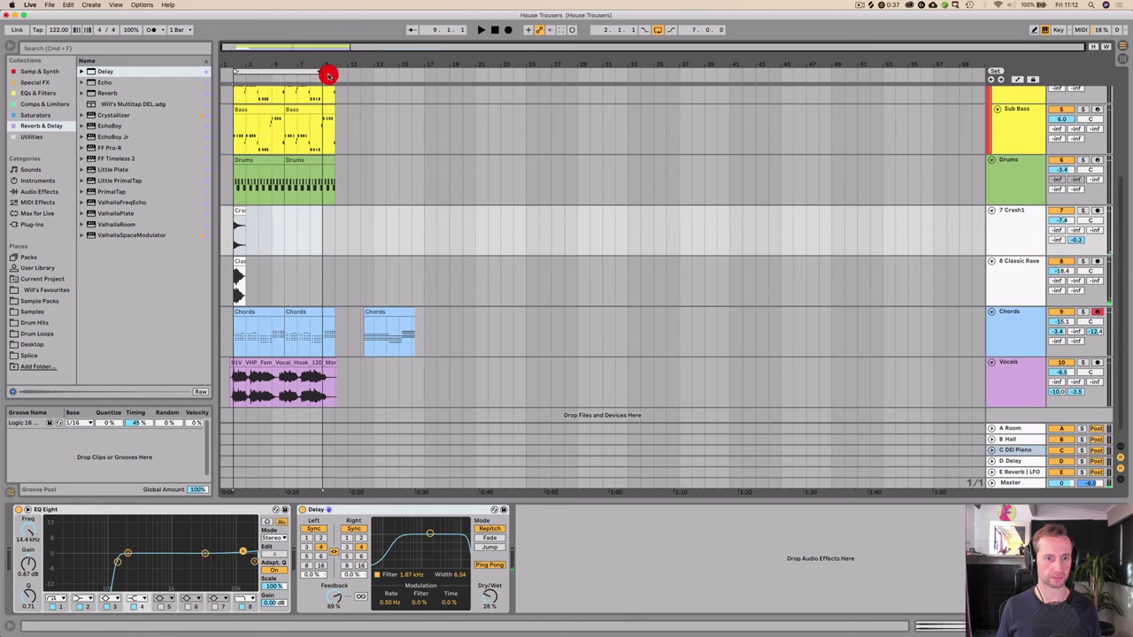
pyautogui.scroll(1, 333, 178)
pyautogui.scroll(3, 333, 178)
pyautogui.press('space')
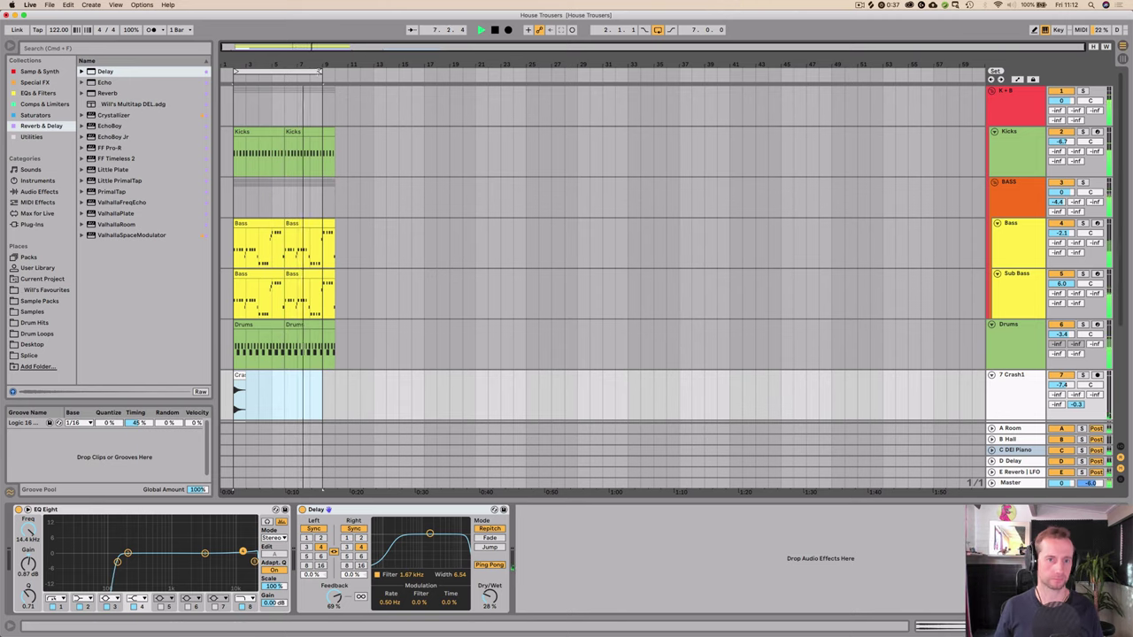
pyautogui.click(328, 72)
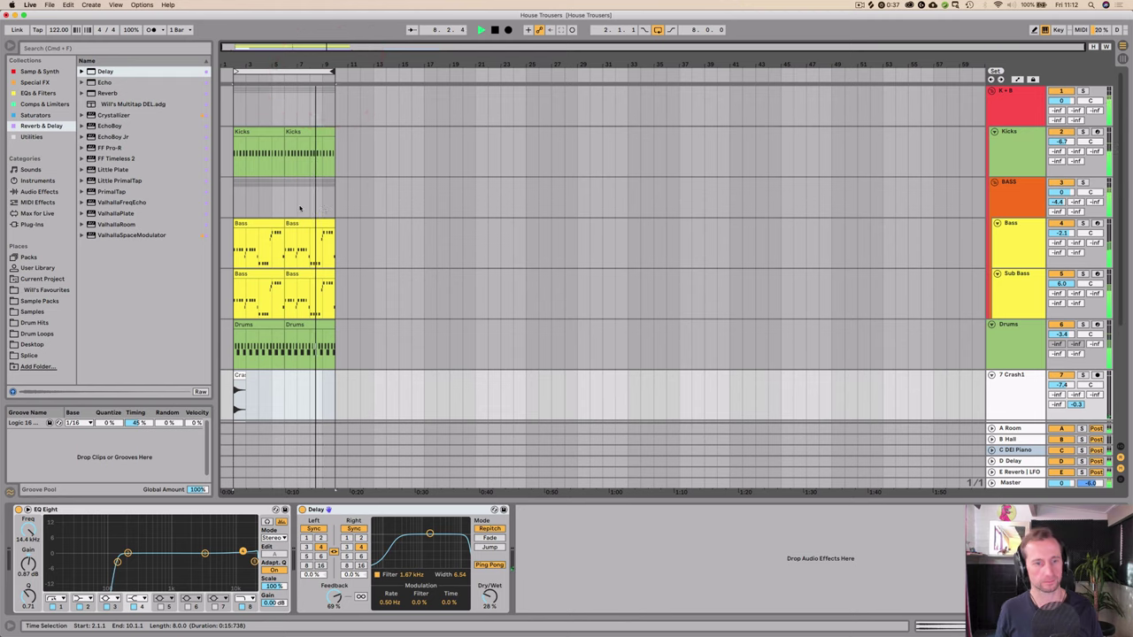
# Step: Stop playback and add a new audio track directly below Vocals
pyautogui.scroll(-5, 297, 208)
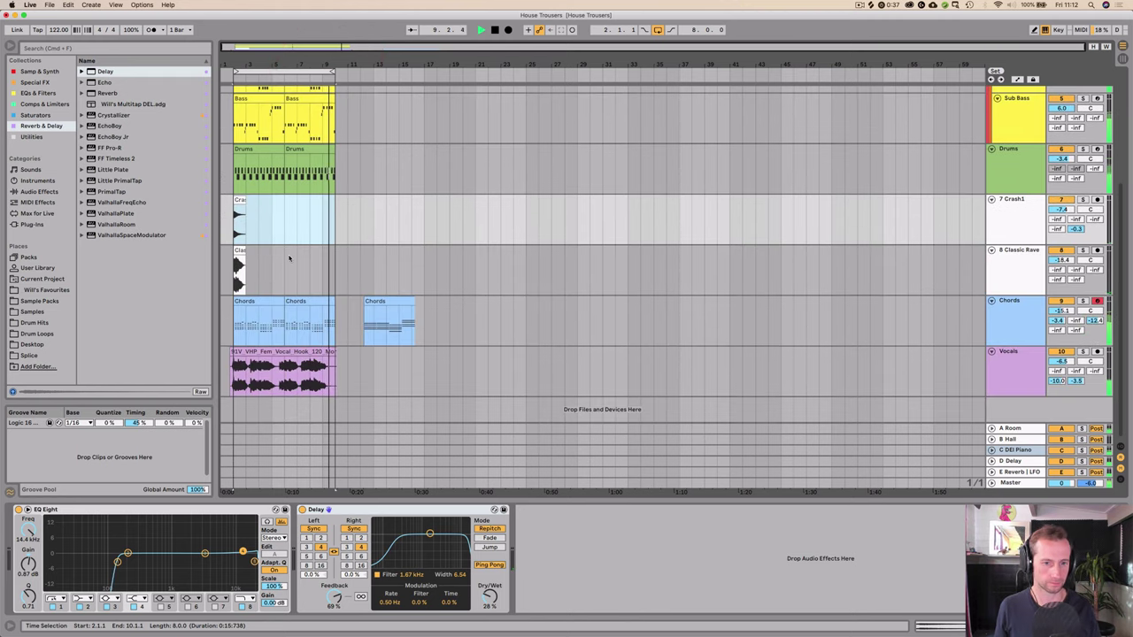
pyautogui.press('space')
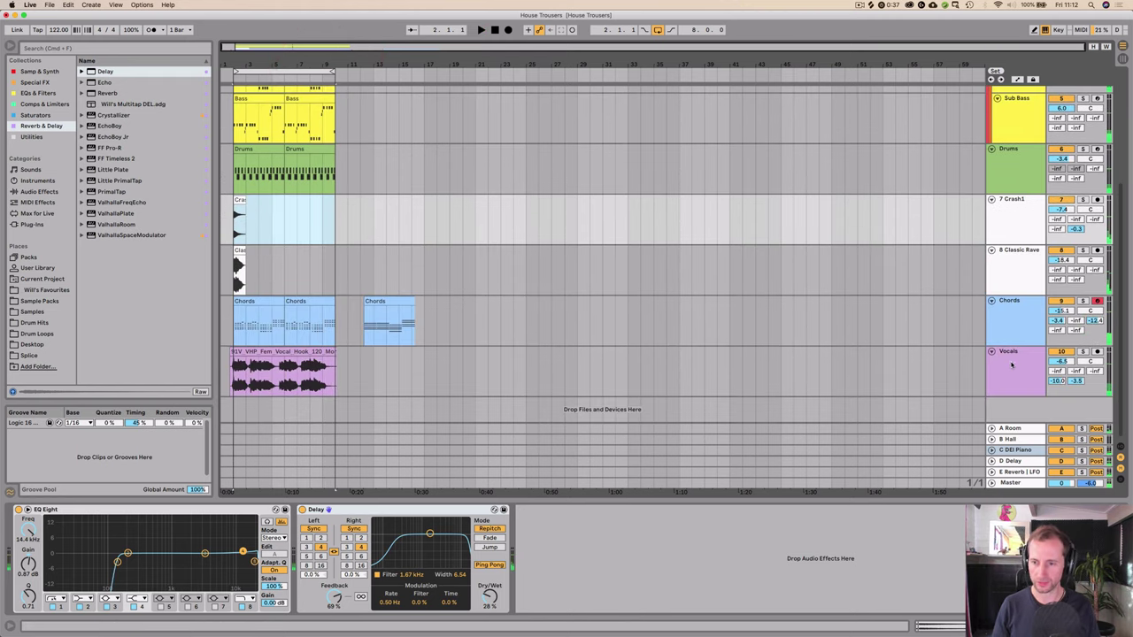
pyautogui.click(1009, 363)
pyautogui.press('super+t')
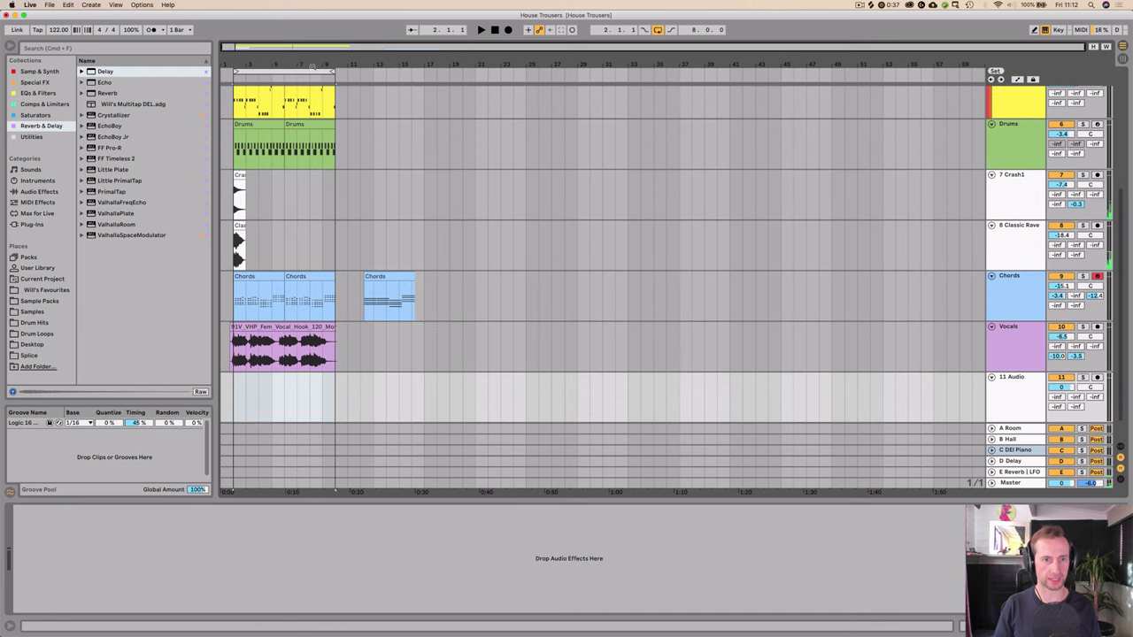
# Step: Copy the end of the vocal clip, from 8.4.1 to about 9.3.3, onto the new audio track and open the copied clip
pyautogui.moveTo(312, 66); pyautogui.dragTo(334, 316)
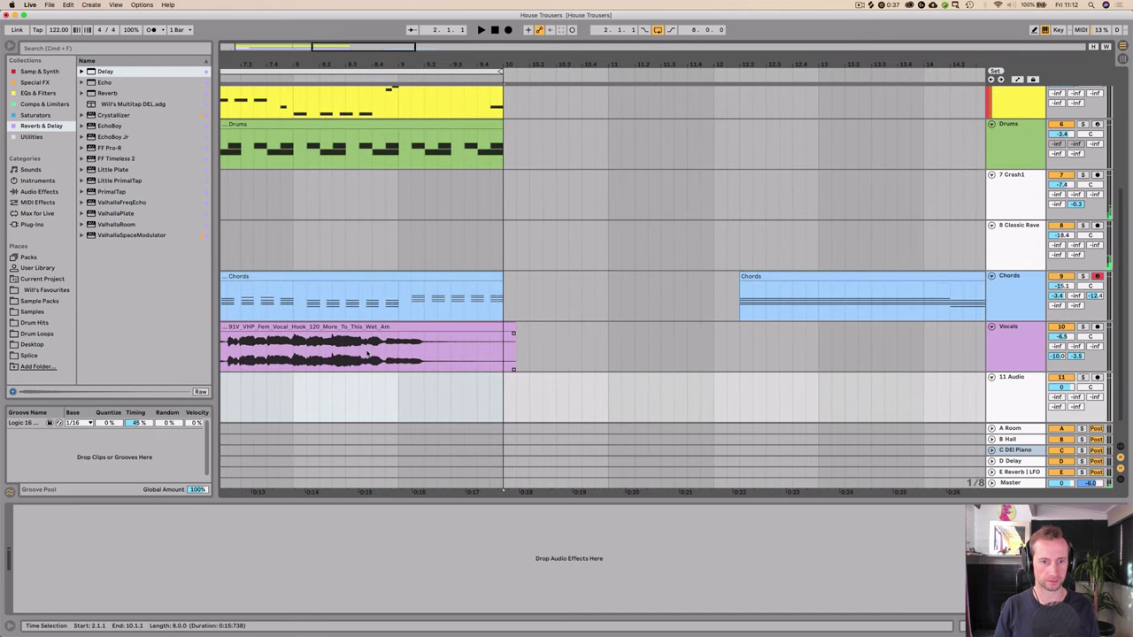
pyautogui.moveTo(368, 354); pyautogui.dragTo(467, 354)
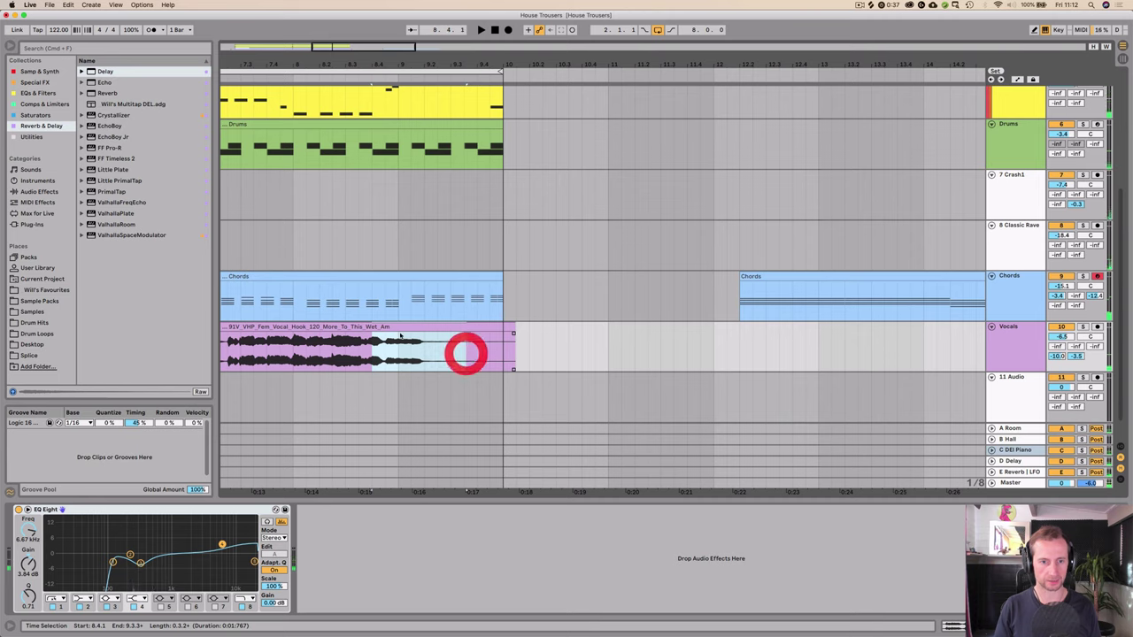
pyautogui.moveTo(400, 336); pyautogui.dragTo(397, 377)
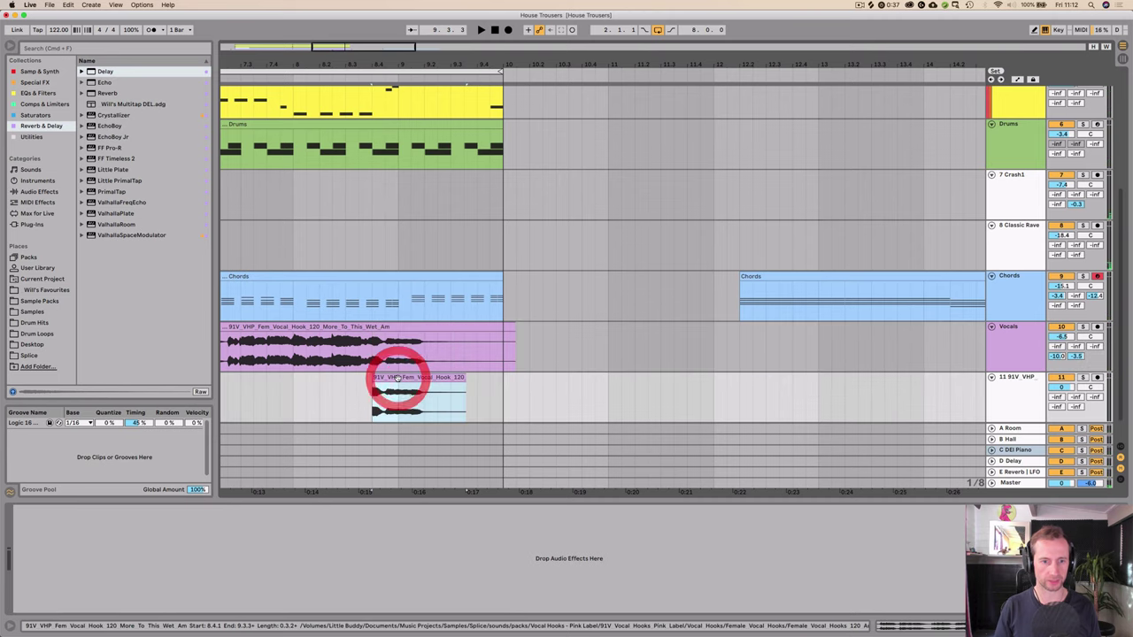
pyautogui.doubleClick(398, 377)
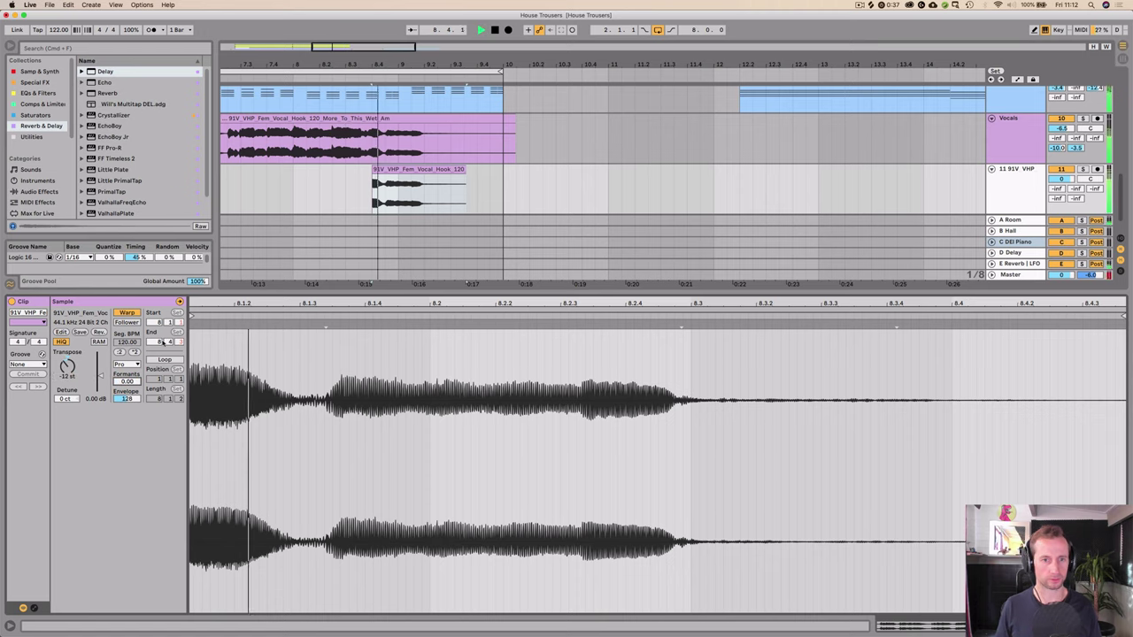
# Step: Lower the copied vocal's track volume to -32.0 dB while auditioning it, and move the clip to start at 9.2.1
pyautogui.press('space')
pyautogui.moveTo(1062, 179); pyautogui.dragTo(1061, 209)
pyautogui.press('space')
pyautogui.press('space')
pyautogui.moveTo(428, 169); pyautogui.dragTo(473, 170)
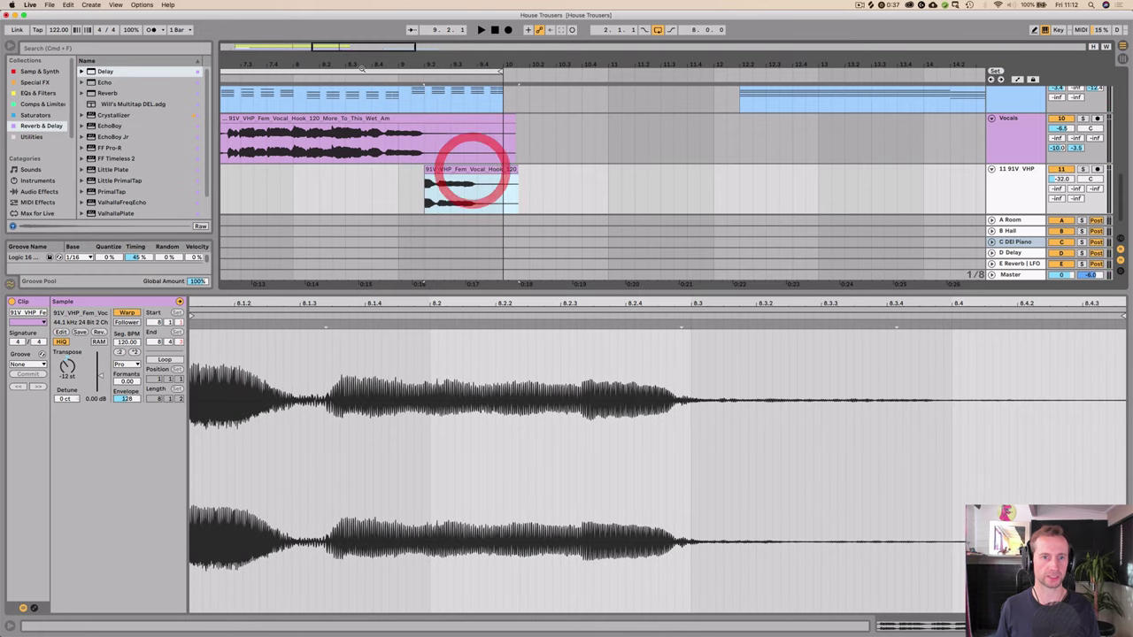
# Step: Play the loop's end, setting the copied vocal track's volume to -10.3 dB and its Reverb | LFO send to -15.3 dB
pyautogui.click(357, 73)
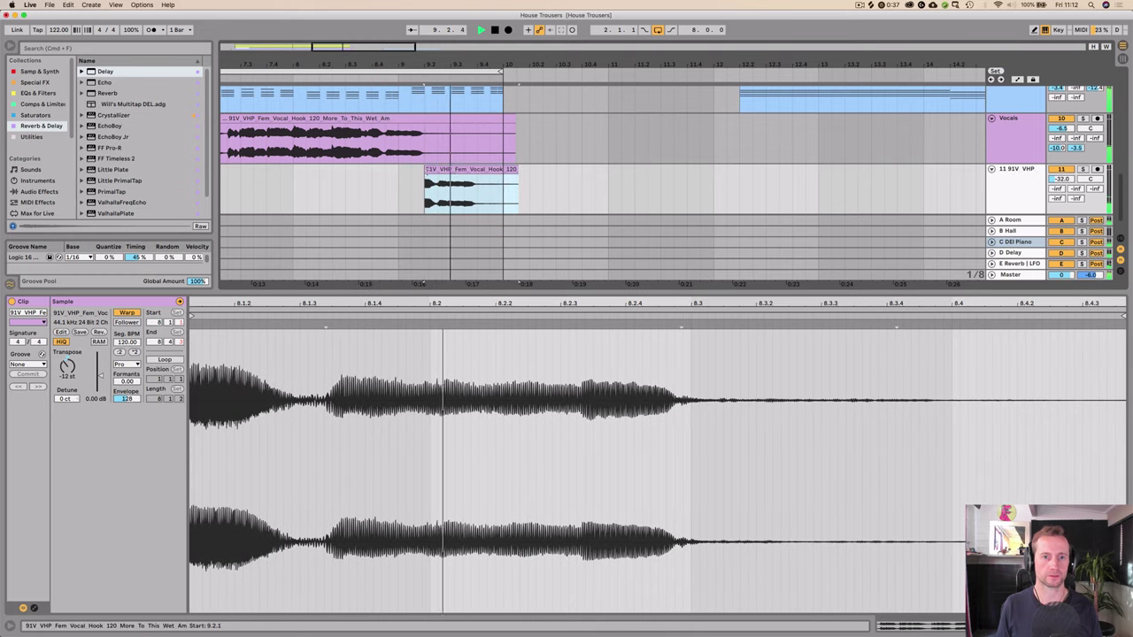
pyautogui.press('space')
pyautogui.moveTo(1062, 178)
pyautogui.mouseDown()
pyautogui.moveTo(1062, 166)
pyautogui.moveTo(1063, 180)
pyautogui.mouseUp()
pyautogui.press('space')
pyautogui.press('space')
pyautogui.press('space')
pyautogui.press('space')
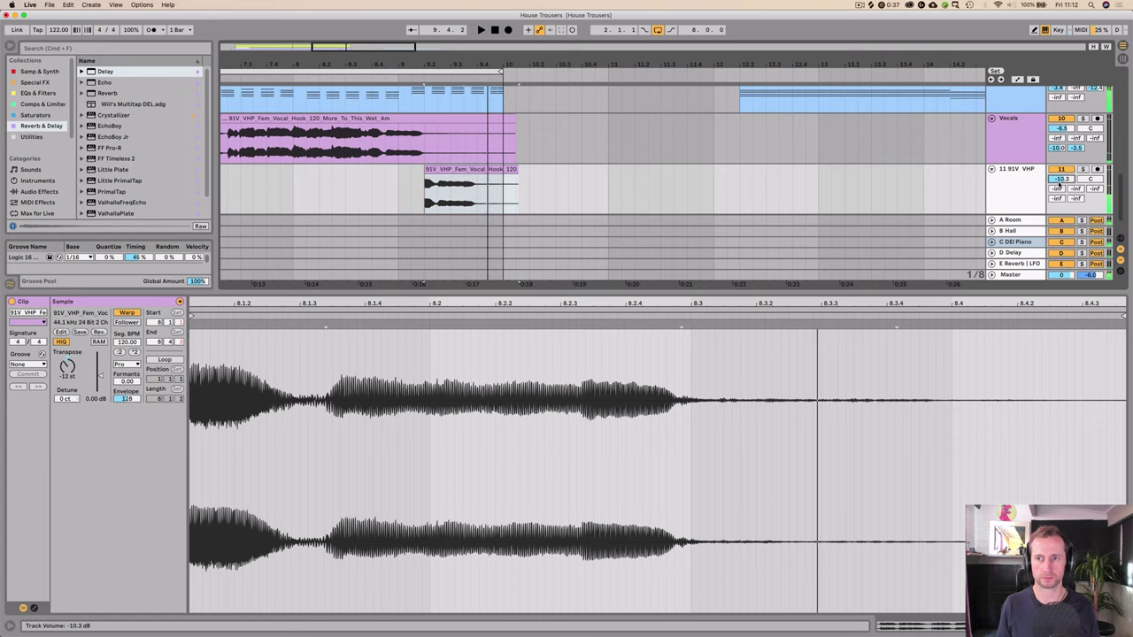
pyautogui.press('space')
pyautogui.press('space')
pyautogui.press('space')
pyautogui.click(273, 77)
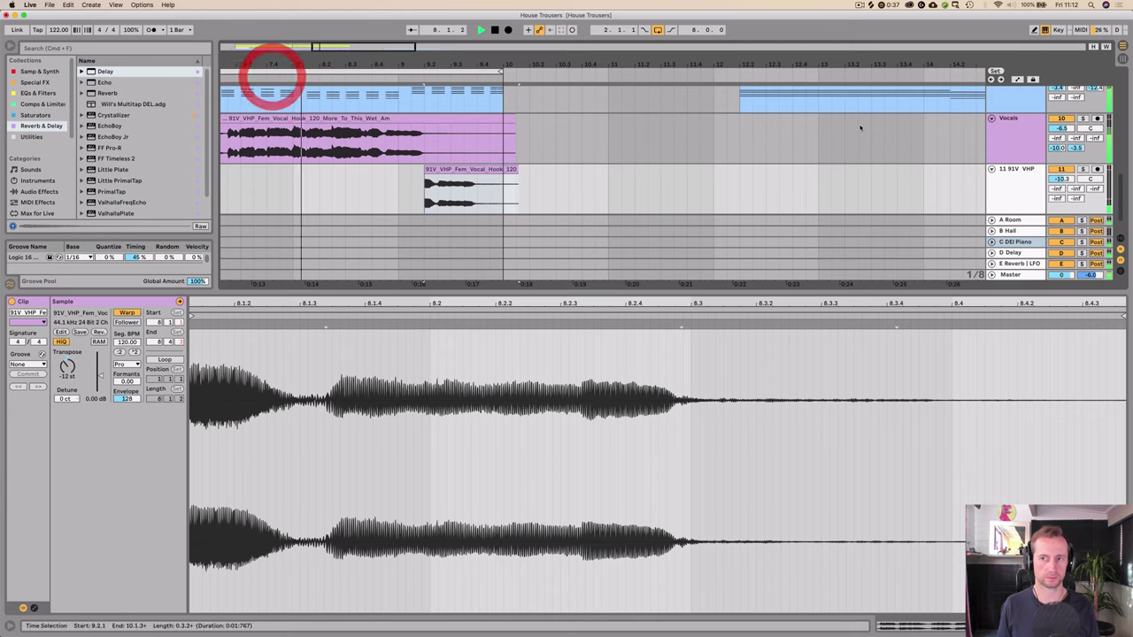
pyautogui.moveTo(1070, 200); pyautogui.dragTo(1071, 188)
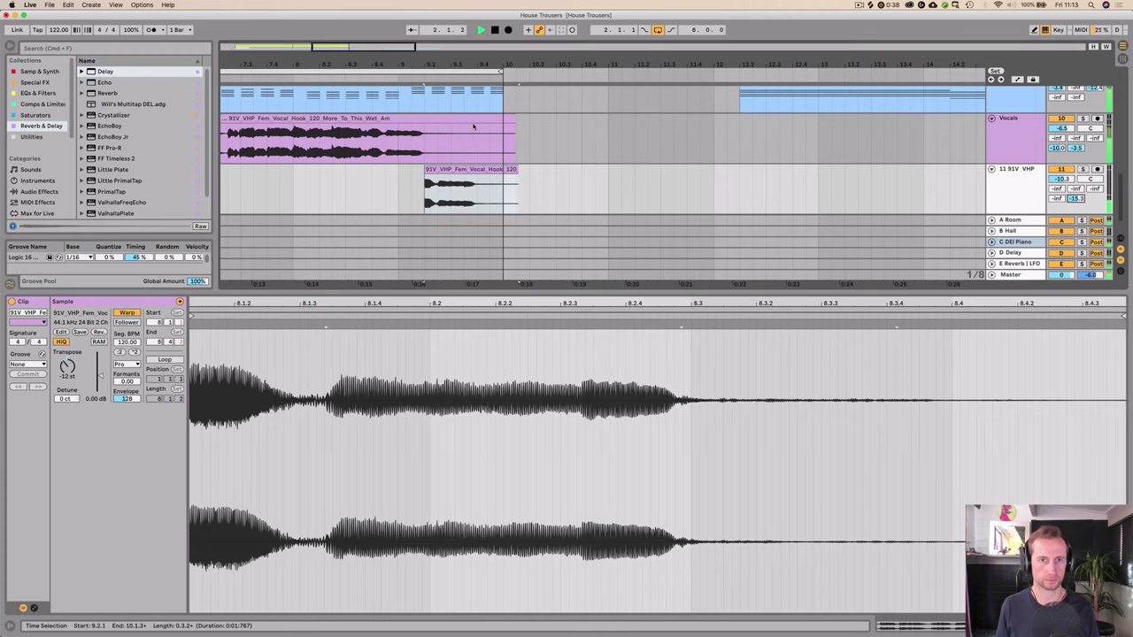
# Step: Play the full loop with the K + B group collapsed, and insert a new audio track below Drums
pyautogui.moveTo(414, 59); pyautogui.dragTo(325, 62)
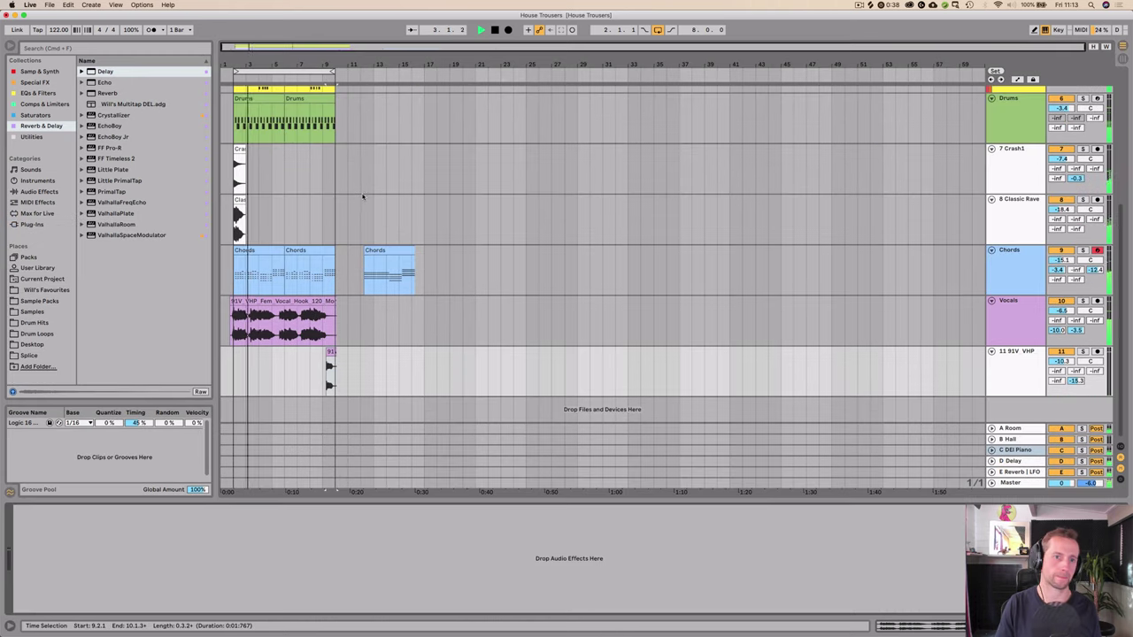
pyautogui.scroll(5, 341, 195)
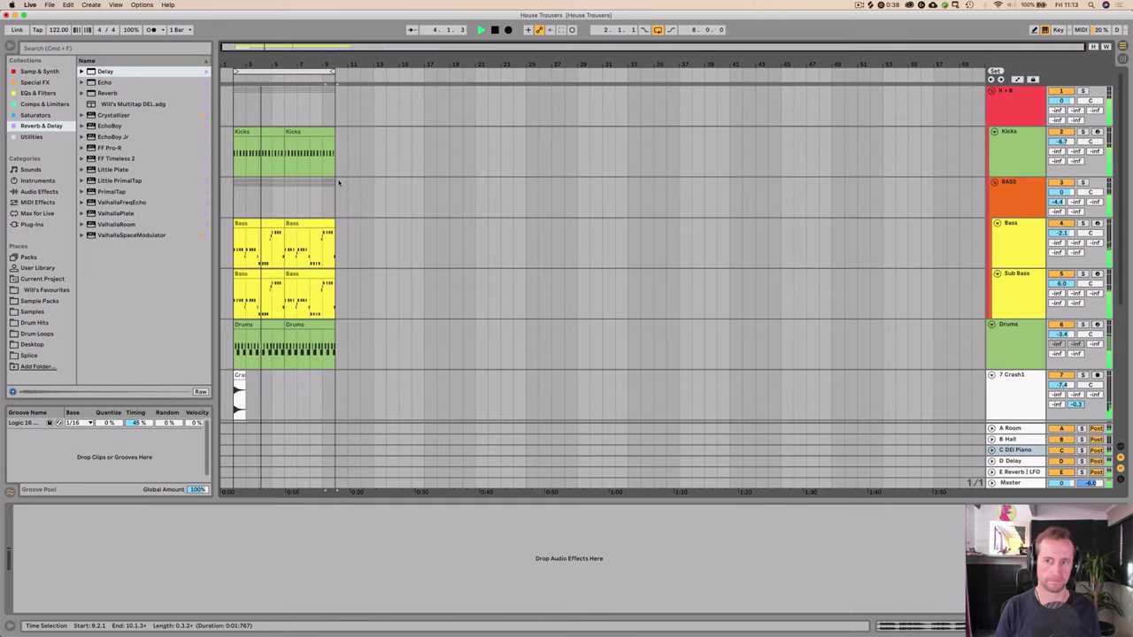
pyautogui.scroll(-5, 993, 118)
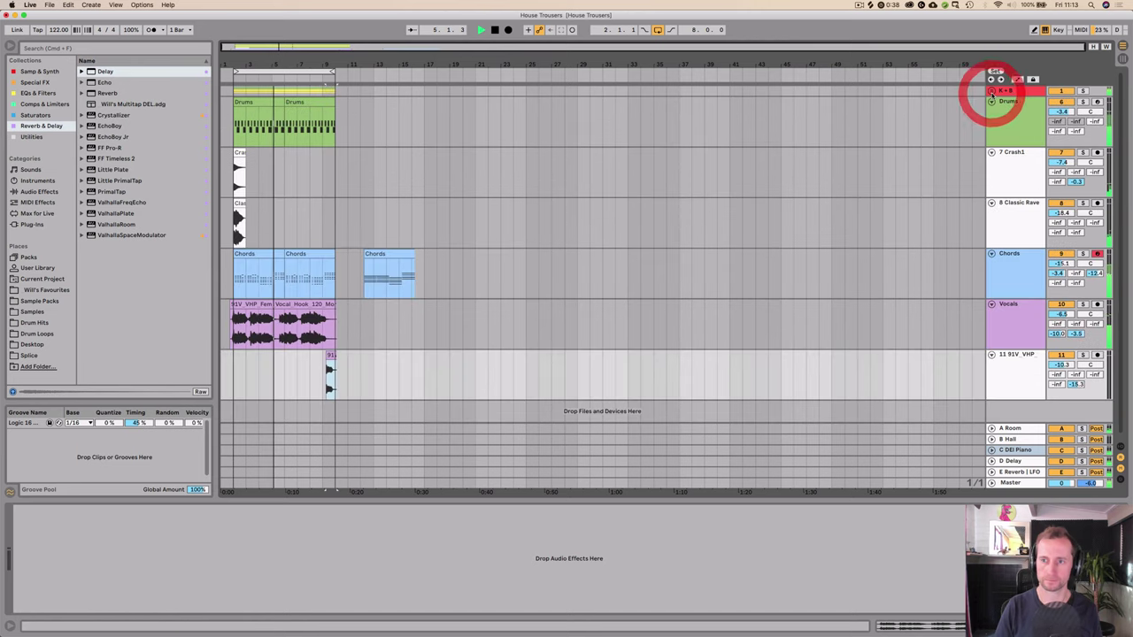
pyautogui.click(1006, 134)
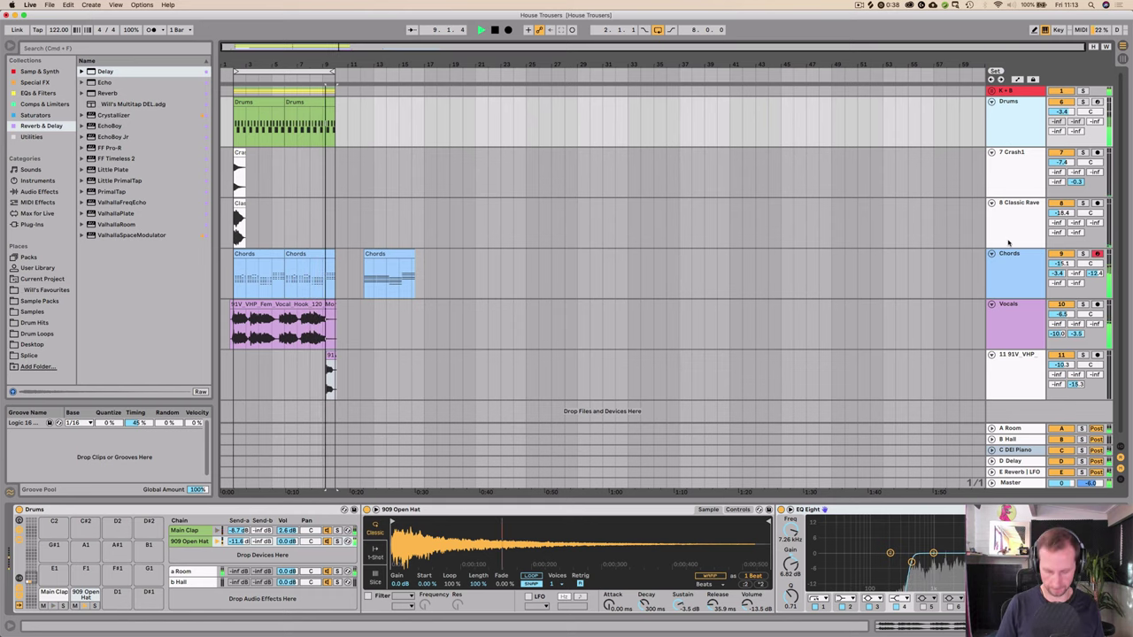
pyautogui.press('space')
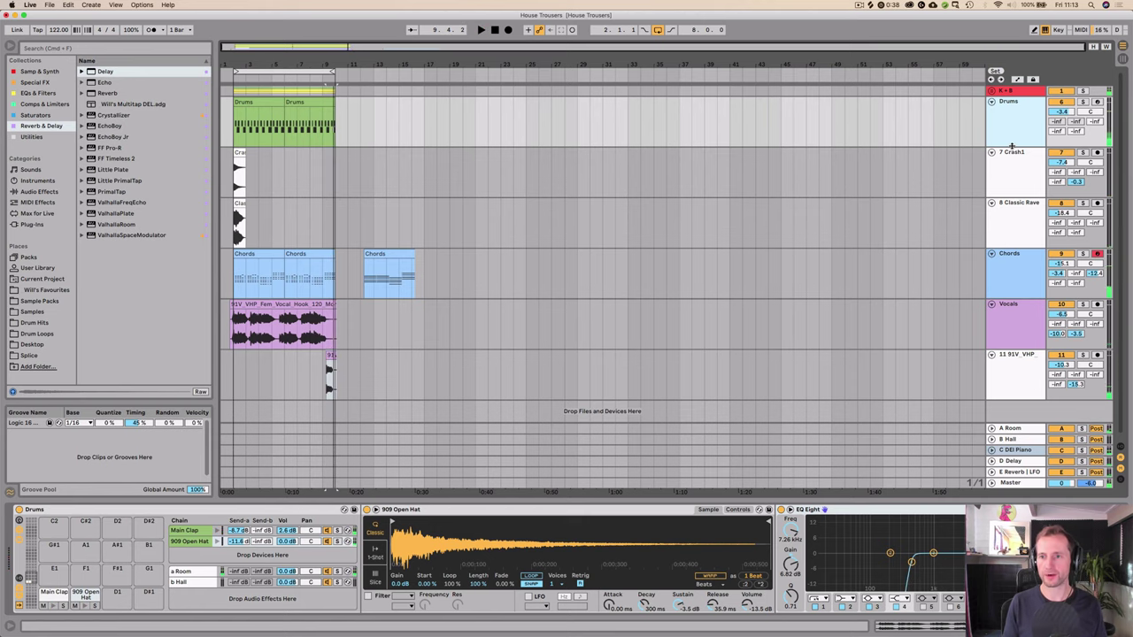
pyautogui.press('super+t')
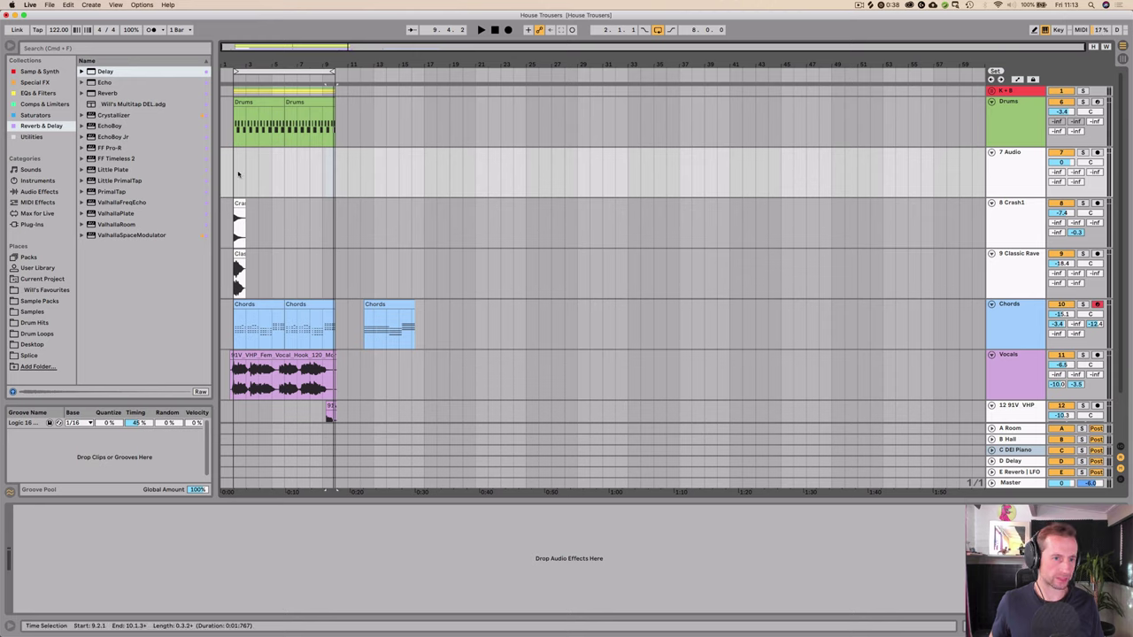
# Step: Look through the House / Techno folder in the Drum Loops library
pyautogui.click(36, 323)
pyautogui.click(36, 334)
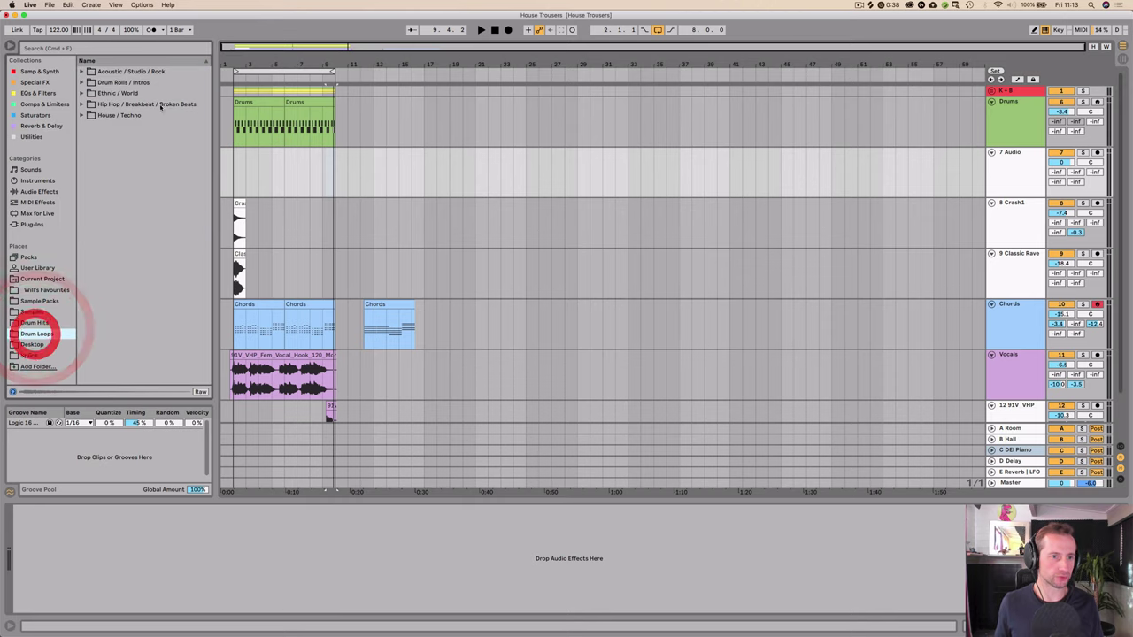
pyautogui.click(111, 94)
pyautogui.press('Down')
pyautogui.press('Down')
pyautogui.press('Right')
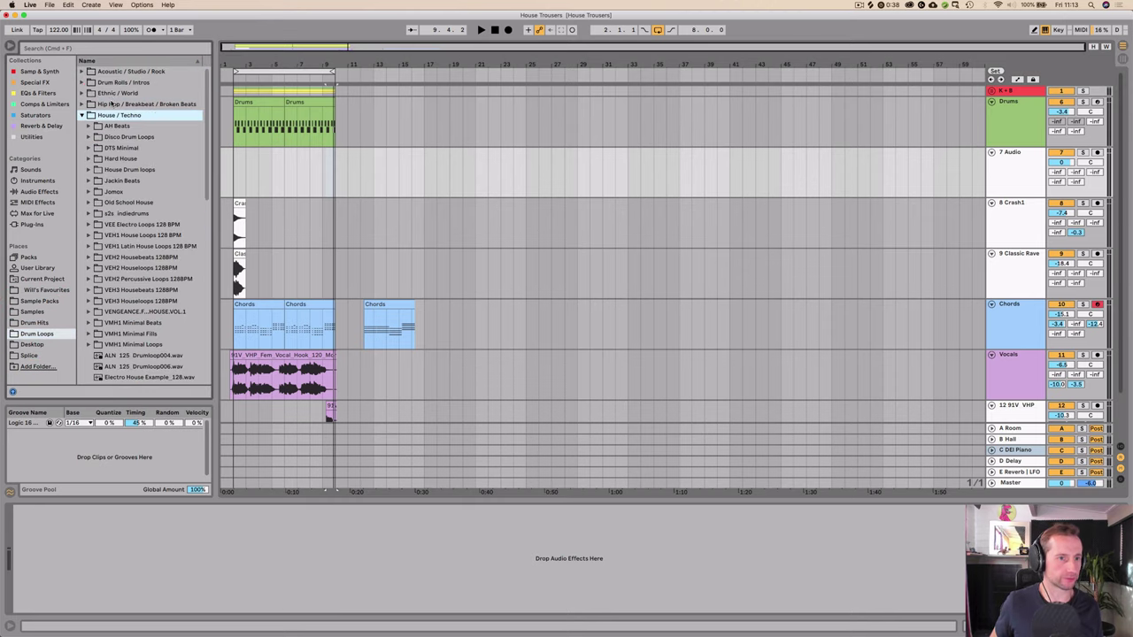
pyautogui.press('Left')
# Step: Open the Shaker Loops folder inside Ethnic / World
pyautogui.click(104, 75)
pyautogui.press('Down')
pyautogui.press('Down')
pyautogui.press('Right')
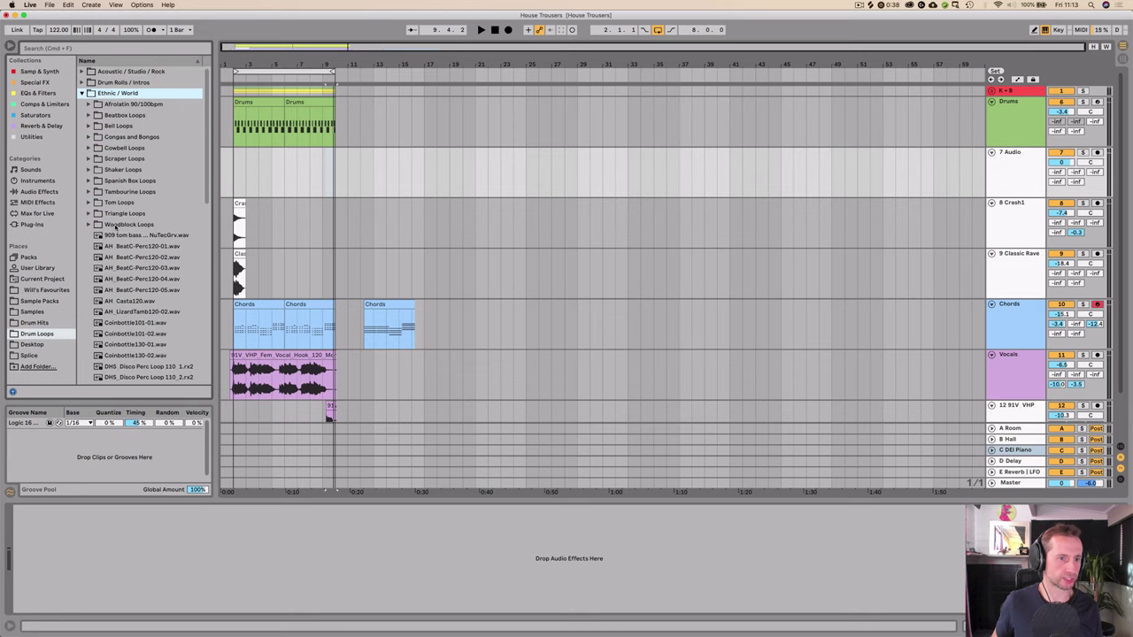
pyautogui.click(118, 172)
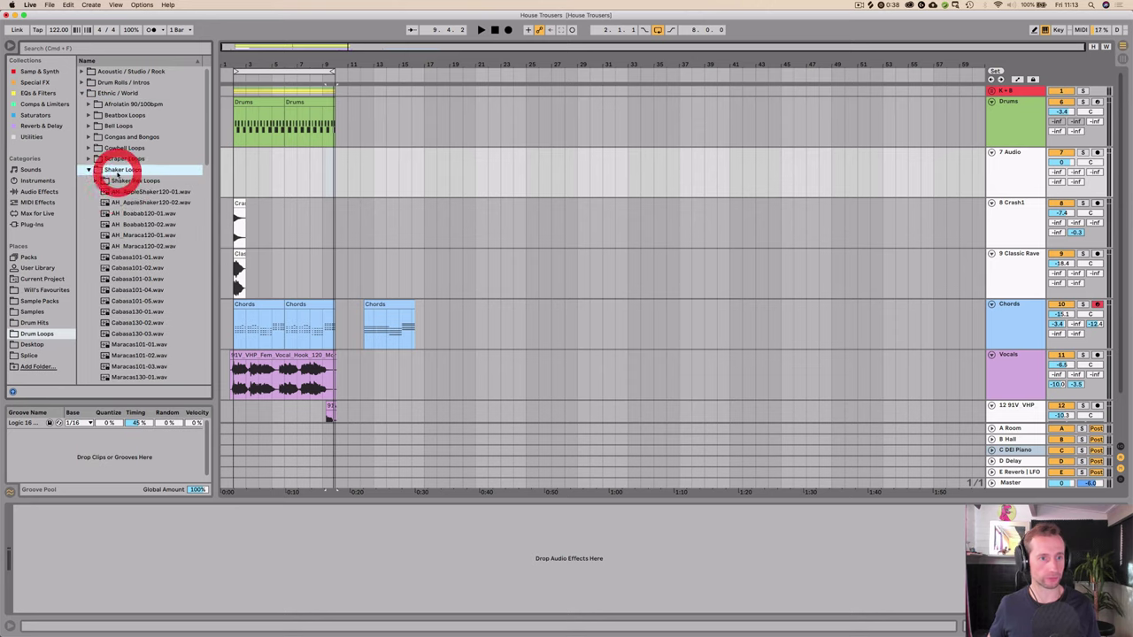
pyautogui.press('Right')
# Step: Audition the AppleShaker and Boabab loops, and place AH_AppleShaker120-02.wav on the new audio track at bar 2
pyautogui.click(124, 201)
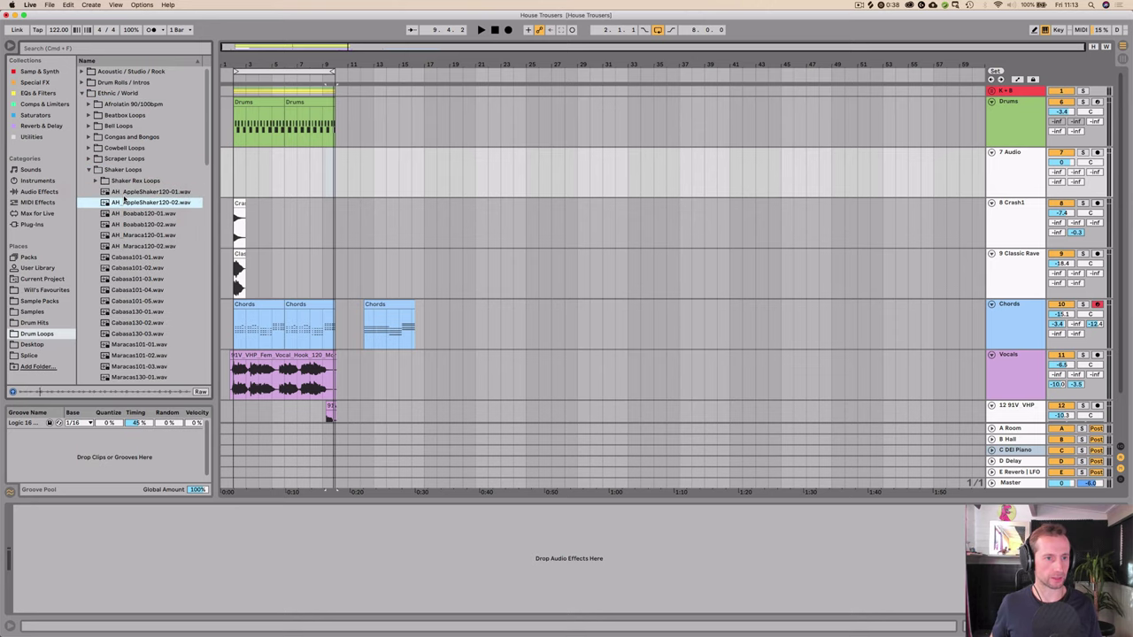
pyautogui.press('Up')
pyautogui.press('Down')
pyautogui.click(133, 215)
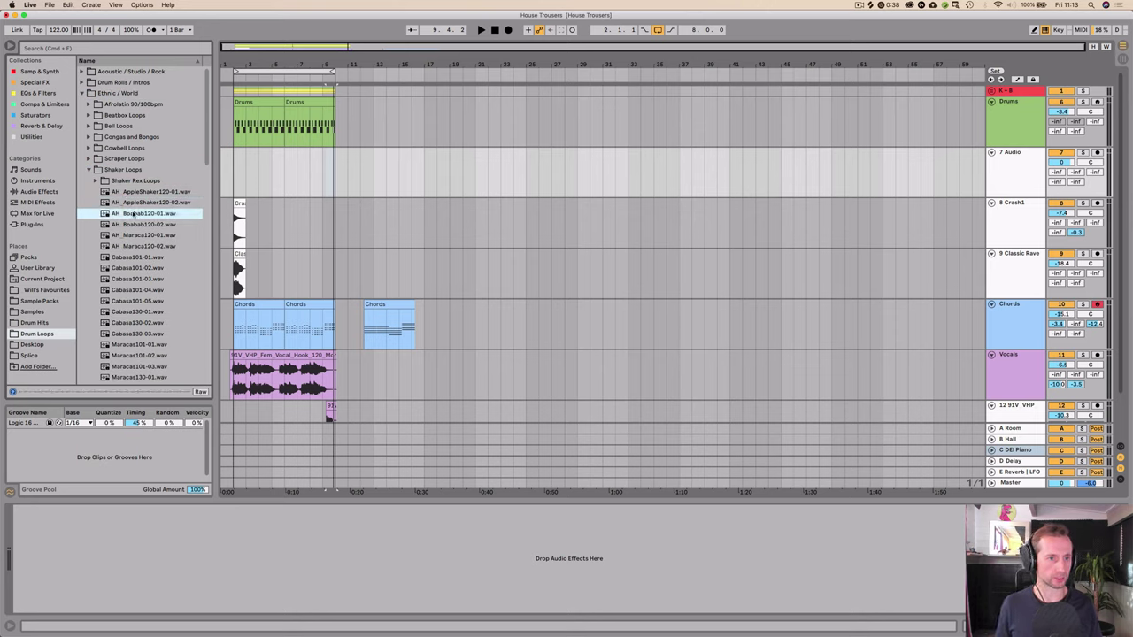
pyautogui.press('Up')
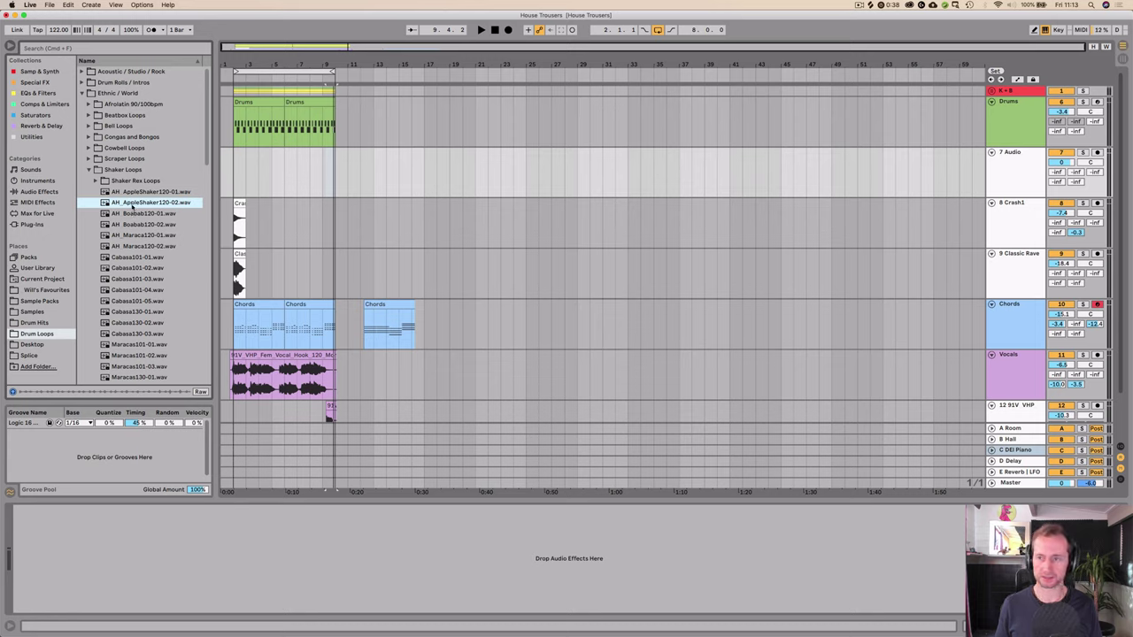
pyautogui.moveTo(136, 202); pyautogui.dragTo(237, 162)
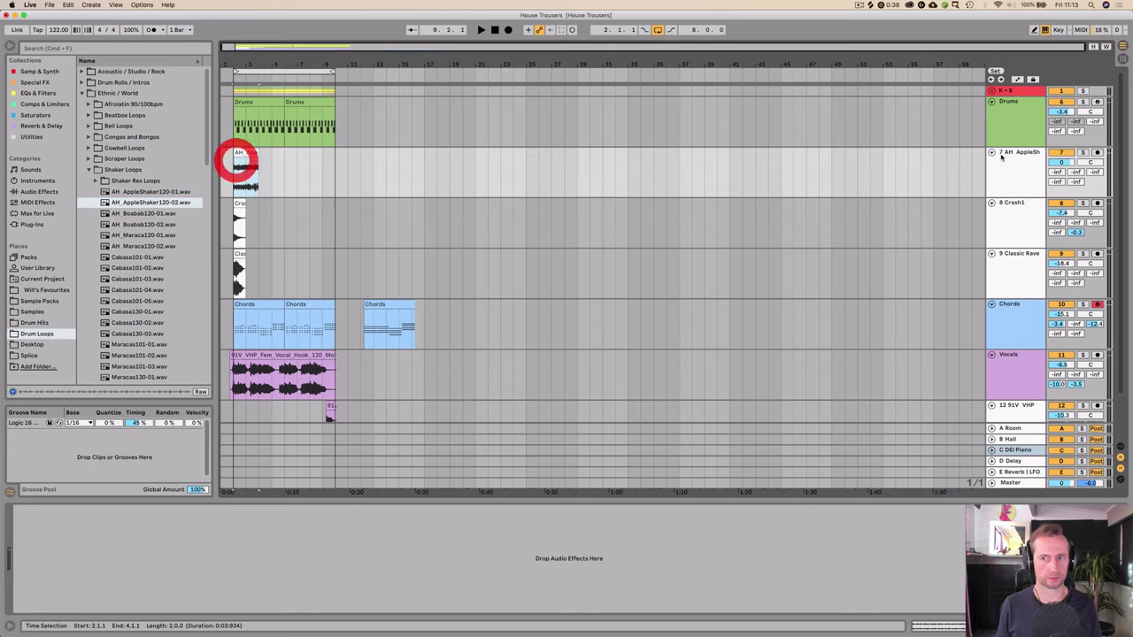
# Step: Extend the shaker clip to bar 10 and set its track volume to -11.2 dB during playback
pyautogui.moveTo(1061, 162); pyautogui.dragTo(1062, 175)
pyautogui.press('space')
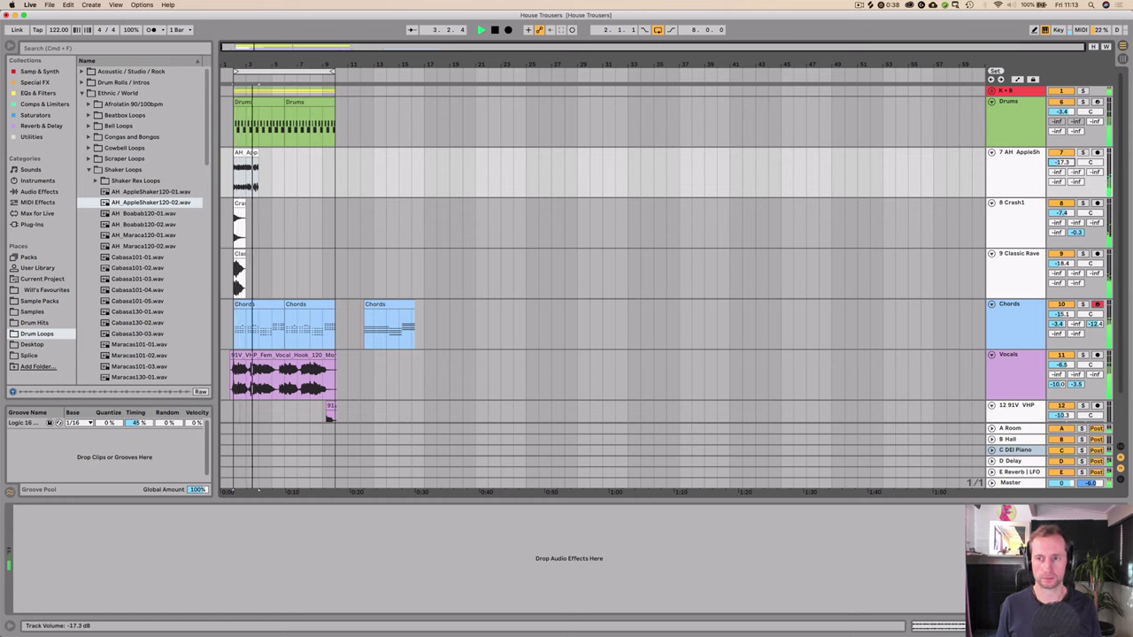
pyautogui.moveTo(259, 152); pyautogui.dragTo(337, 153)
pyautogui.moveTo(1062, 163); pyautogui.dragTo(1061, 159)
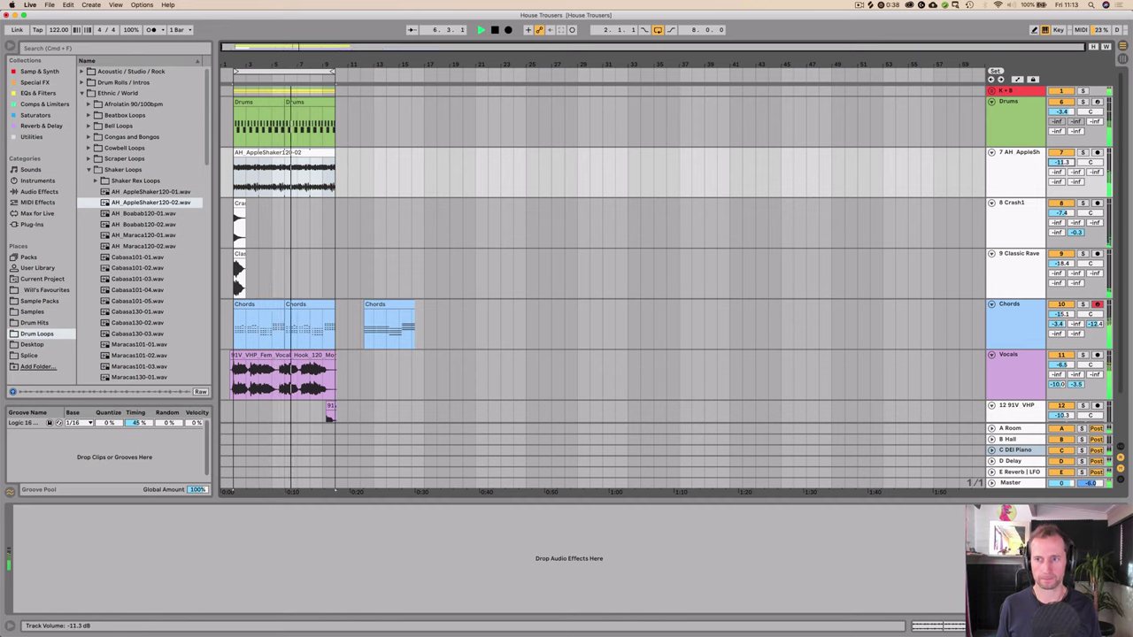
# Step: Add EQ Eight to the shaker track and raise its low-cut frequency to 2.44 kHz
pyautogui.click(990, 175)
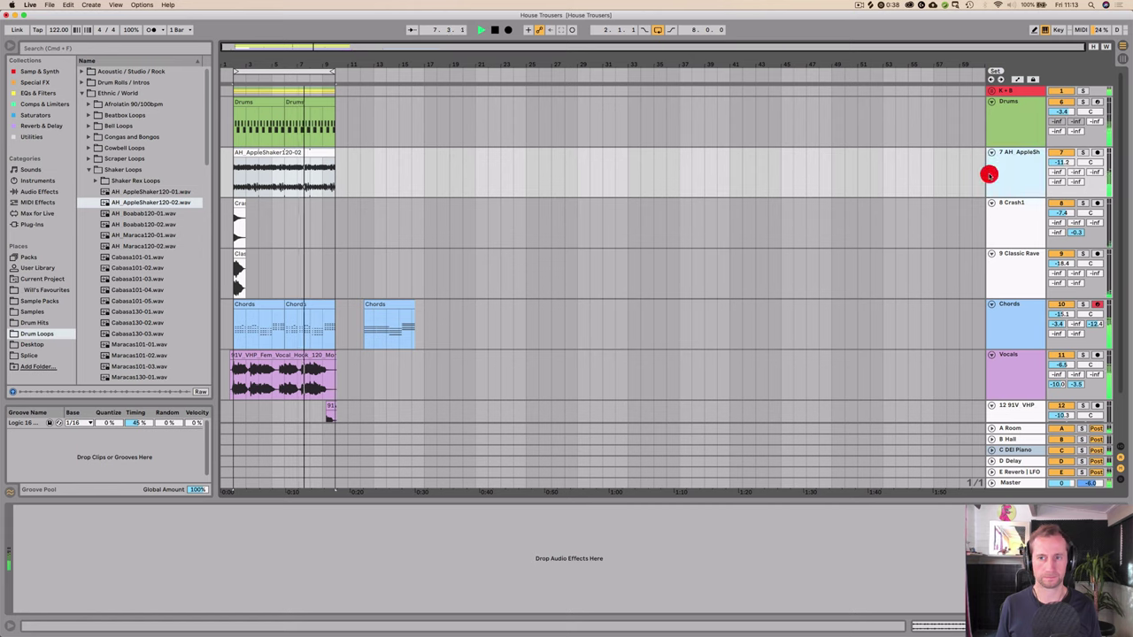
pyautogui.click(27, 92)
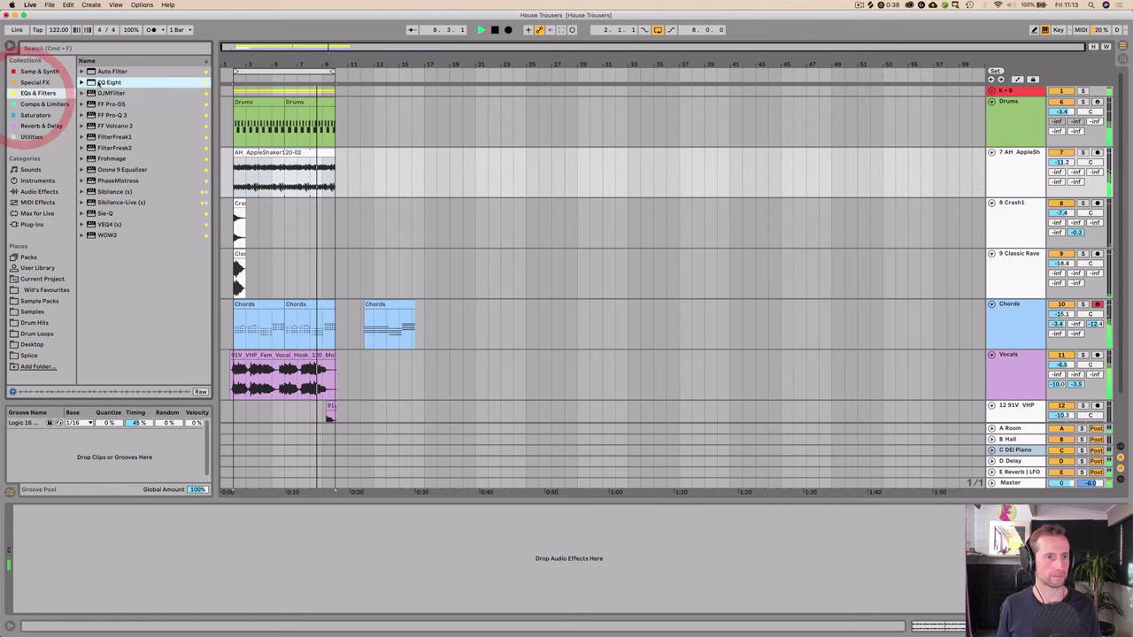
pyautogui.click(115, 536)
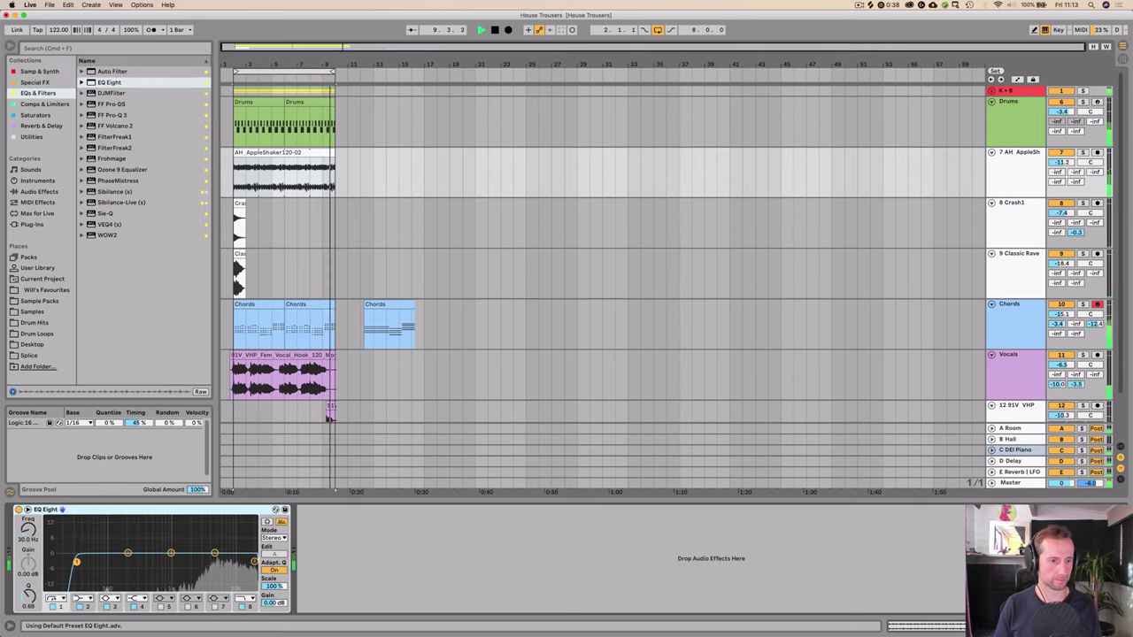
pyautogui.moveTo(28, 530); pyautogui.dragTo(28, 463)
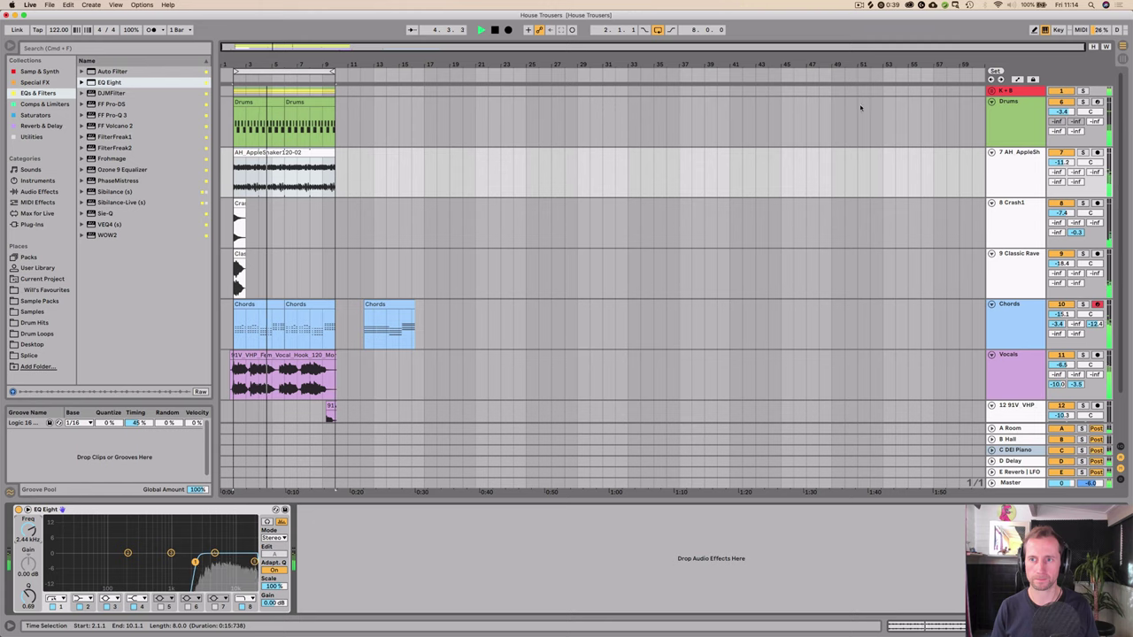
# Step: Copy LFOTool from the Chords track and place it after EQ Eight on the AppleShaker track
pyautogui.click(1020, 342)
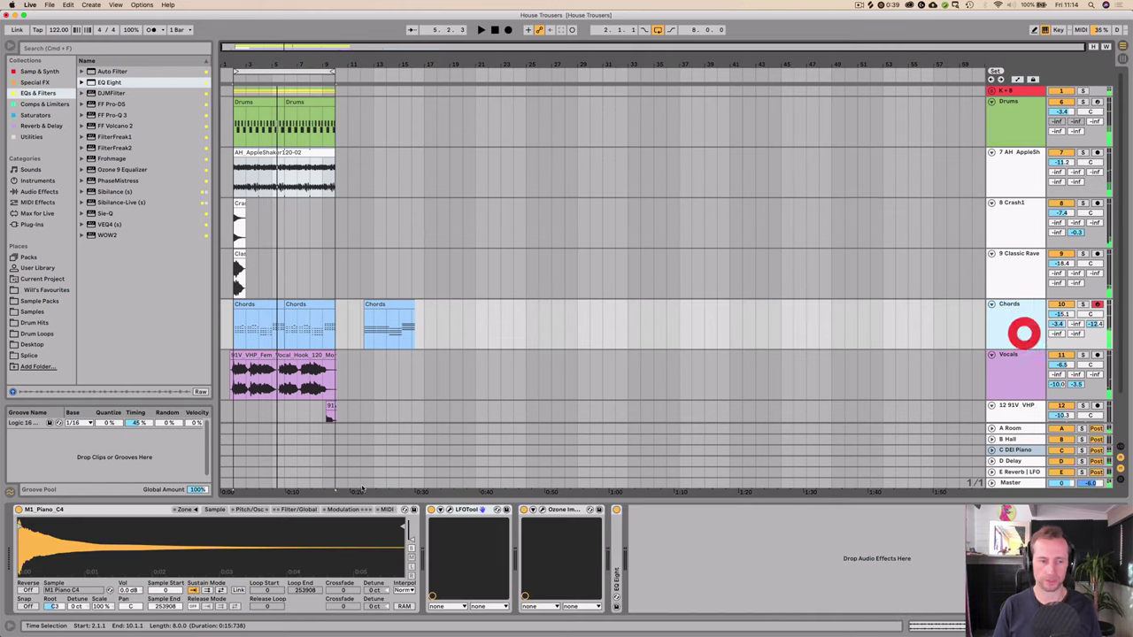
pyautogui.press('space')
pyautogui.click(478, 509)
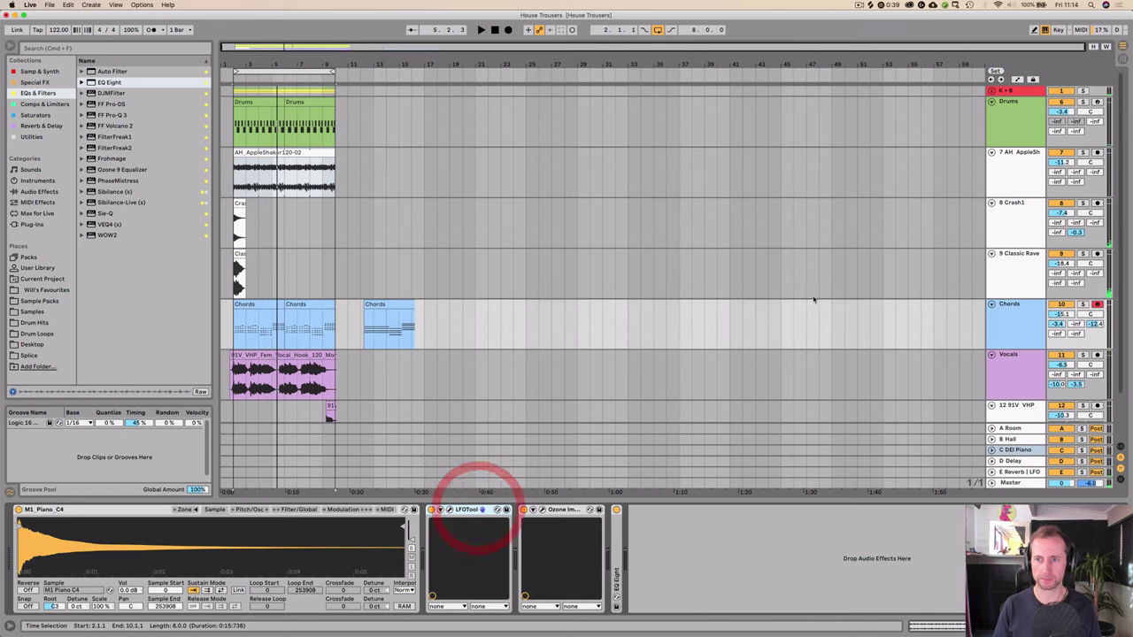
pyautogui.click(1010, 172)
pyautogui.click(466, 564)
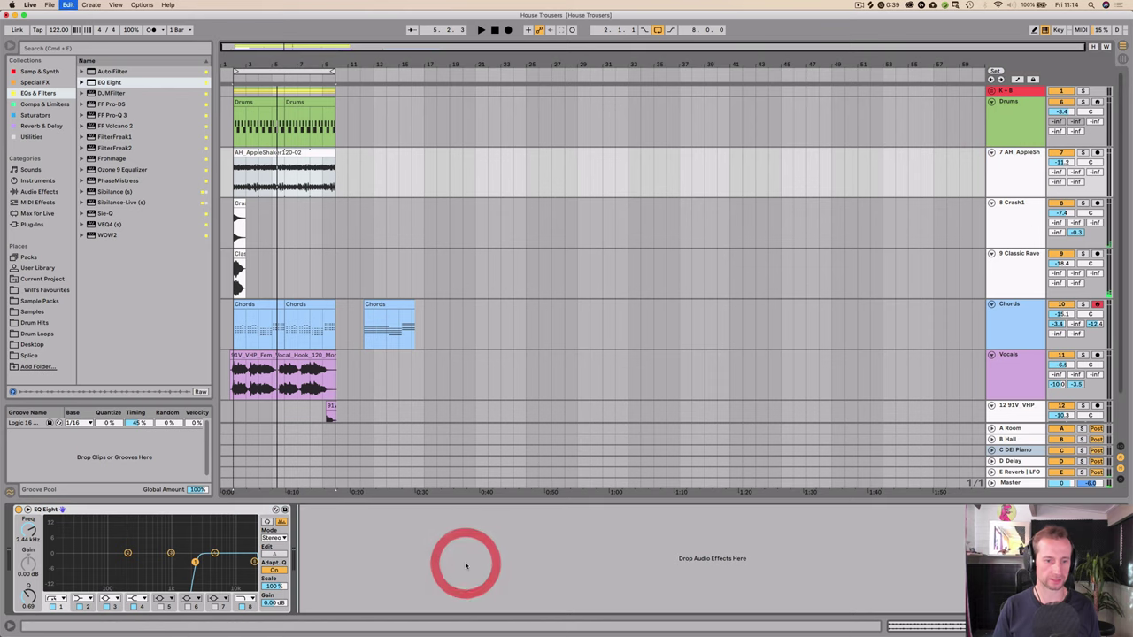
pyautogui.click(320, 511)
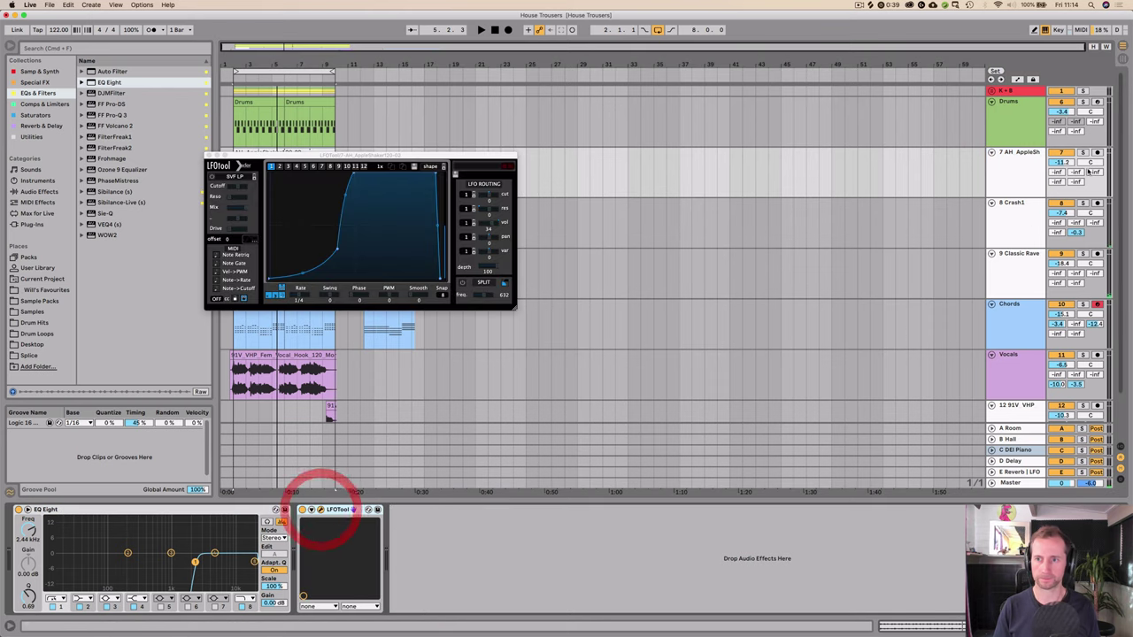
# Step: Solo the K+B, Drums and AppleShaker tracks and compare playback with LFOTool bypassed and active
pyautogui.click(1082, 91)
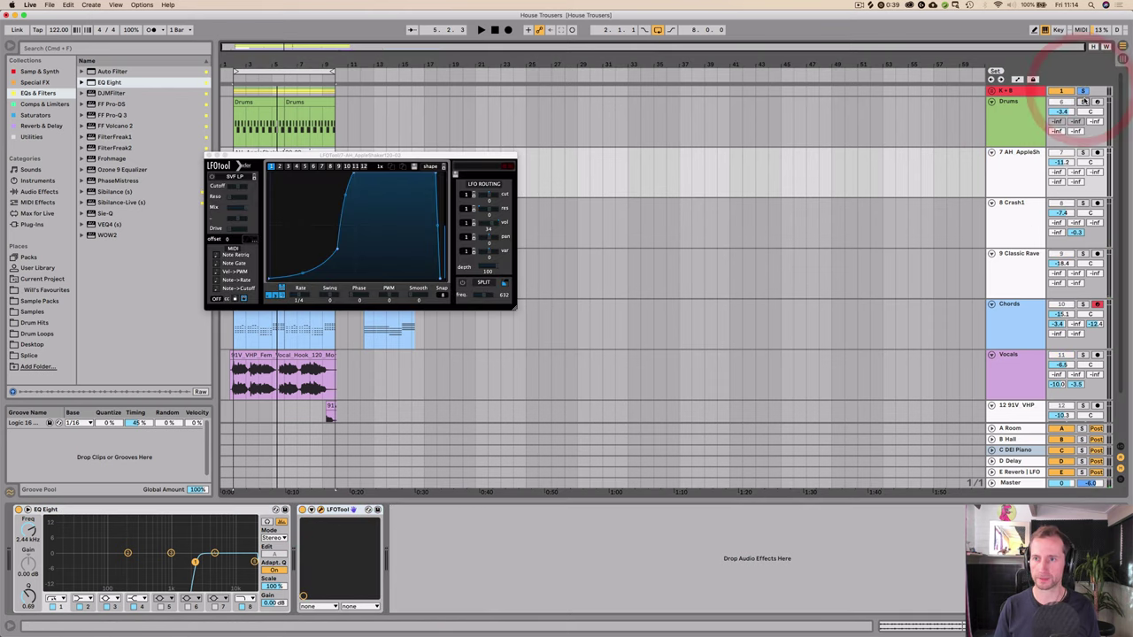
pyautogui.click(1085, 99)
pyautogui.click(1083, 152)
pyautogui.press('space')
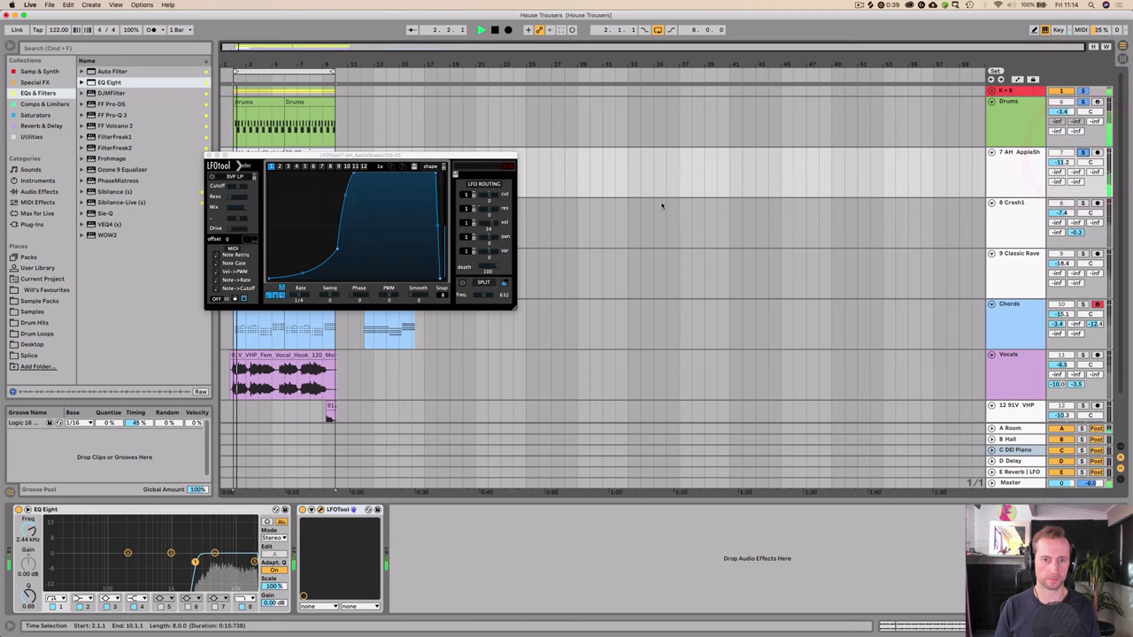
pyautogui.click(303, 511)
pyautogui.click(303, 511)
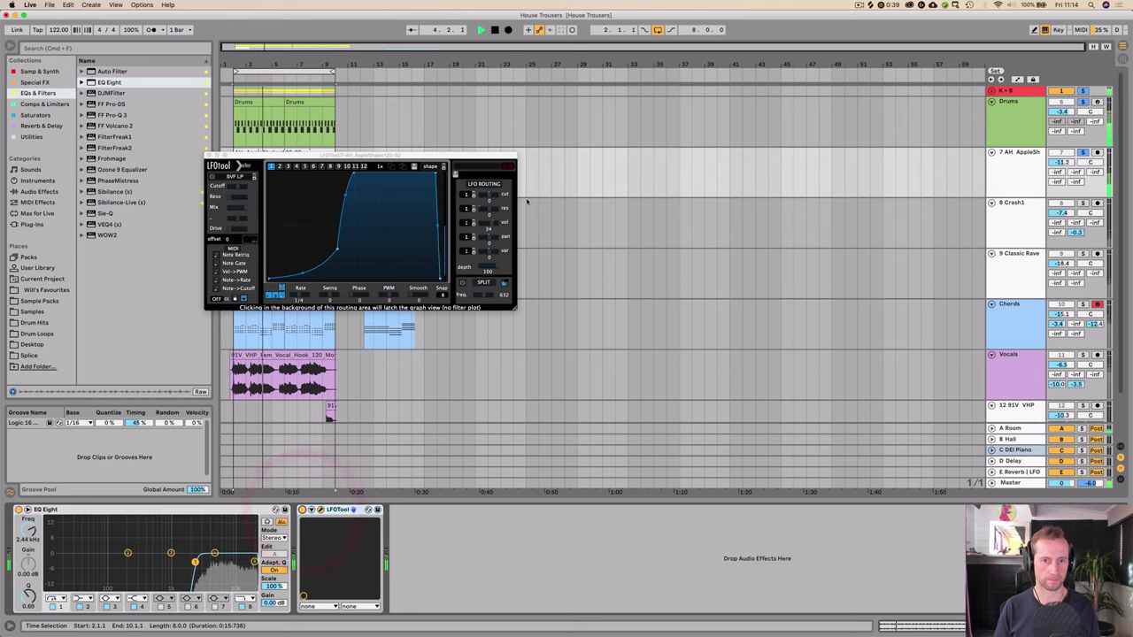
# Step: Set the shaker LFOTool's volume amount to 100 and reshape its LFO curve with a short flat start and an earlier rise
pyautogui.moveTo(497, 232); pyautogui.dragTo(519, 227)
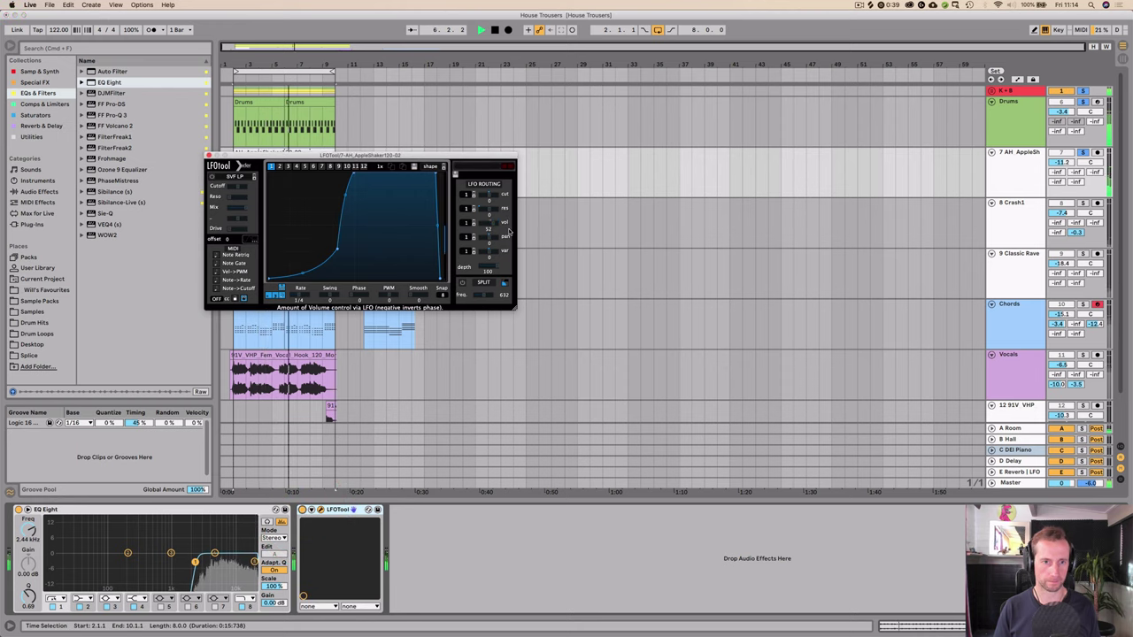
pyautogui.click(422, 241)
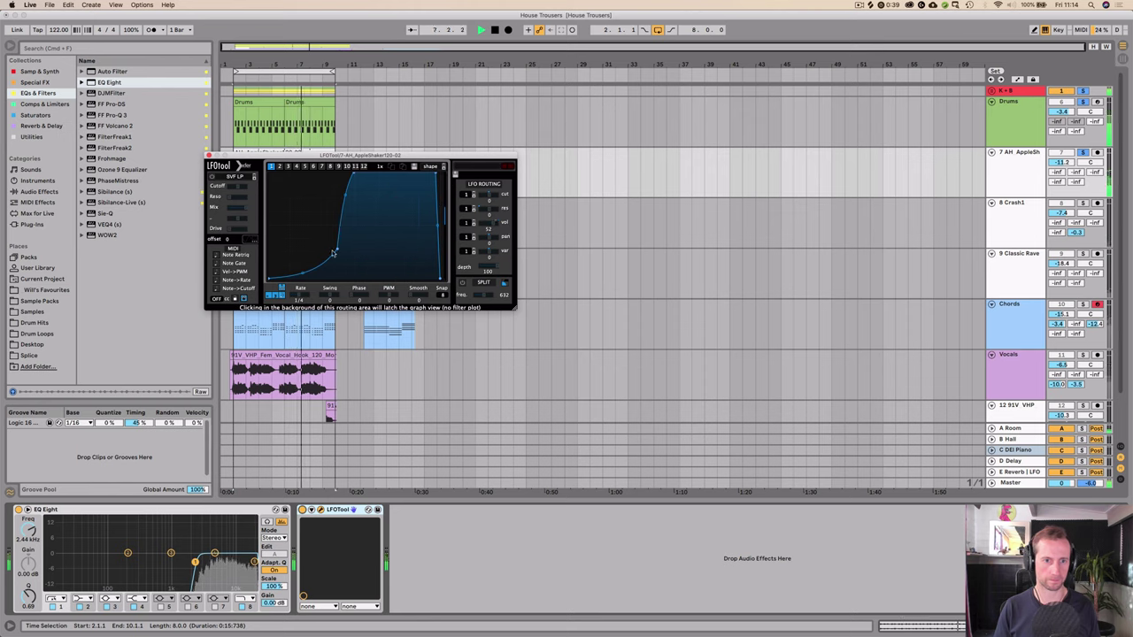
pyautogui.moveTo(324, 266); pyautogui.dragTo(305, 293)
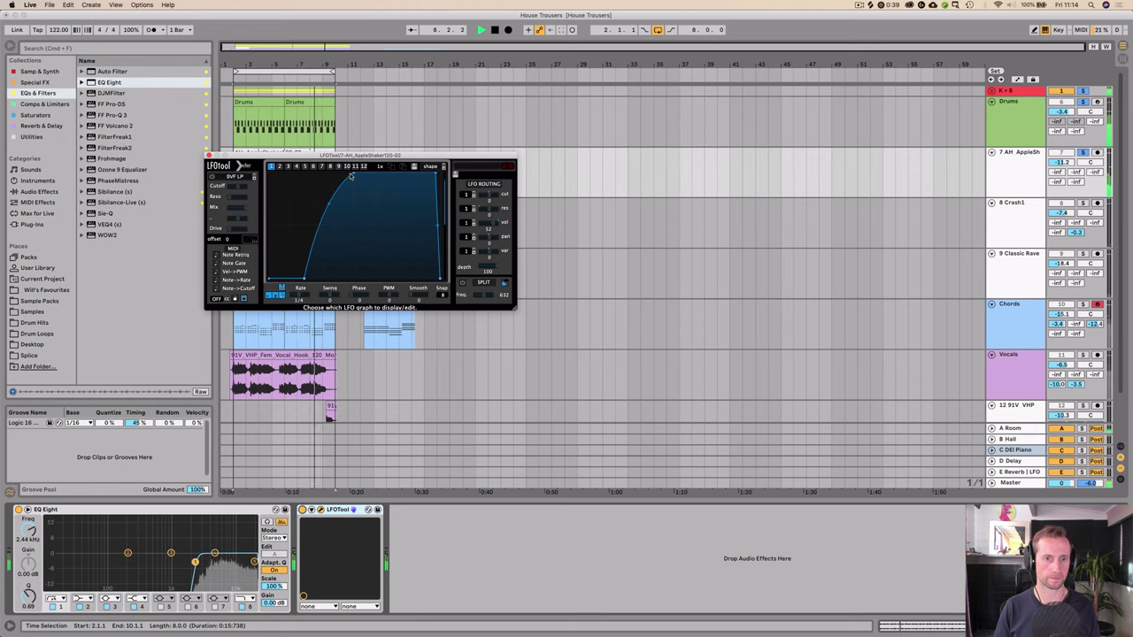
pyautogui.moveTo(334, 172); pyautogui.dragTo(323, 172)
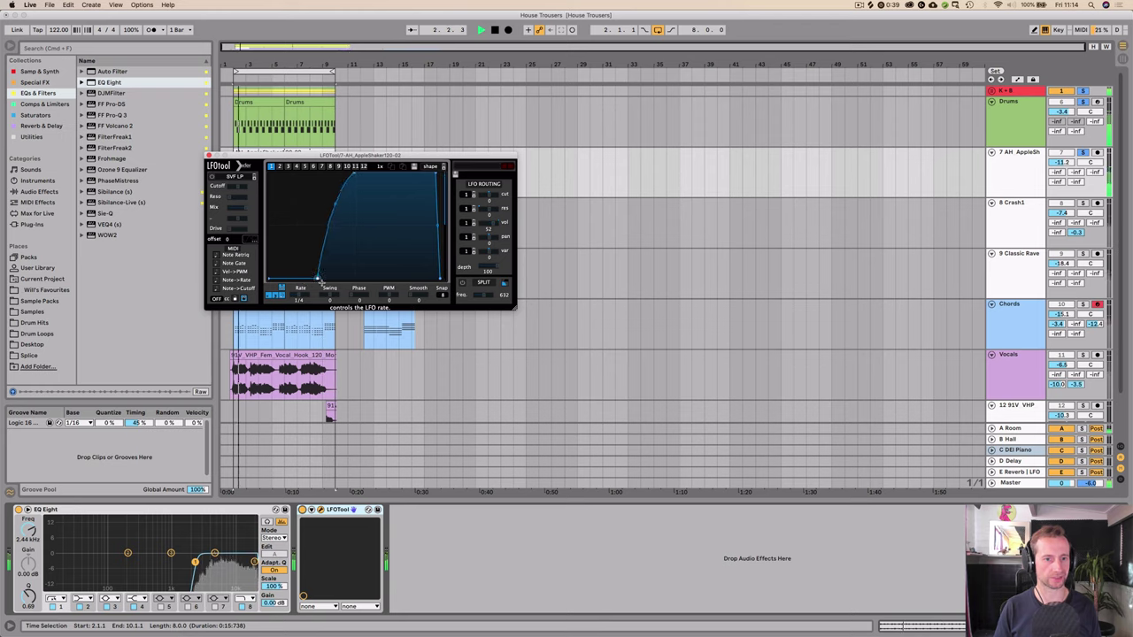
pyautogui.moveTo(317, 280); pyautogui.dragTo(352, 289)
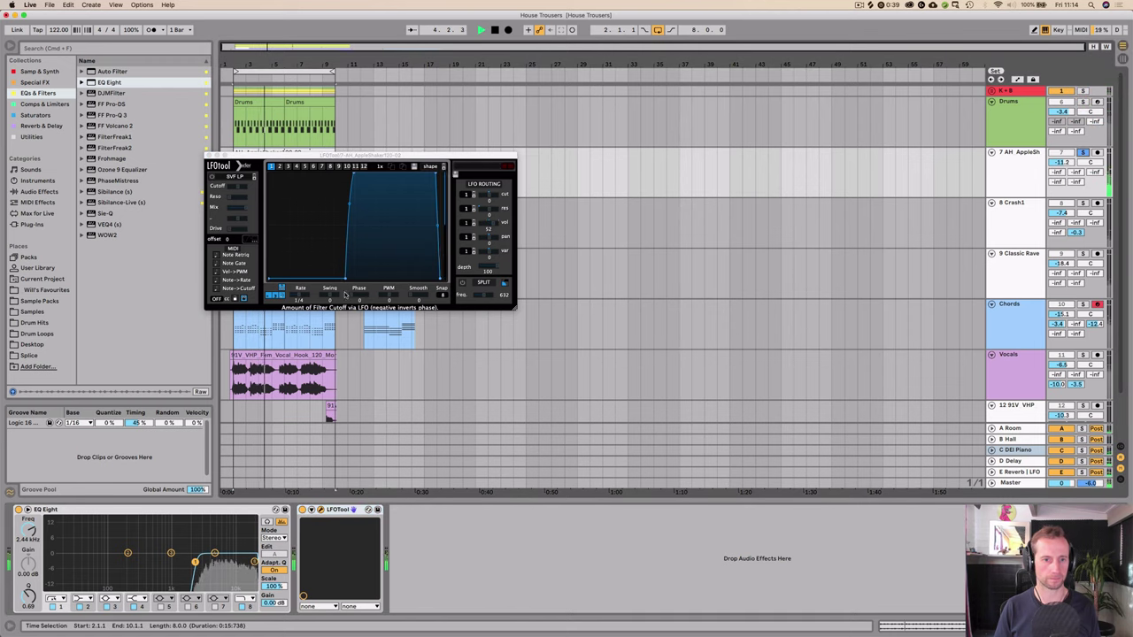
pyautogui.moveTo(489, 223); pyautogui.dragTo(566, 234)
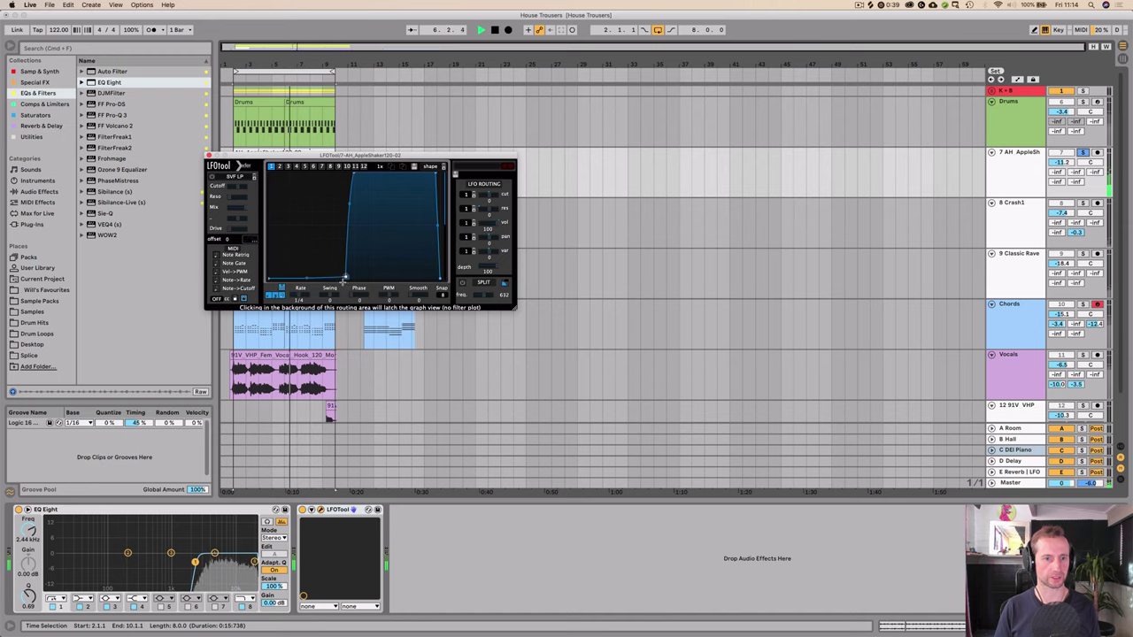
pyautogui.moveTo(343, 280); pyautogui.dragTo(296, 288)
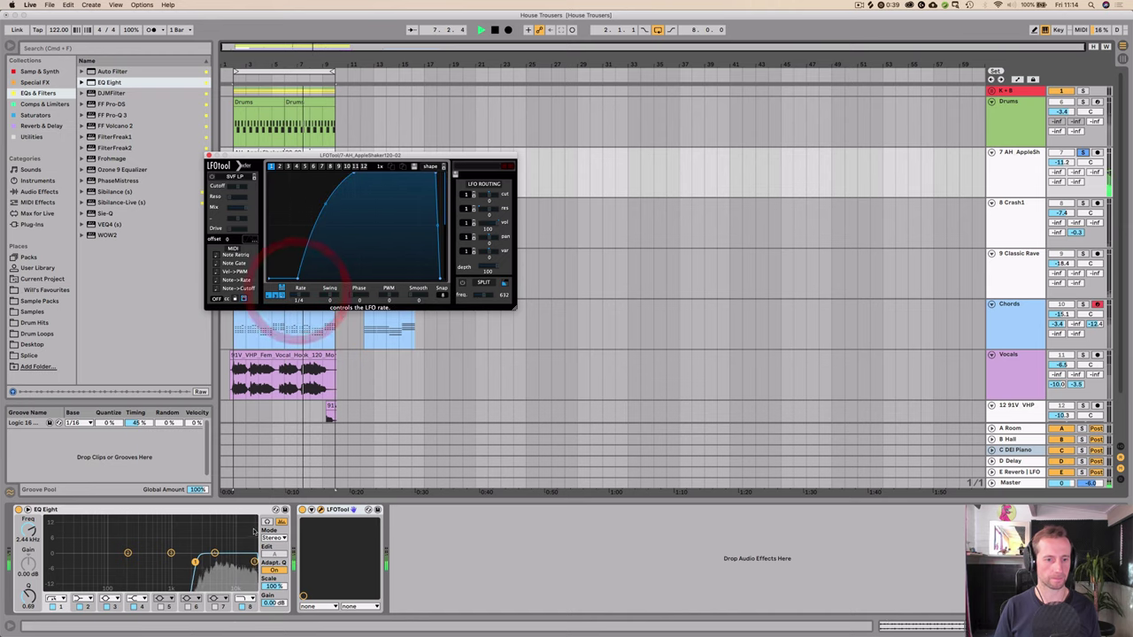
# Step: Compare the shaker with LFOTool bypassed and active, clear the track solos, and close the plug-in window
pyautogui.click(302, 511)
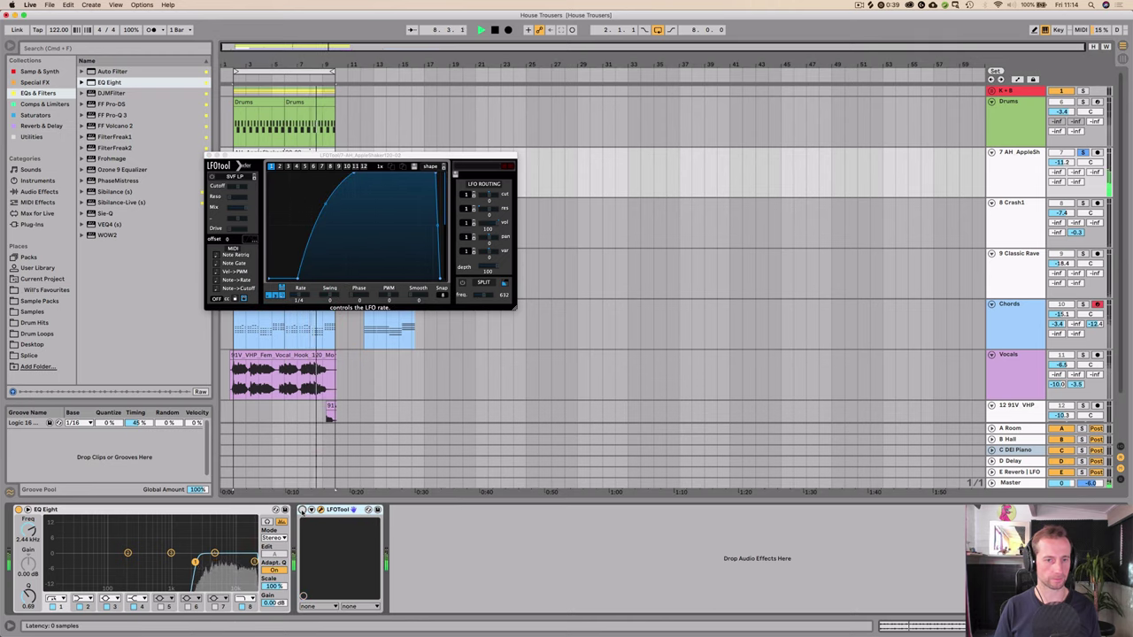
pyautogui.click(302, 510)
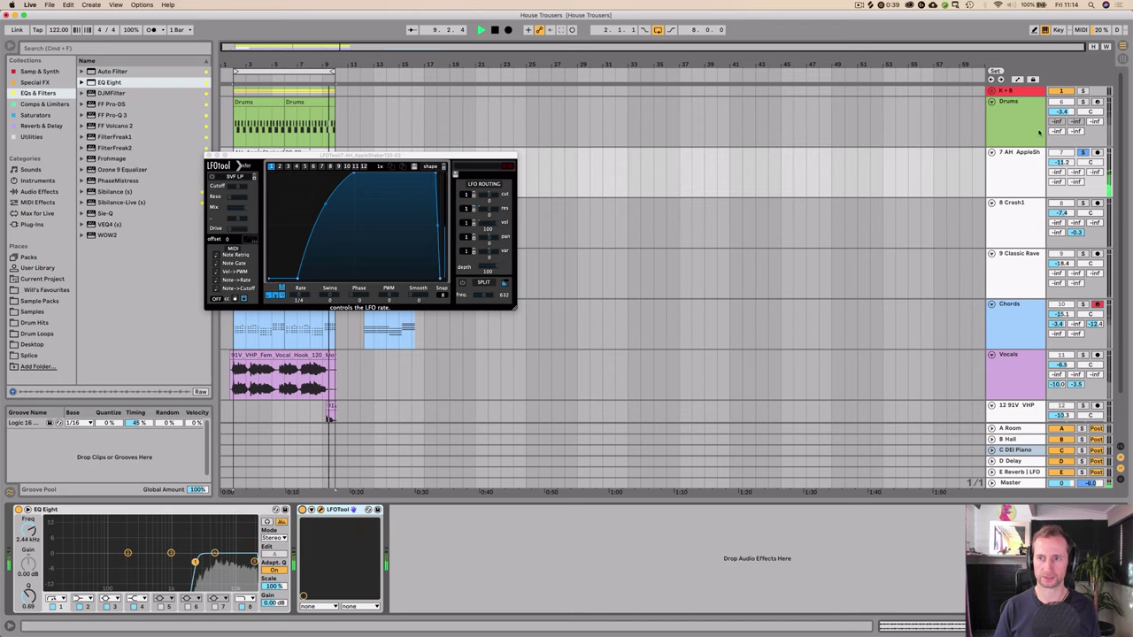
pyautogui.click(1082, 103)
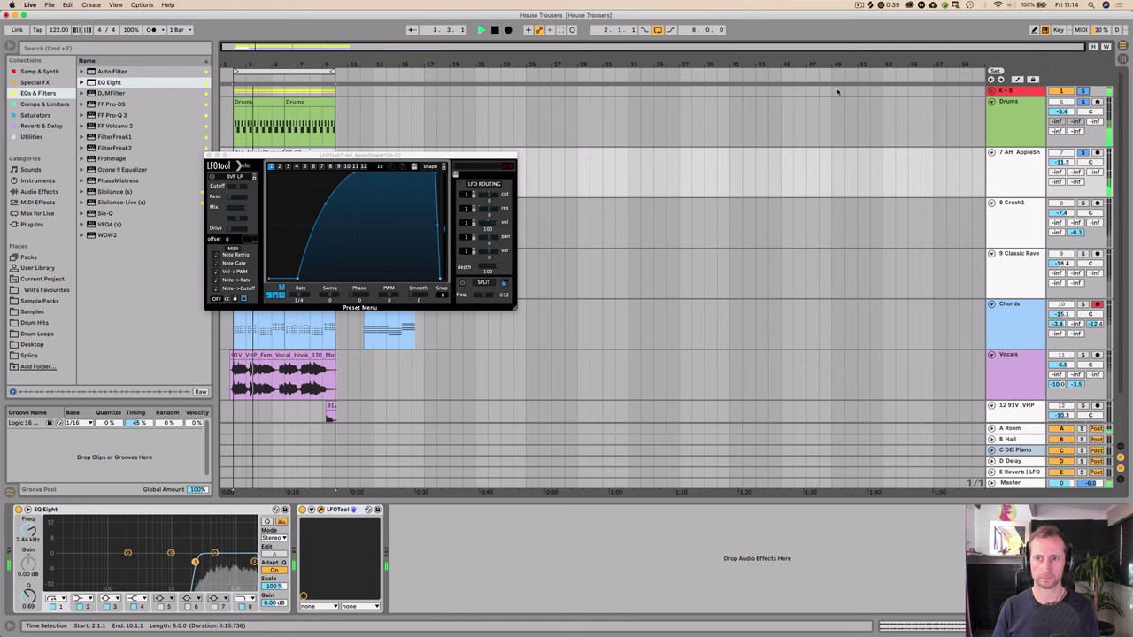
pyautogui.click(1083, 91)
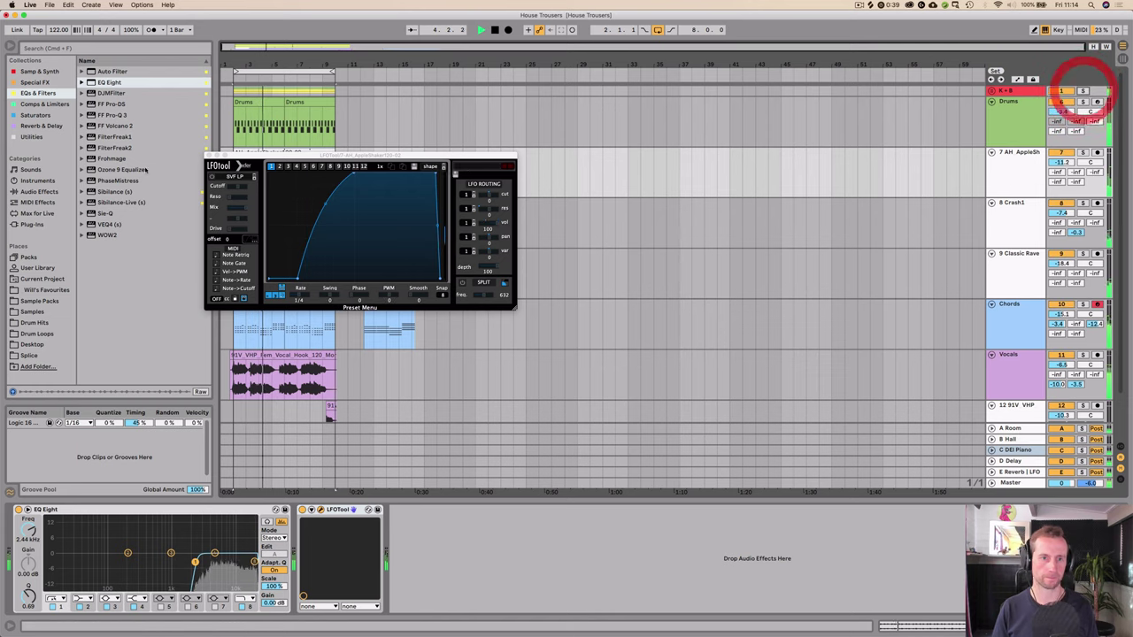
pyautogui.click(210, 155)
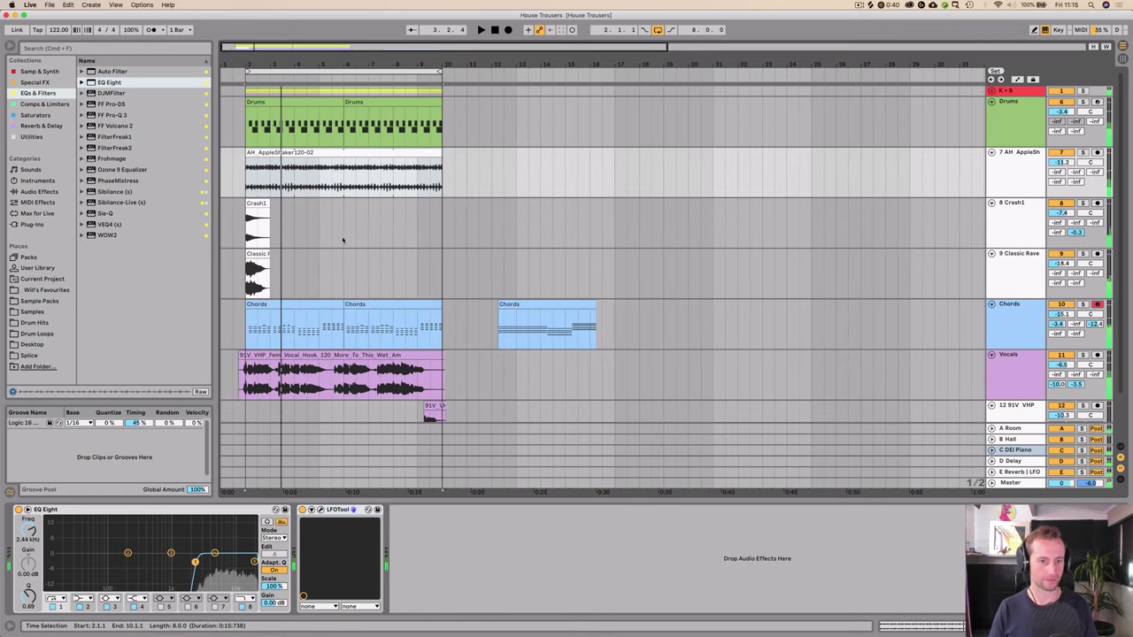
# Step: Audition the main vocal clip from 2.1.1, 2.4.1 and 2.3.1 to find a phrase to echo
pyautogui.scroll(-3, 357, 343)
pyautogui.moveTo(243, 67); pyautogui.dragTo(341, 334)
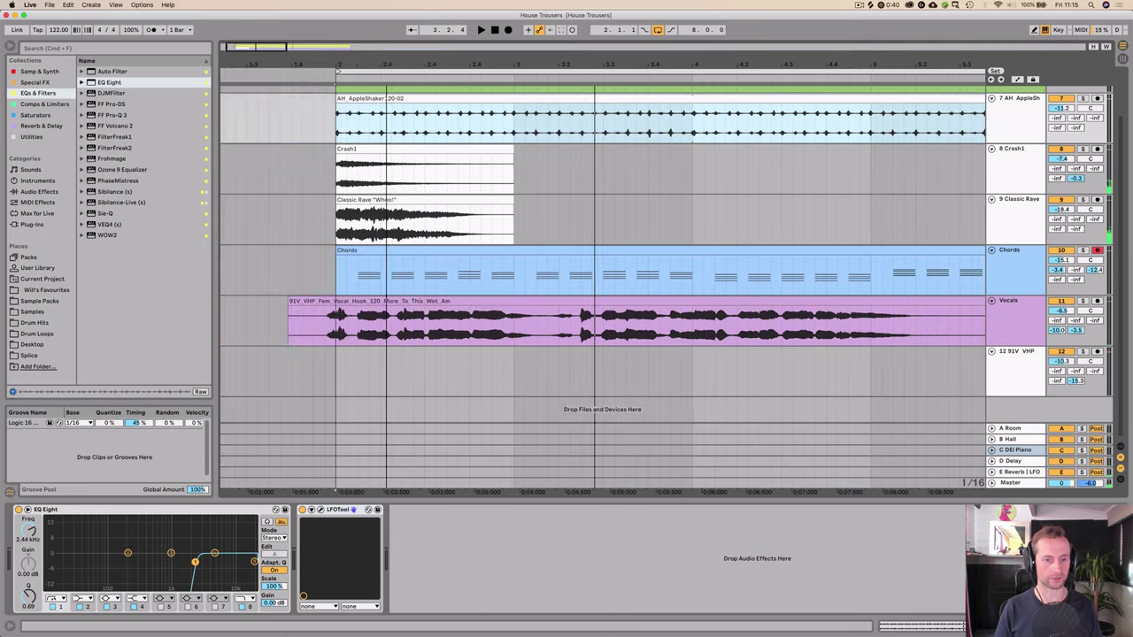
pyautogui.click(339, 331)
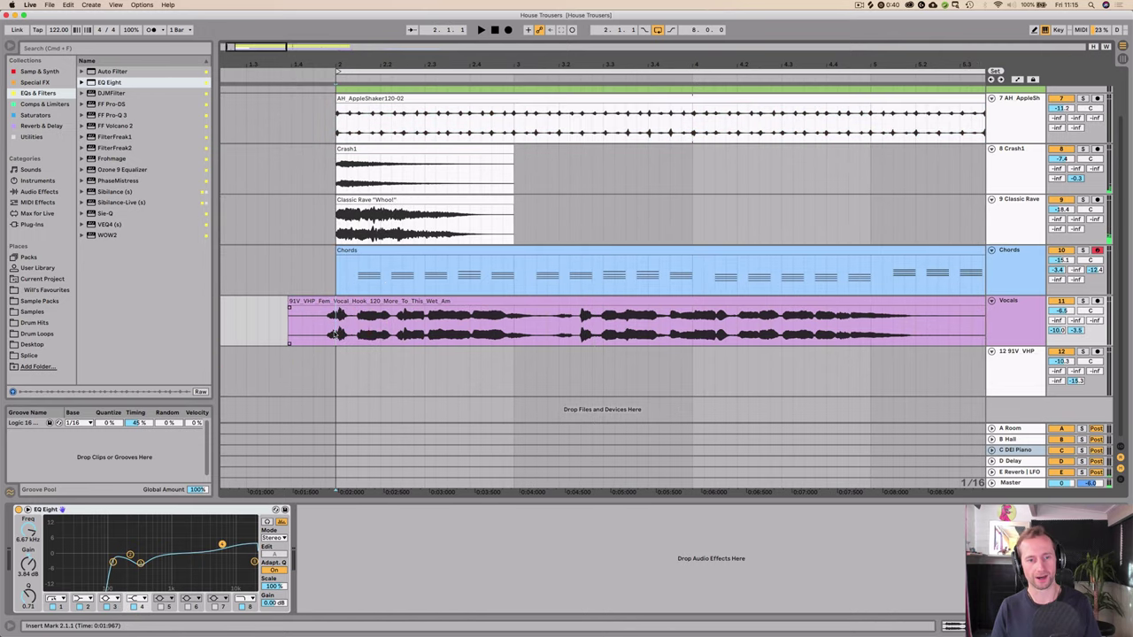
pyautogui.press('space')
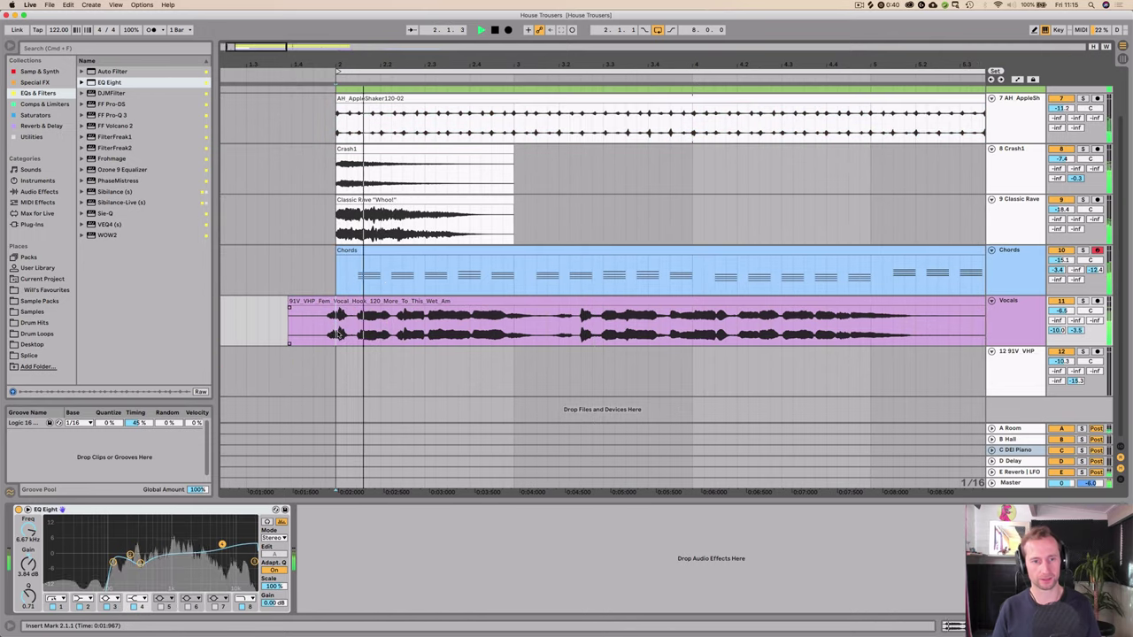
pyautogui.click(472, 335)
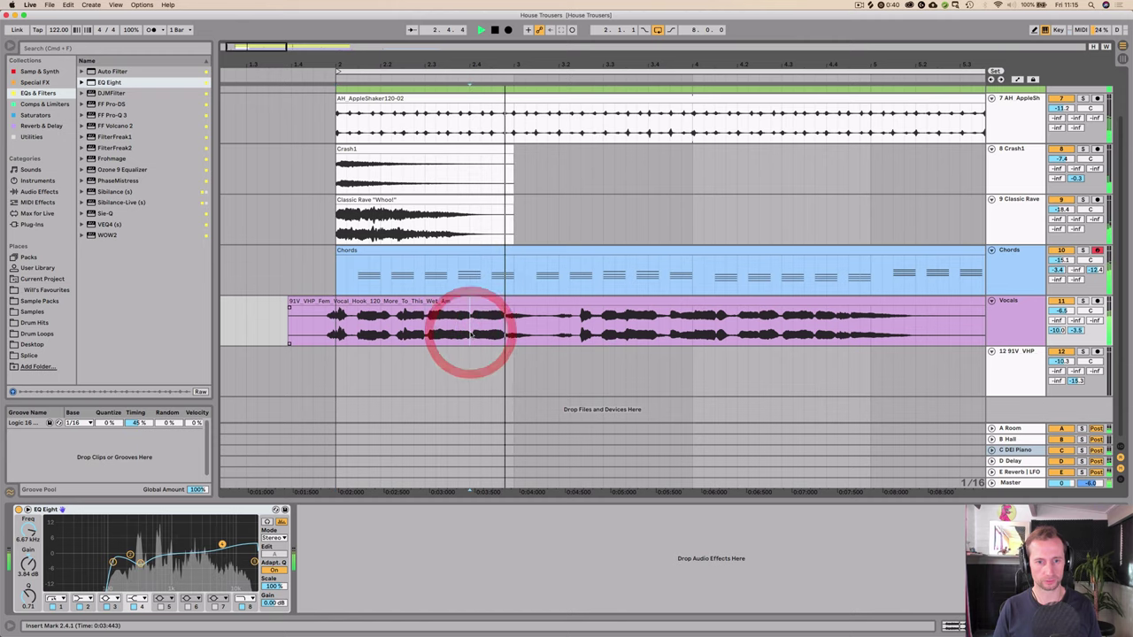
pyautogui.click(434, 332)
pyautogui.click(429, 334)
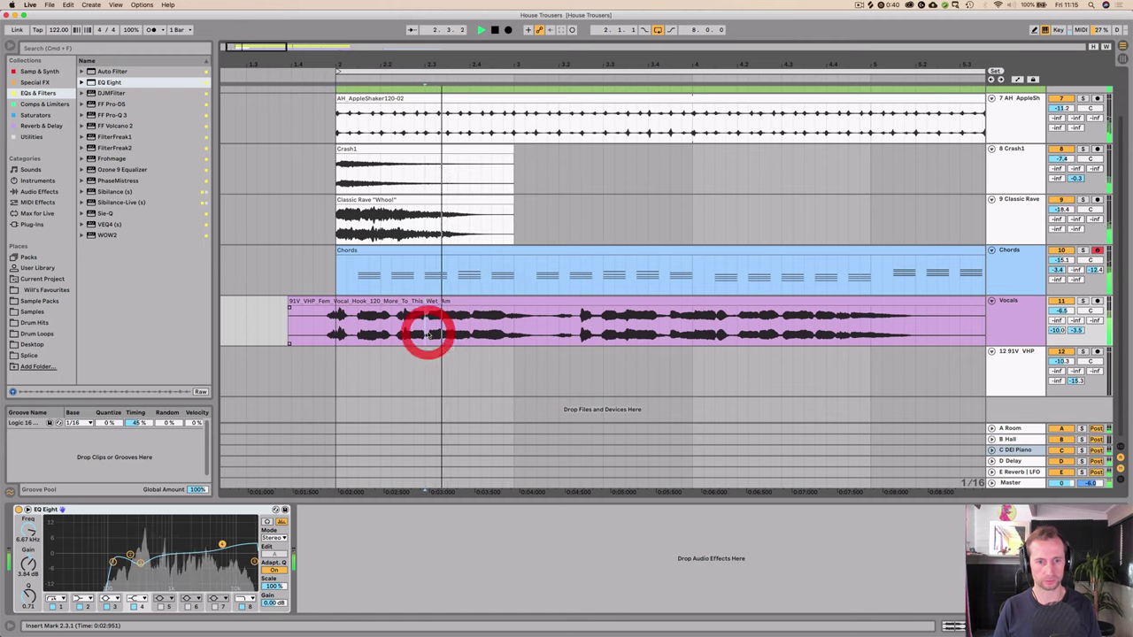
# Step: Copy the half-bar vocal phrase starting at 2.3.1 onto the 12 91V VHP track, transposed -12 st with formants at 0.00
pyautogui.press('space')
pyautogui.moveTo(426, 334); pyautogui.dragTo(501, 372)
pyautogui.doubleClick(501, 370)
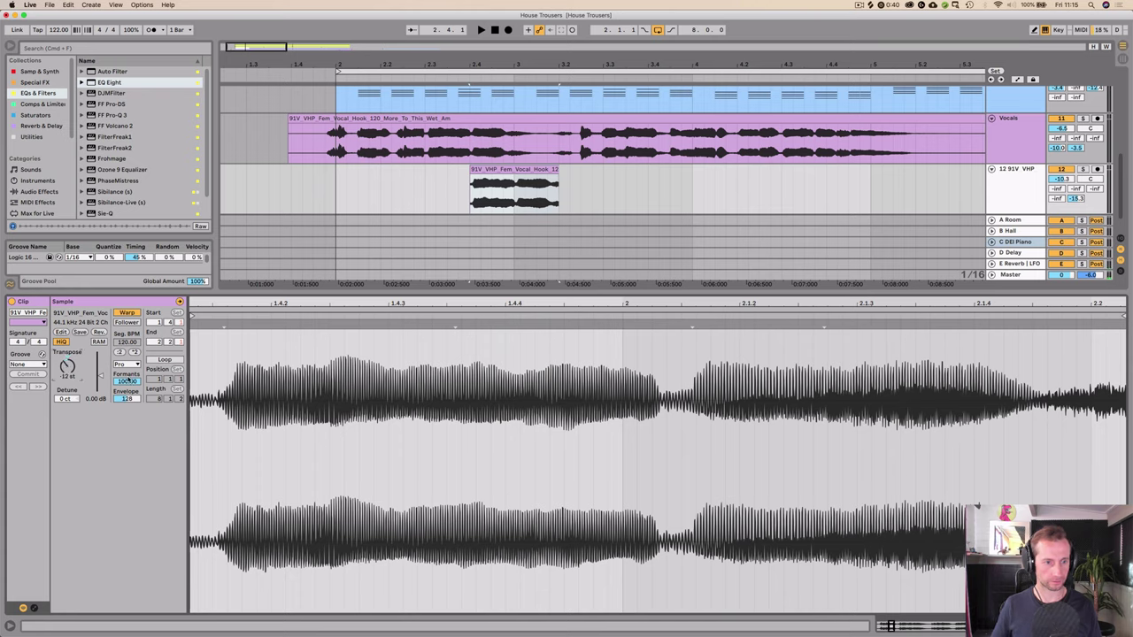
pyautogui.press('space')
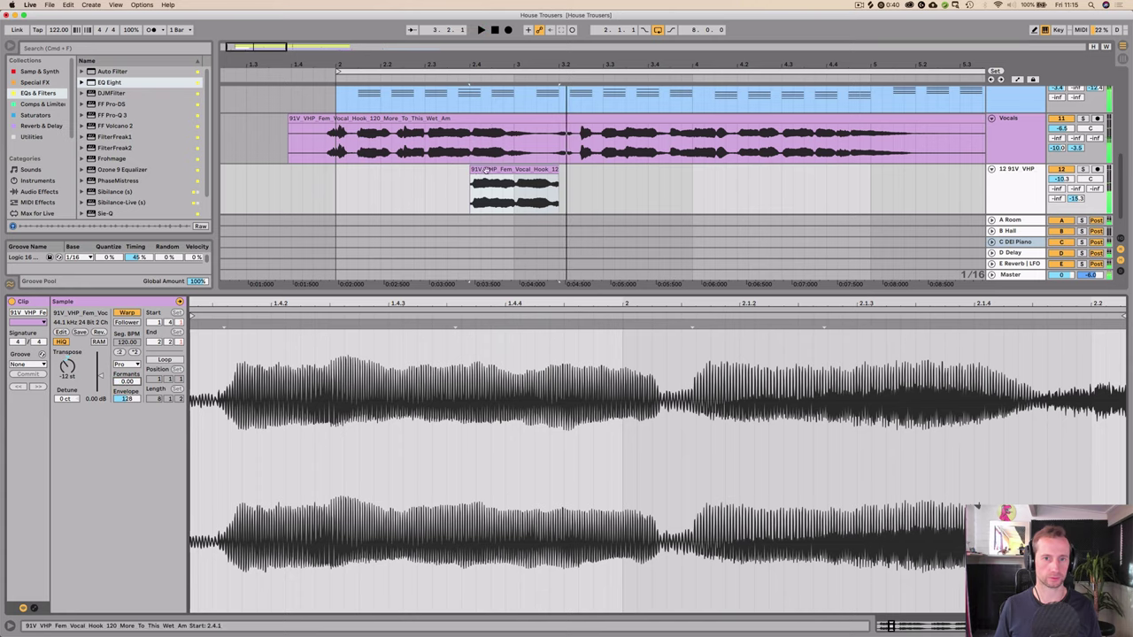
# Step: Move the copied vocal fragment to 3.1.1 and set its track volume to -12.5 dB during playback
pyautogui.moveTo(509, 171); pyautogui.dragTo(554, 170)
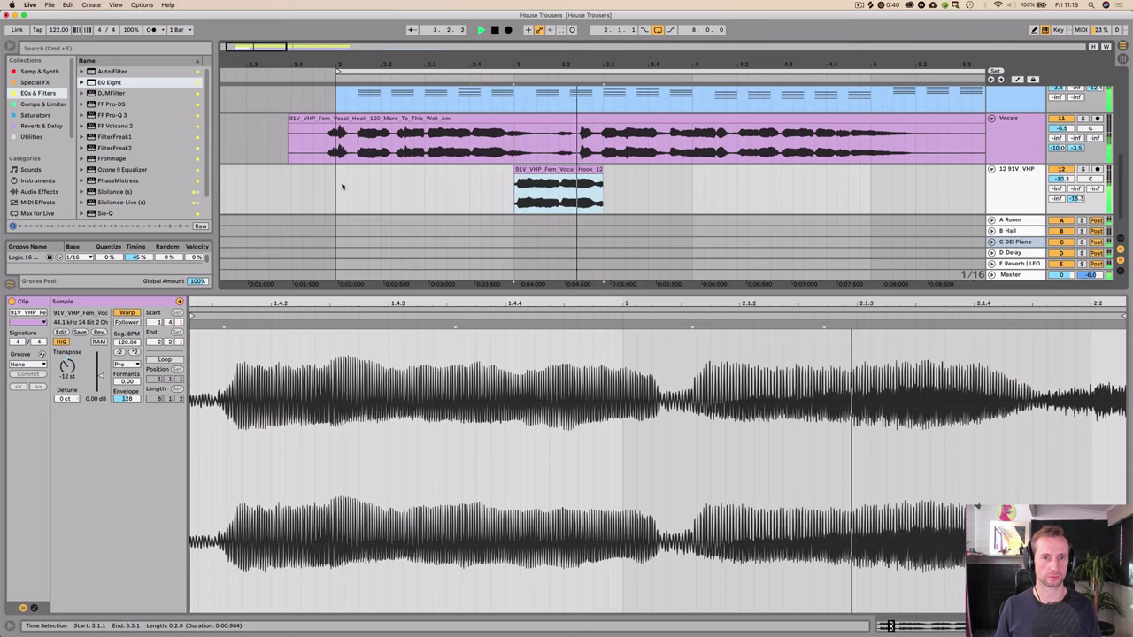
pyautogui.click(312, 72)
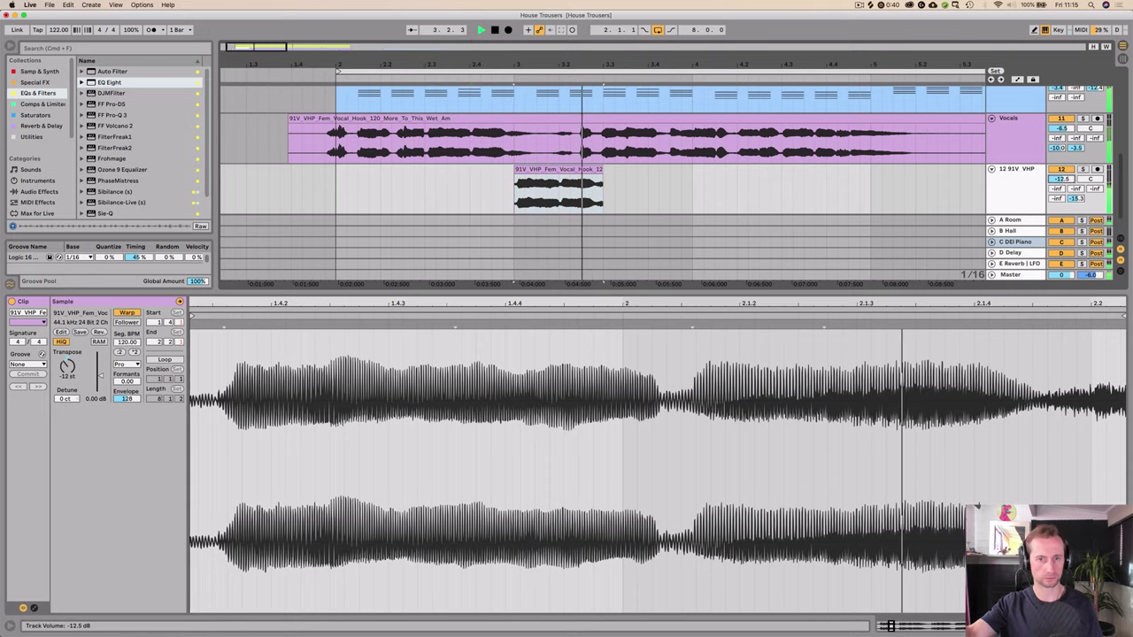
pyautogui.moveTo(744, 64); pyautogui.dragTo(700, 17)
# Step: Fold all the expanded tracks from Drums down to 12 91V VHP to compact the arrangement, and stop playback
pyautogui.click(991, 168)
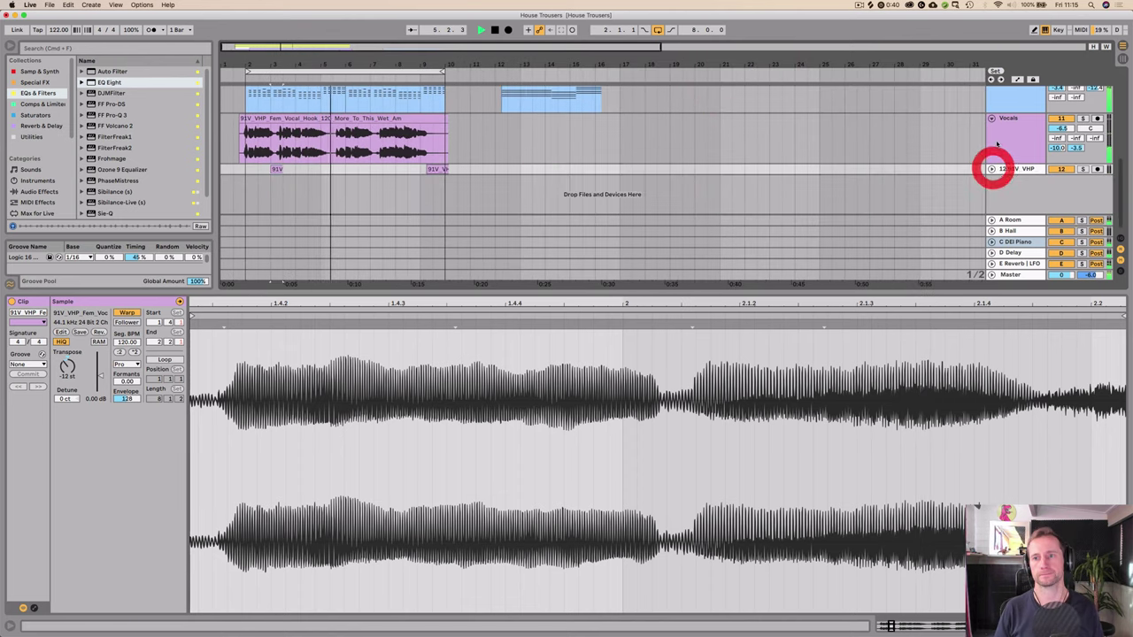
pyautogui.click(993, 118)
pyautogui.scroll(3, 761, 155)
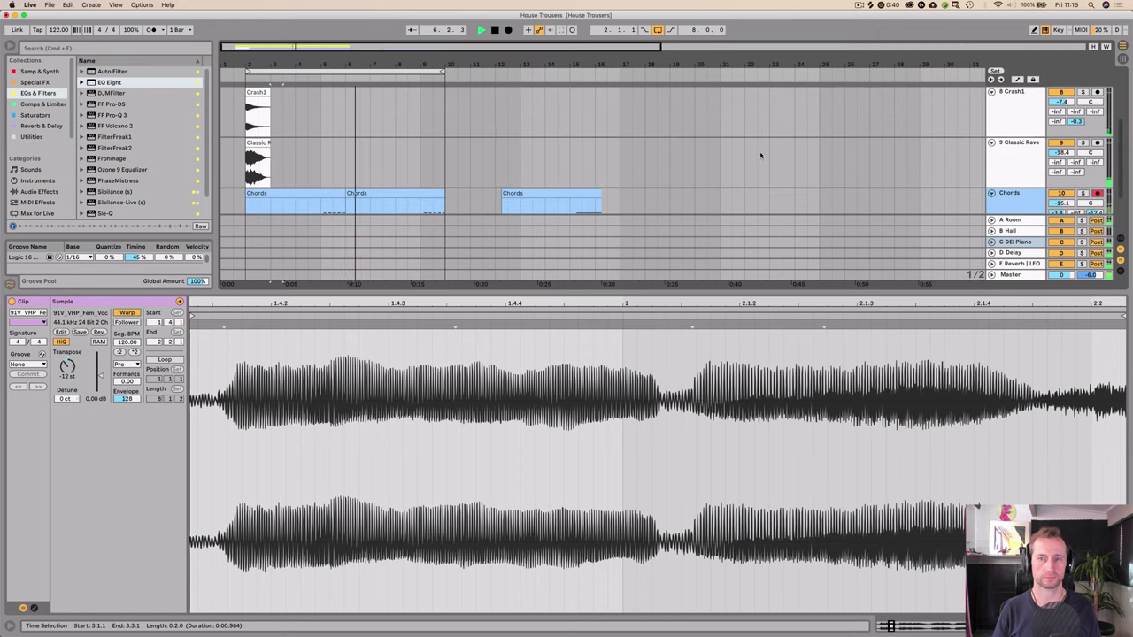
pyautogui.click(992, 194)
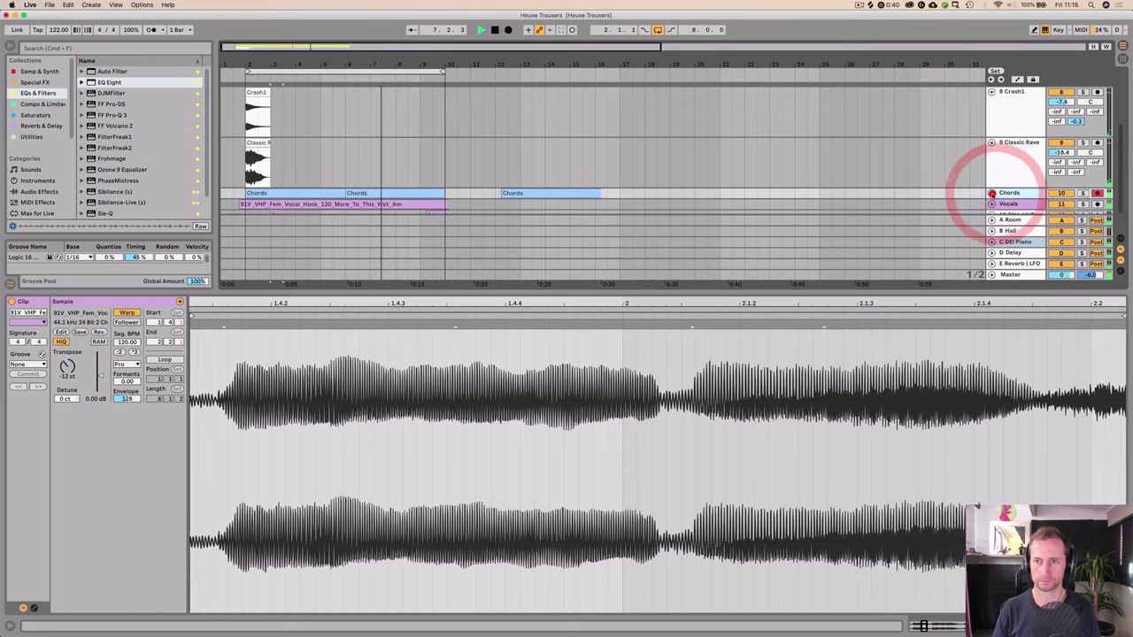
pyautogui.scroll(5, 991, 177)
pyautogui.click(991, 152)
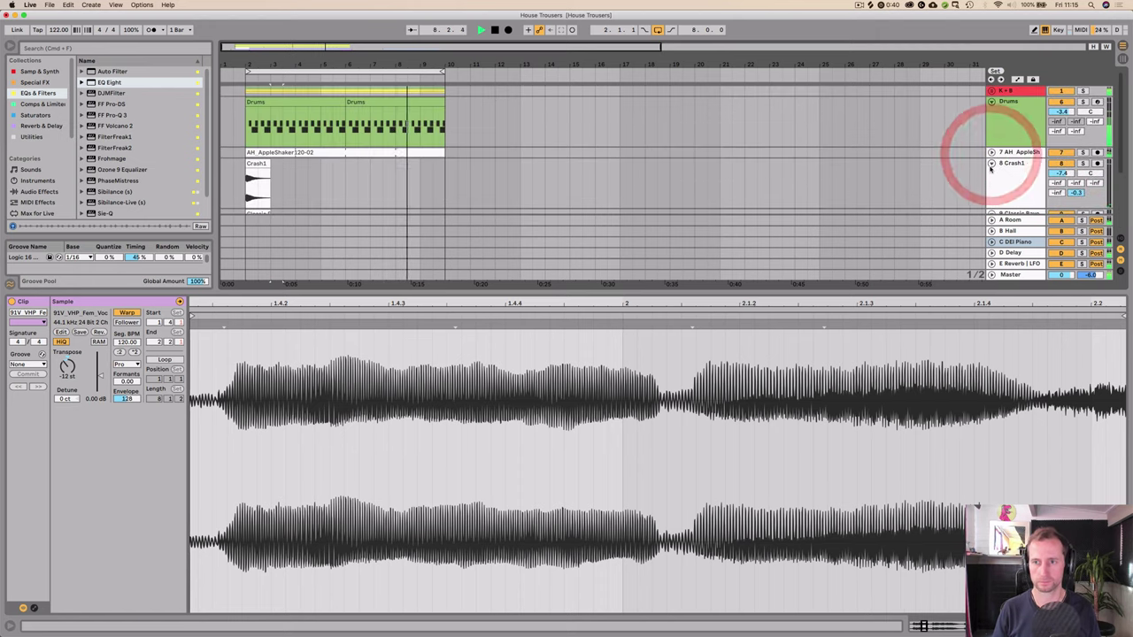
pyautogui.click(992, 173)
pyautogui.click(997, 103)
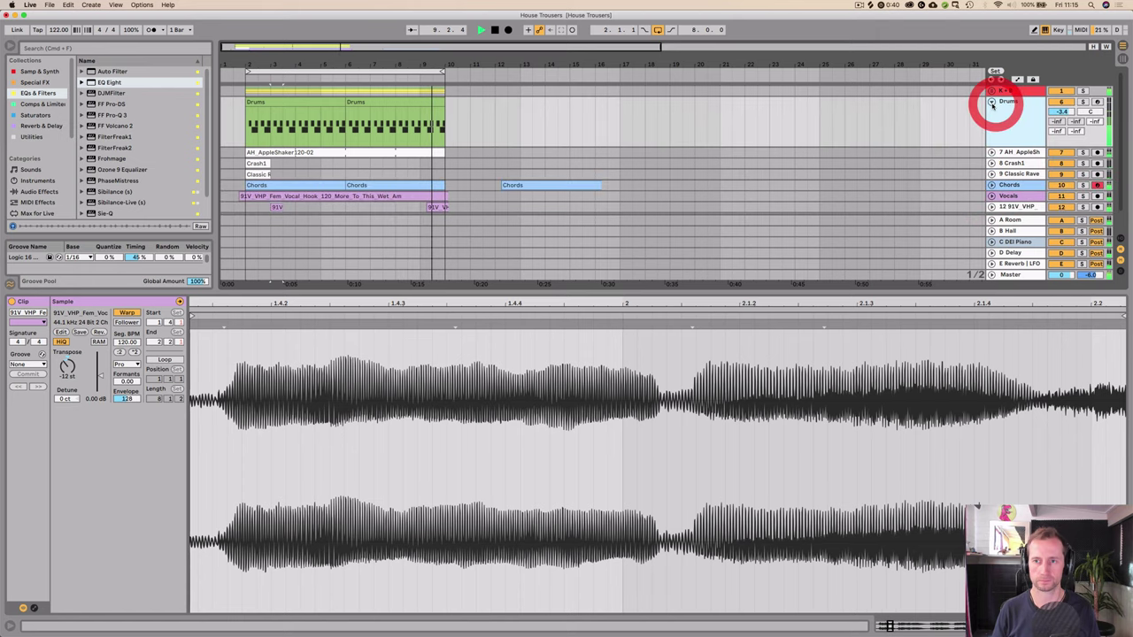
pyautogui.click(992, 100)
pyautogui.press('space')
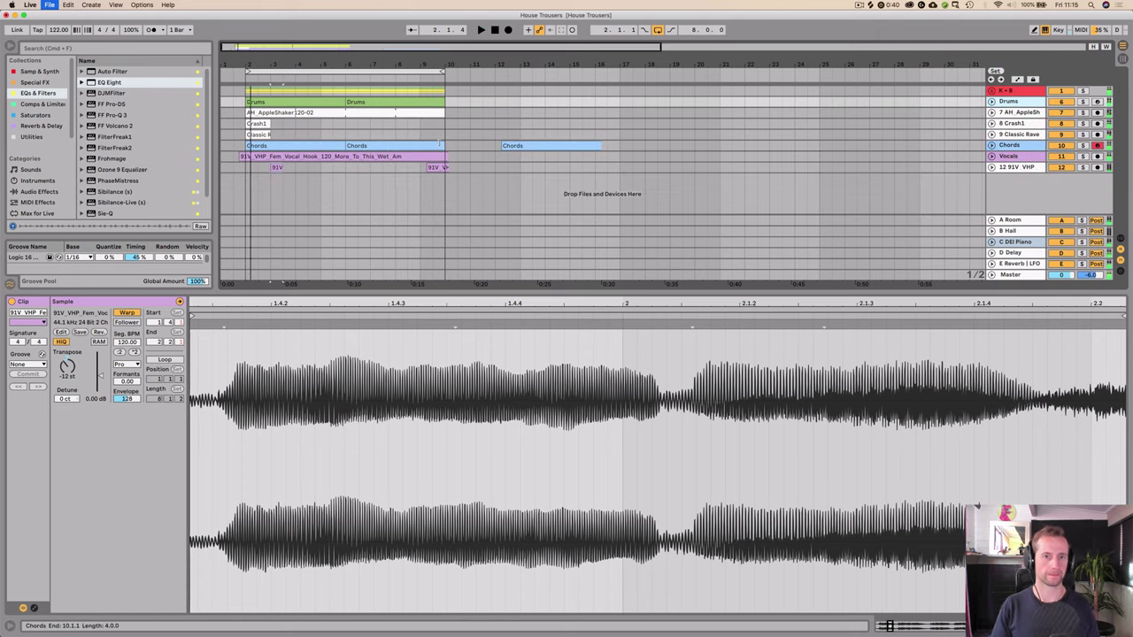